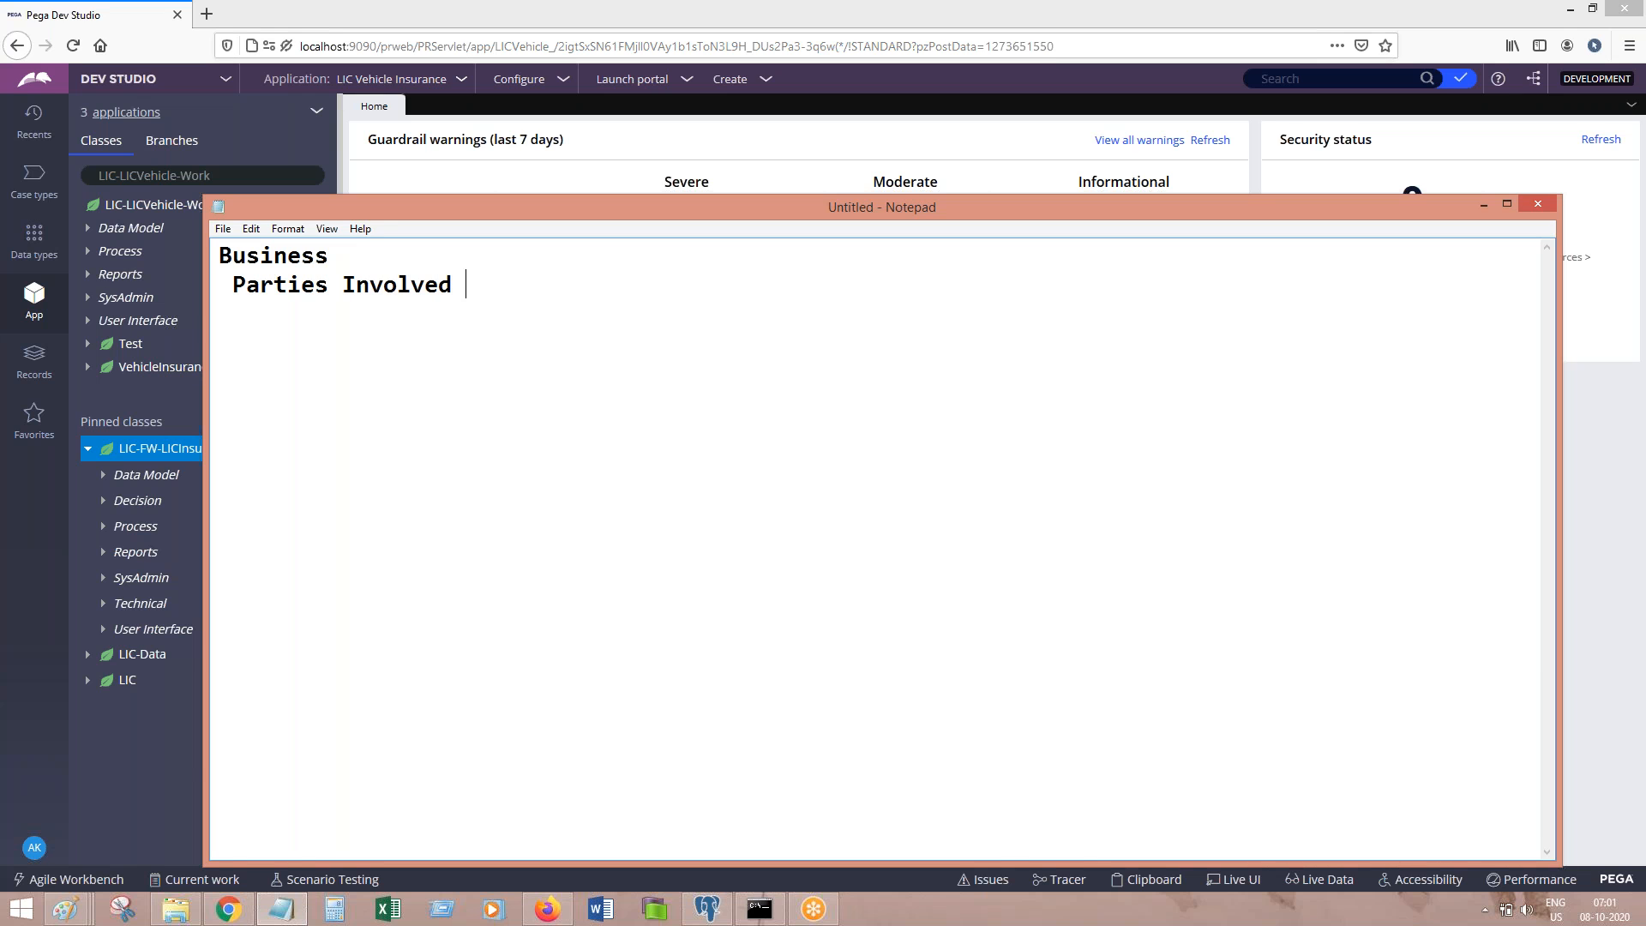
Step: Type the 'Involved - Idividual , Operator' line and correct 'Idividual' to 'Person'
type("- Idividual")
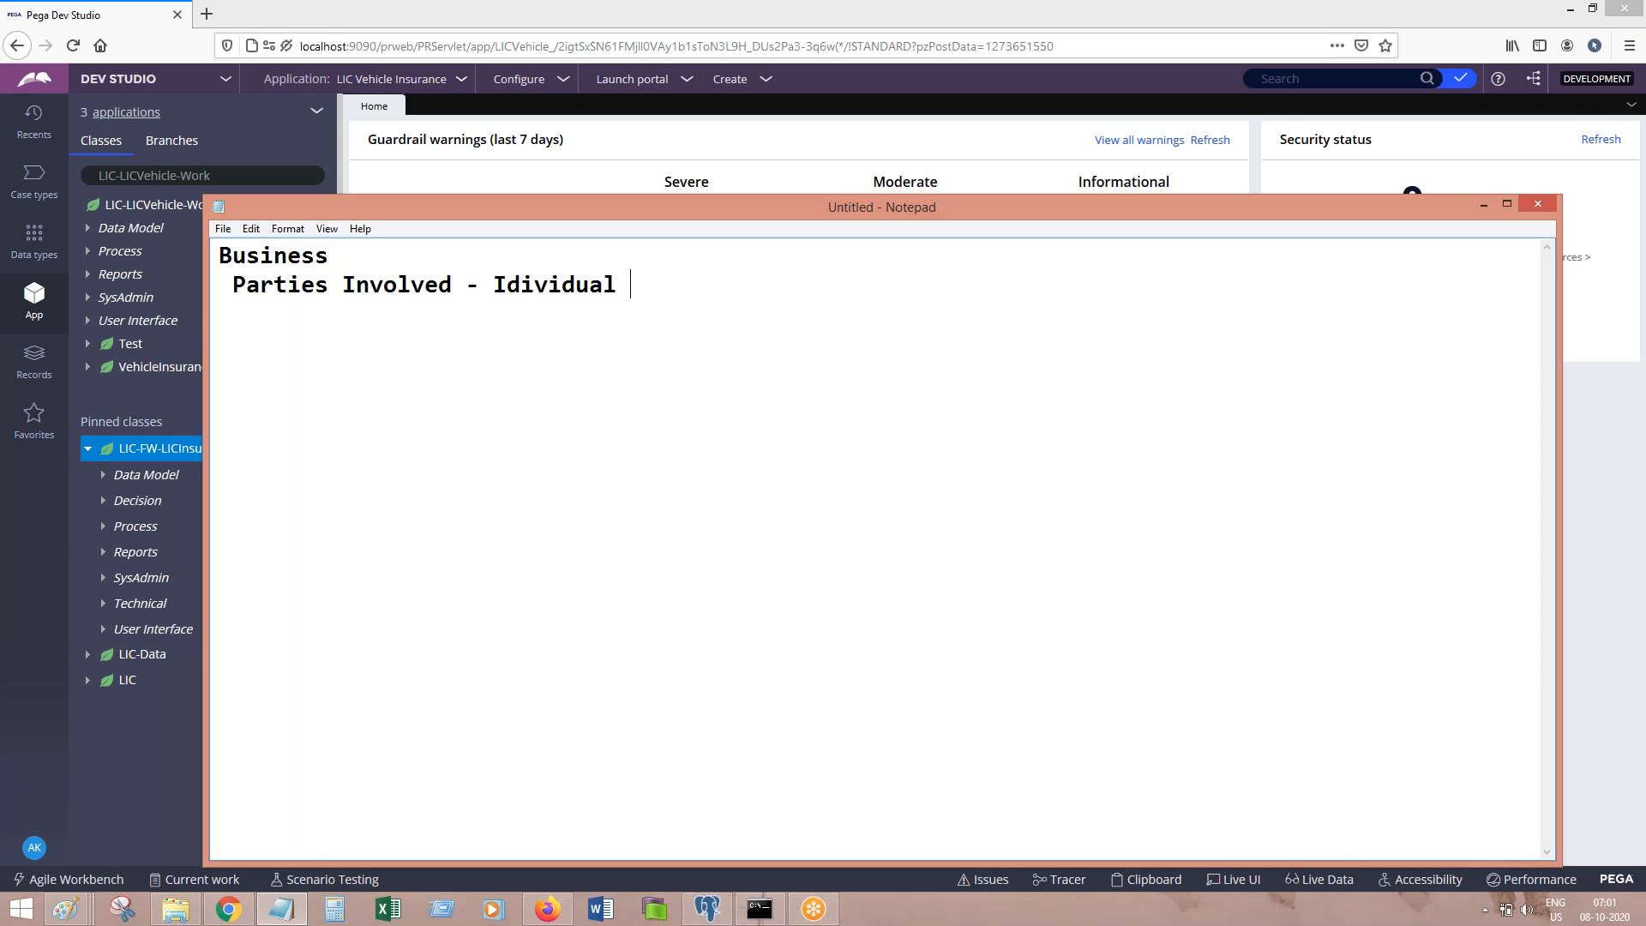
type(" , Operator")
type(",")
double_click(541, 285)
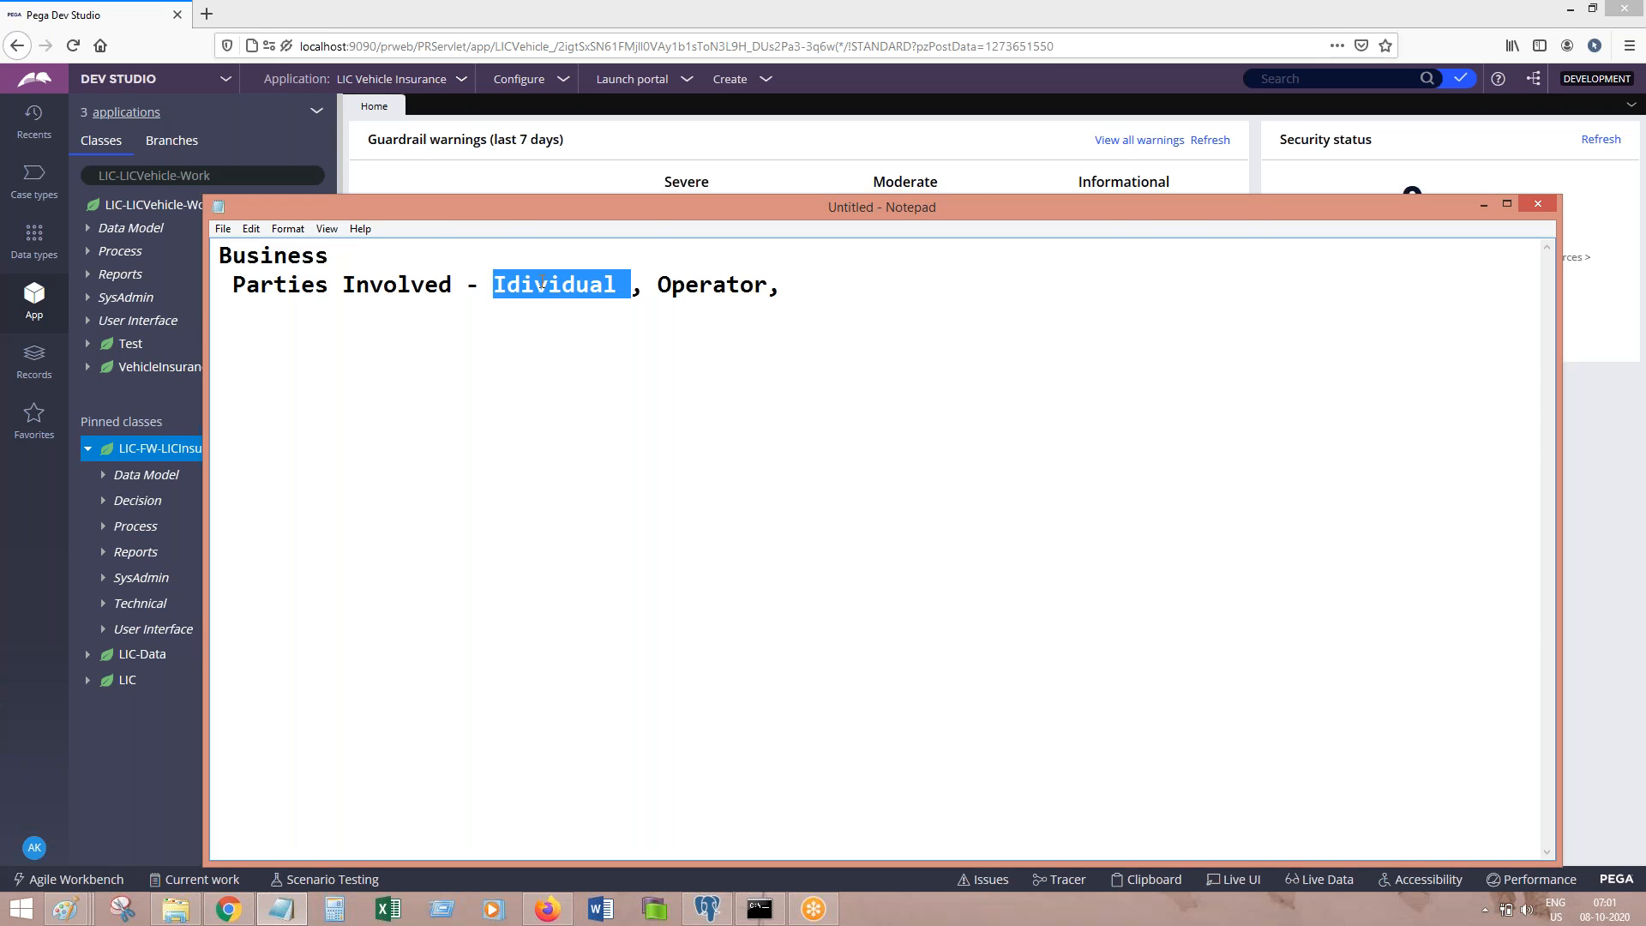
type("Person")
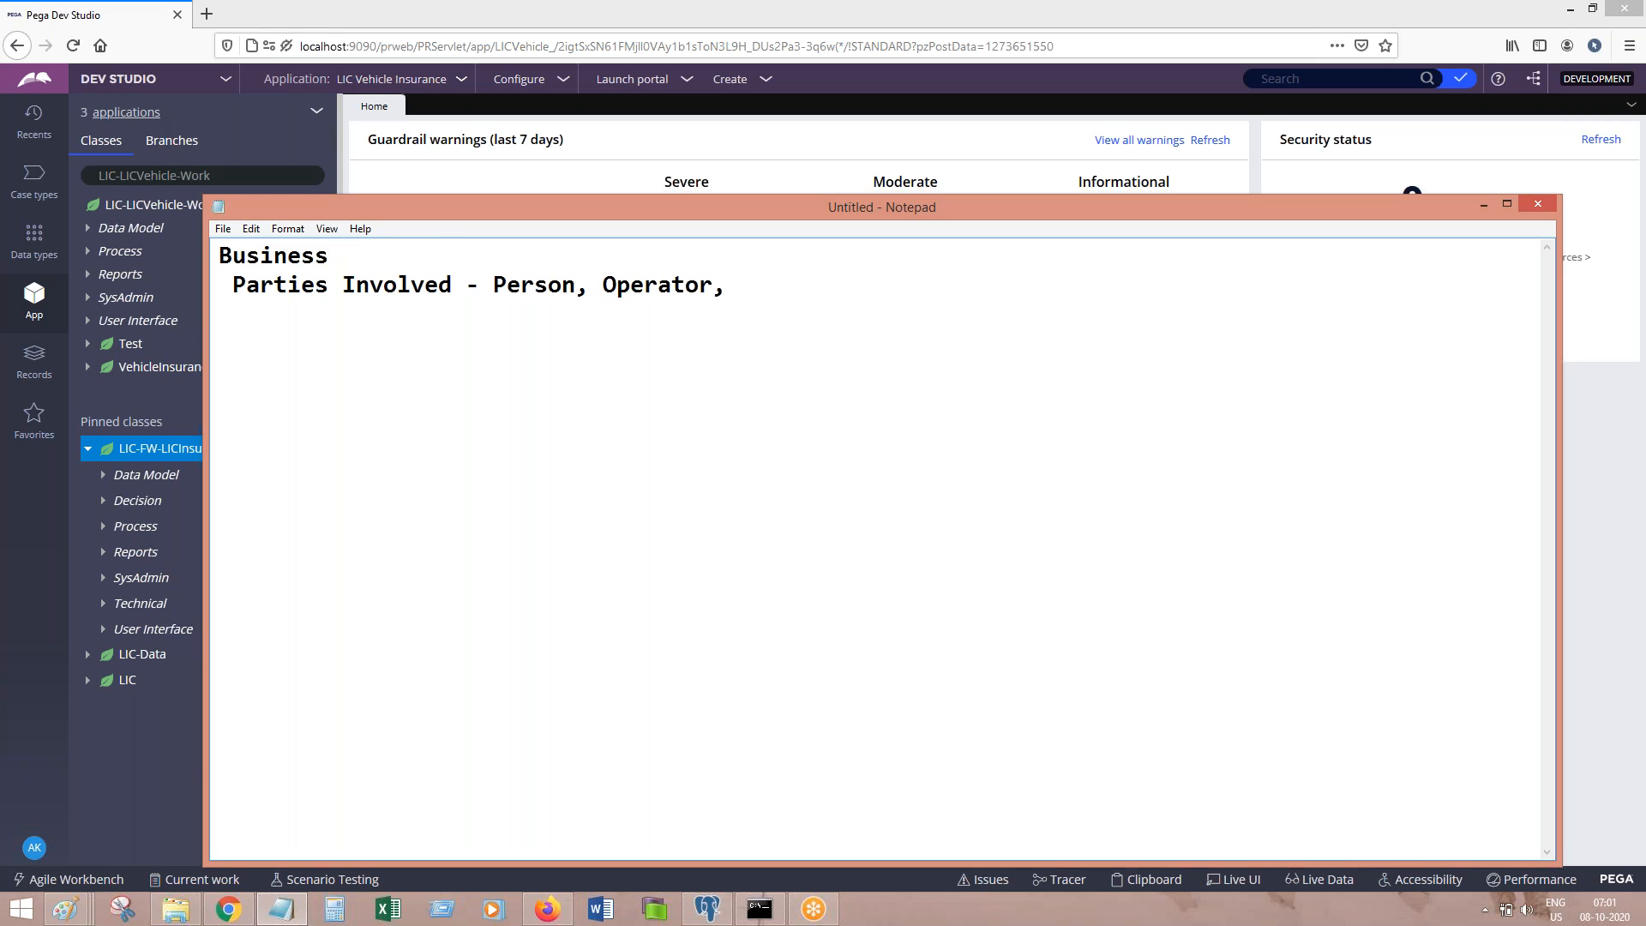
Step: Append 'Gov, Org, Com etcc...' to the end of the Parties Involved line
left_click_drag(505, 290, 586, 291)
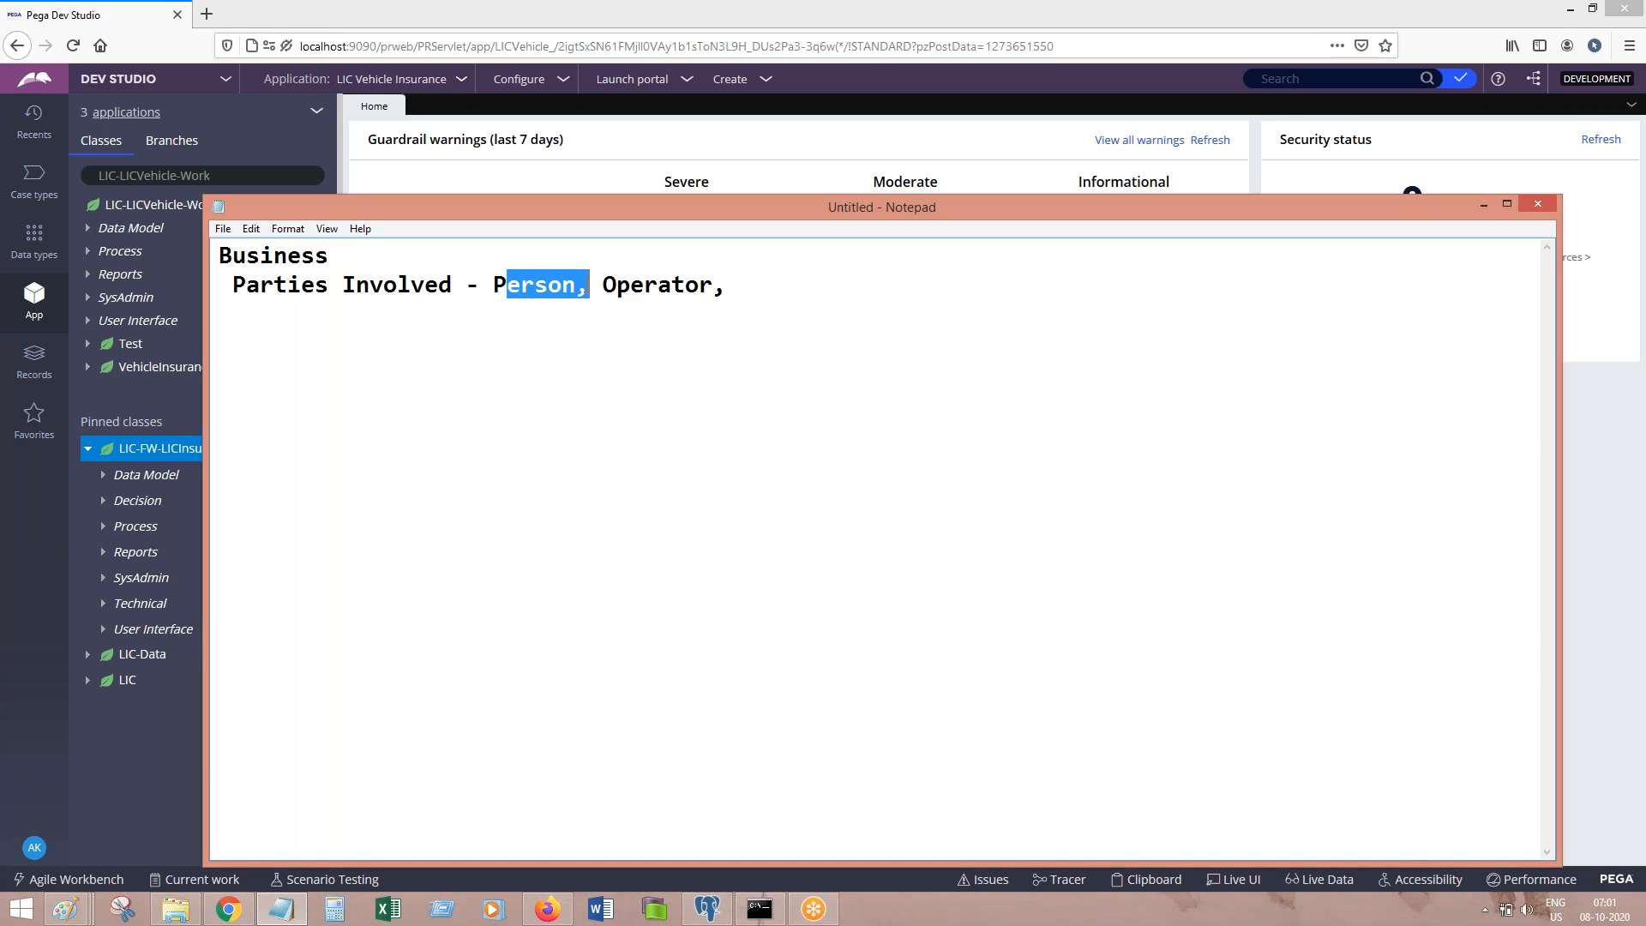
left_click(643, 284)
double_click(649, 286)
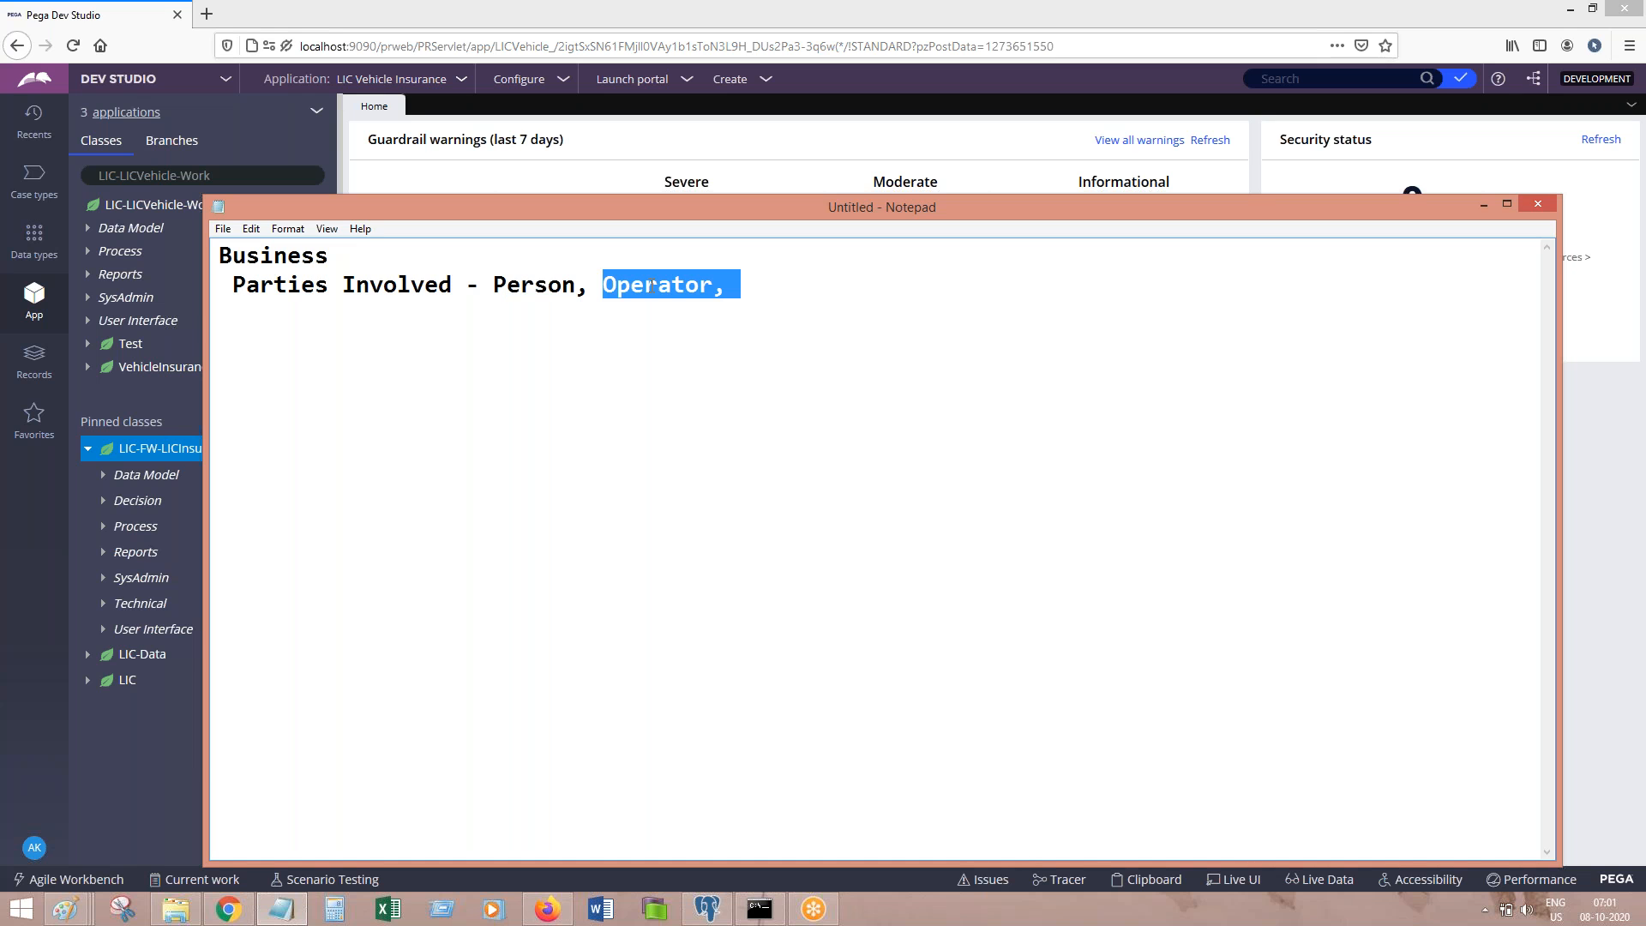
left_click(586, 287)
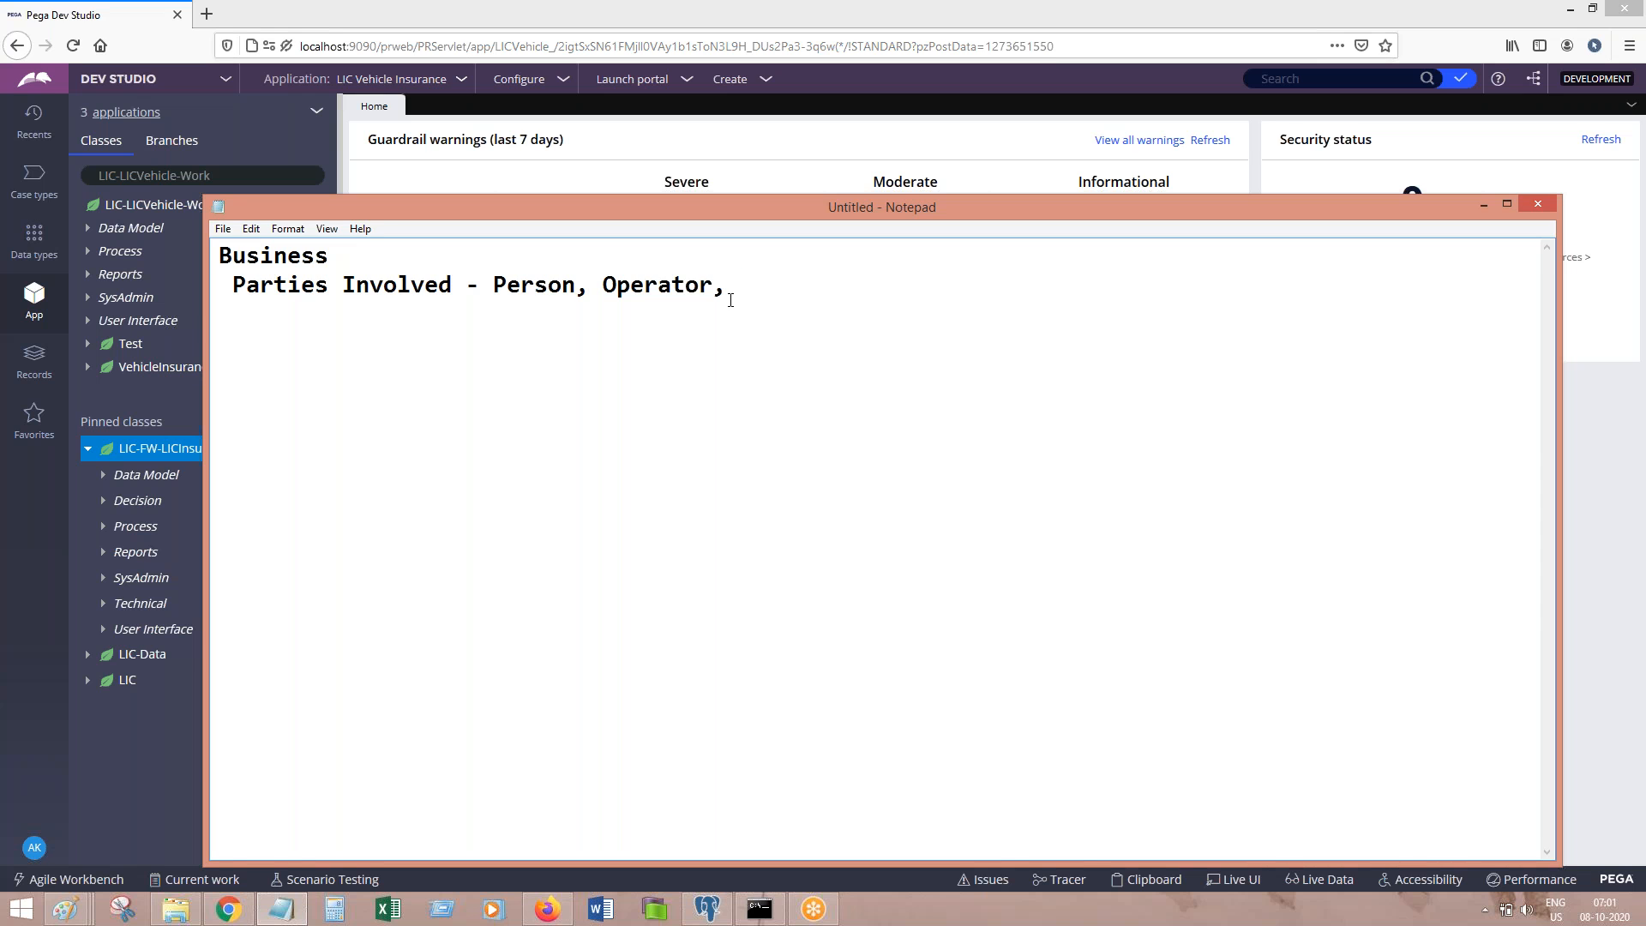
type("Gov, Org, Com etcc...")
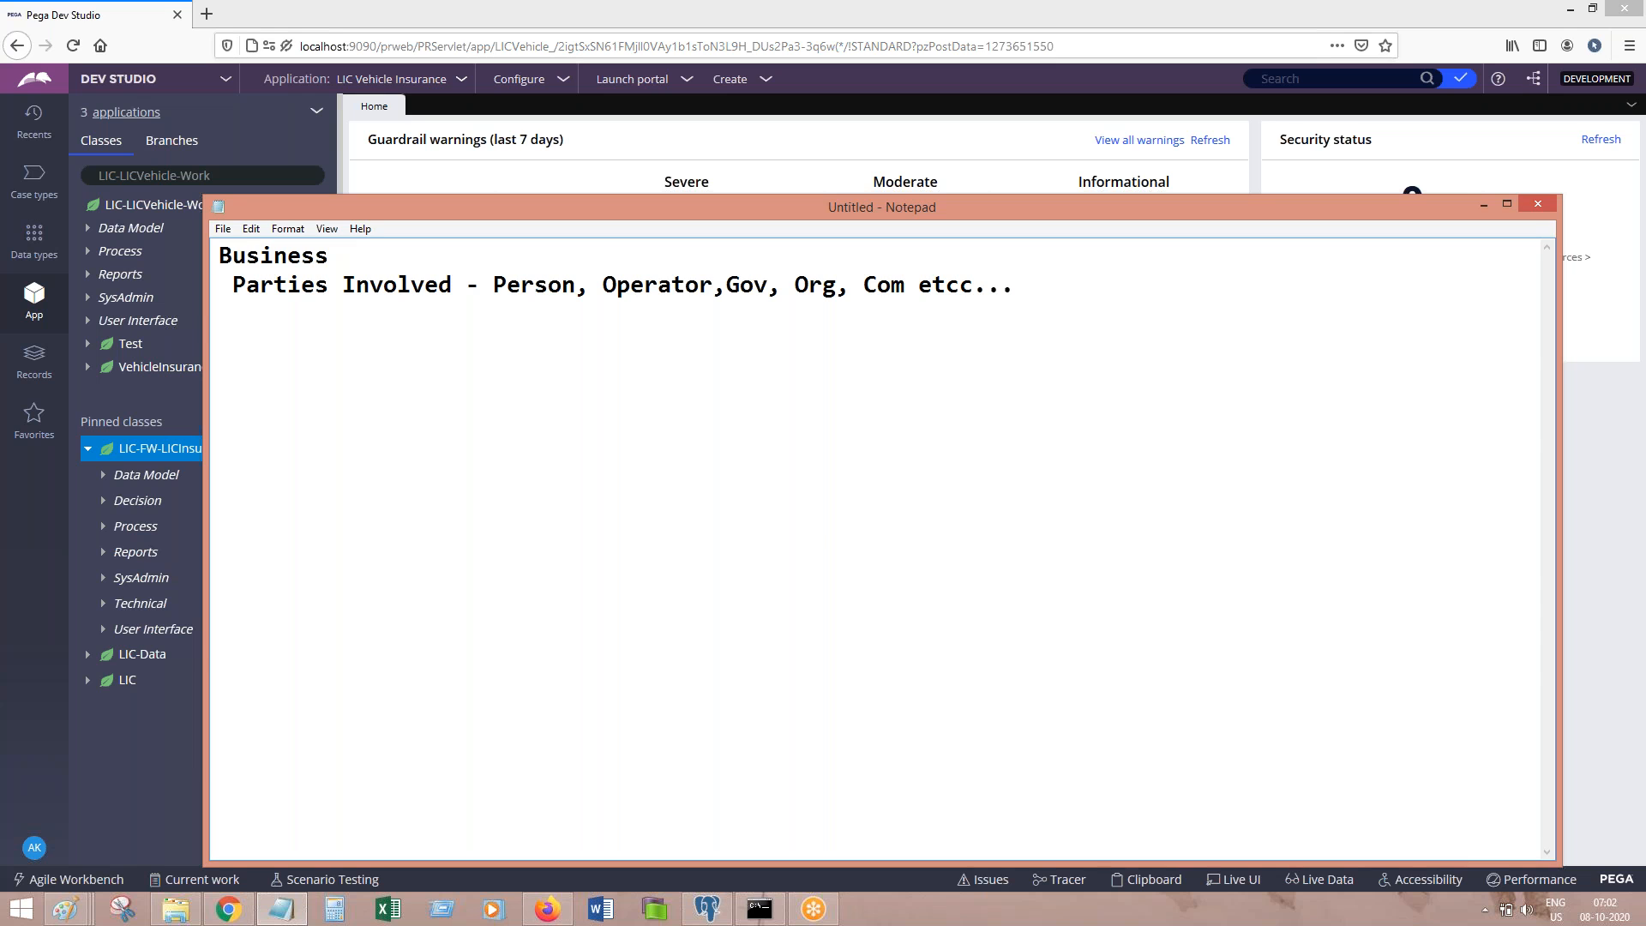
Step: Add the line 'Purchase Land - Buyer, Seller, Broker, Registar etc...' and the note 'You may nee the parties to be initialised'
left_click(1109, 293)
key("Return")
type("Purchase Land")
key("BackSpace")
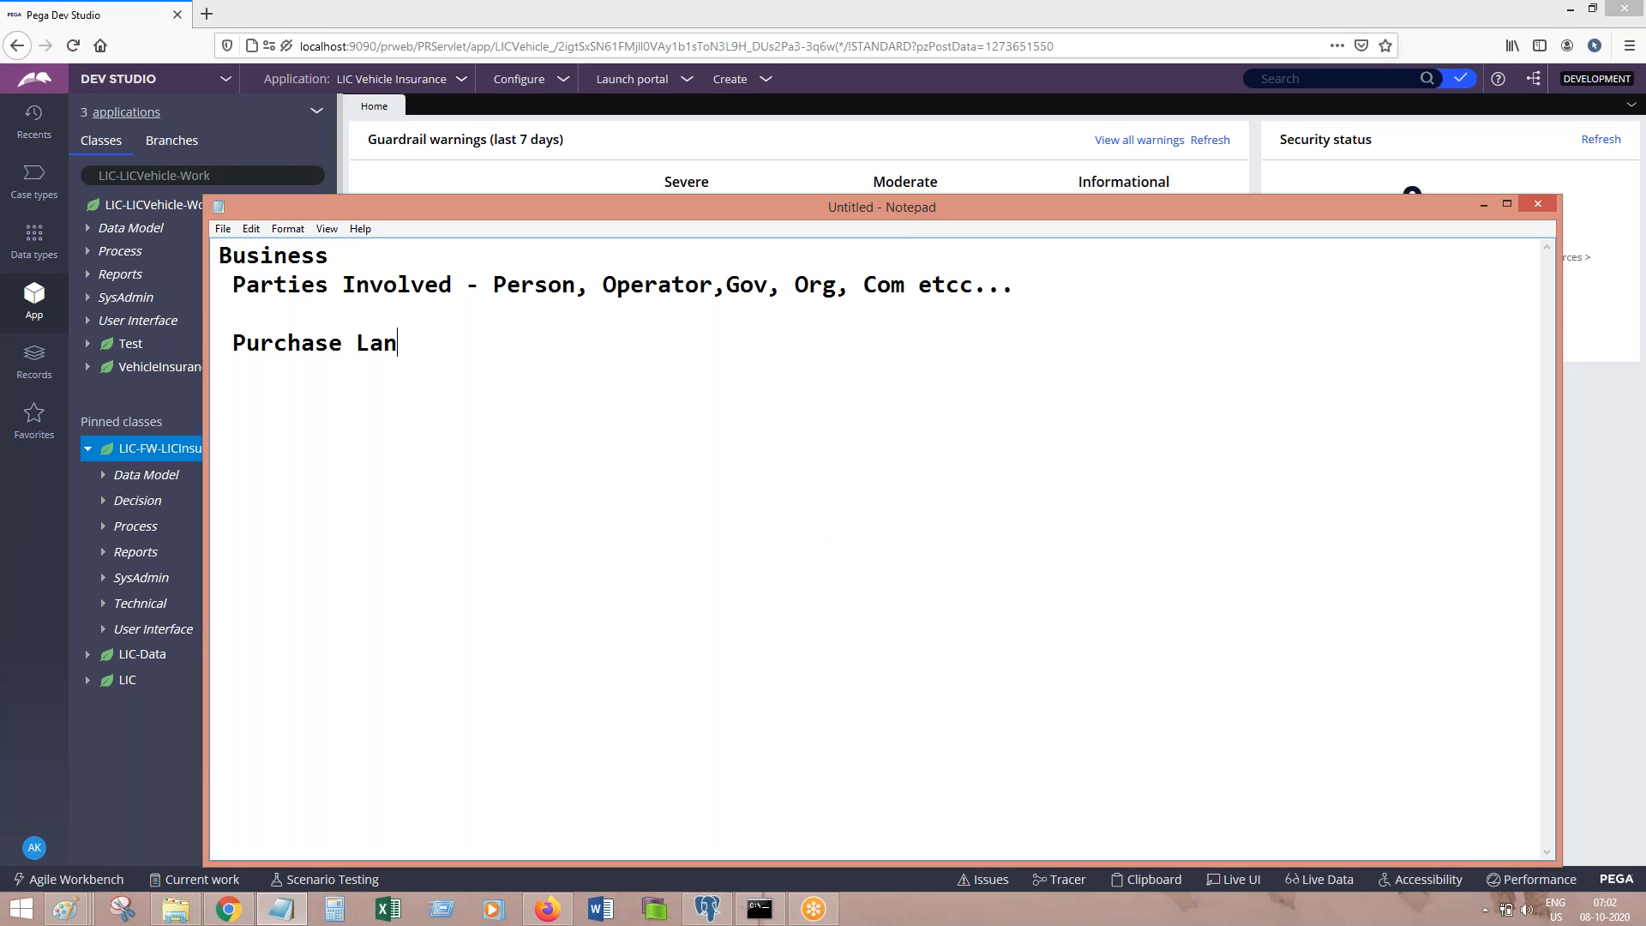
type("d - Buyer, Seller")
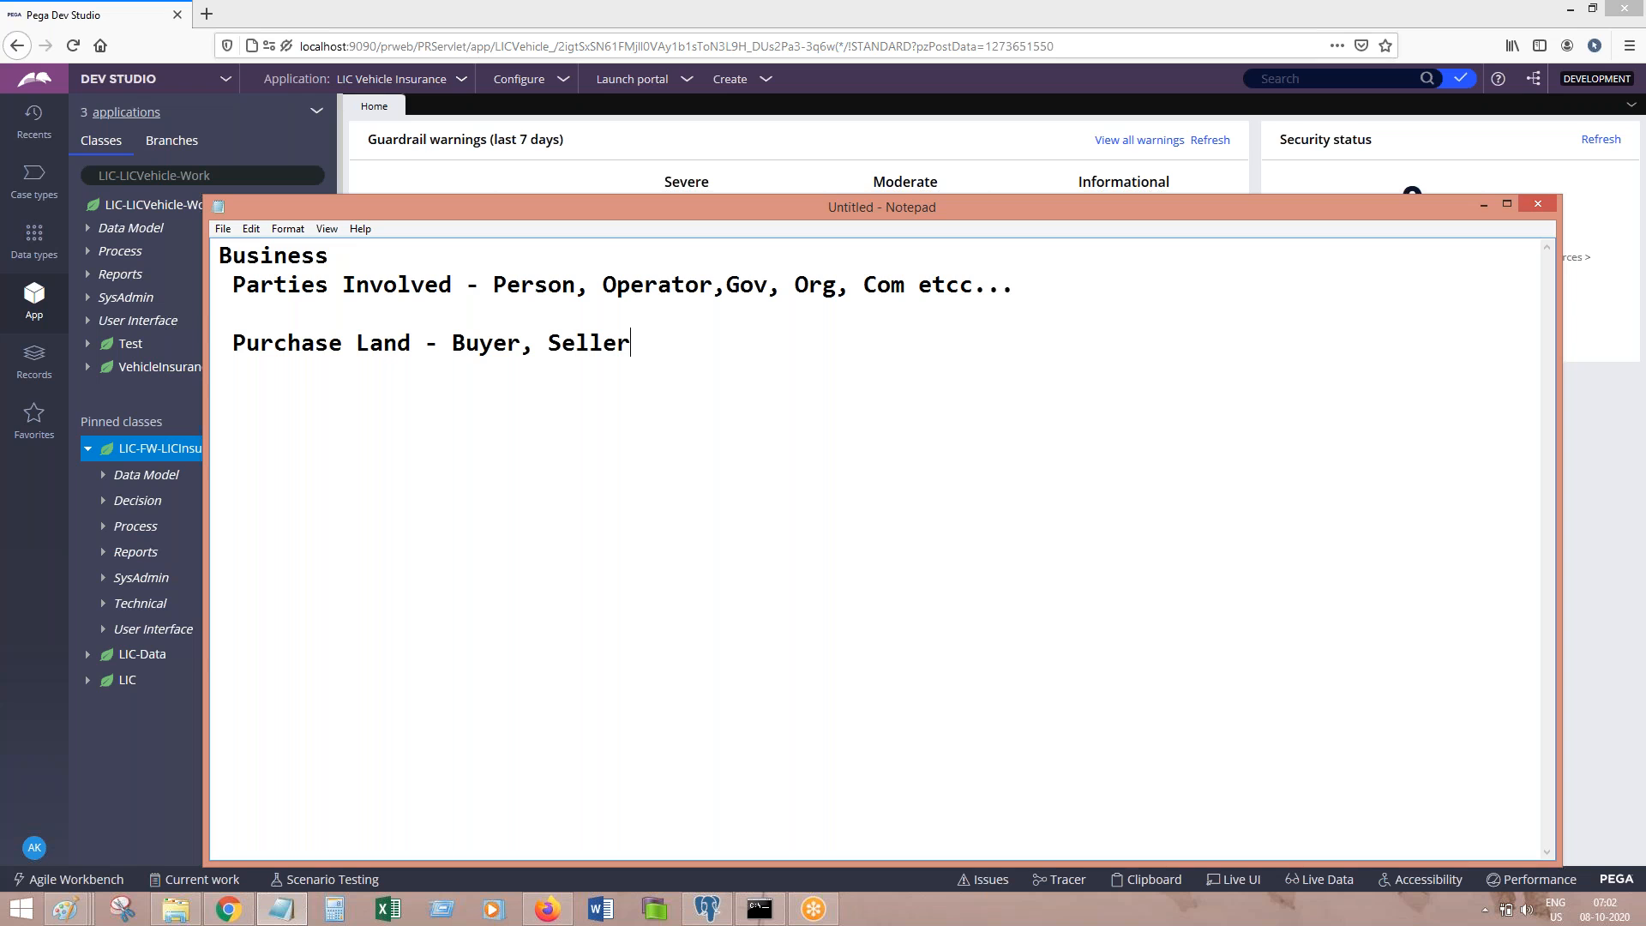
type(", Broker, Regista")
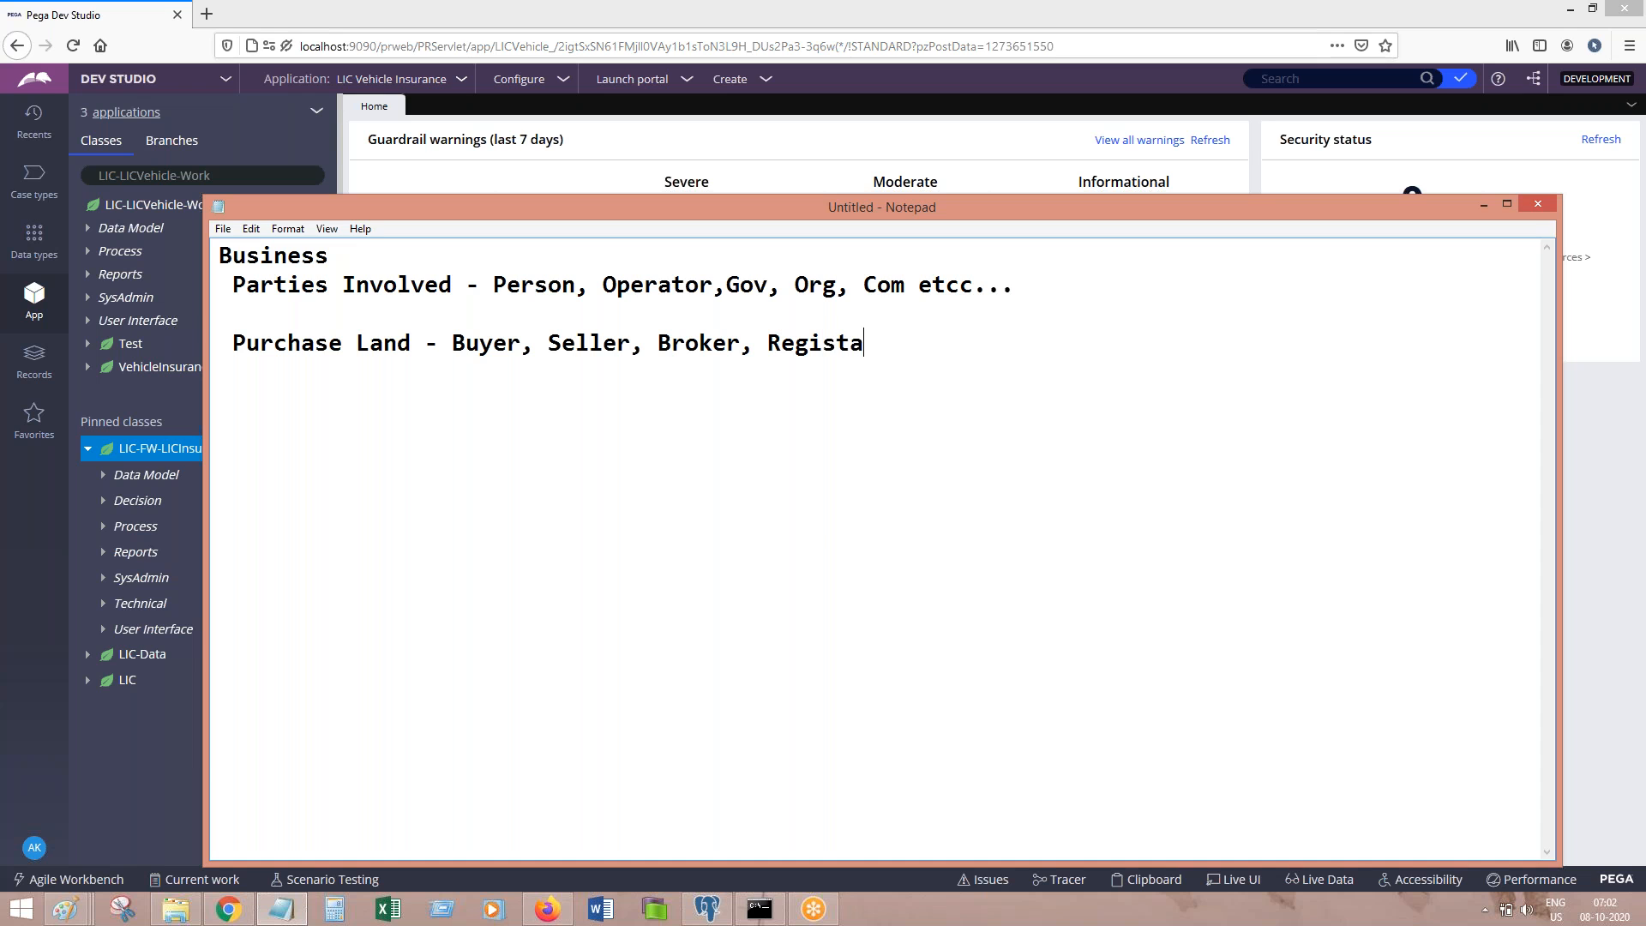
type("r etc...")
key("Return")
key("Return")
type("You may nee ")
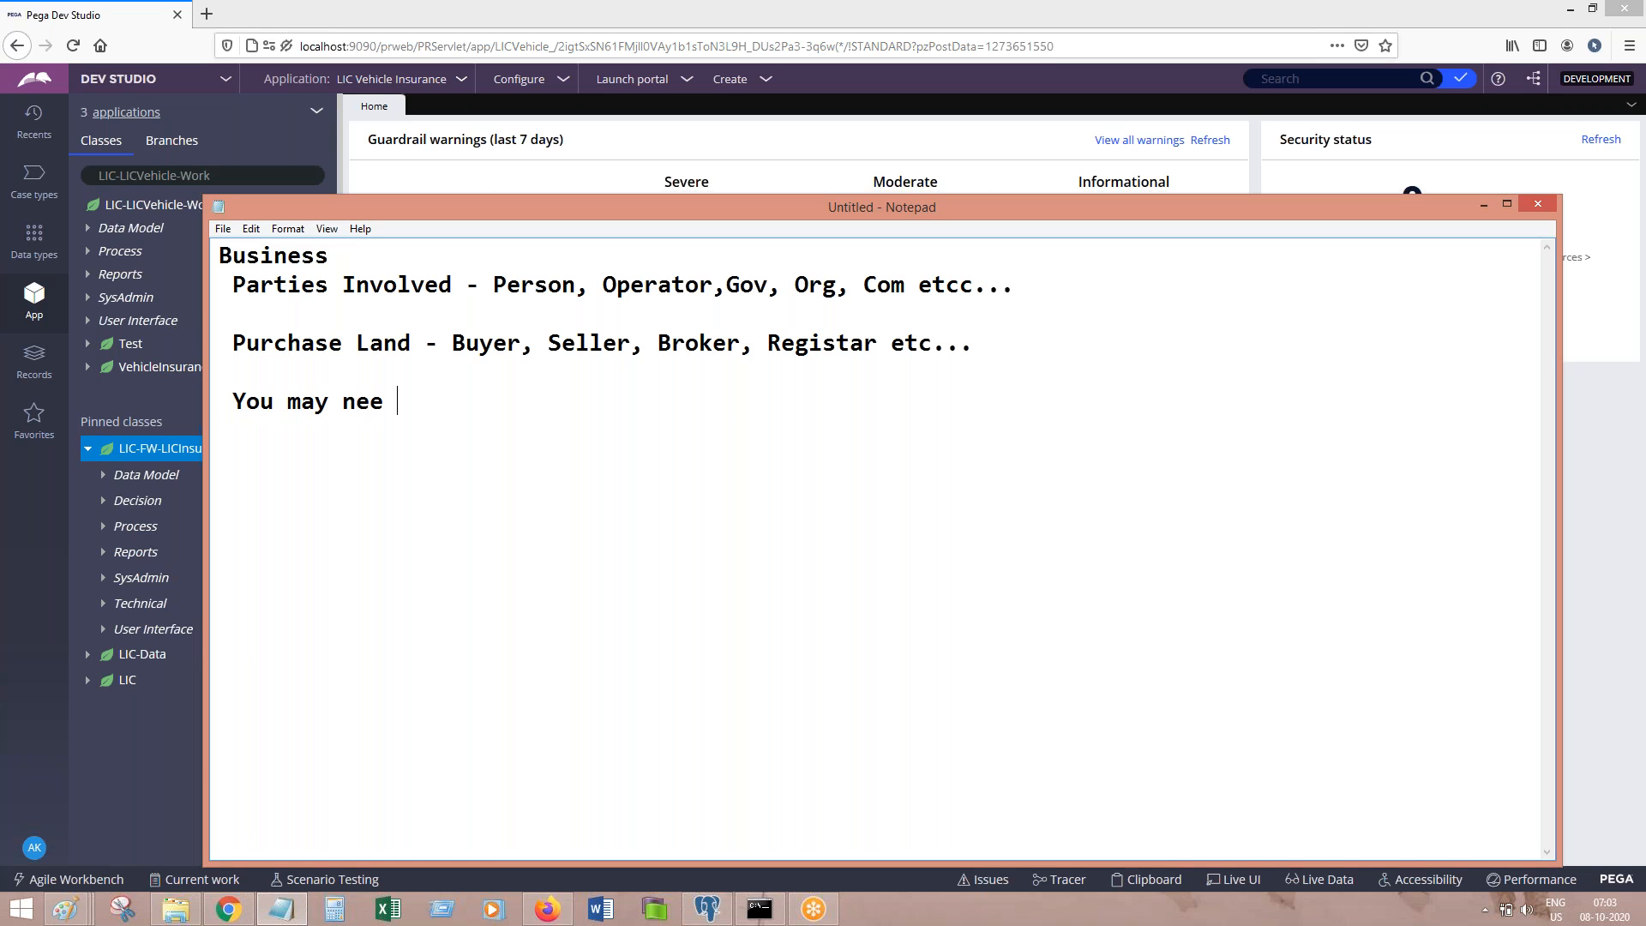
type("the parties")
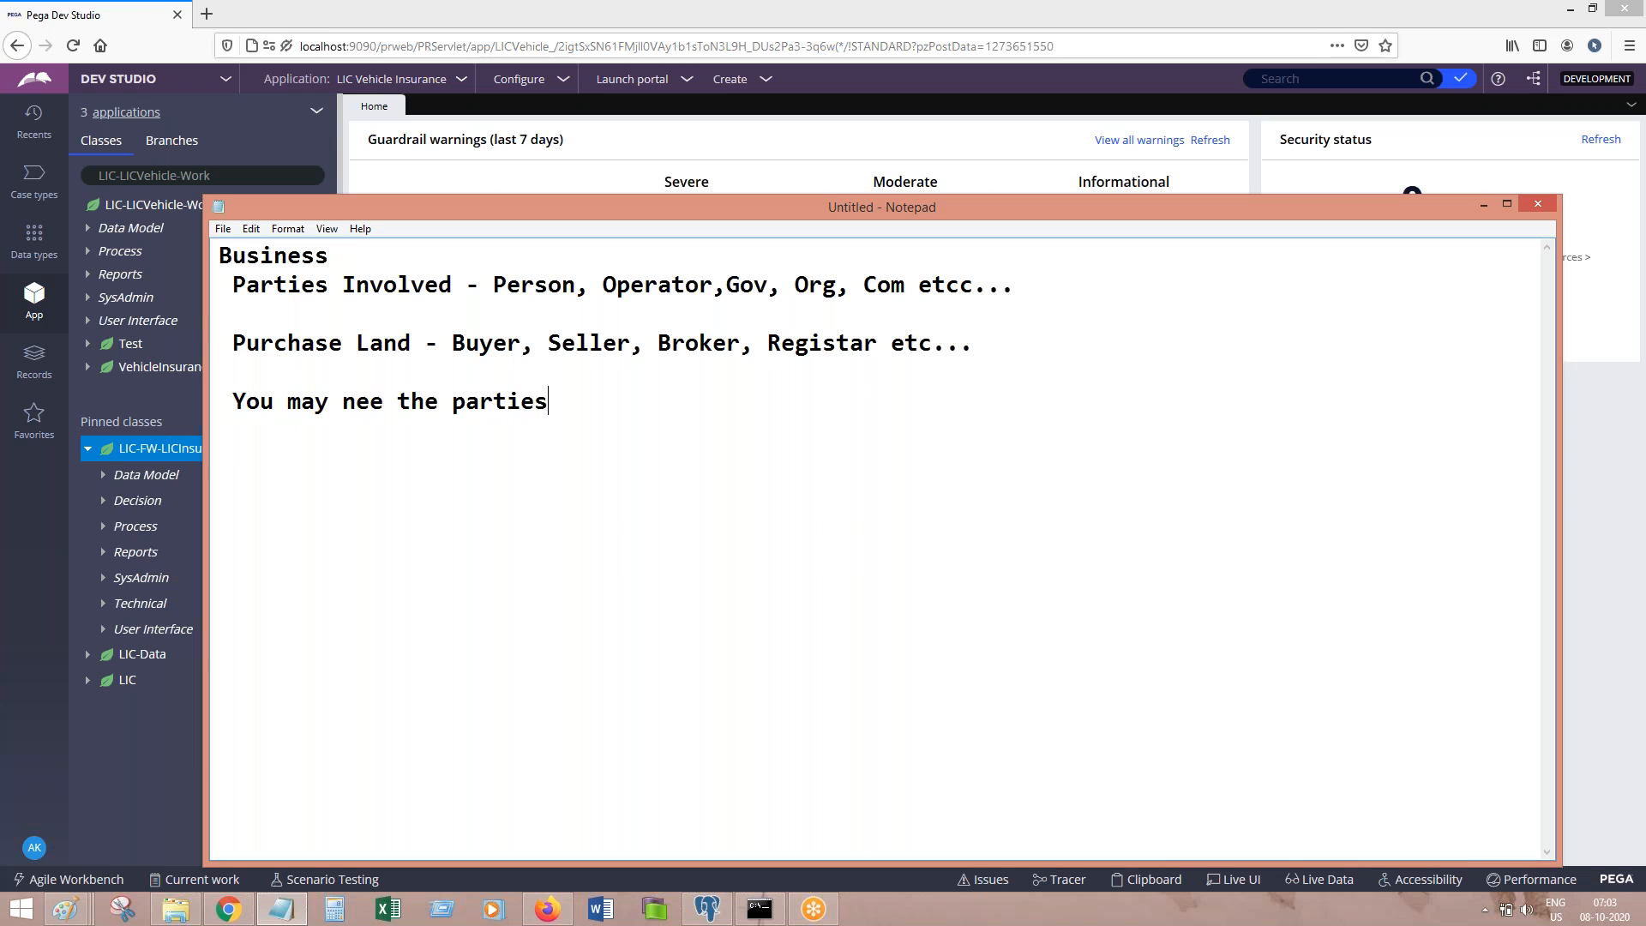
type(" to be initialised")
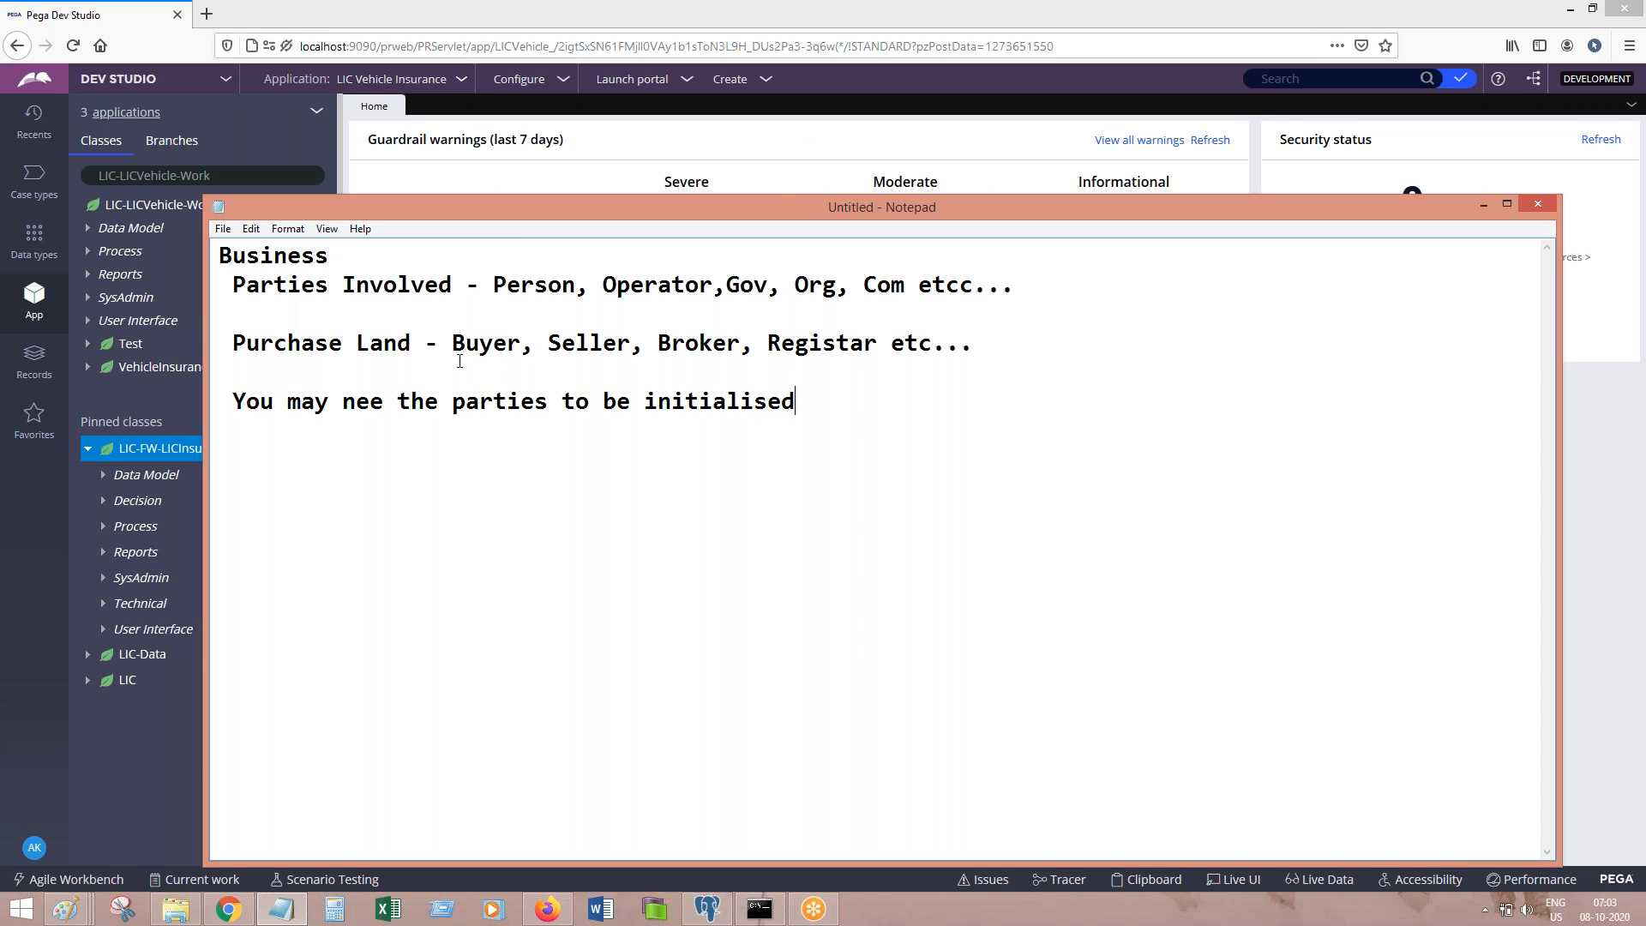
left_click(482, 341)
left_click(547, 341)
left_click_drag(750, 350, 438, 344)
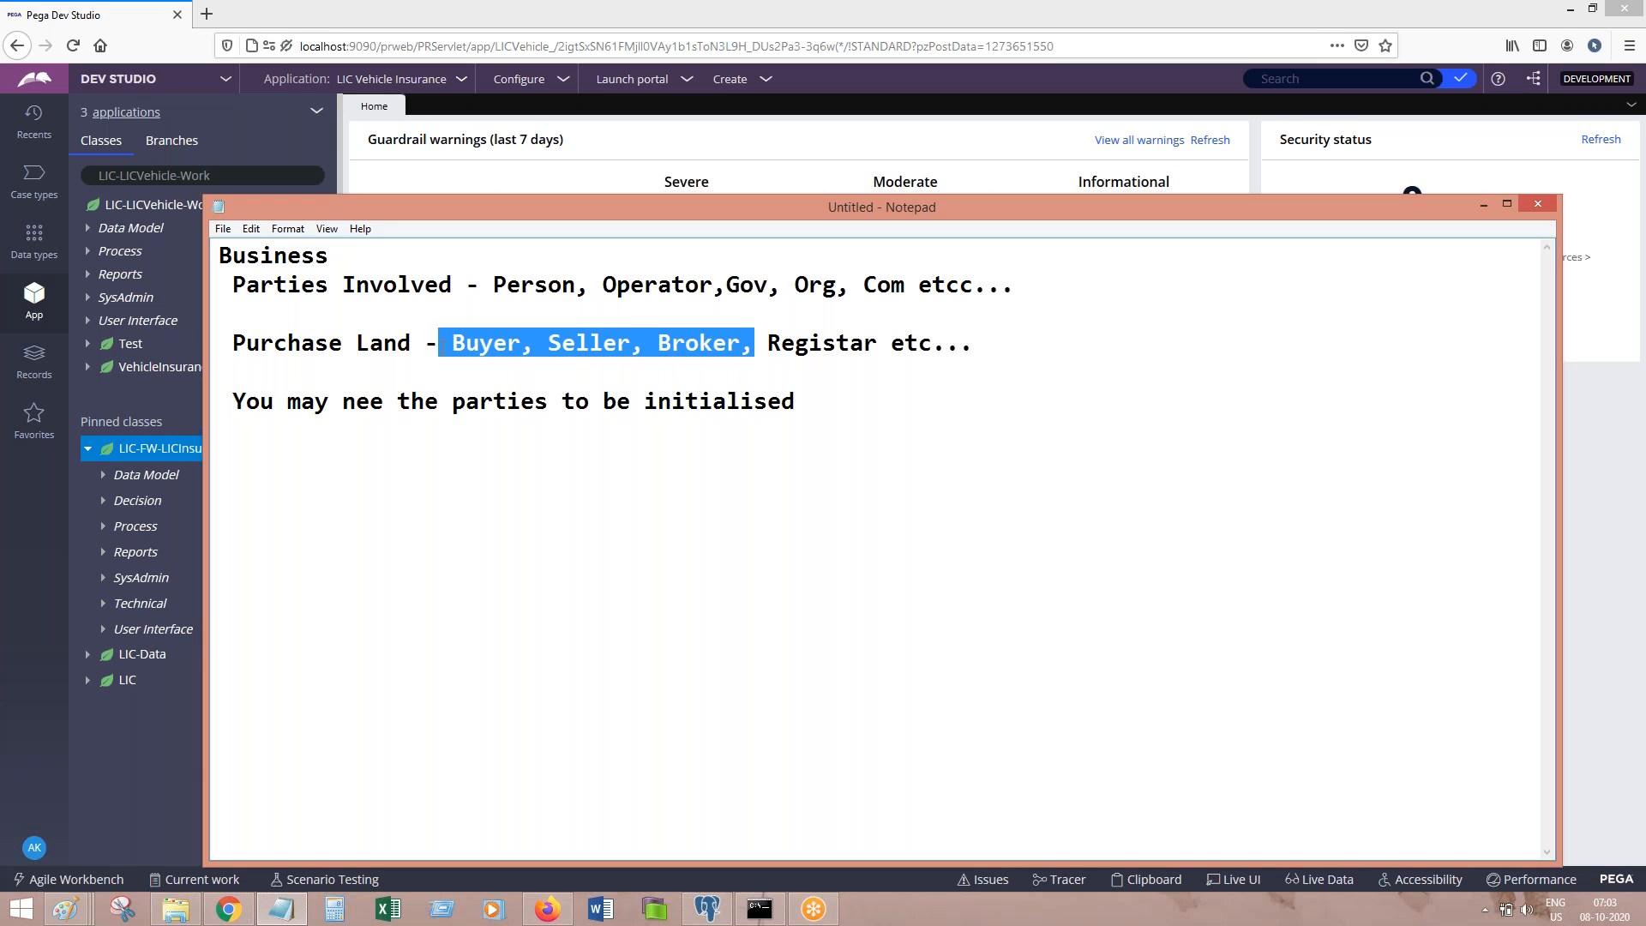
left_click(440, 344)
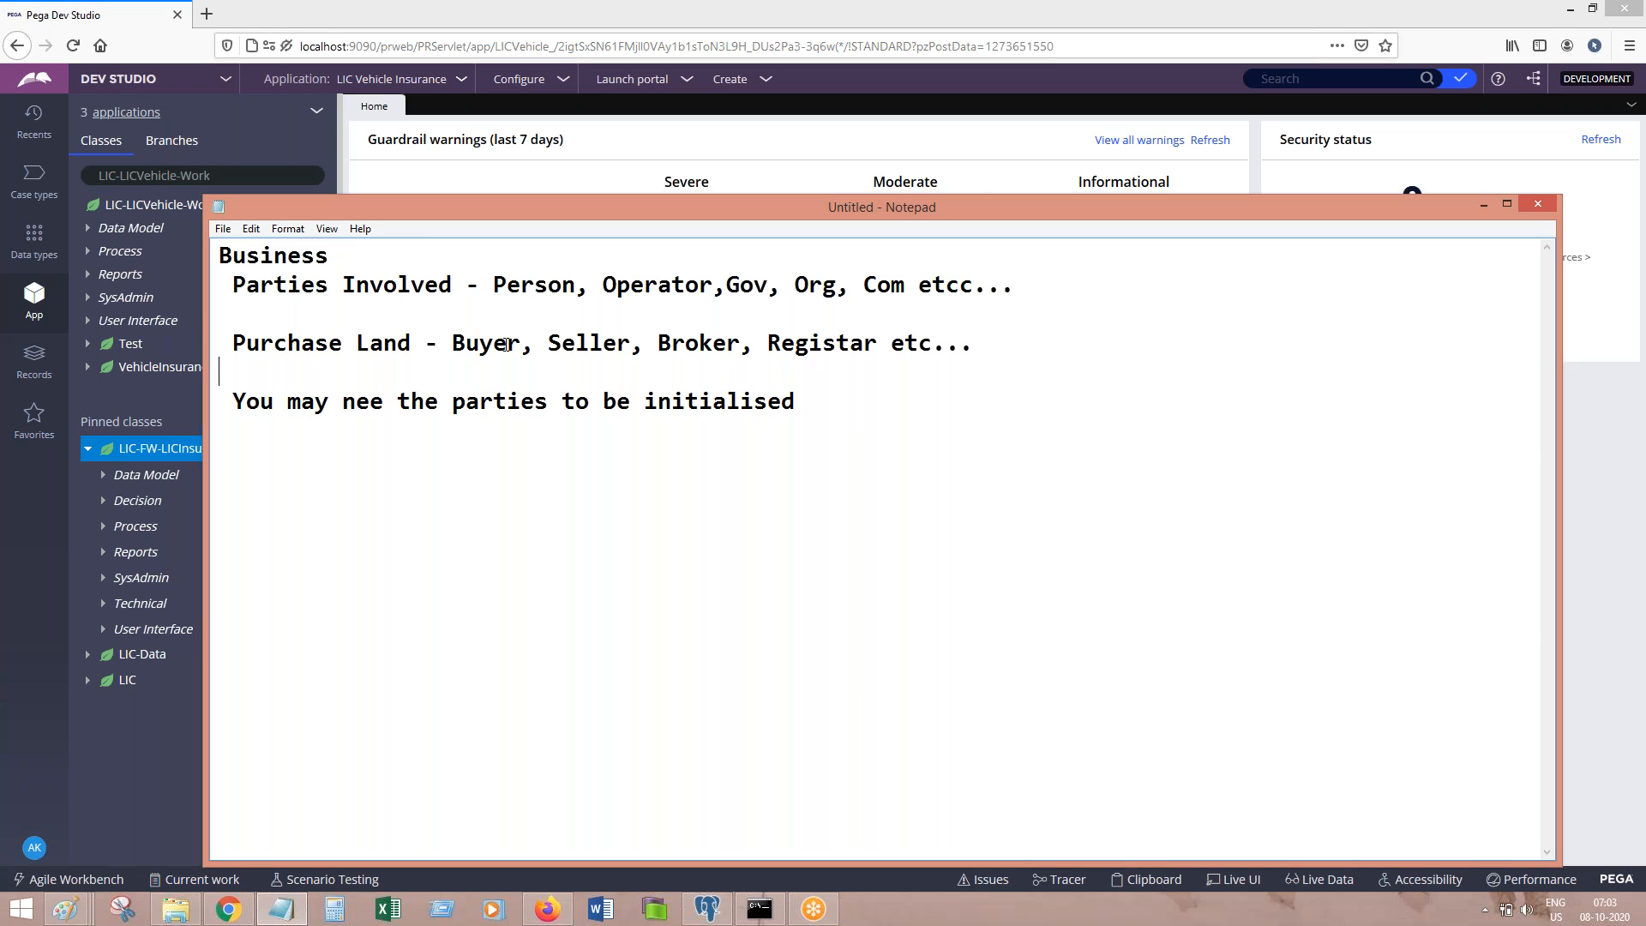
left_click_drag(452, 342, 656, 326)
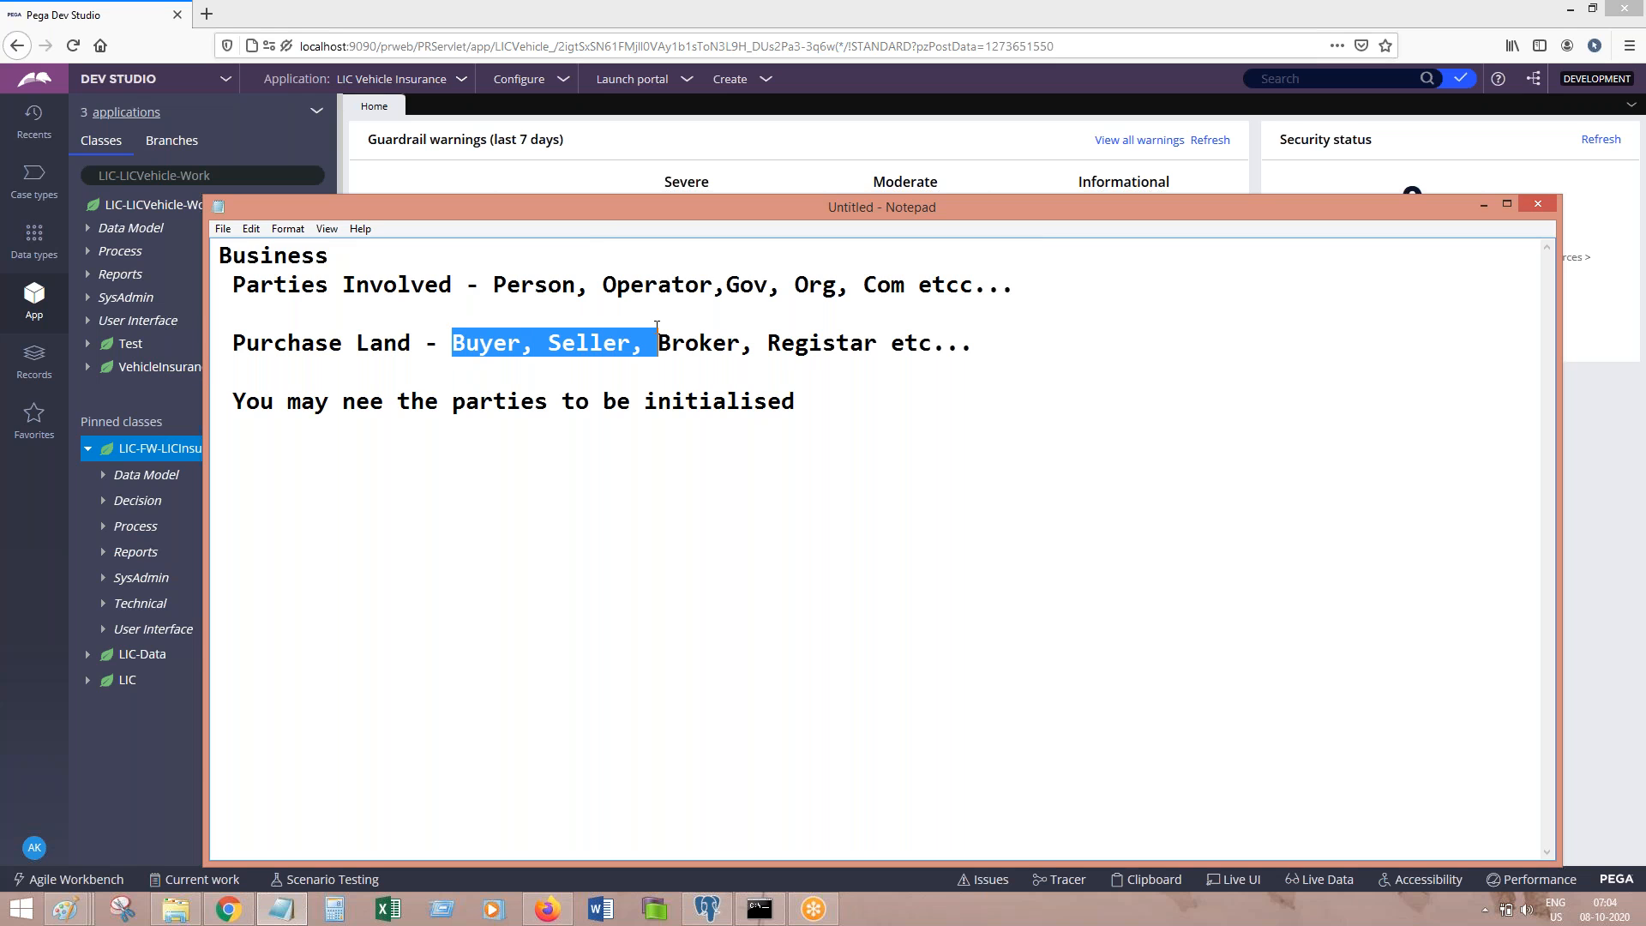
left_click(718, 358)
left_click_drag(722, 346, 456, 342)
left_click(479, 401)
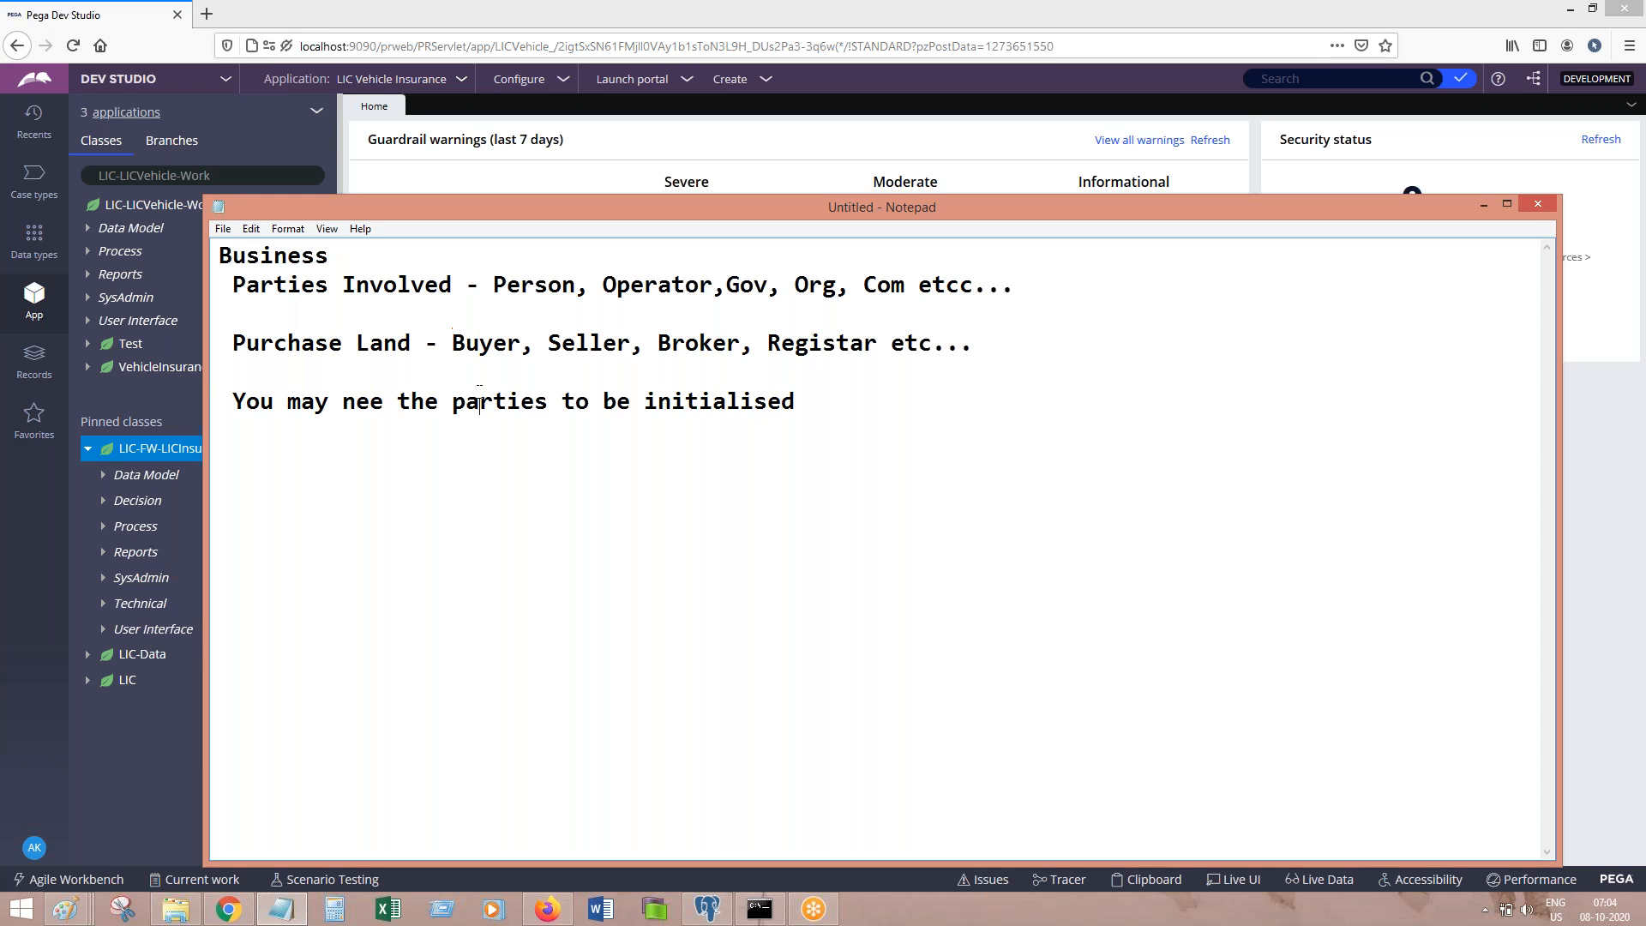
left_click_drag(452, 343, 514, 360)
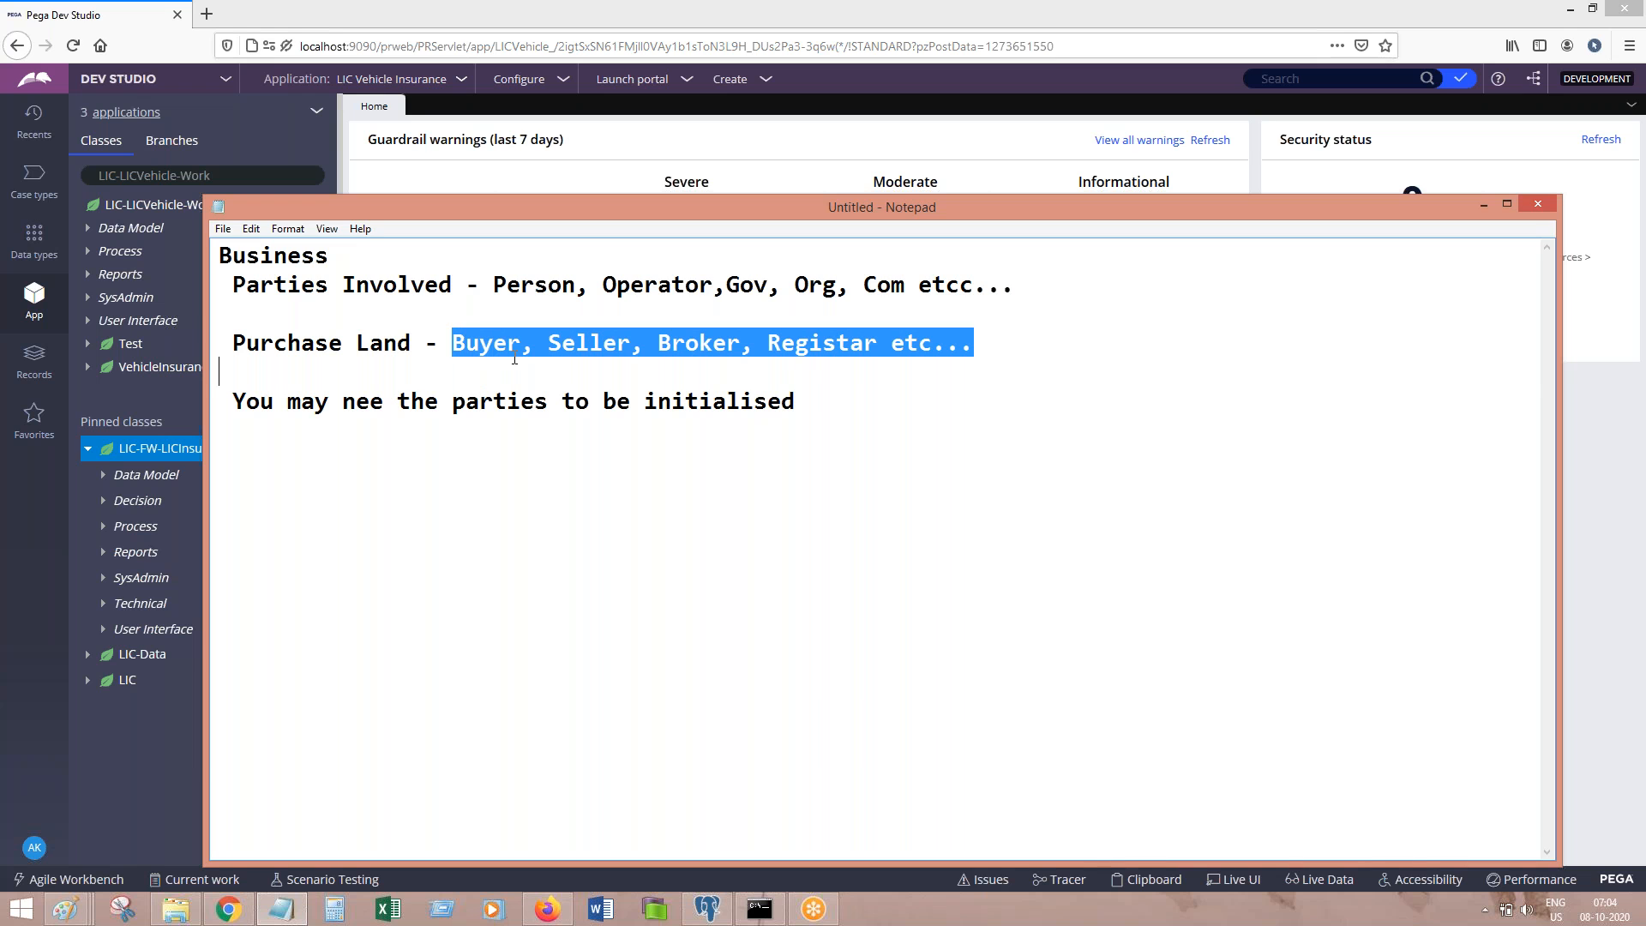
double_click(570, 344)
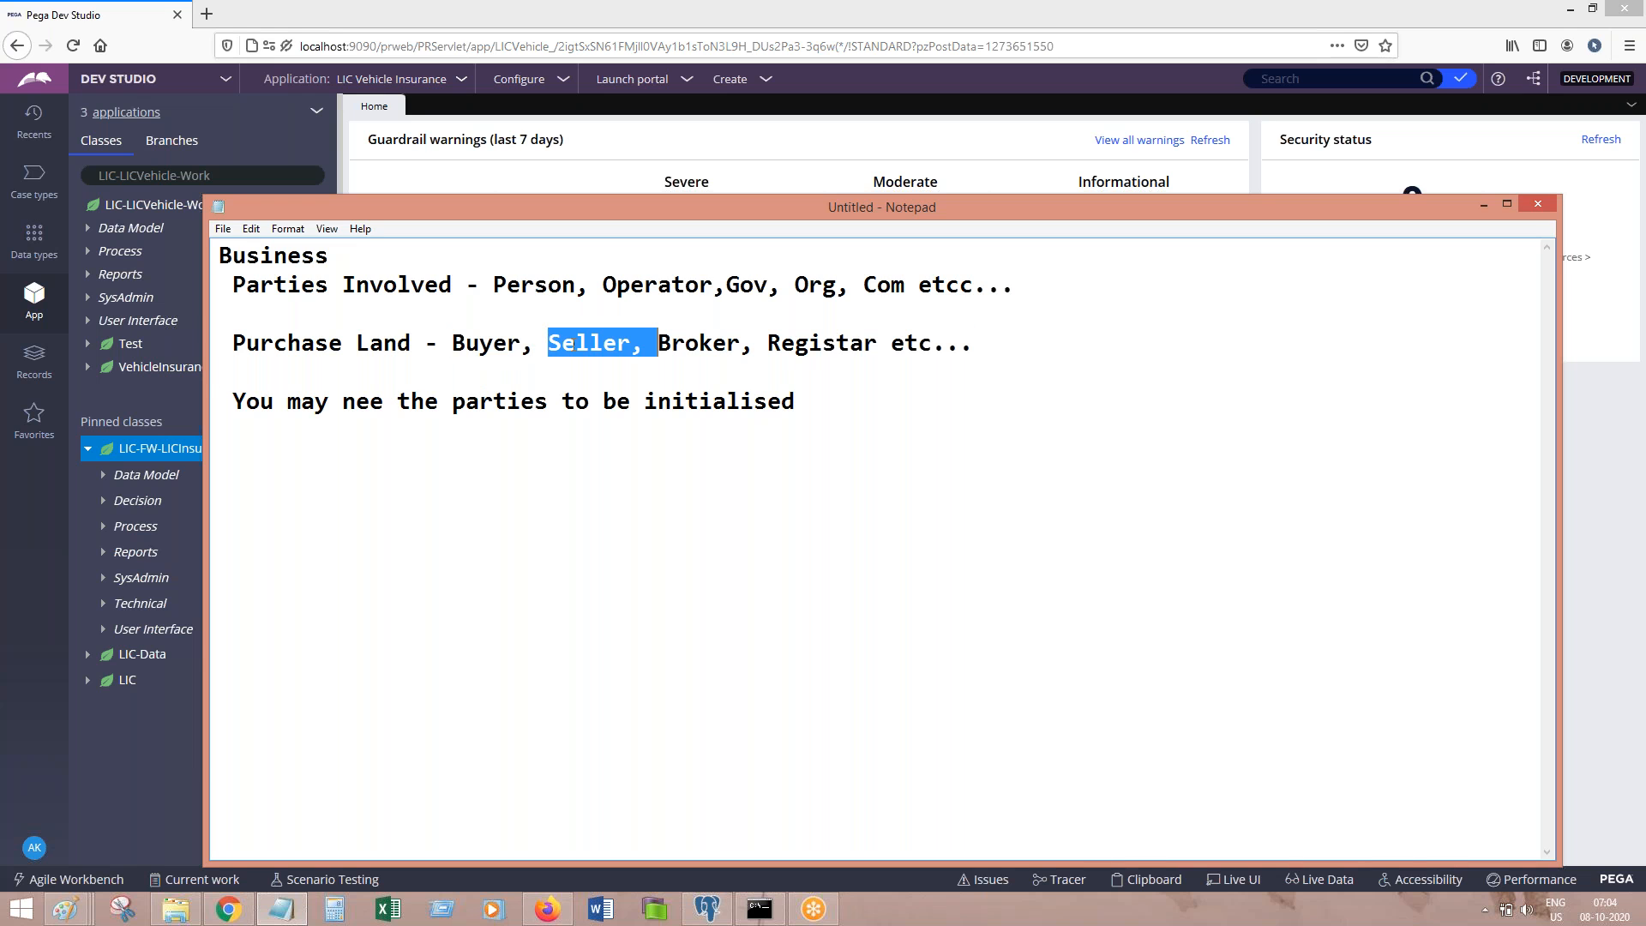
left_click(657, 343)
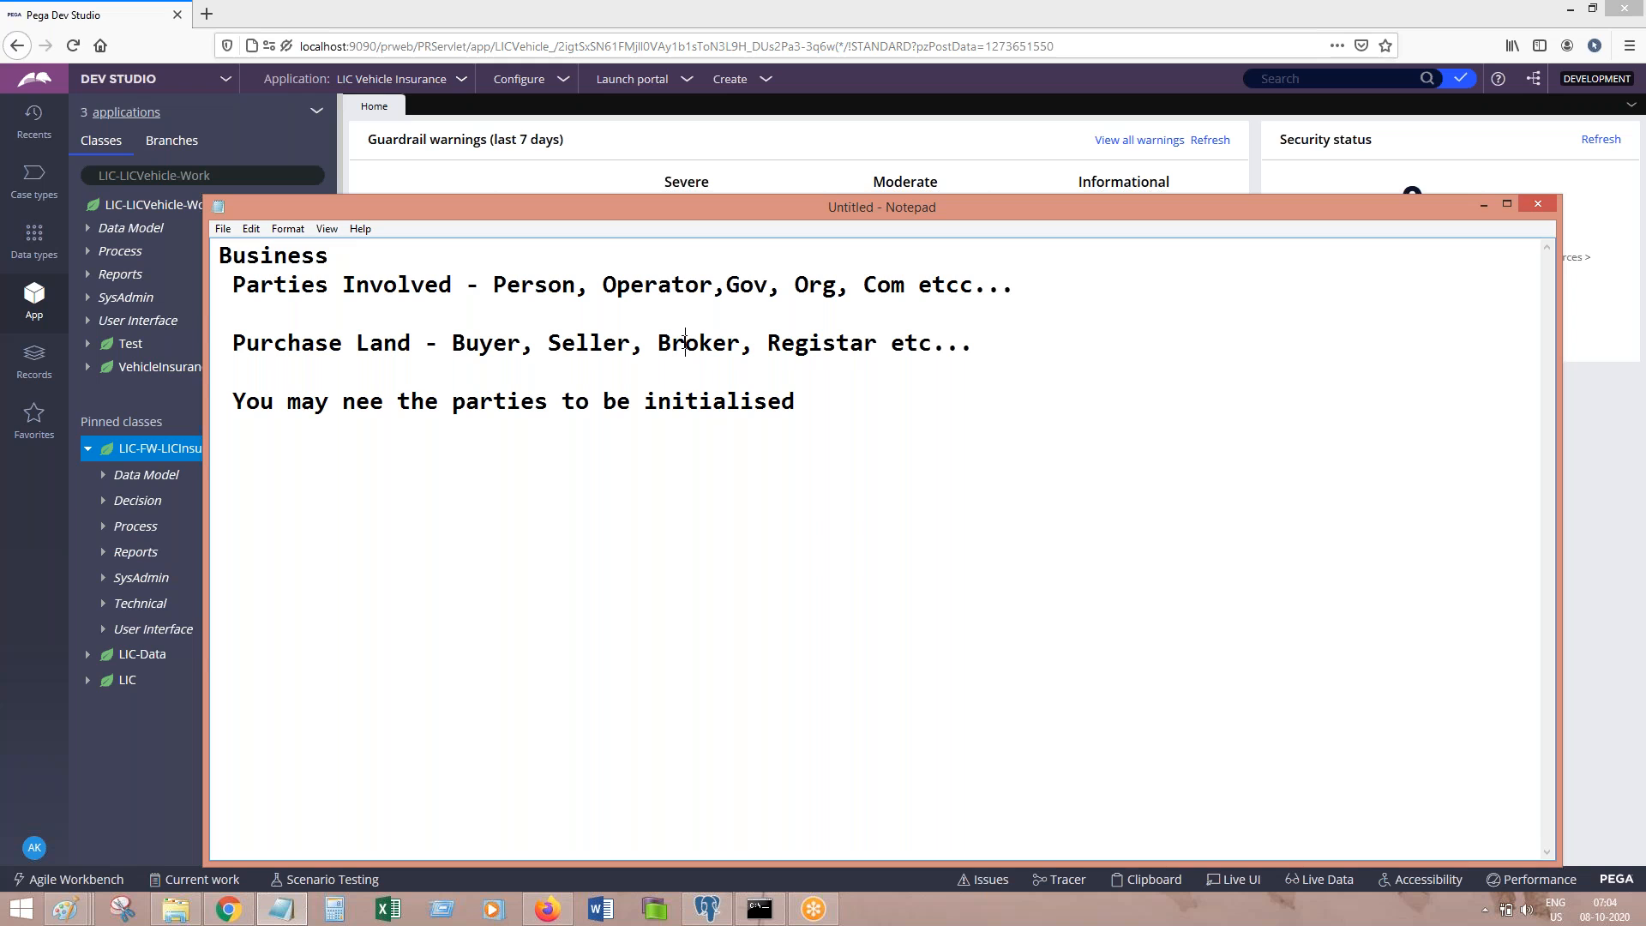
left_click(770, 343)
left_click(852, 344, "shift")
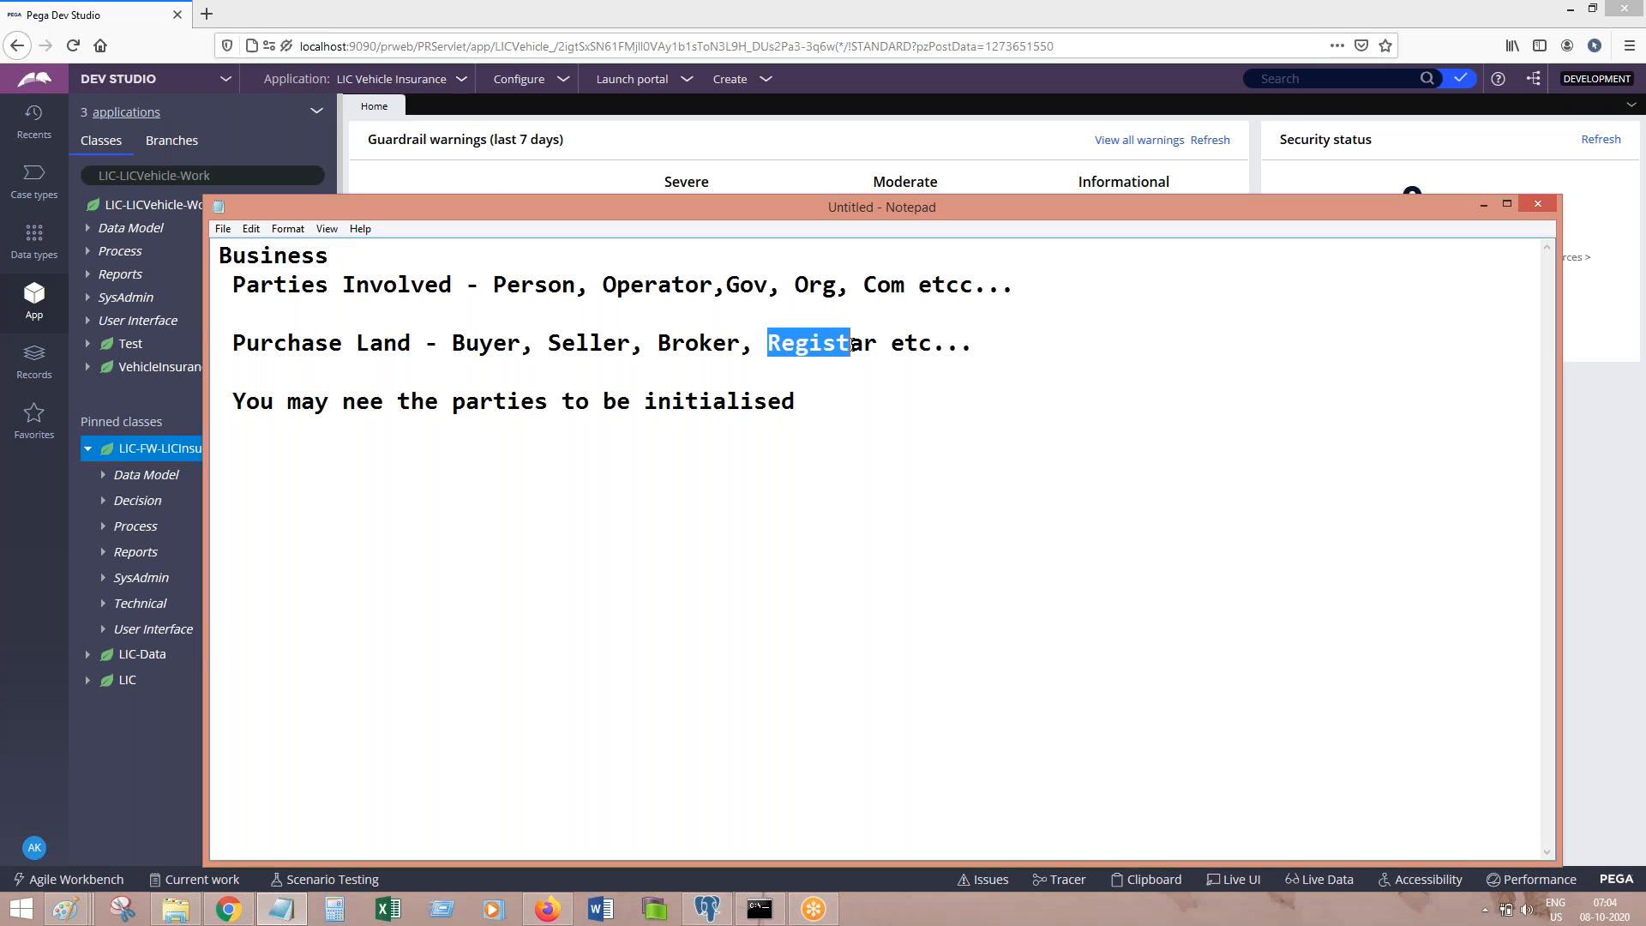
left_click(540, 413)
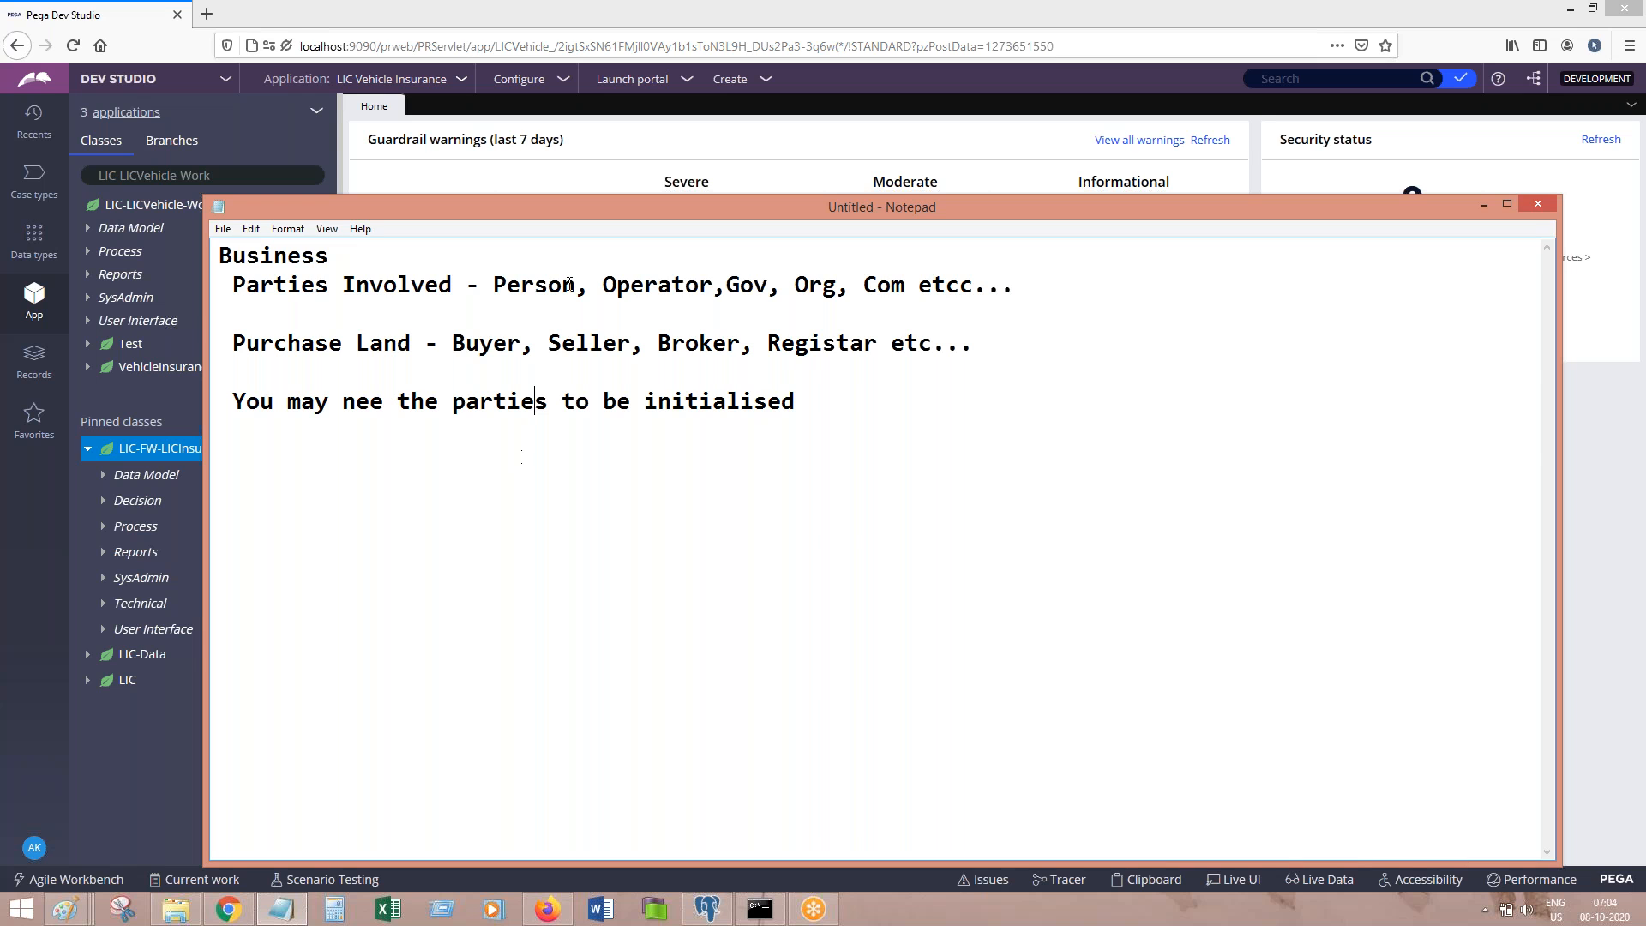
Step: Open the BeginInsurnace flow under LIC-FW-LICInsur-Work Process > Flow and view its Process tab
left_click(603, 180)
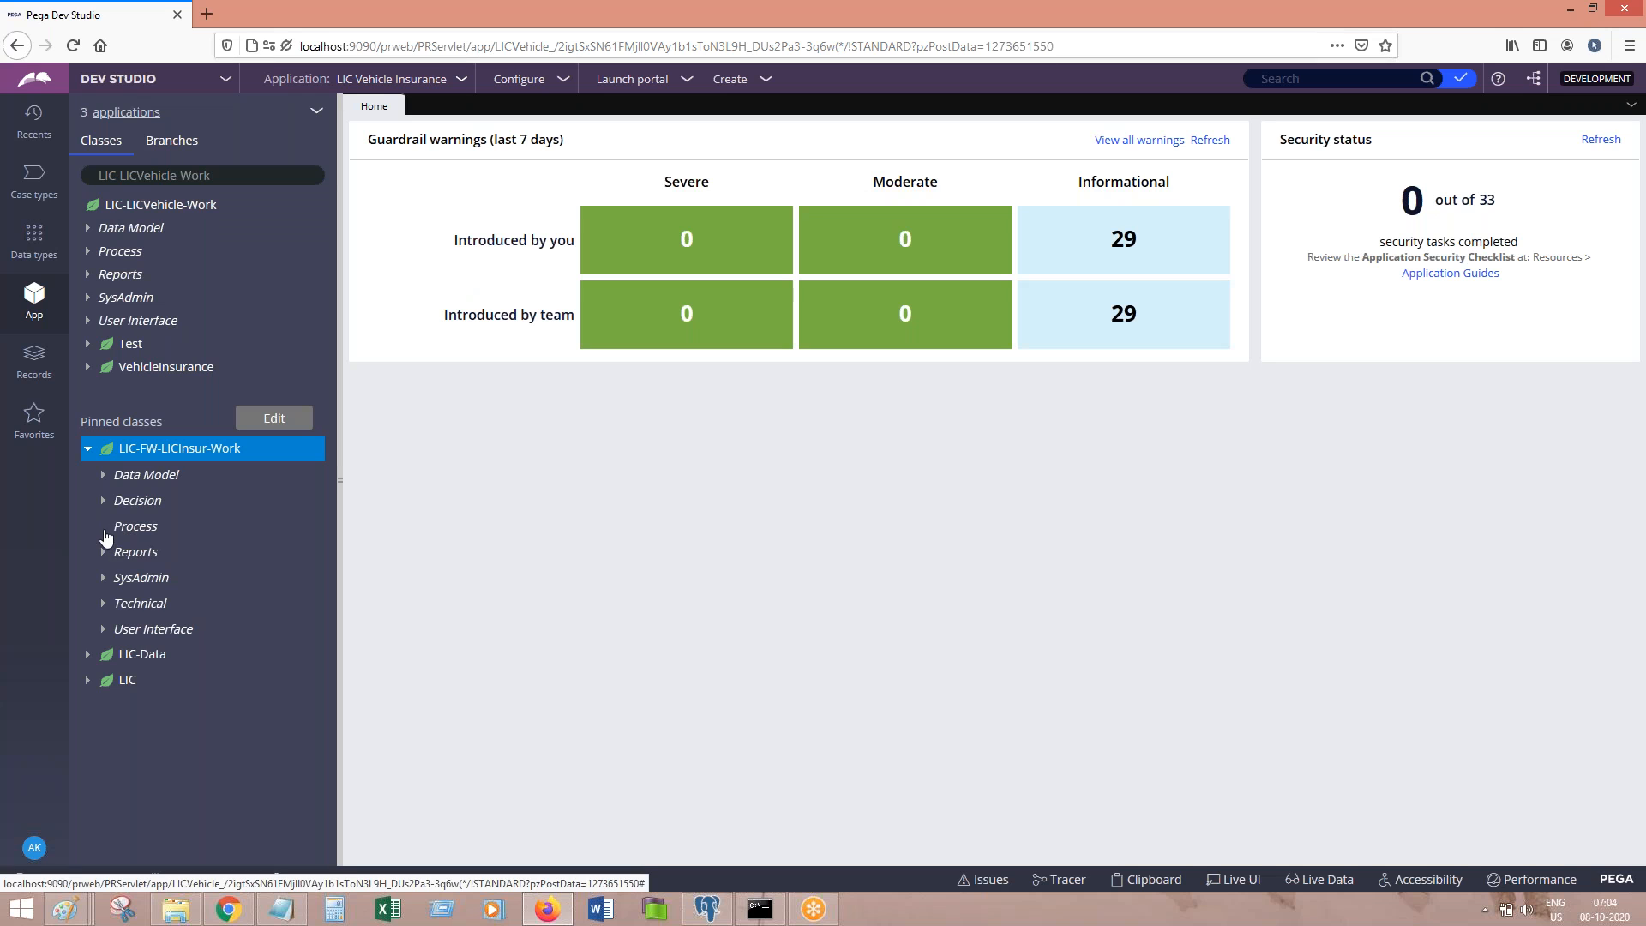
left_click(117, 531)
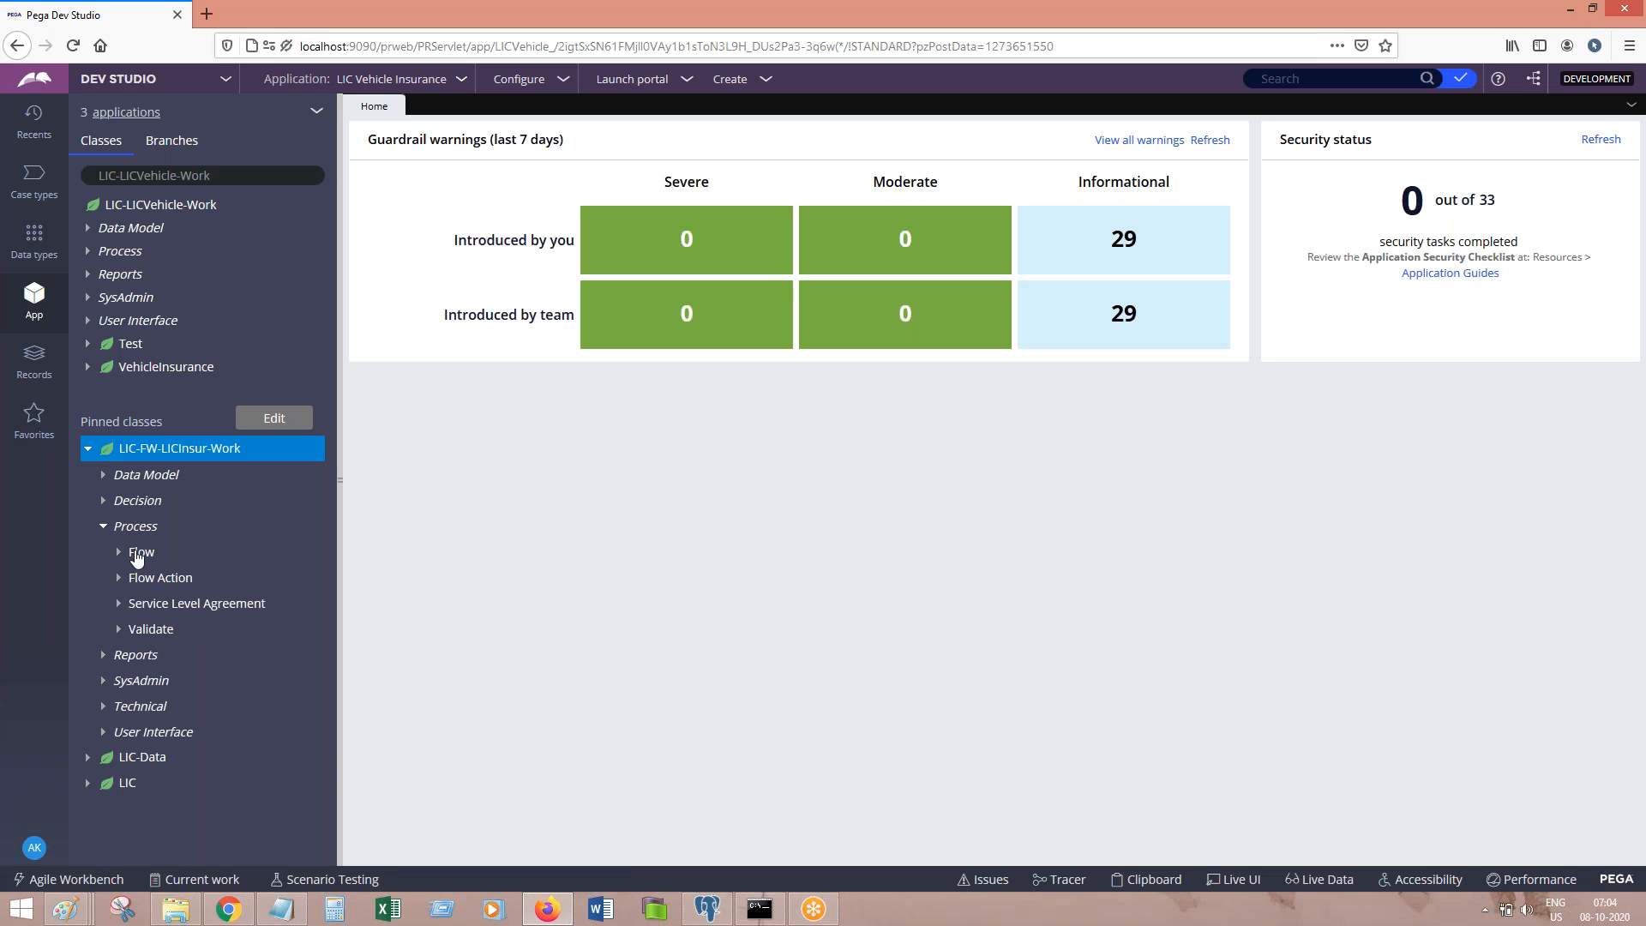
left_click(138, 554)
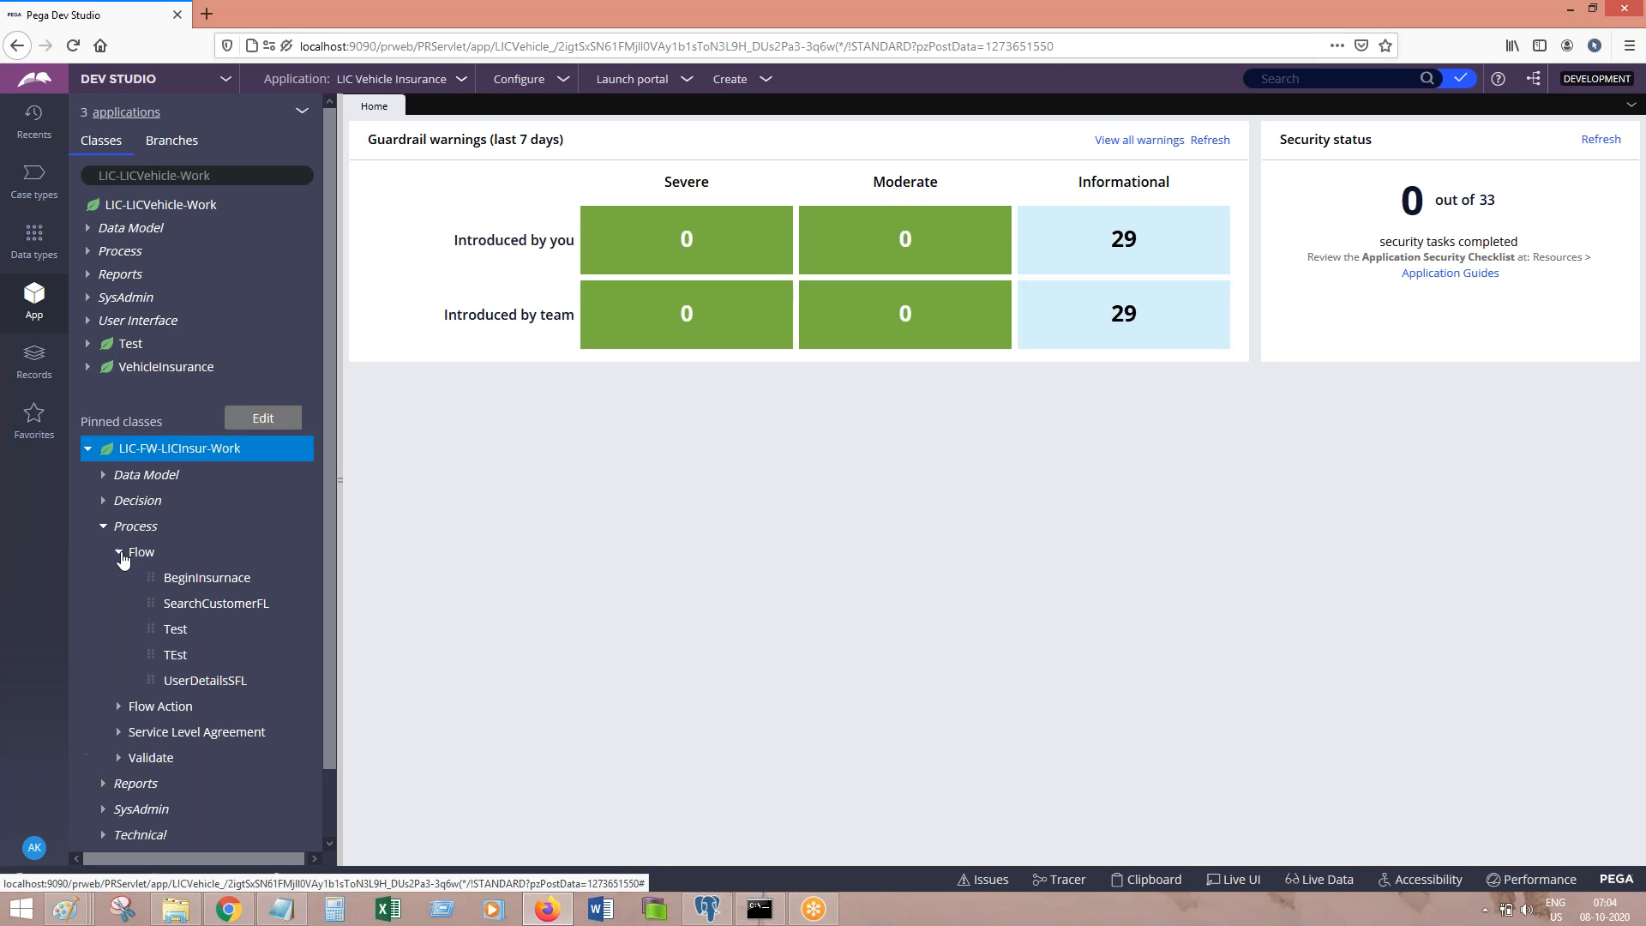
left_click(198, 580)
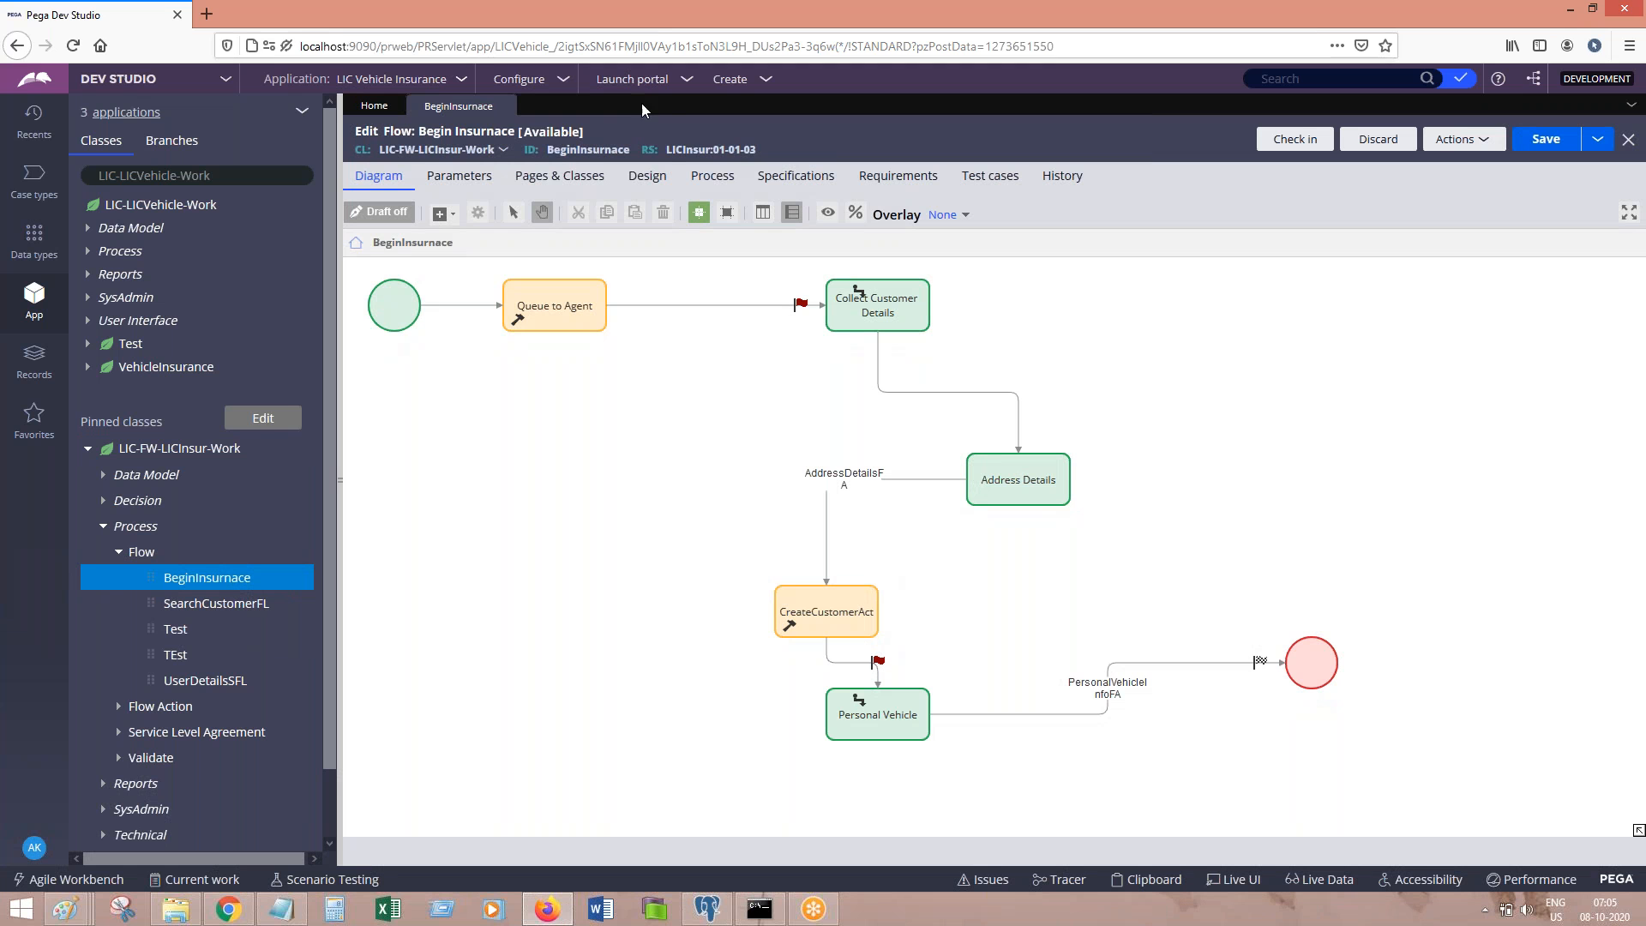
left_click(714, 177)
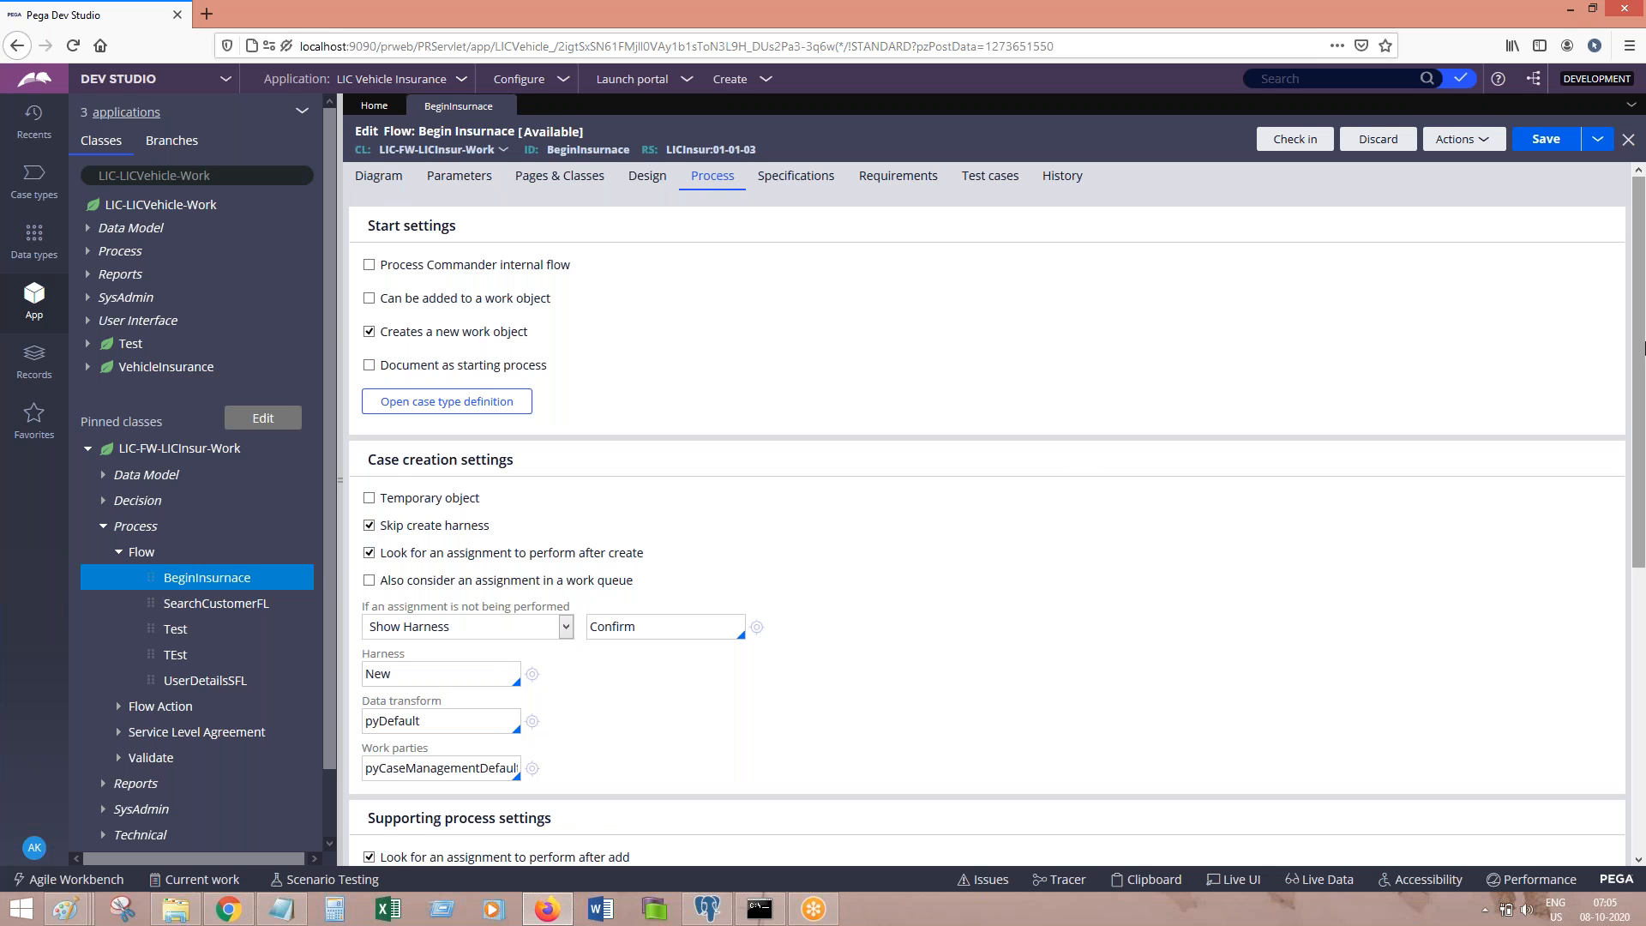
Step: Set the BeginInsurnace flow's Work parties to Default and save the rule
scroll(1200, 446, "down", 2)
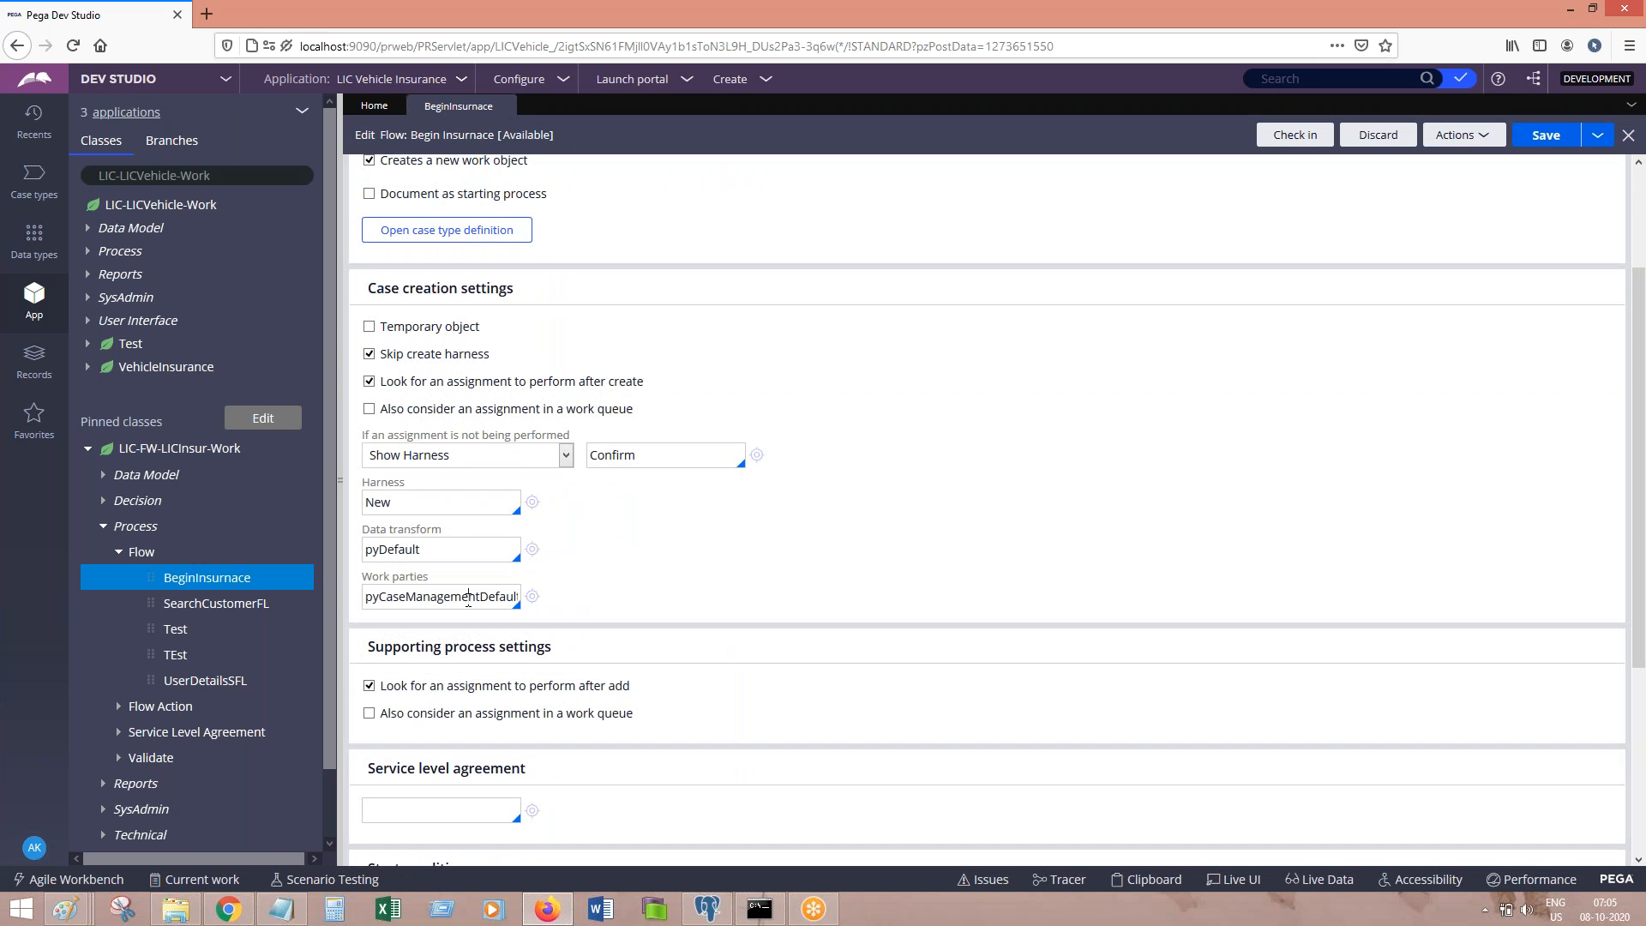
double_click(468, 600)
key("BackSpace")
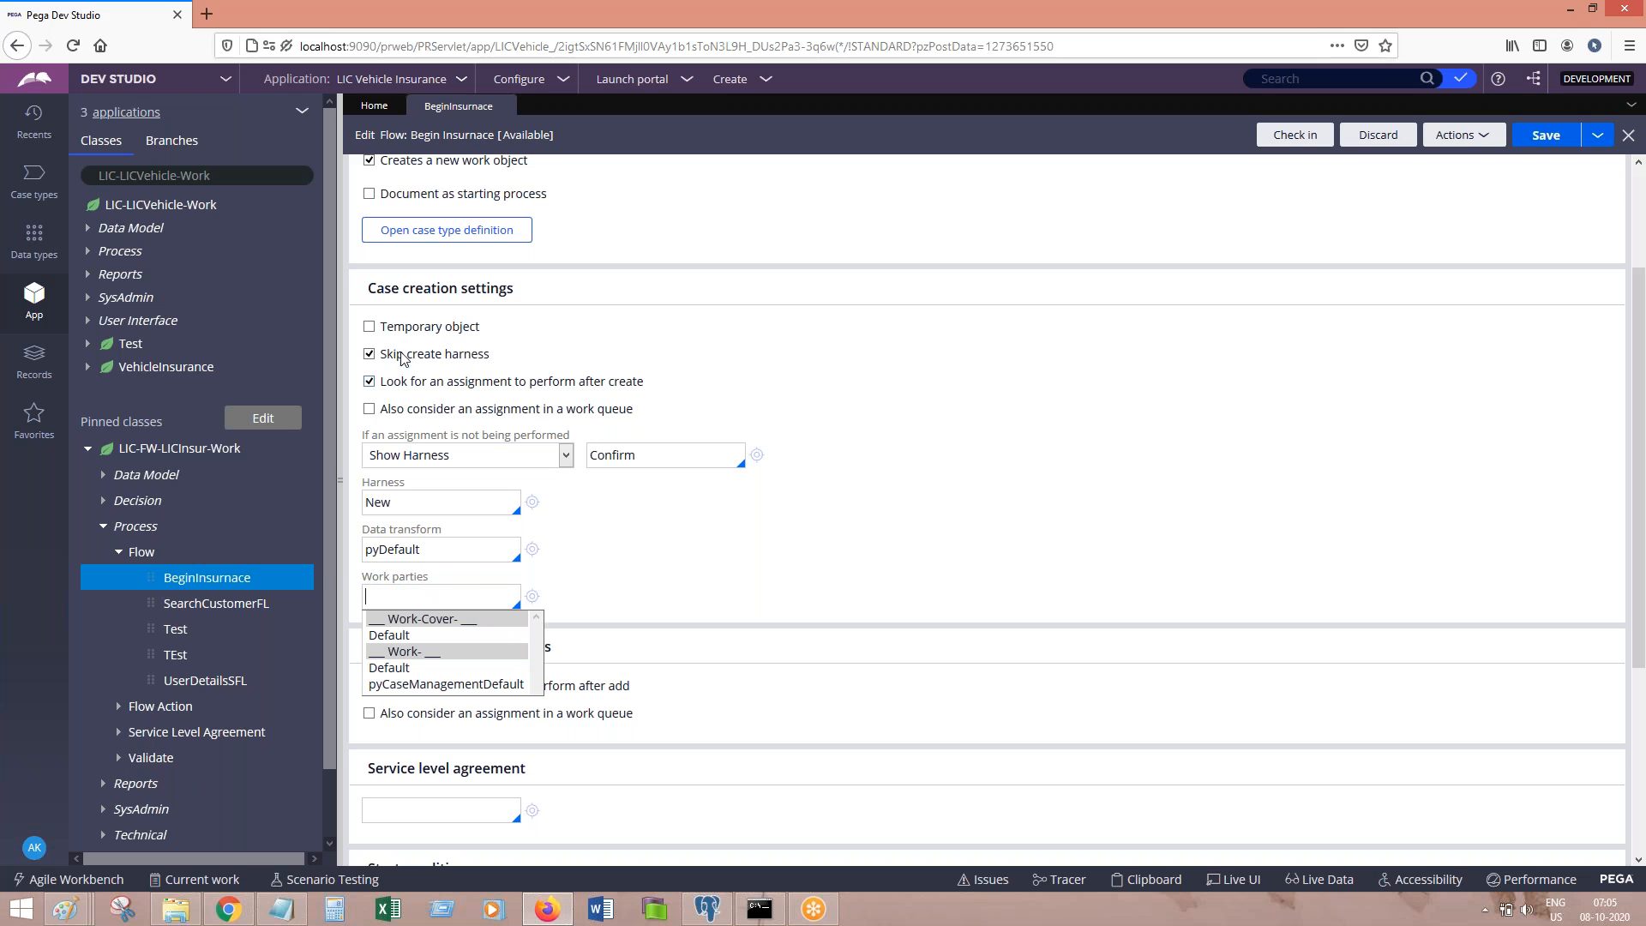
left_click(403, 670)
left_click(1540, 140)
left_click(1545, 135)
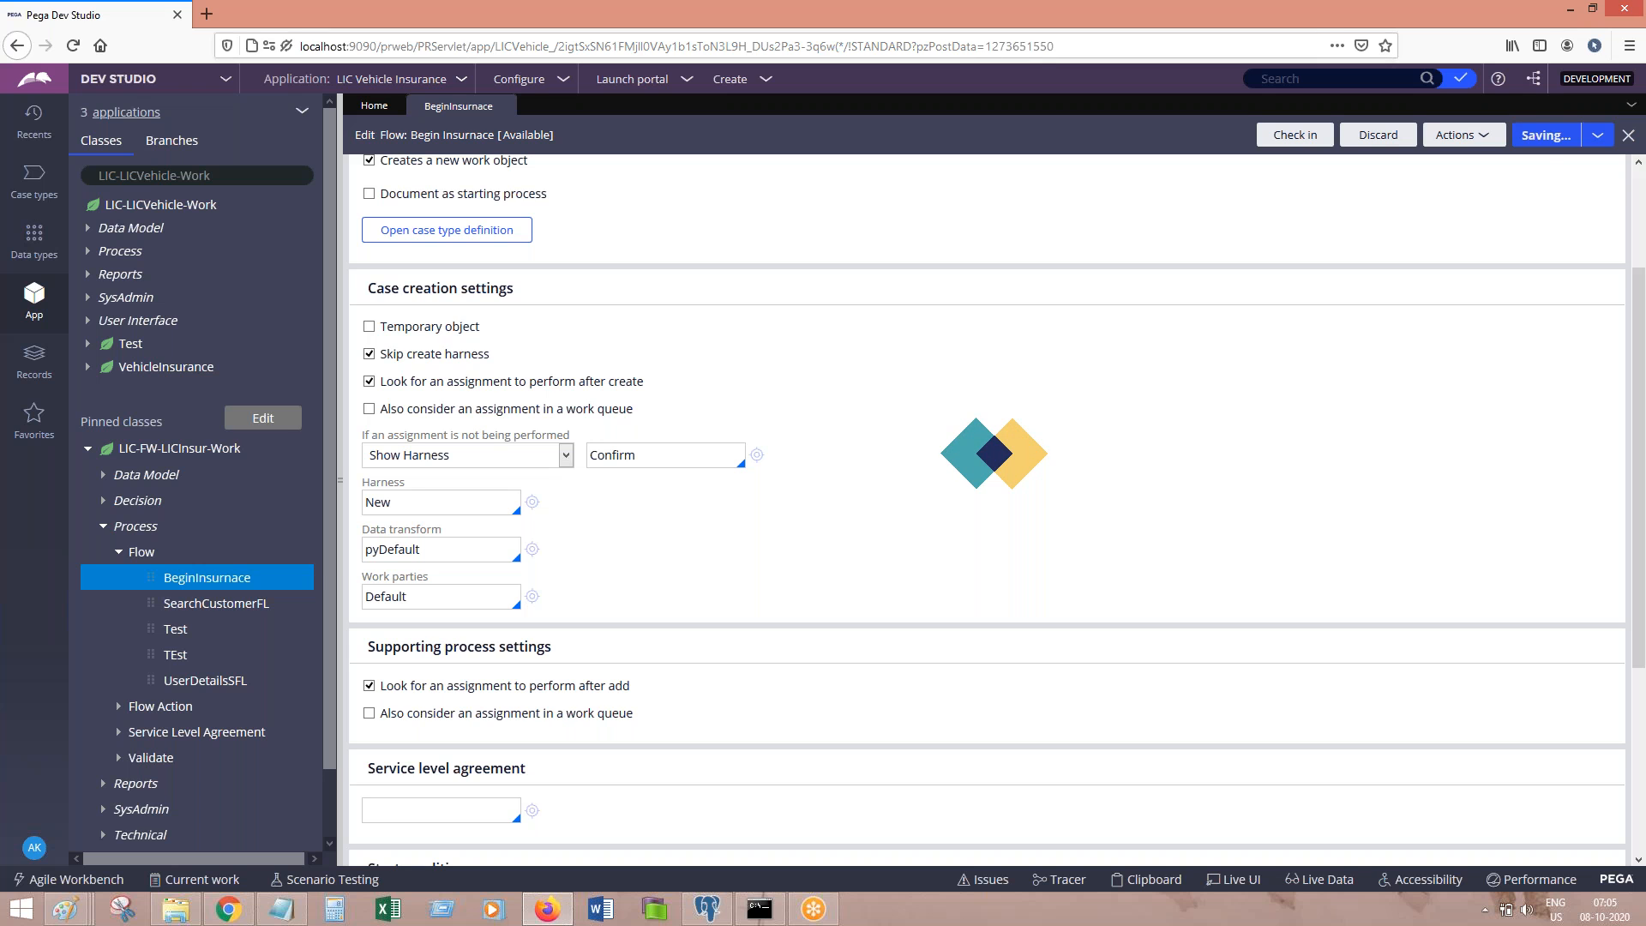
left_click(1462, 134)
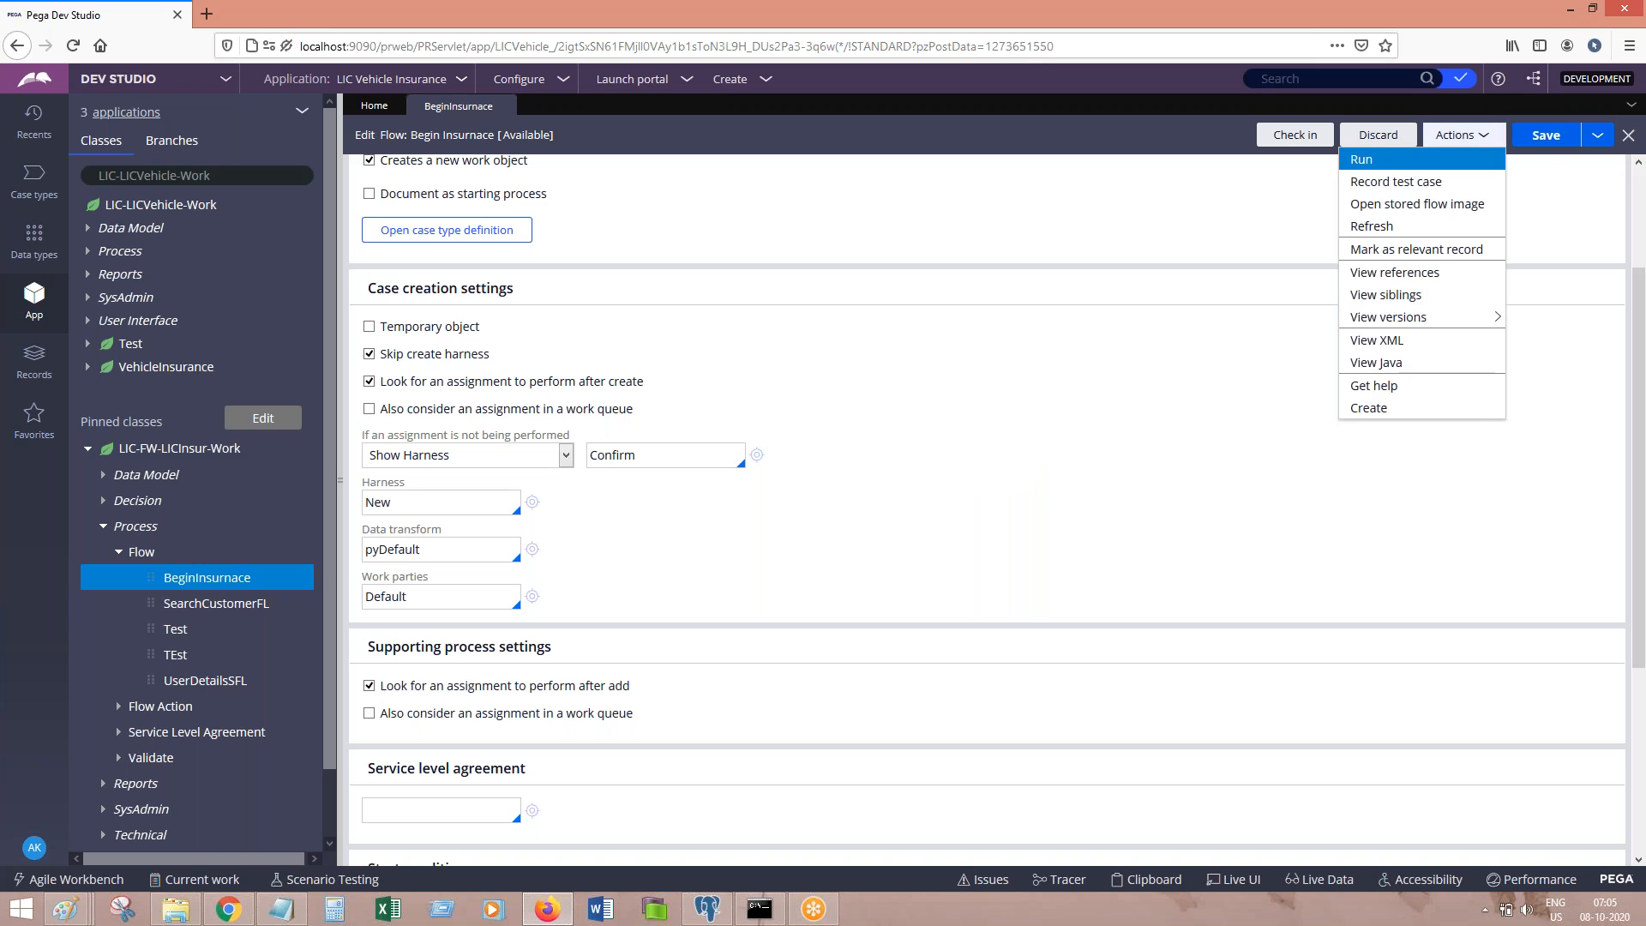
Step: Run the Begin Insurance flow with Live UI on and open the New harness rule
left_click(1412, 162)
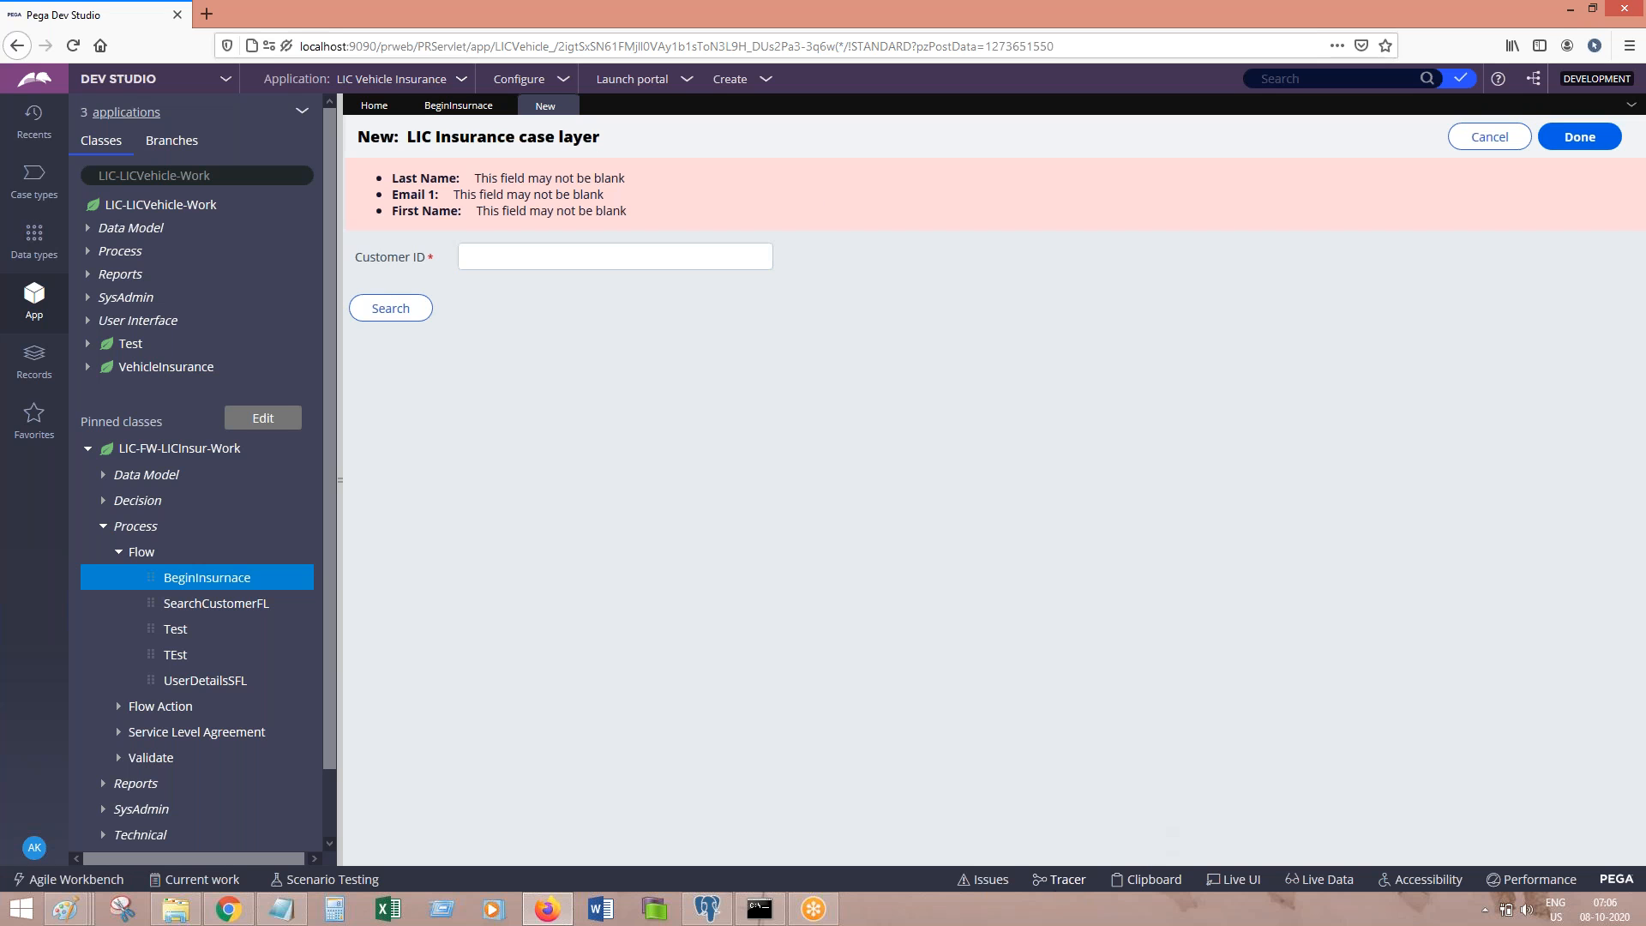
left_click(1235, 880)
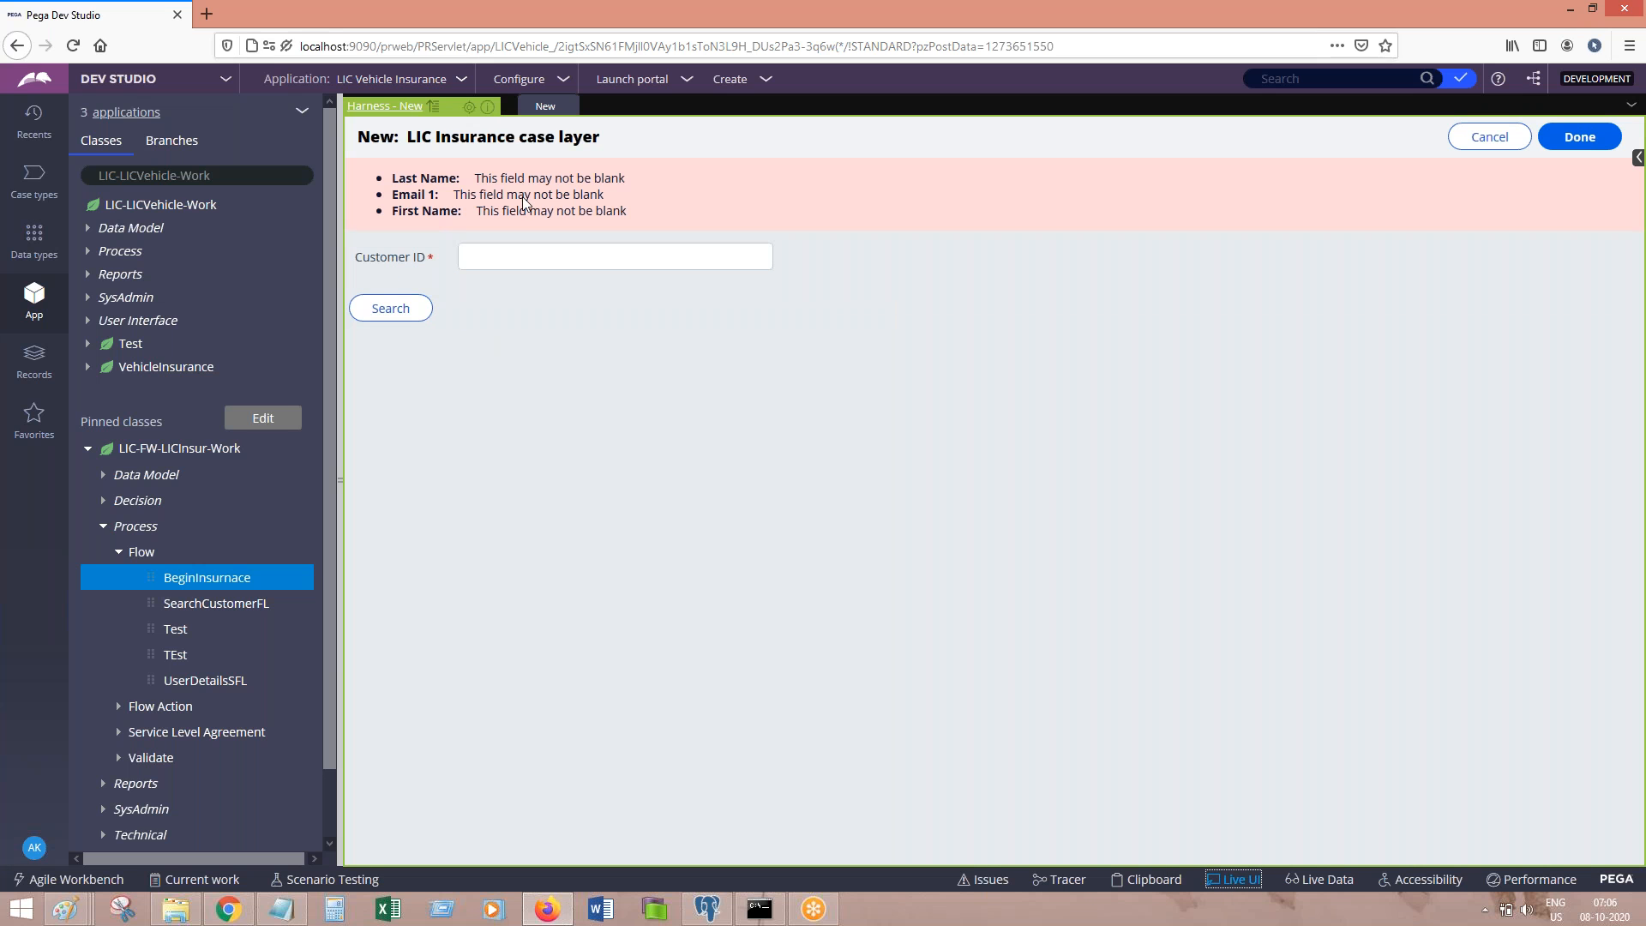
left_click(468, 108)
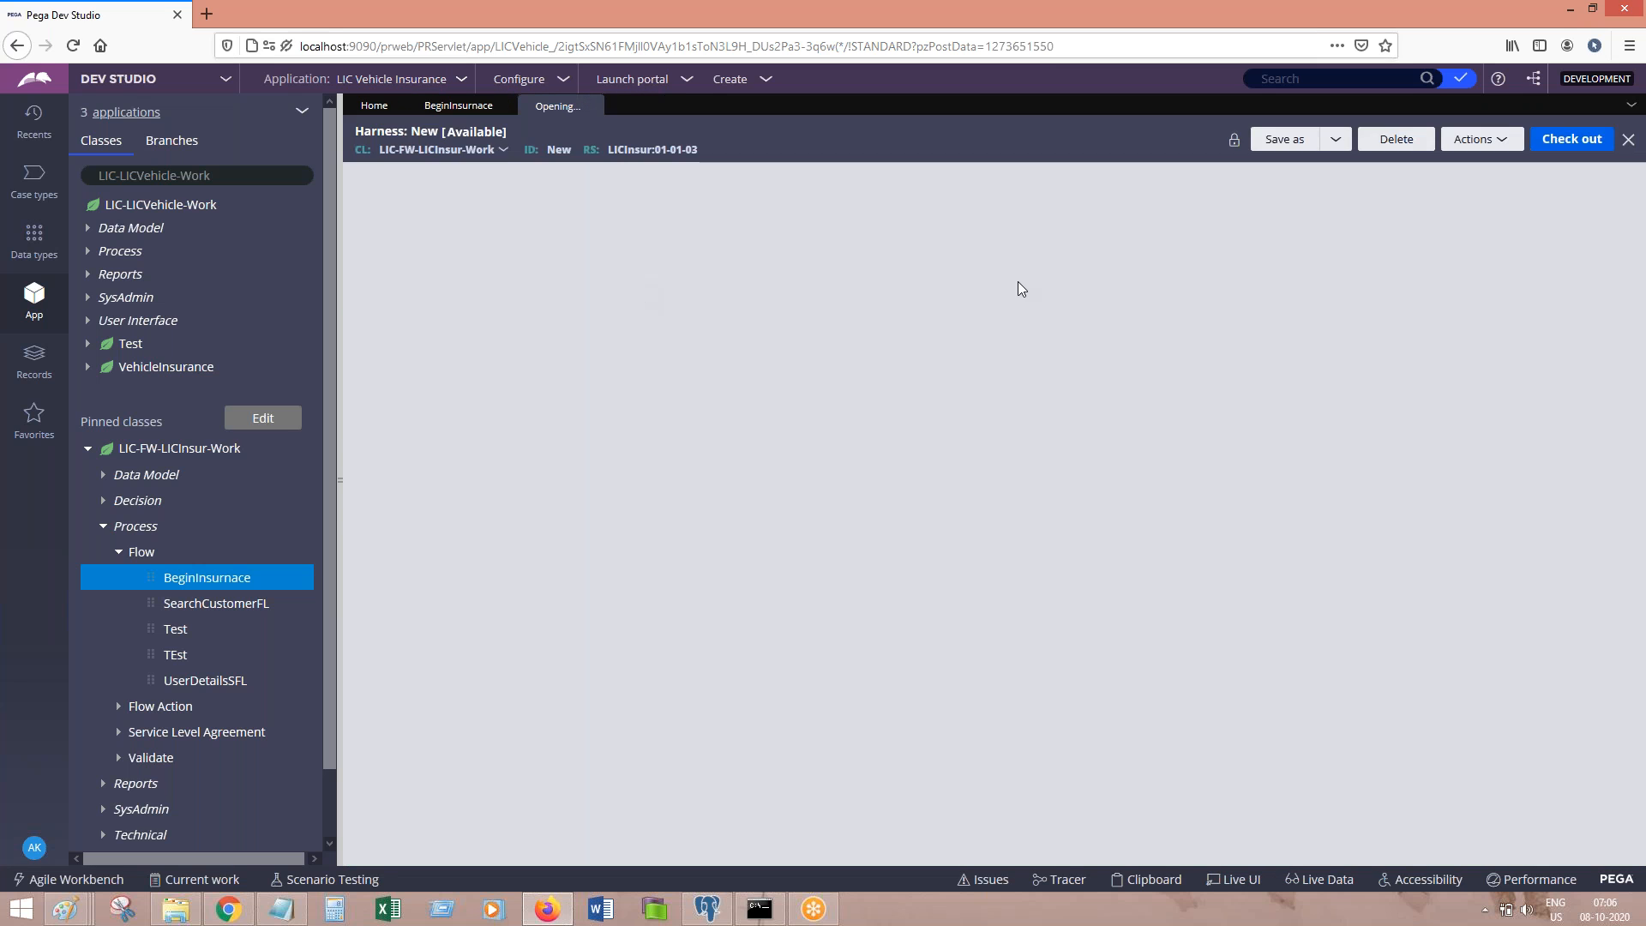
left_click(1475, 145)
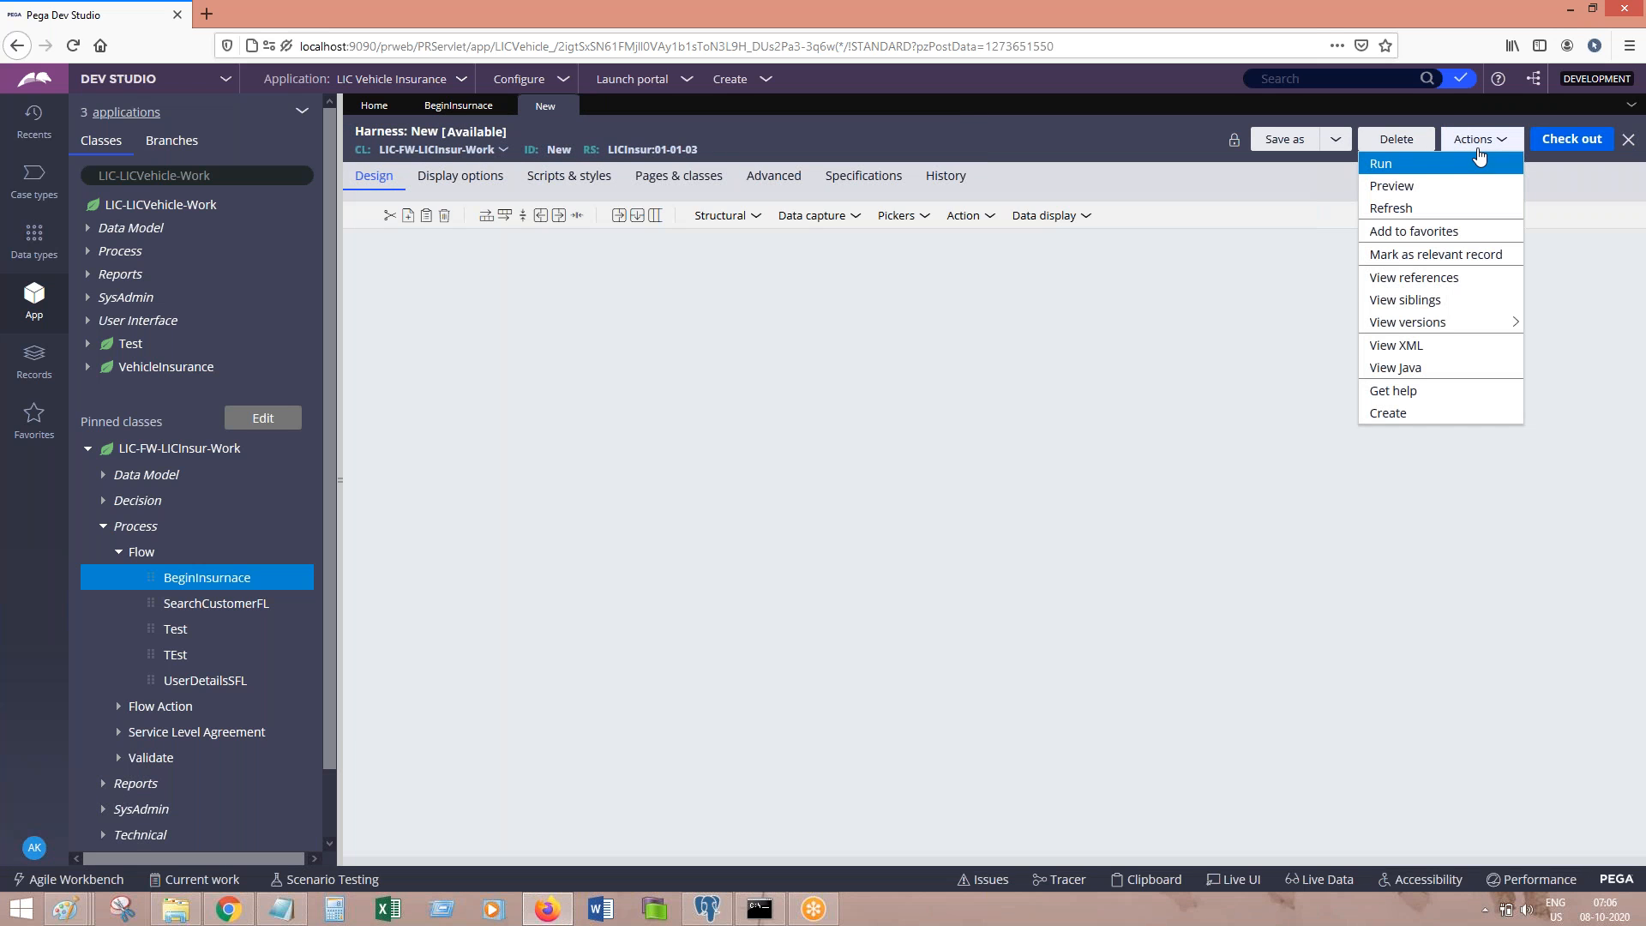
mouse_move(1431, 324)
left_click(976, 530)
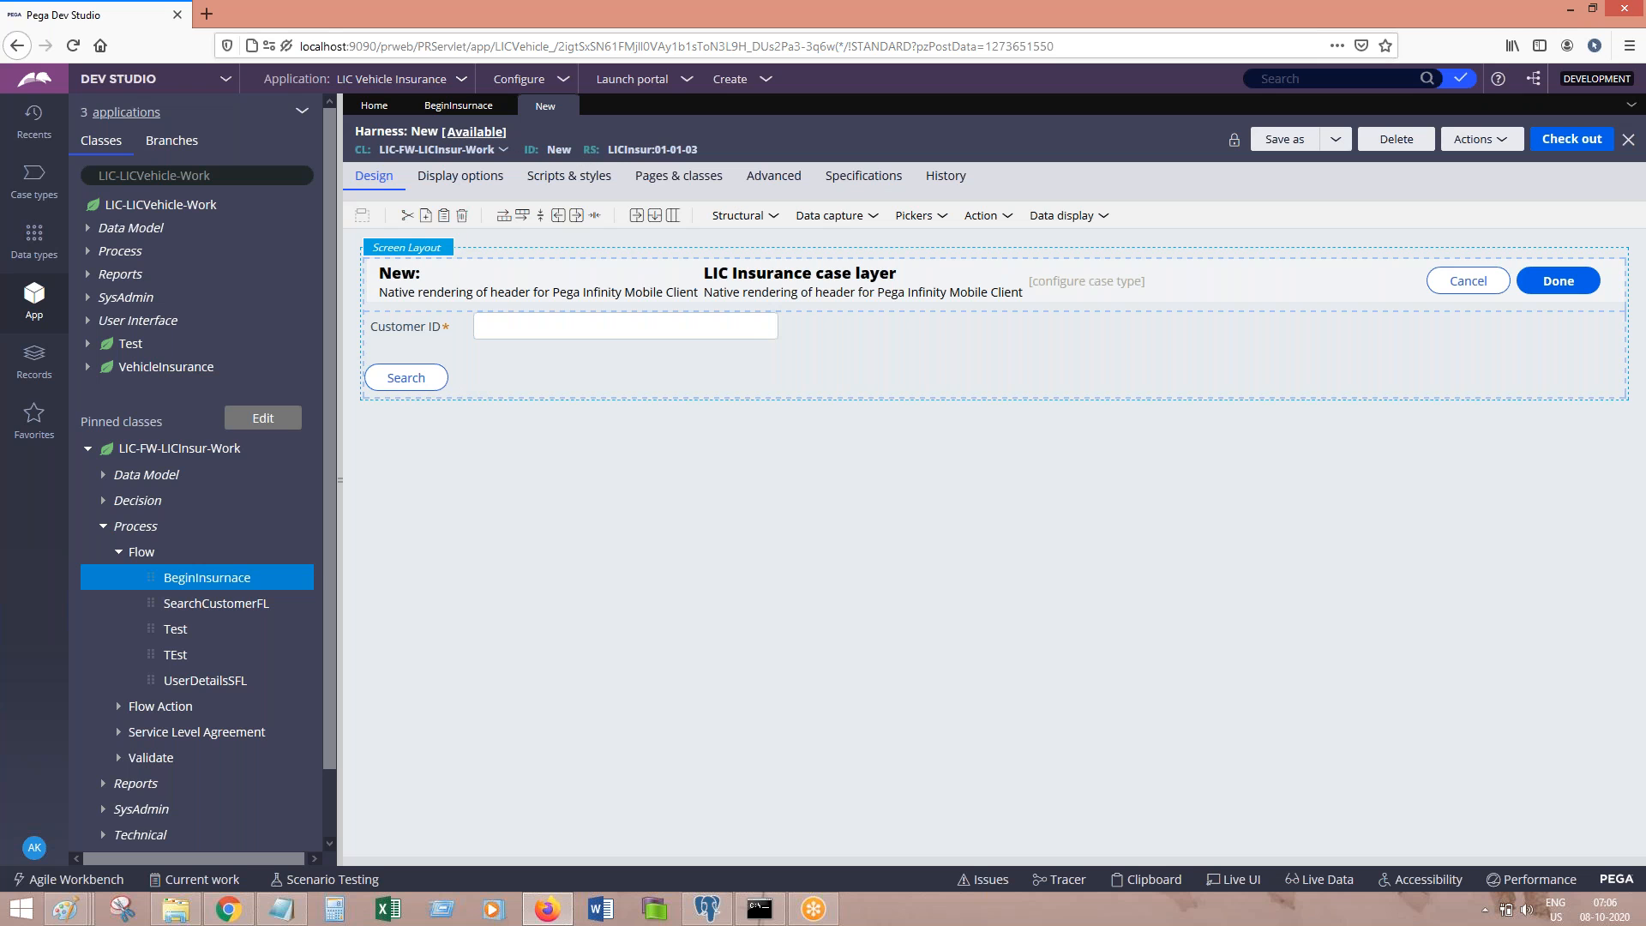
Step: Change the New harness availability from Available to Withdrawn
left_click(492, 132)
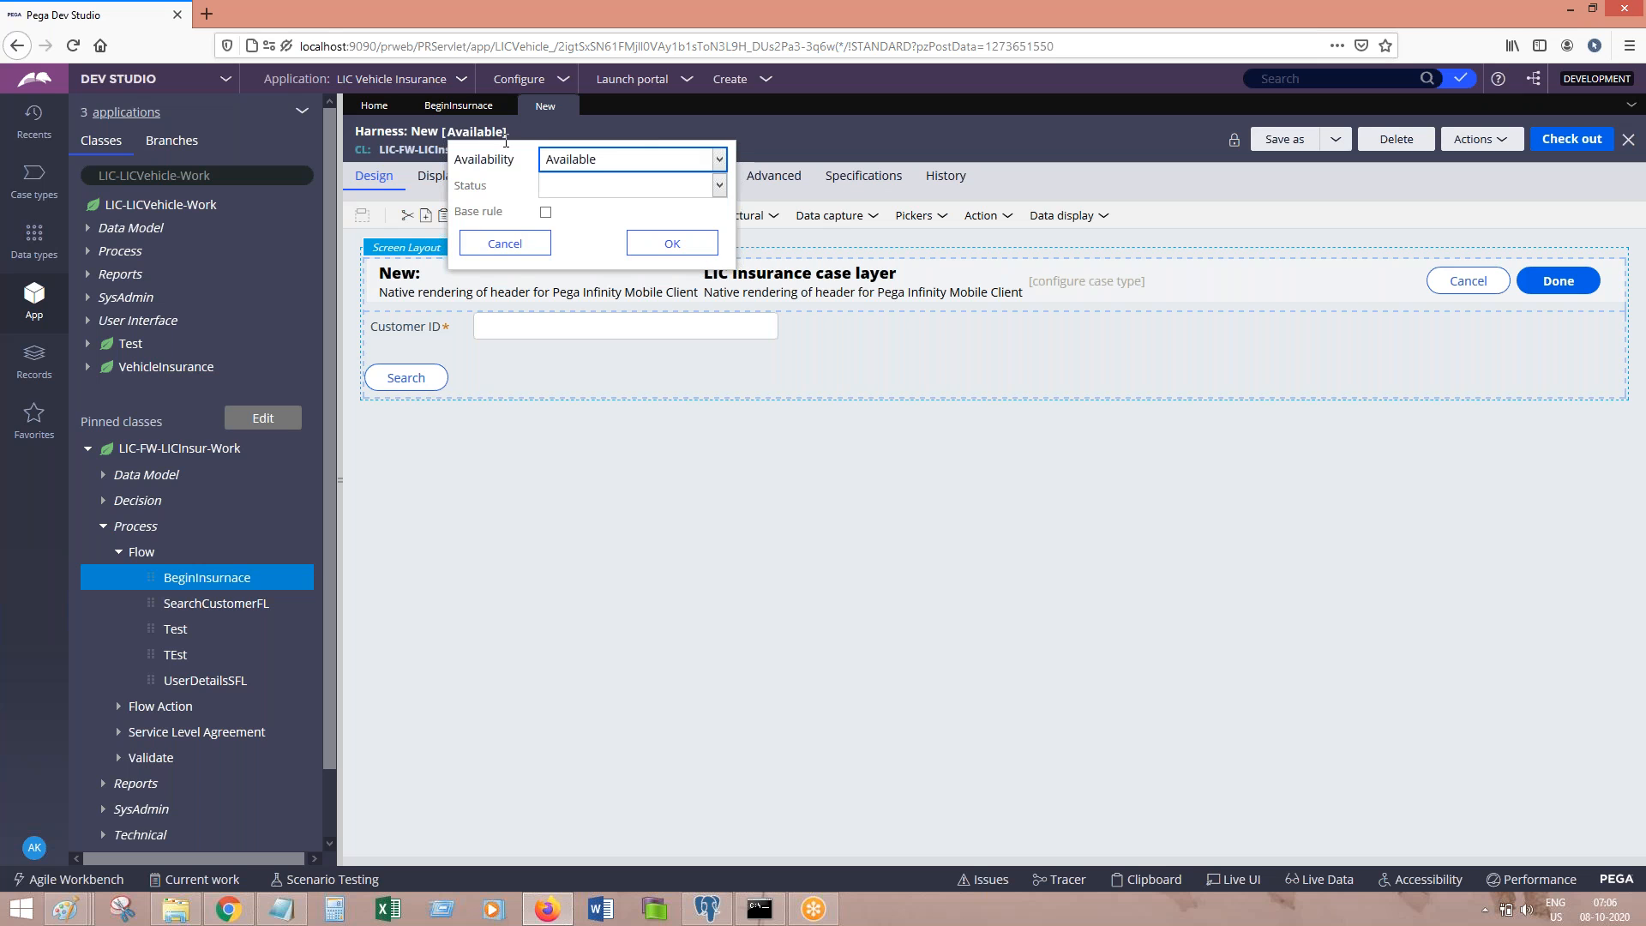
left_click(605, 161)
left_click(566, 268)
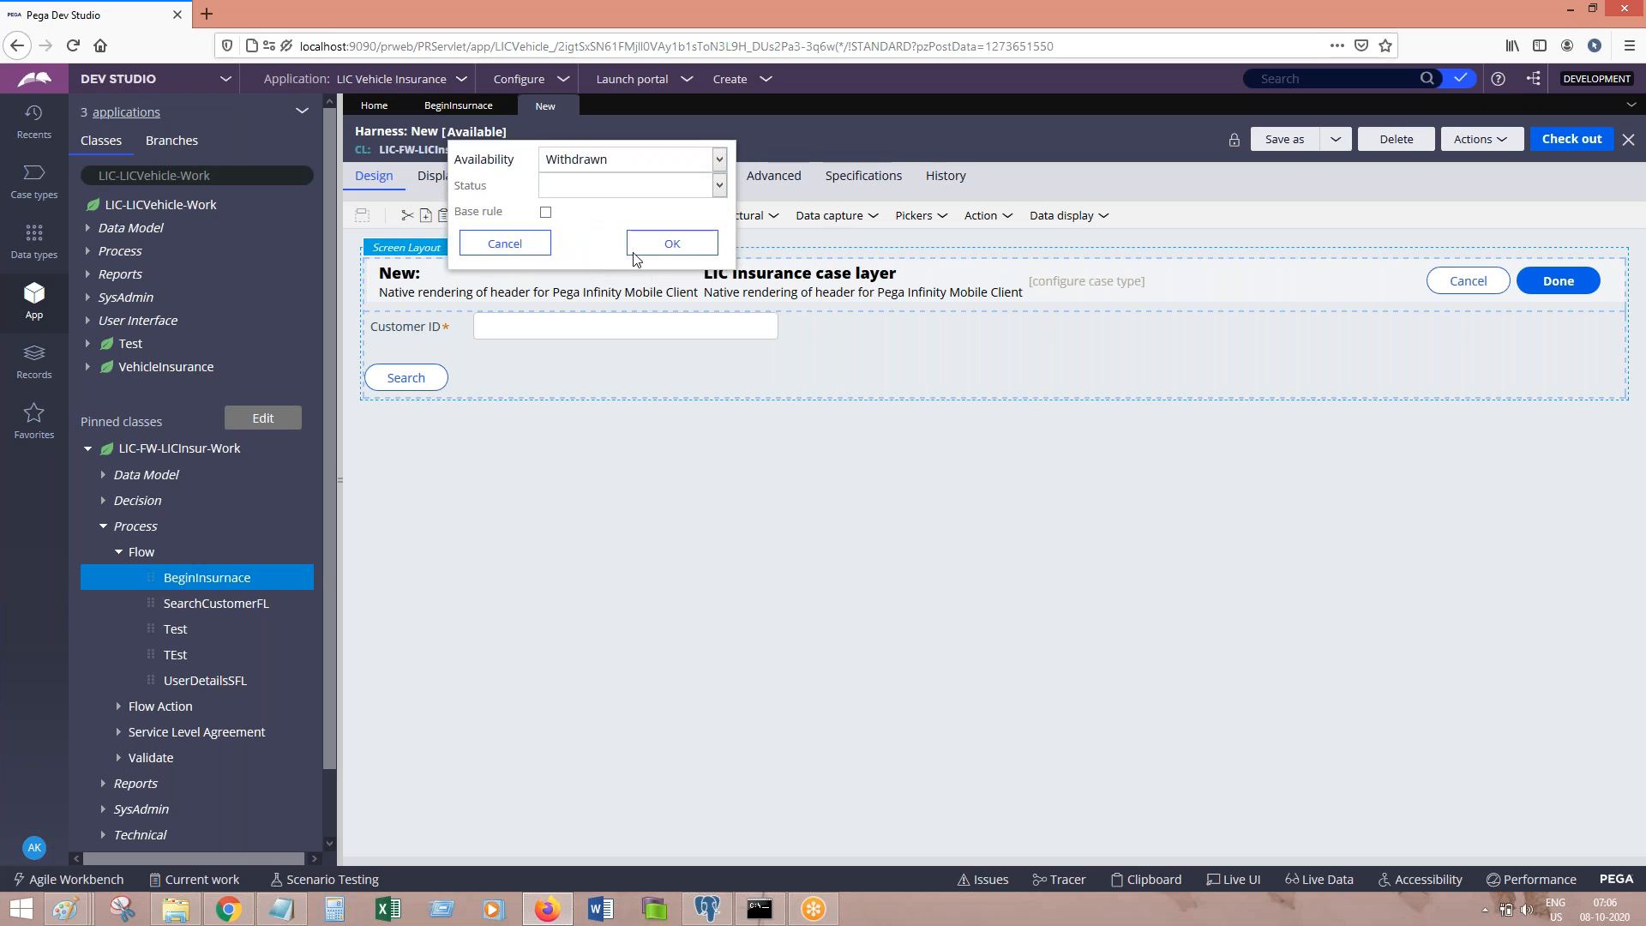
left_click(691, 247)
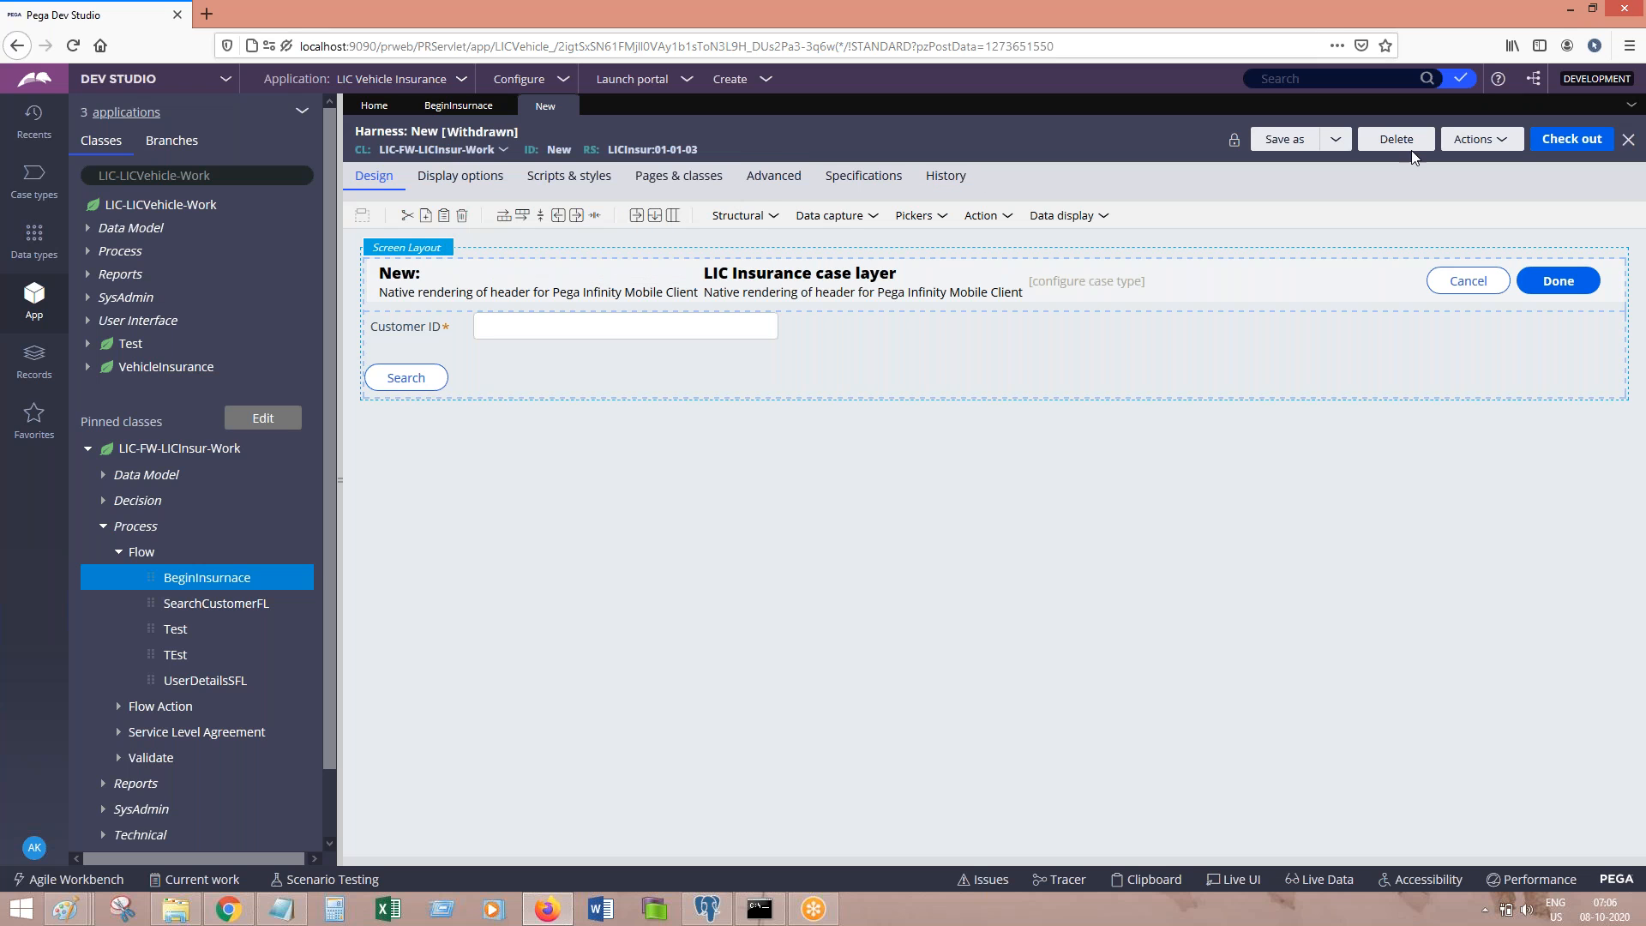
Step: Check out the New harness, save it, and check it in with comment 'sgsd'
left_click(1567, 142)
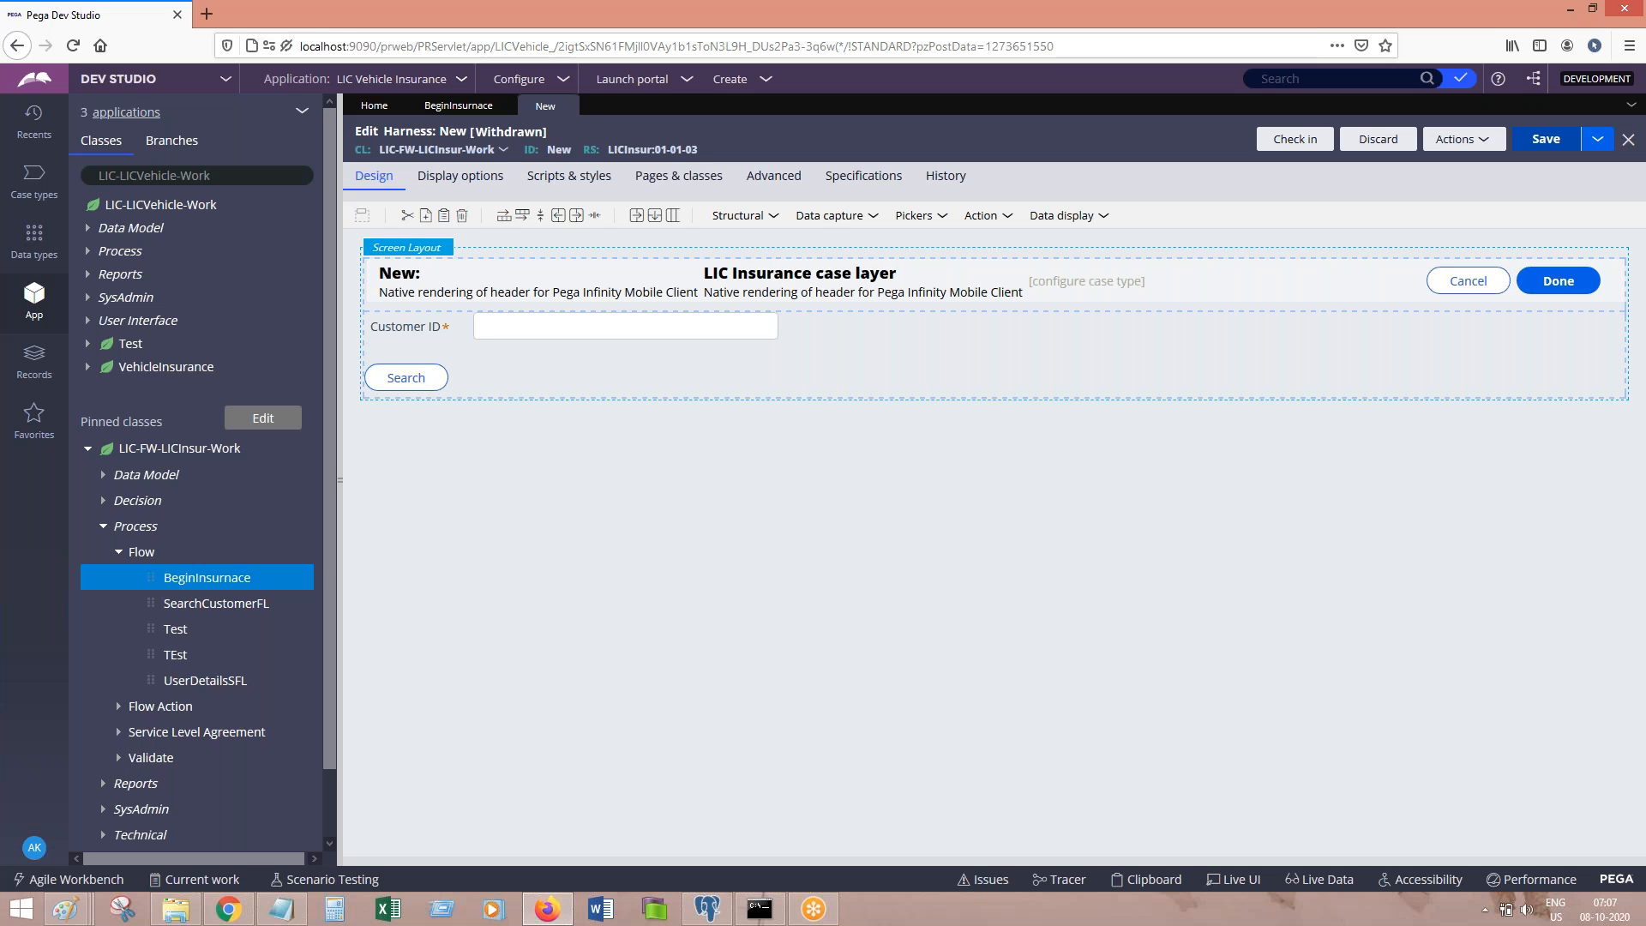
left_click(1561, 144)
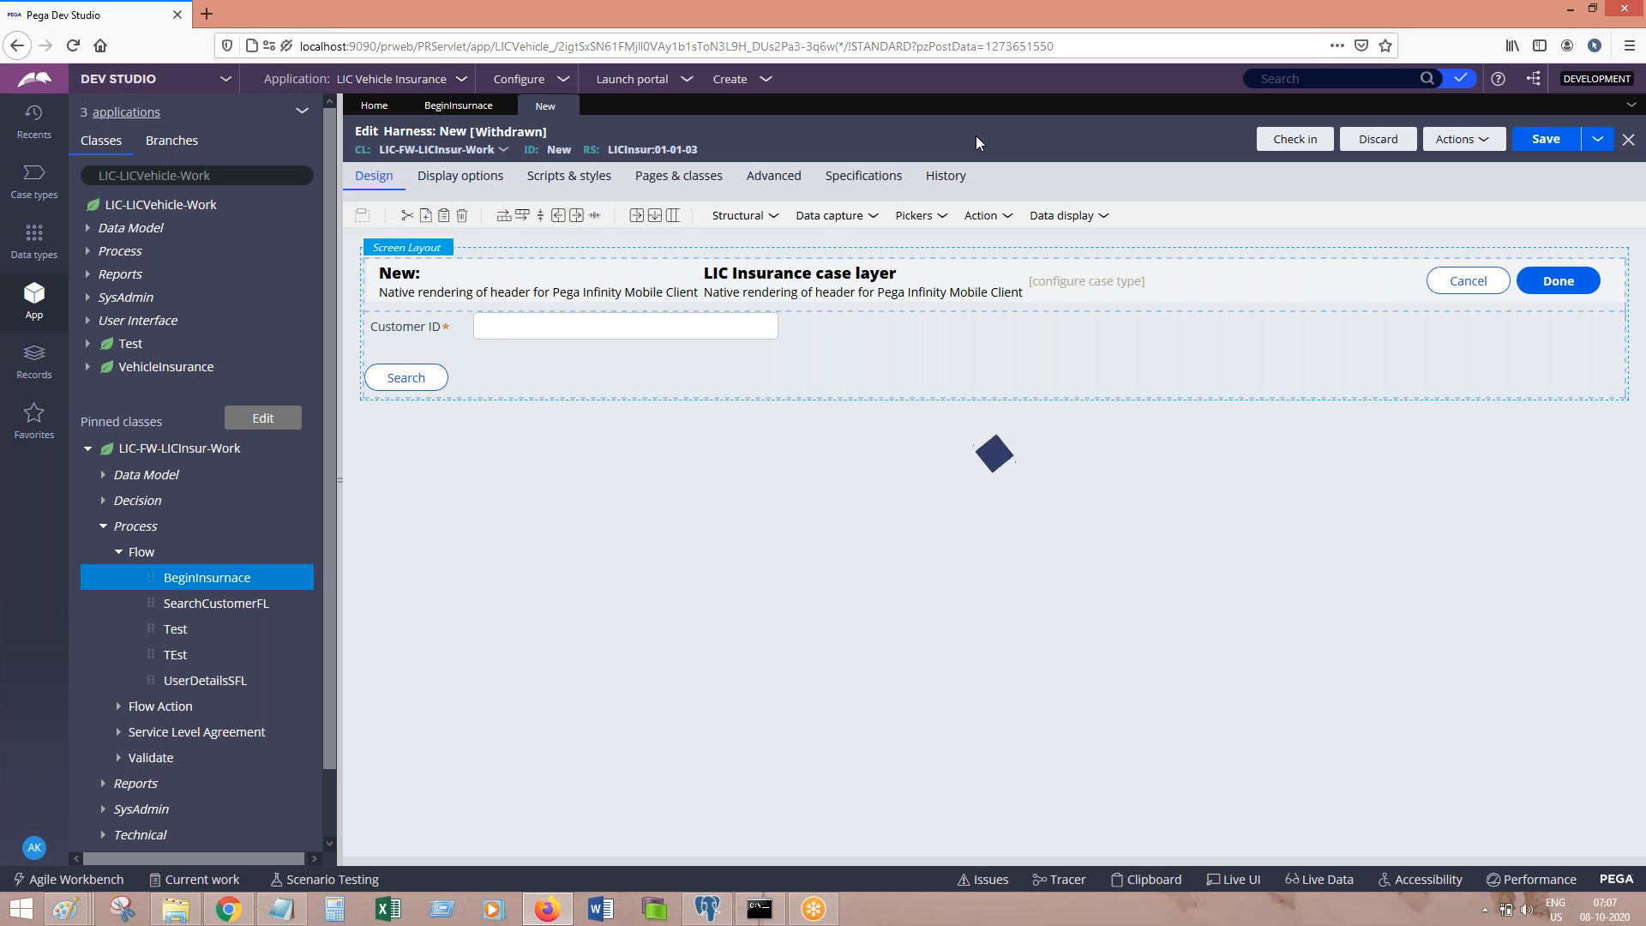
type("sgsd")
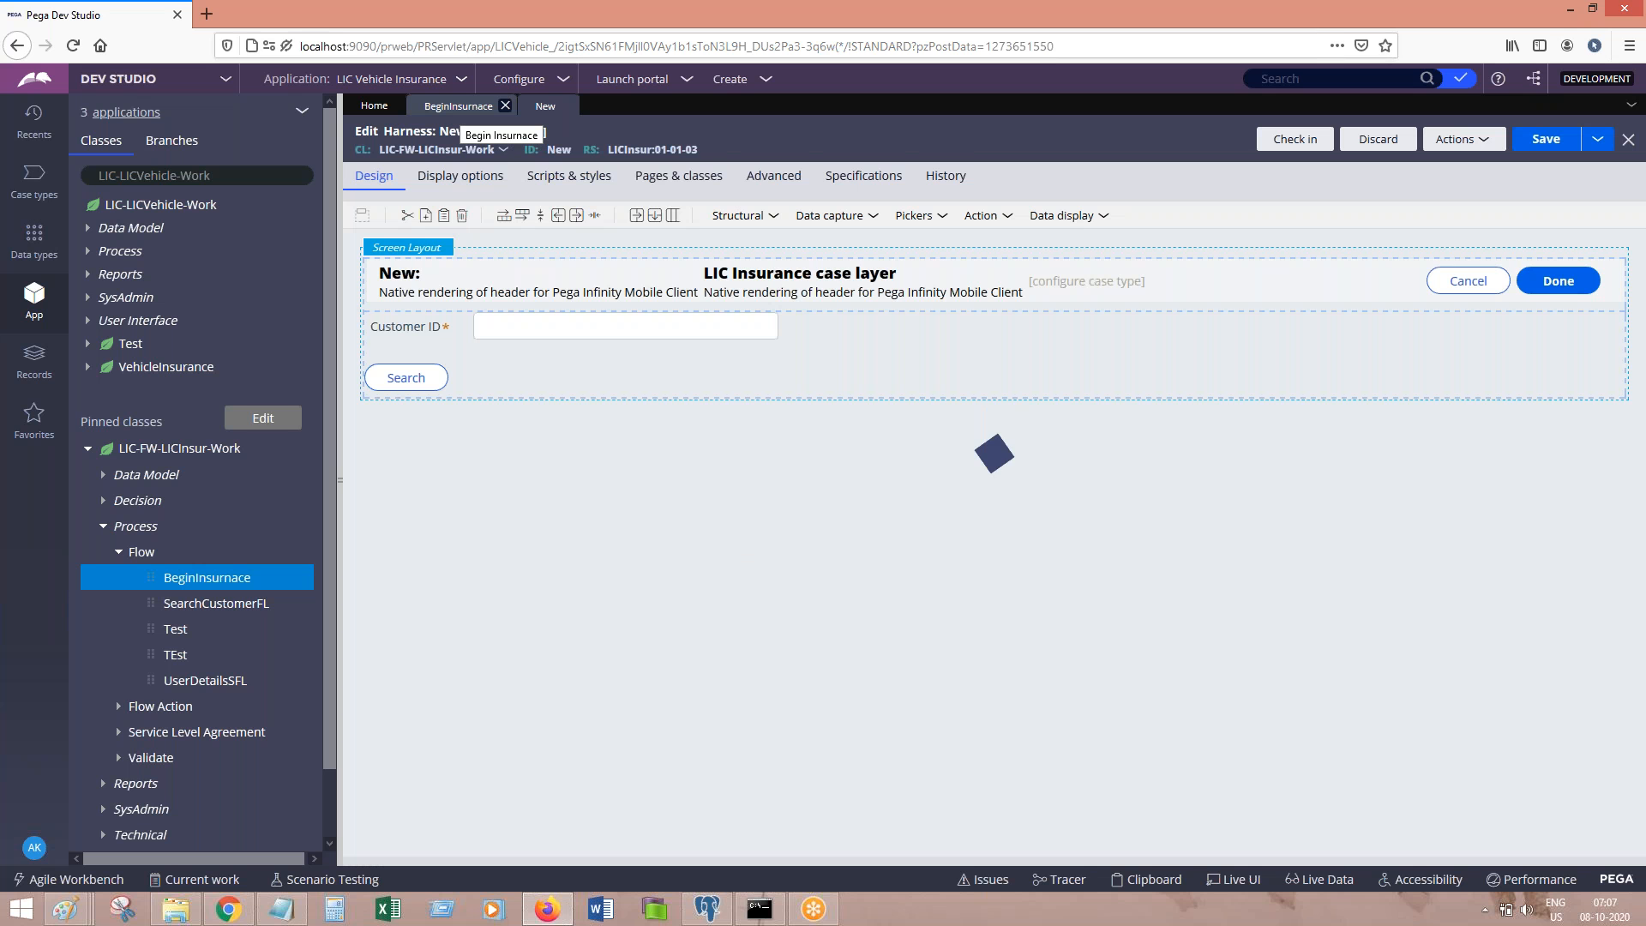
Step: Rerun the BeginInsurnace flow and point out the Participants section on the new case form
left_click(459, 107)
left_click(1461, 135)
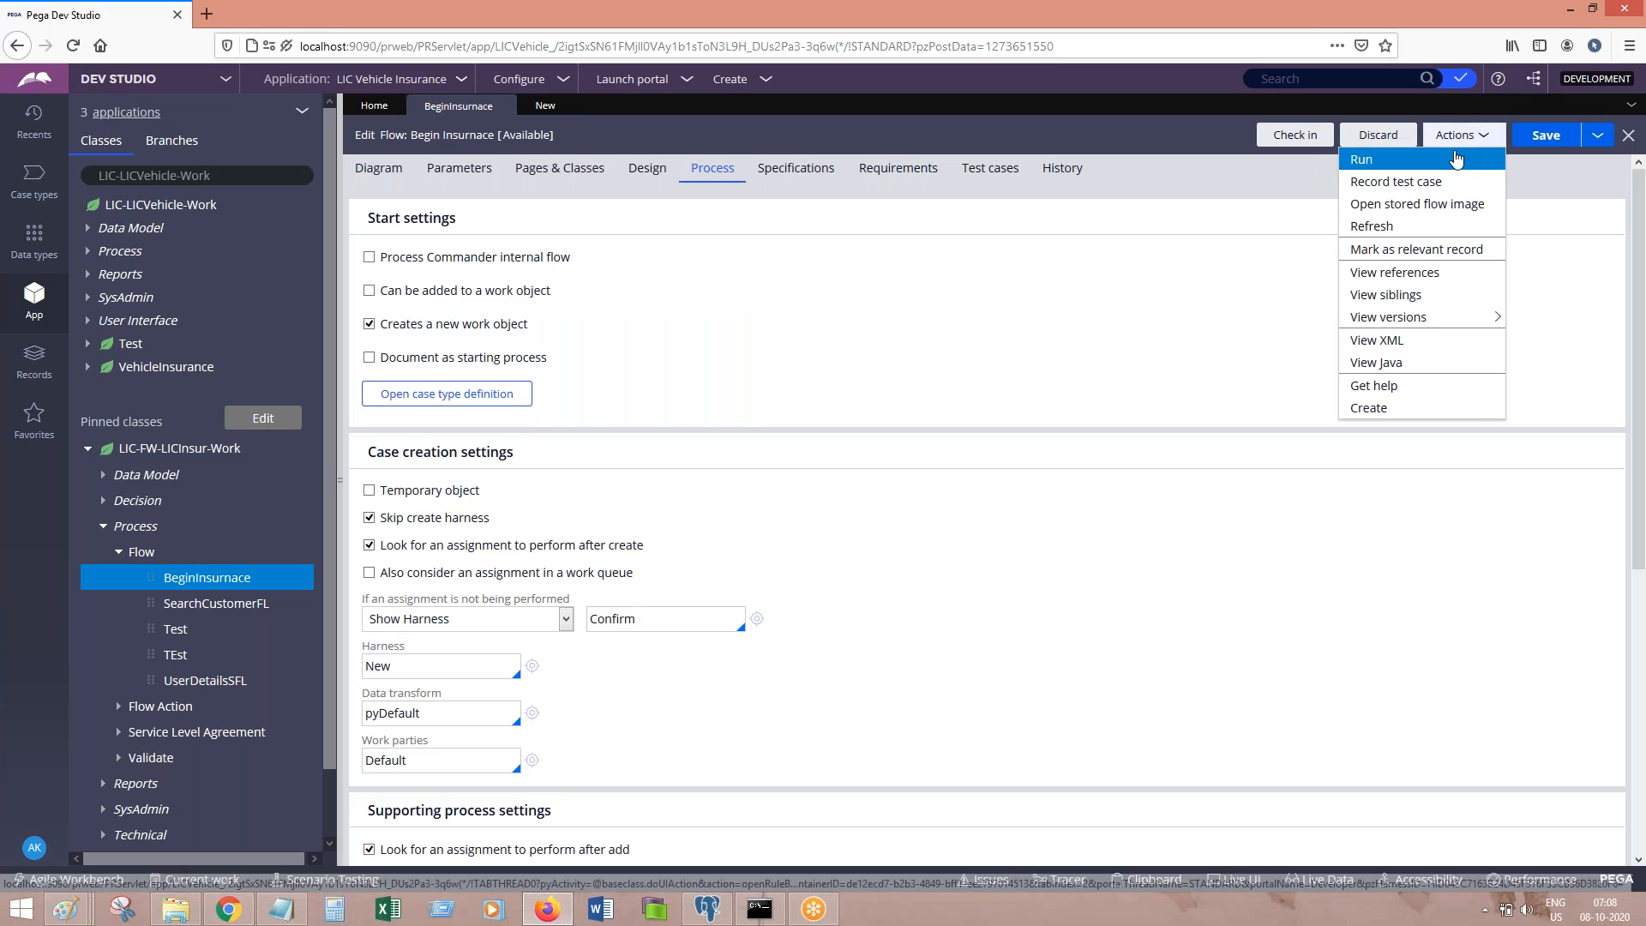
left_click(1402, 159)
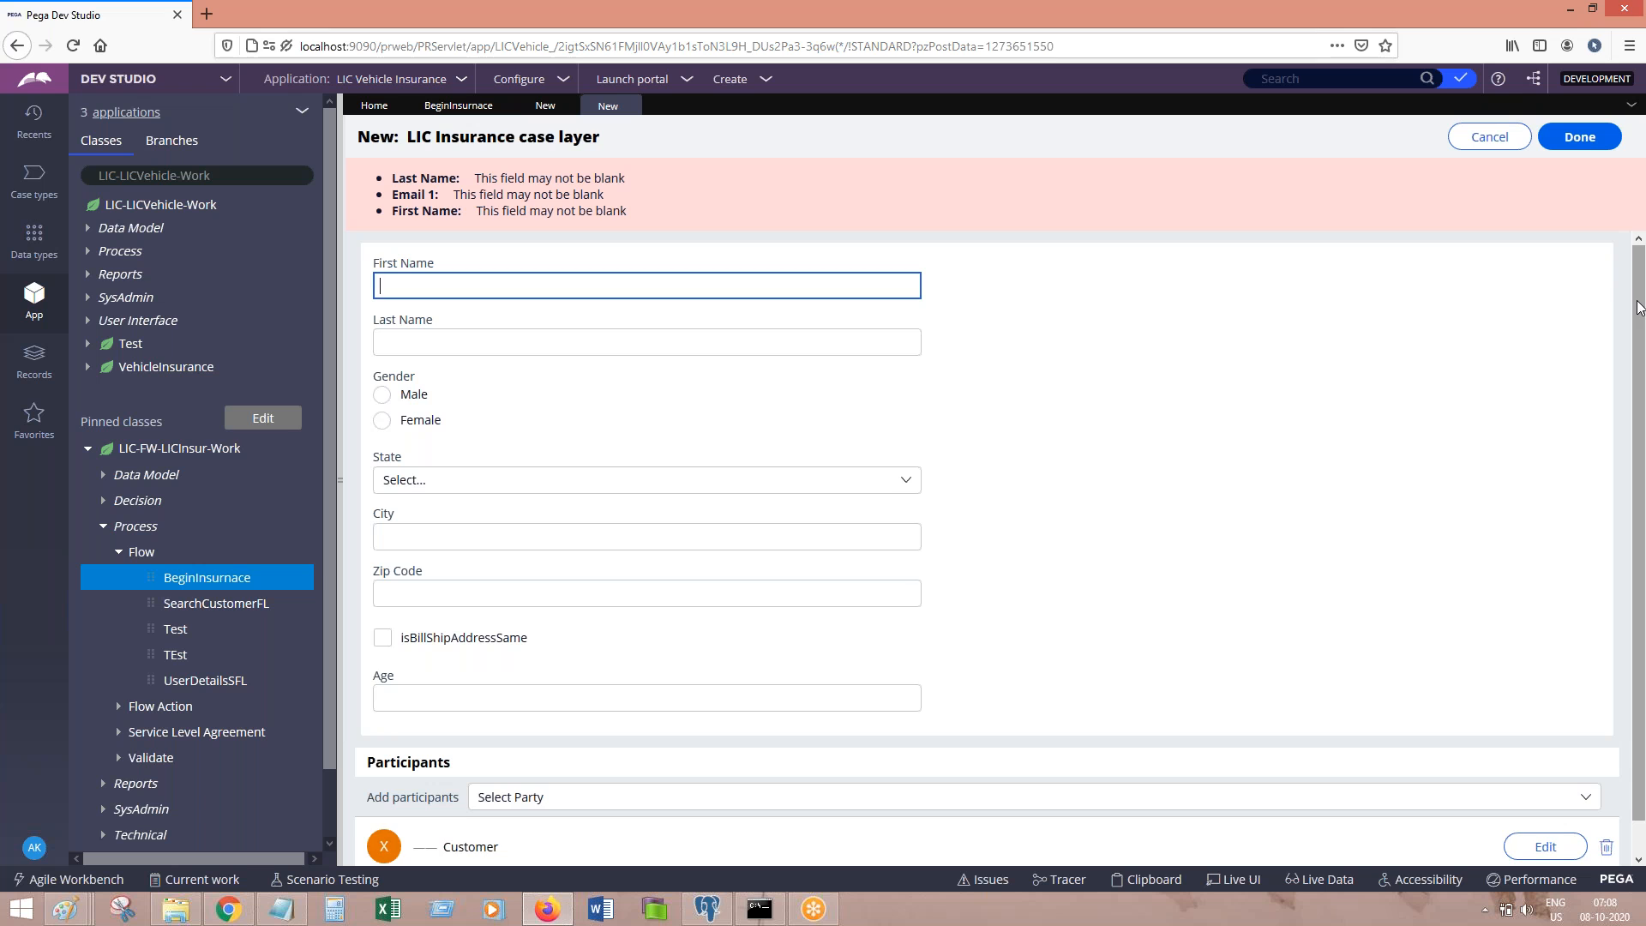
scroll(1639, 326, "down", 1)
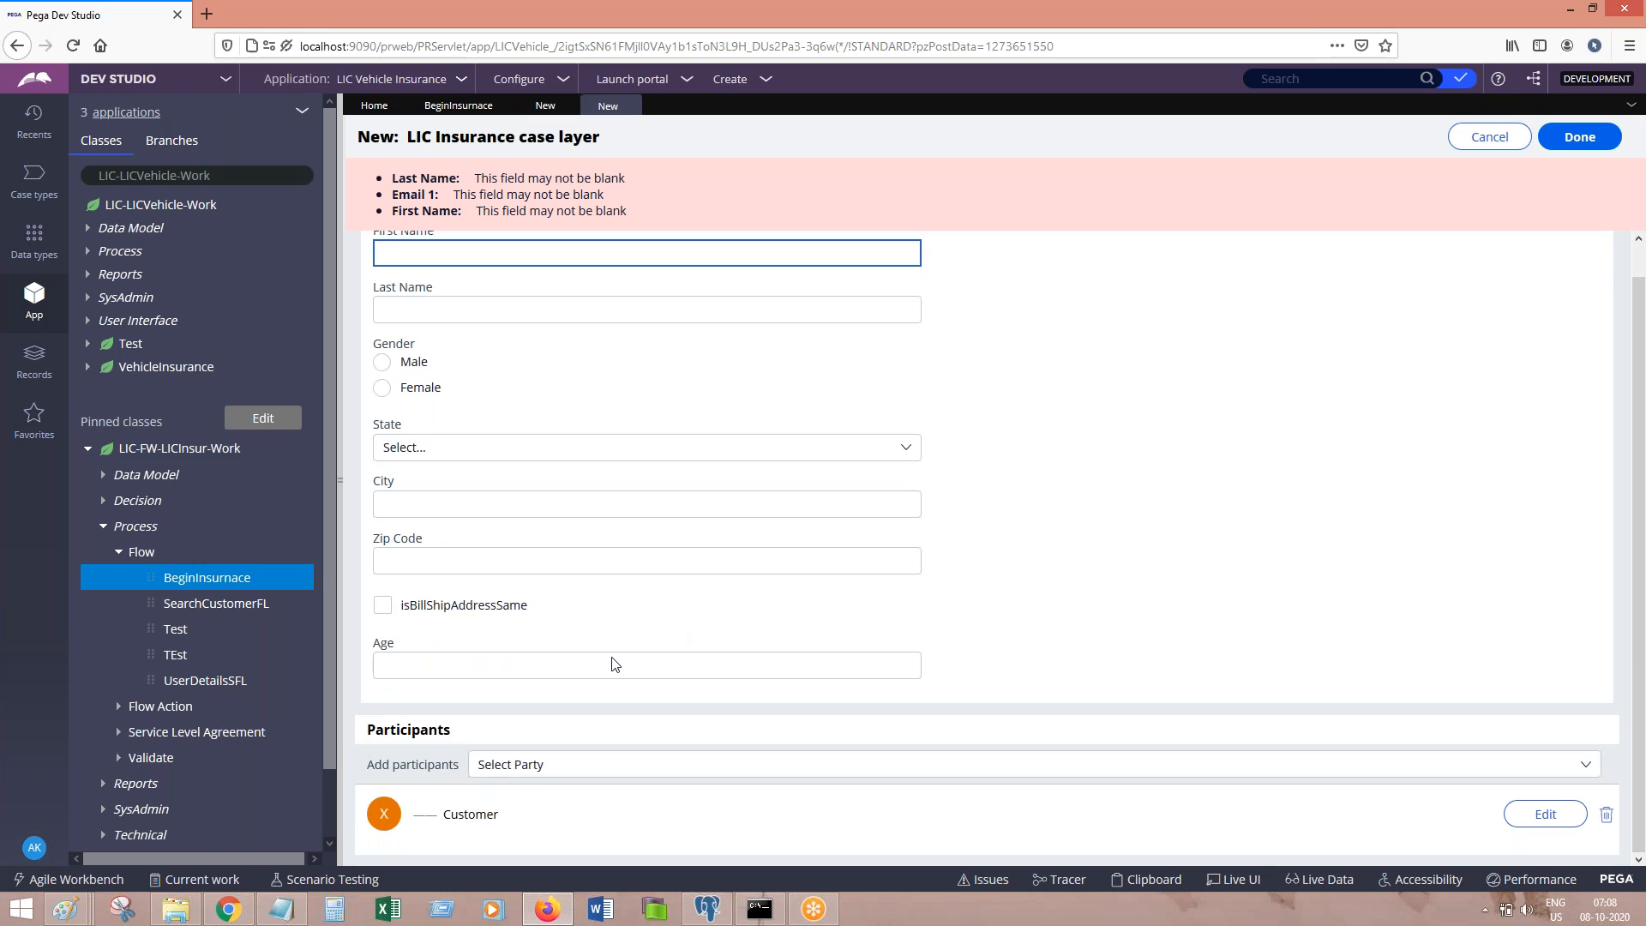
left_click_drag(360, 737, 501, 739)
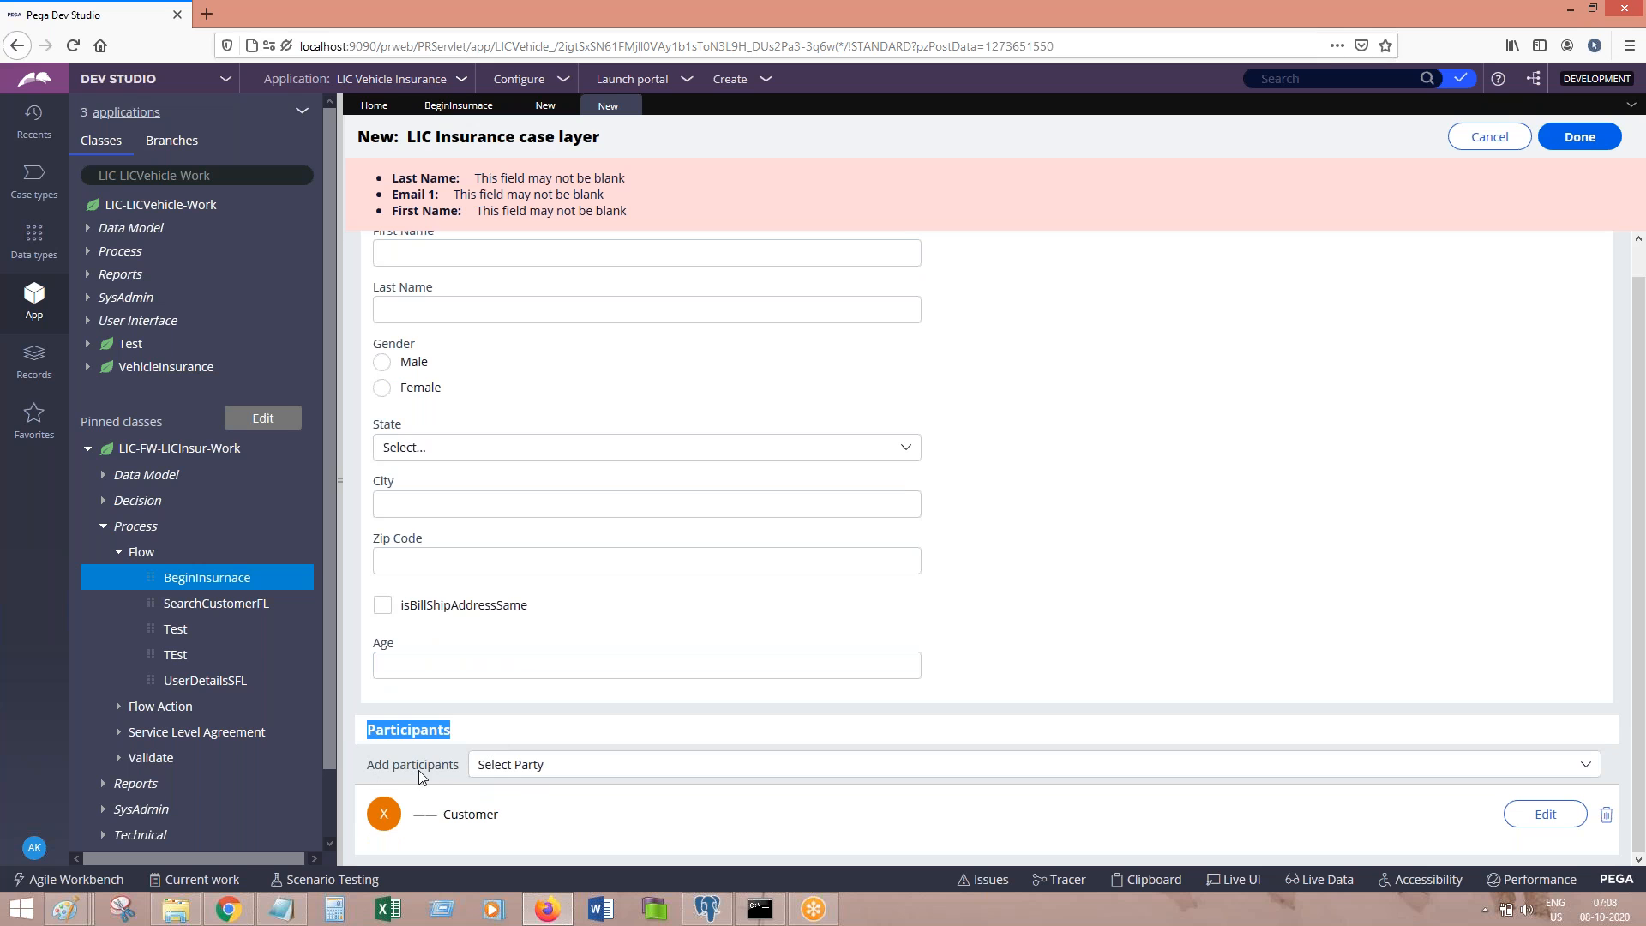
left_click(281, 906)
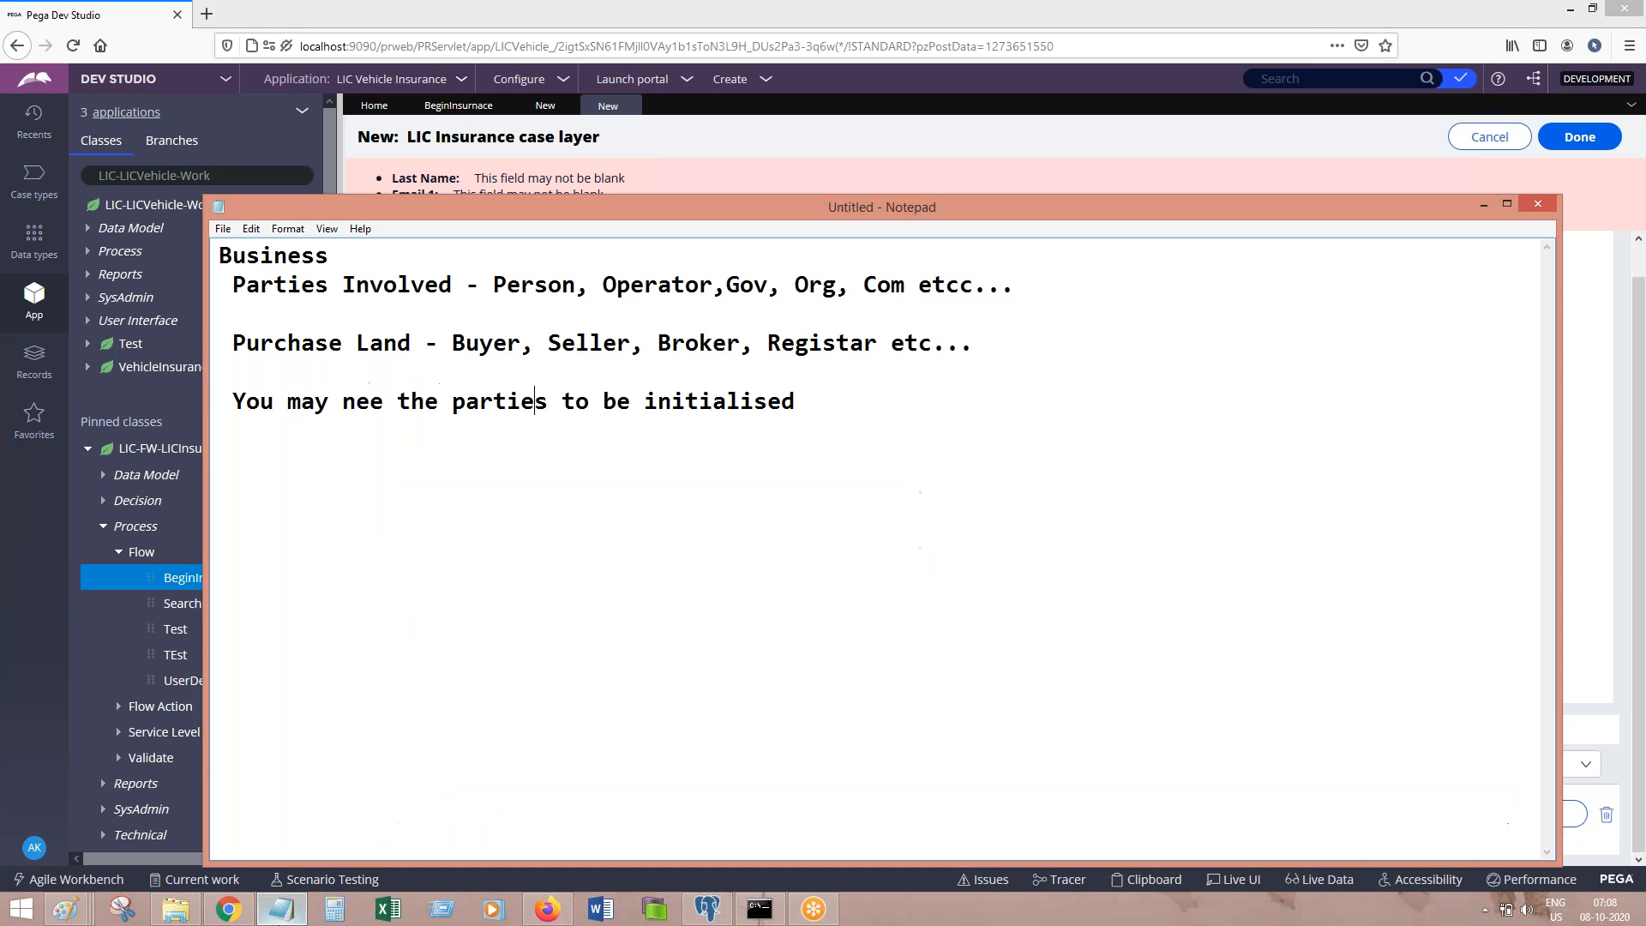
left_click(494, 285)
left_click_drag(497, 286, 918, 300)
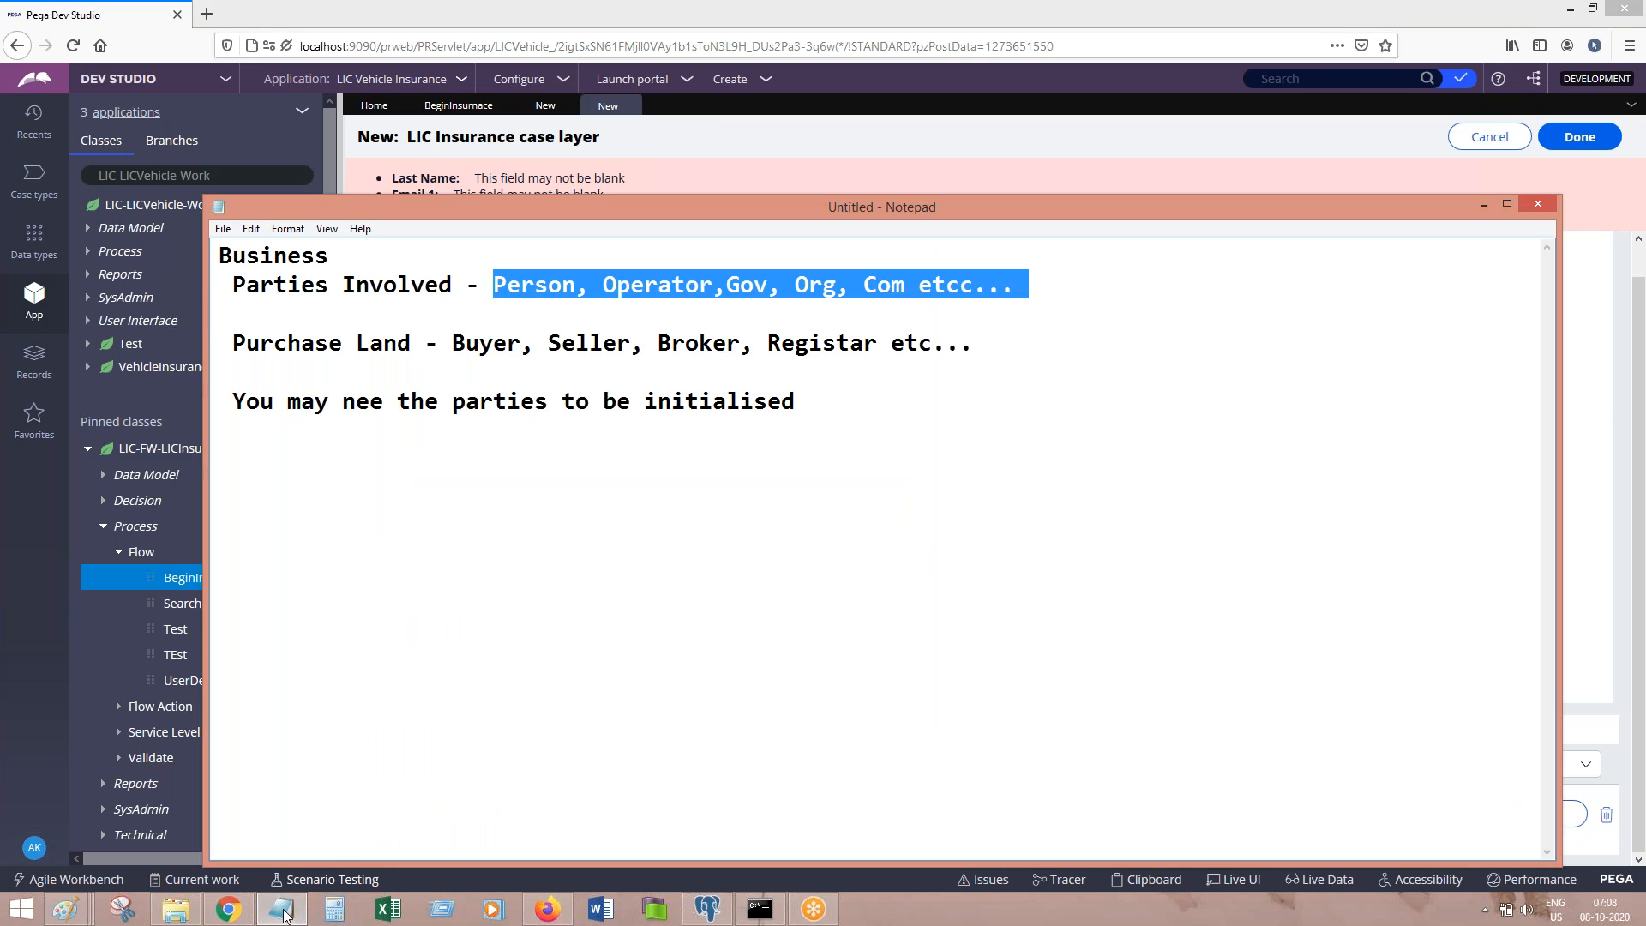
left_click(283, 910)
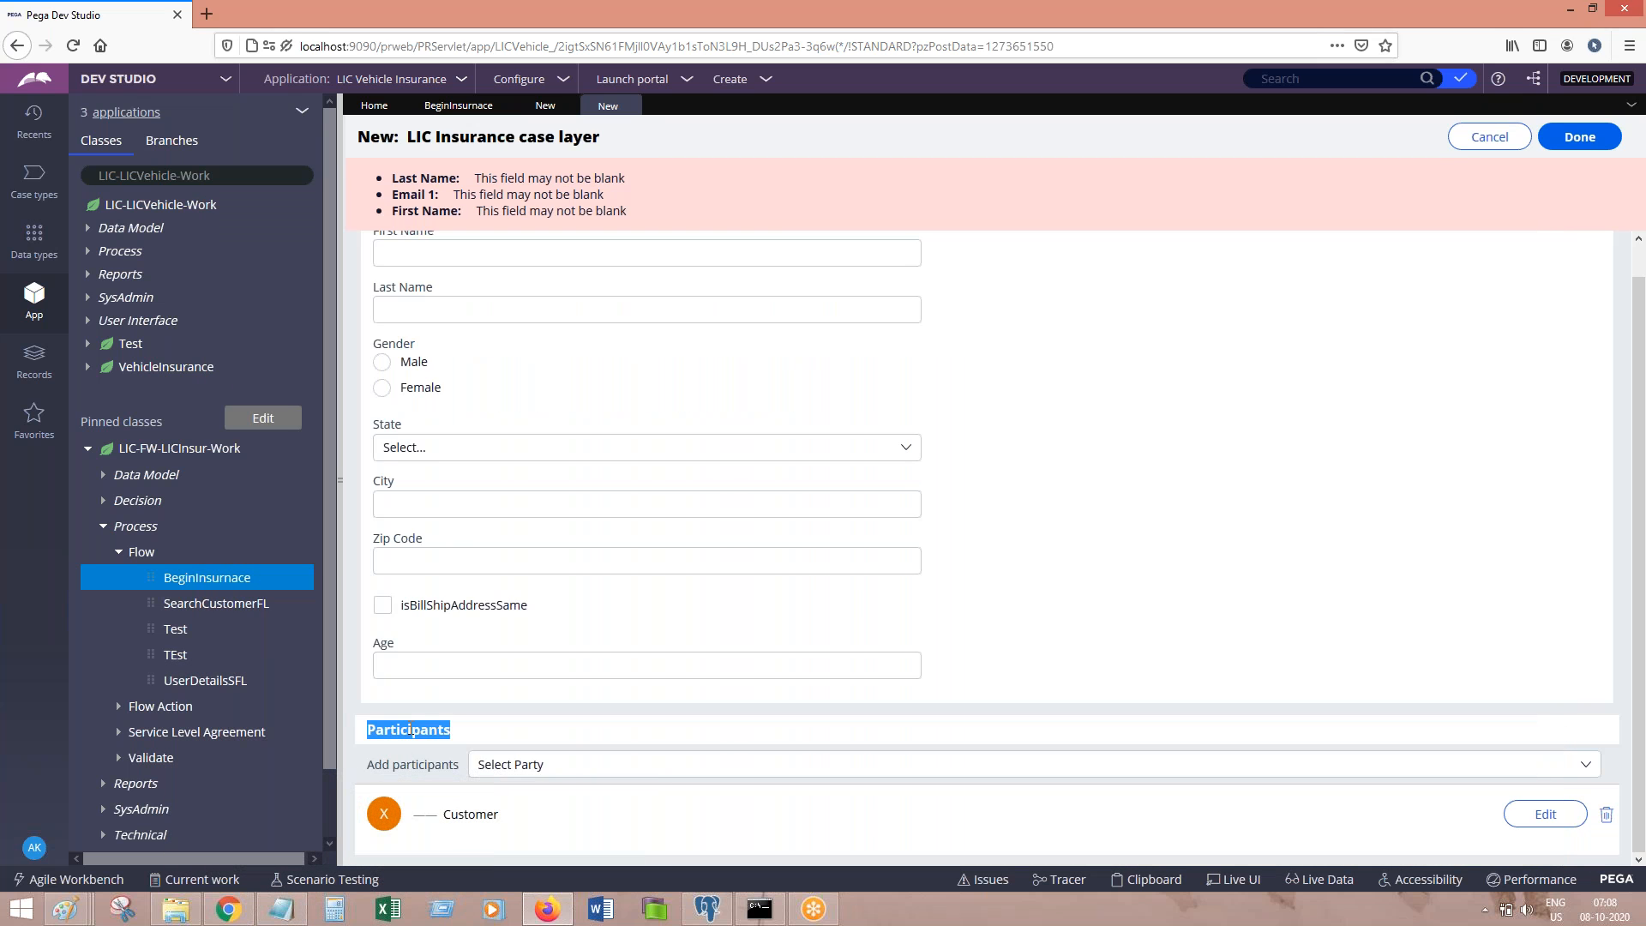
Step: Add an Originator participant of type Operator, then open the Customer participant for editing
left_click(774, 763)
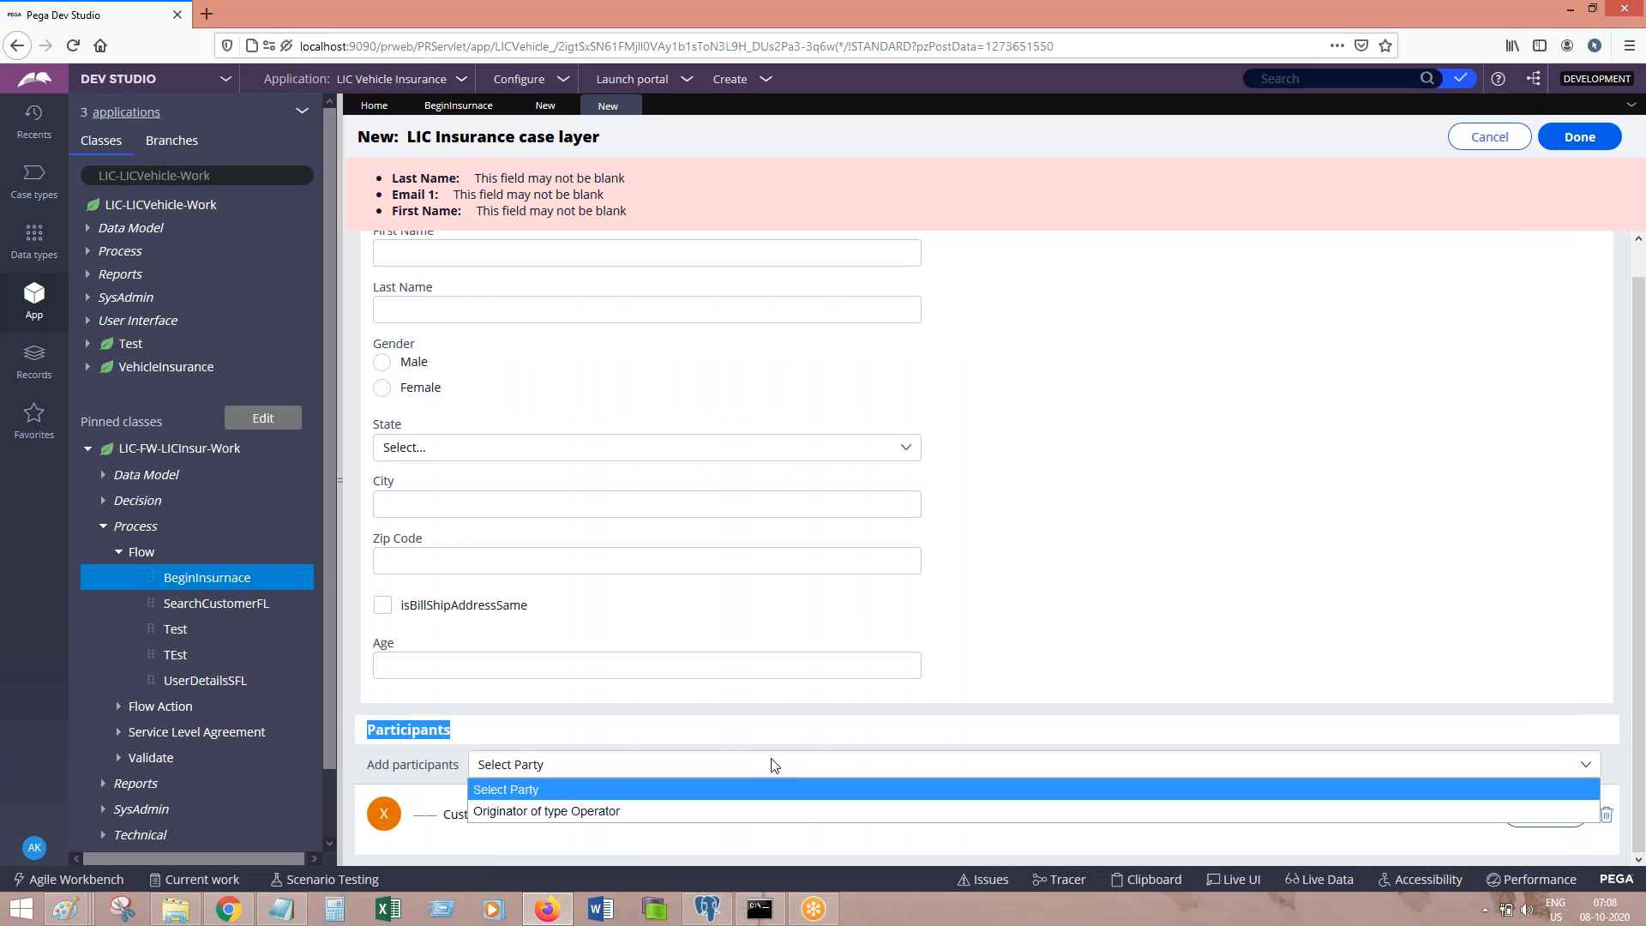
left_click(634, 812)
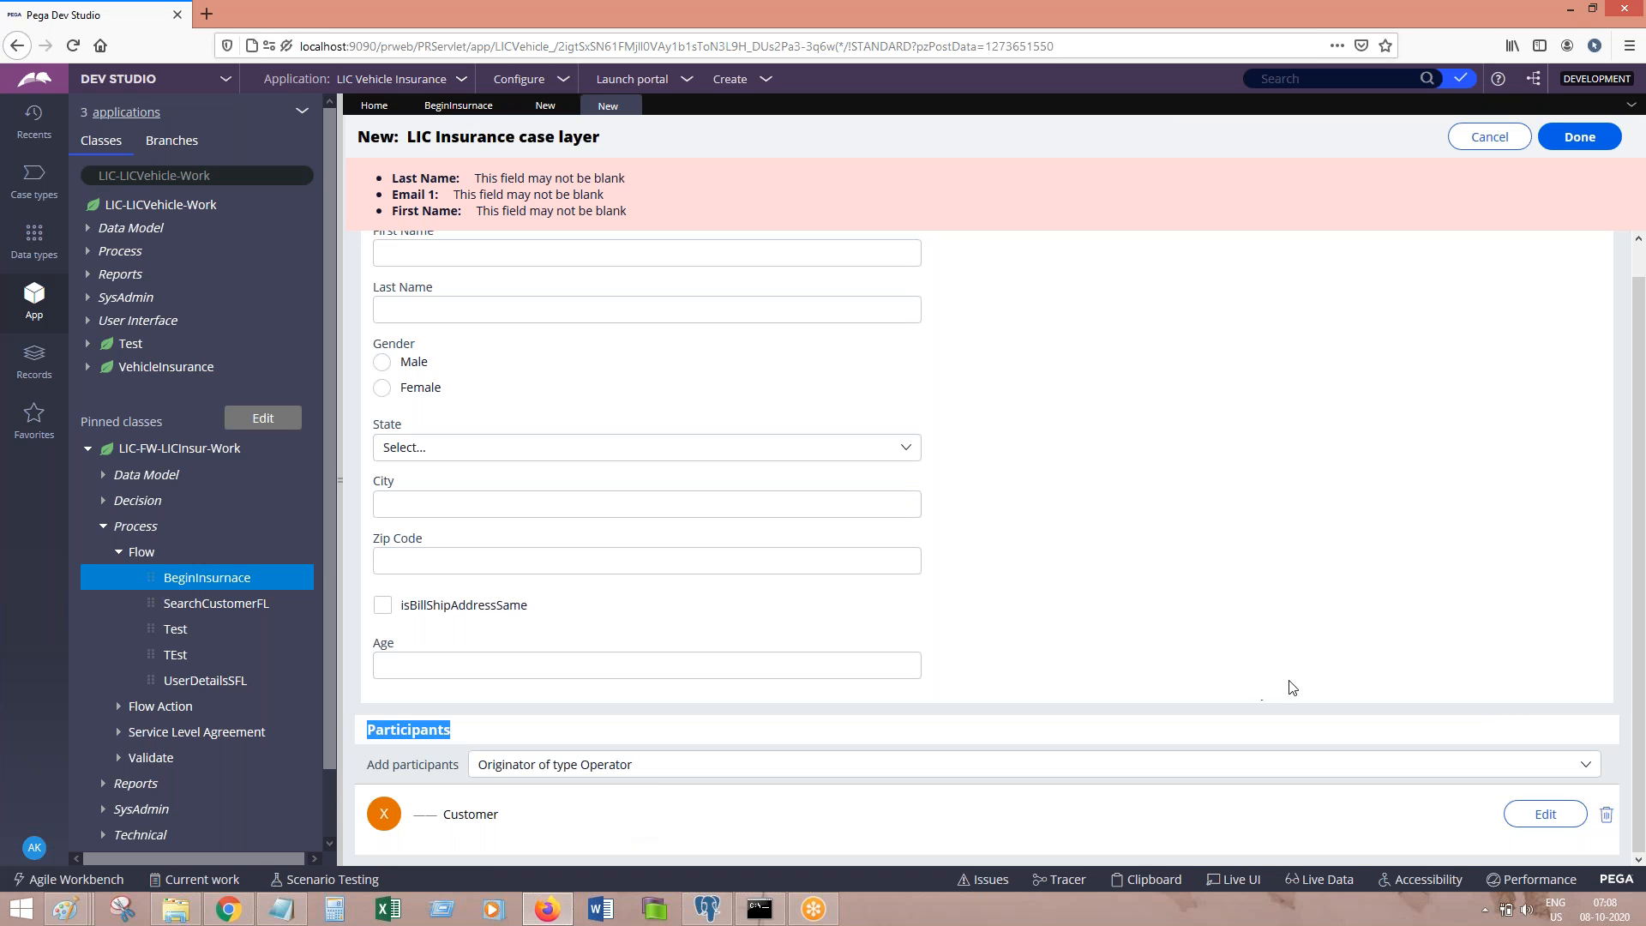
left_click(1251, 639)
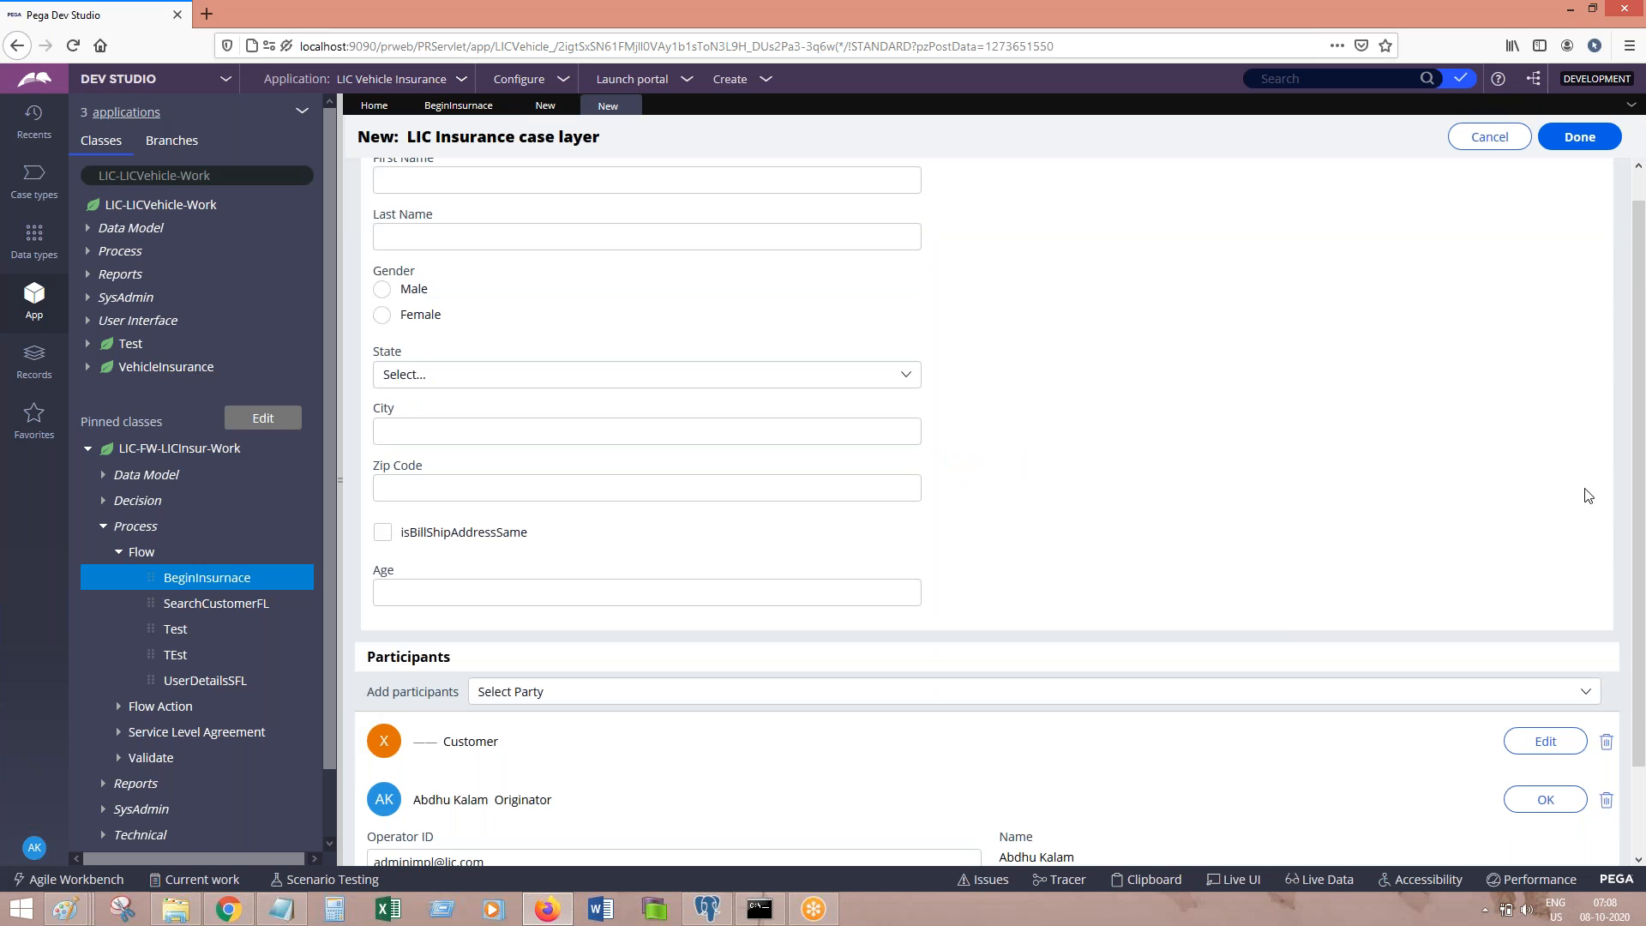
scroll(1643, 559, "down", 2)
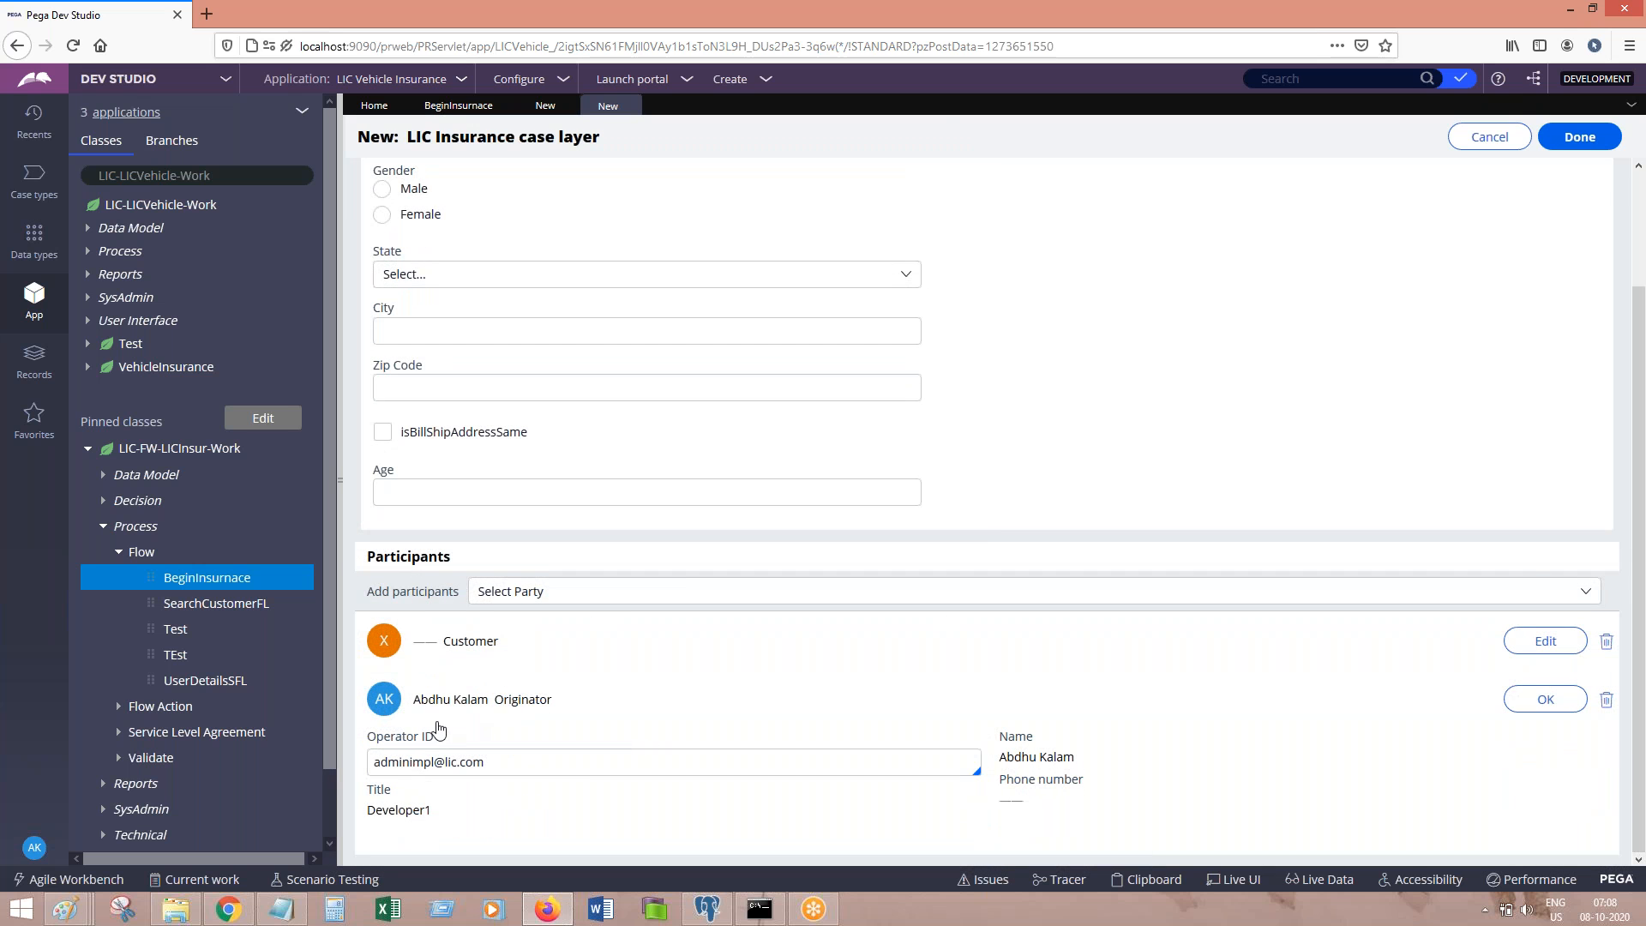
left_click(417, 758)
left_click_drag(520, 759, 368, 765)
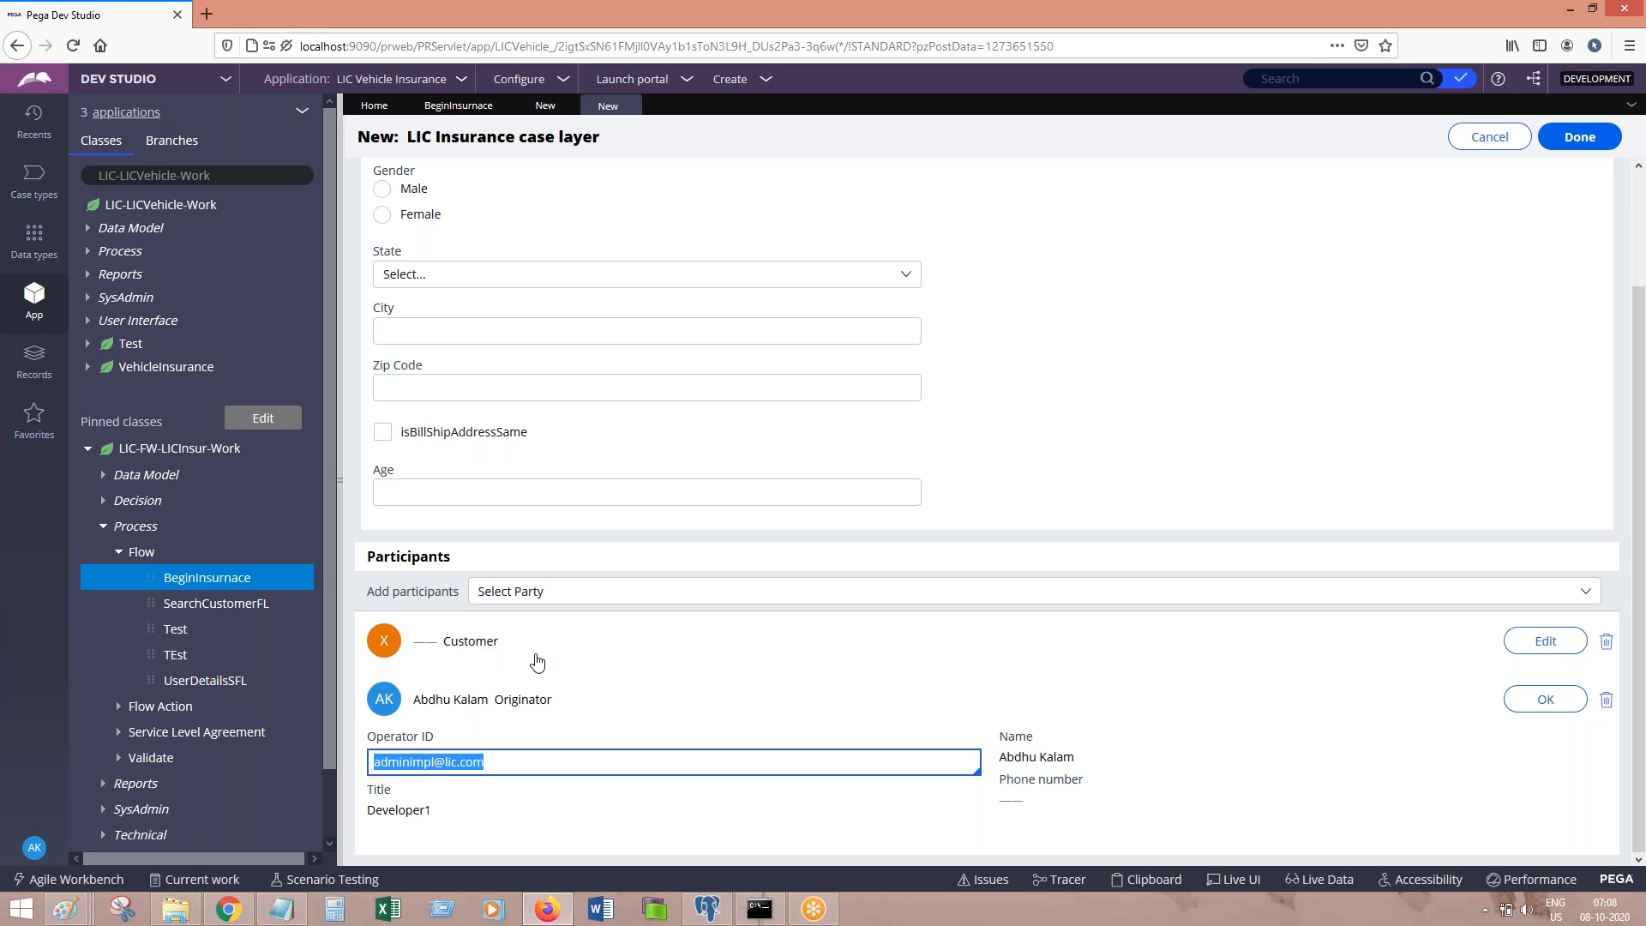
left_click(1517, 643)
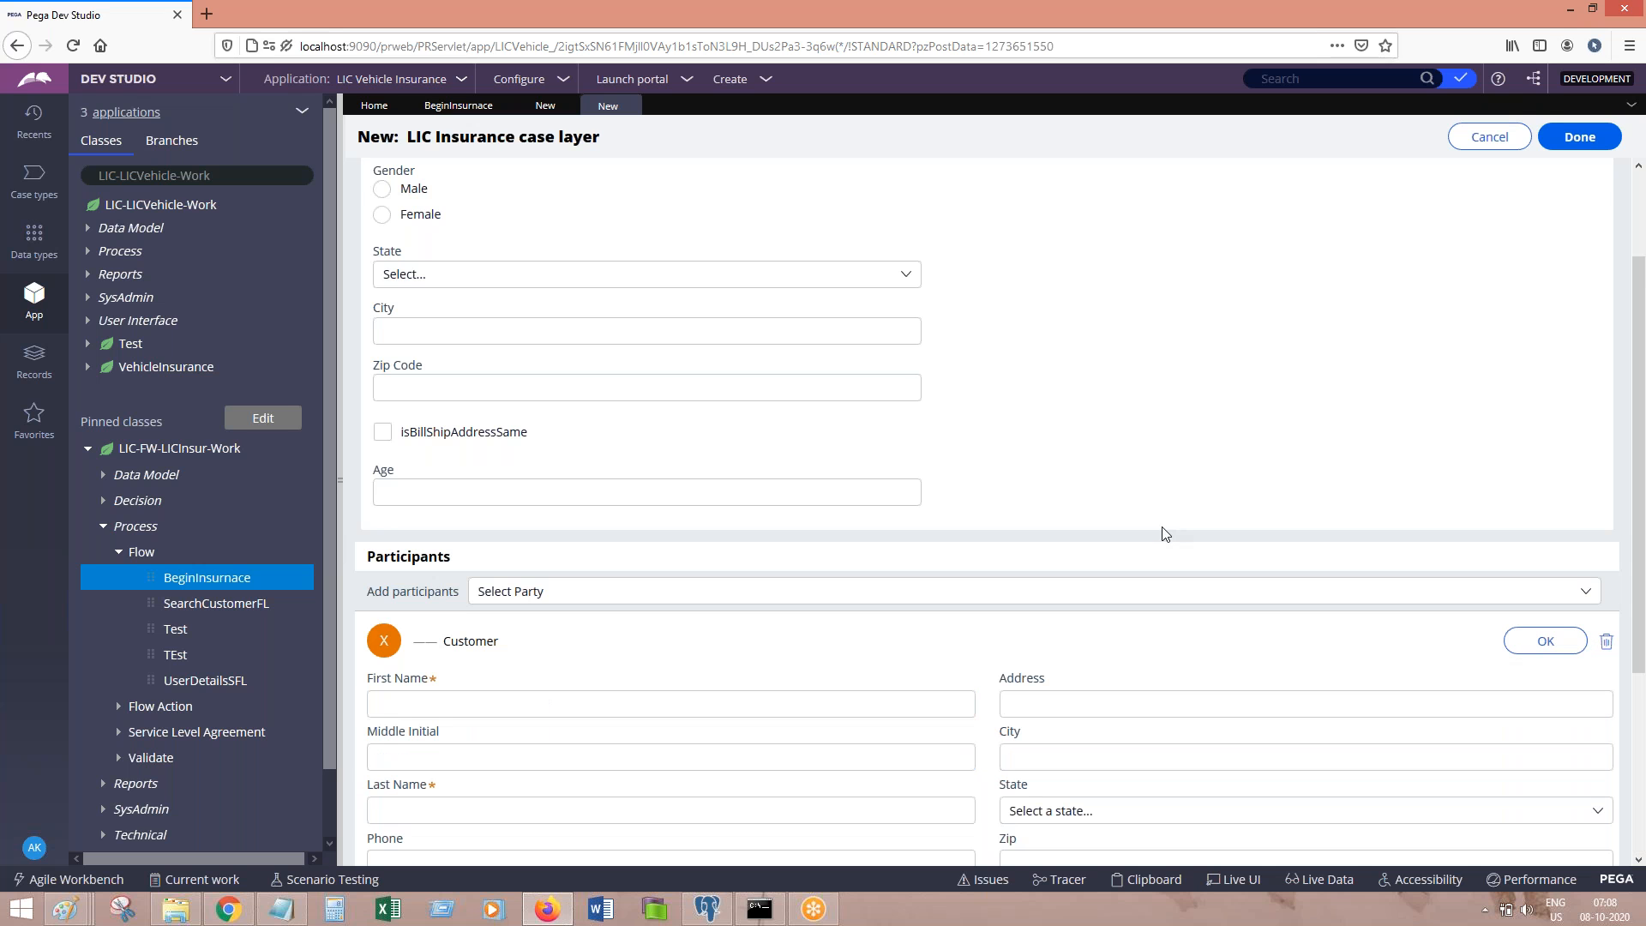
Step: Fill in the Customer participant's first name and last name
left_click_drag(1639, 486, 1643, 668)
left_click(549, 422)
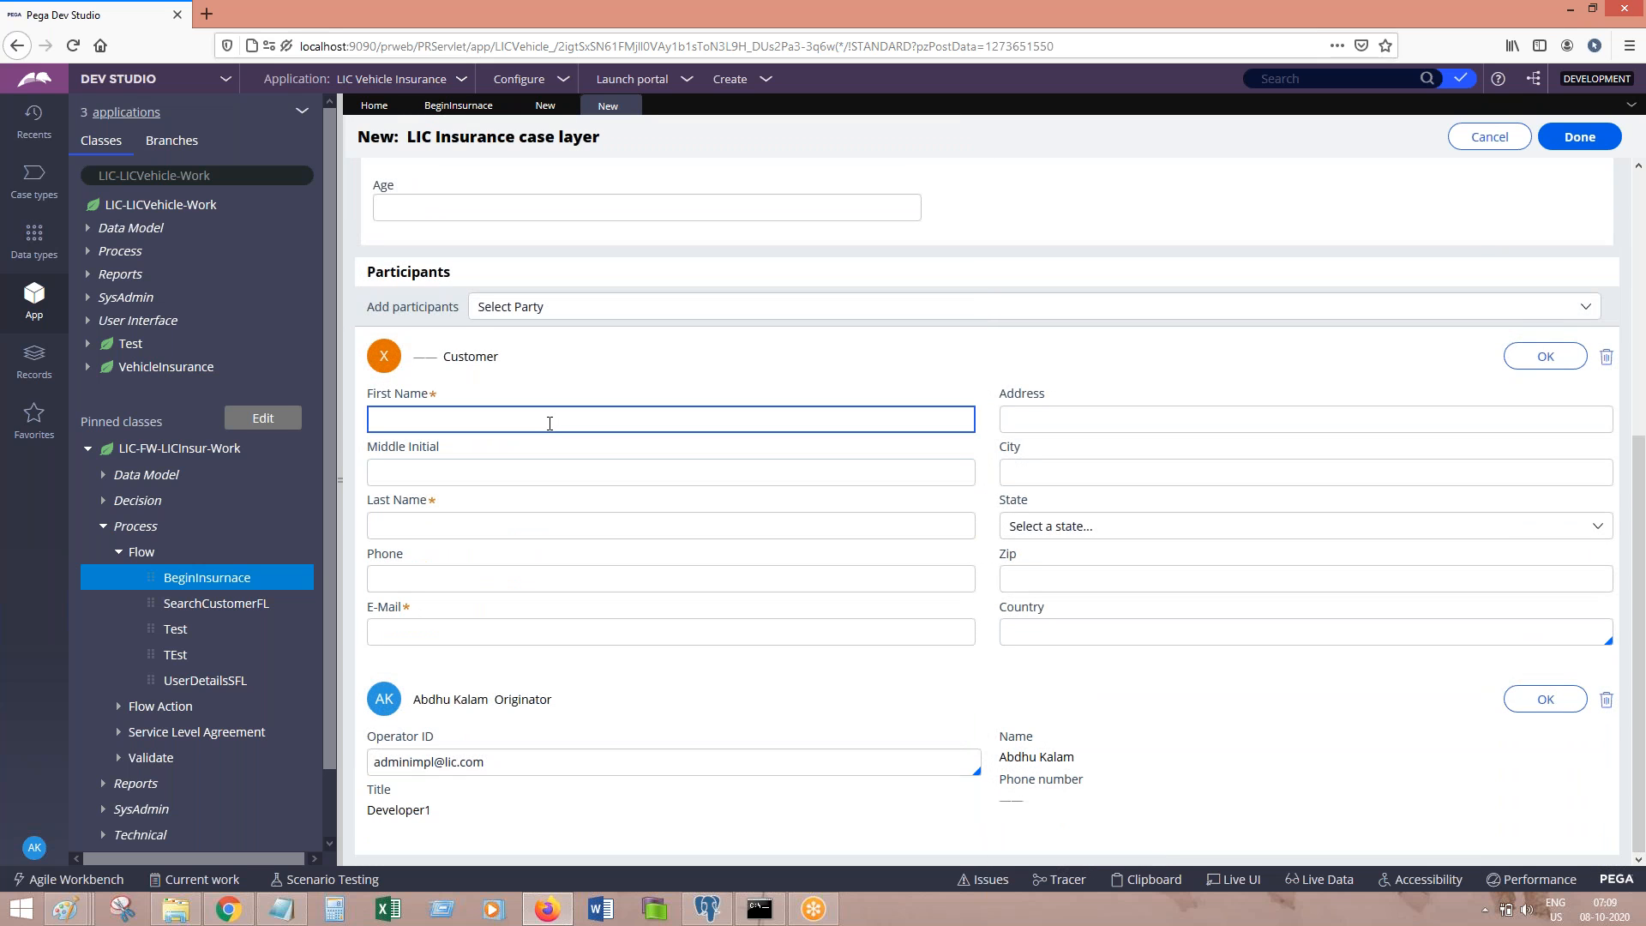
key("Tab")
left_click(486, 517)
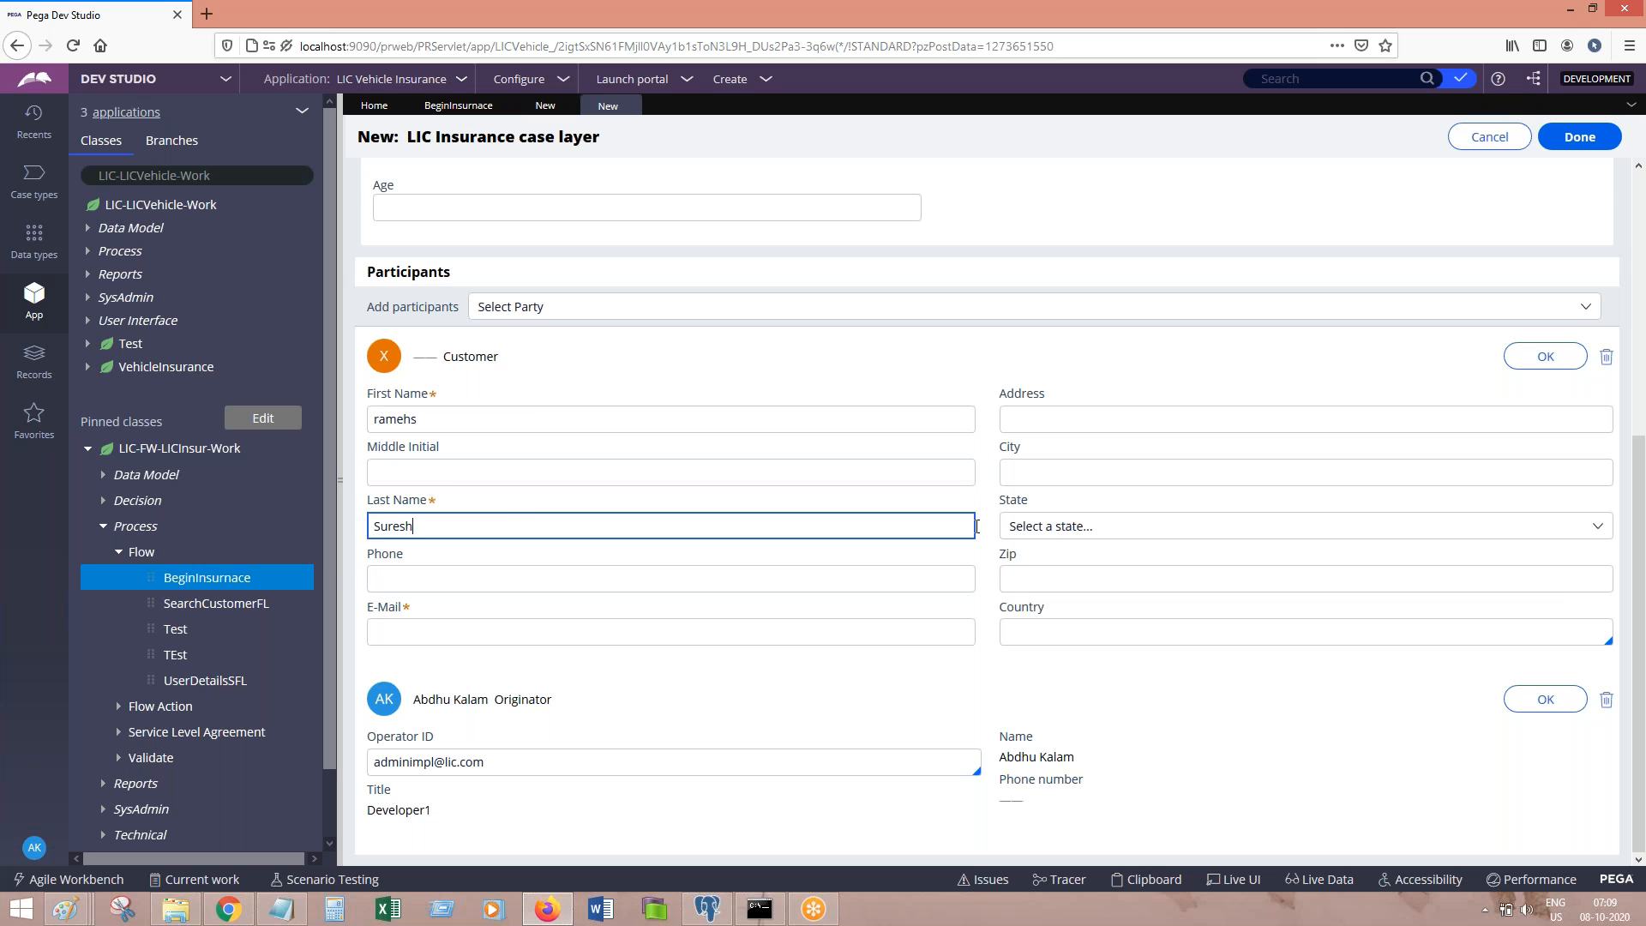
Step: Enter the customer's e-mail address, fix its '.com' typo, and confirm the Customer details
left_click(632, 632)
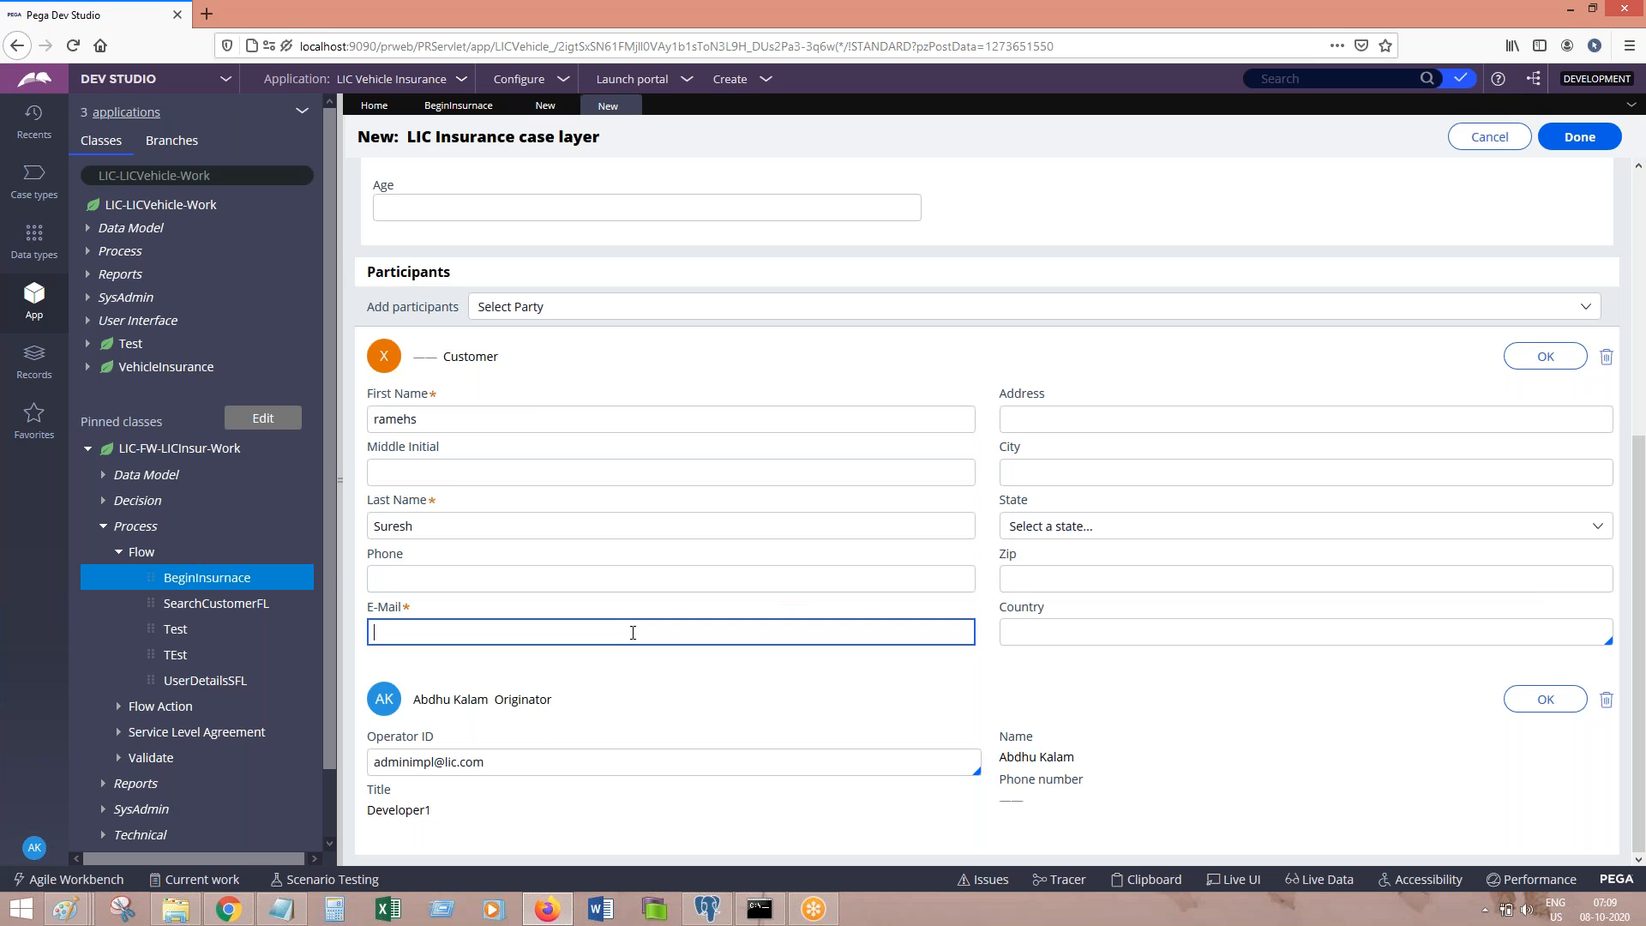
key("Tab")
left_click(633, 631)
key("BackSpace")
key("BackSpace")
key("BackSpace")
key("BackSpace")
type(".com")
key("Tab")
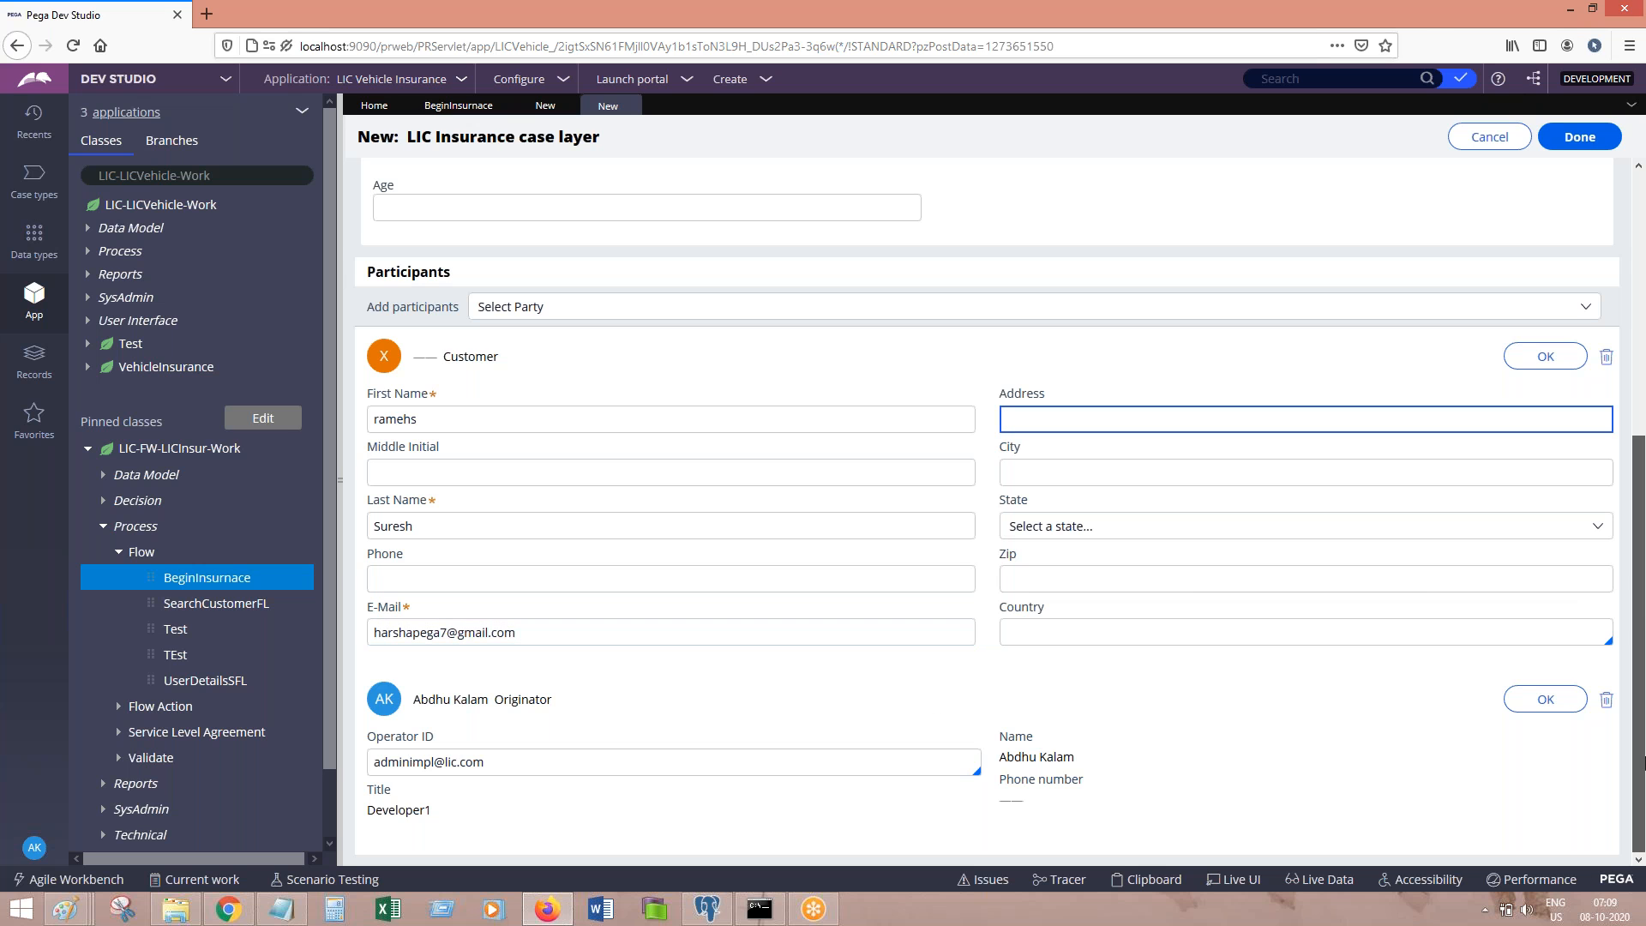
left_click(1546, 356)
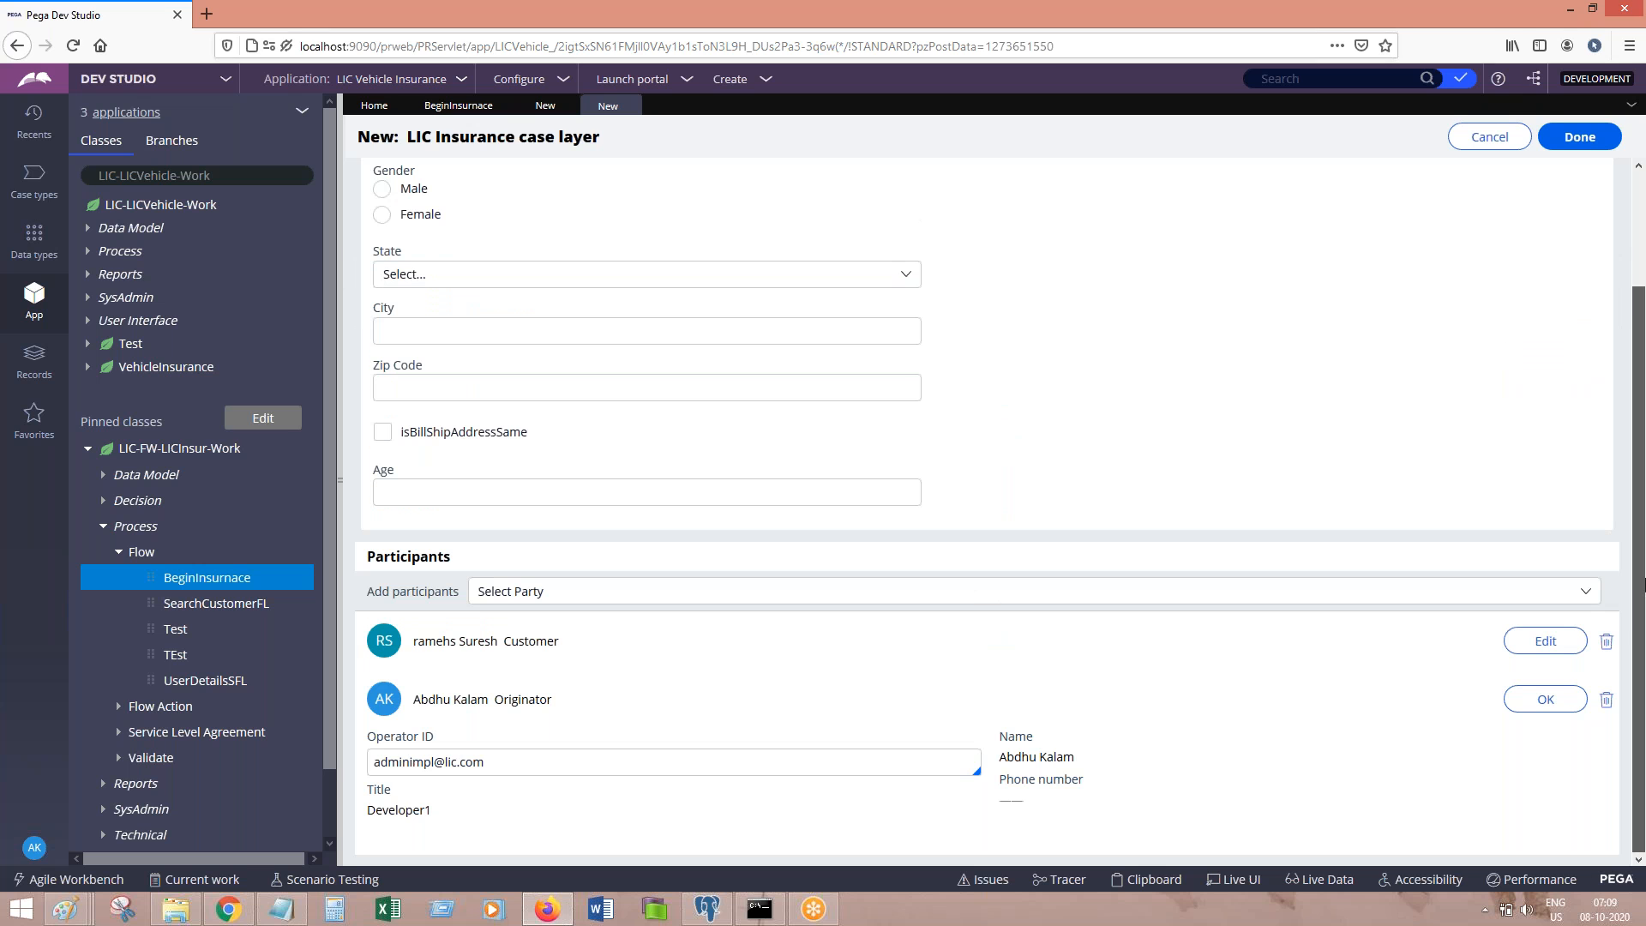
Step: Create the LIC Insurance case with its Customer and Originator participants, then return to the Notepad notes
left_click(1542, 705)
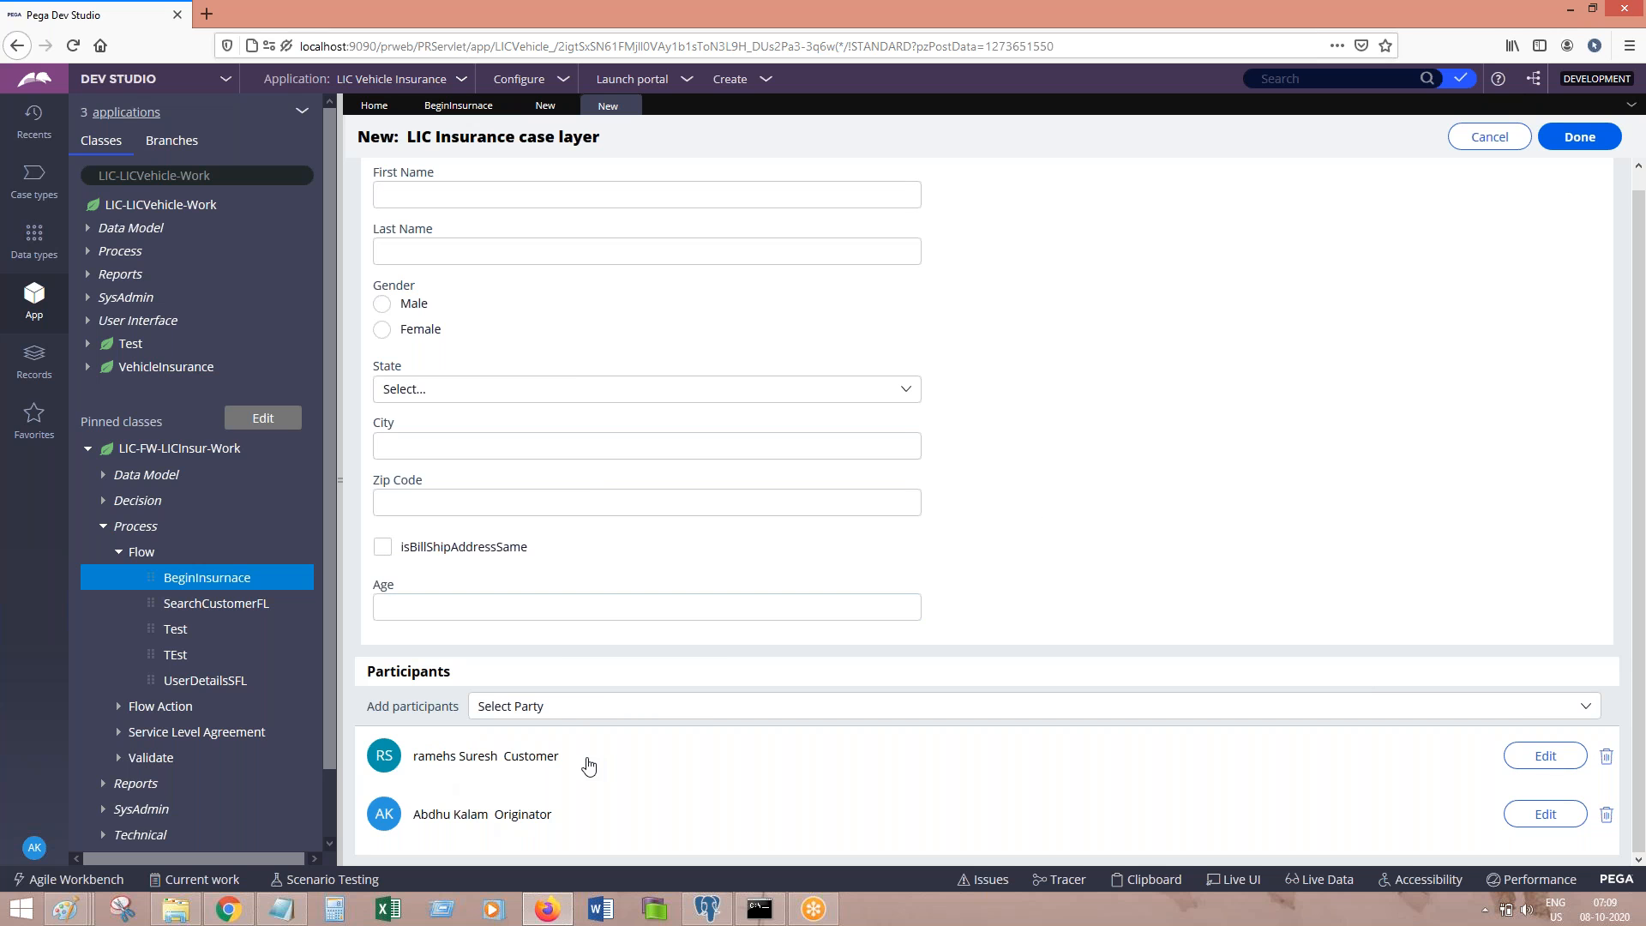
left_click(539, 710)
left_click(1185, 584)
left_click(1580, 136)
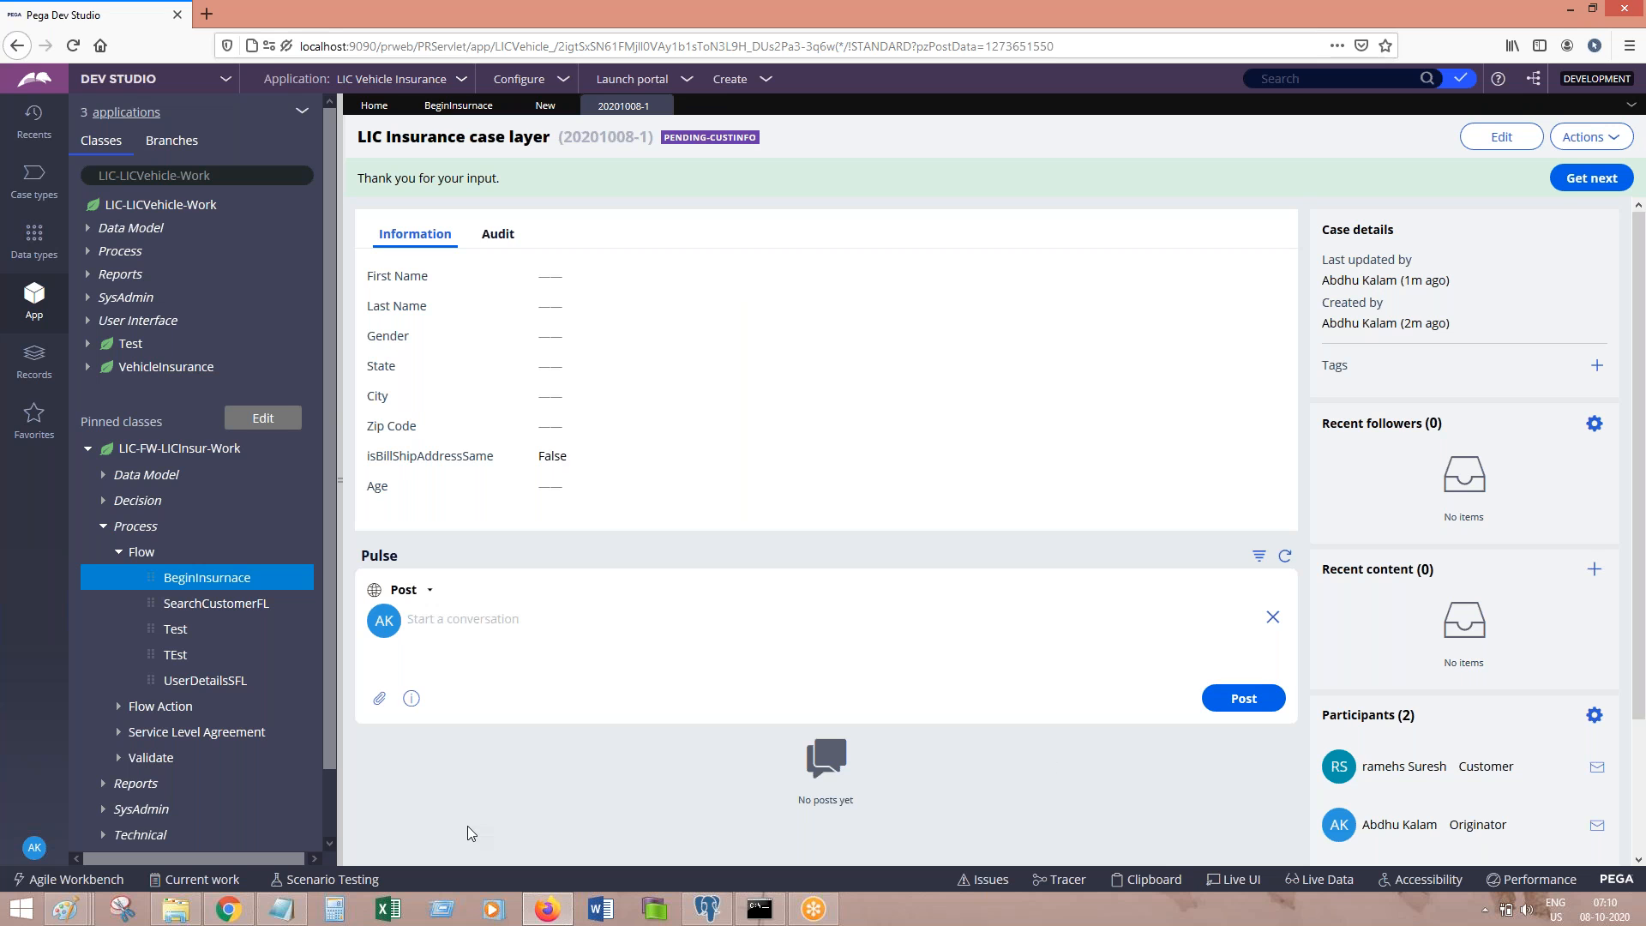
left_click(281, 908)
left_click(651, 588)
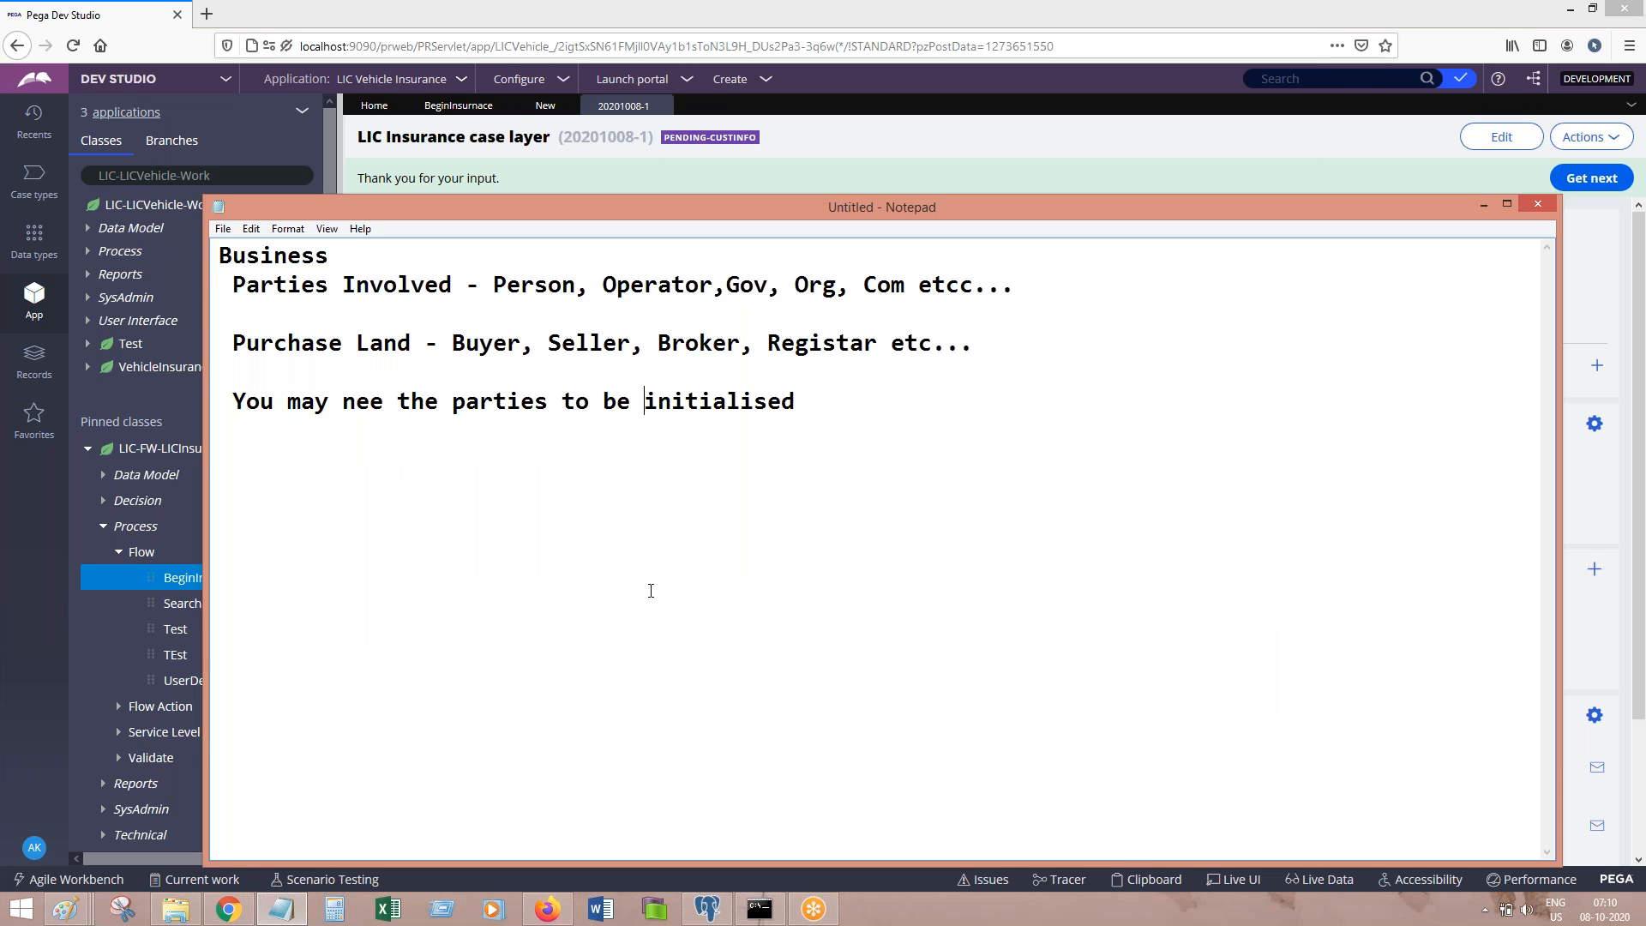
Step: Add the line 'pyWorkParties Page Group' to the Notepad notes and go back to Dev Studio
key("Return")
key("Return")
type("pyWorkParties Page ")
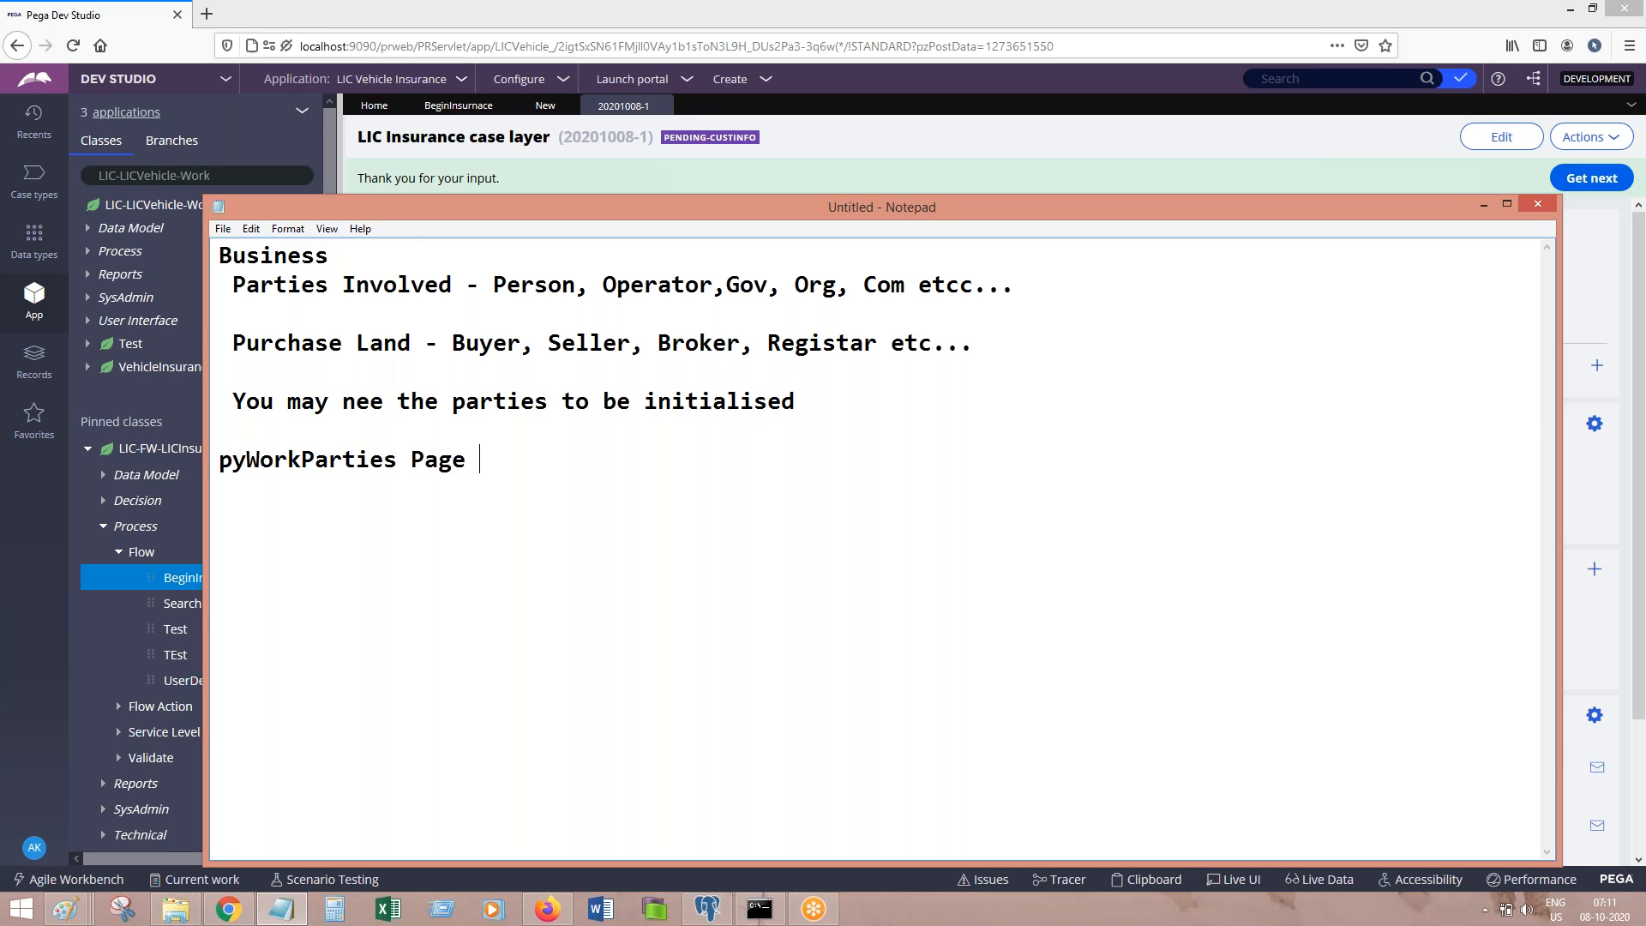
type("Group")
left_click(1019, 147)
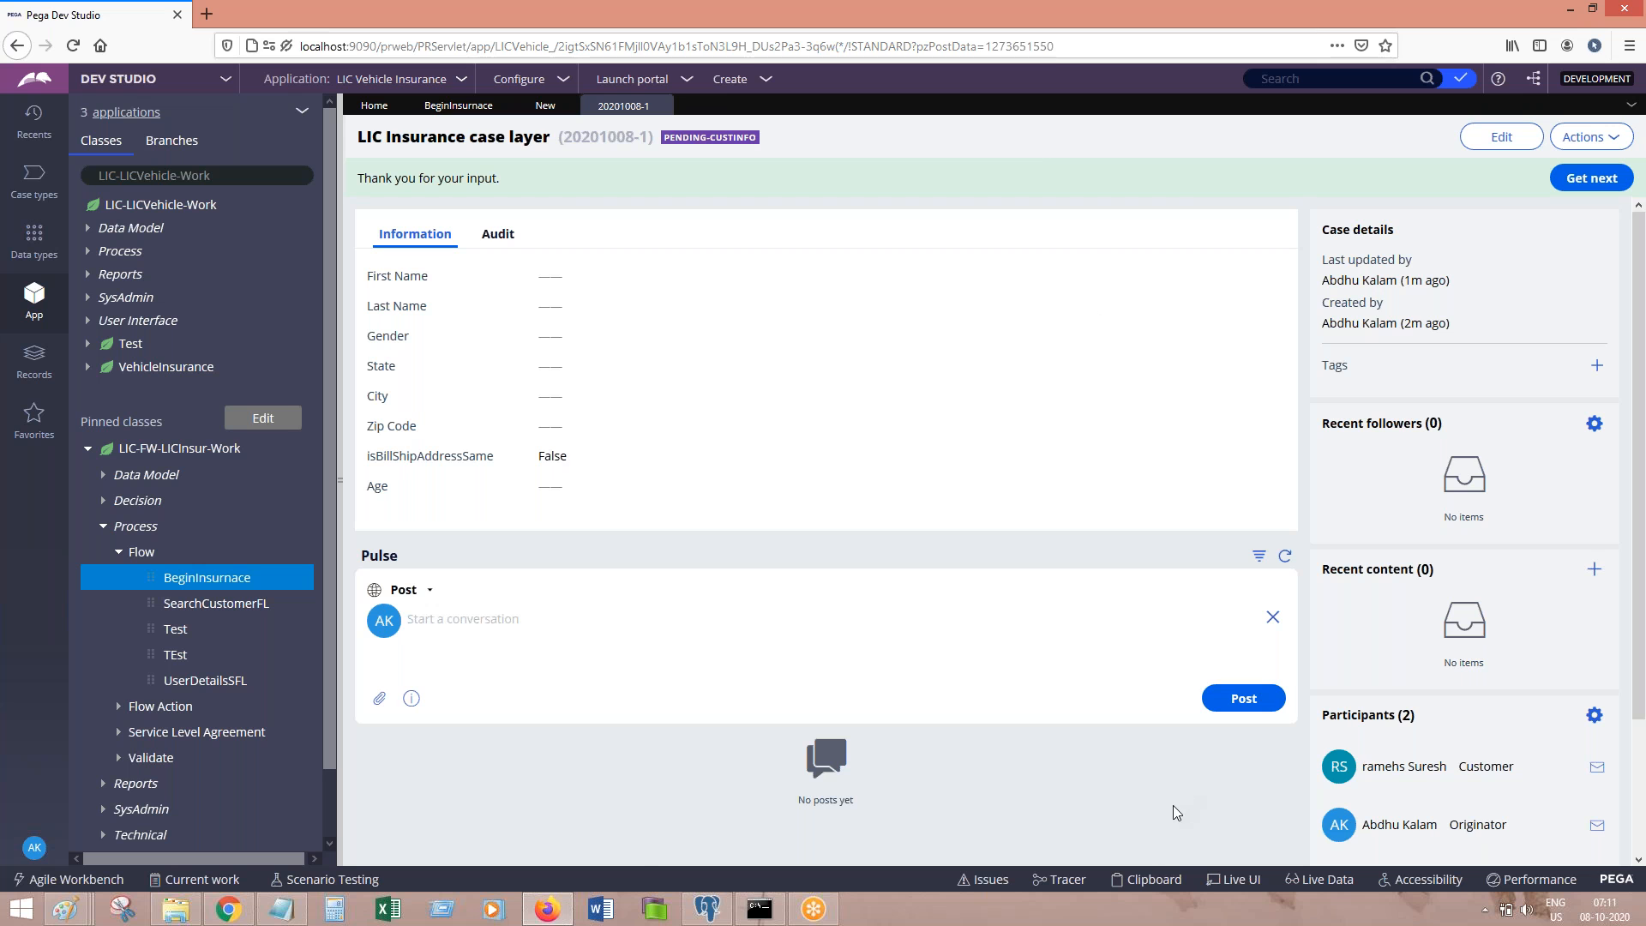
Step: Open the Clipboard and expand pyWorkPage > pyWorkParty, widening the page tree
left_click(1151, 881)
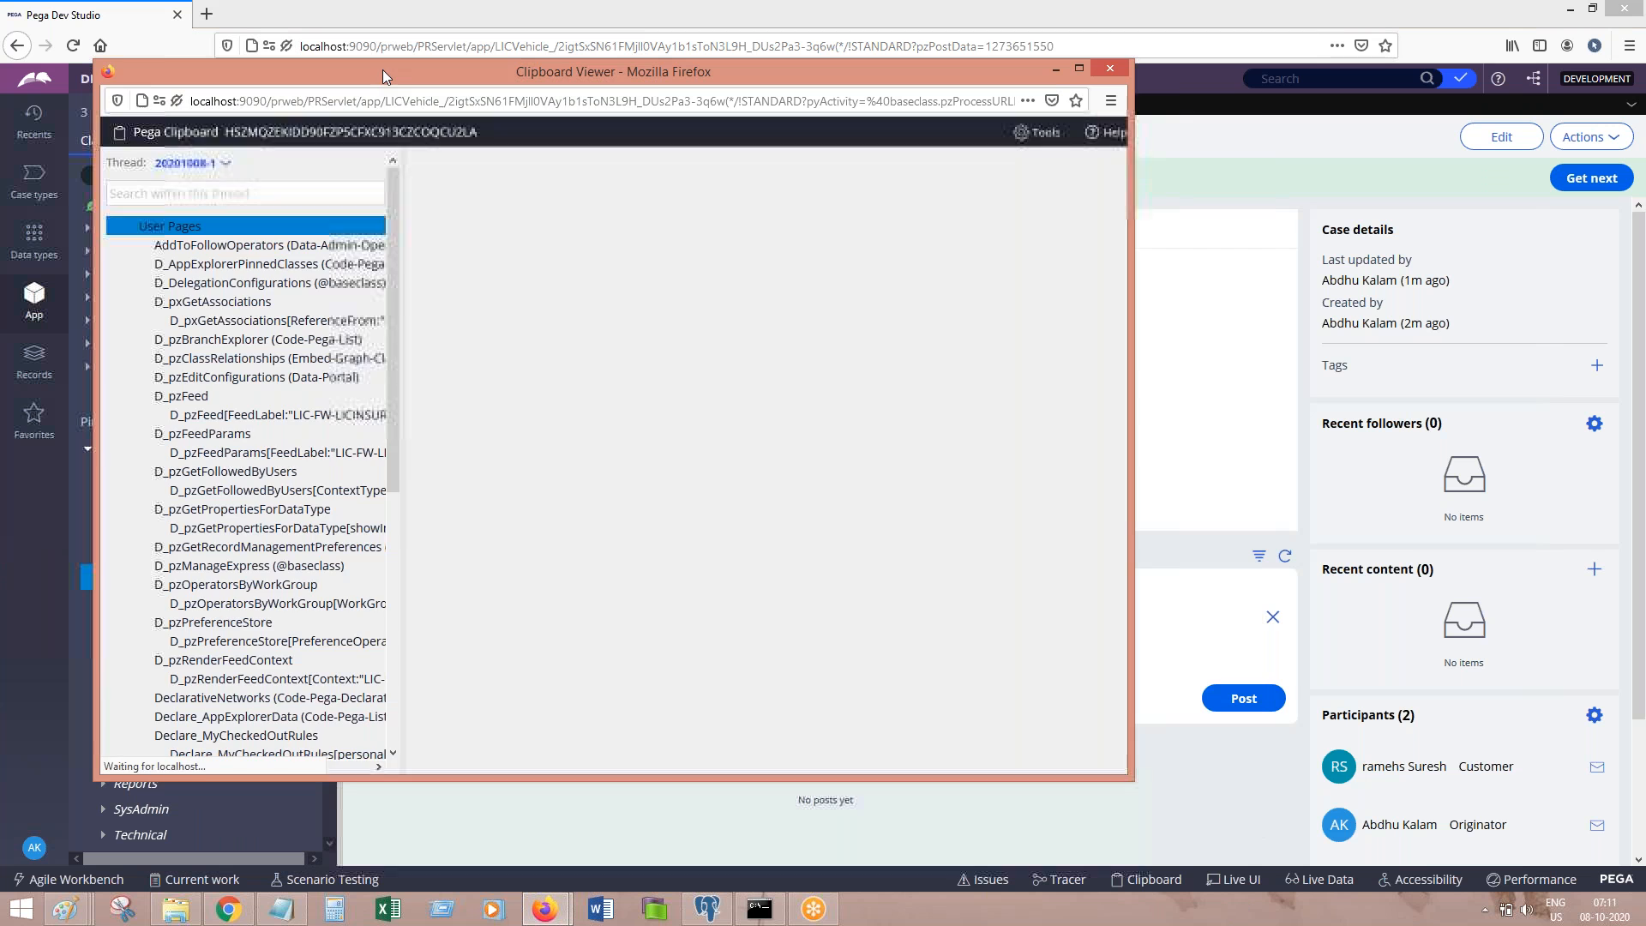
scroll(395, 534, "down", 8)
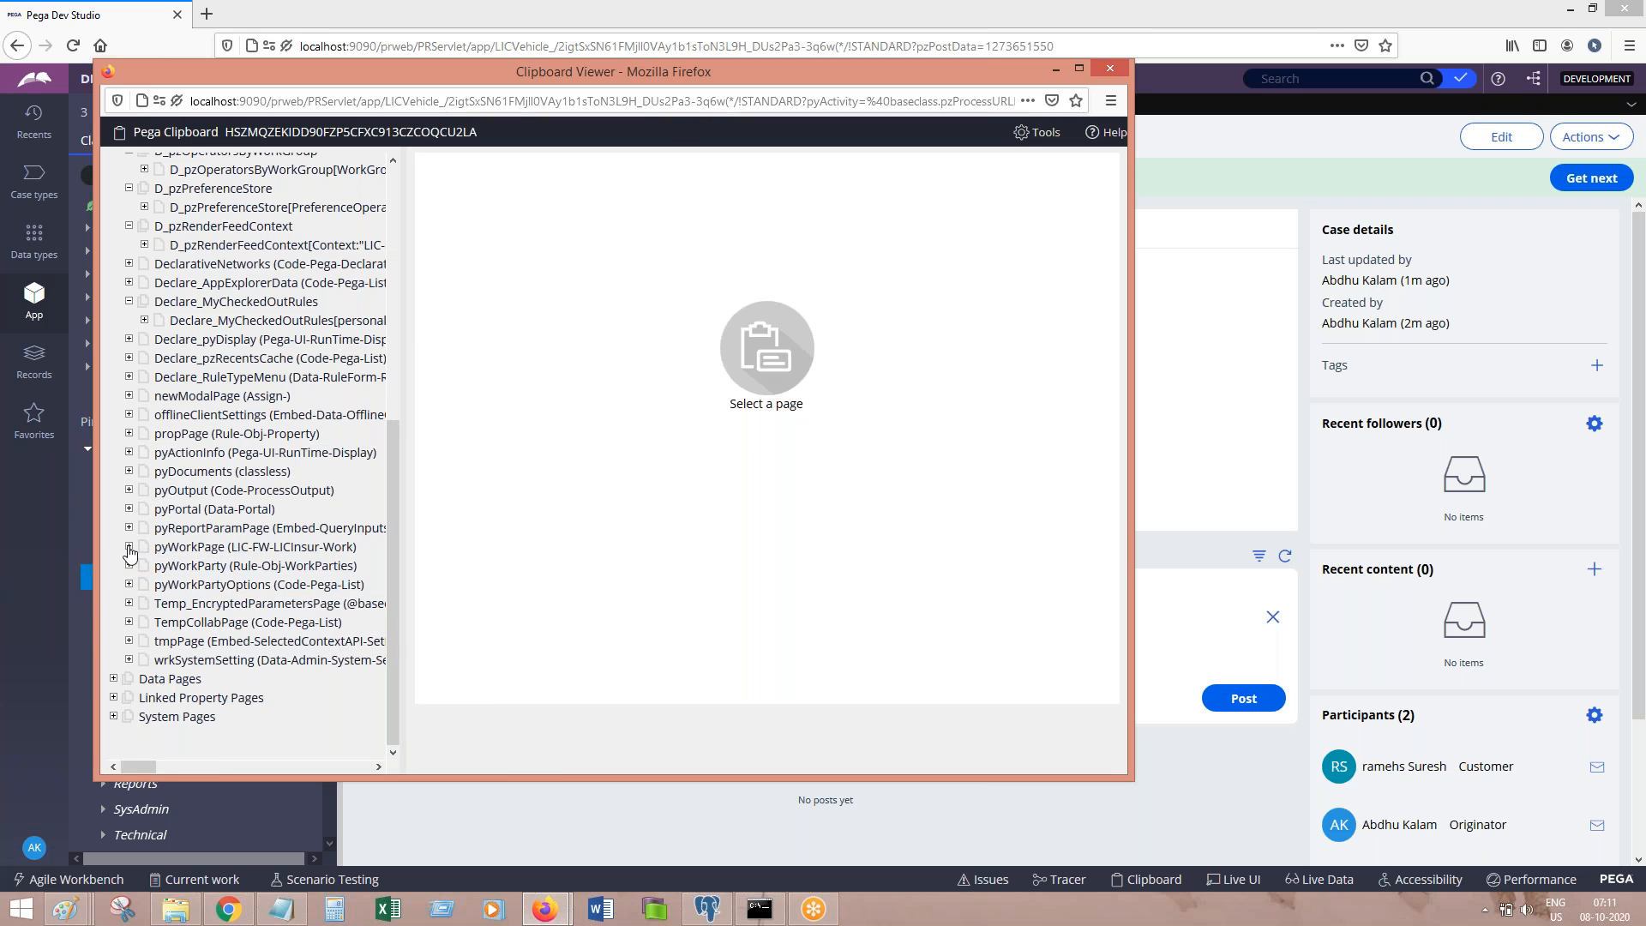
left_click(129, 546)
scroll(388, 532, "down", 3)
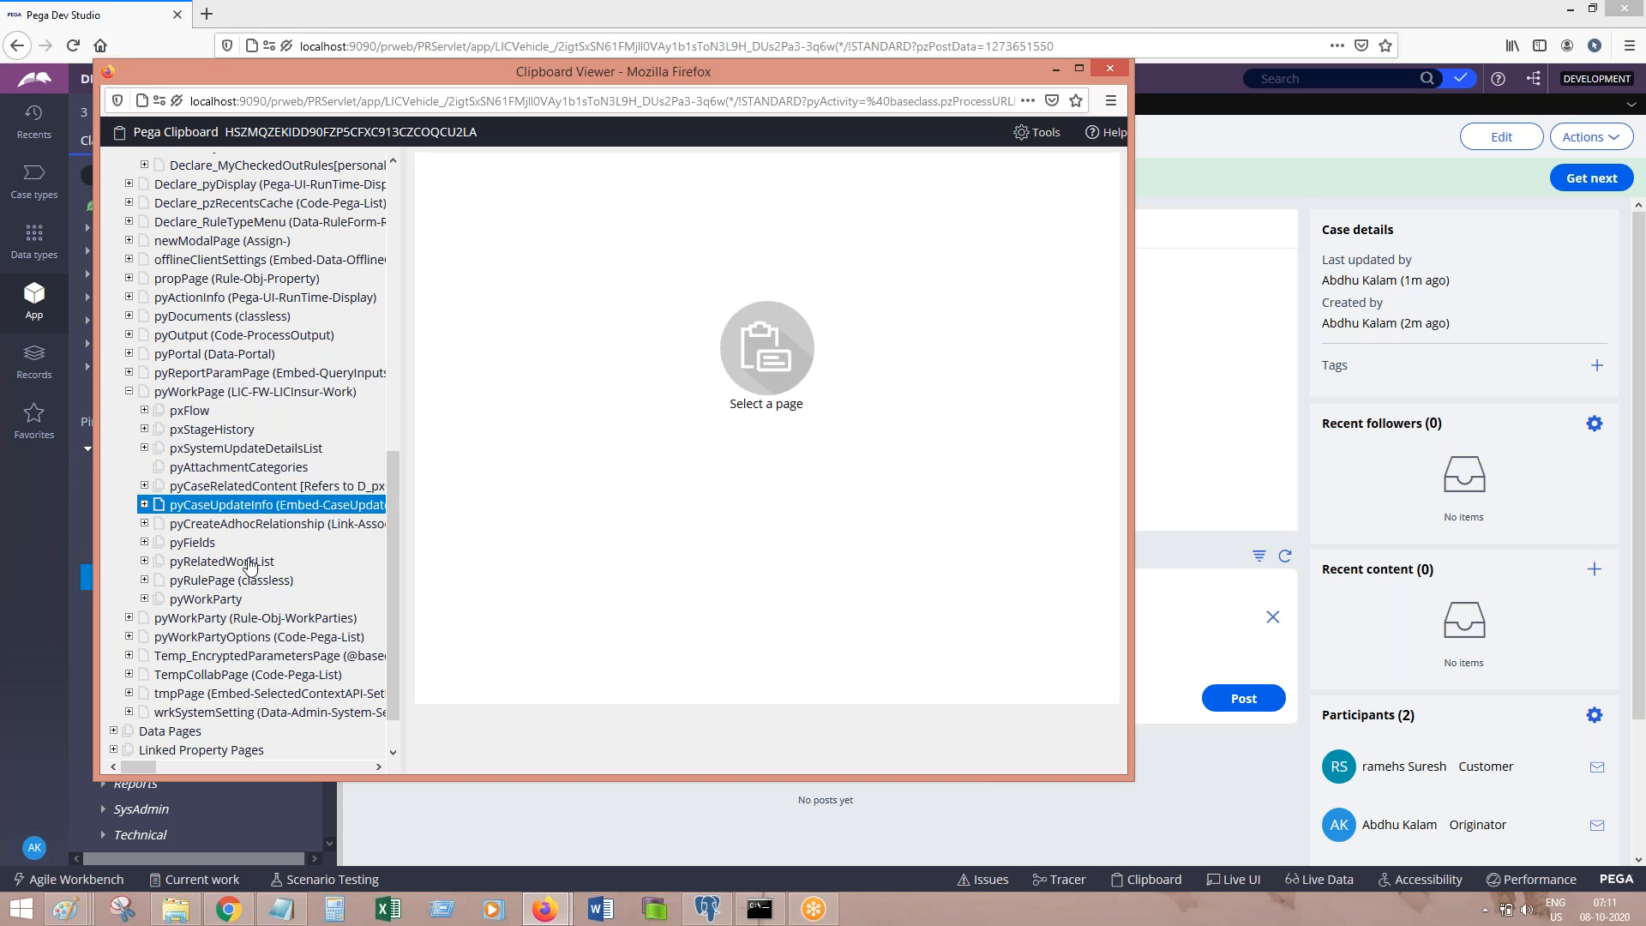
left_click(144, 598)
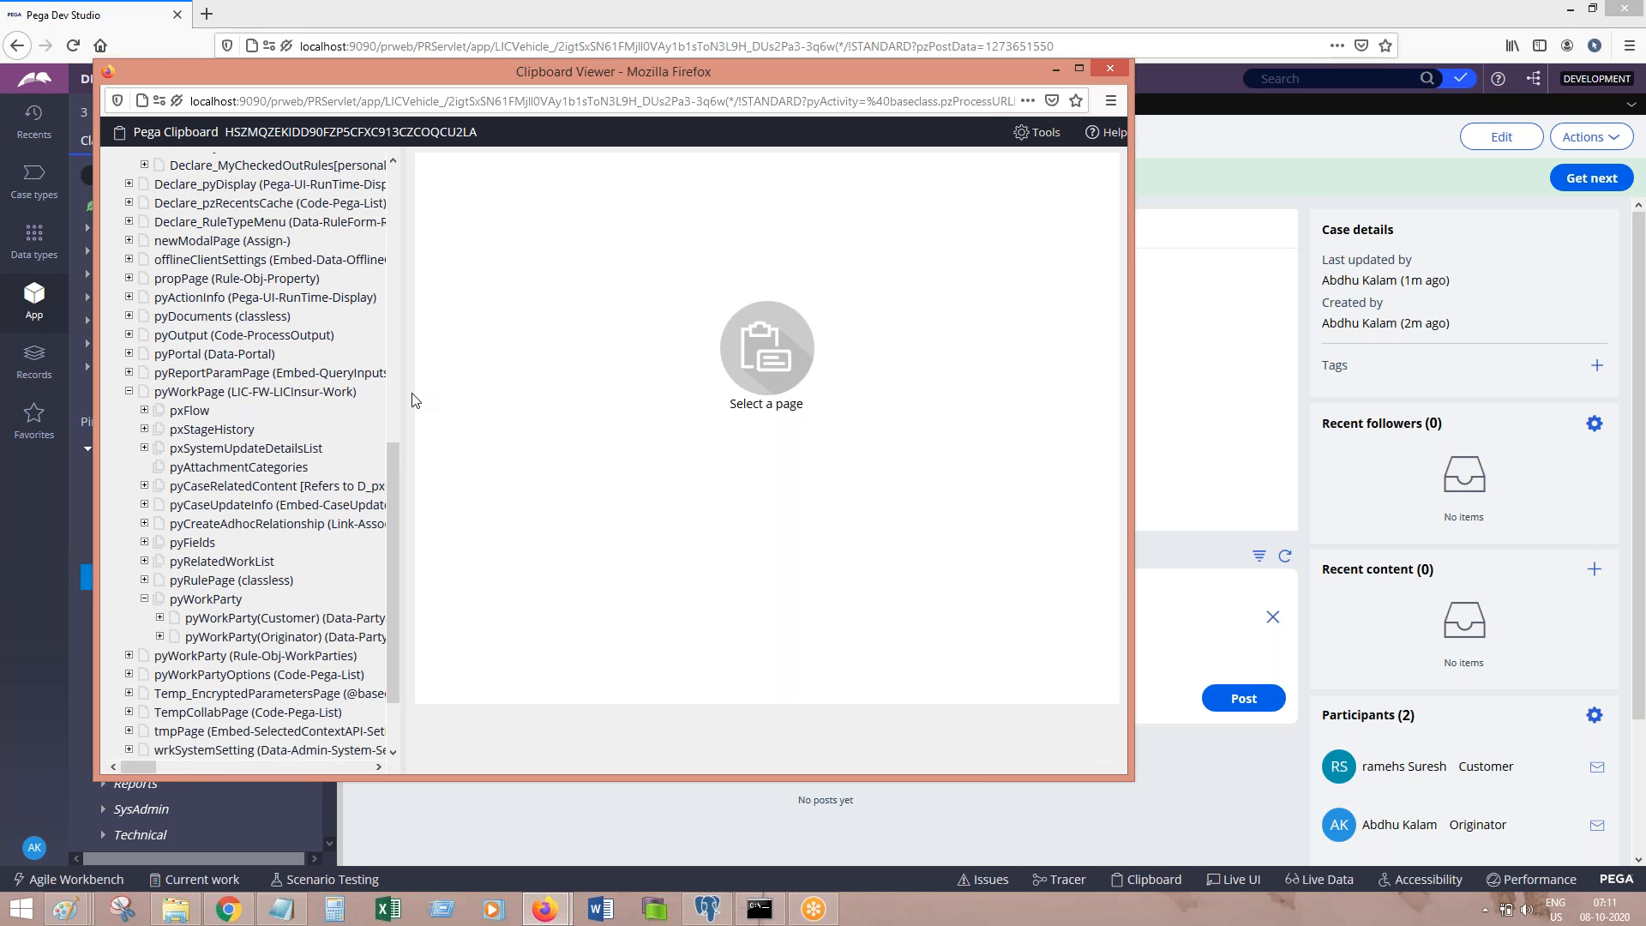
left_click_drag(403, 396, 567, 425)
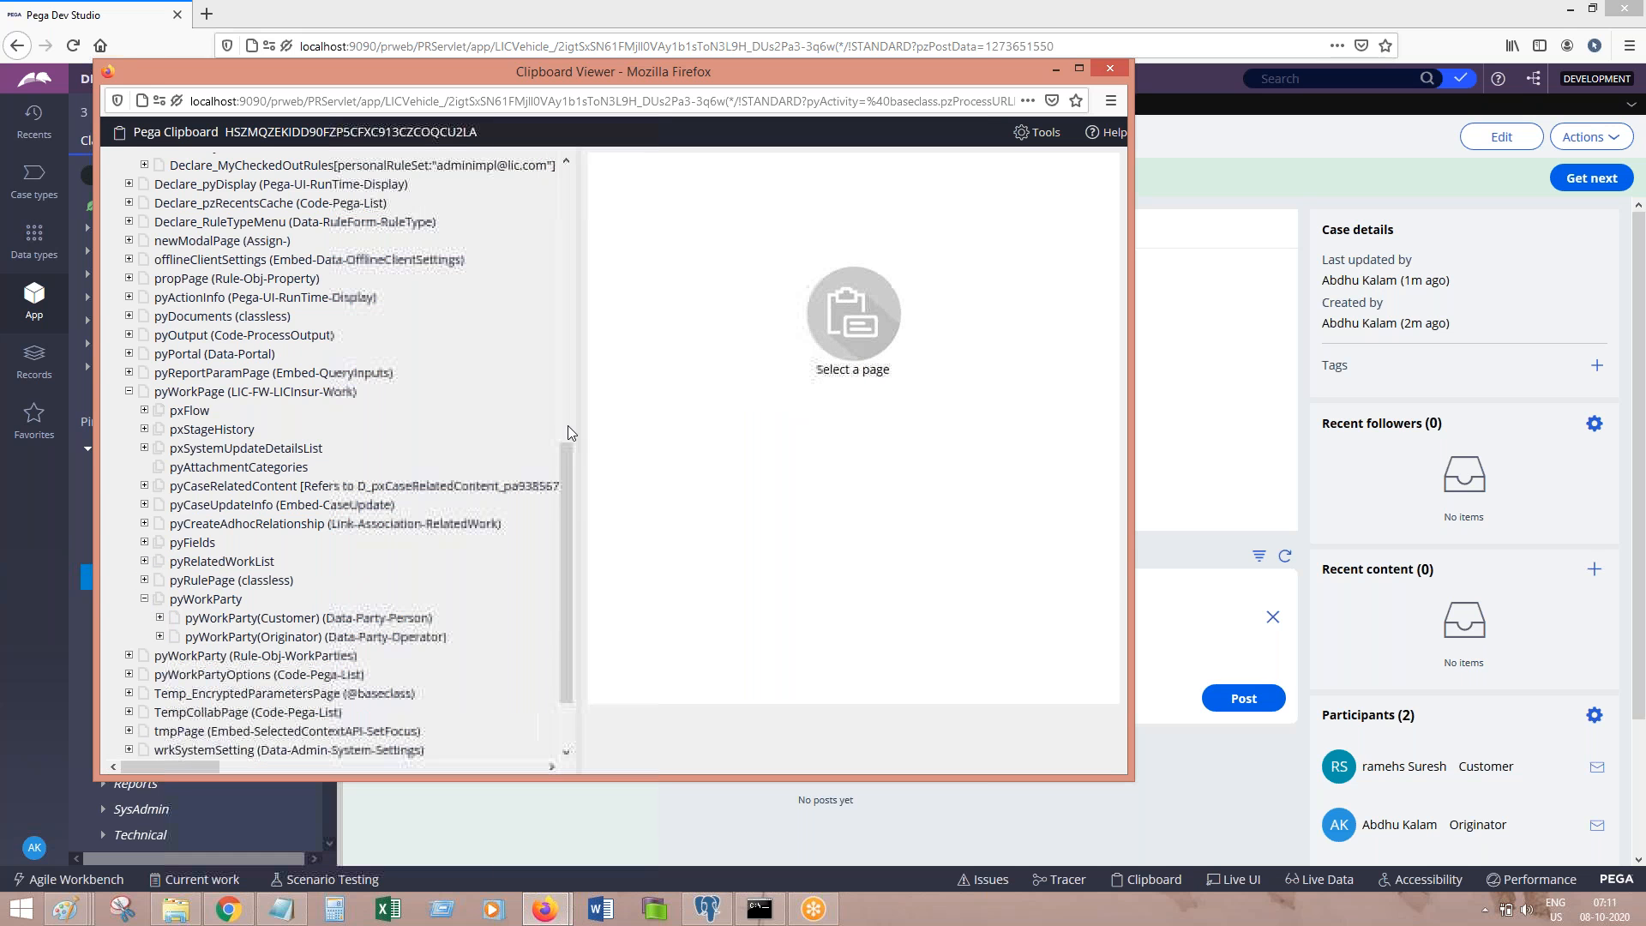
Step: Compare the Customer and Originator party pages, ending on Customer with the viewer maximized
left_click(326, 618)
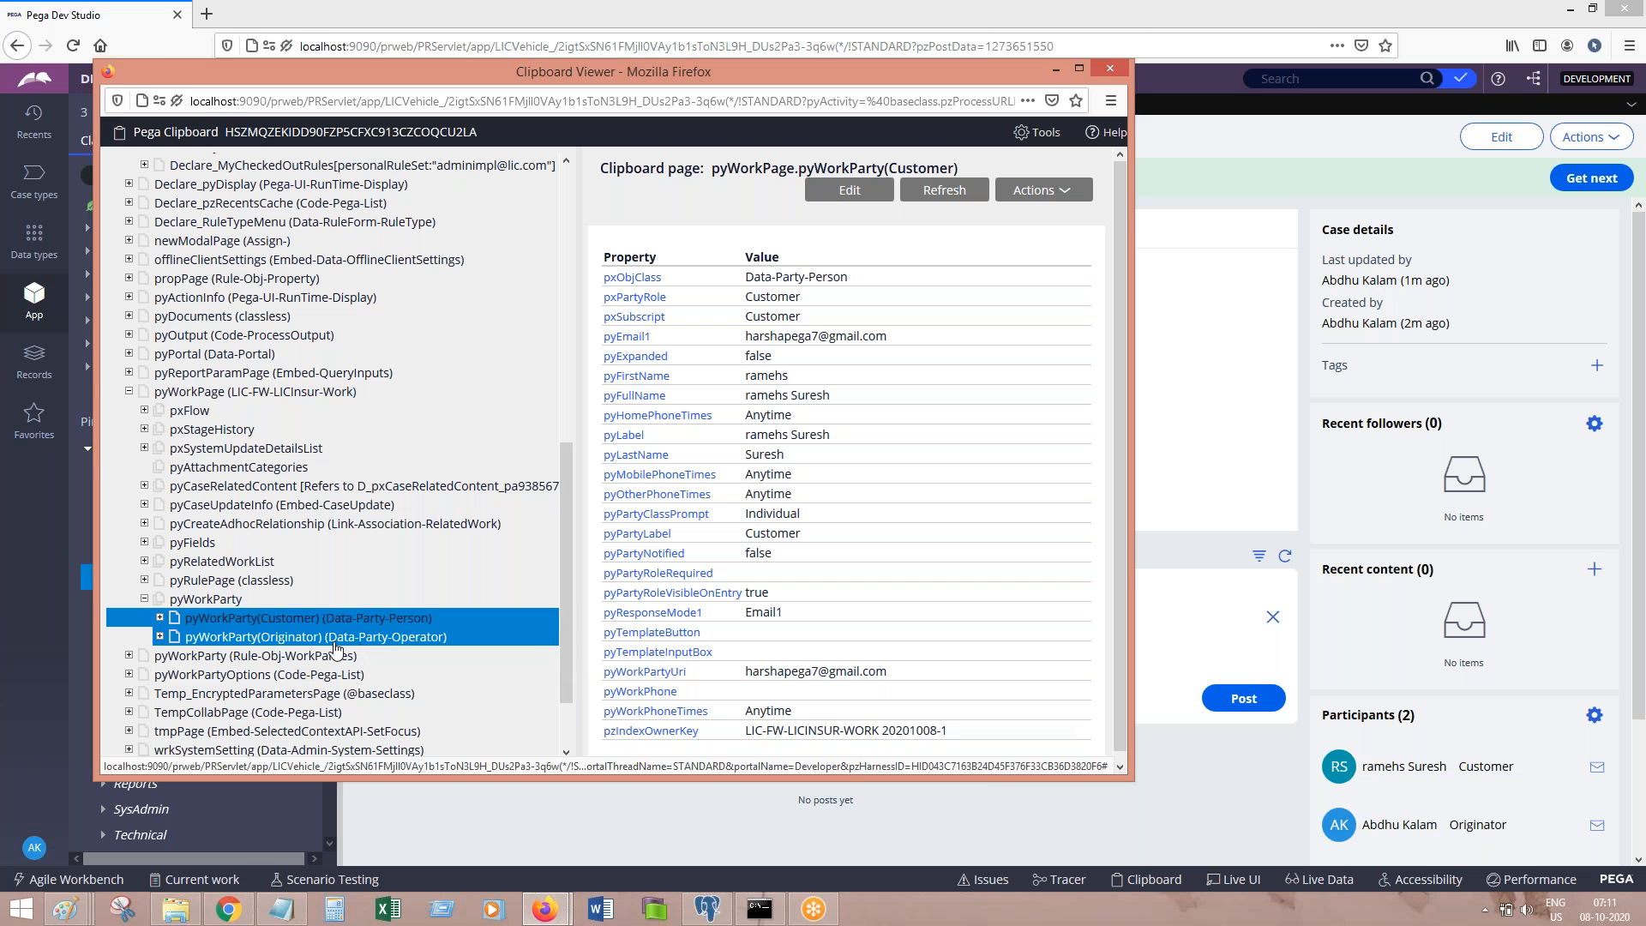
left_click(247, 638)
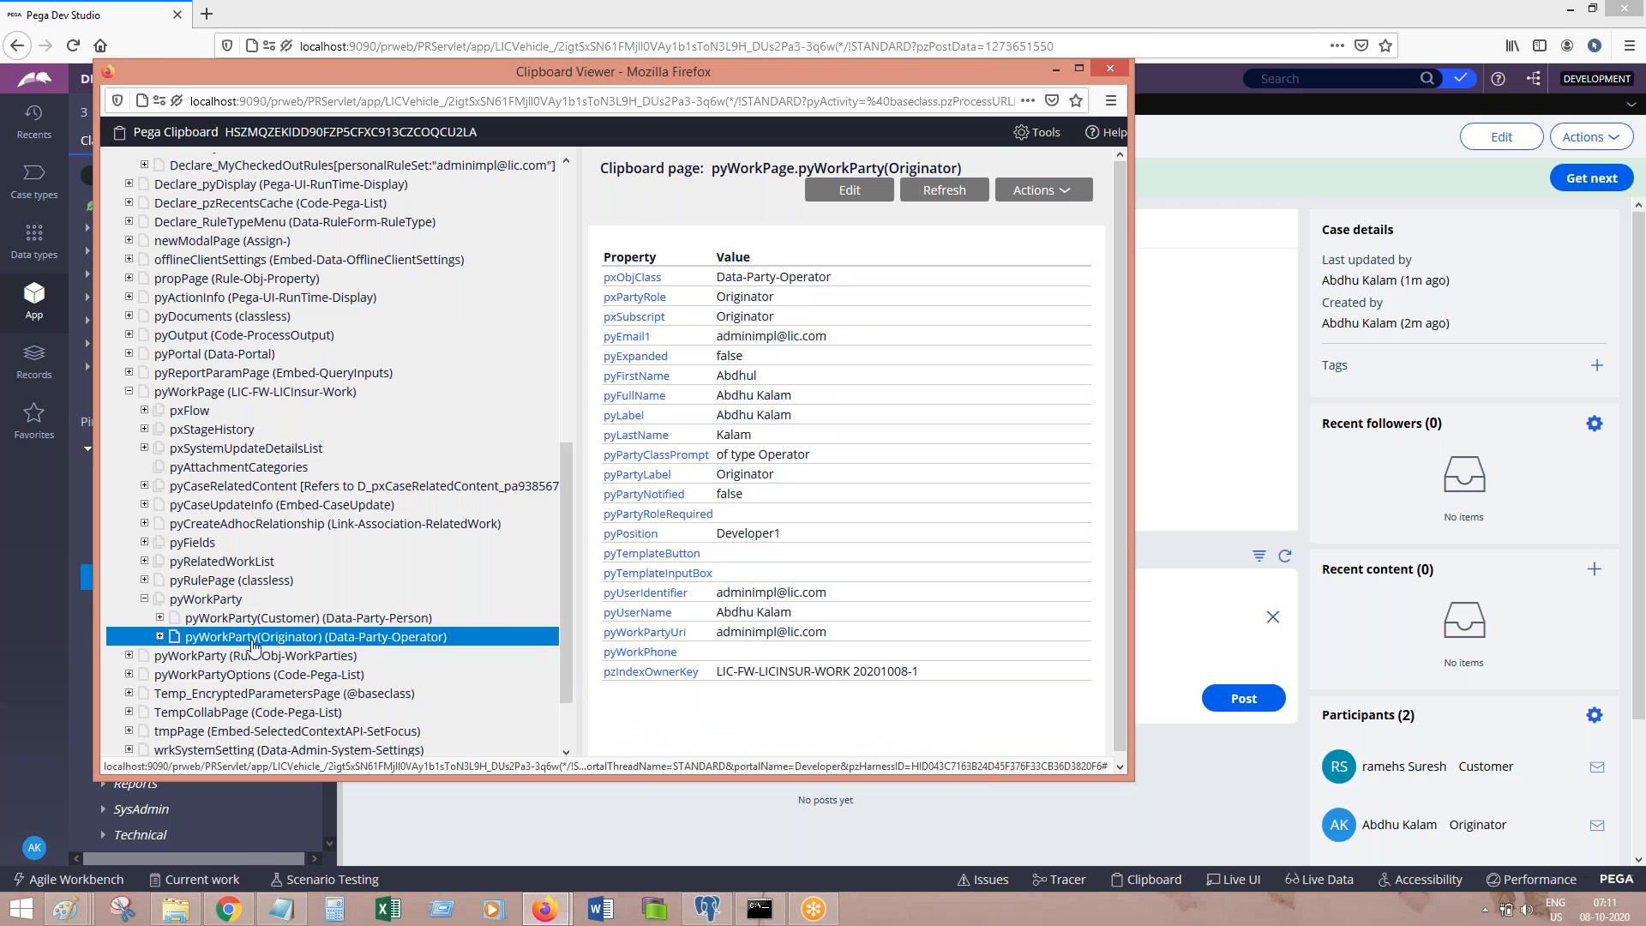
left_click(283, 618)
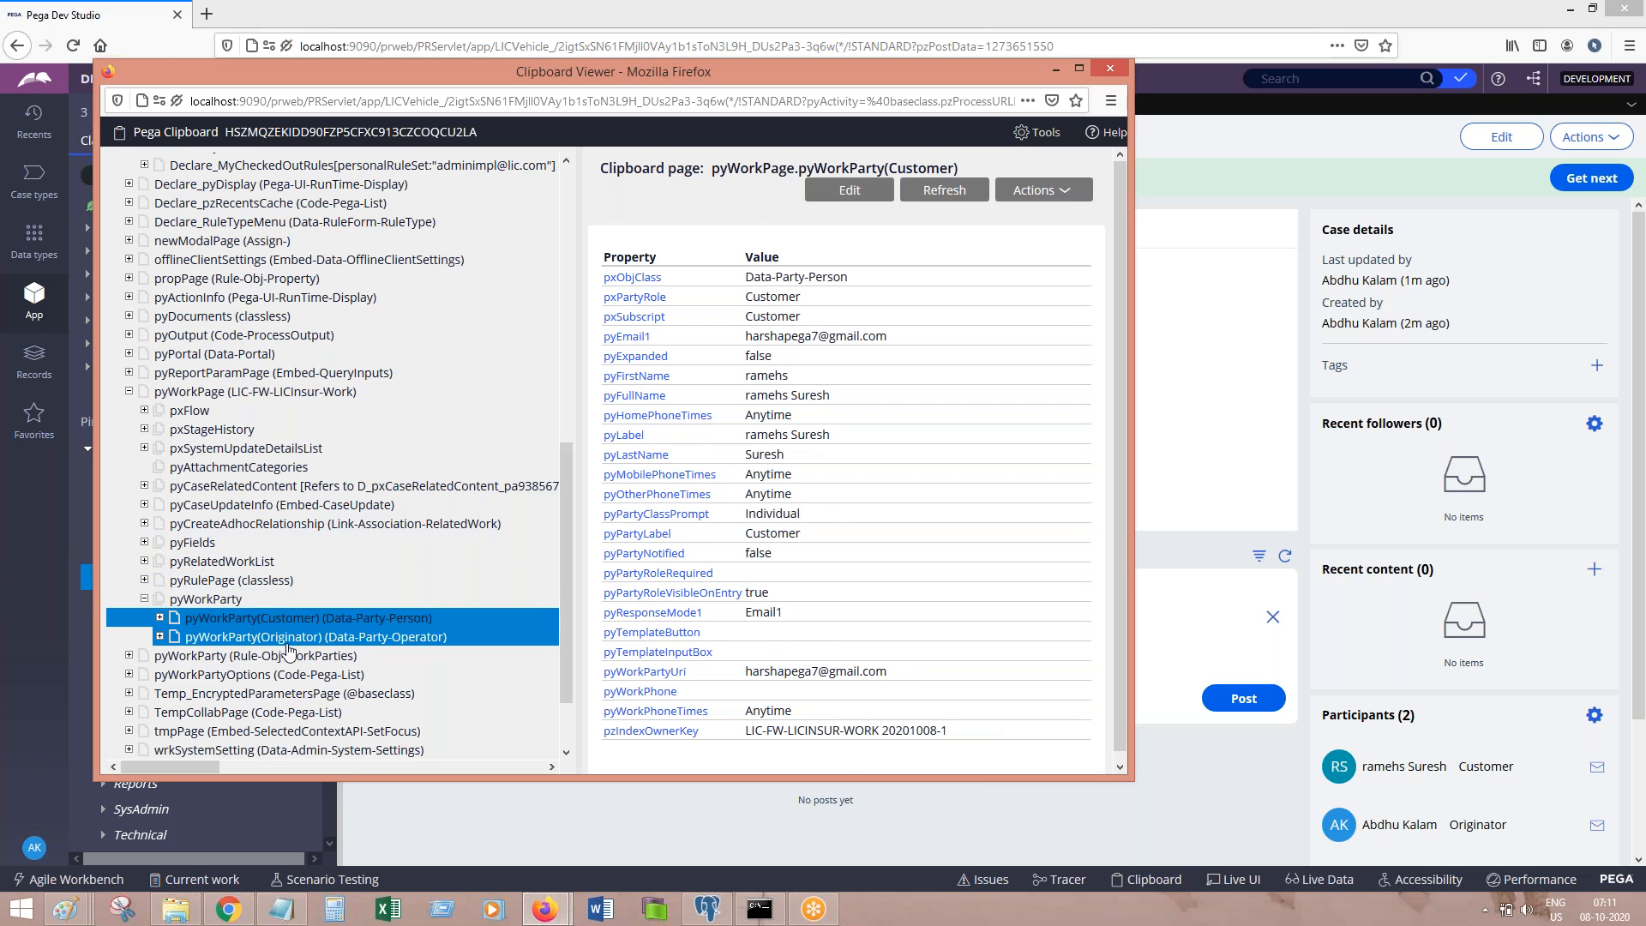
left_click(327, 636)
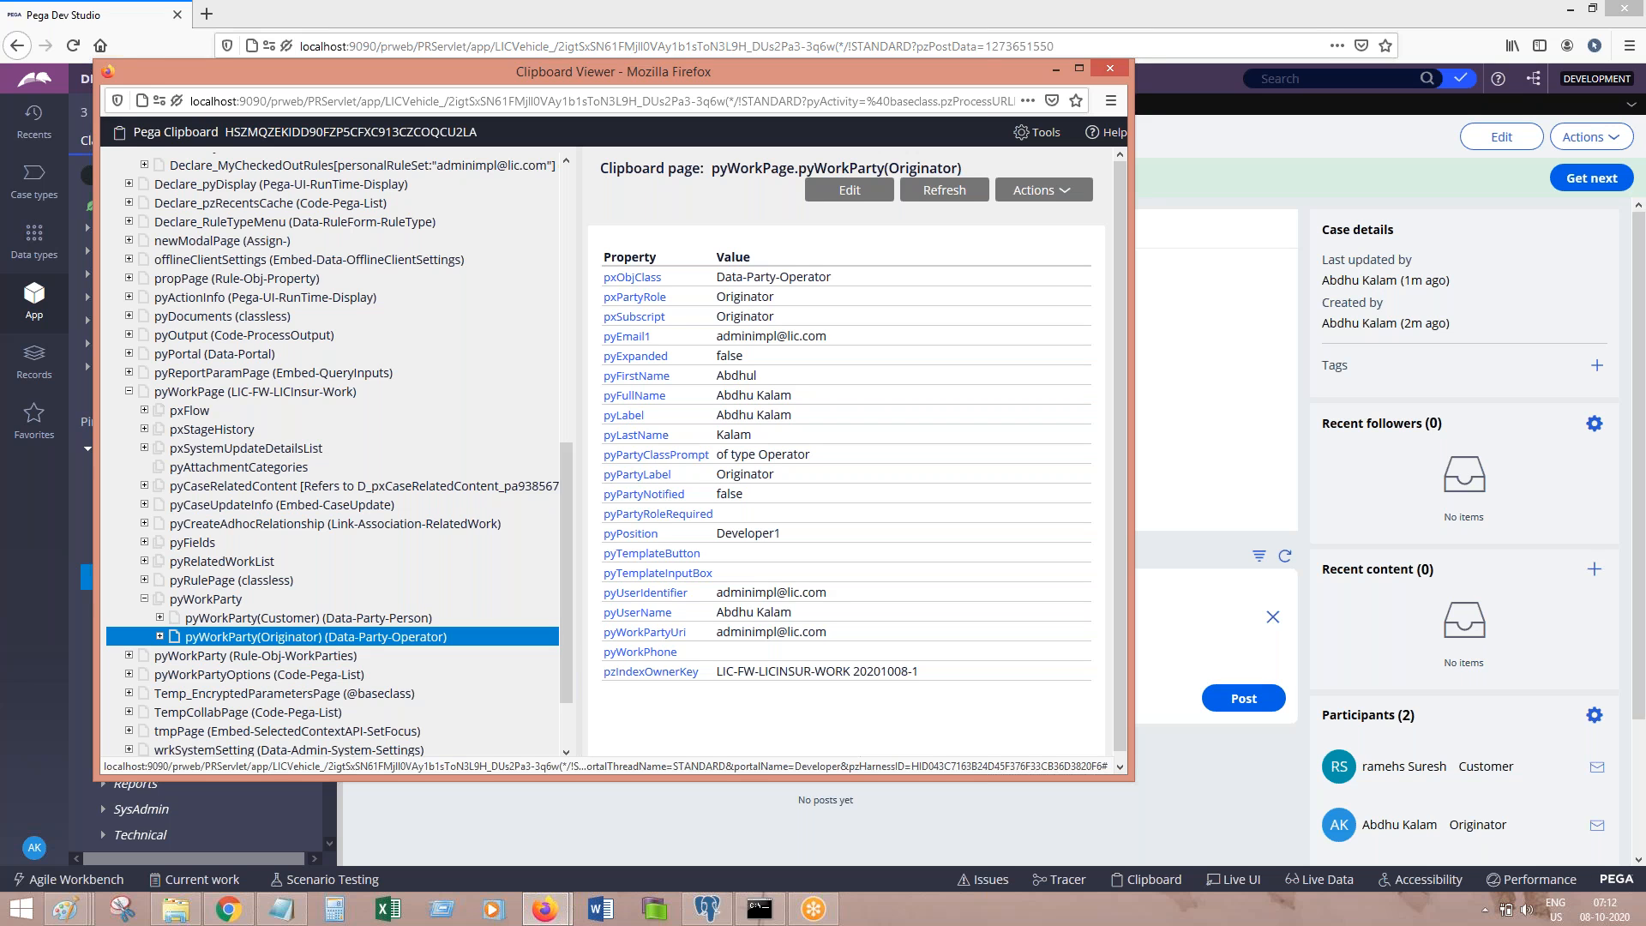
left_click(285, 622)
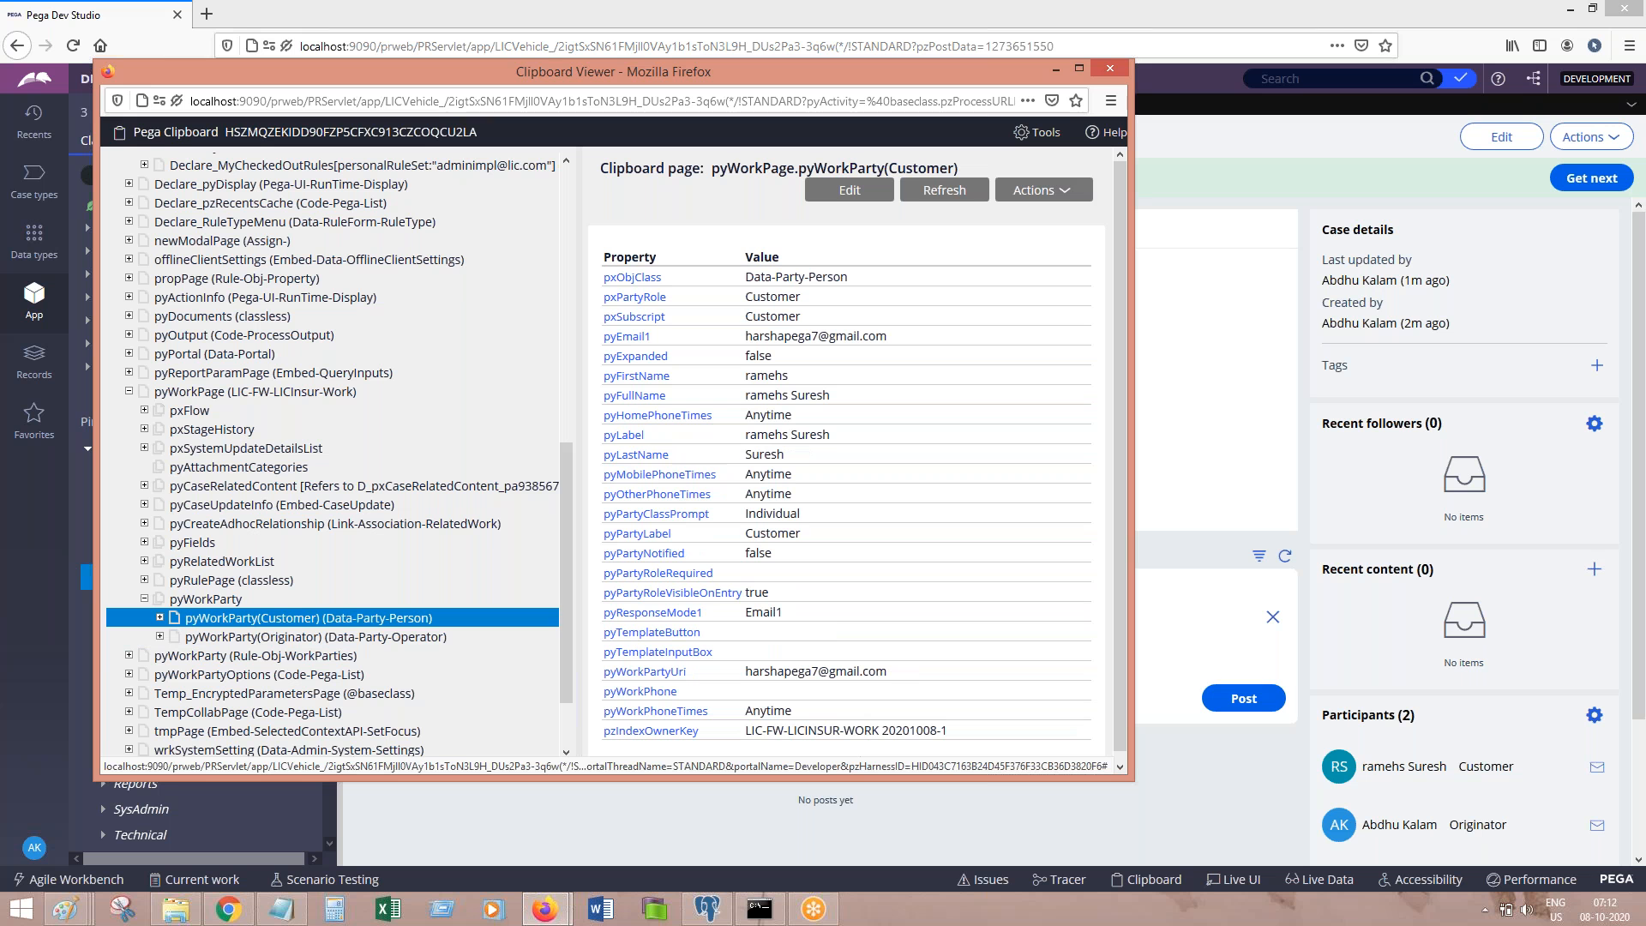
double_click(981, 75)
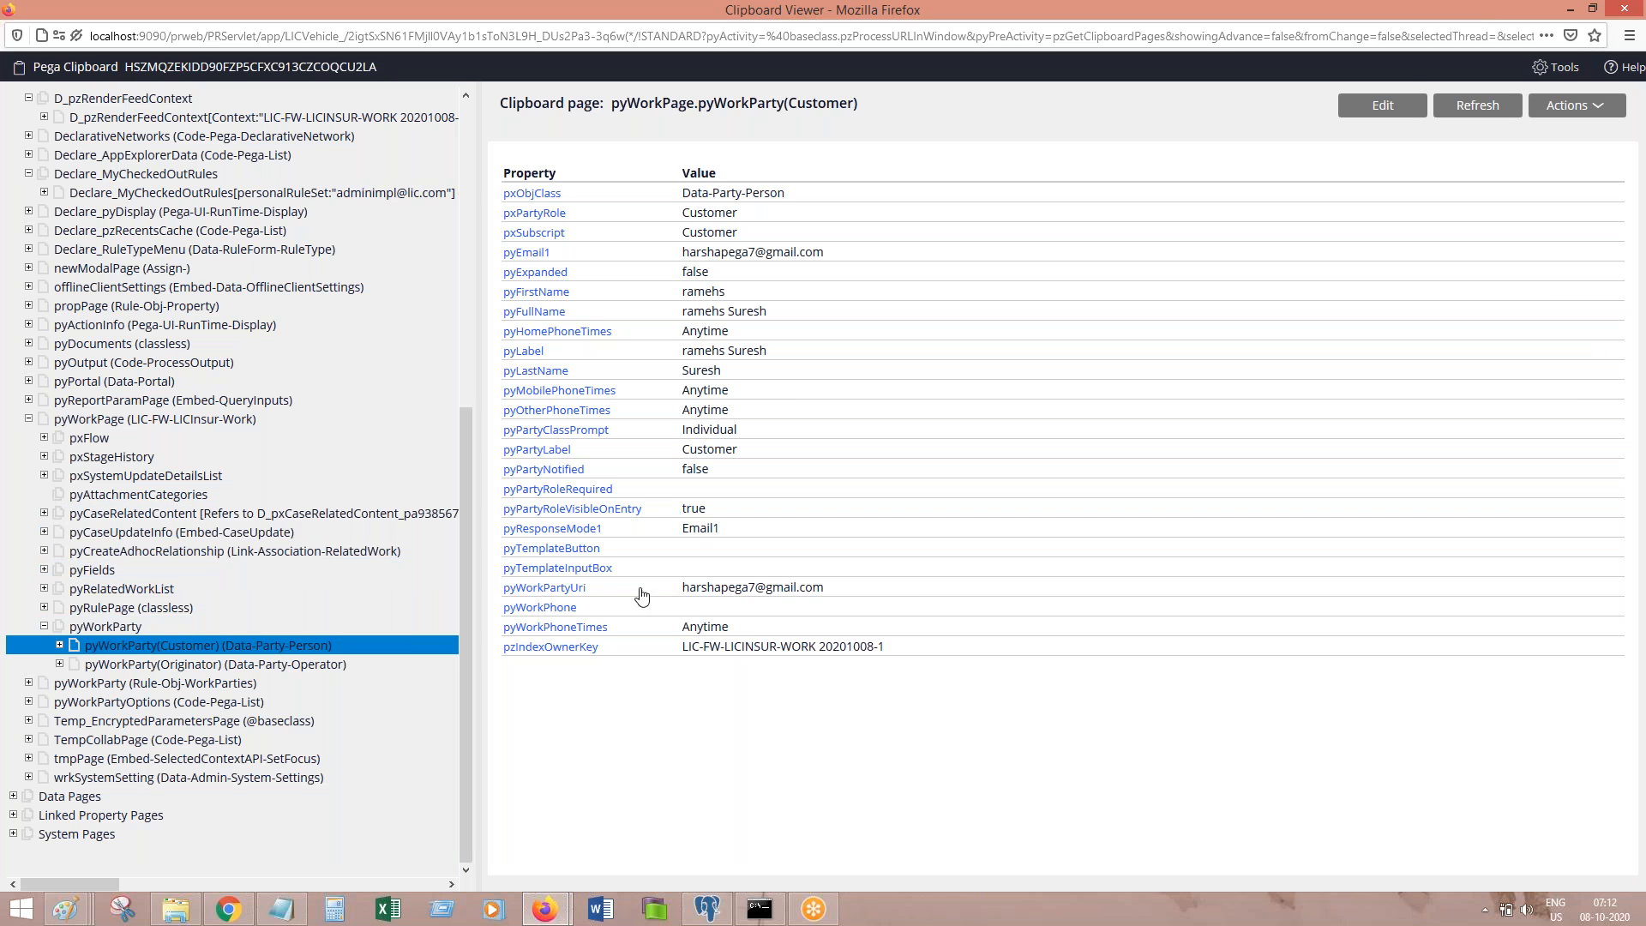
double_click(708, 591)
left_click_drag(807, 608, 846, 609)
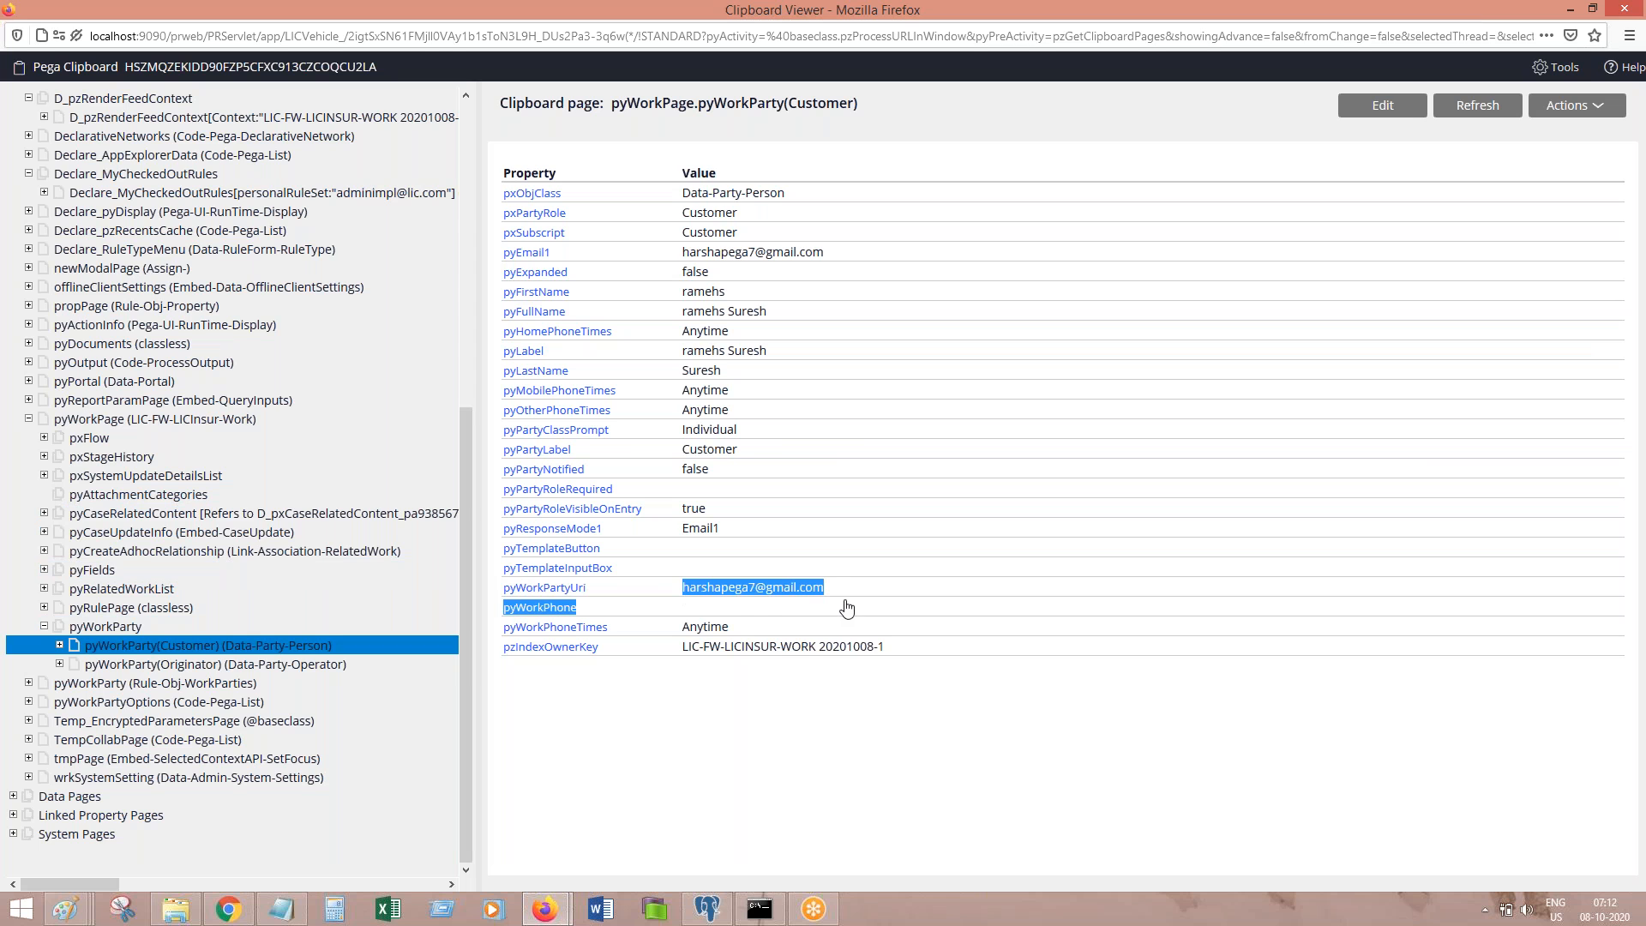
left_click(845, 600)
left_click_drag(842, 593, 653, 591)
left_click(304, 673)
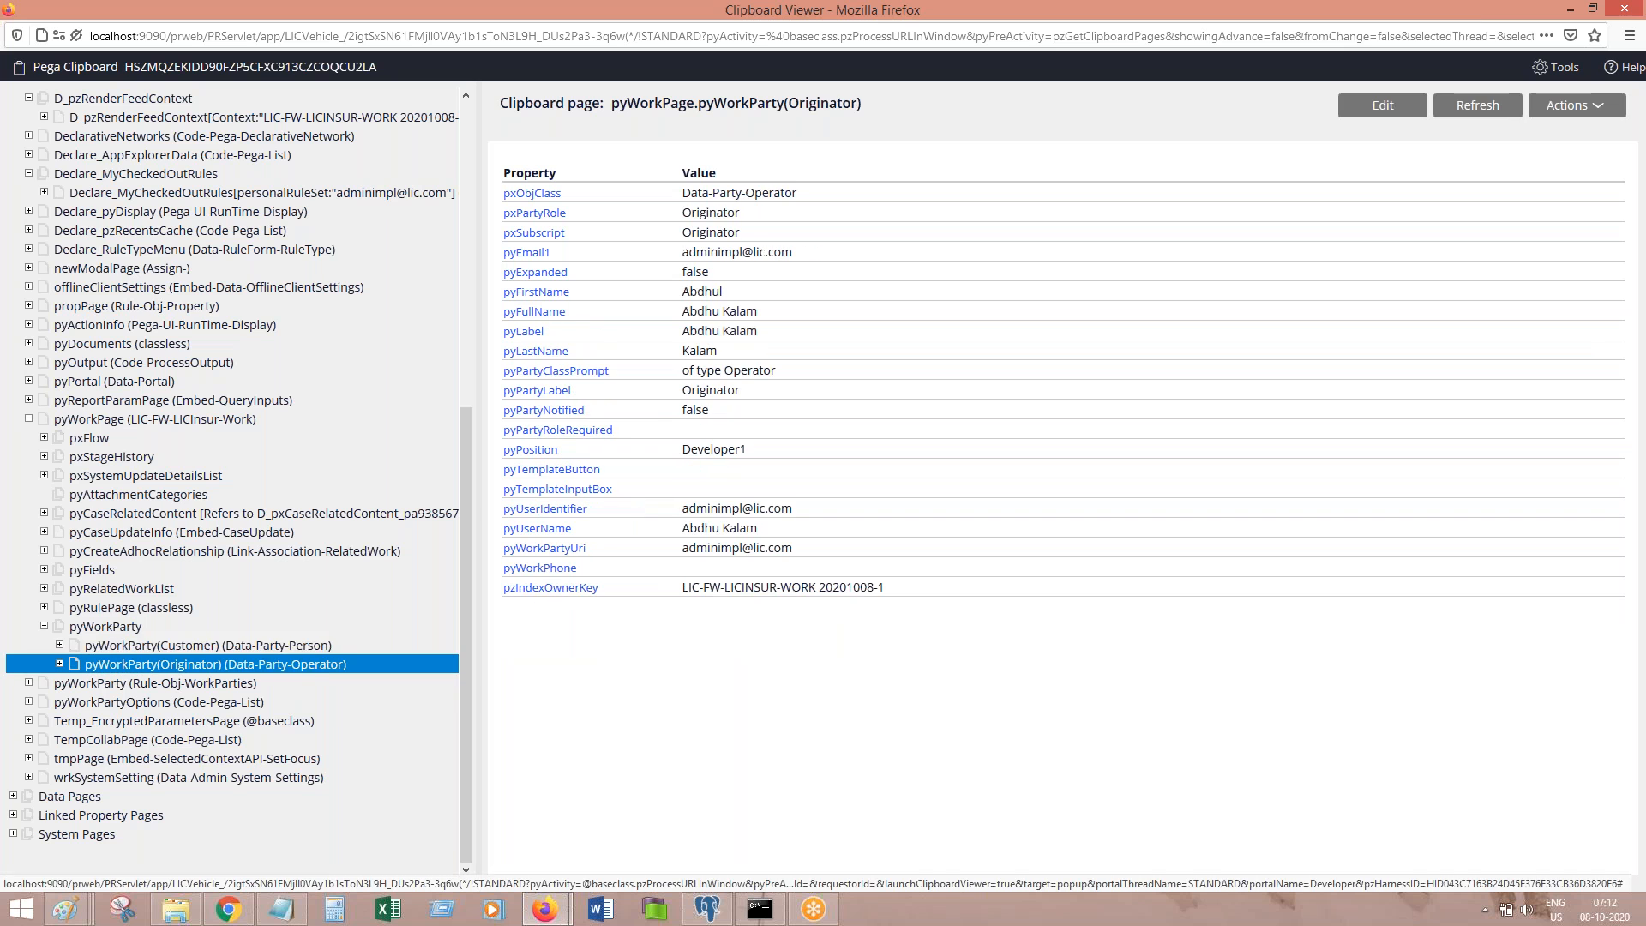
left_click_drag(682, 549, 816, 557)
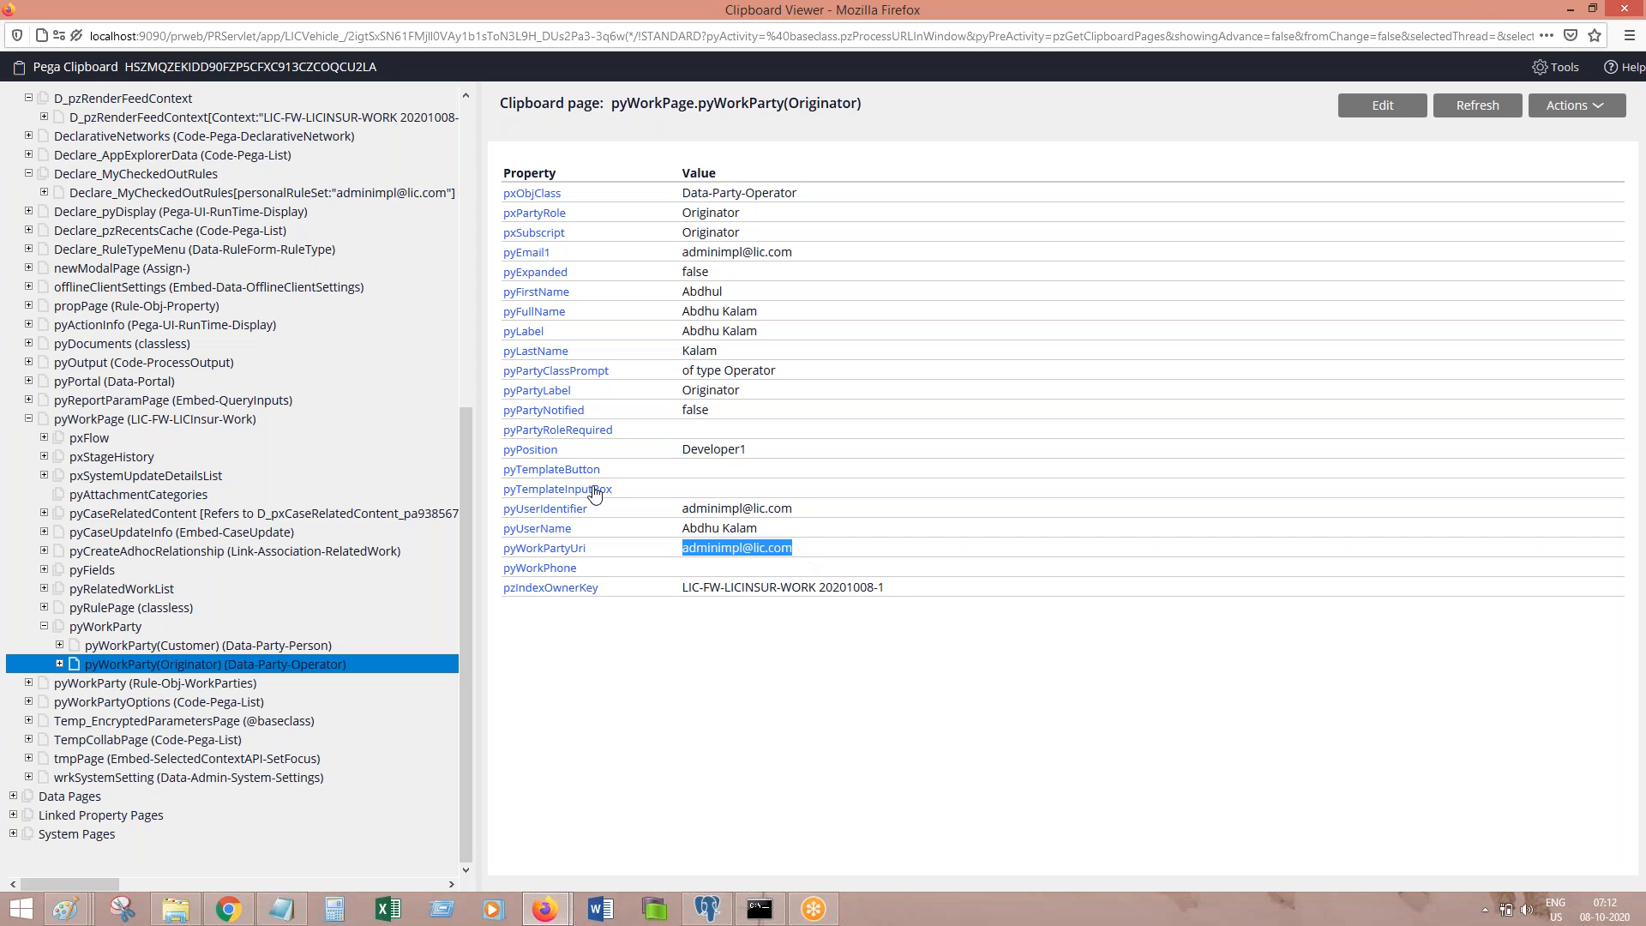
left_click_drag(684, 509, 831, 517)
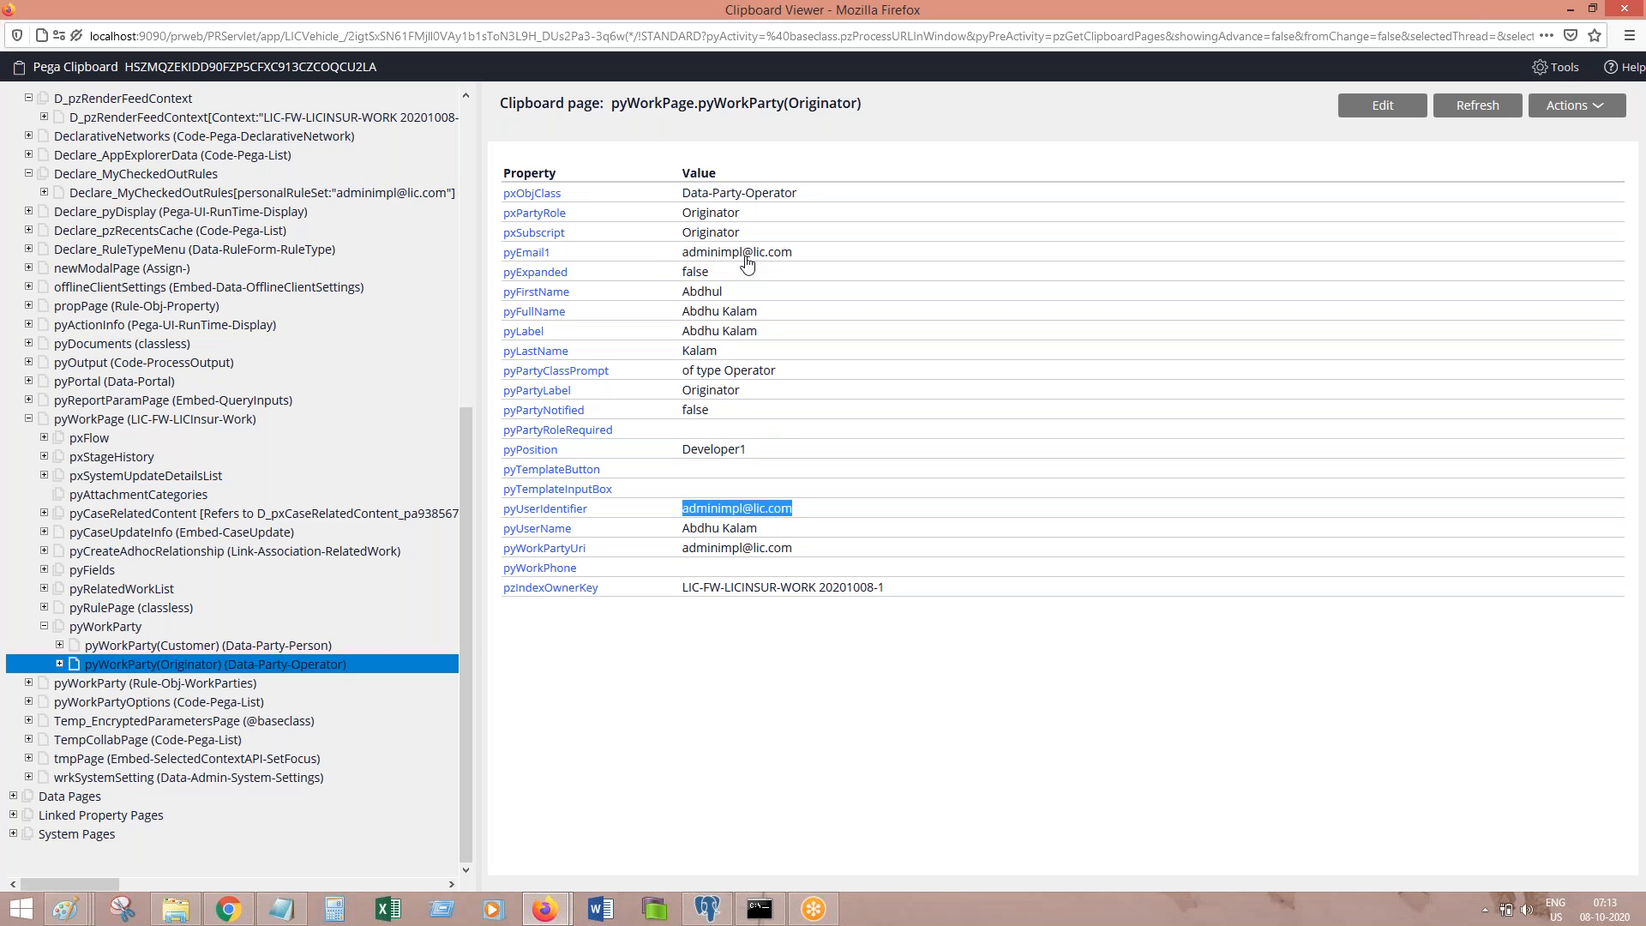
left_click(257, 644)
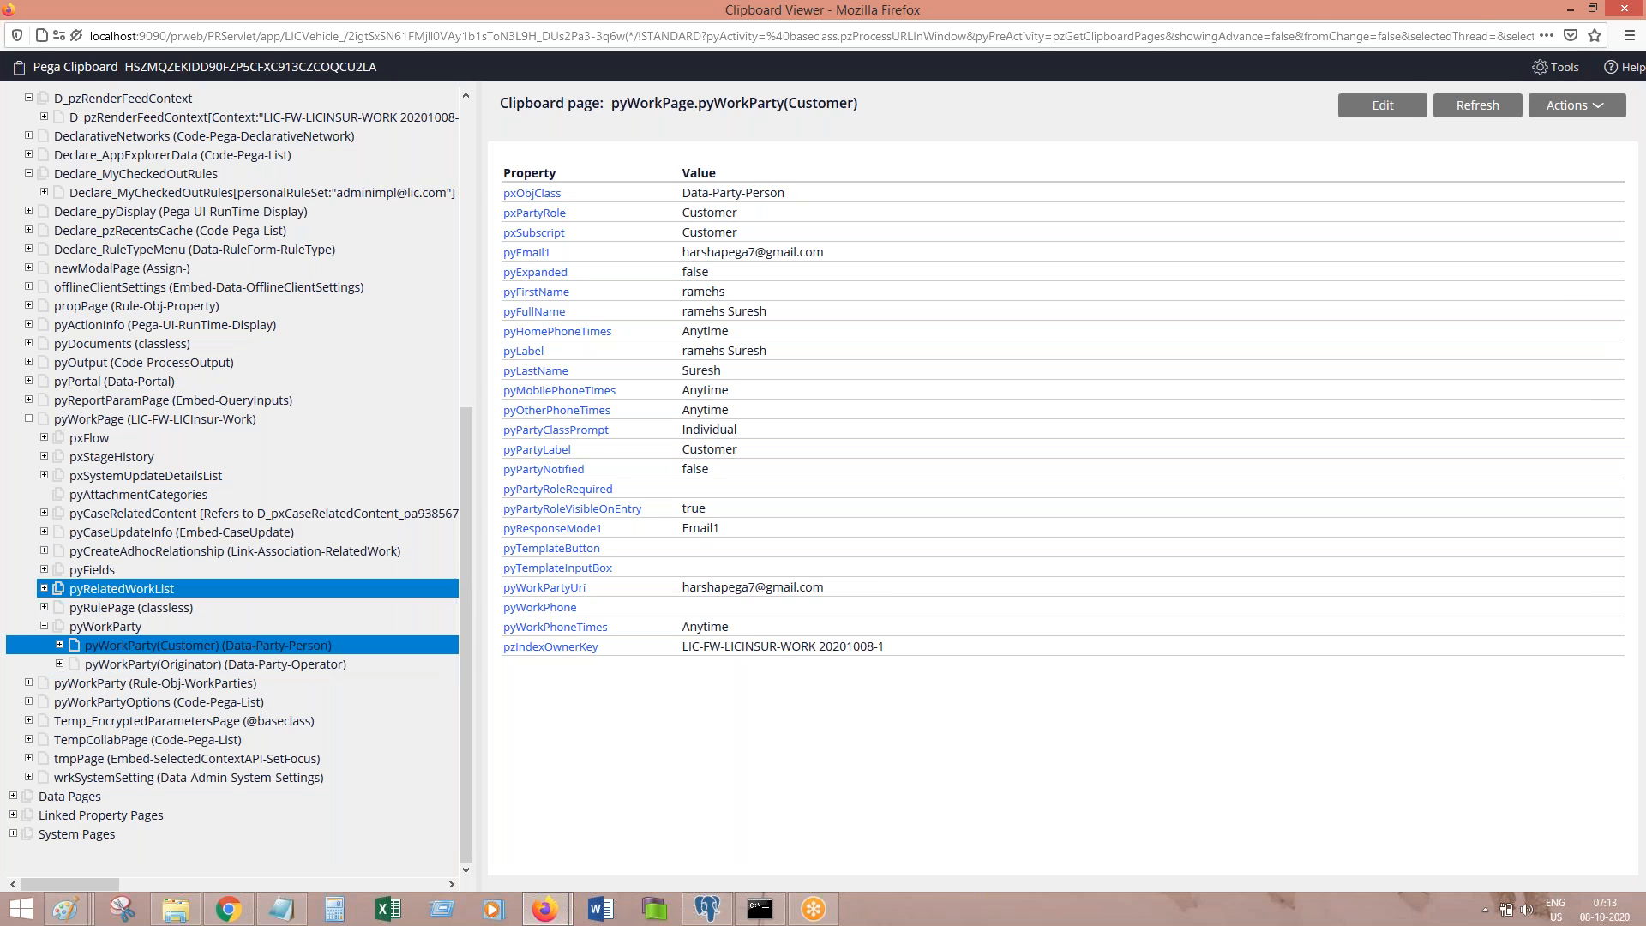
Step: Close the clipboard and look up the Data-Party class in App Explorer to list its subclasses
left_click(1625, 11)
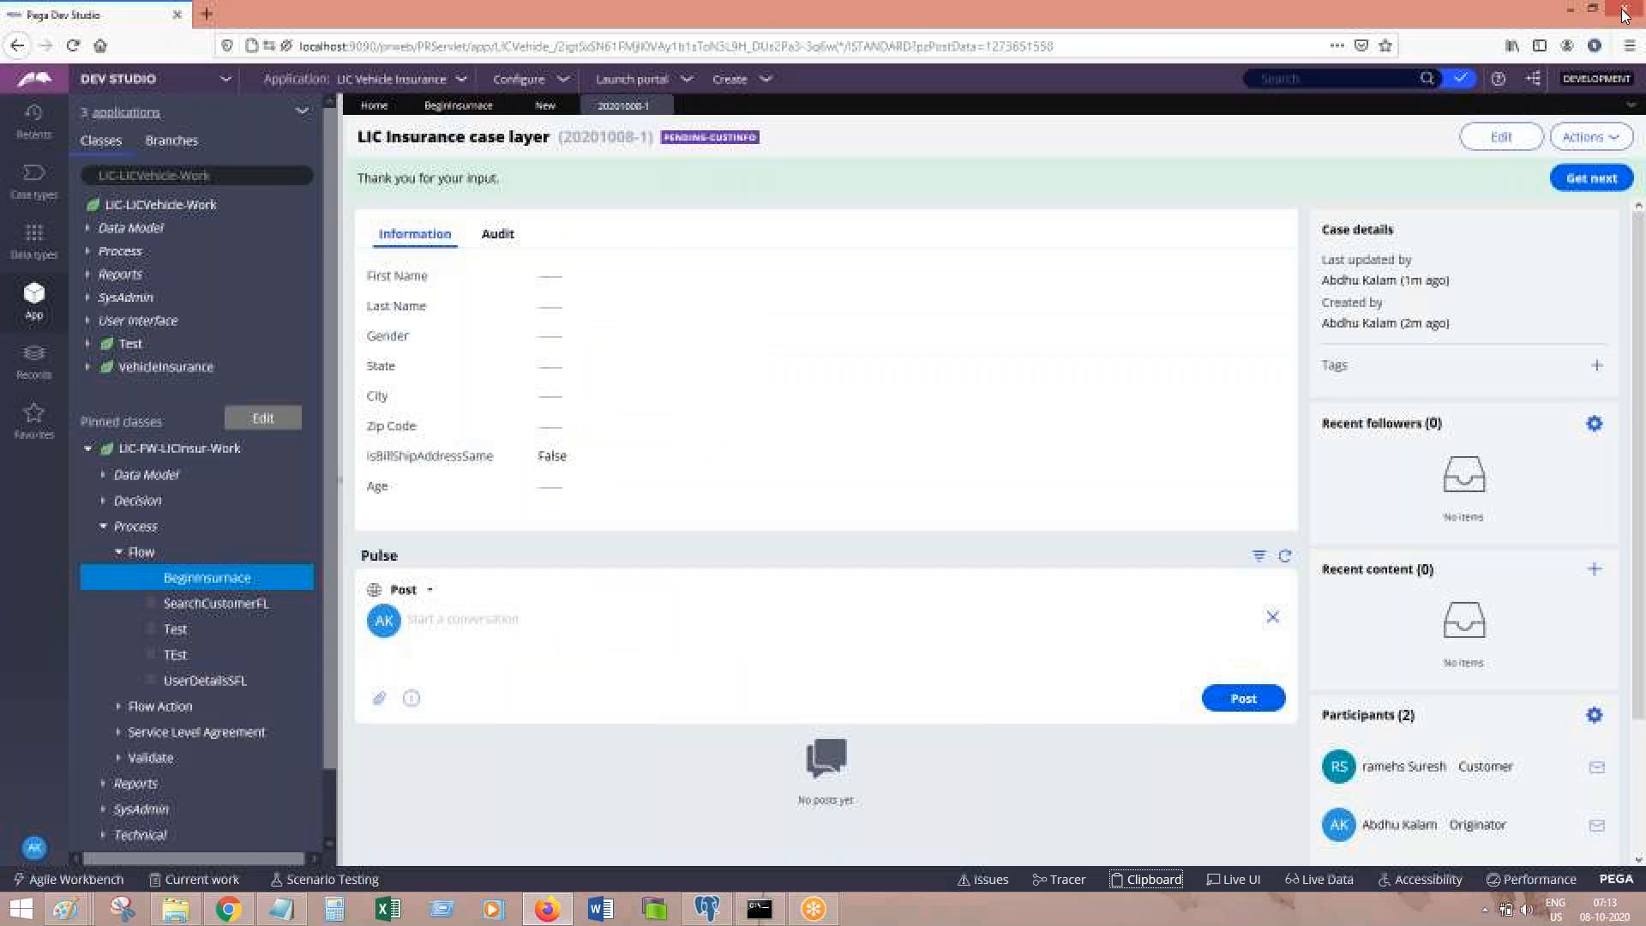
left_click(233, 173)
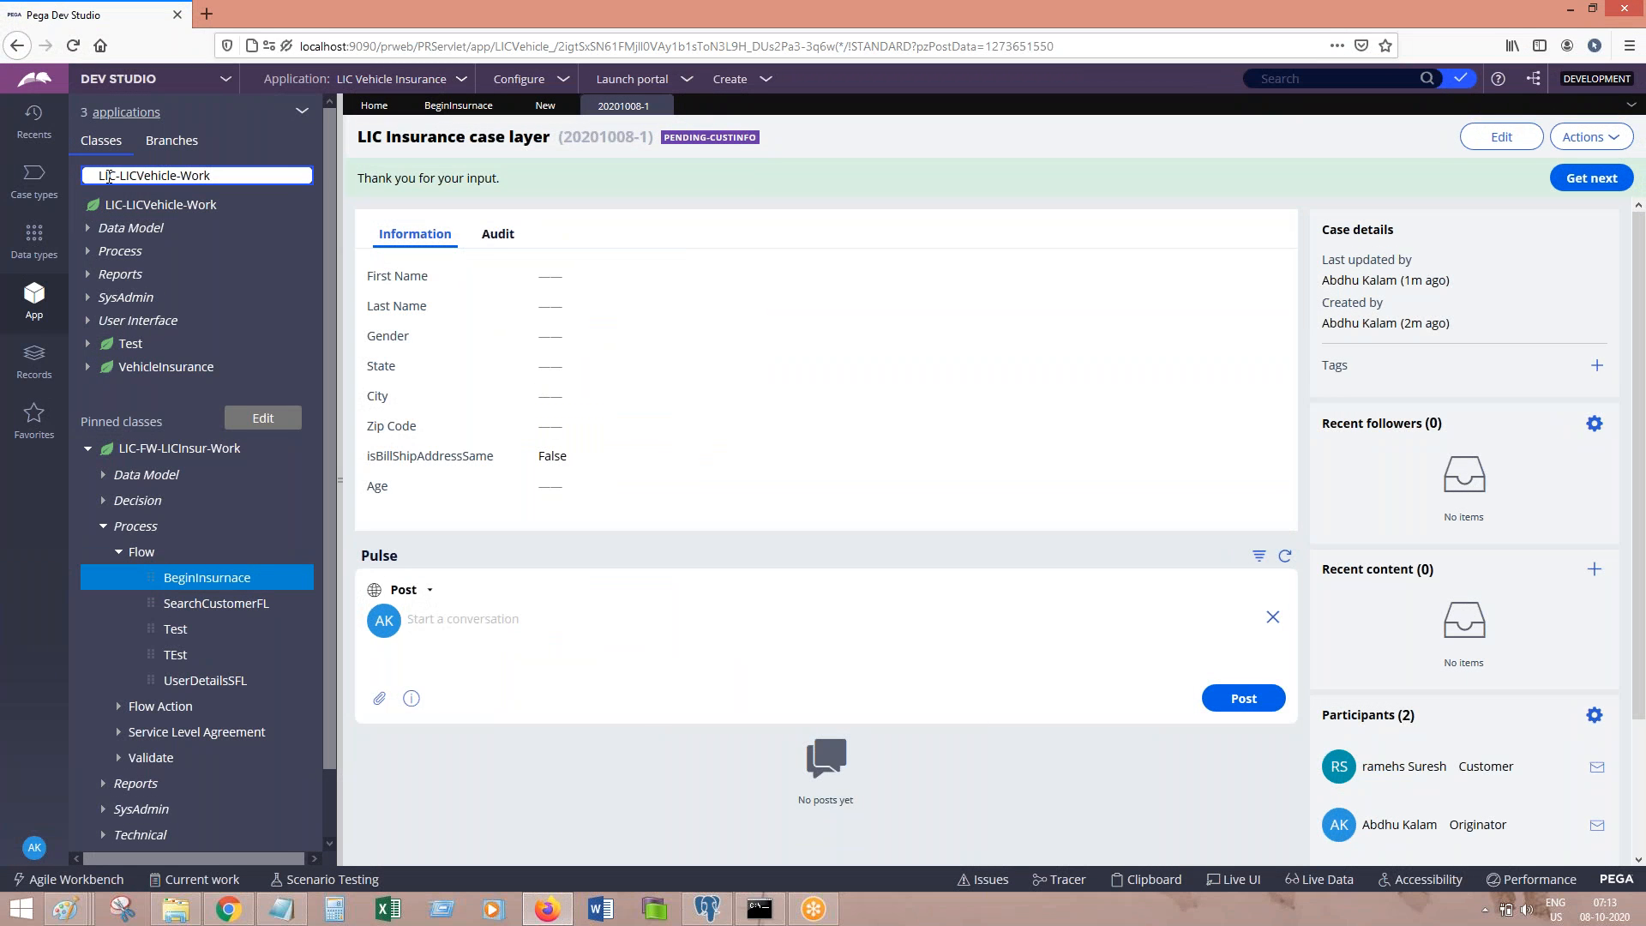
left_click_drag(98, 178, 353, 178)
type("D")
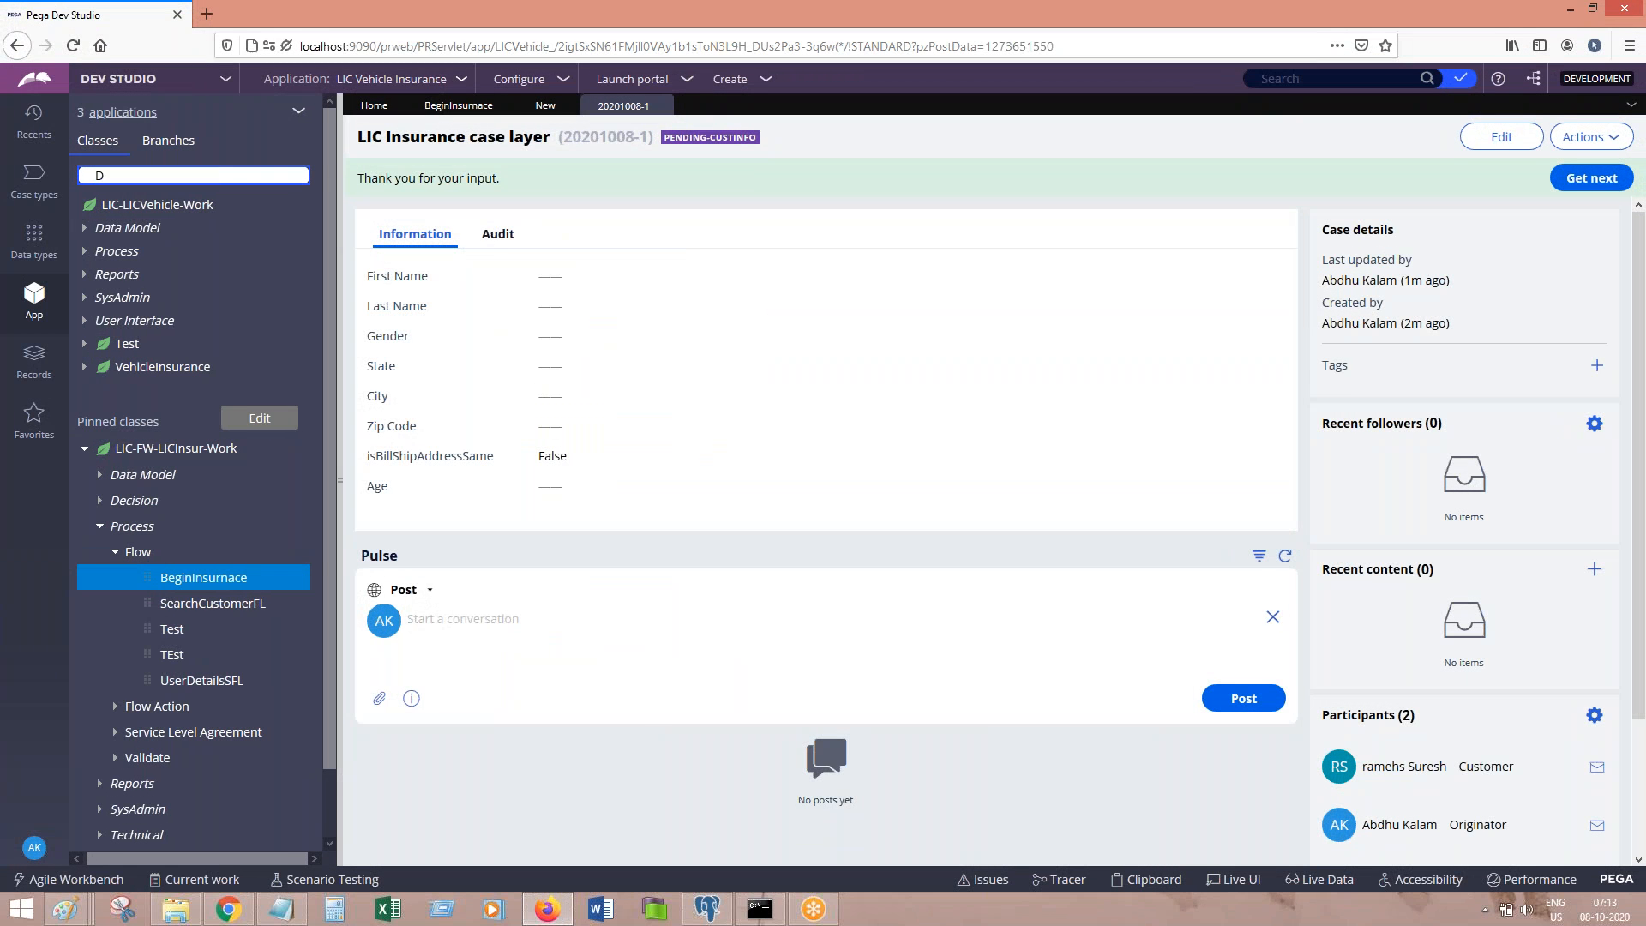
type("ata-Party")
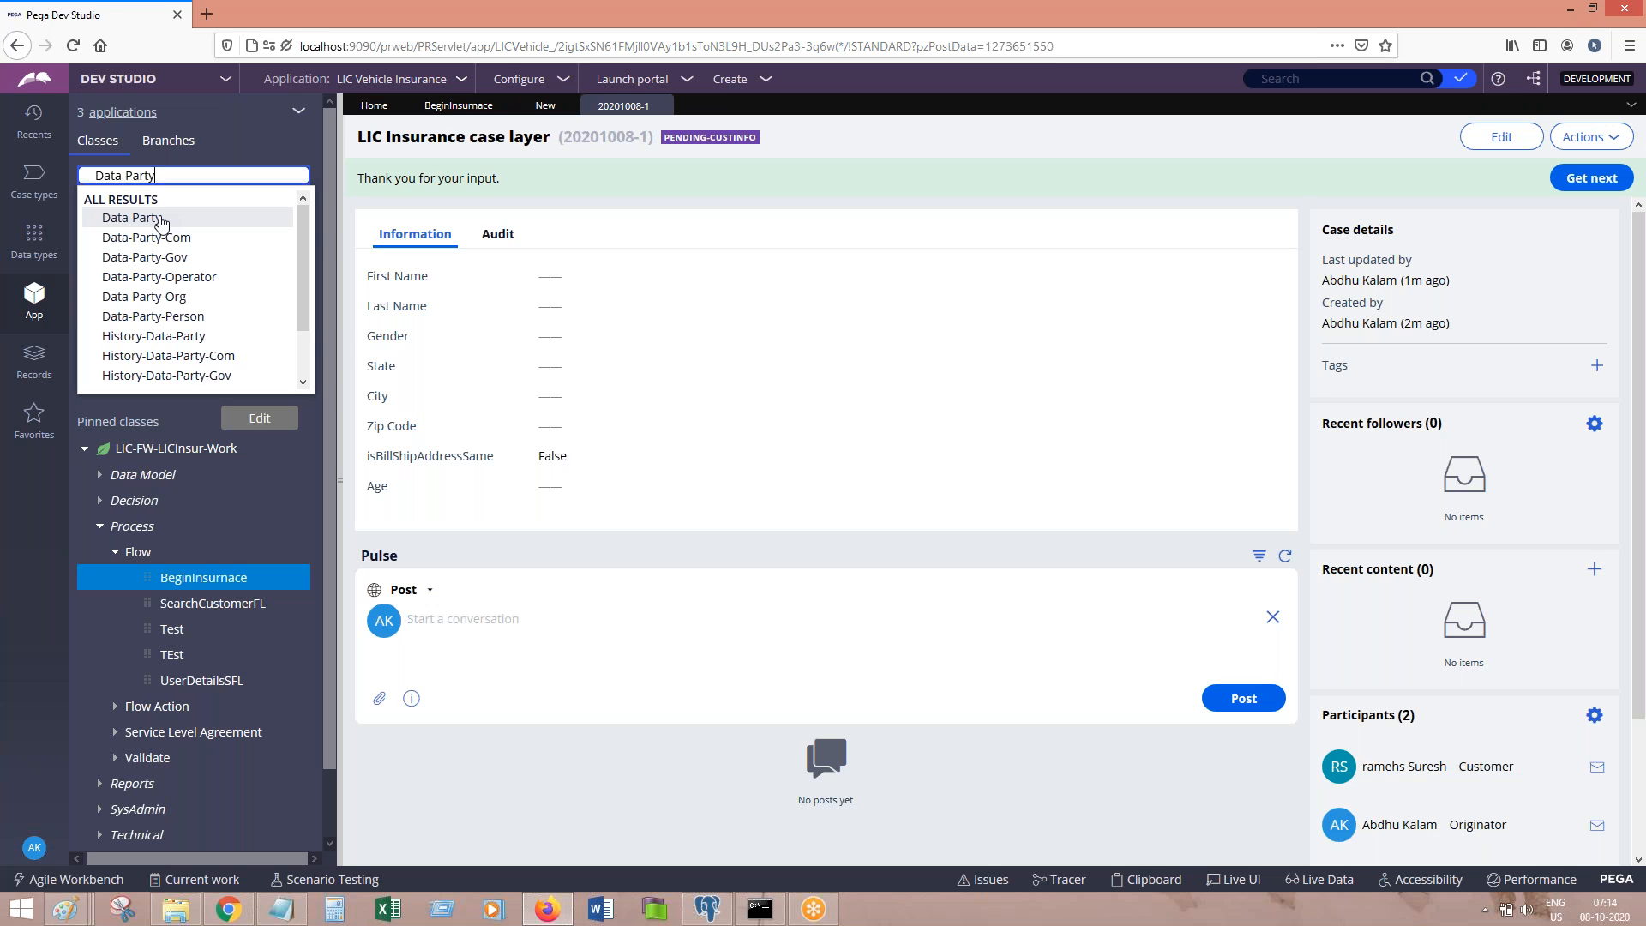
left_click(660, 242)
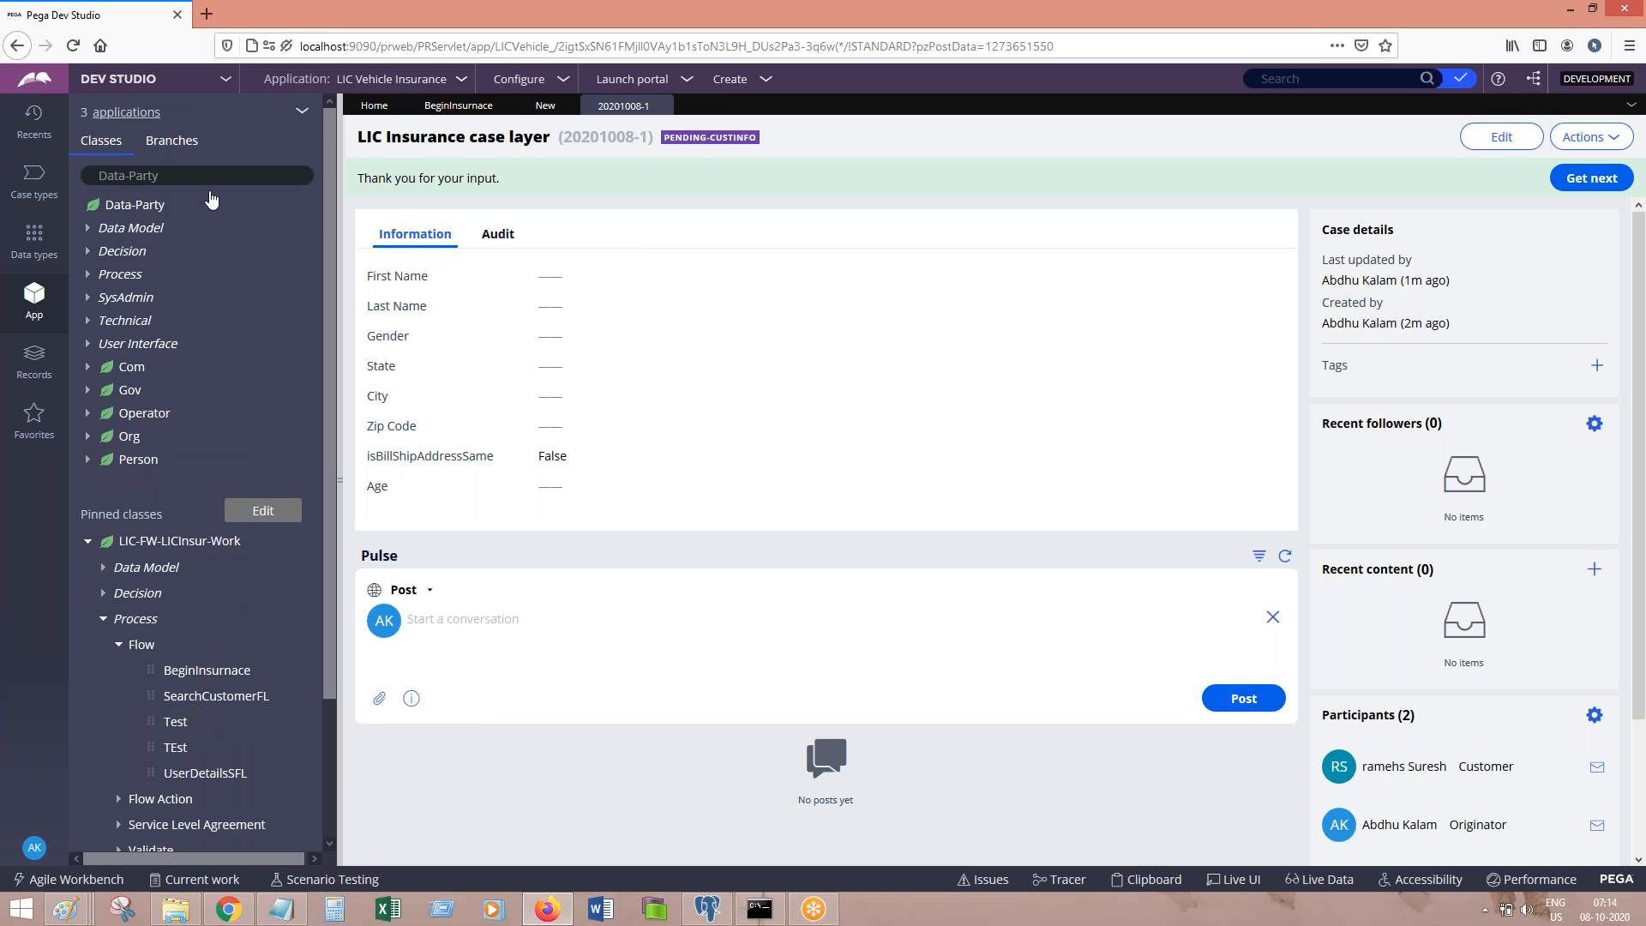
Step: Open the Default work parties rule from the BeginInsurance flow's Process settings
left_click(456, 110)
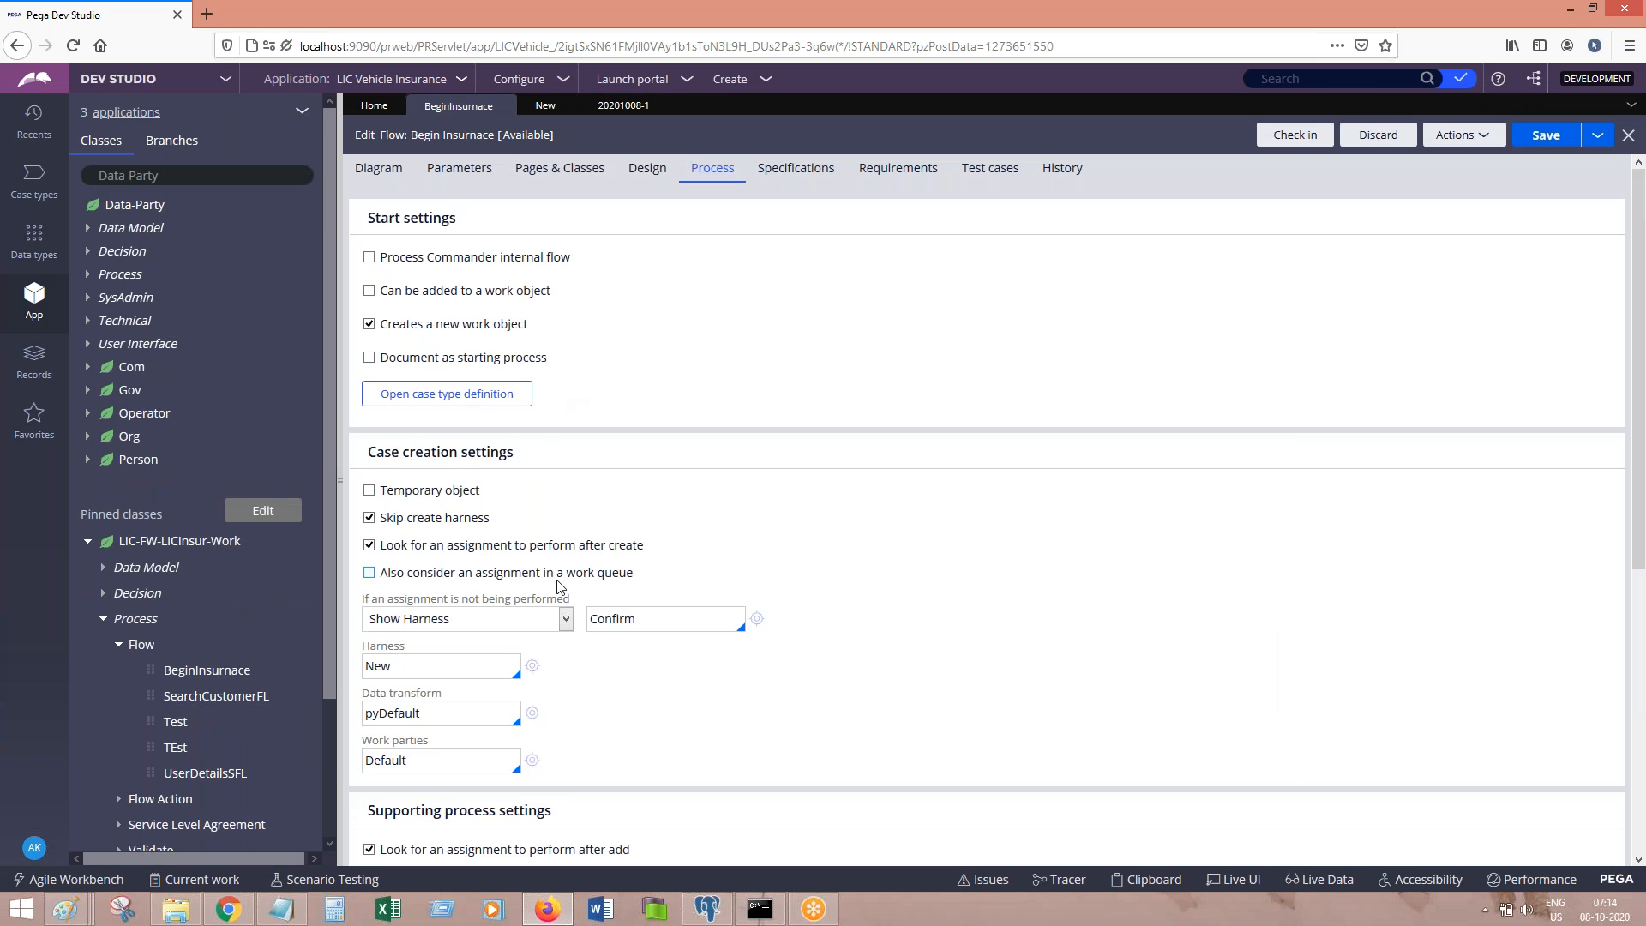
left_click(532, 761)
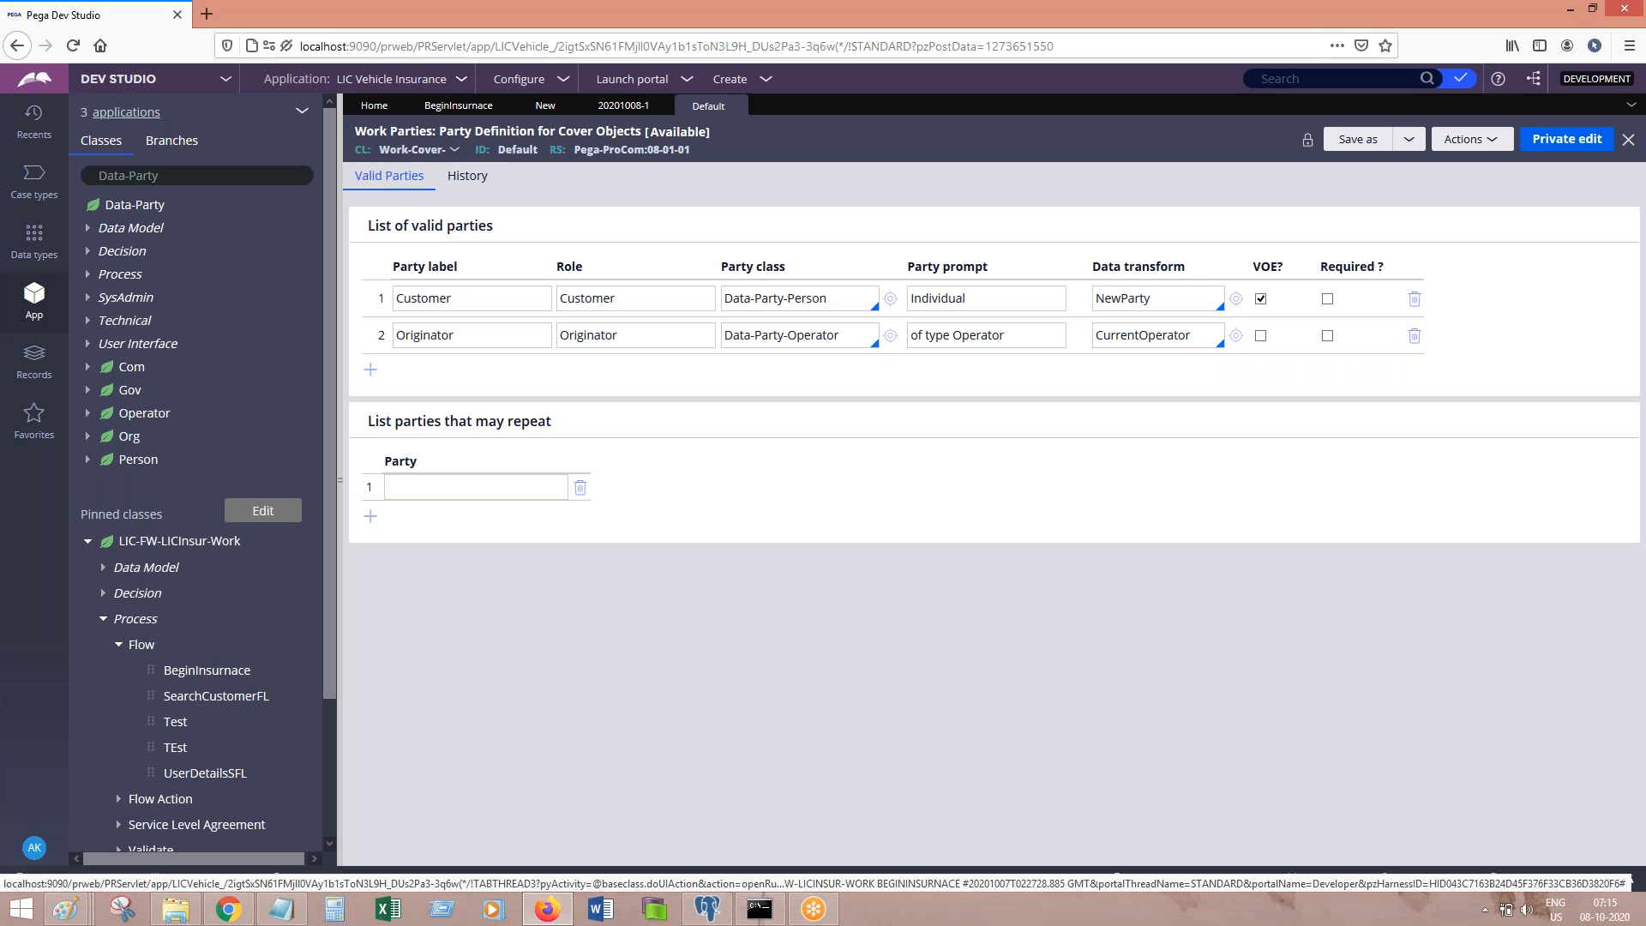
Step: Add a third valid party named Analyst with the role Analyst
left_click(370, 369)
type("Analyst")
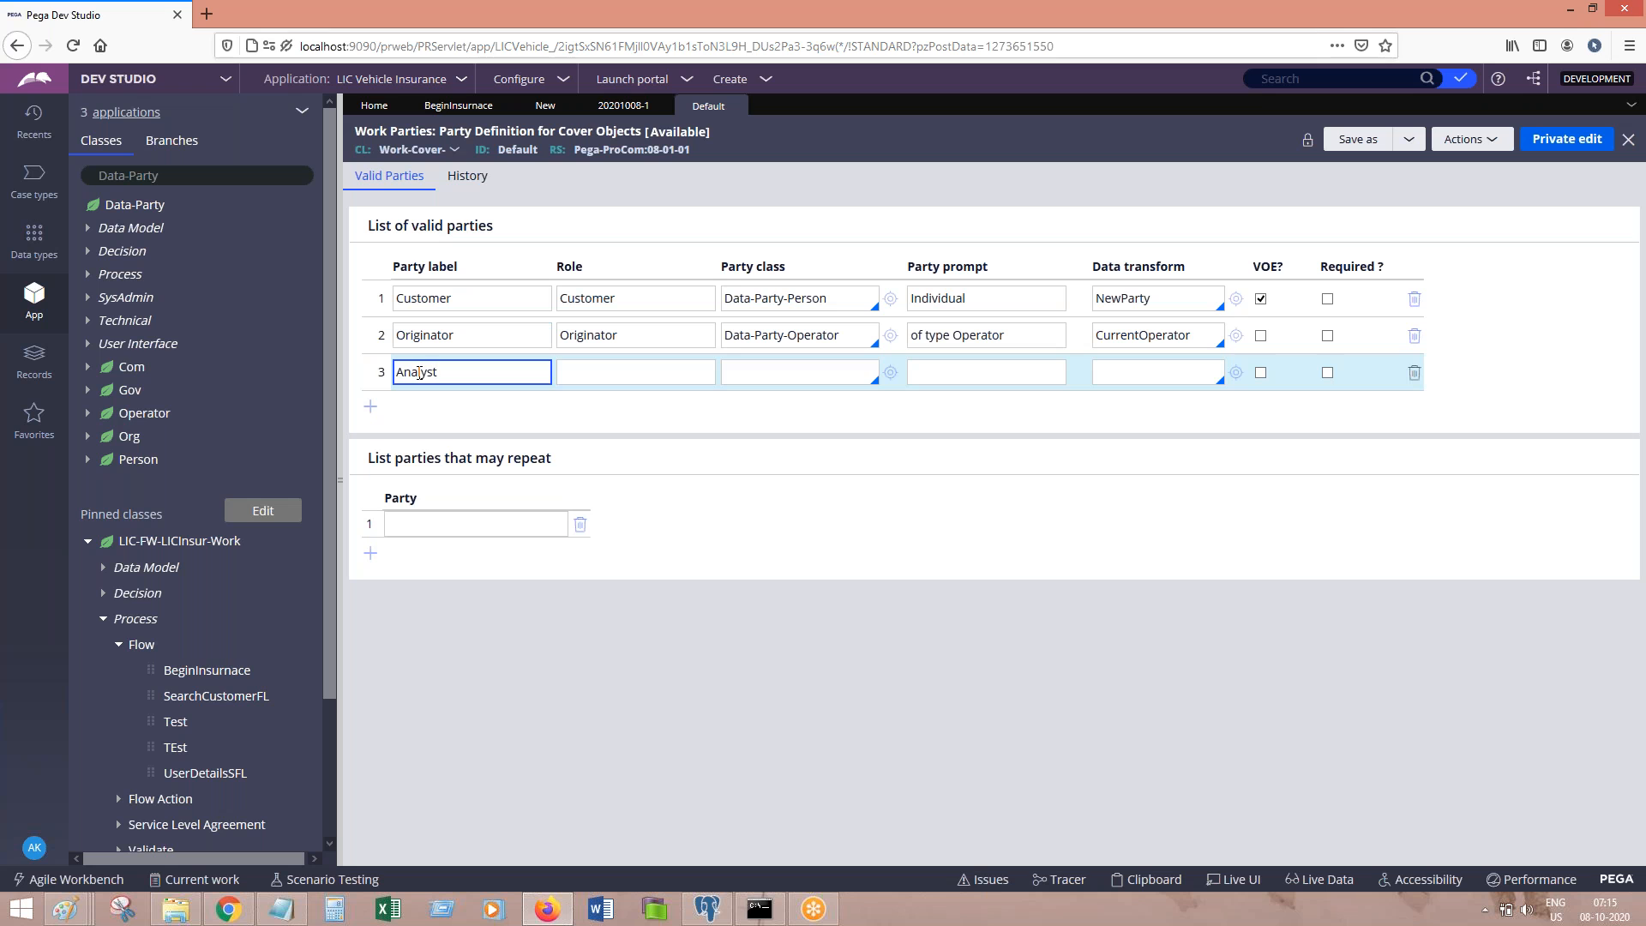
key("Tab")
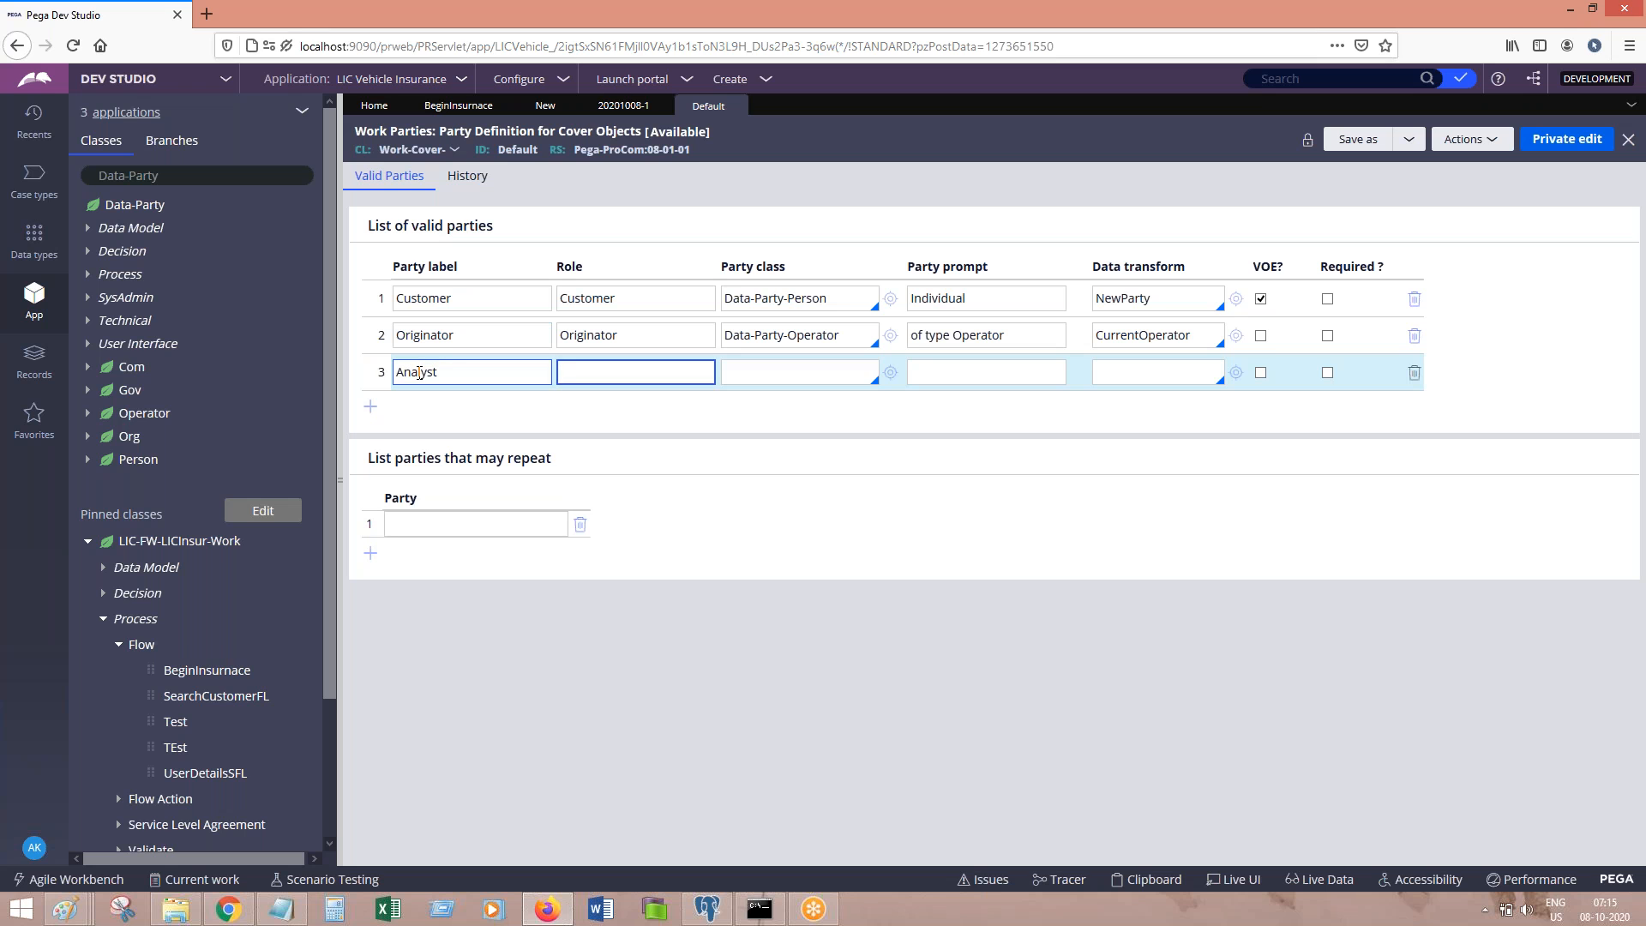
double_click(457, 375)
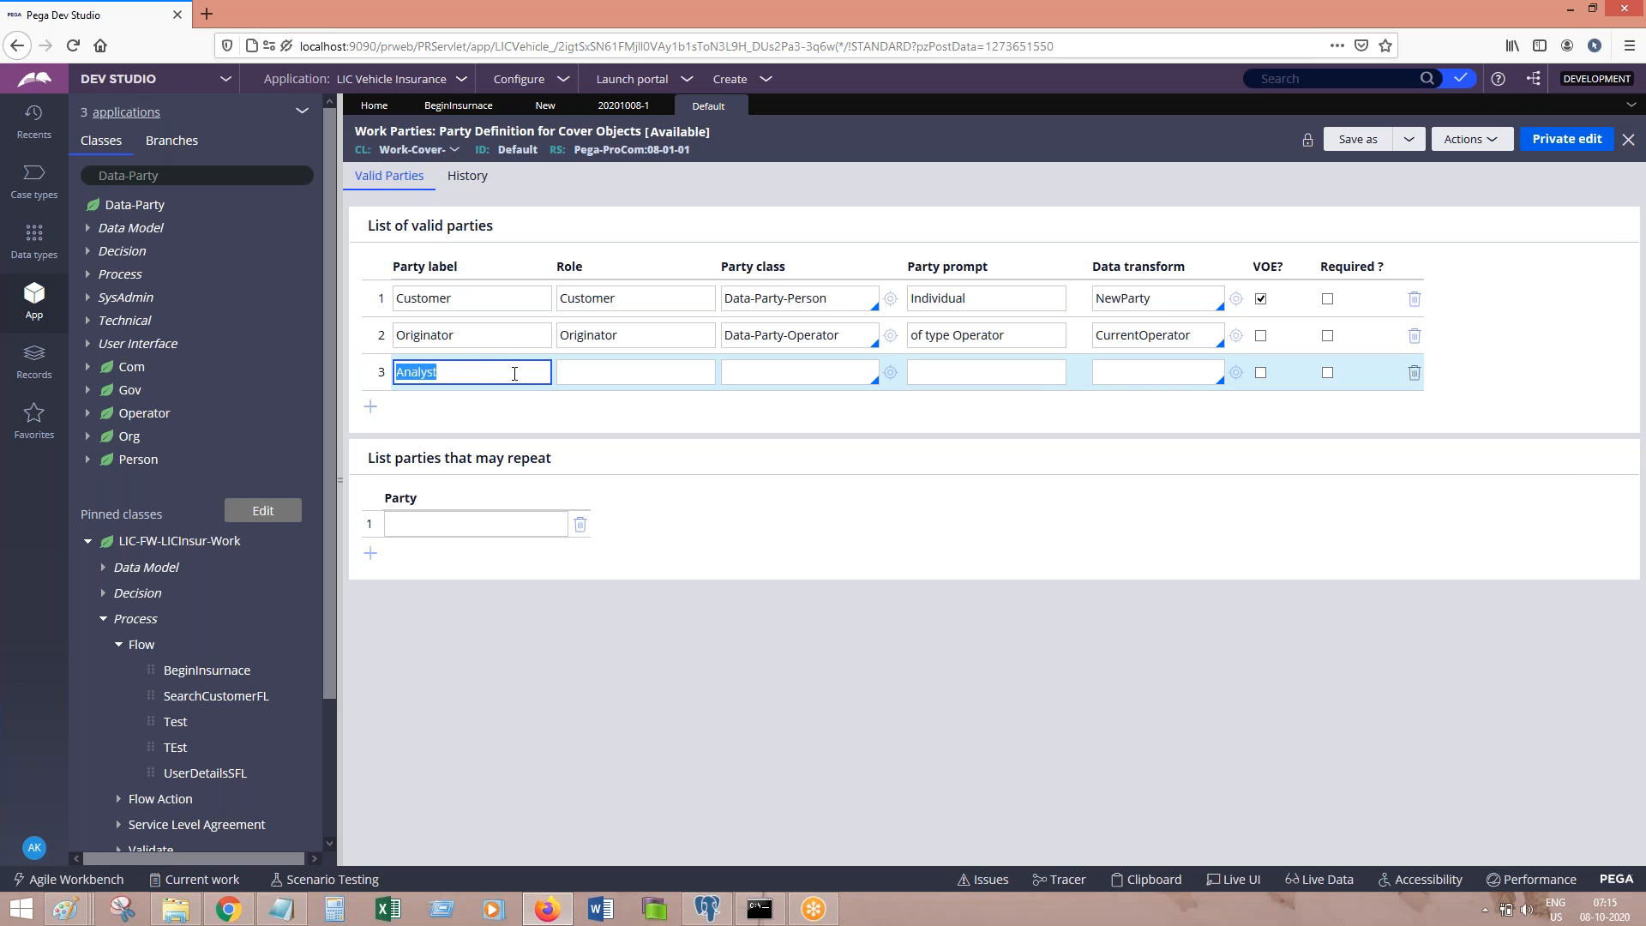
key("ctrl+c")
left_click(598, 373)
key("ctrl+v")
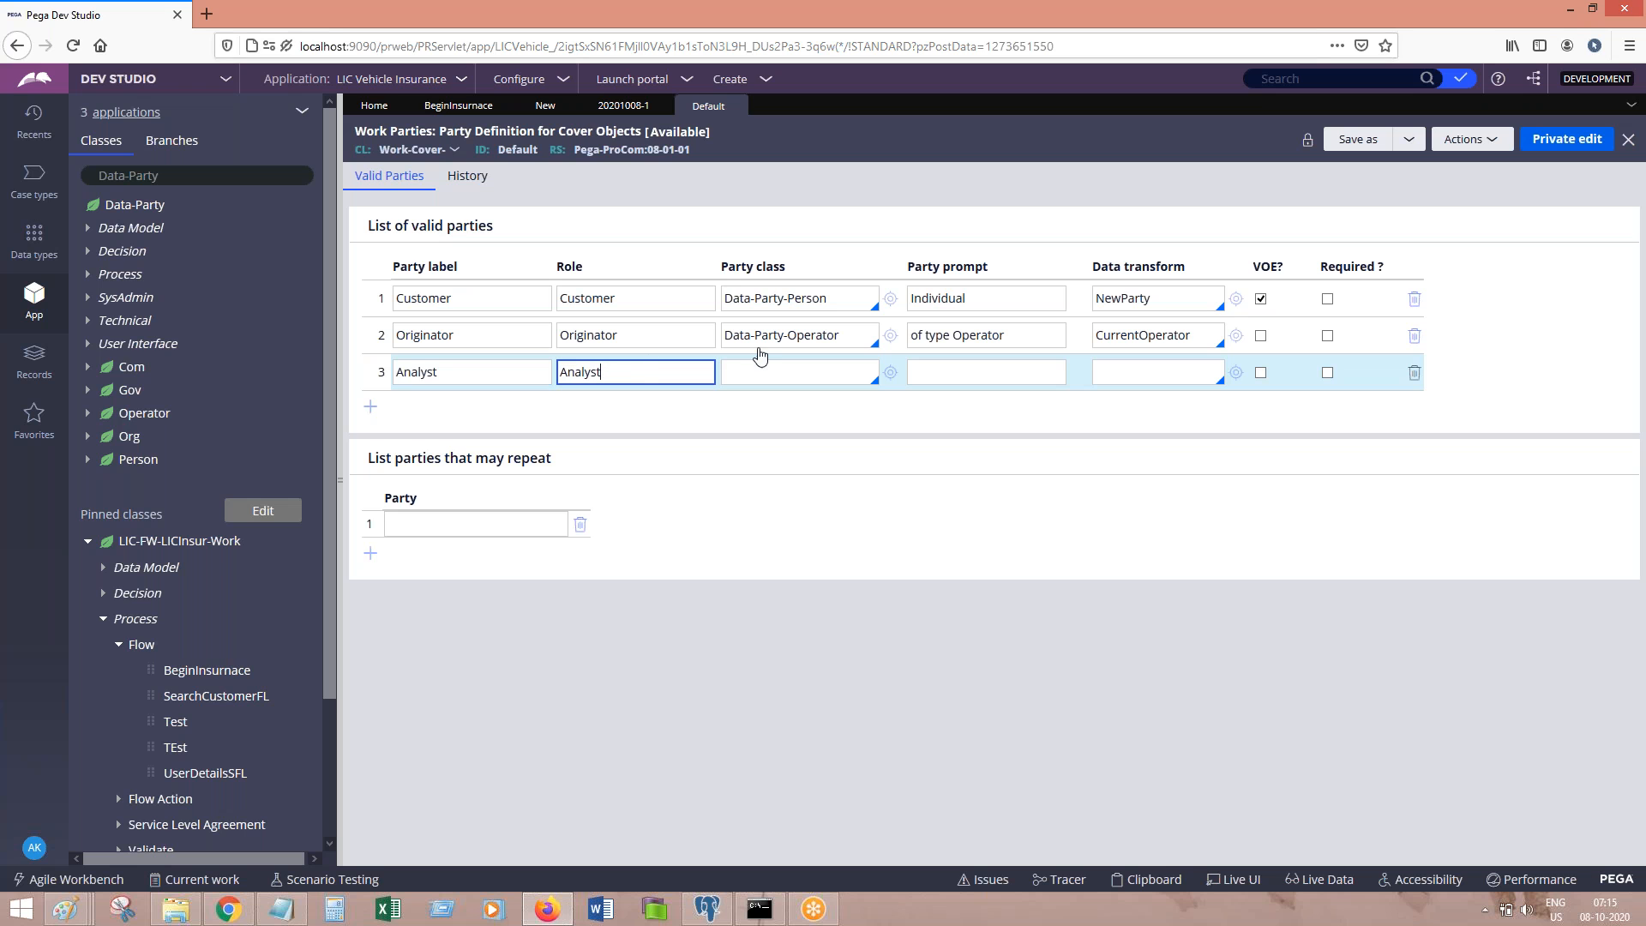
Step: Give the Analyst party the class Data-Party-Operator and the prompt Operator
left_click_drag(832, 338, 674, 321)
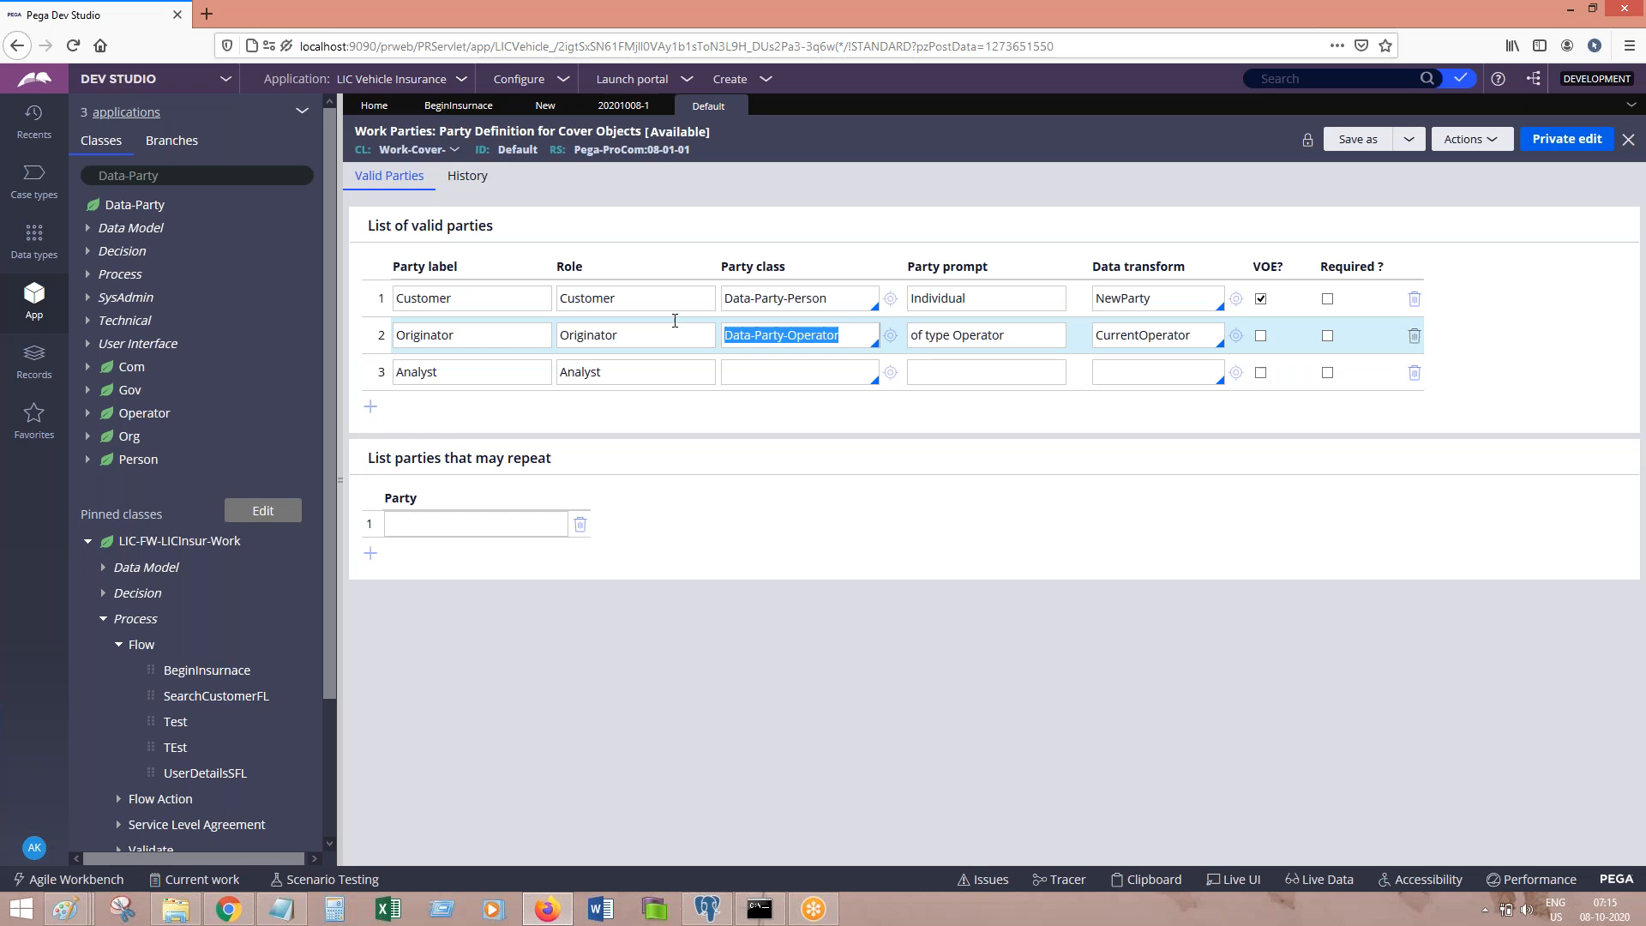
left_click(757, 371)
key("ctrl+v")
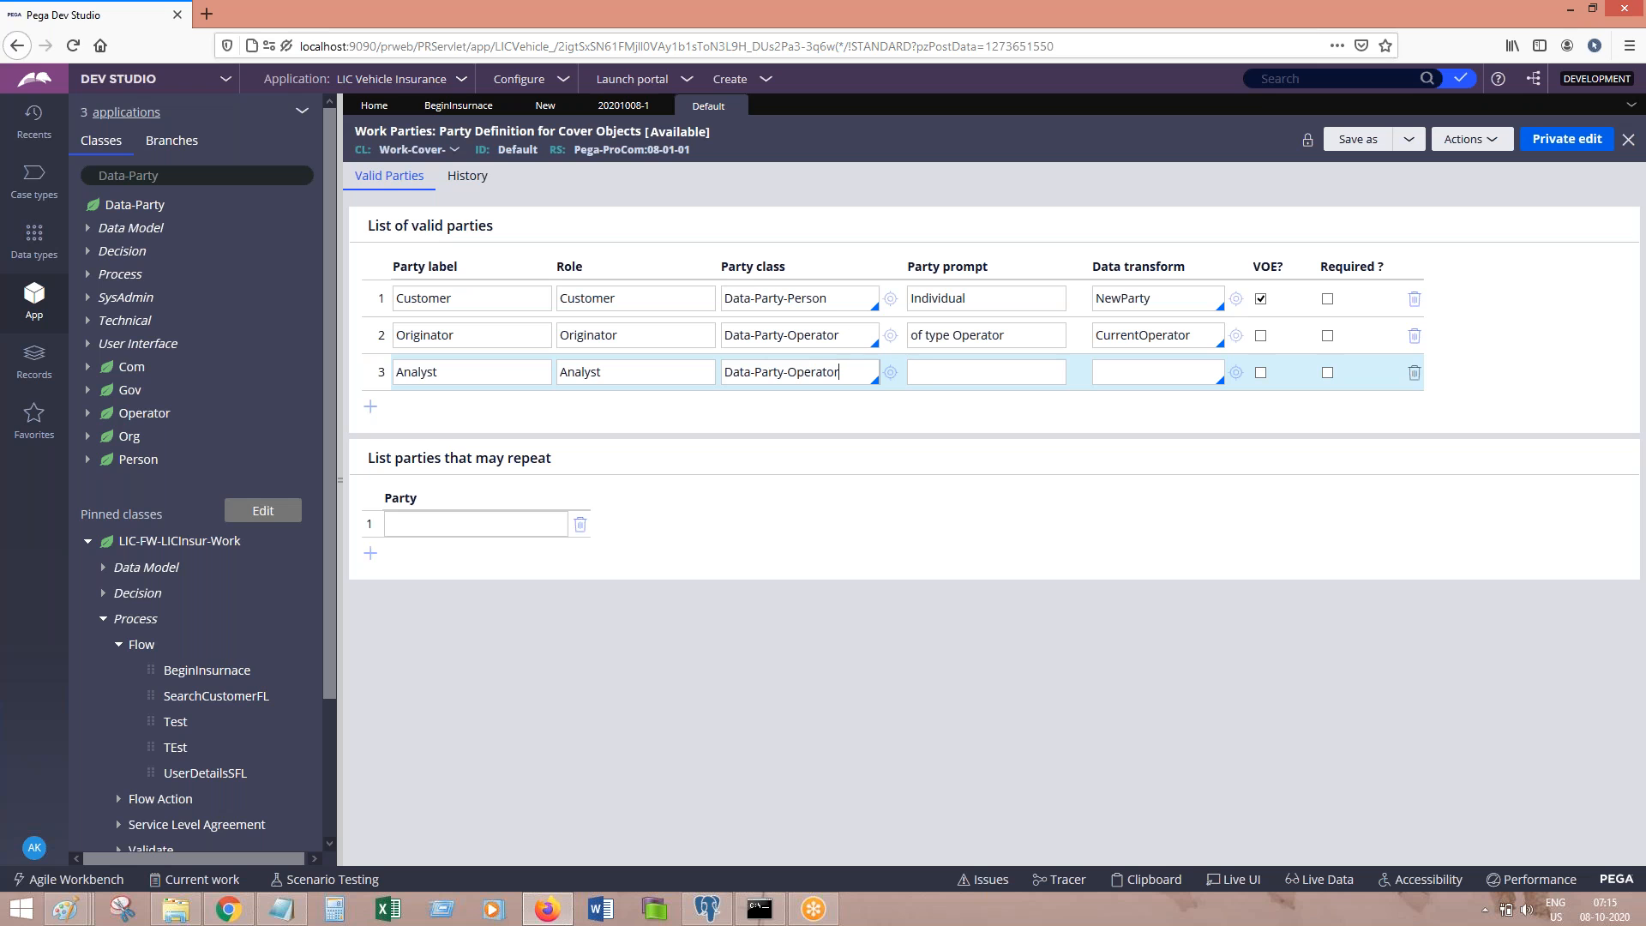
left_click(985, 372)
type("Operator")
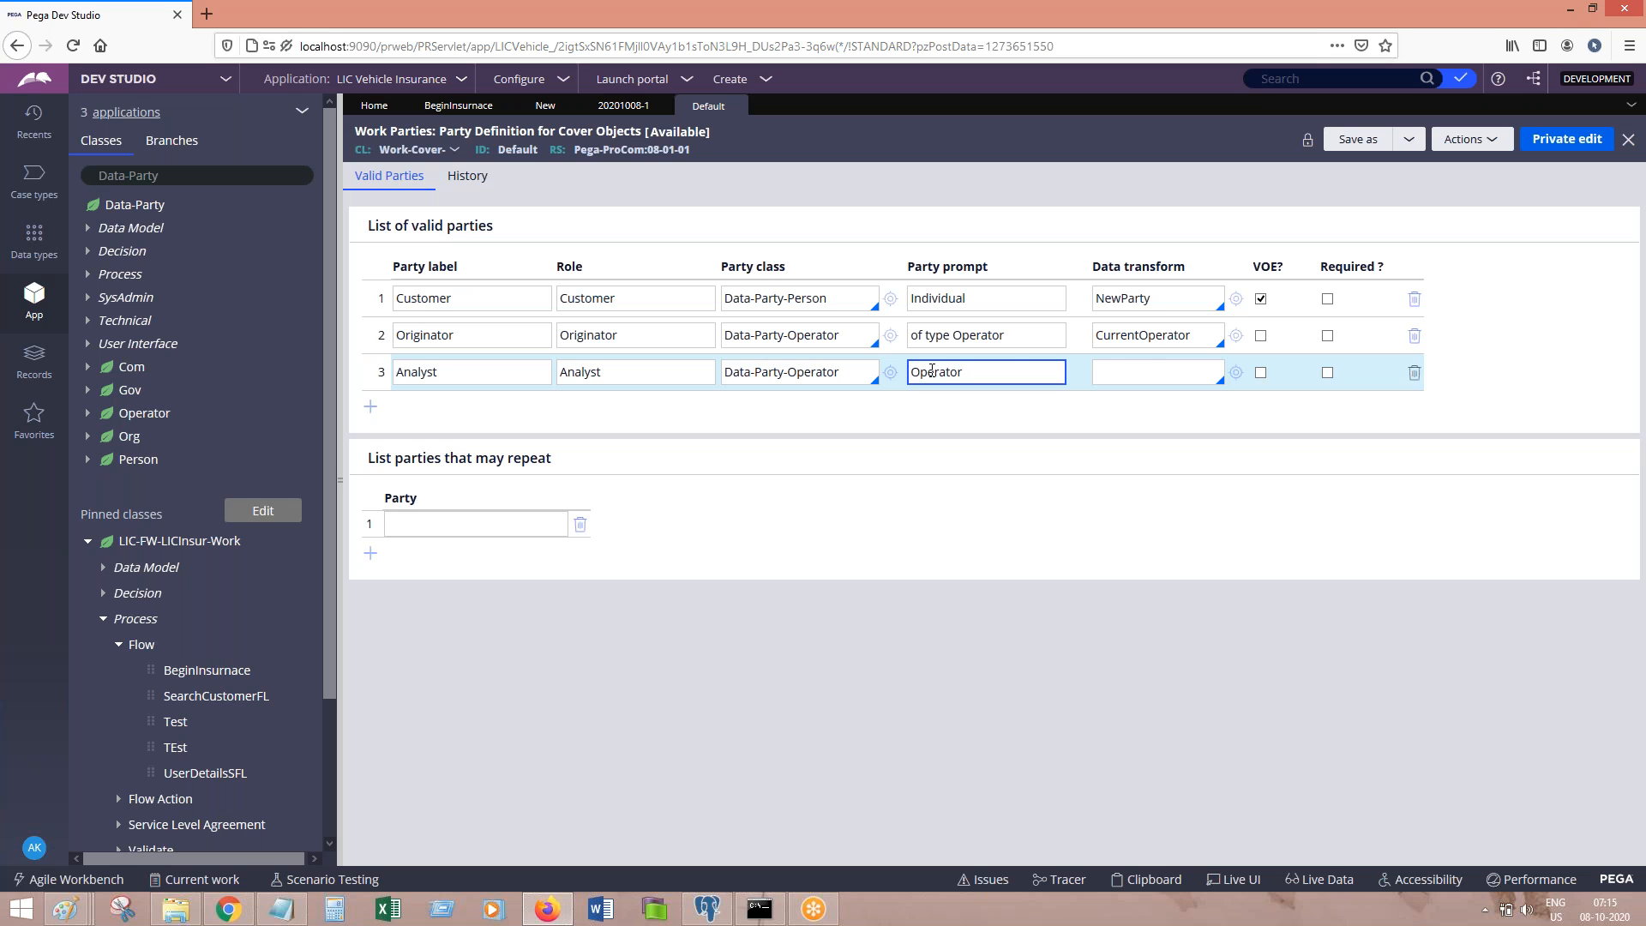
left_click(1140, 374)
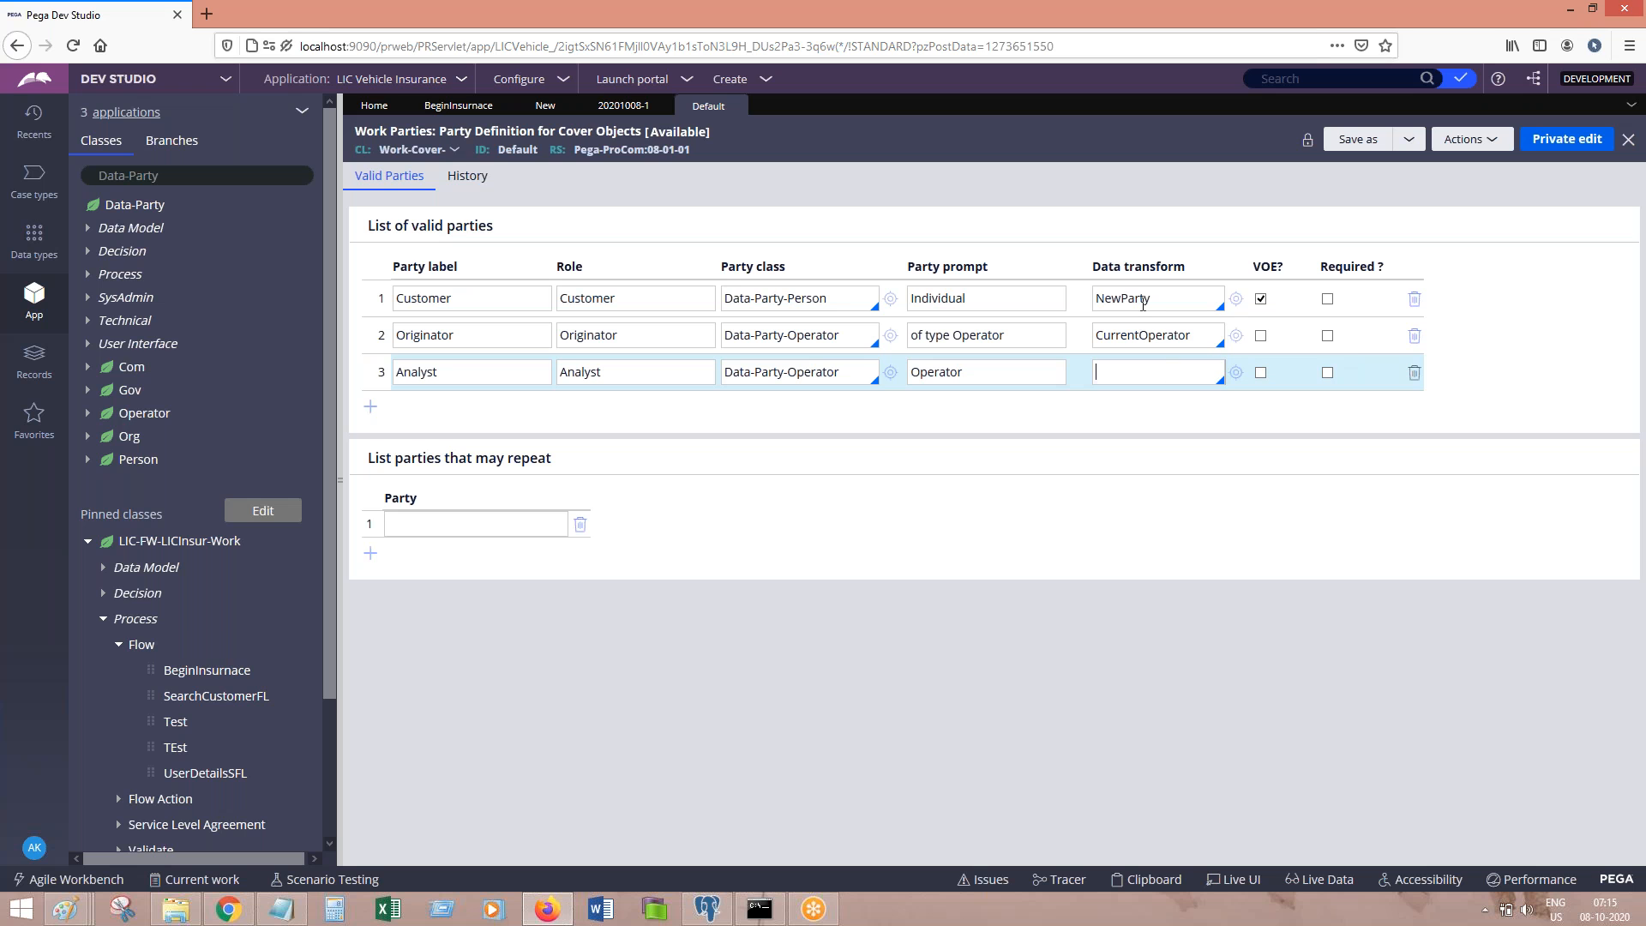
double_click(1173, 336)
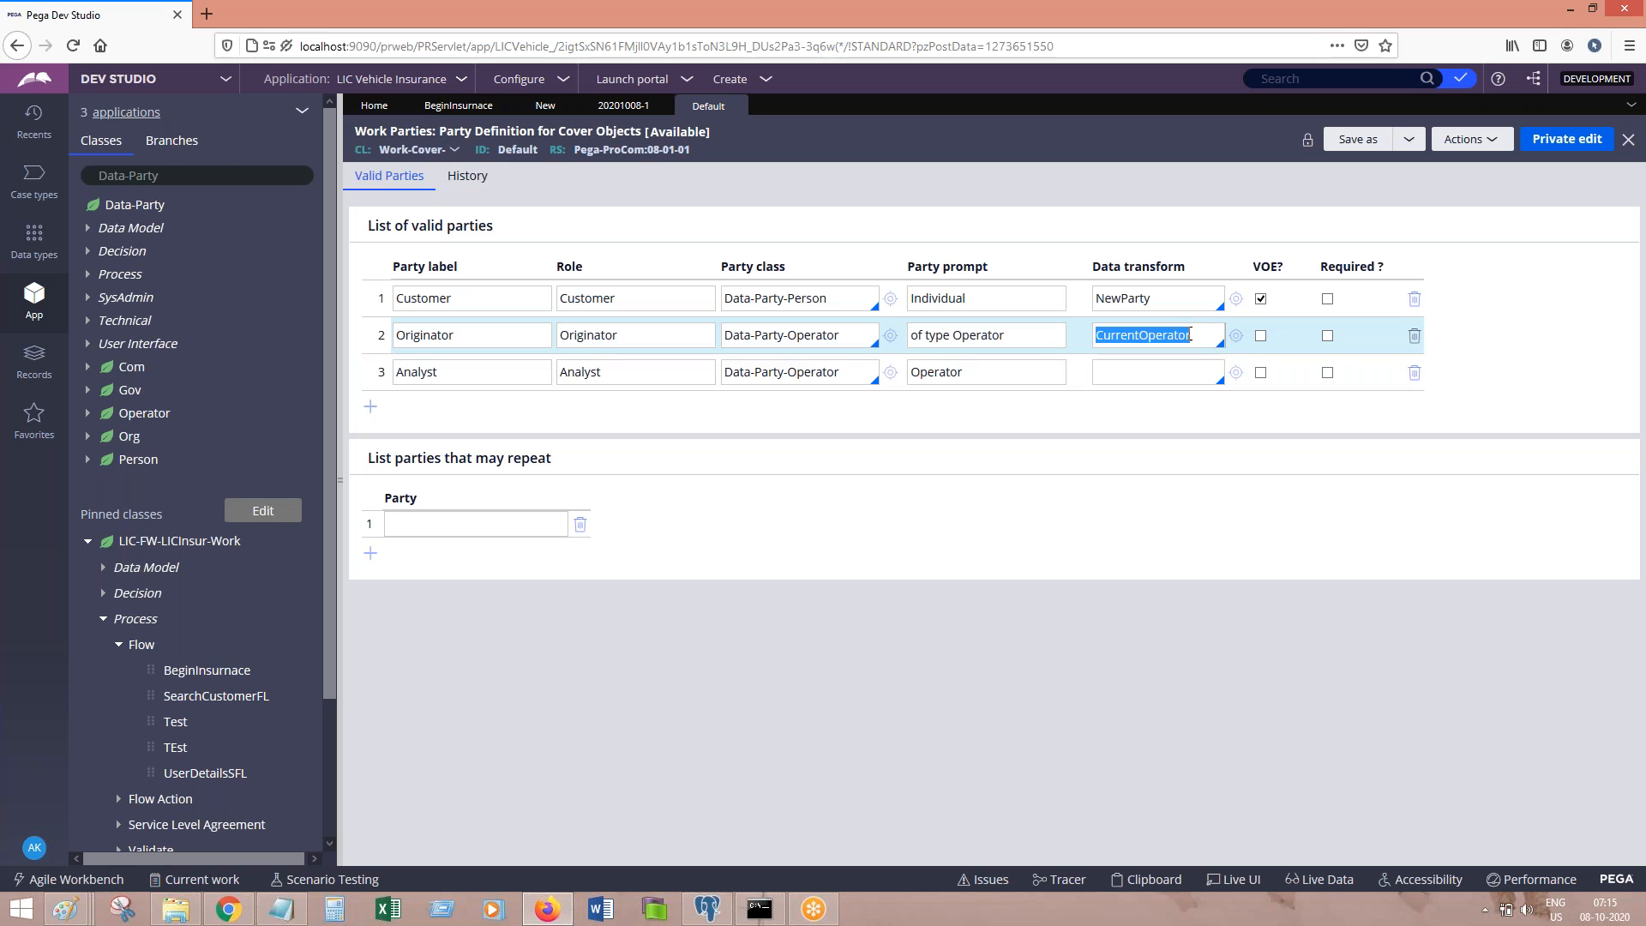
left_click(1235, 337)
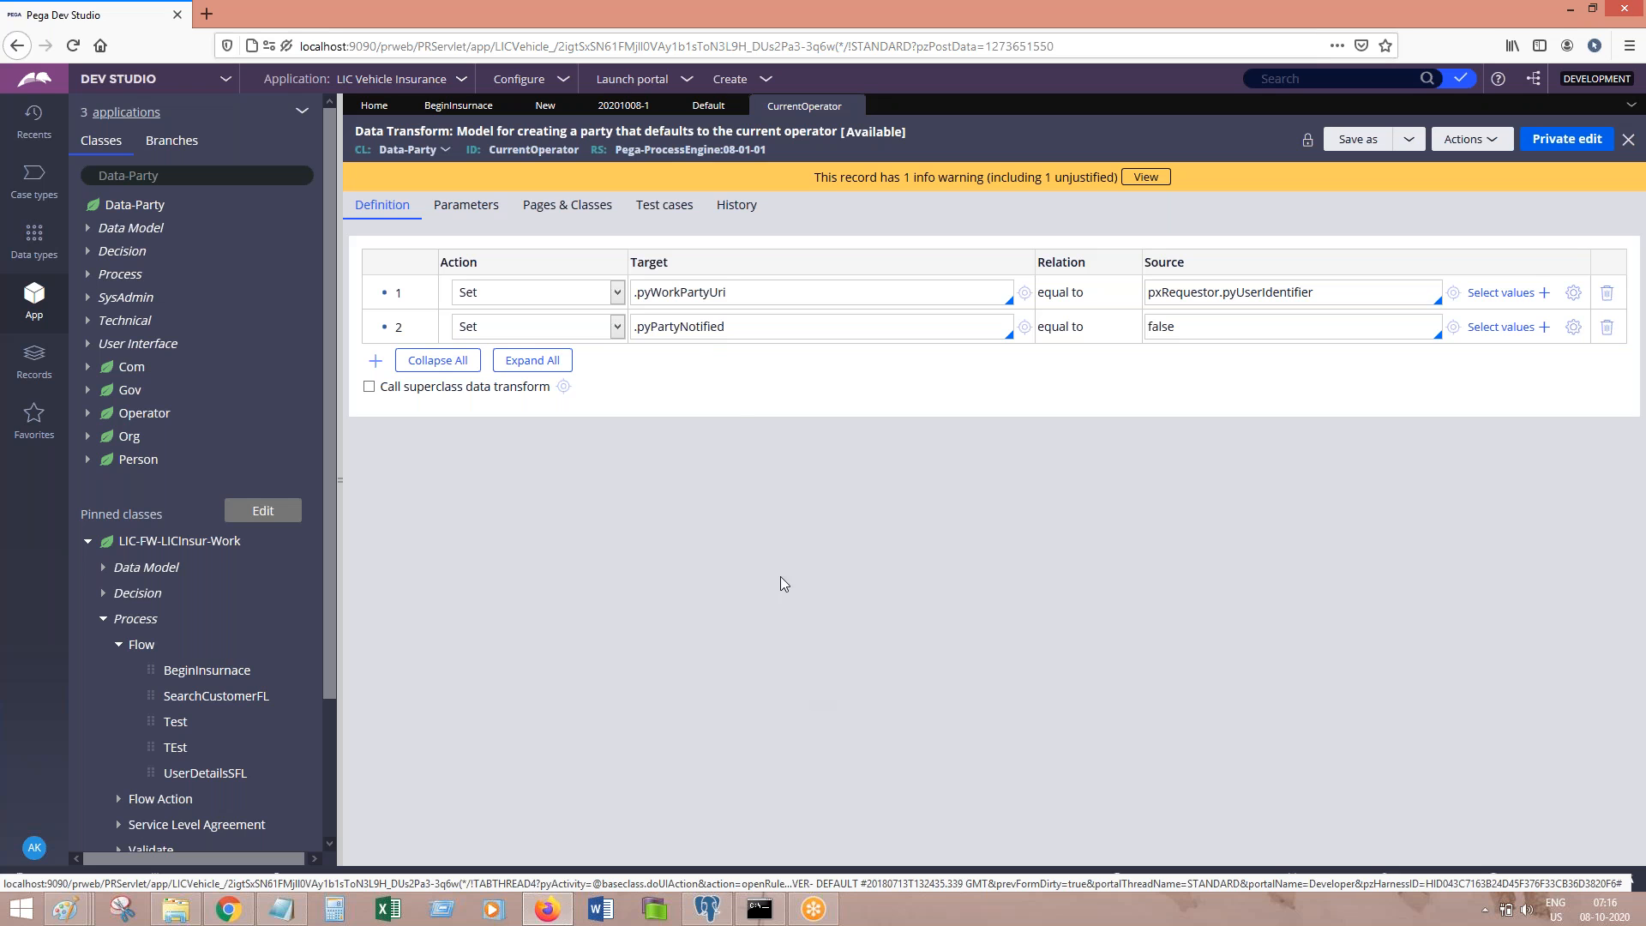
left_click_drag(735, 295, 710, 295)
left_click(1340, 293)
left_click_drag(1314, 294, 1133, 301)
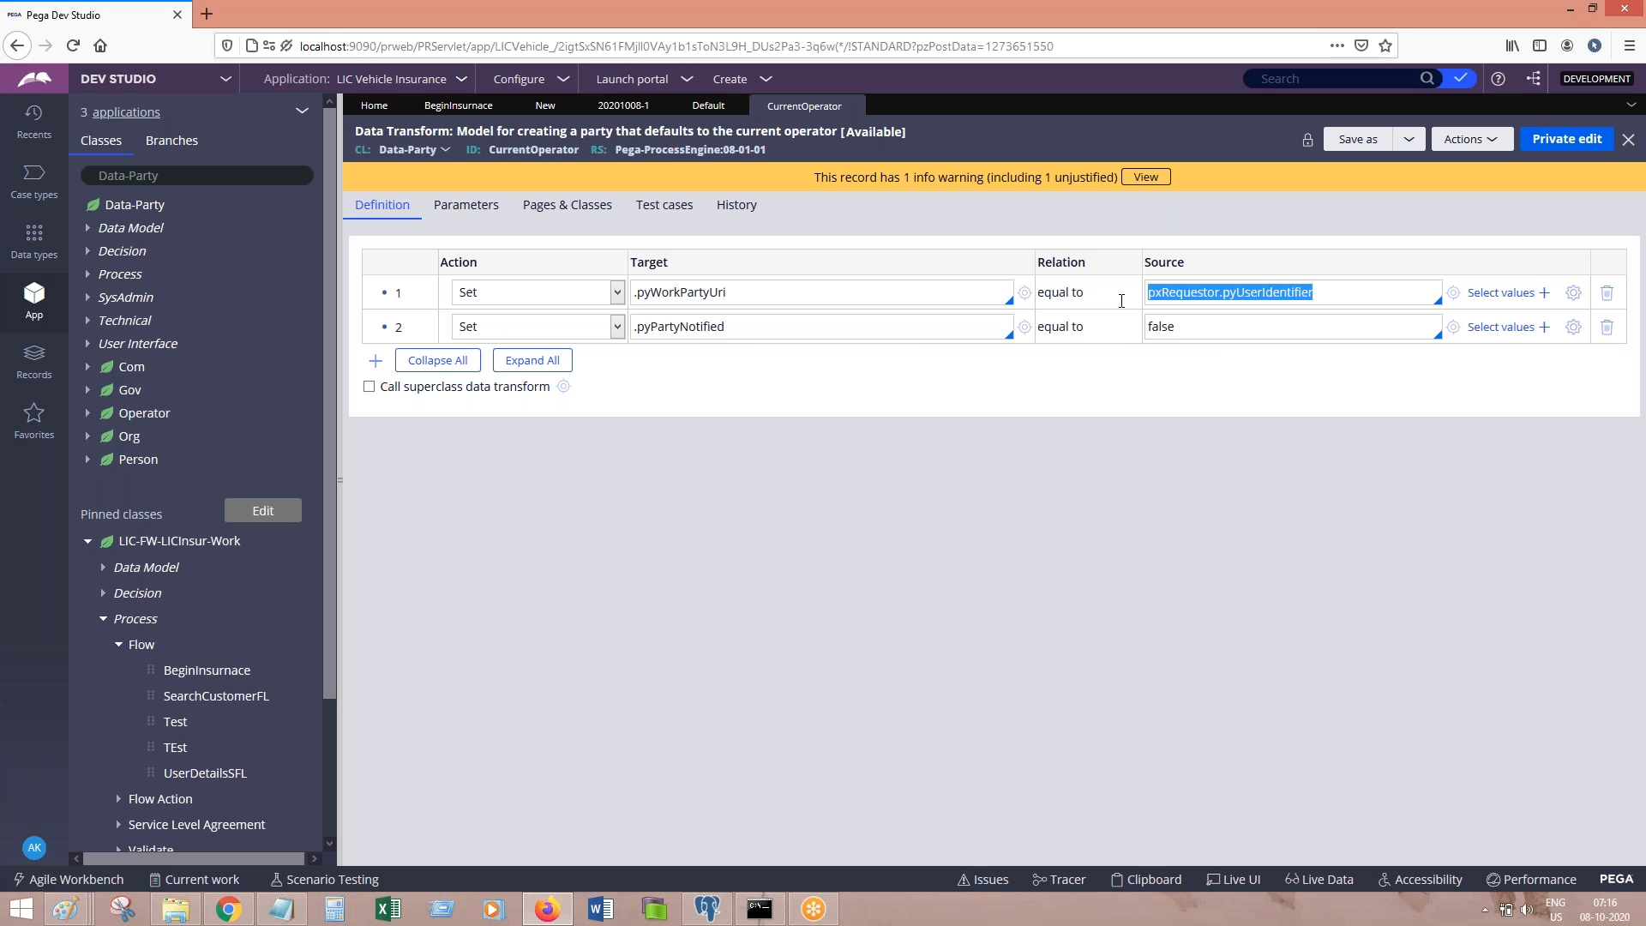
left_click(709, 109)
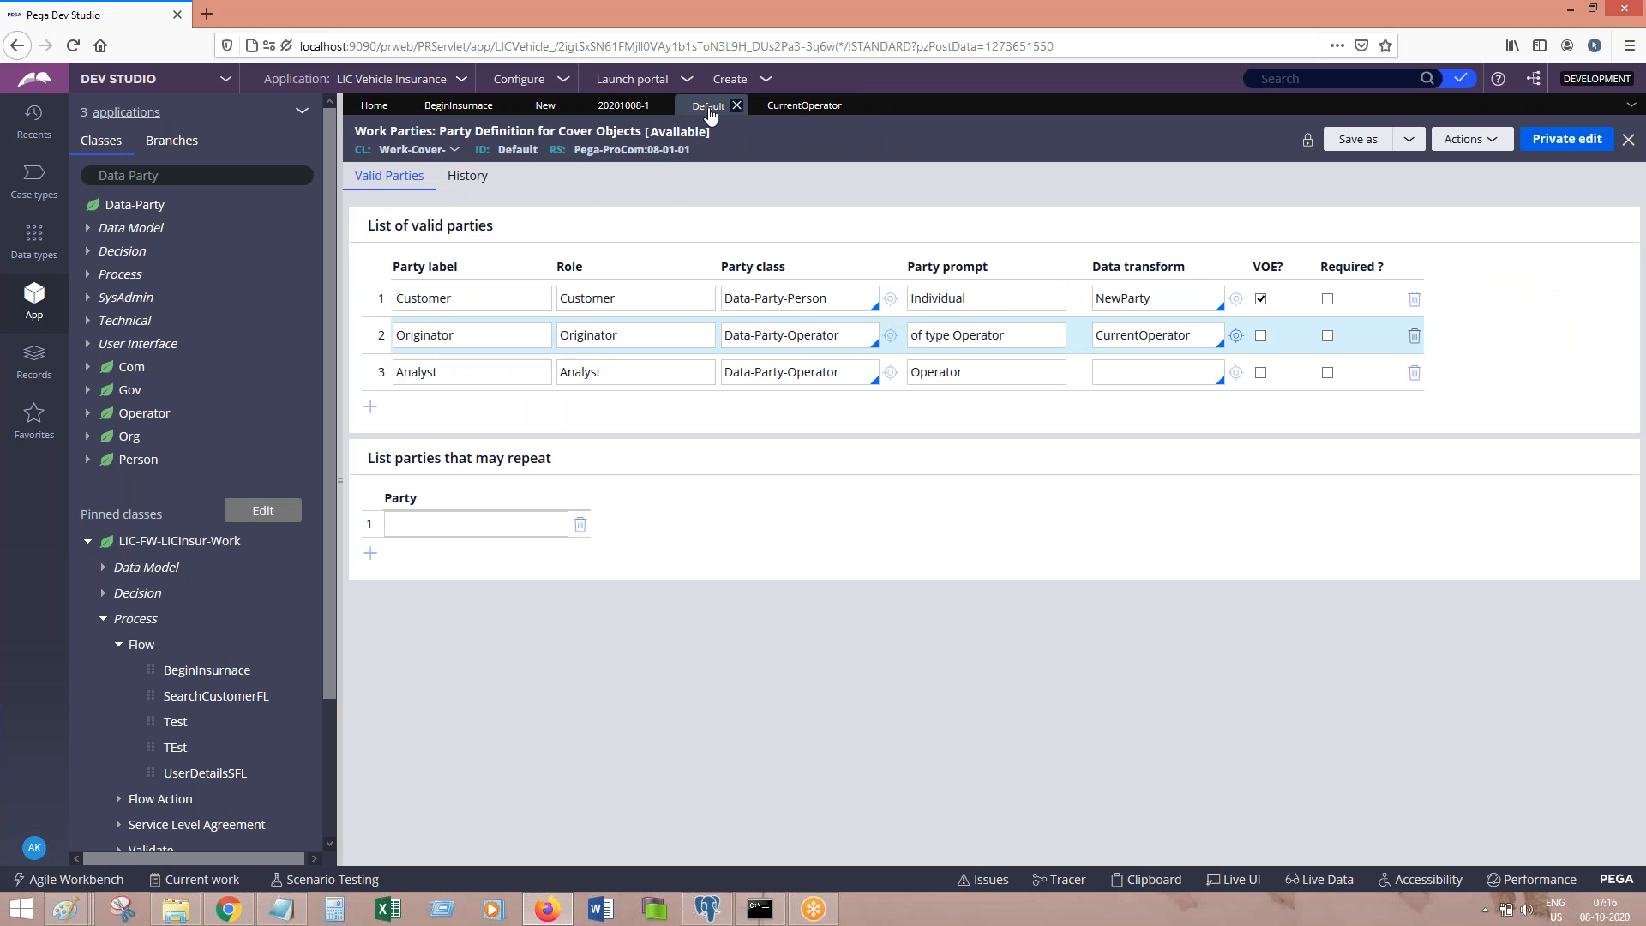
Step: Open the Customer party's NewParty data transform, browse its Target property suggestions, then close it
left_click(1235, 298)
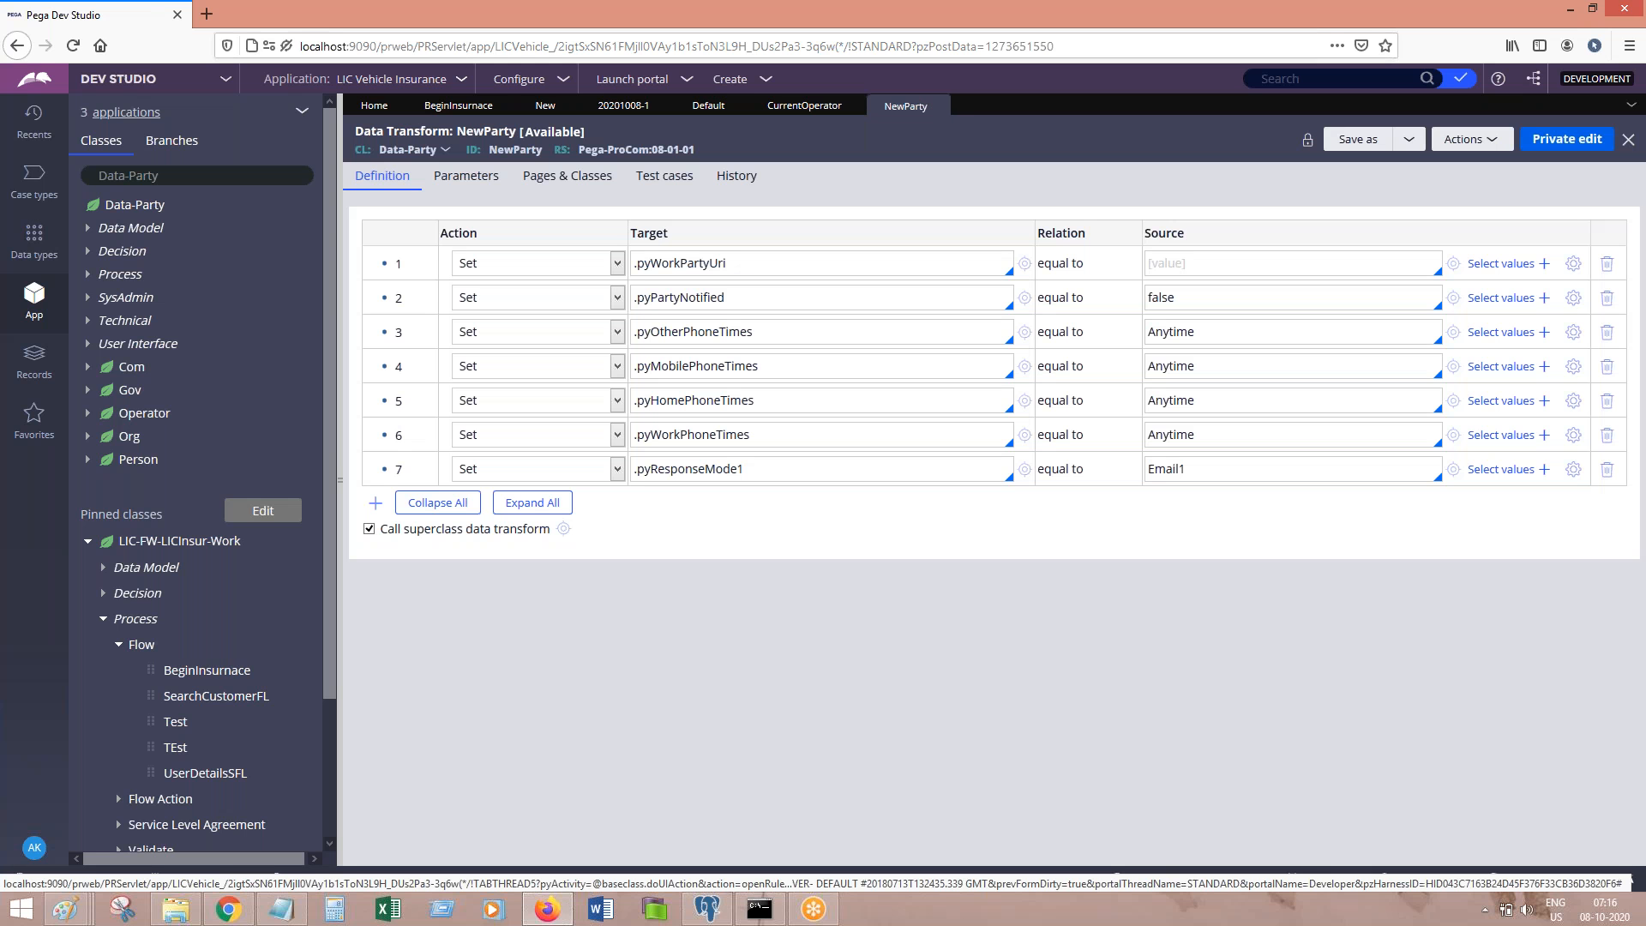
left_click(748, 267)
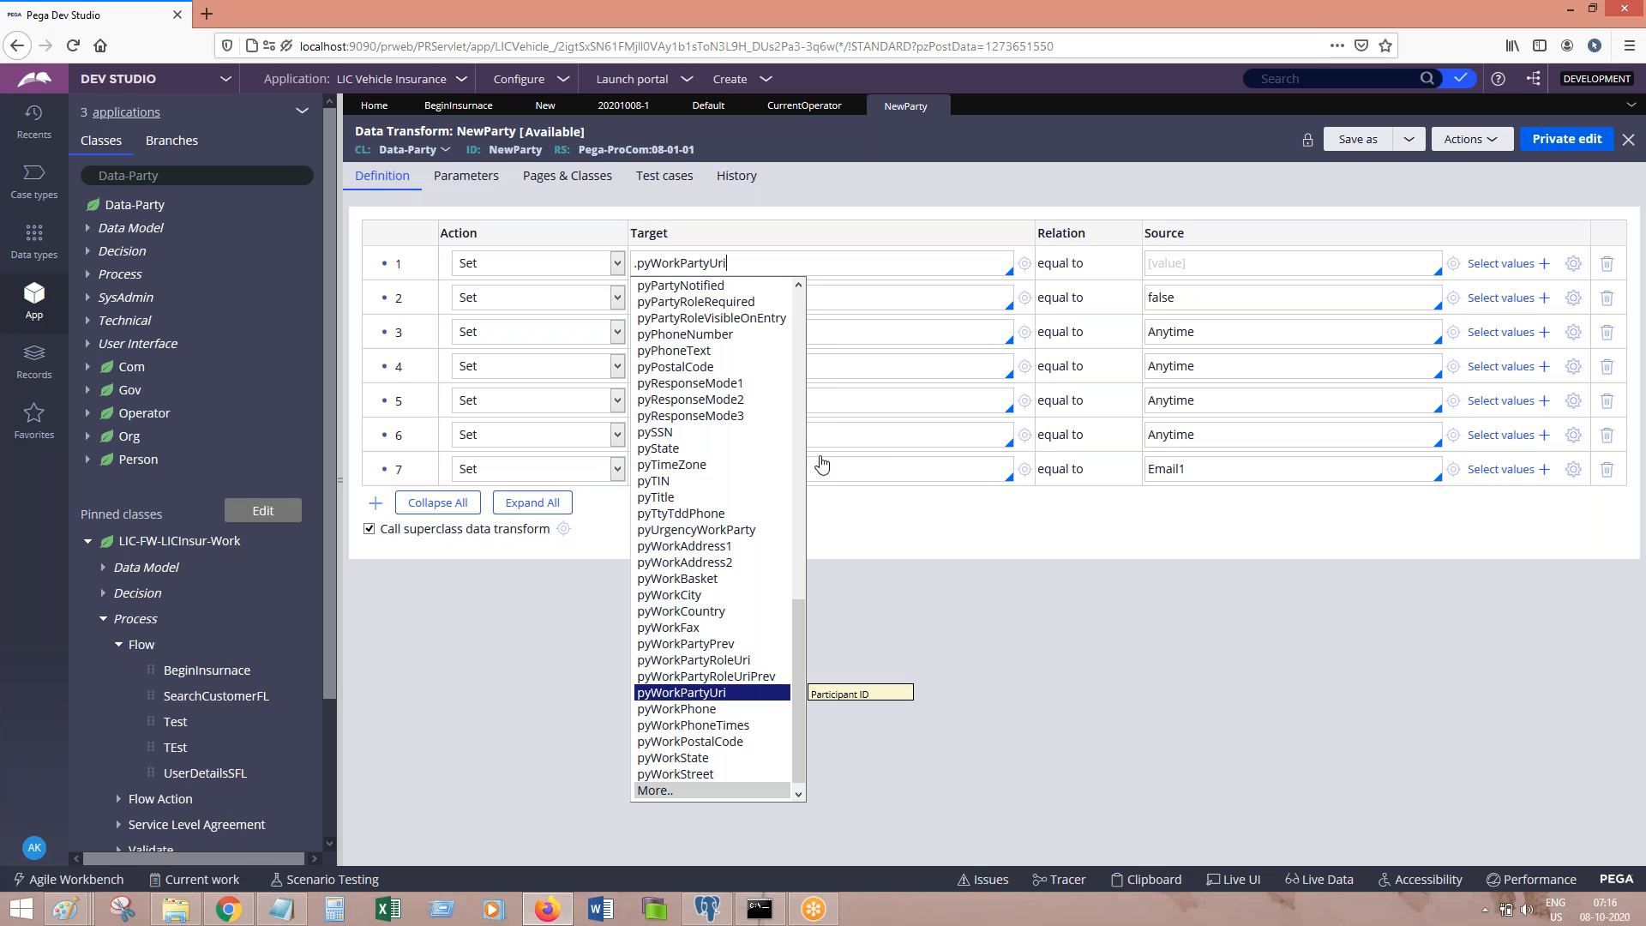
left_click_drag(802, 612, 755, 302)
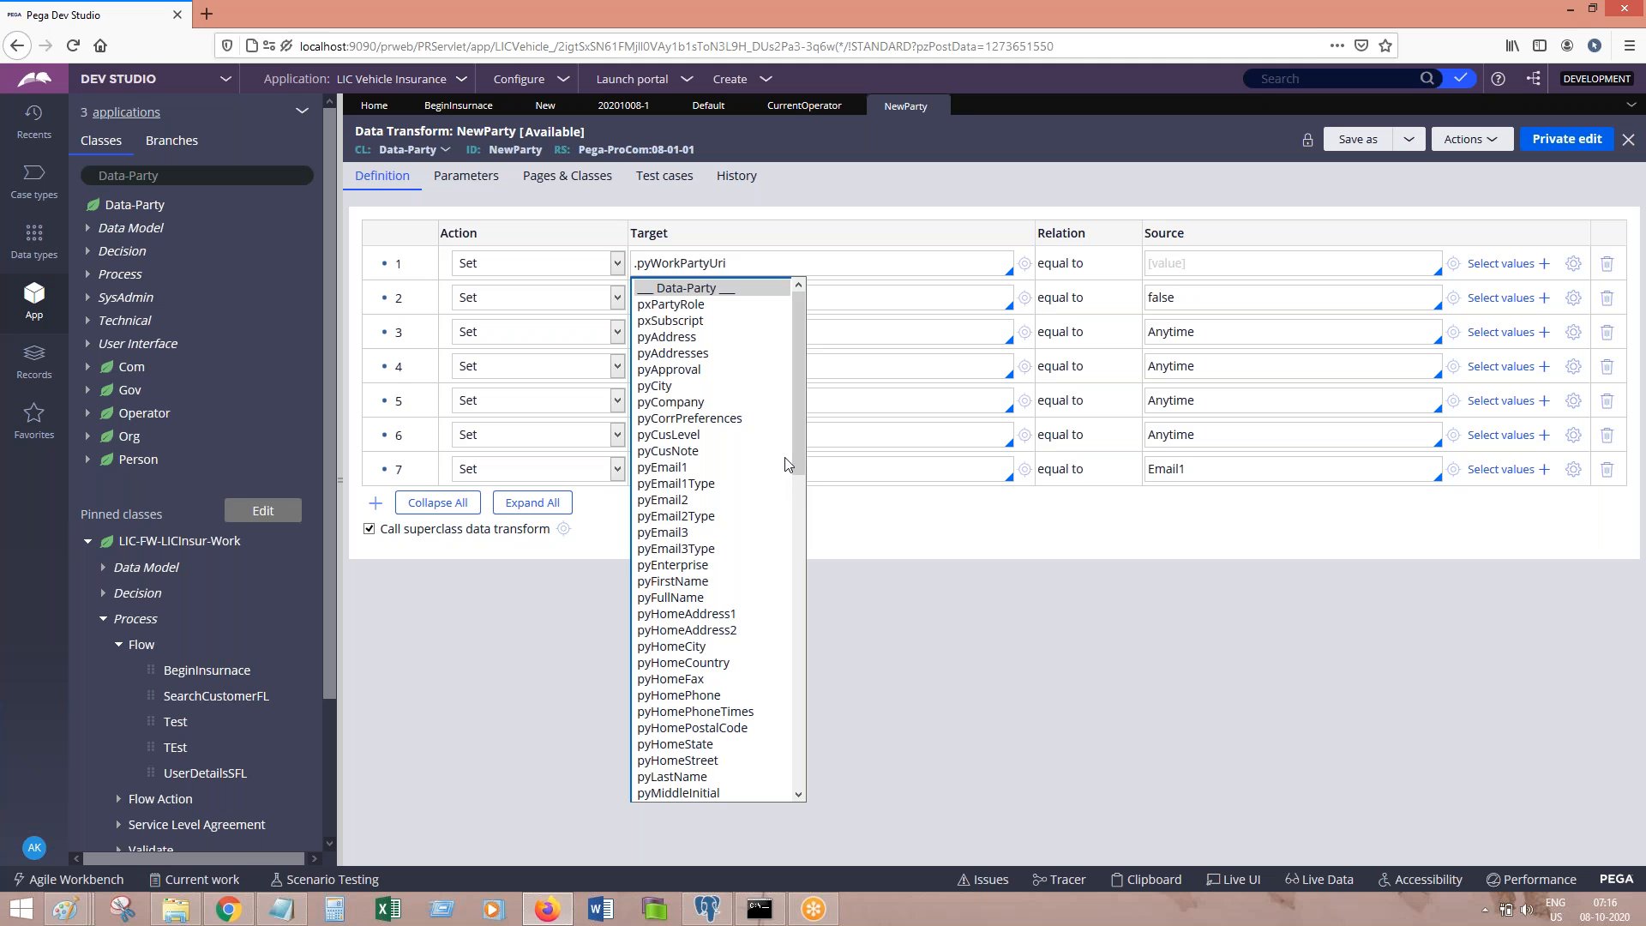
left_click_drag(799, 458, 814, 763)
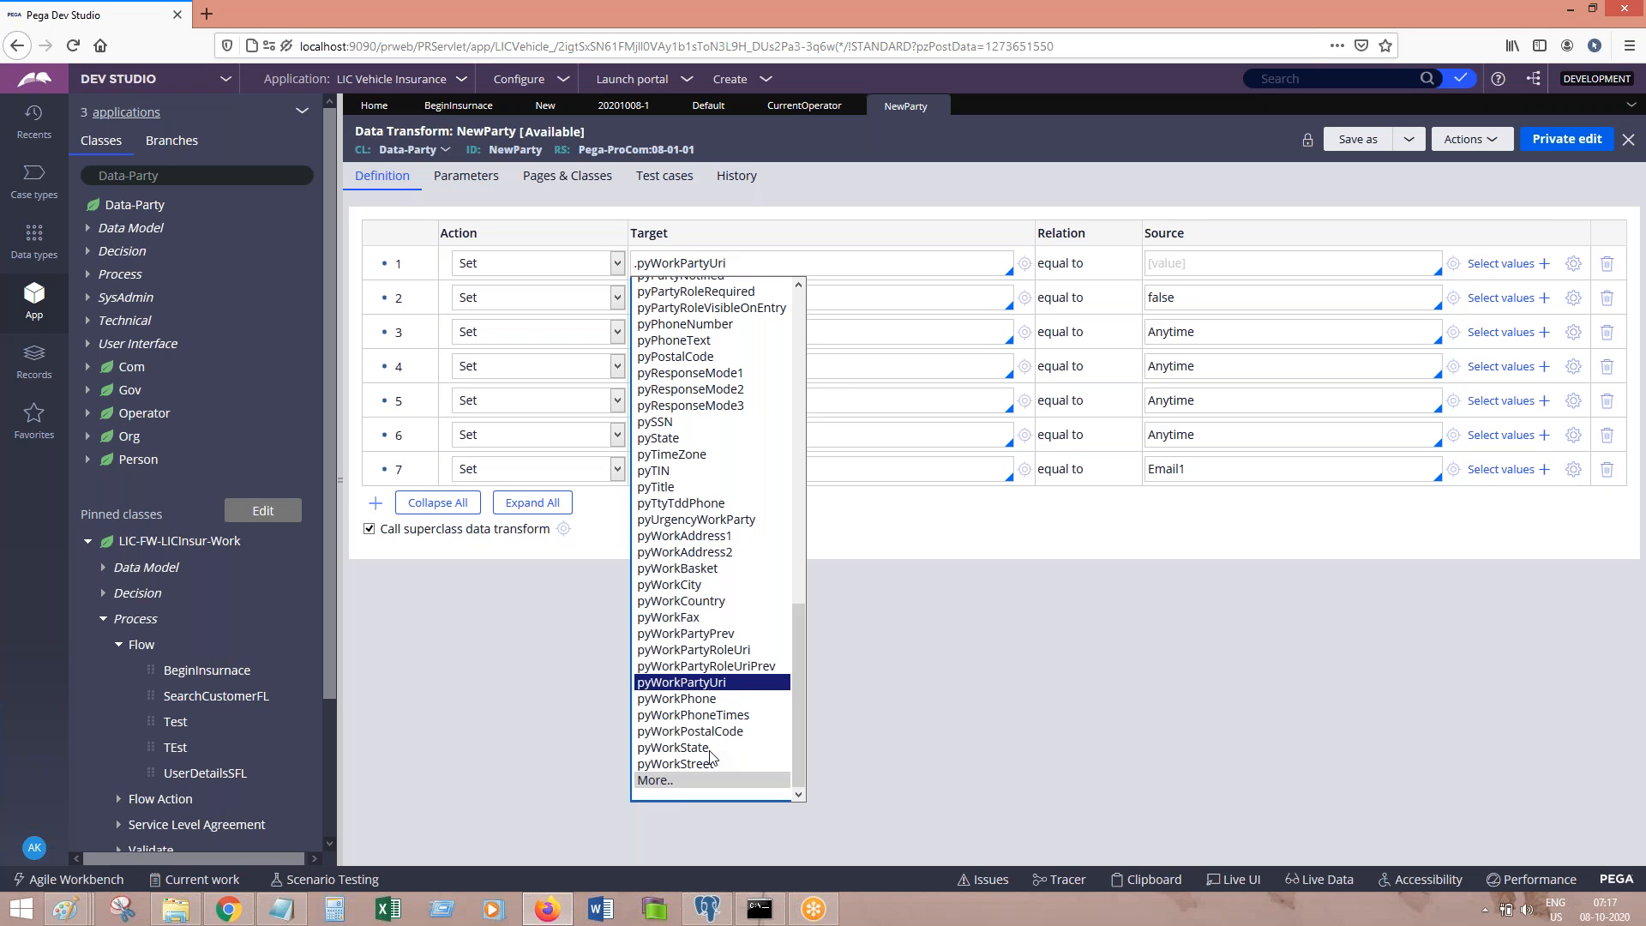
left_click(991, 664)
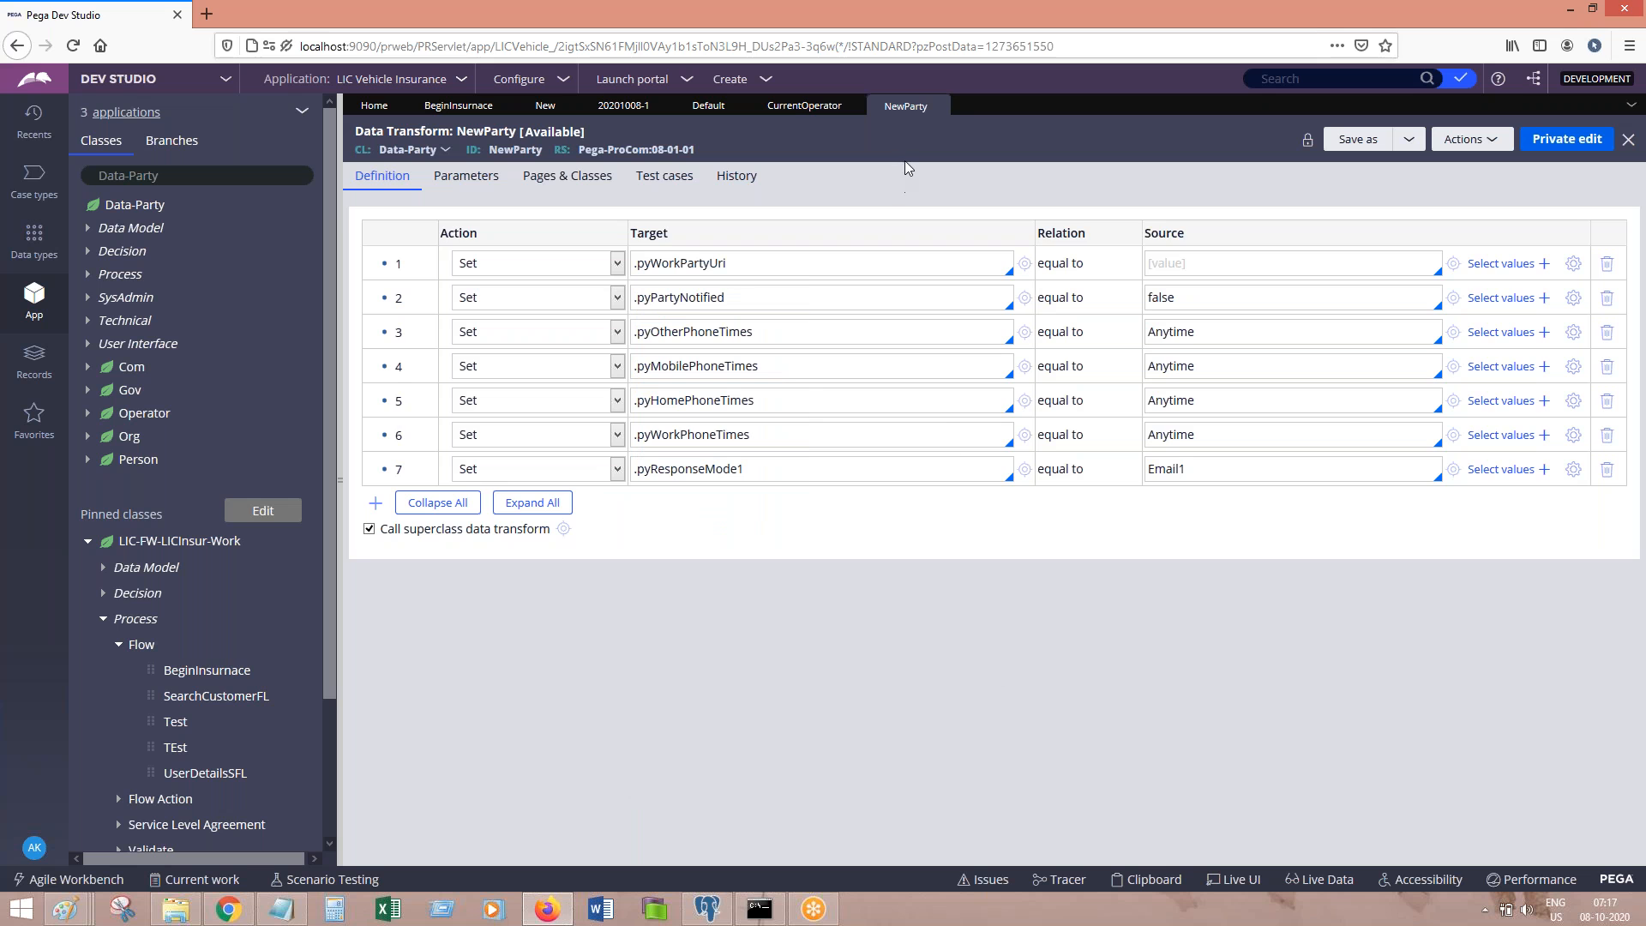
left_click(827, 114)
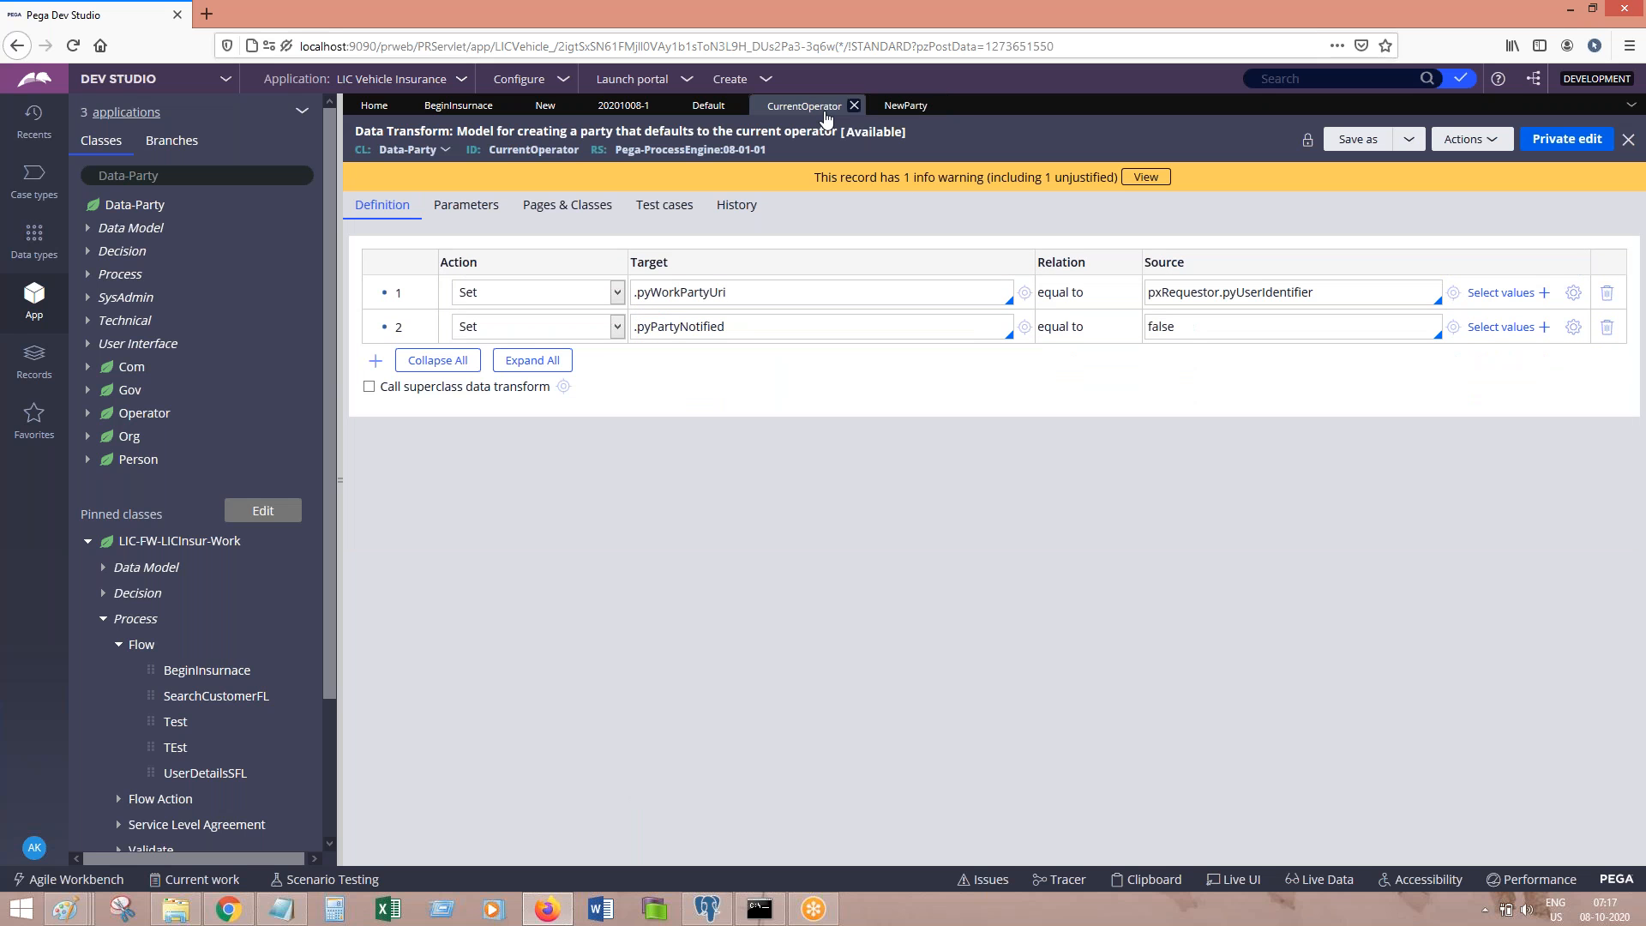
left_click(932, 114)
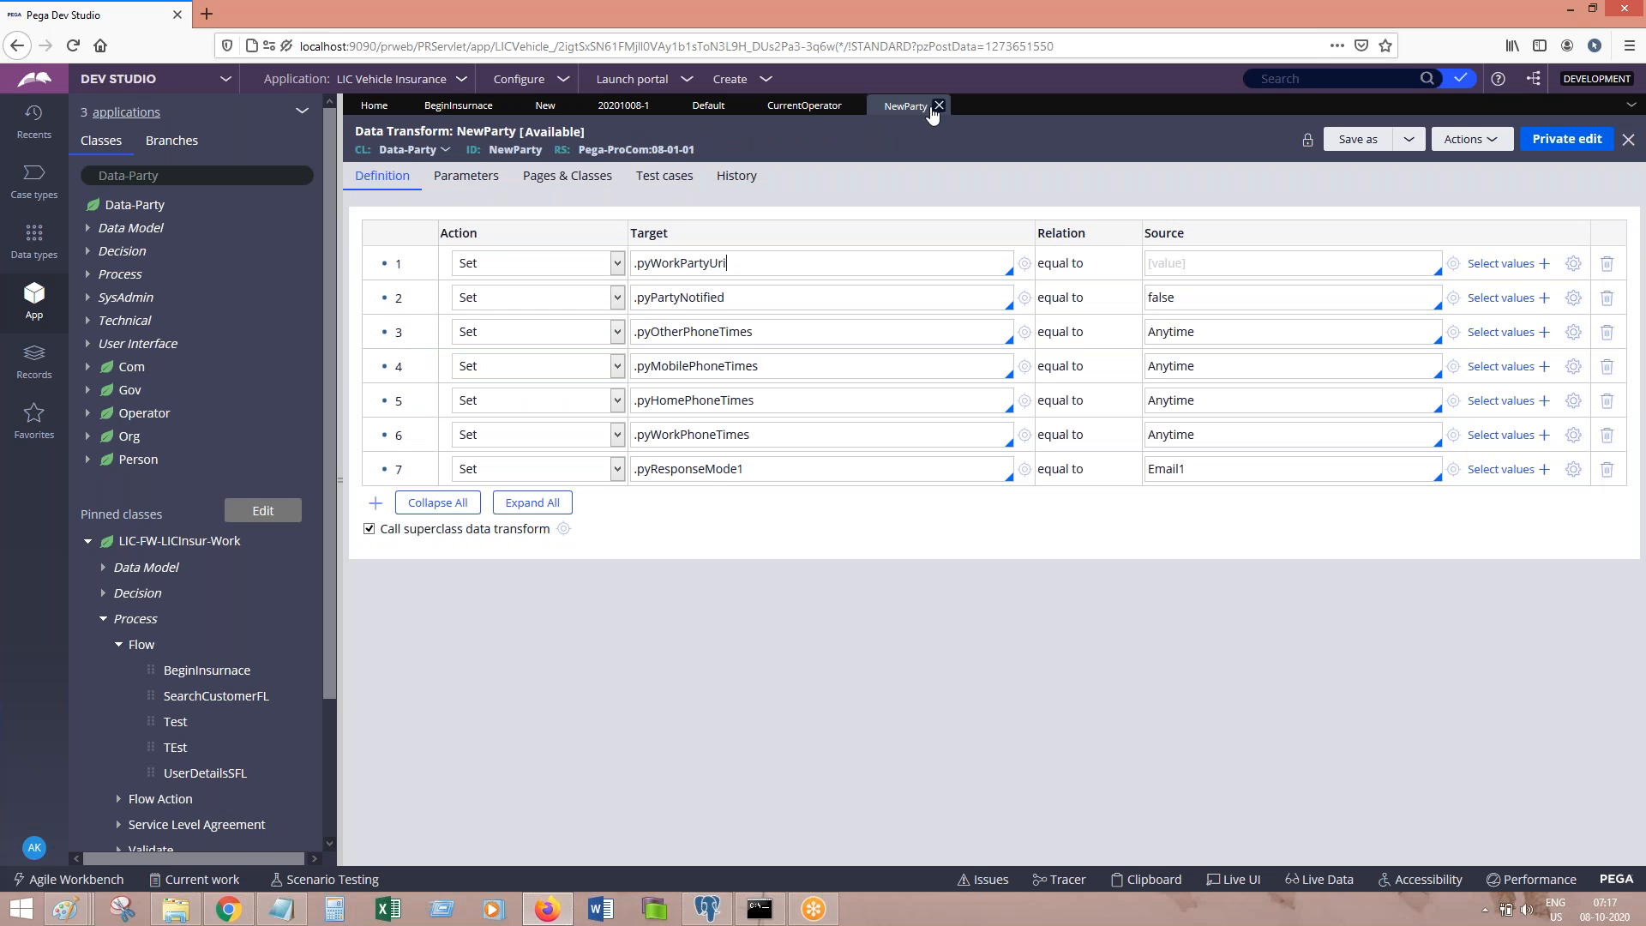
left_click(940, 106)
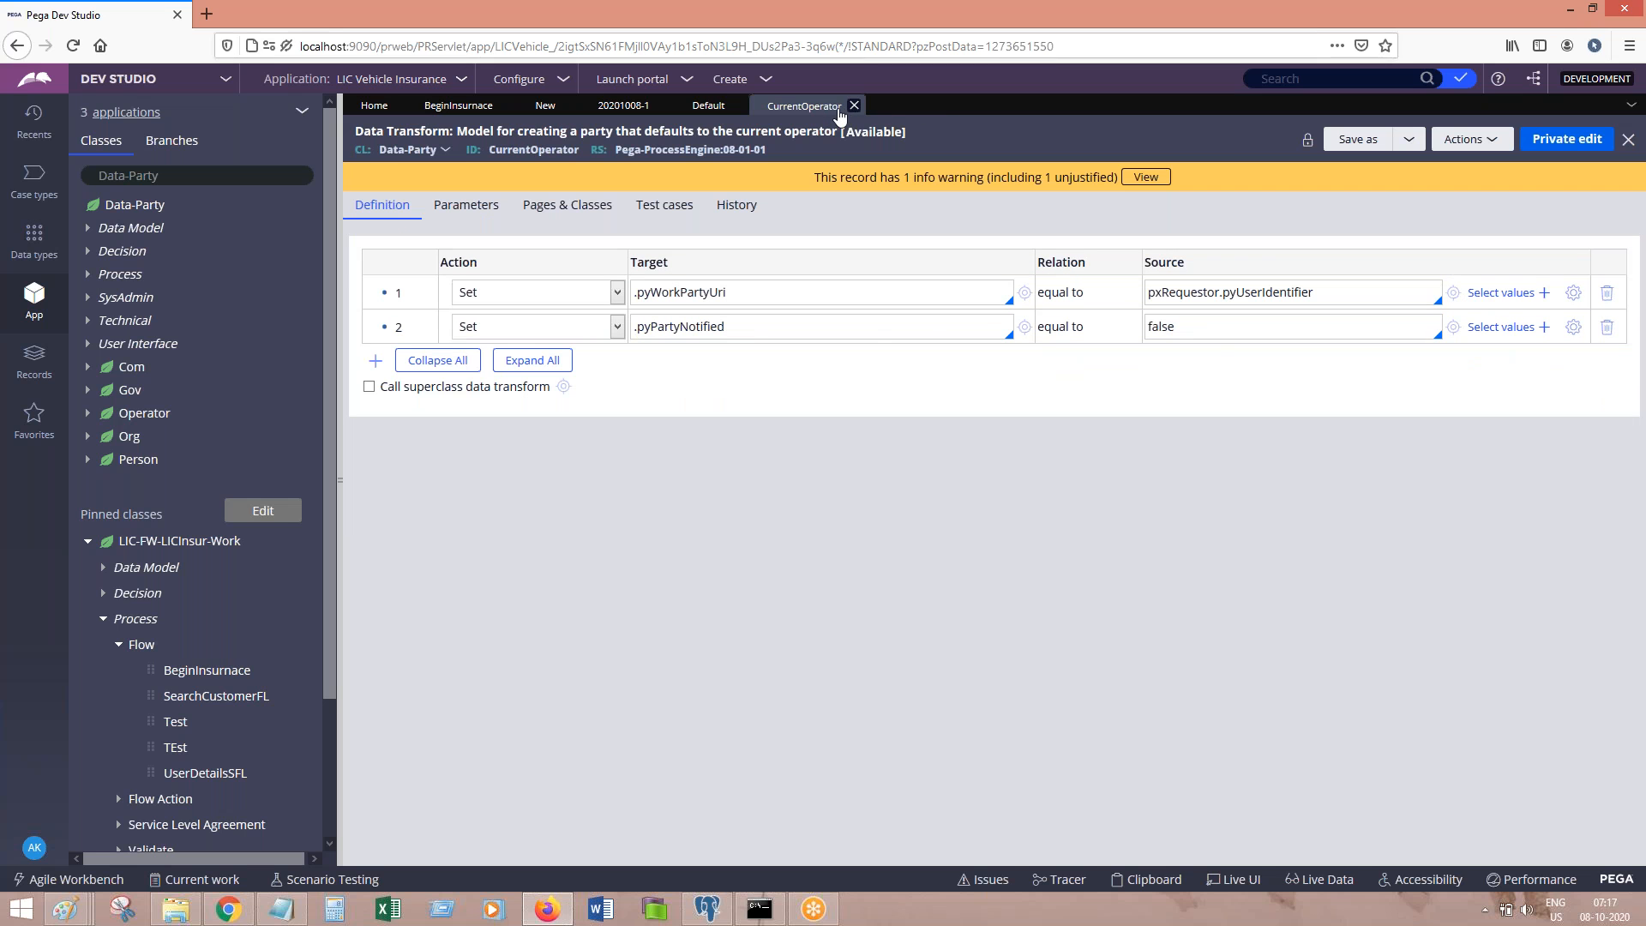
Step: Close the CurrentOperator data transform and review the BeginInsurance flow and Work Parties tabs
left_click(854, 106)
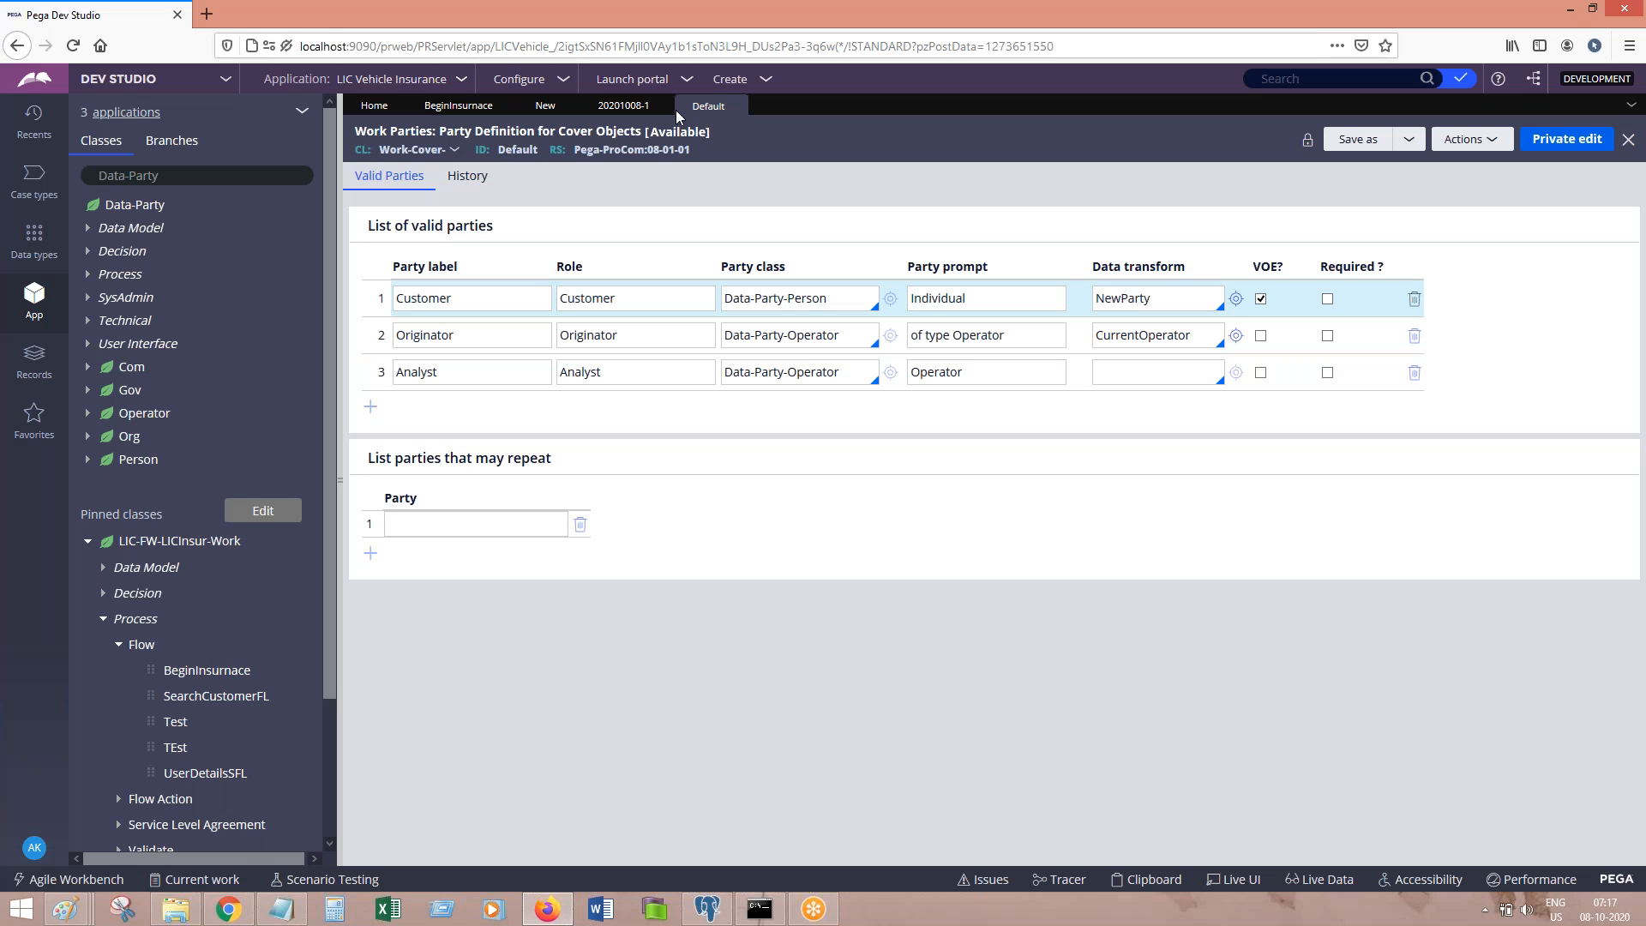
left_click(466, 109)
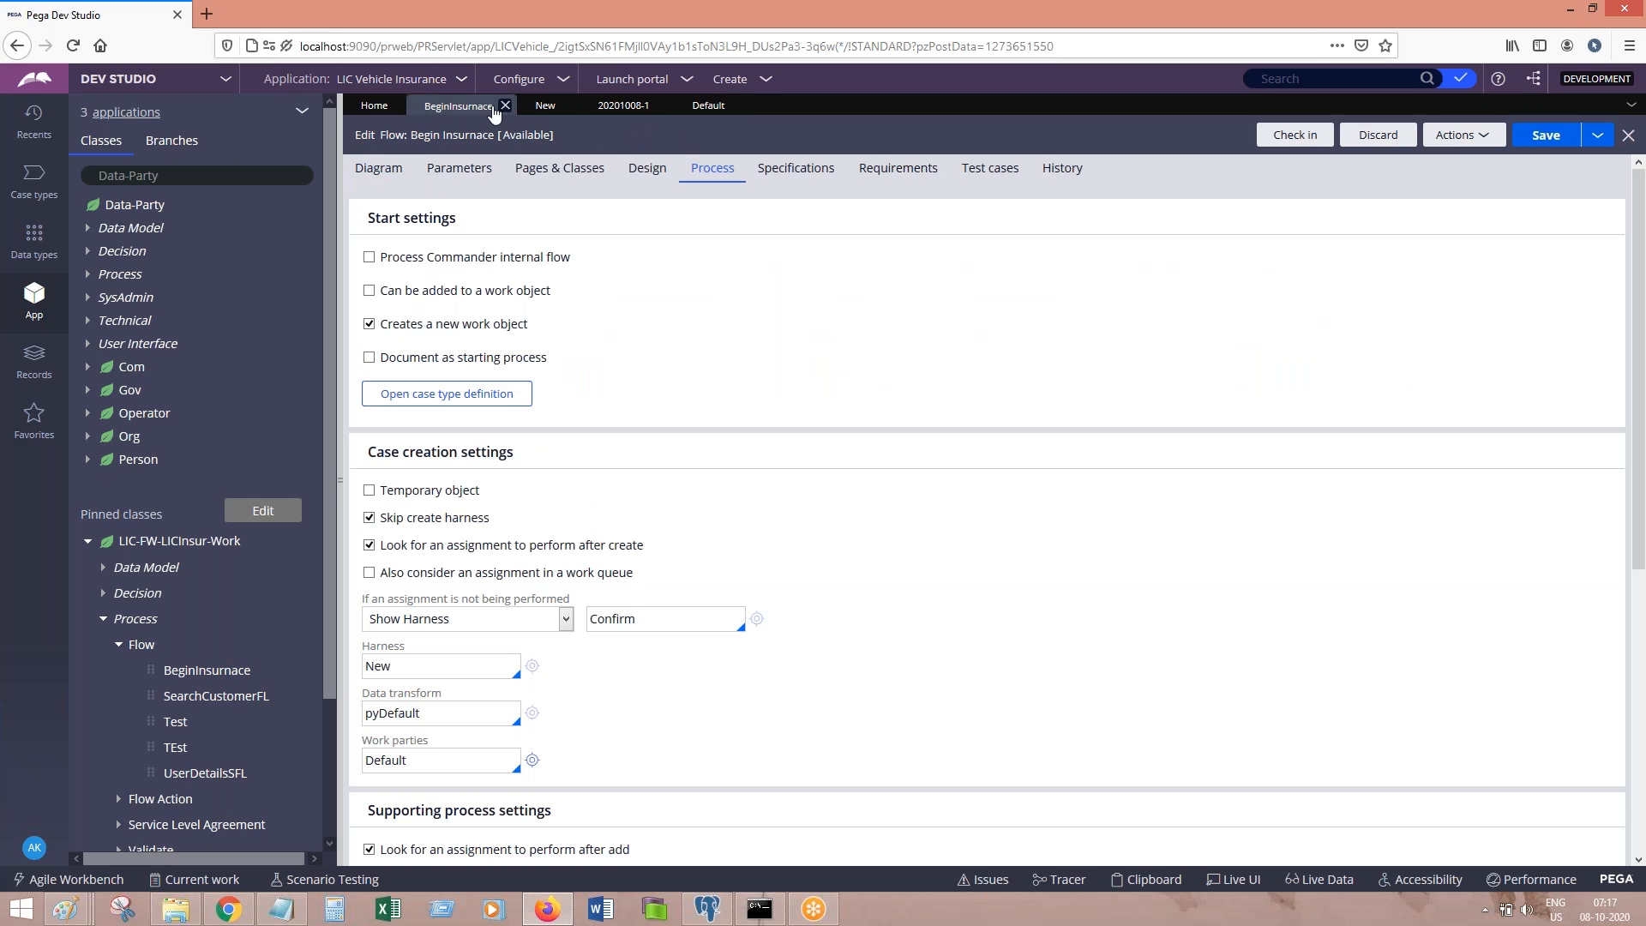
left_click(706, 107)
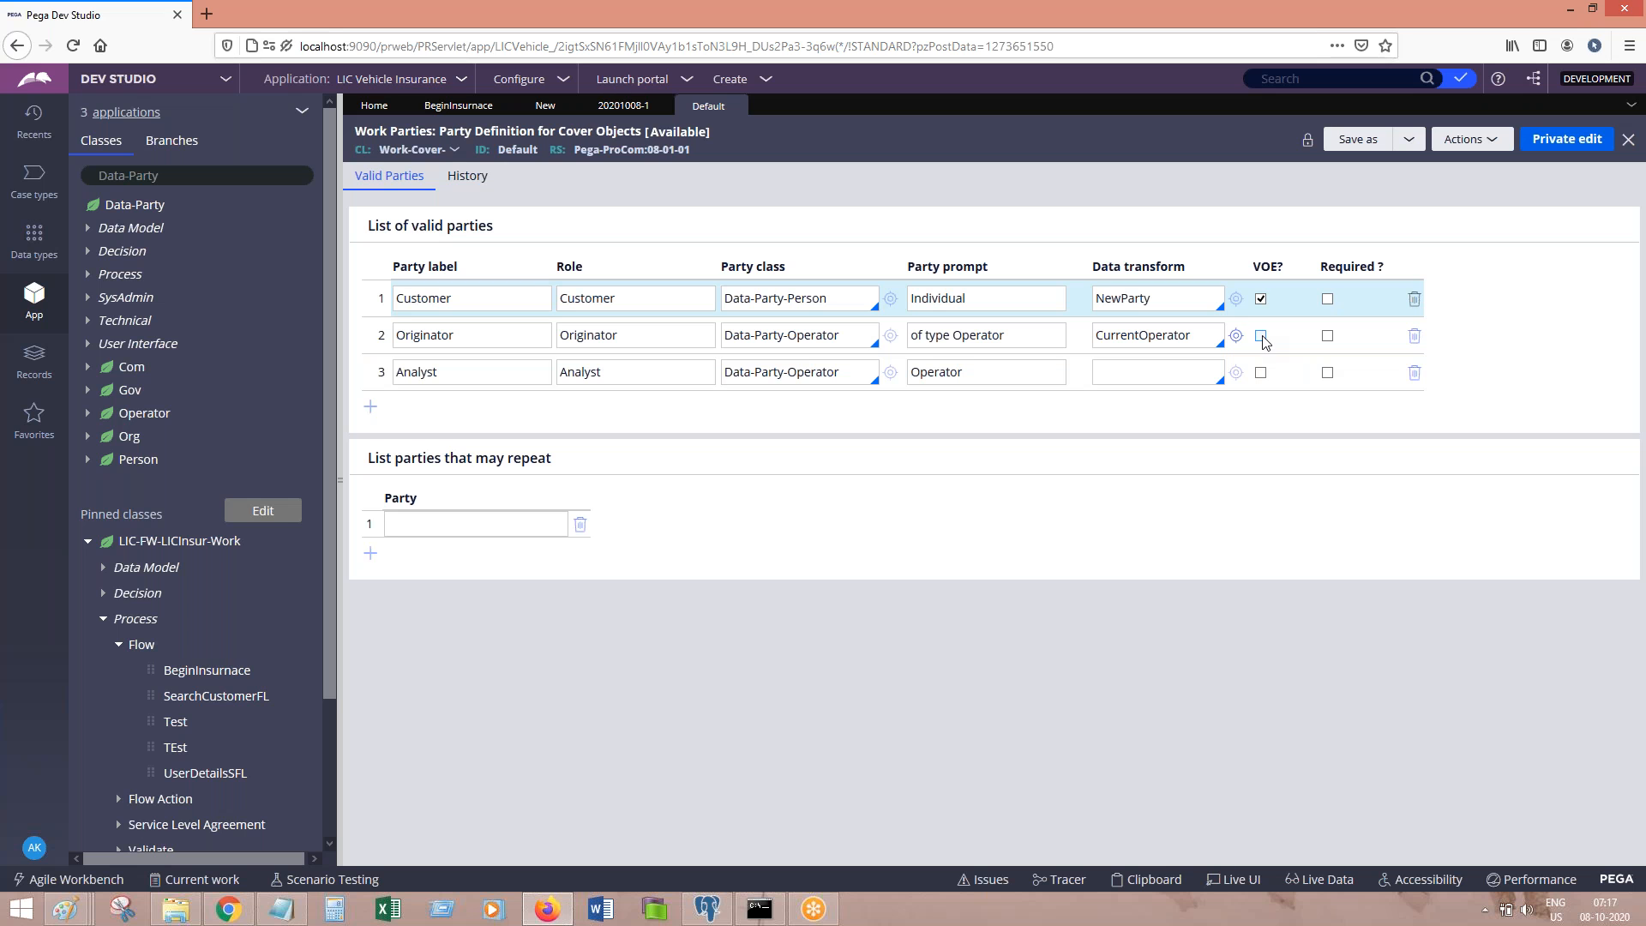
left_click(730, 78)
mouse_move(874, 100)
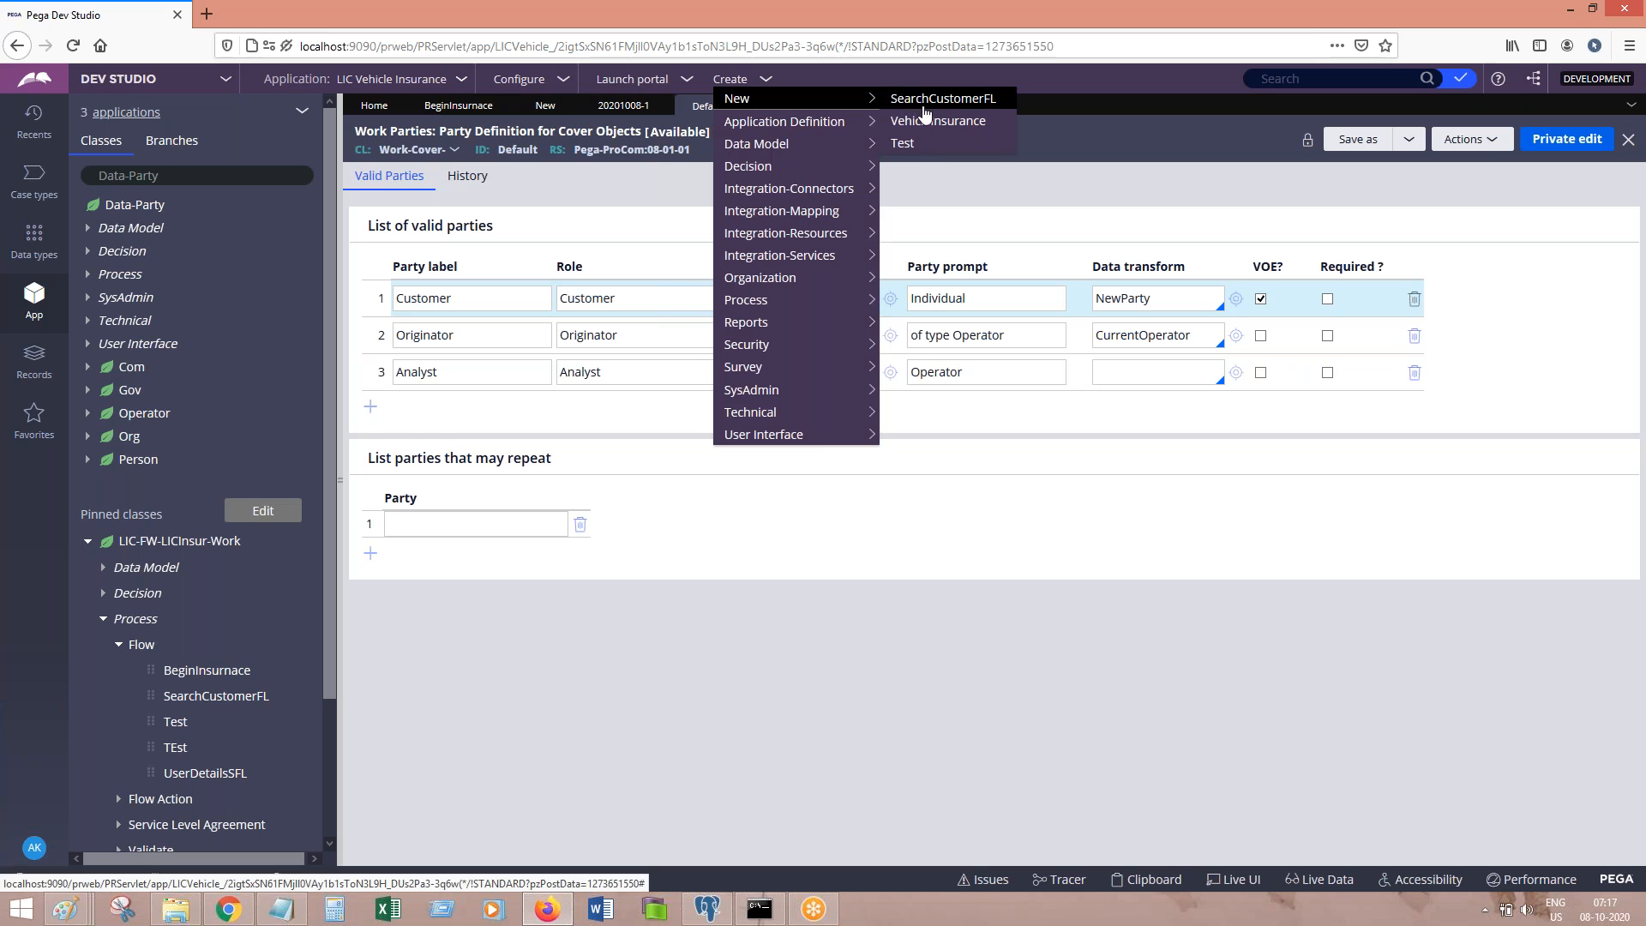
left_click(1020, 165)
Step: Run the BeginInsurance flow to start a new LIC Insurance case
left_click(453, 111)
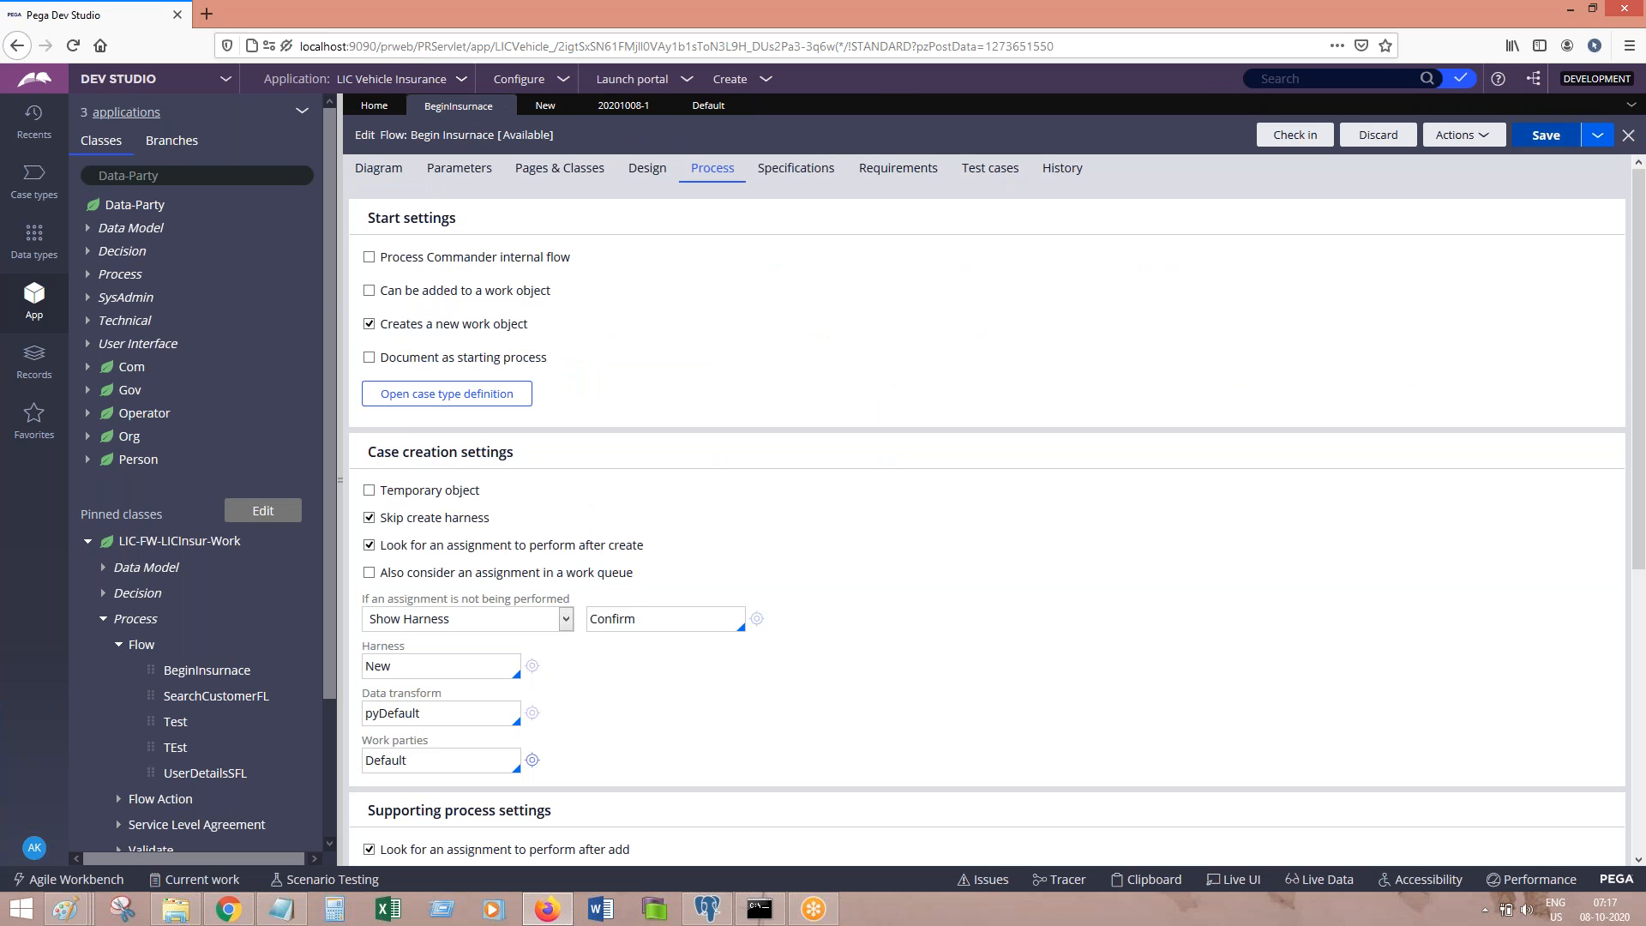
left_click(1463, 135)
left_click(1468, 157)
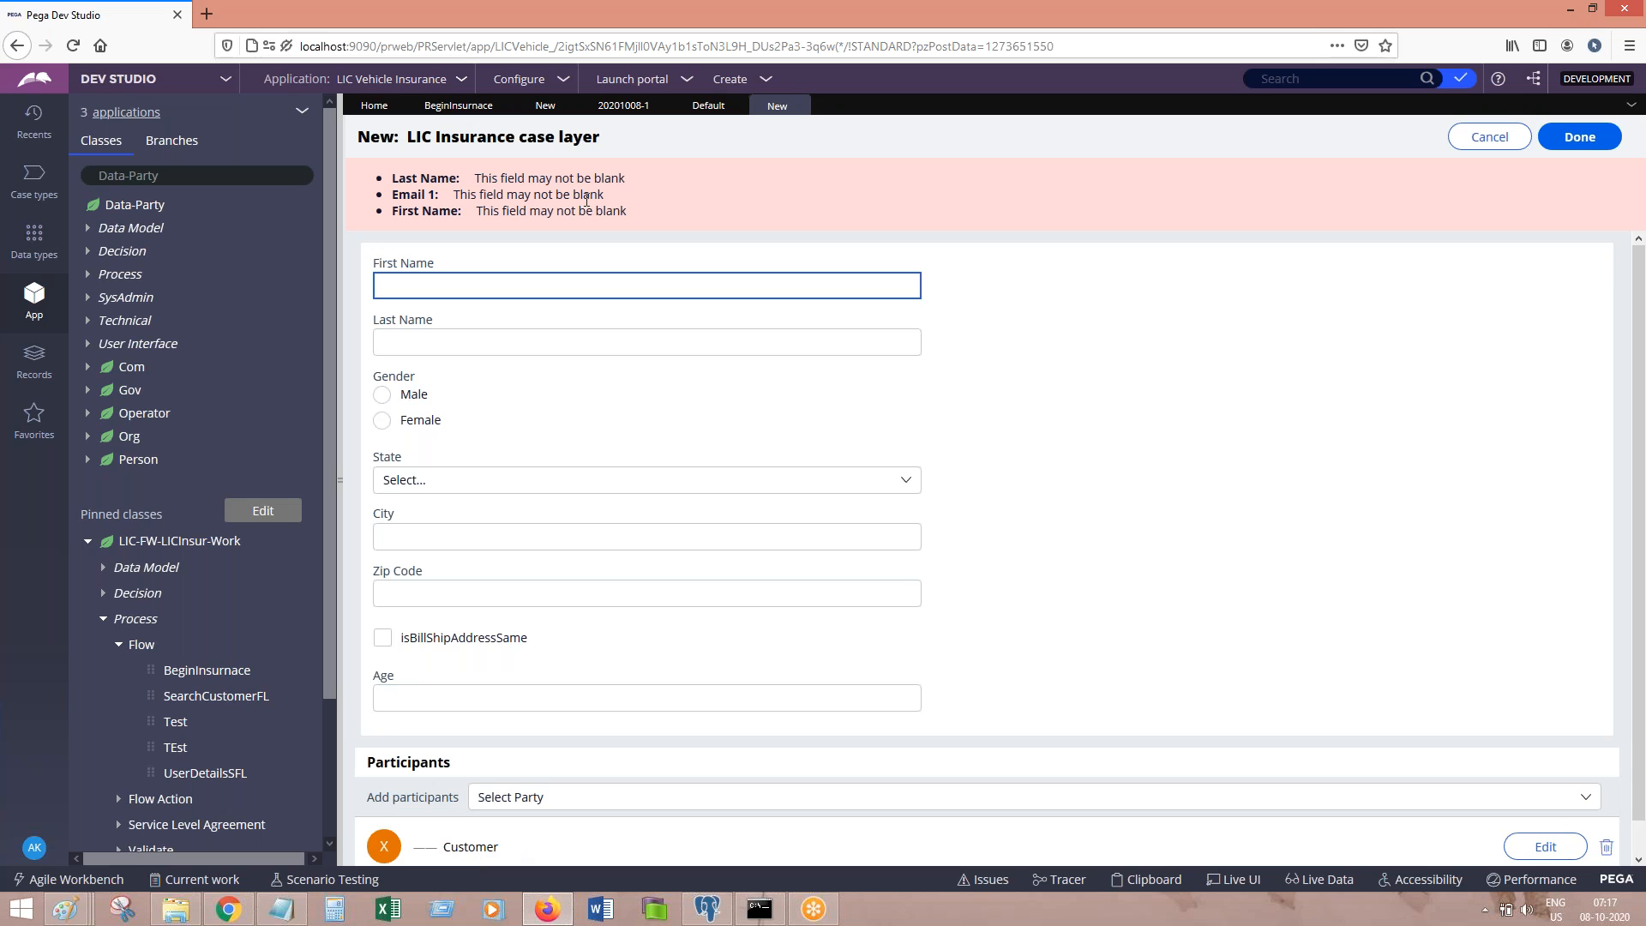
Step: Check the Customer party's role and its participant details, then return to the Default work parties rule
left_click(718, 109)
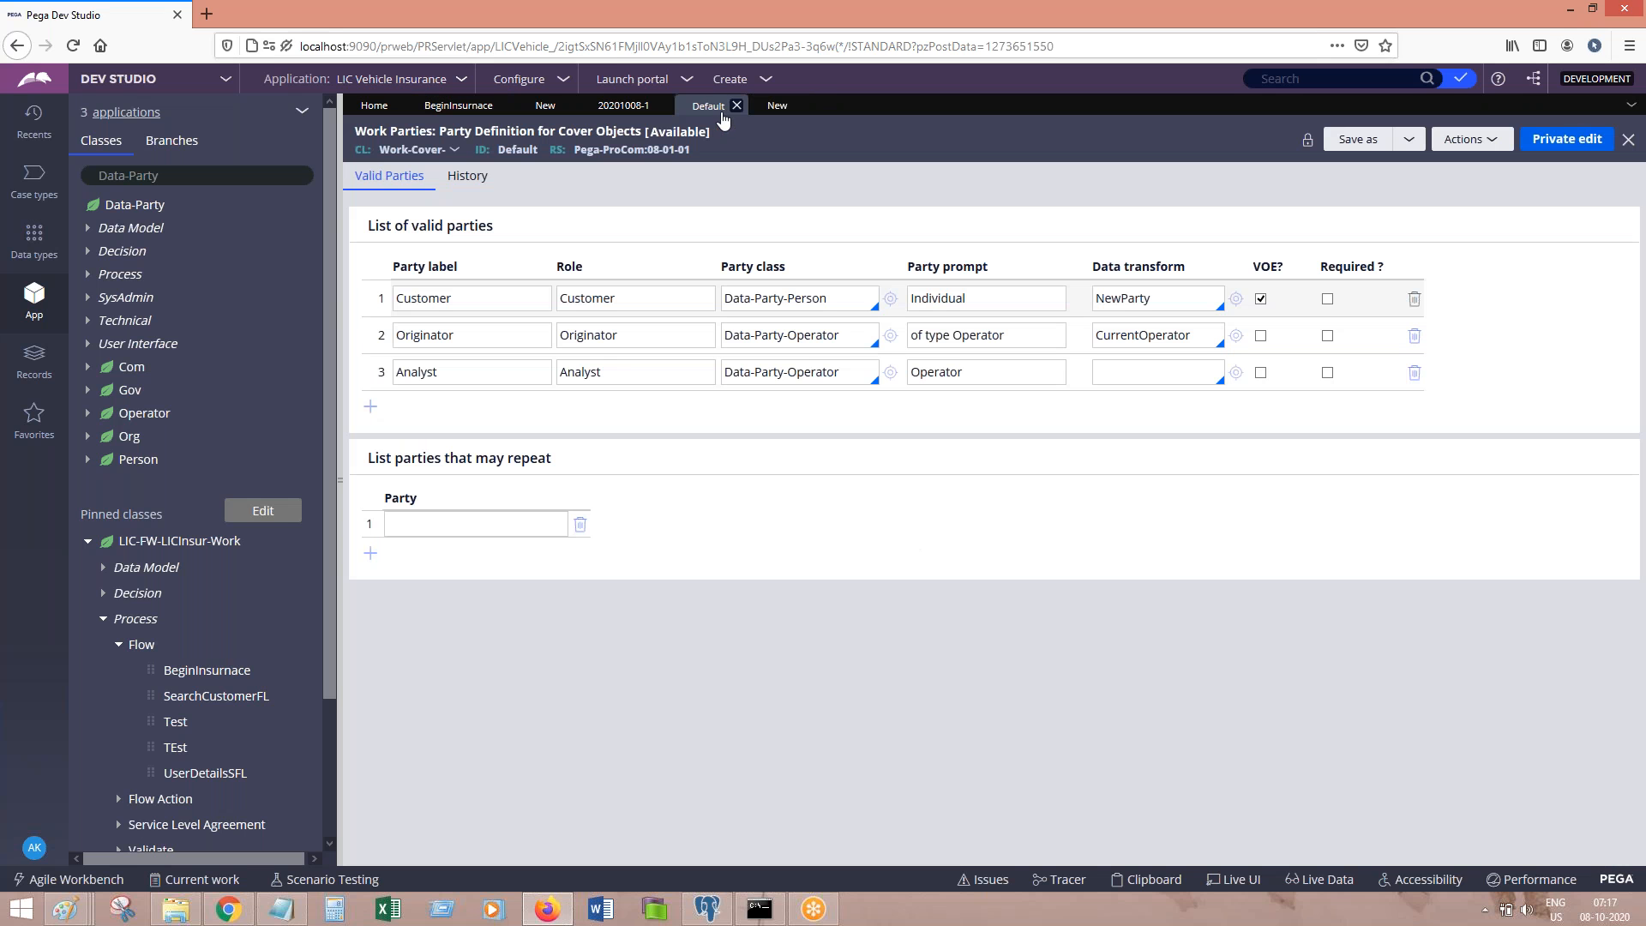
double_click(627, 301)
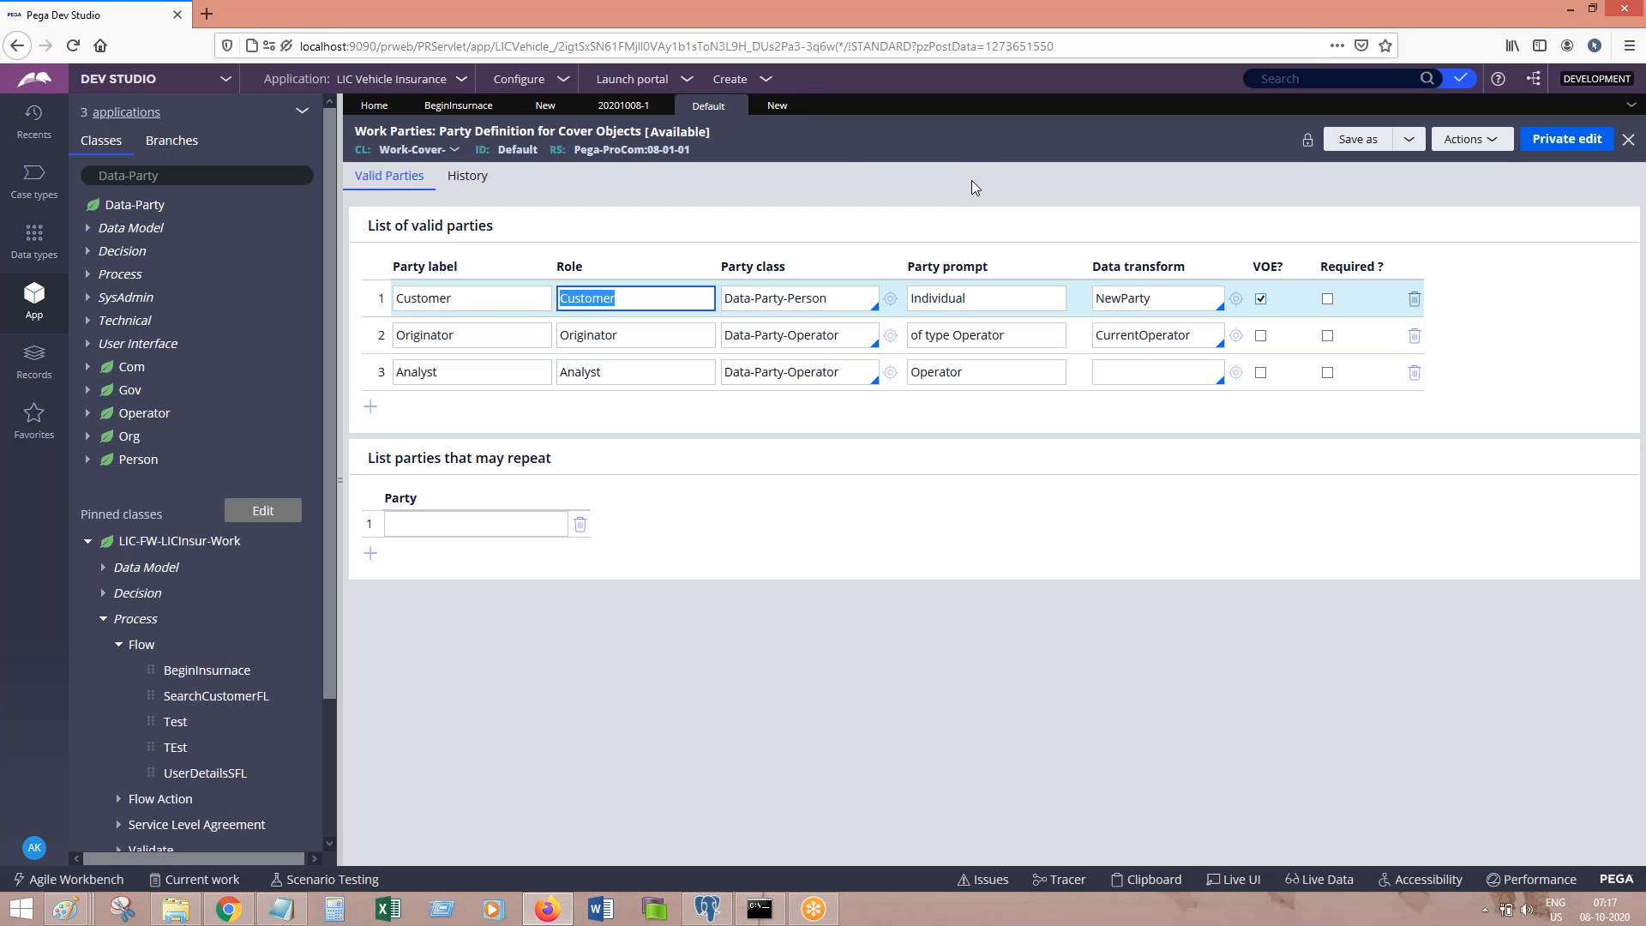
left_click(777, 105)
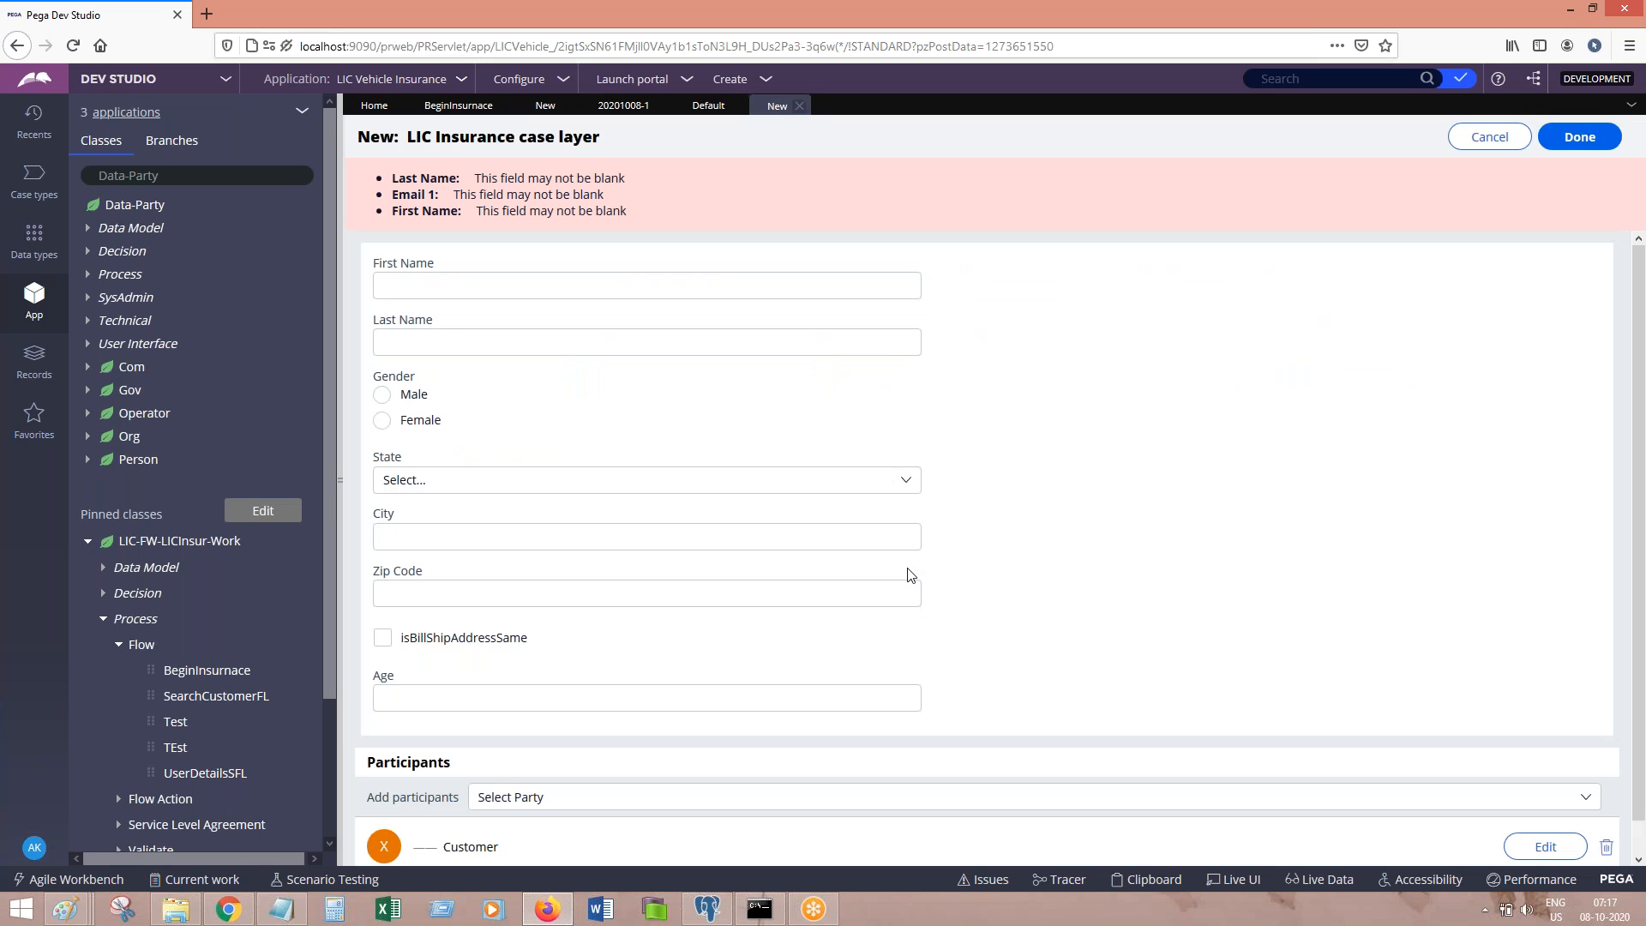
scroll(1603, 507, "down", 1)
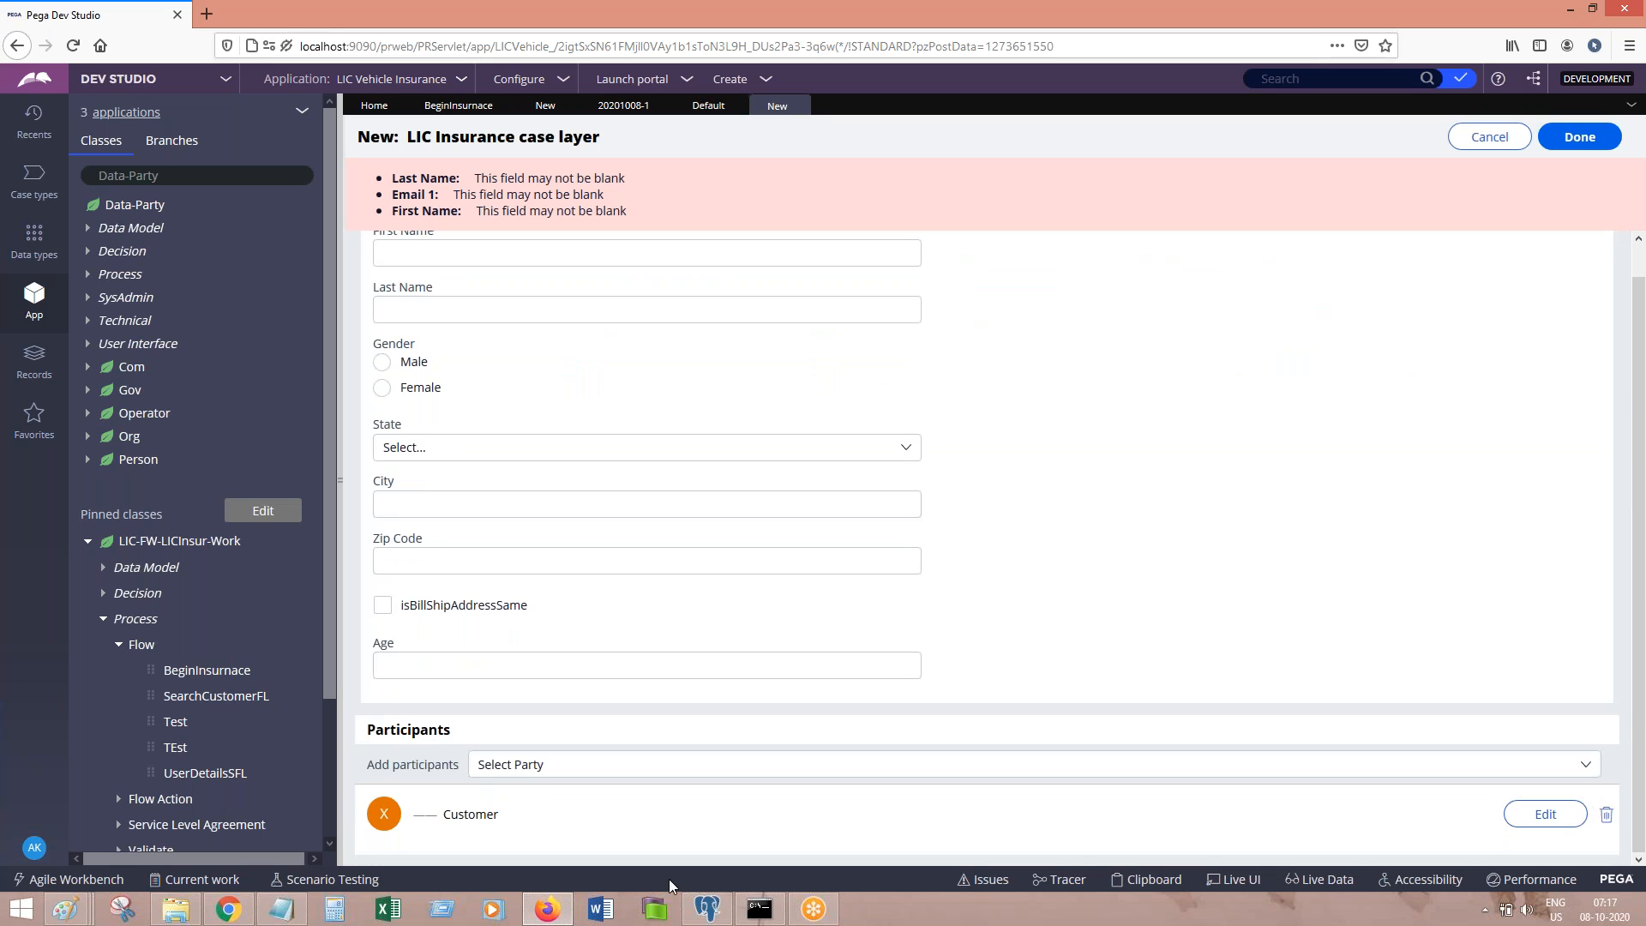
left_click(1546, 813)
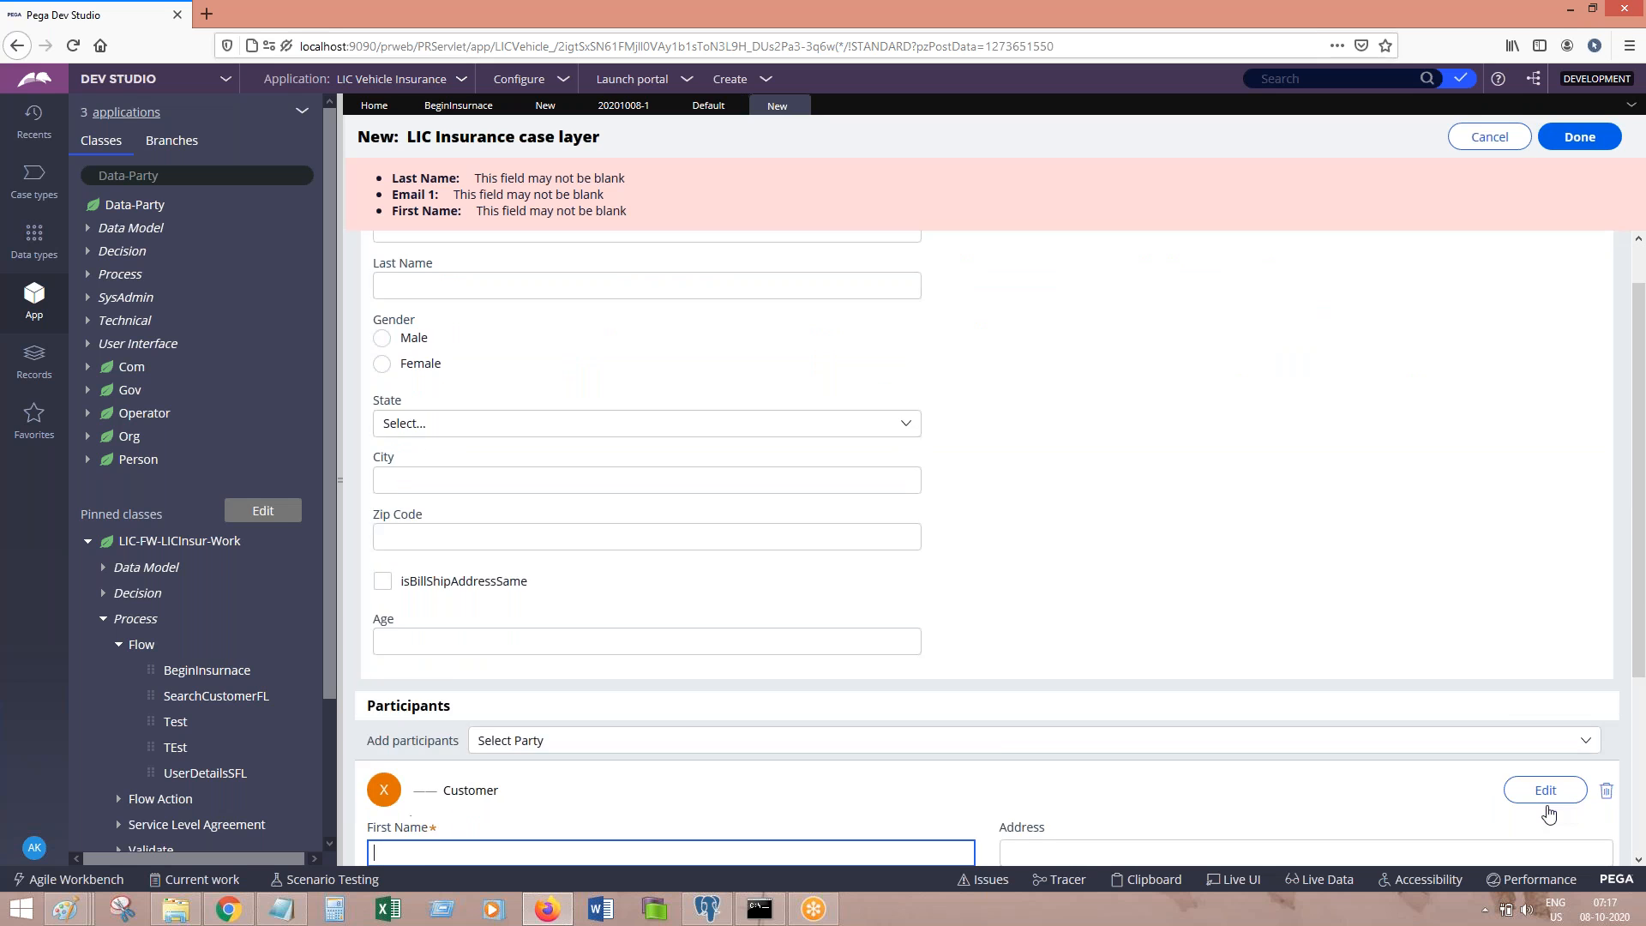
left_click_drag(1641, 517, 1644, 668)
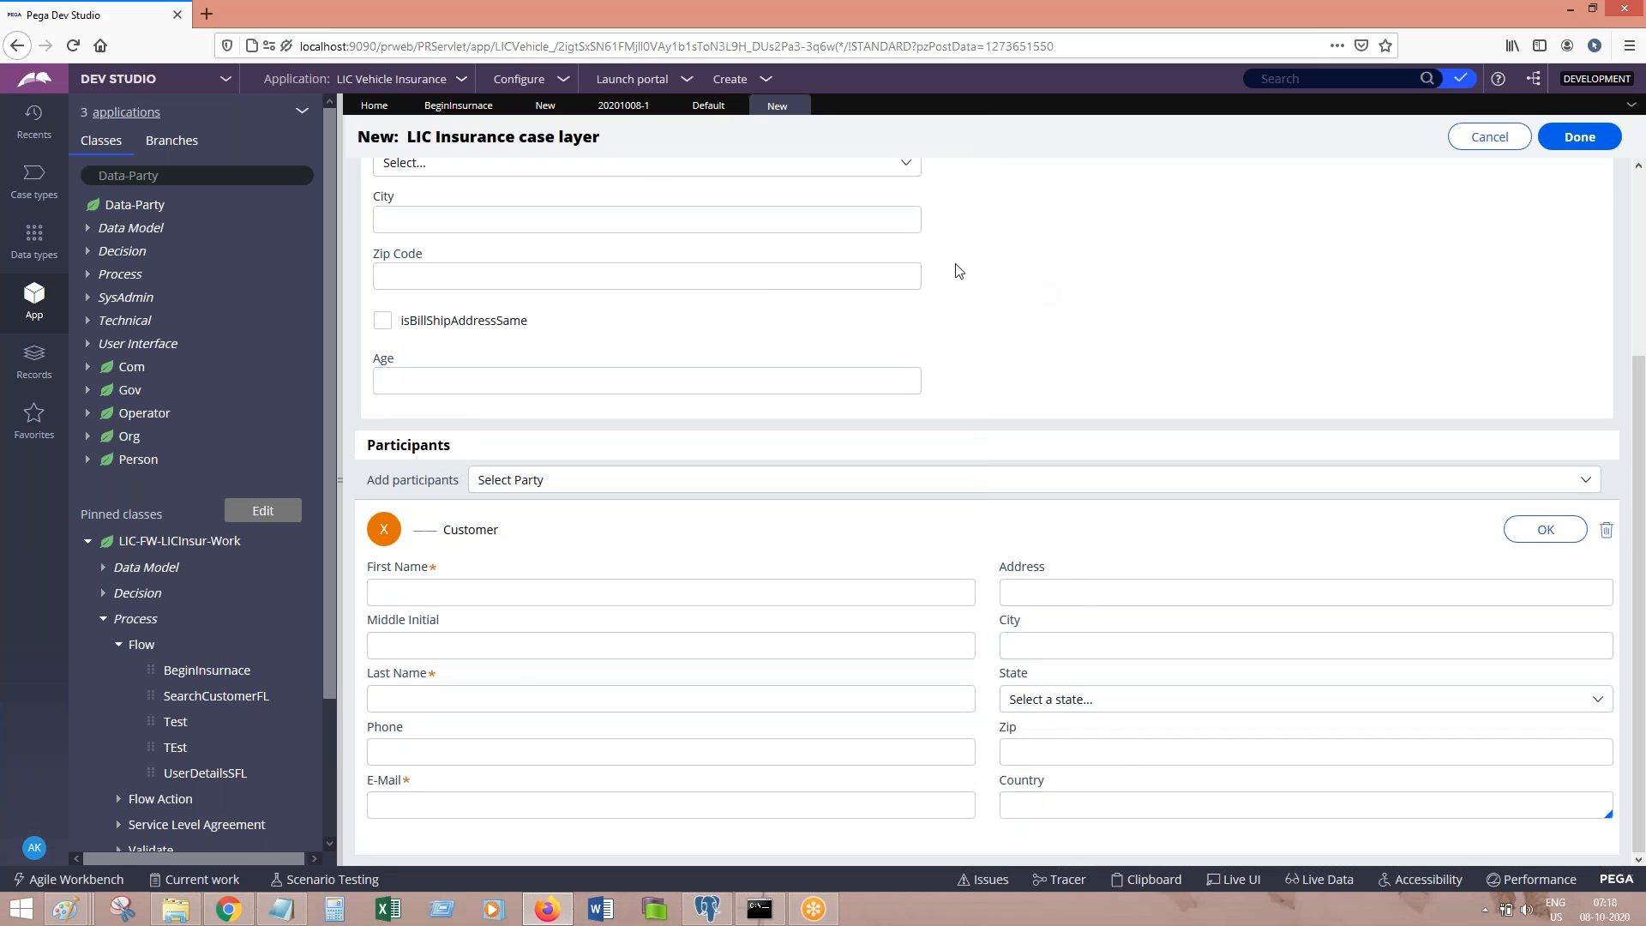
left_click(471, 112)
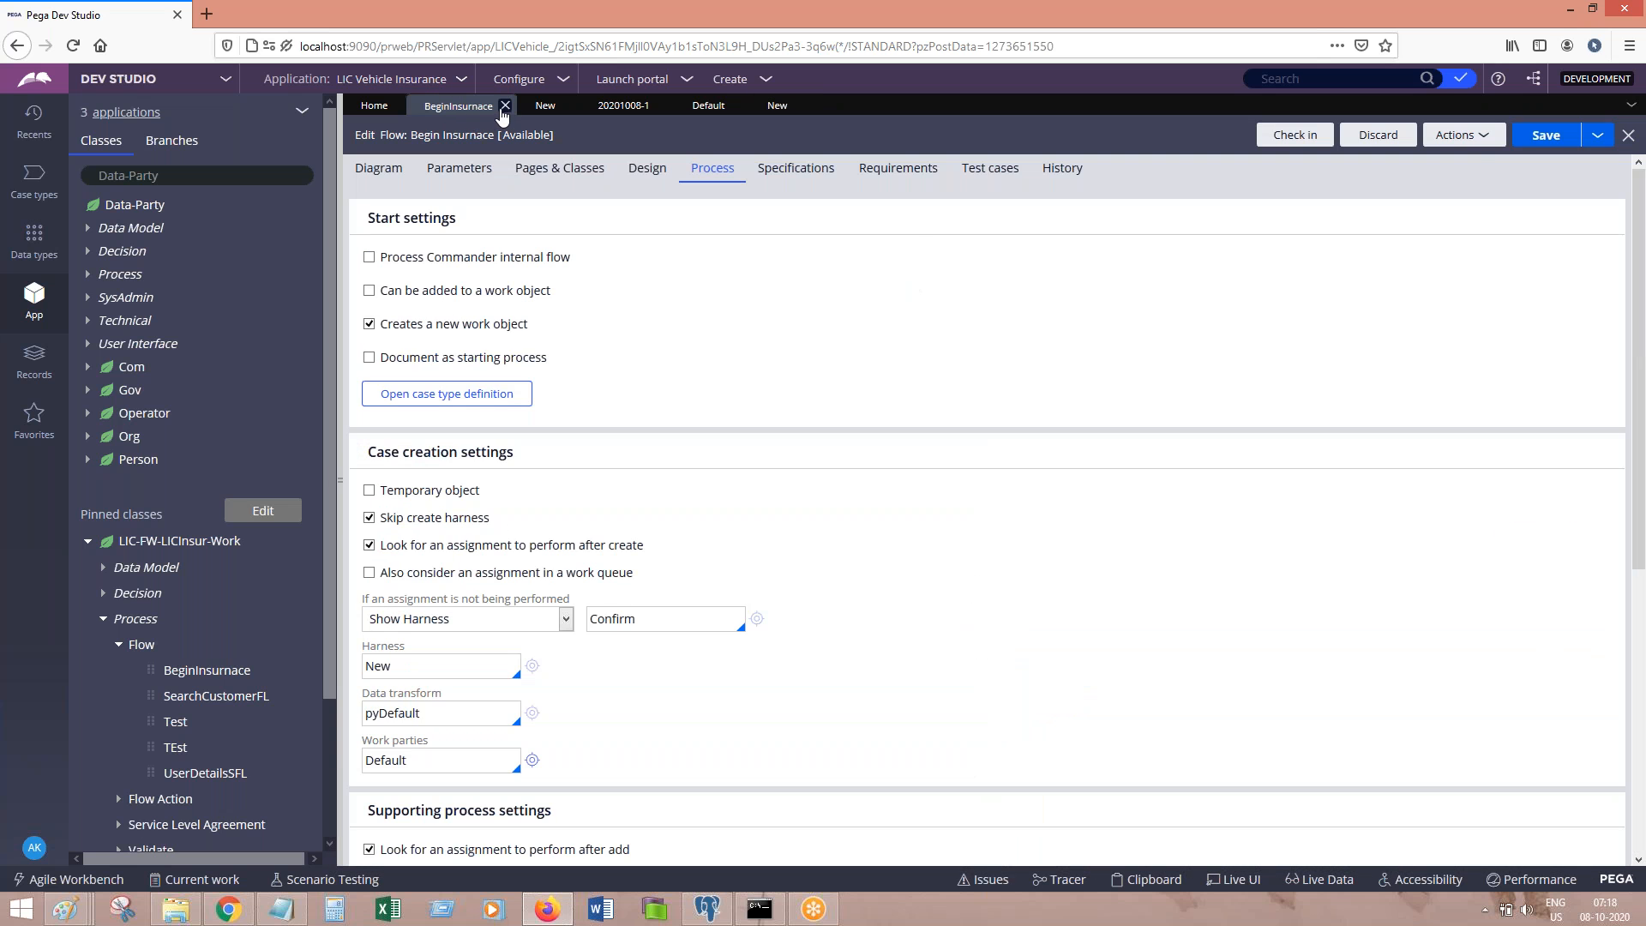
left_click(708, 105)
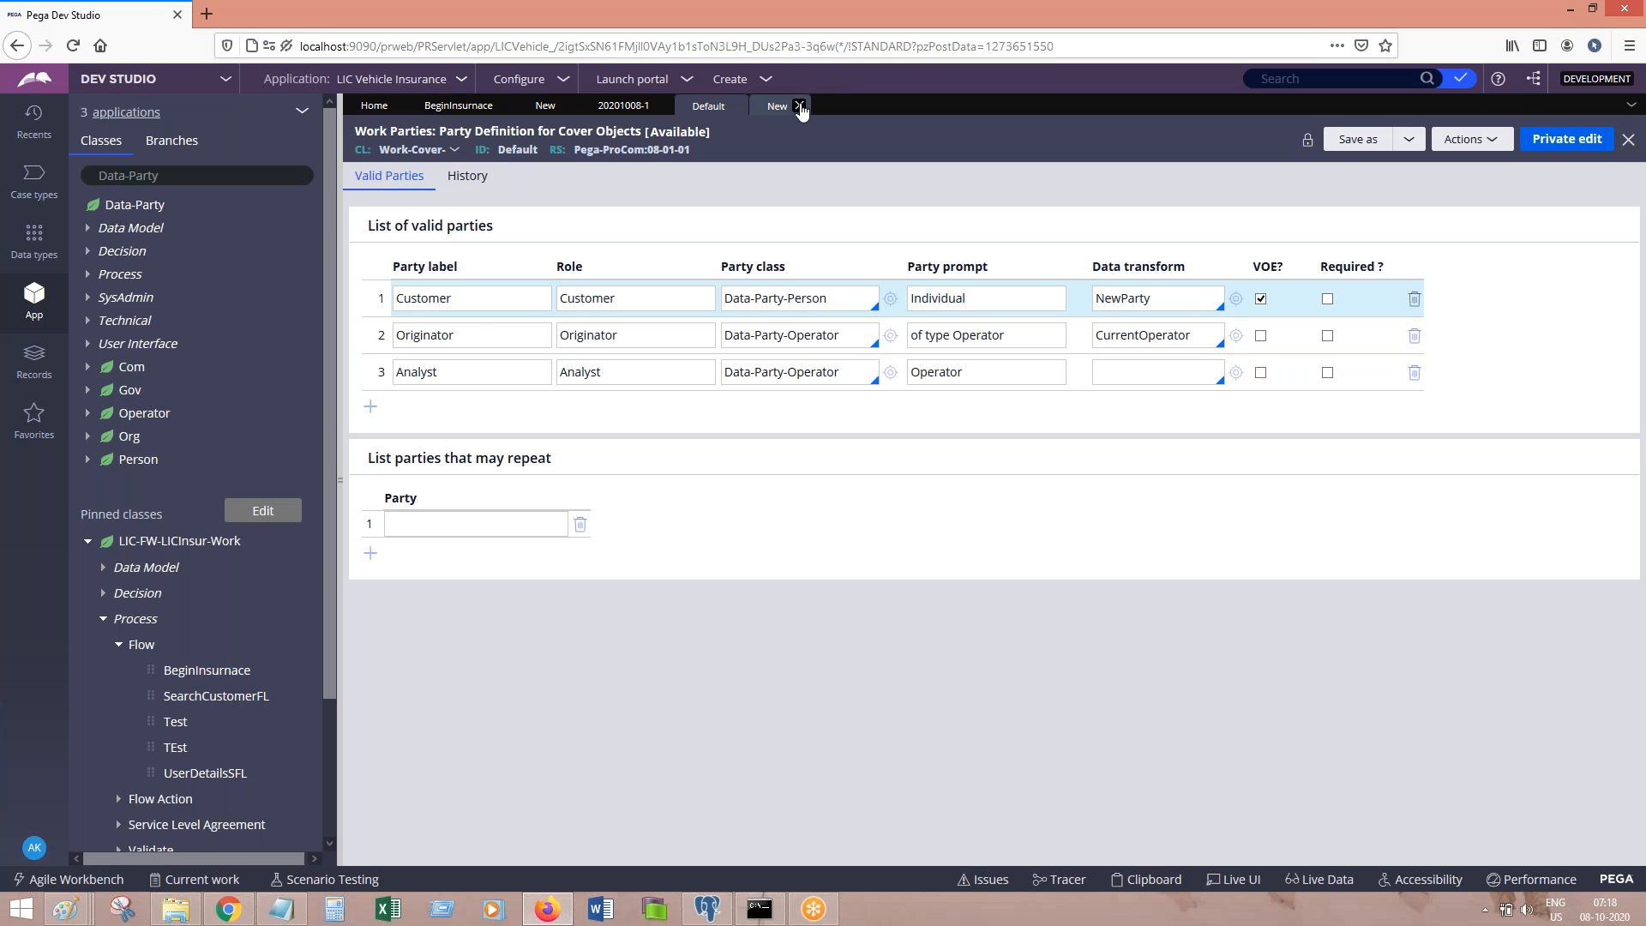
Step: Discard the unsaved new case, delete the Analyst party, and close the Default work parties rule
left_click(799, 106)
left_click(1179, 536)
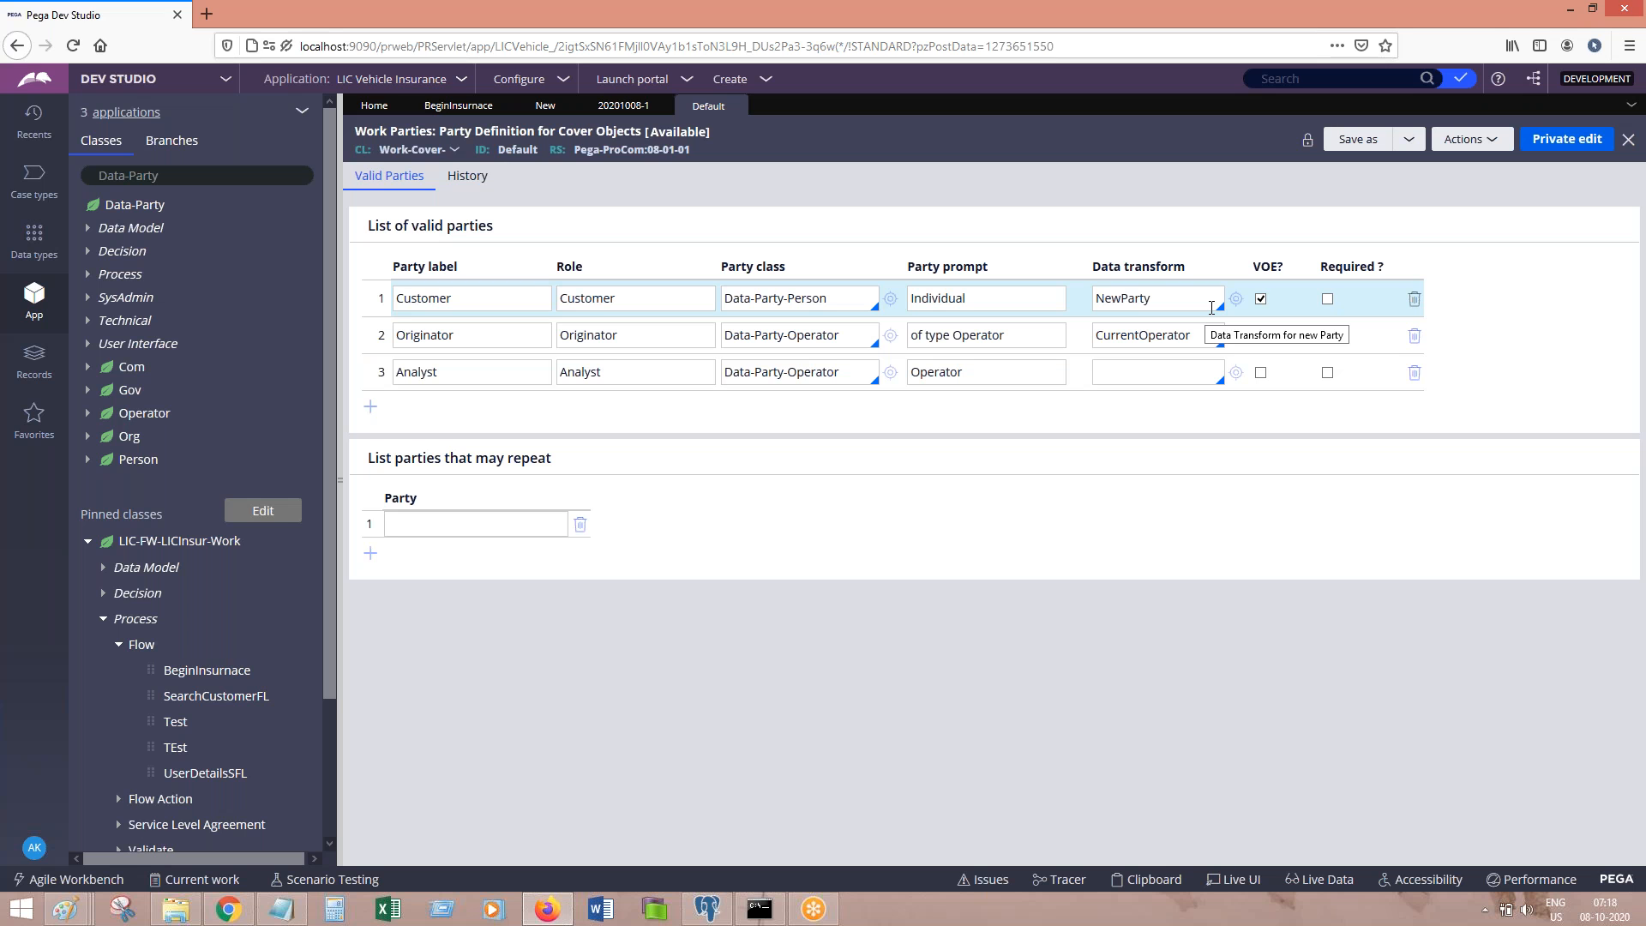
left_click(1414, 372)
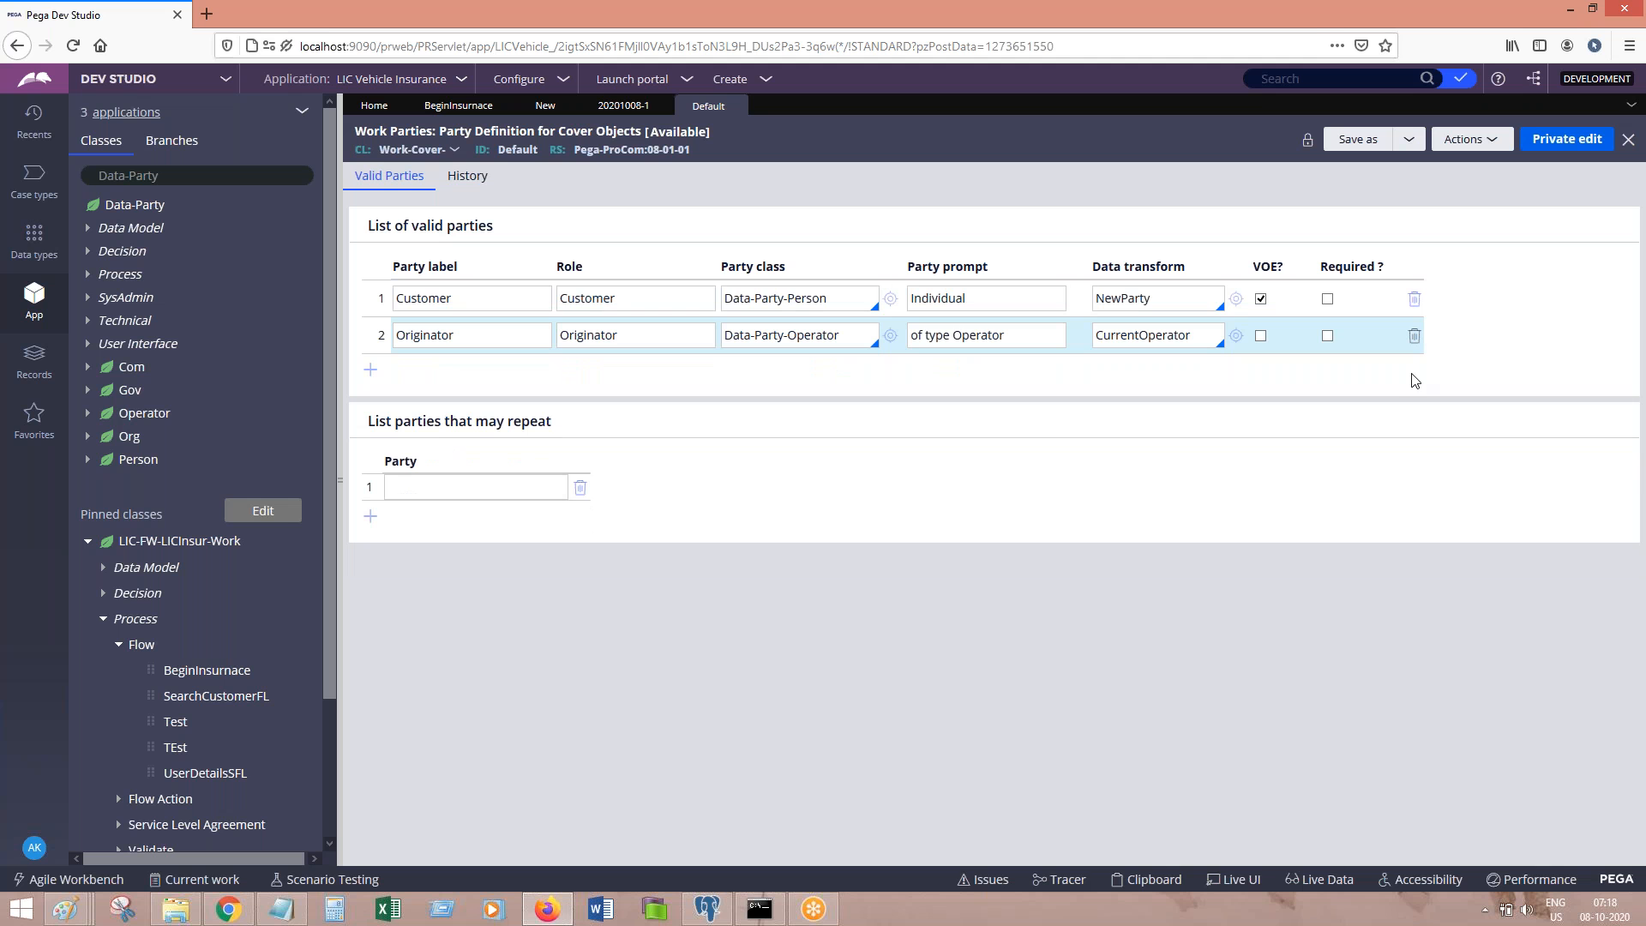
left_click(736, 105)
Step: Discard the Default edits, switch work parties to pyCaseManagementDefault, and review its Owner party
left_click(1211, 547)
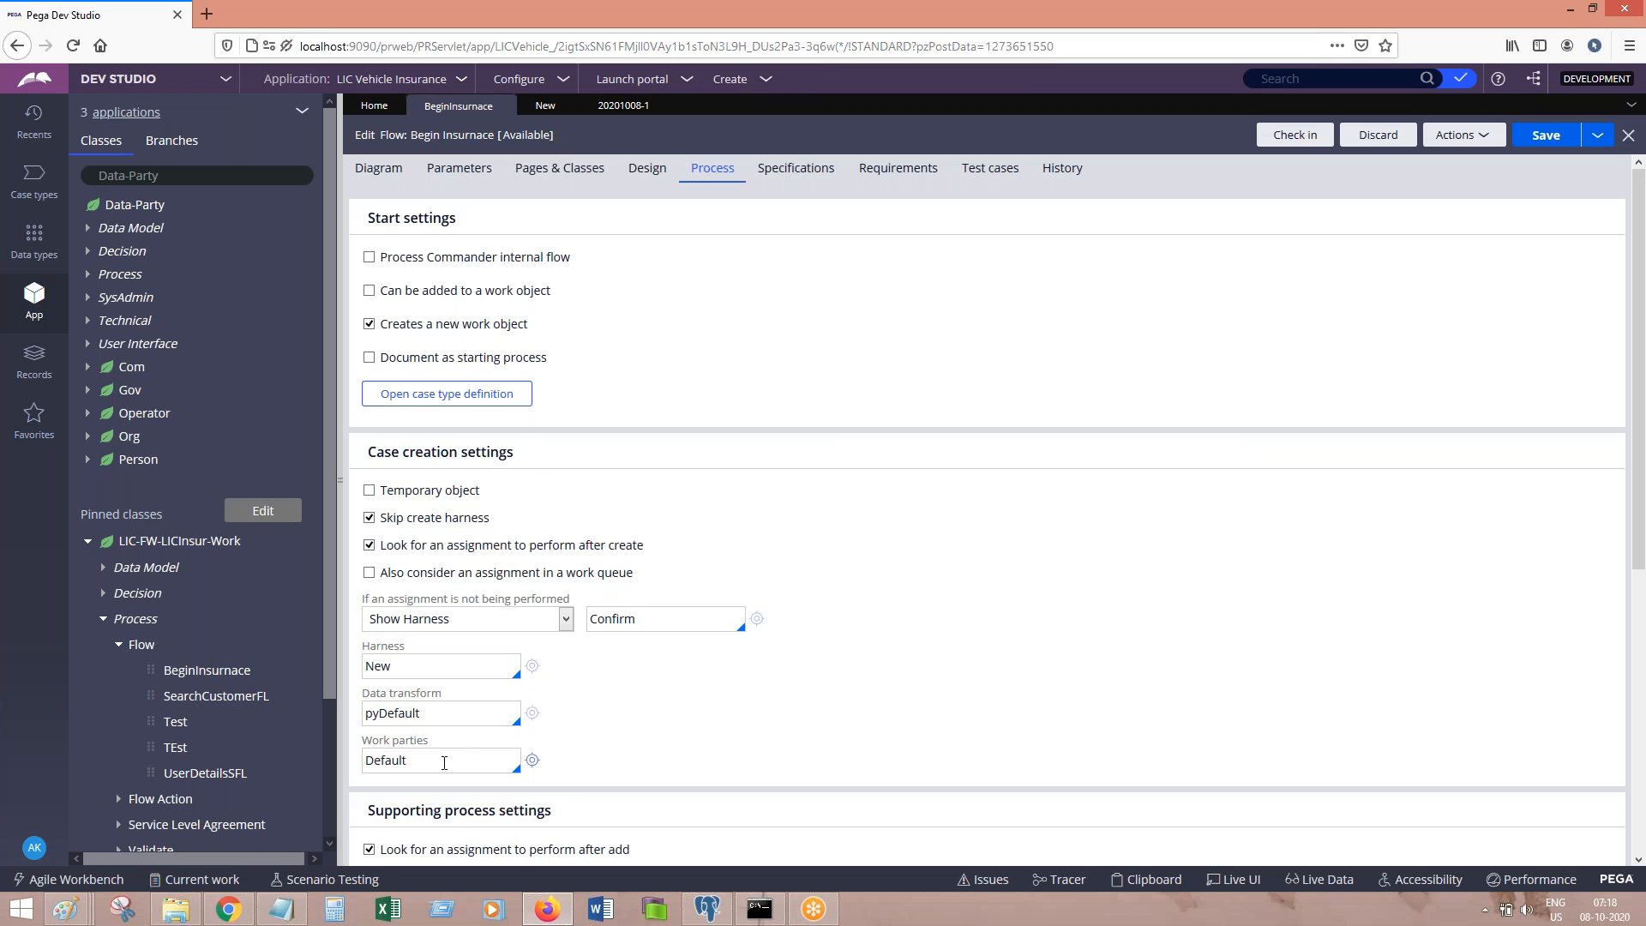
double_click(444, 762)
type("pycase")
left_click(437, 738)
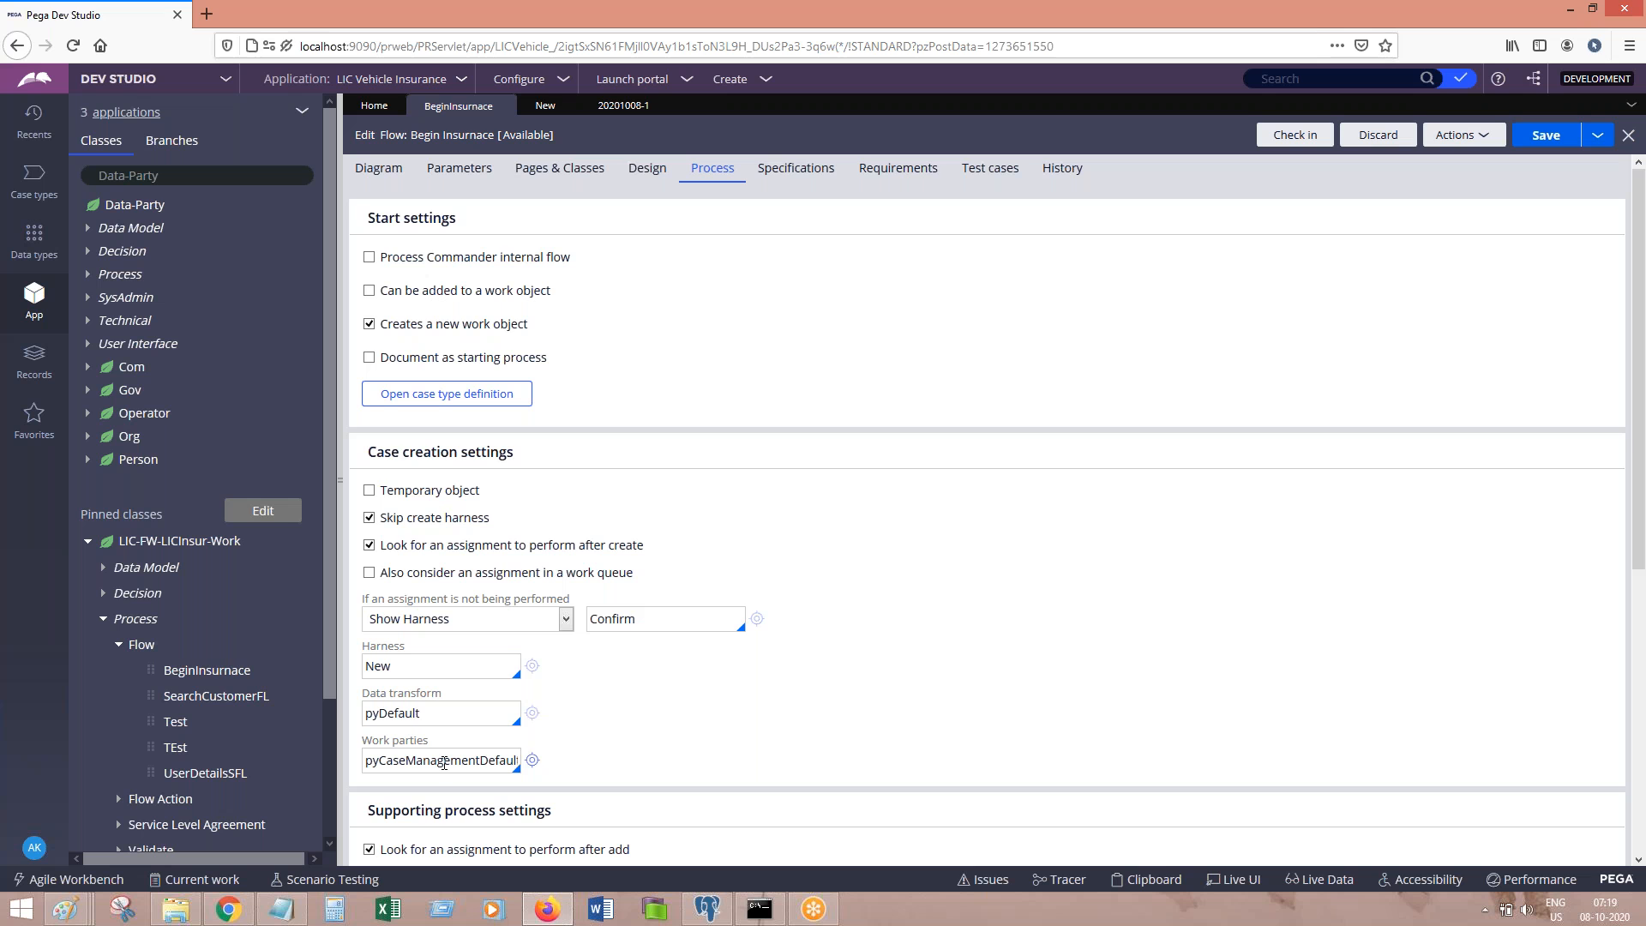
left_click(532, 762)
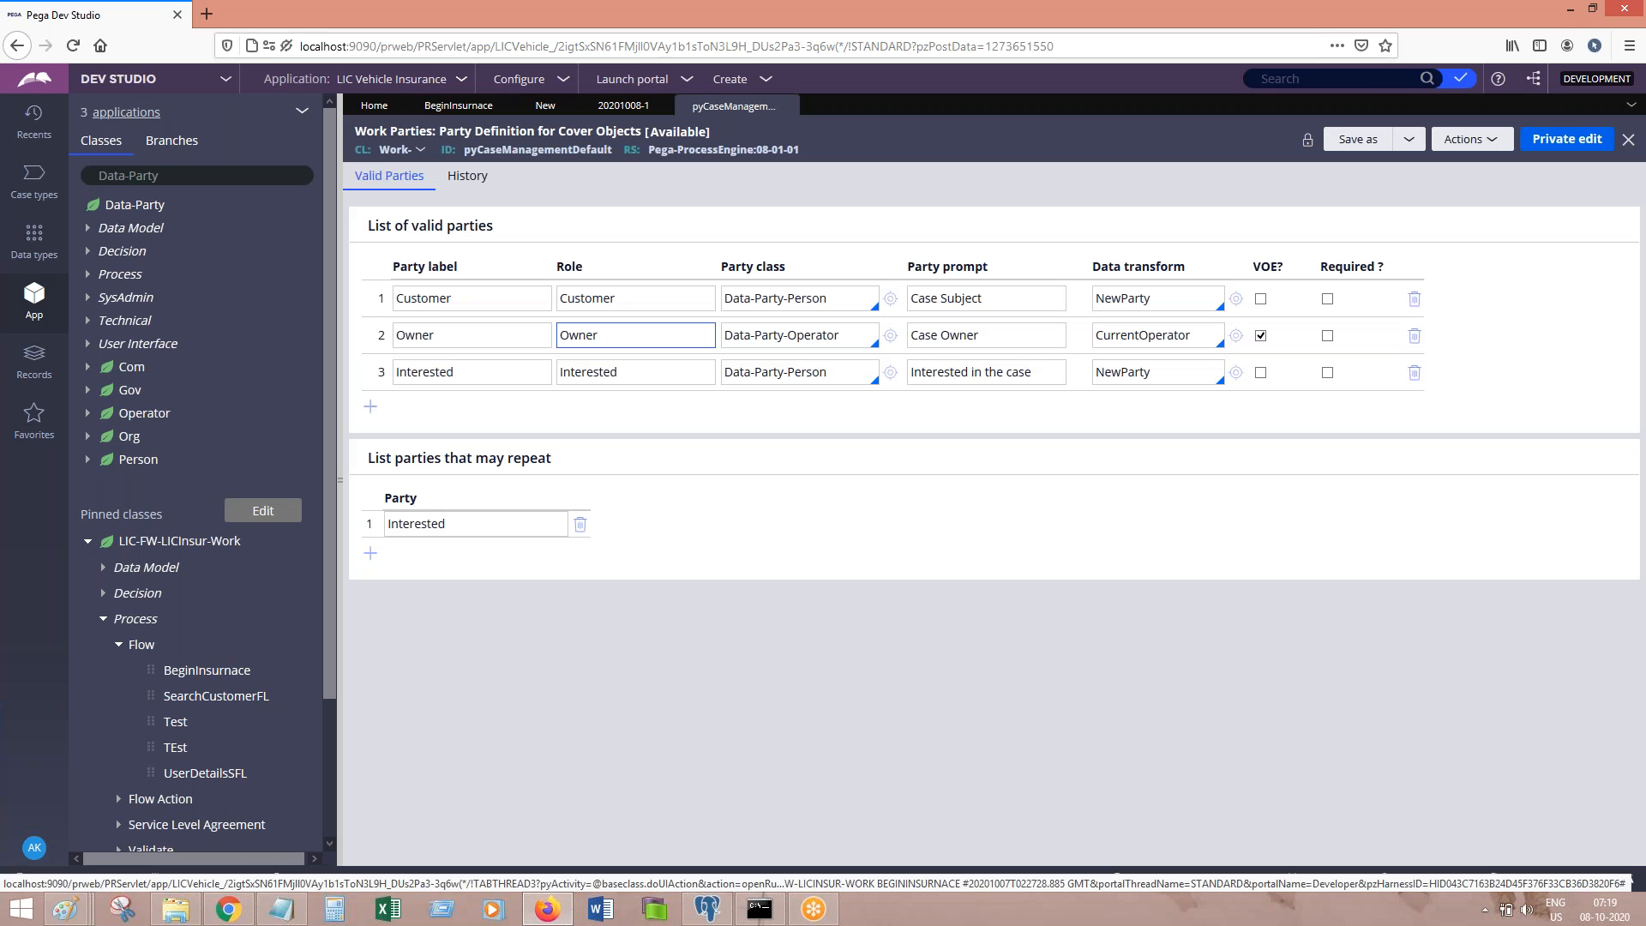
double_click(614, 335)
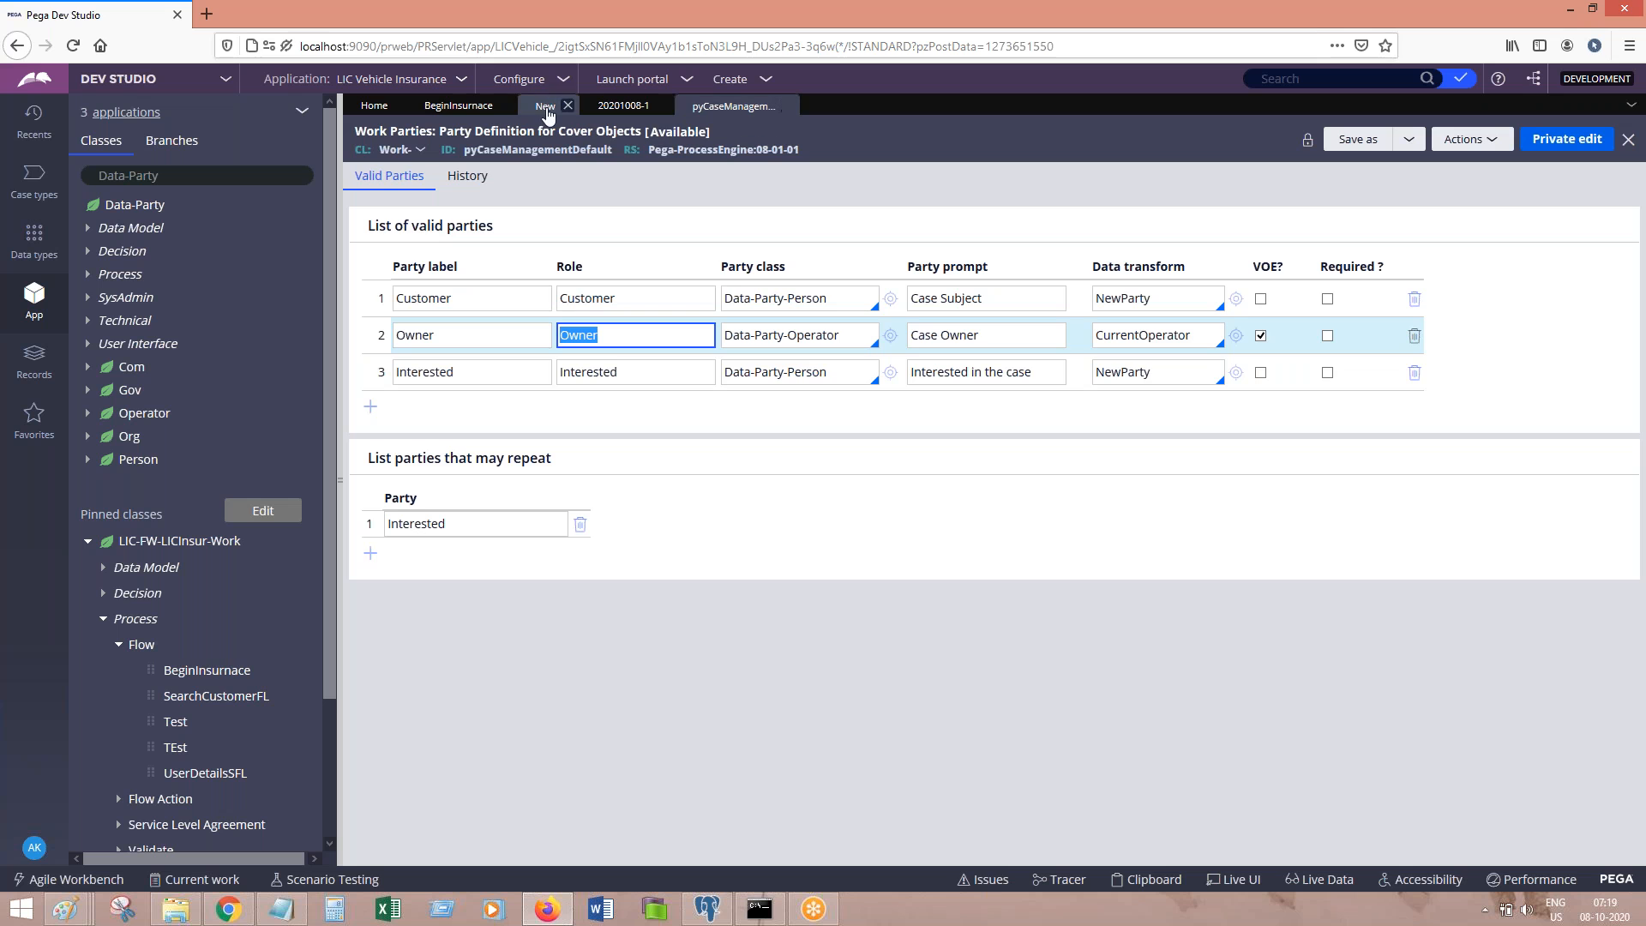
left_click(468, 106)
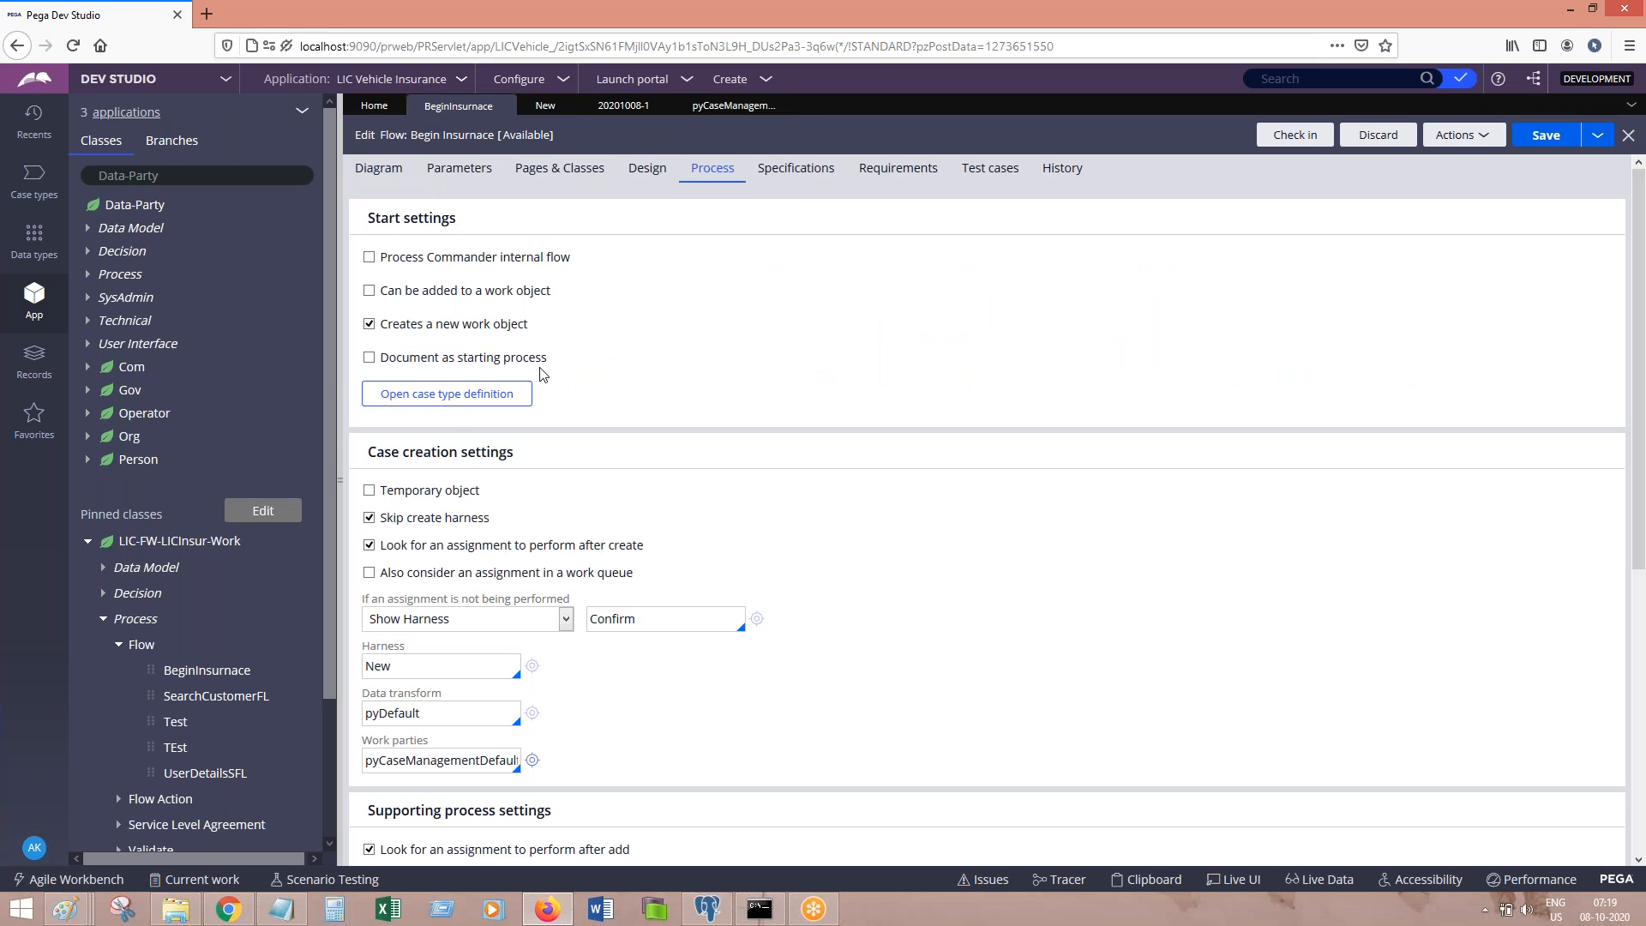
Step: Clear Skip create harness, save the Begin Insurance flow, and run it to create a test case
left_click(369, 520)
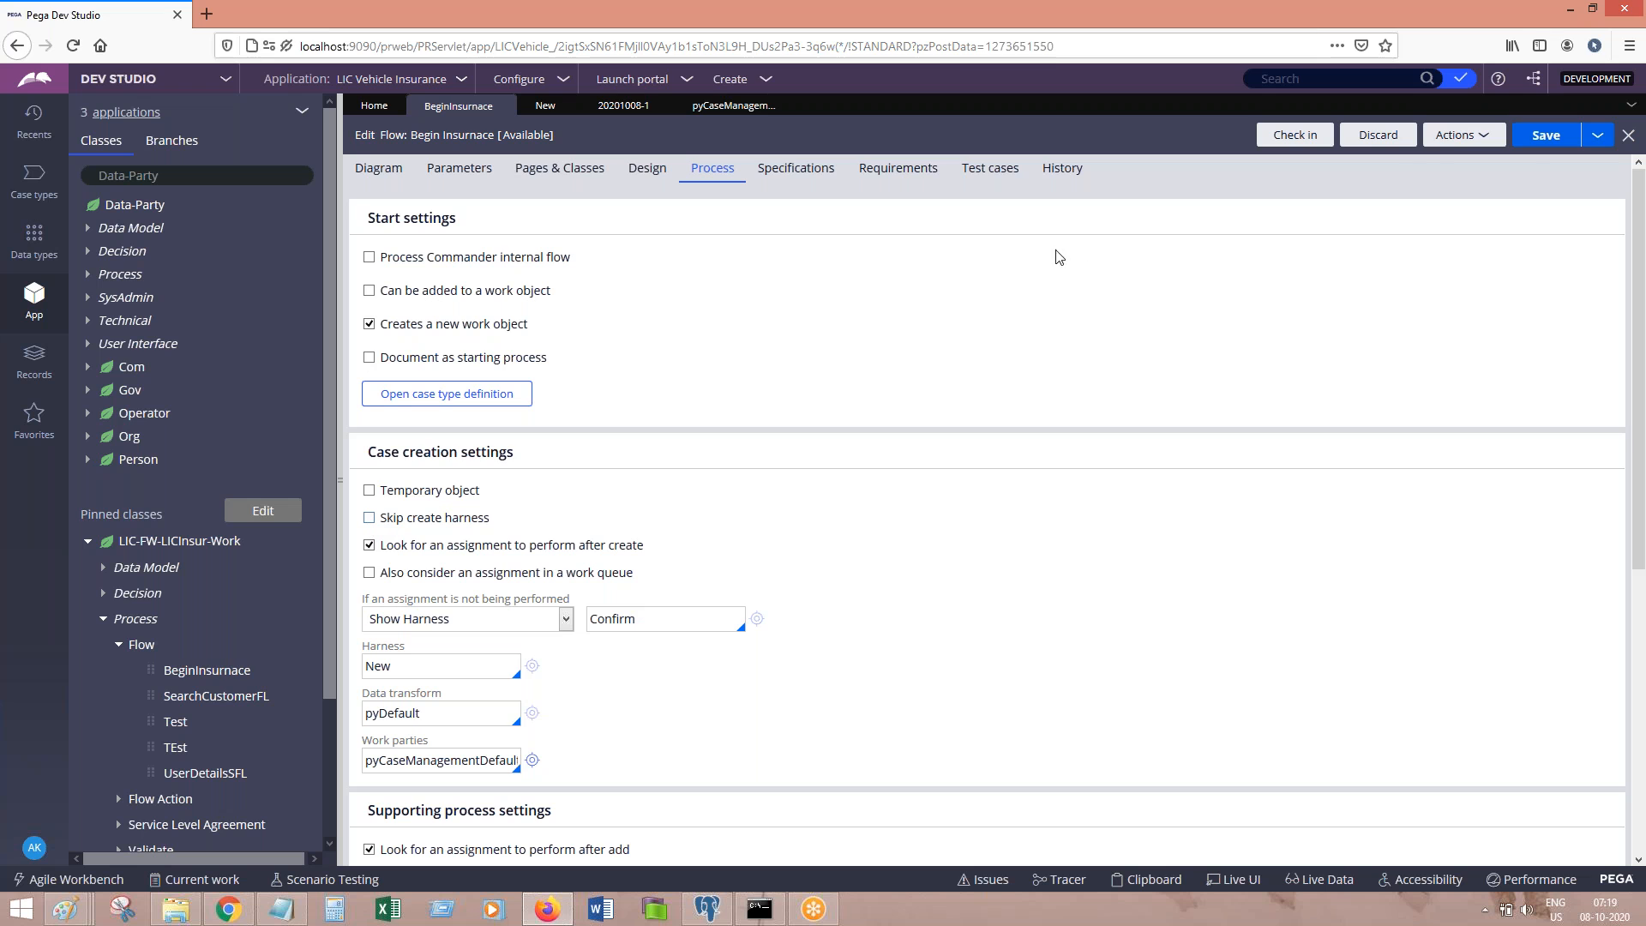
left_click(1540, 137)
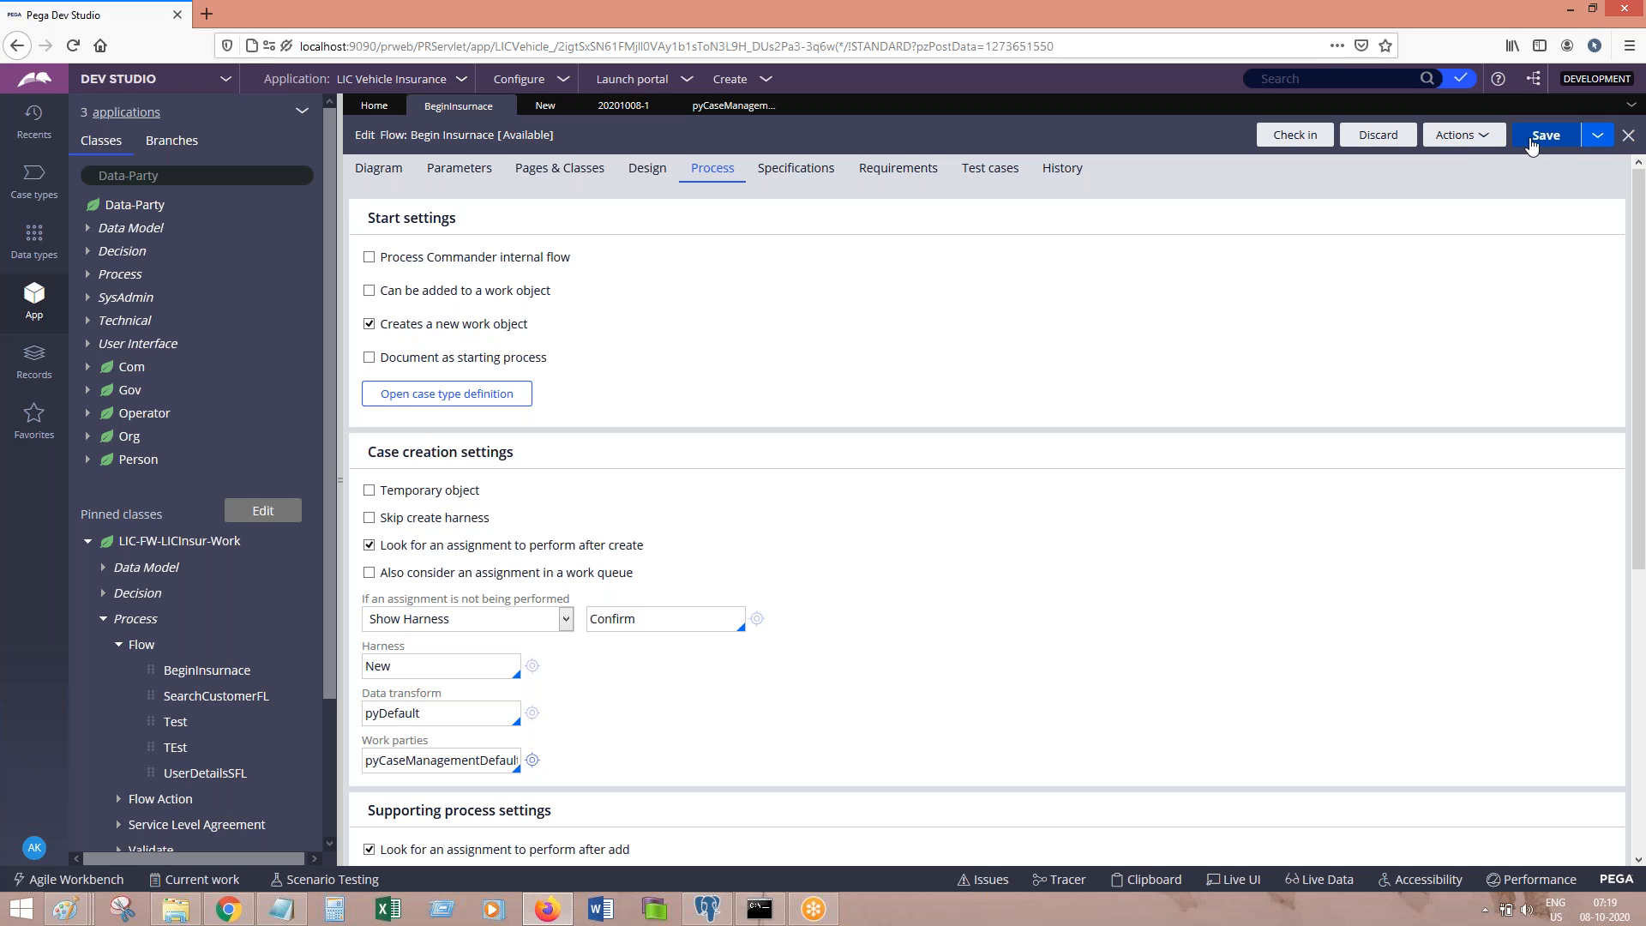
left_click(1461, 135)
left_click(1416, 161)
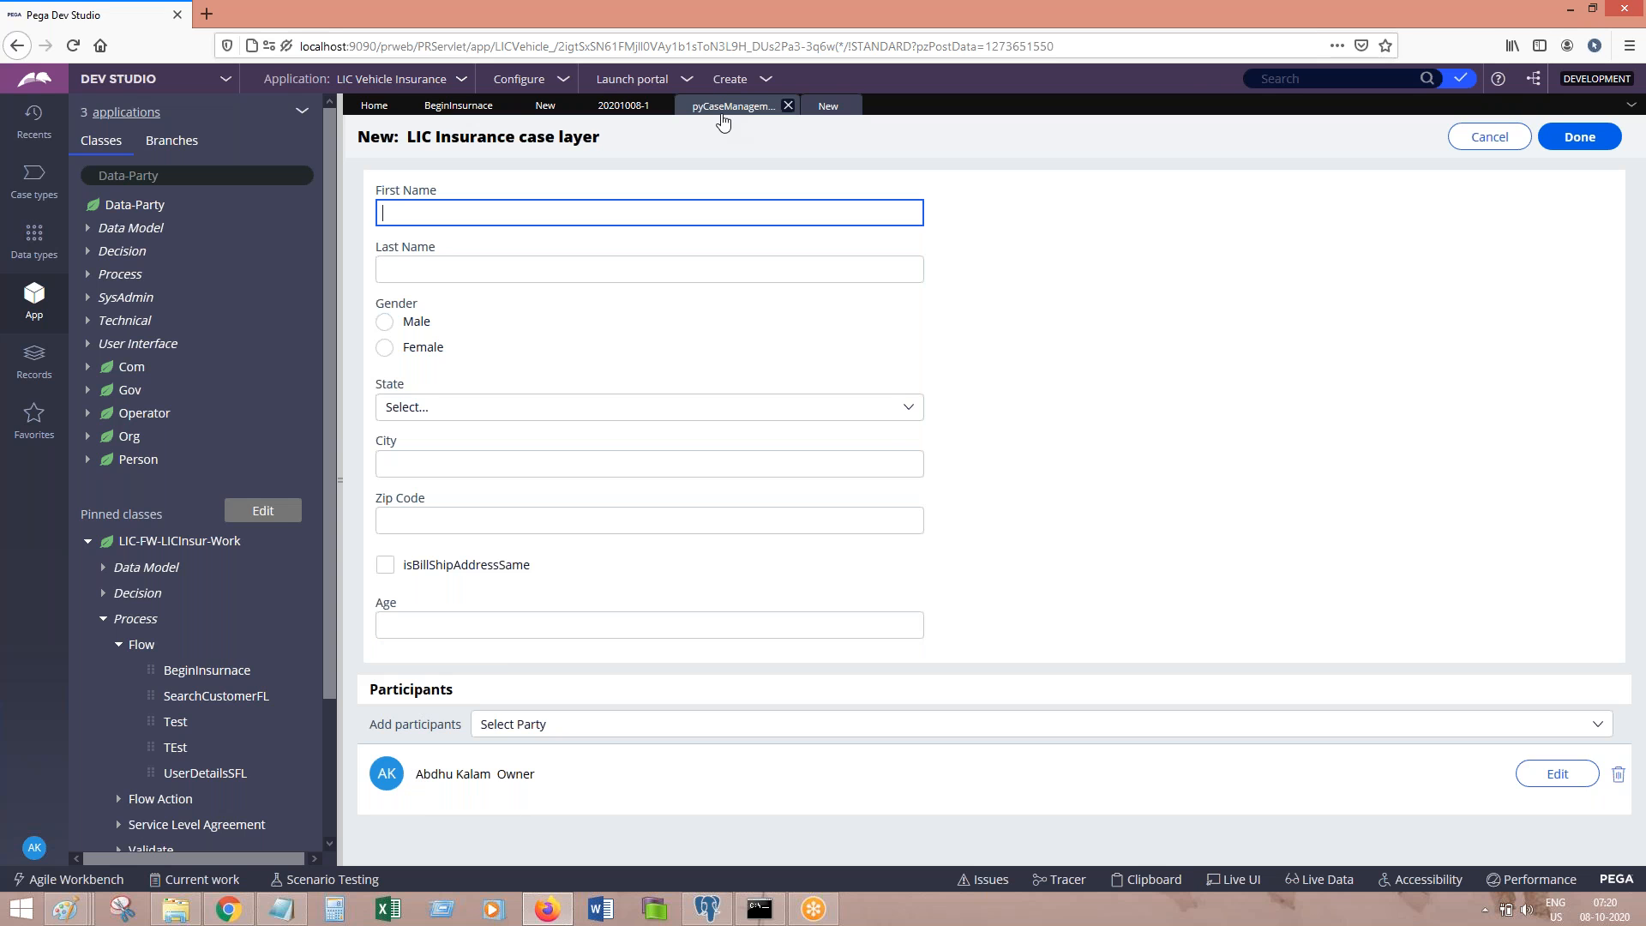
Step: Inspect CurrentOperator, which maps .pyWorkPartyUri from pxRequestor.pyUserIdentifier, then close it
left_click(723, 116)
double_click(607, 336)
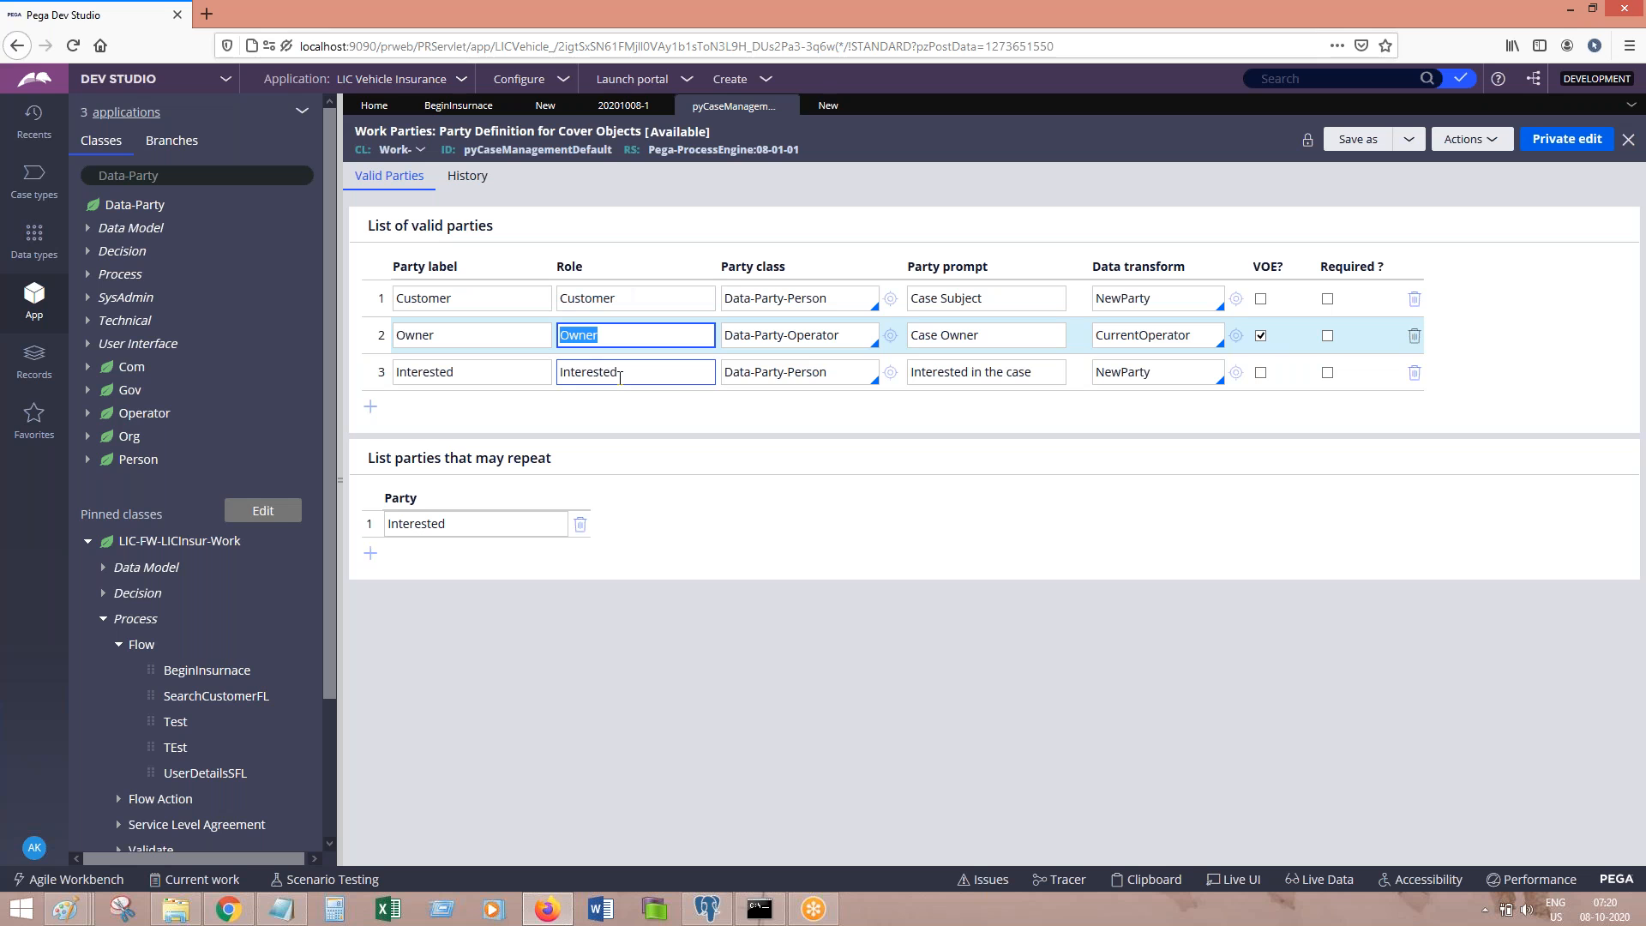
left_click(824, 105)
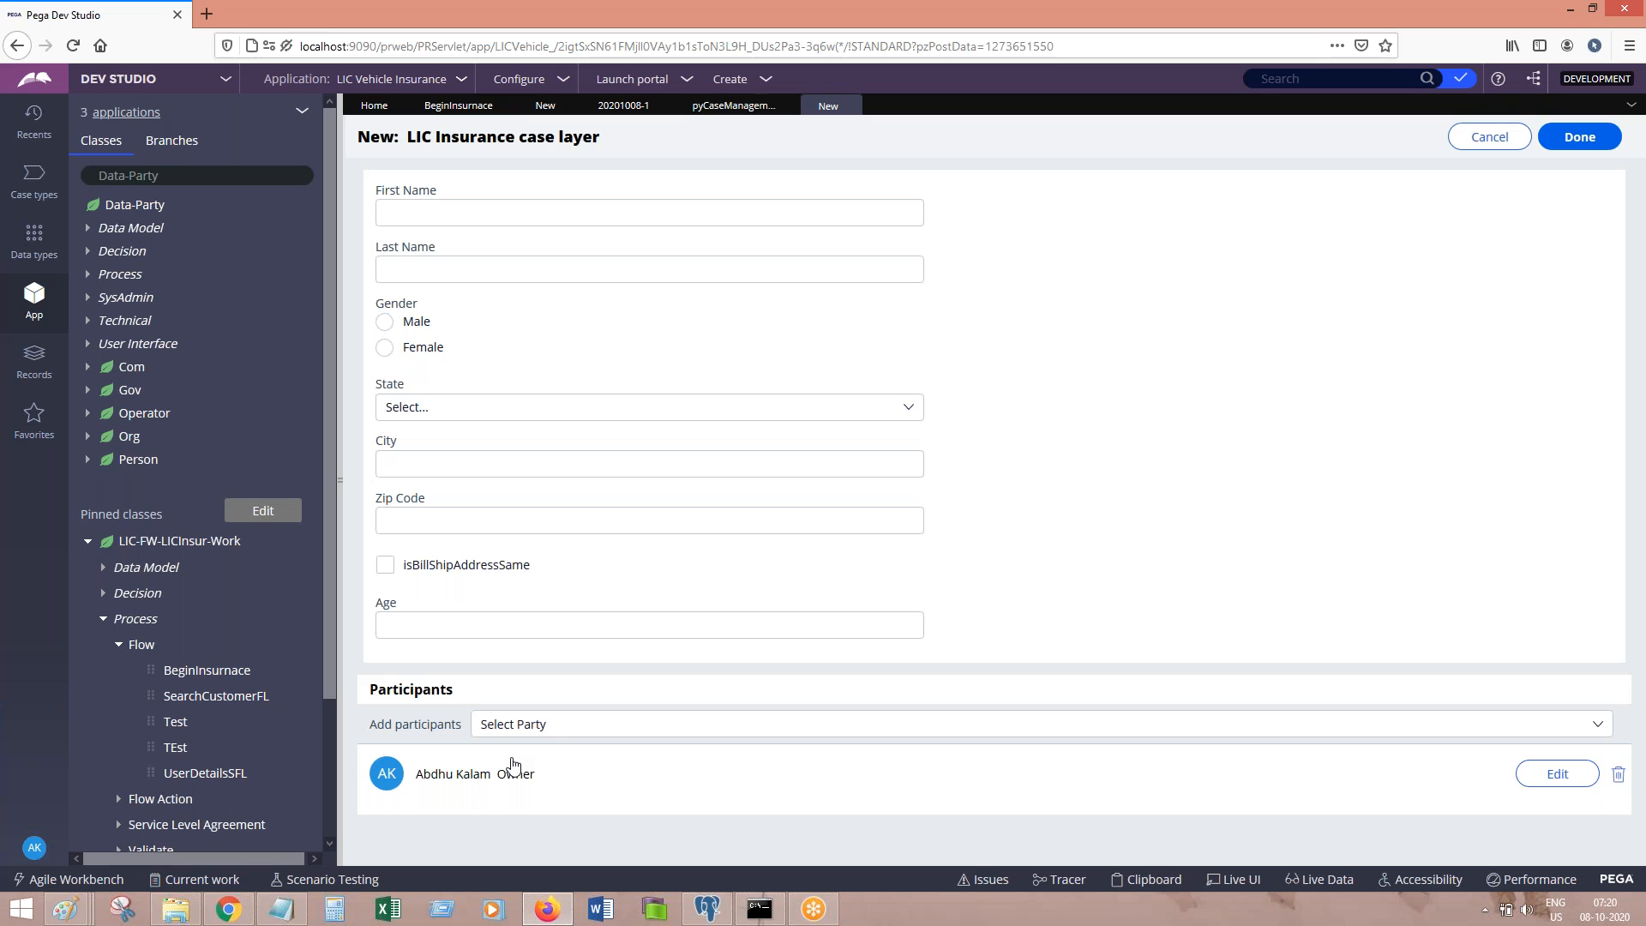
left_click(735, 106)
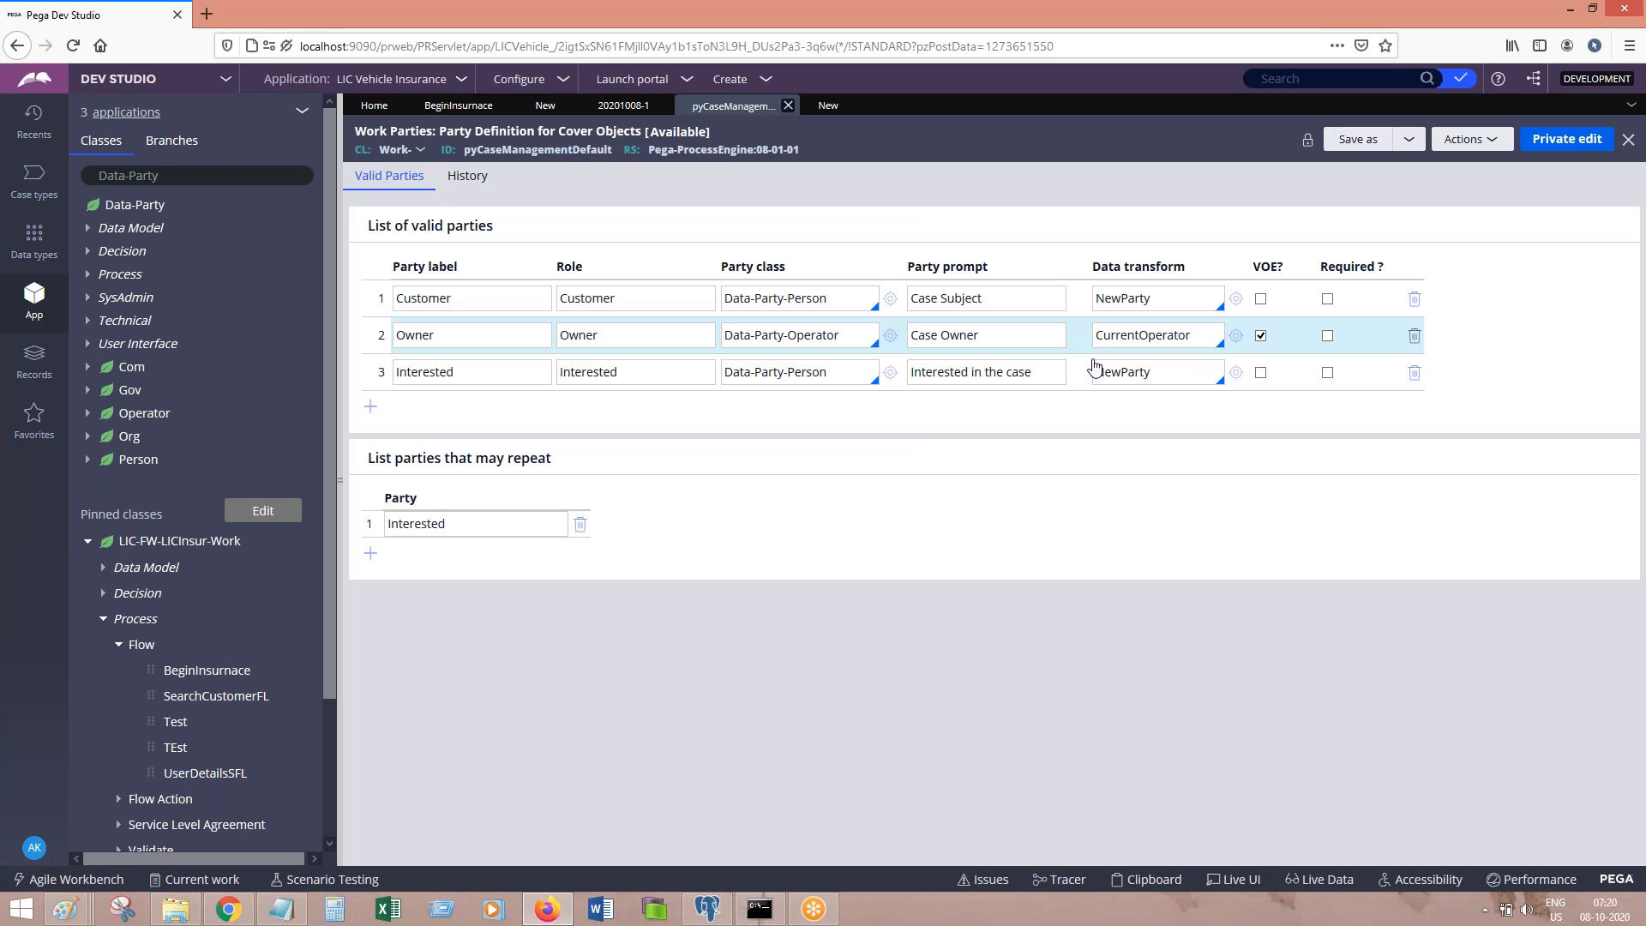
left_click(1236, 337)
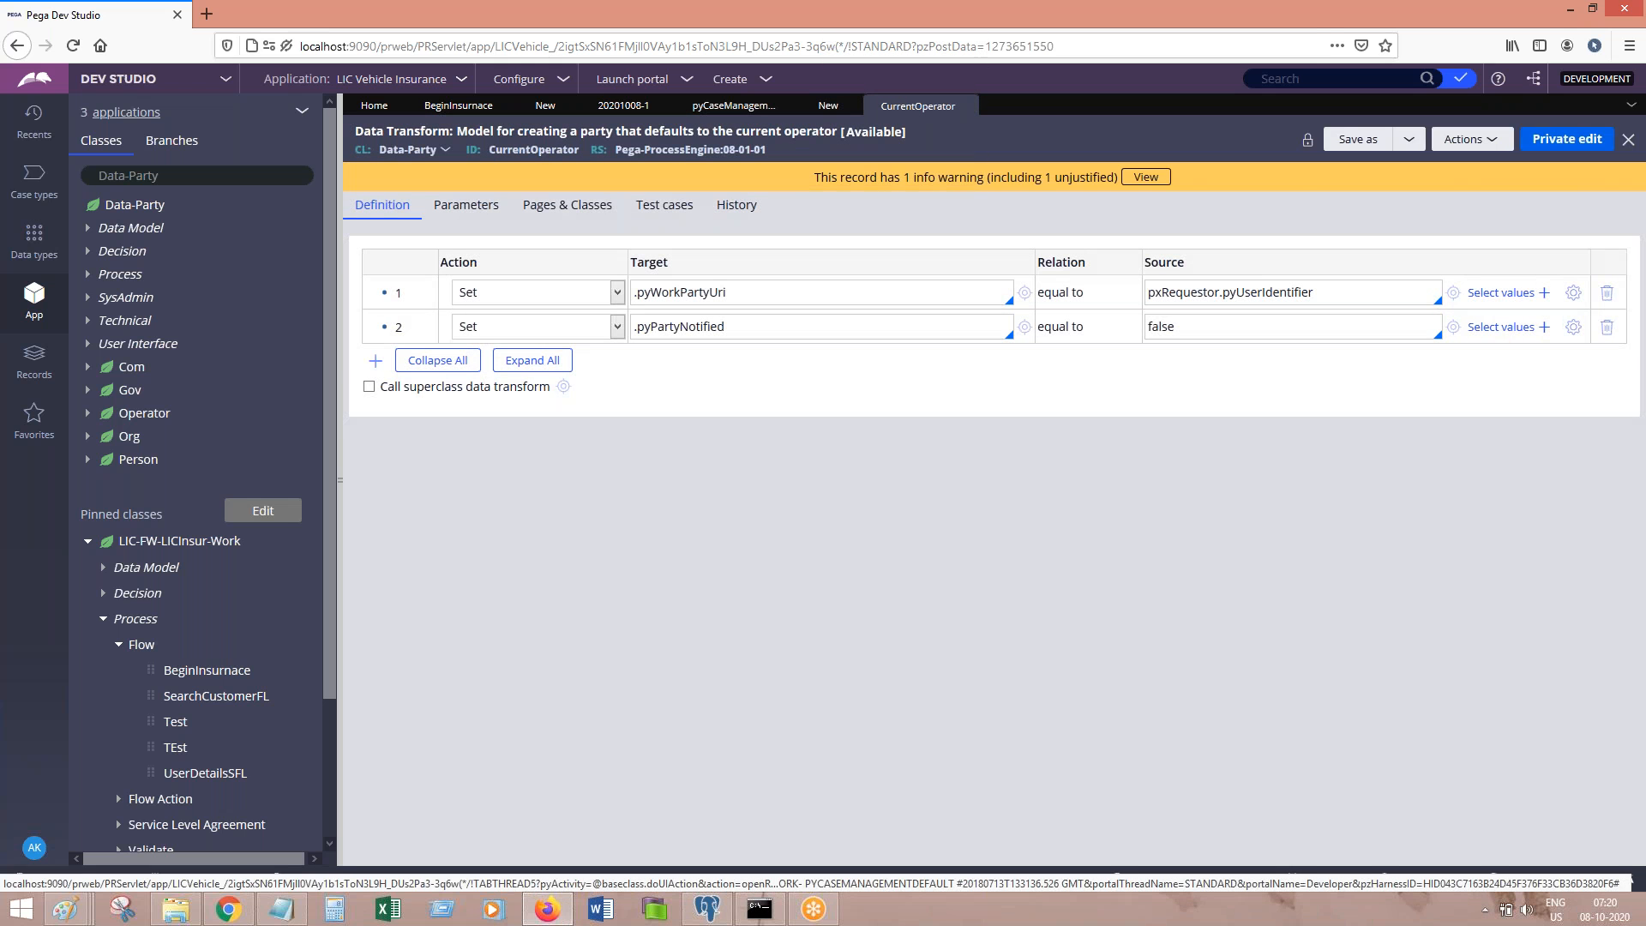
triple_click(796, 296)
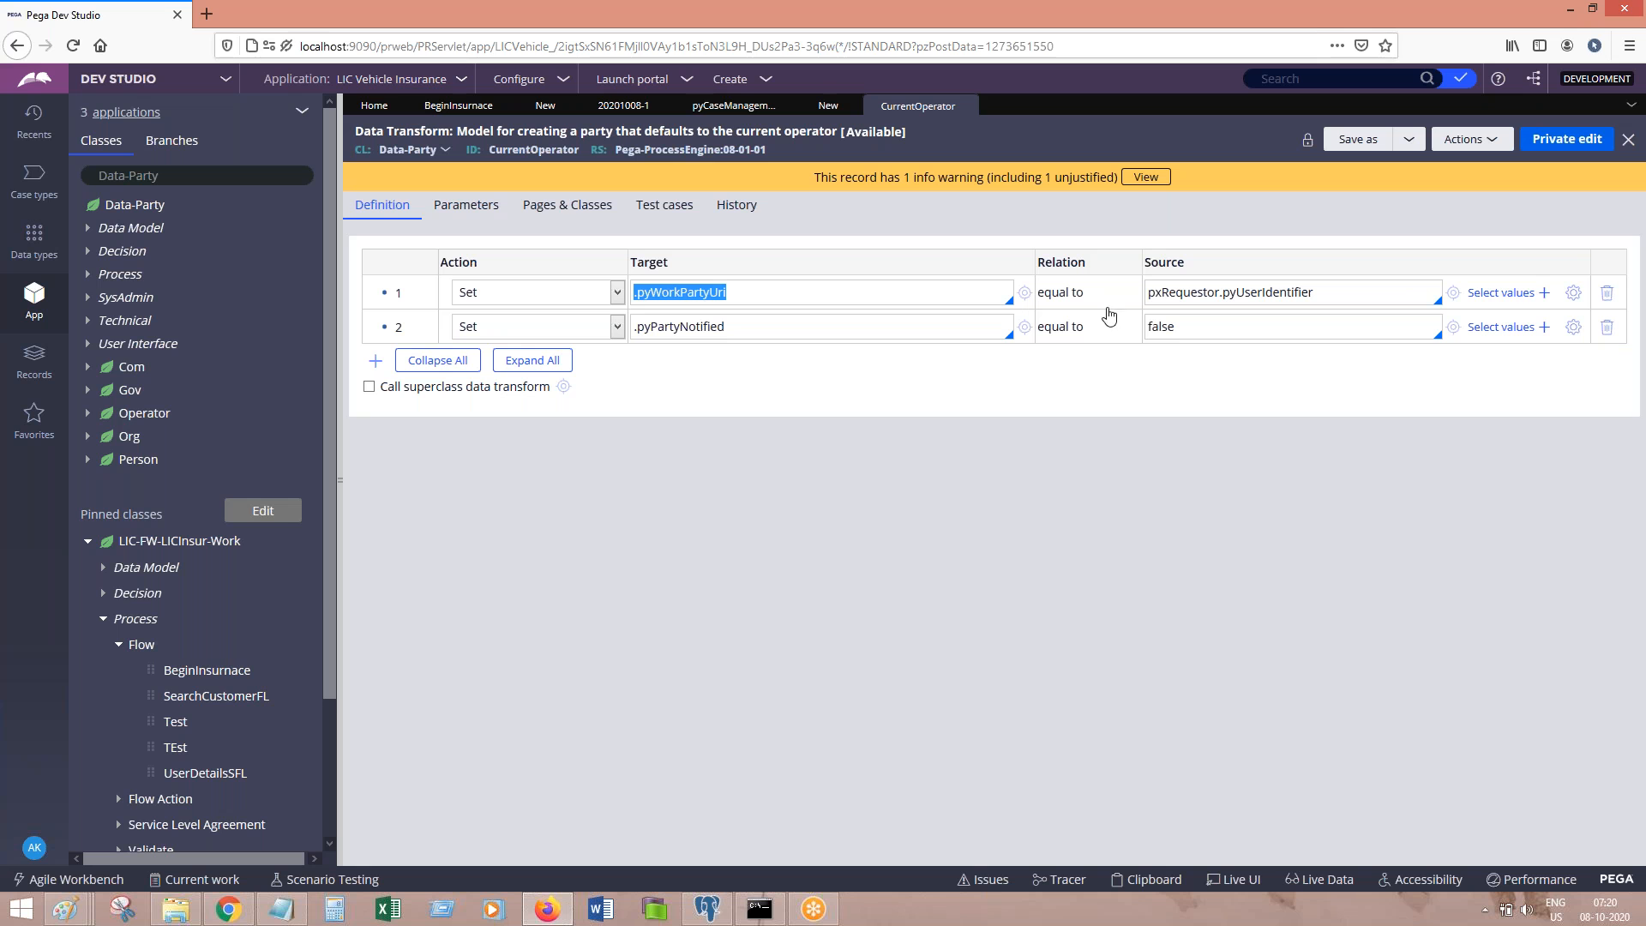
triple_click(1362, 293)
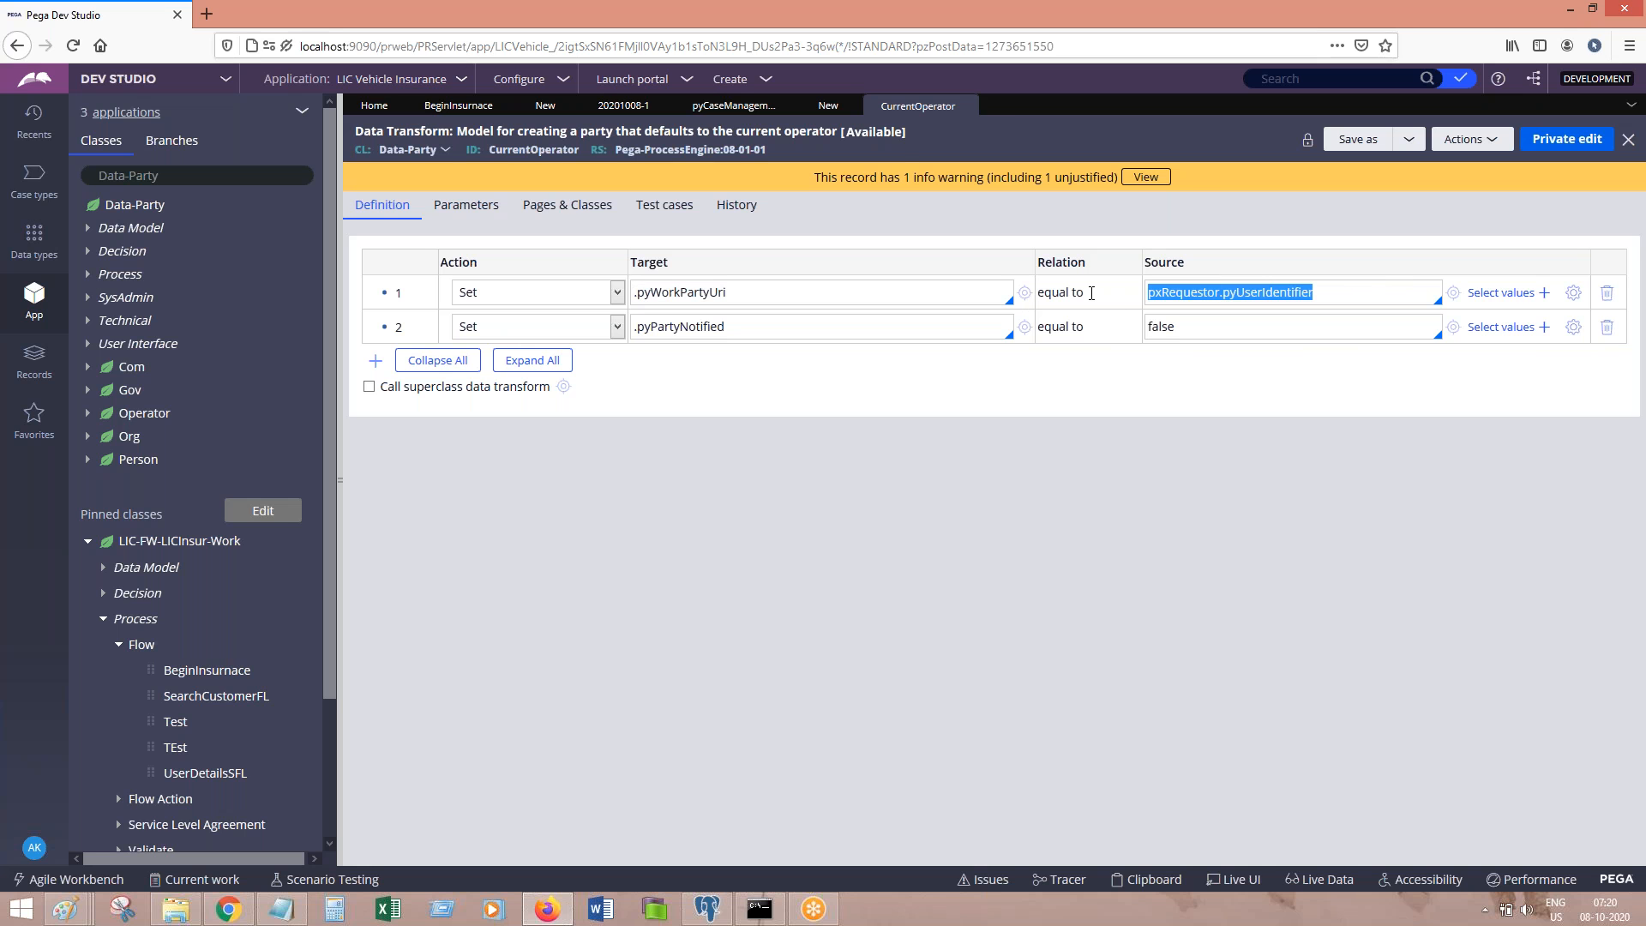
left_click(978, 106)
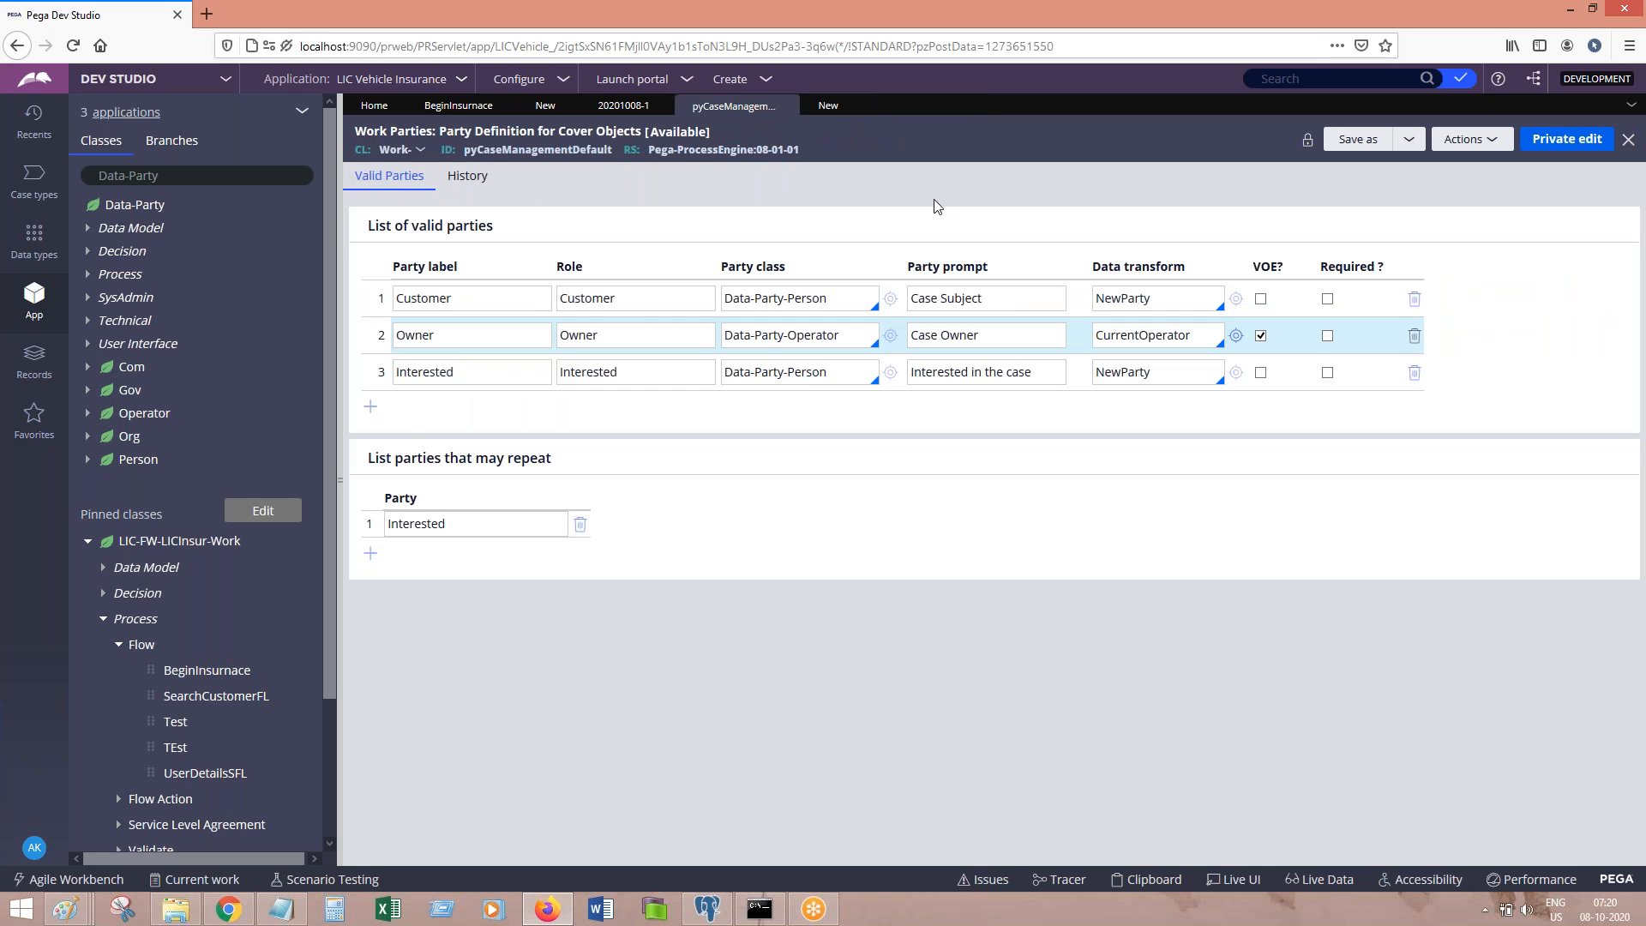
Step: Review the Owner participant's Operator ID on the new case form
left_click(828, 105)
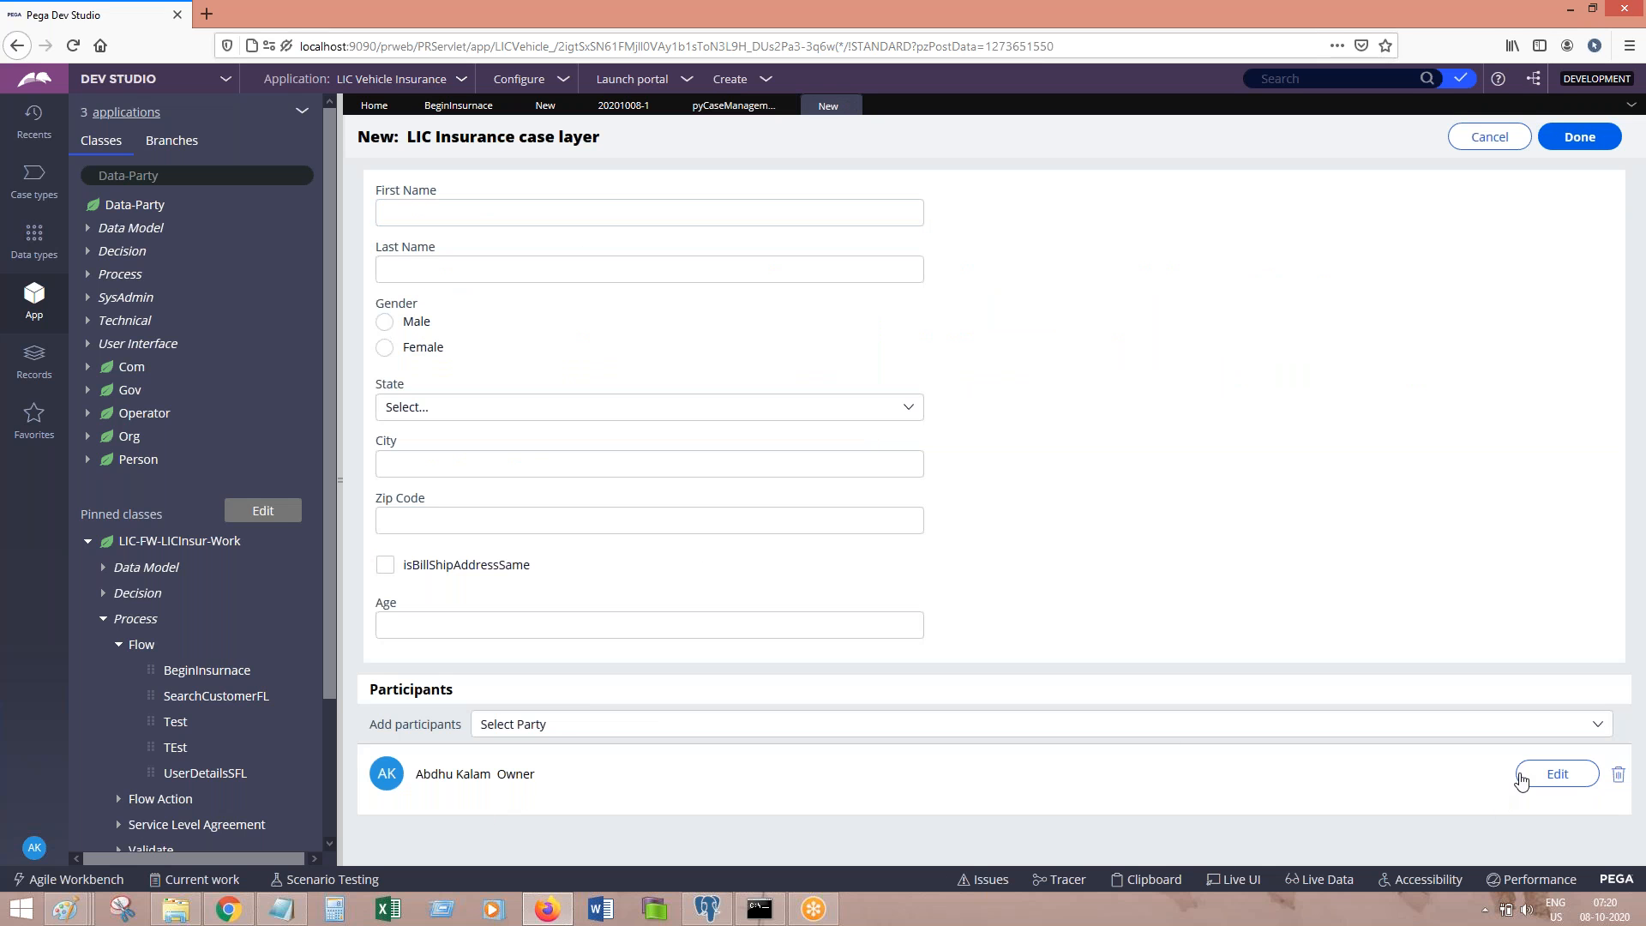
left_click(1556, 775)
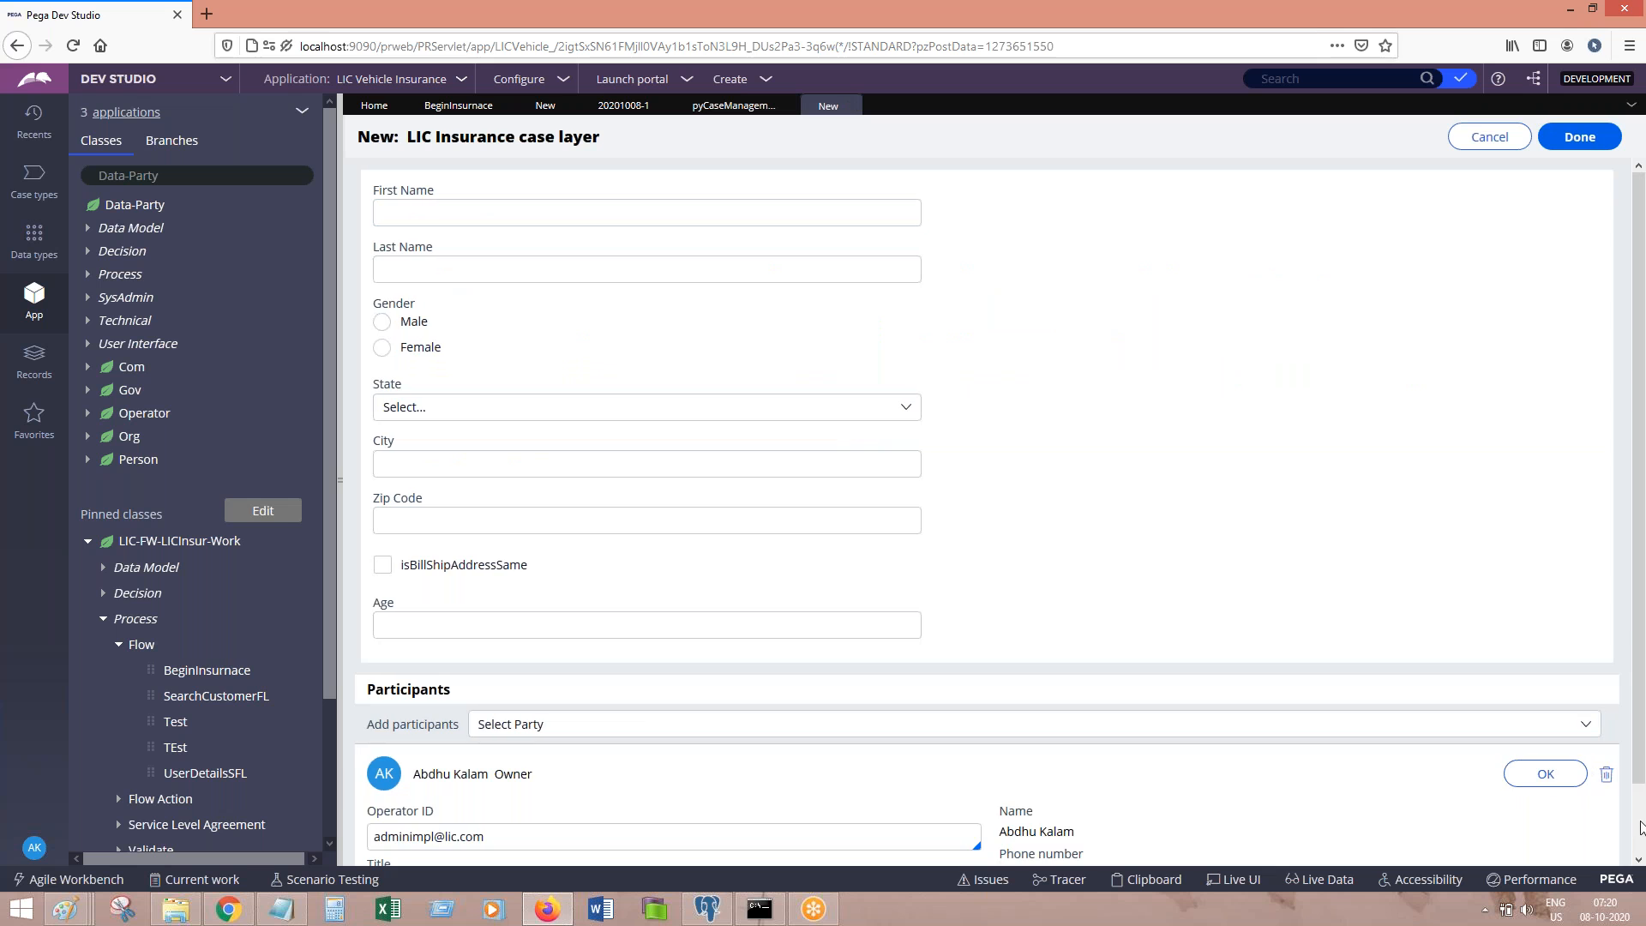
scroll(1641, 827, "down", 1)
left_click(414, 760)
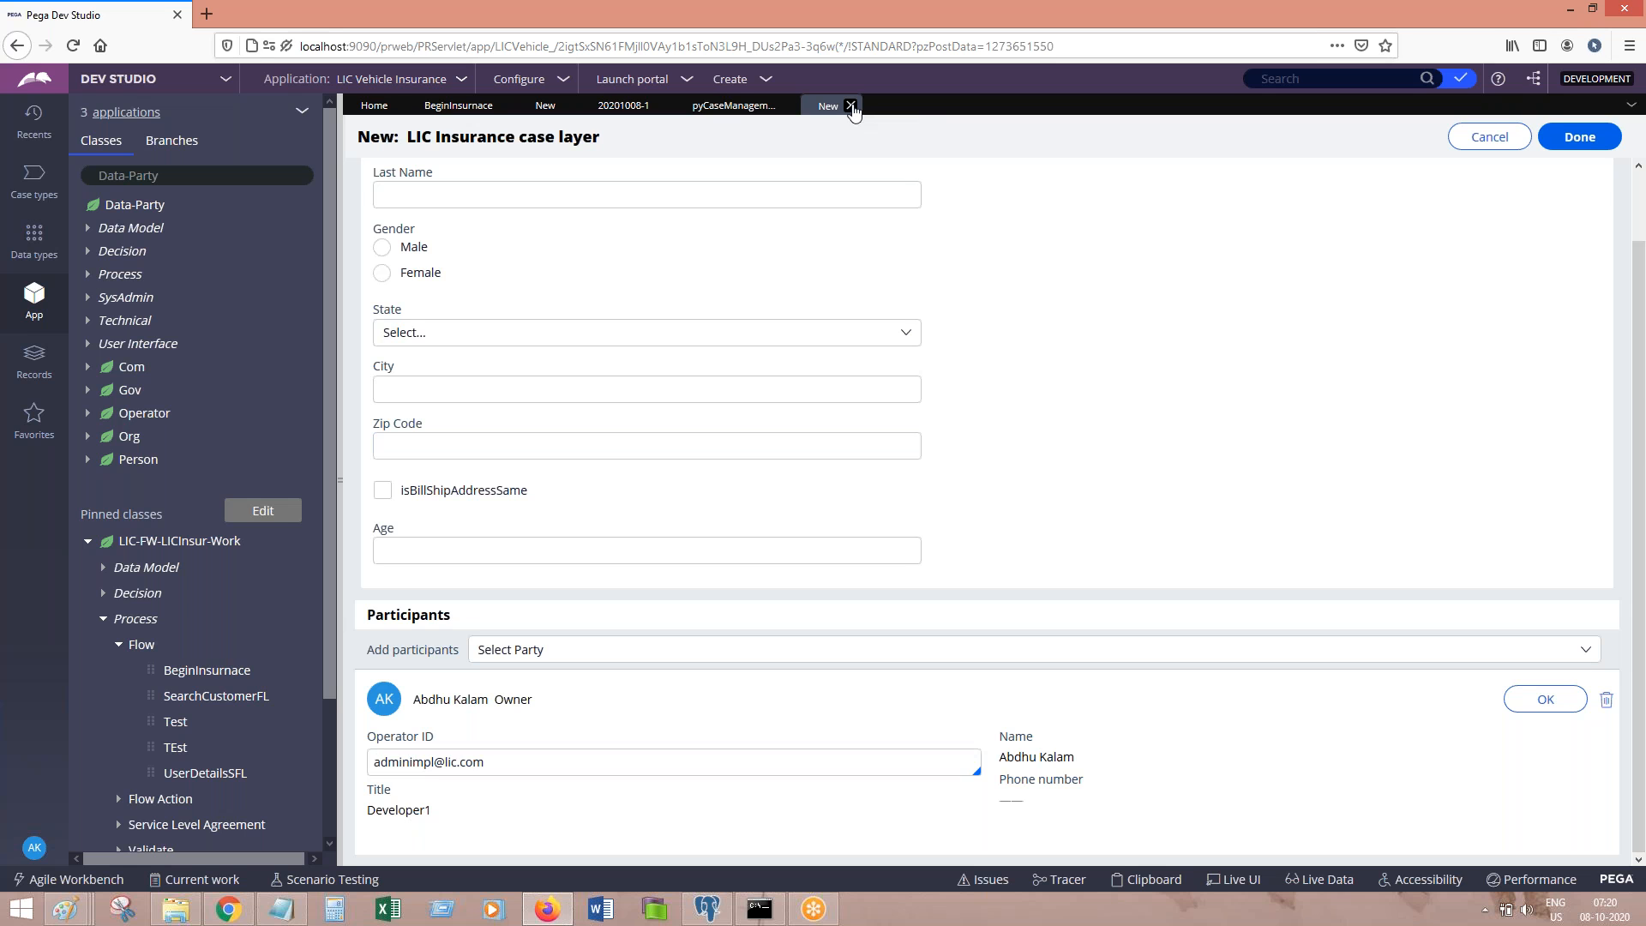
left_click(851, 106)
left_click(1234, 444)
Step: Check the Customer party role and add Customer as a case participant
left_click(691, 654)
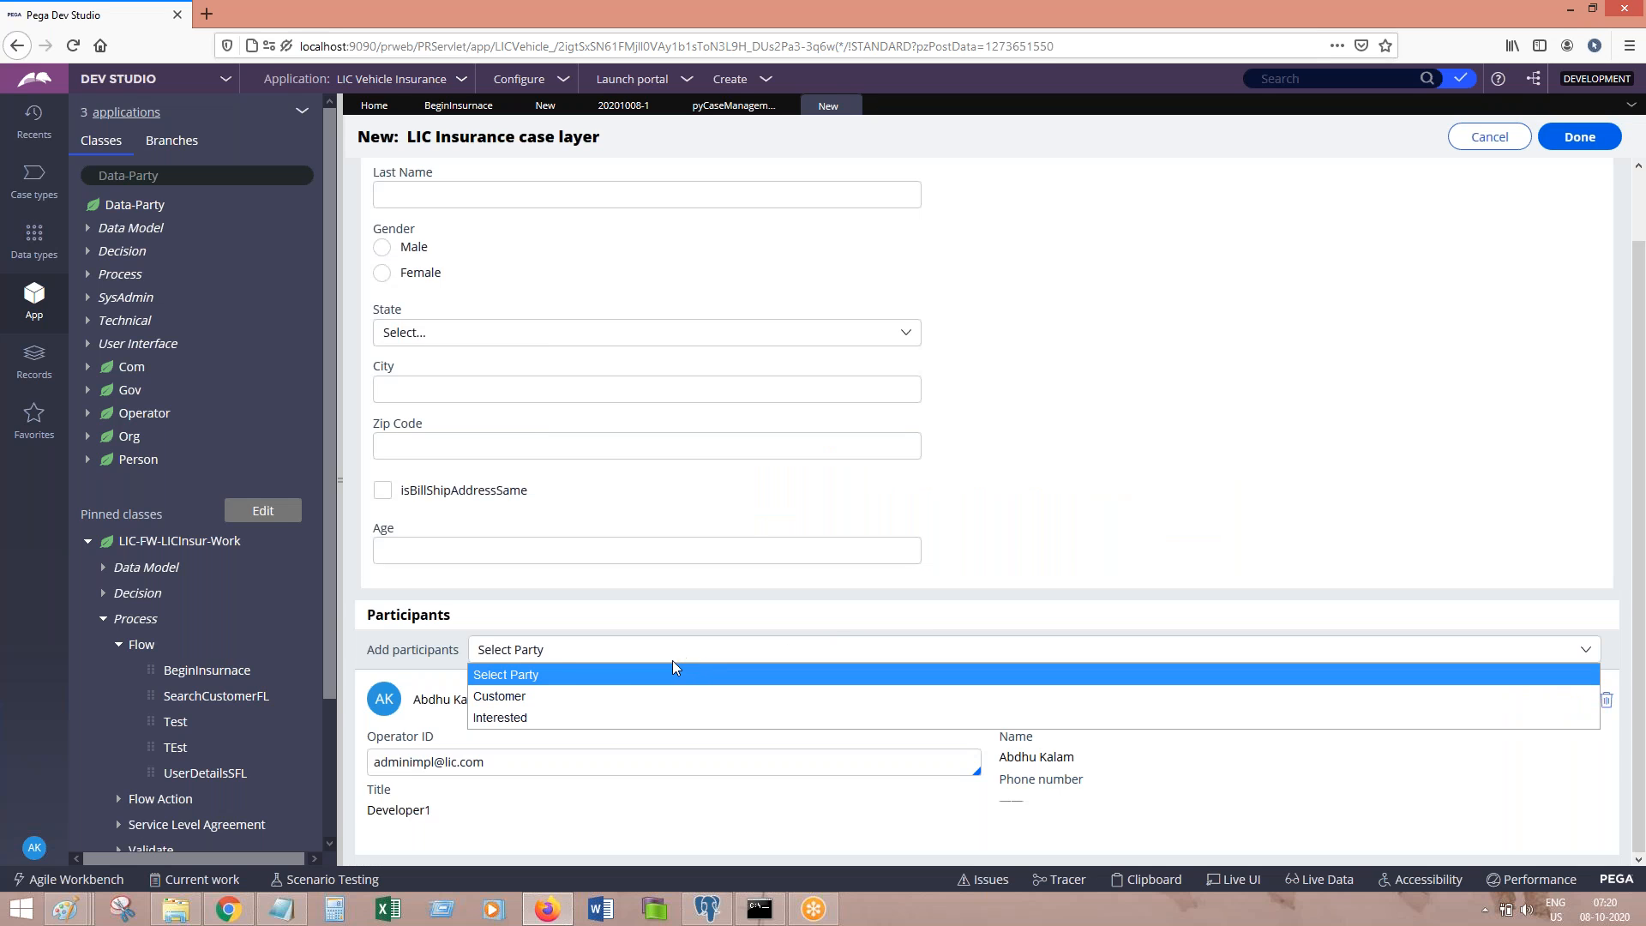
left_click(711, 105)
left_click(629, 300)
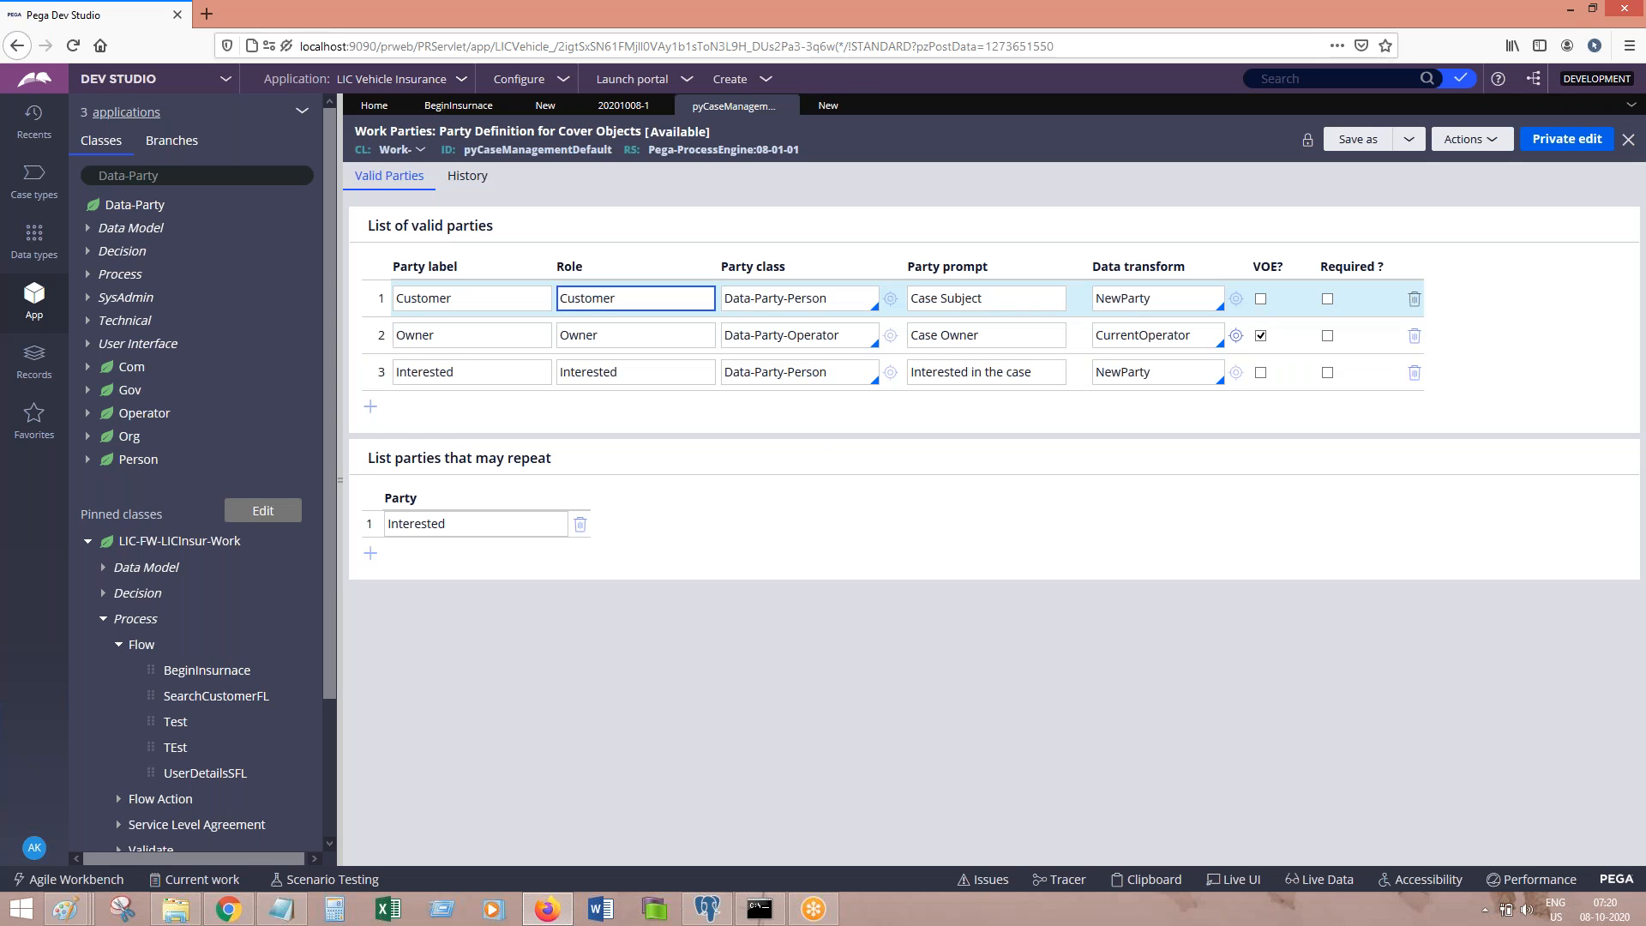
left_click(828, 105)
left_click(717, 649)
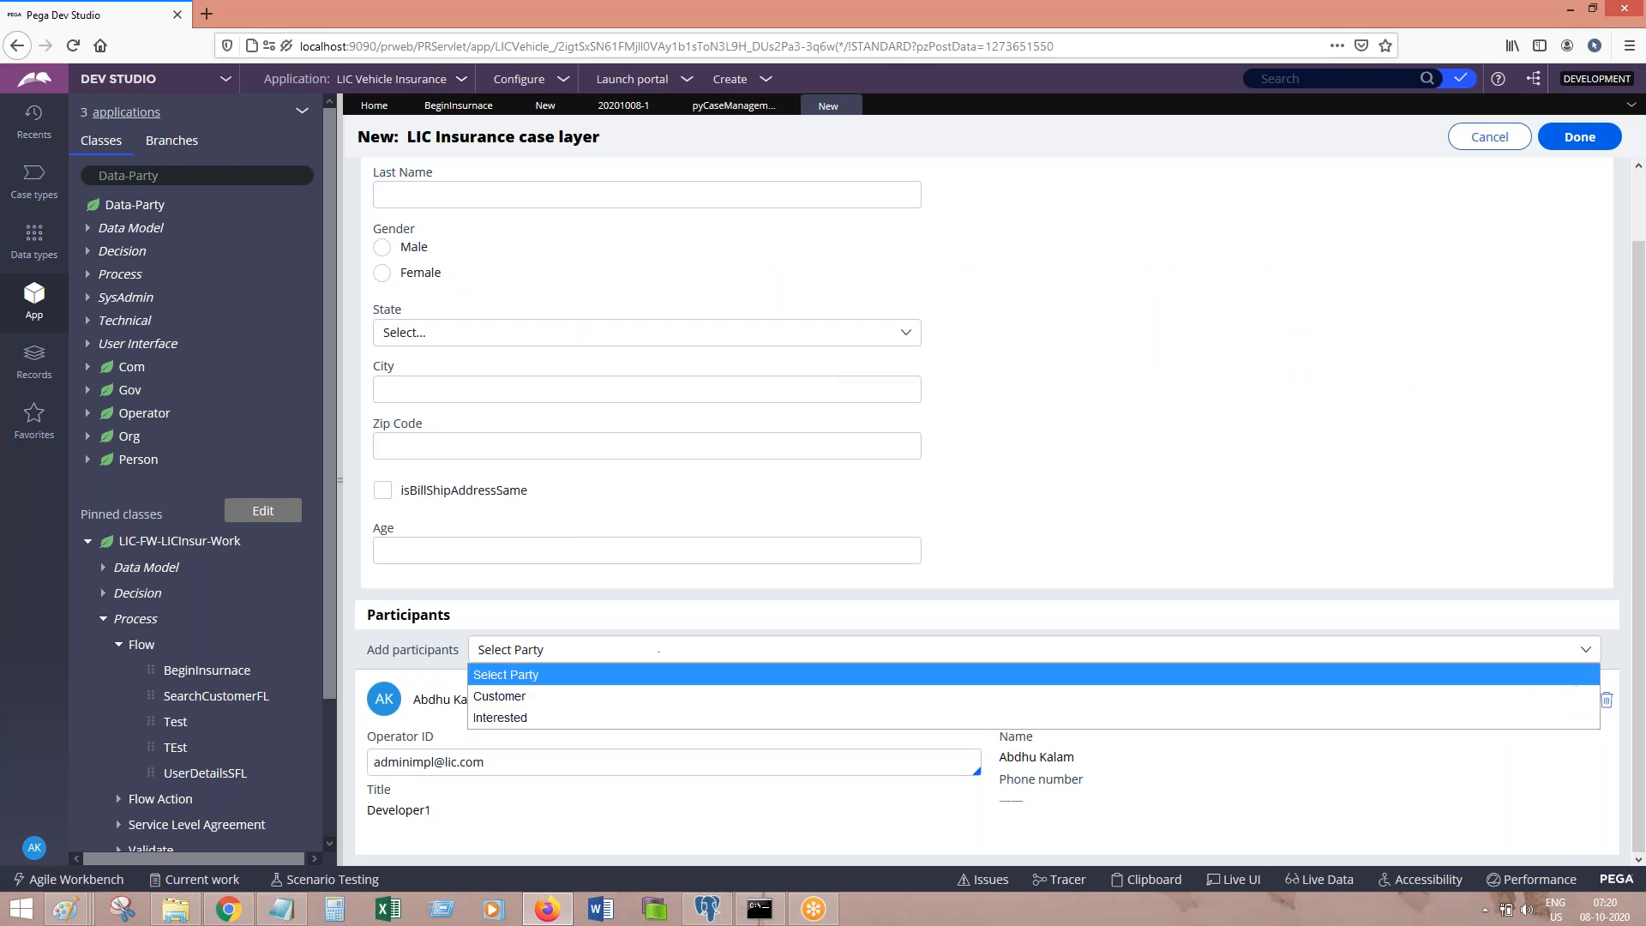
left_click(568, 693)
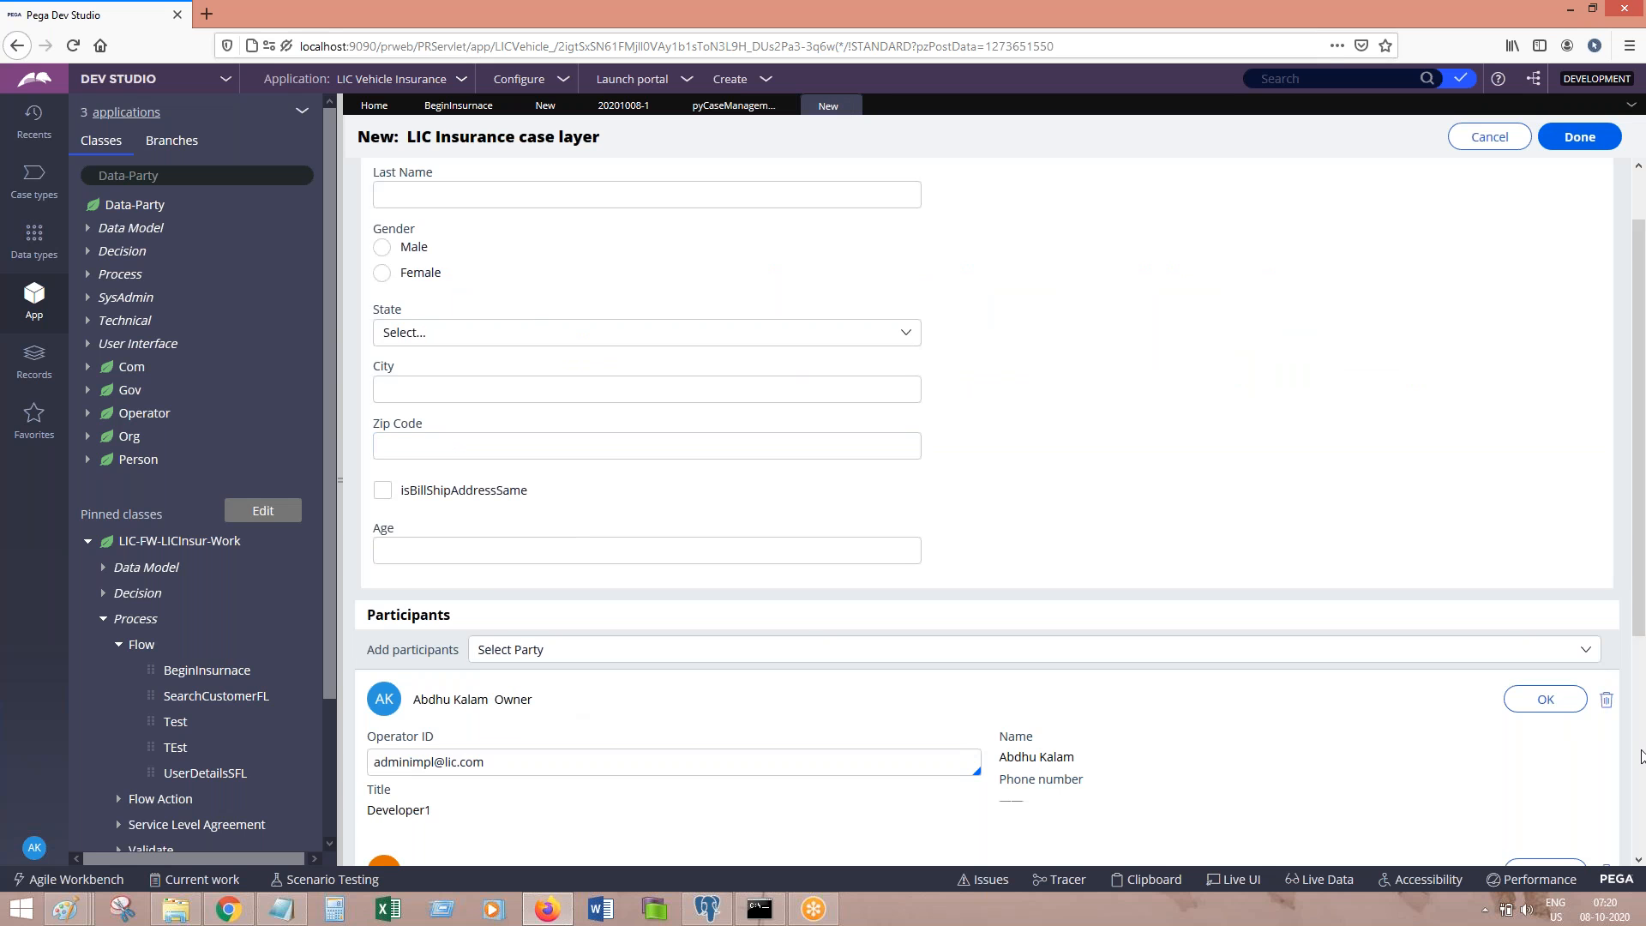
scroll(1317, 695, "down", 4)
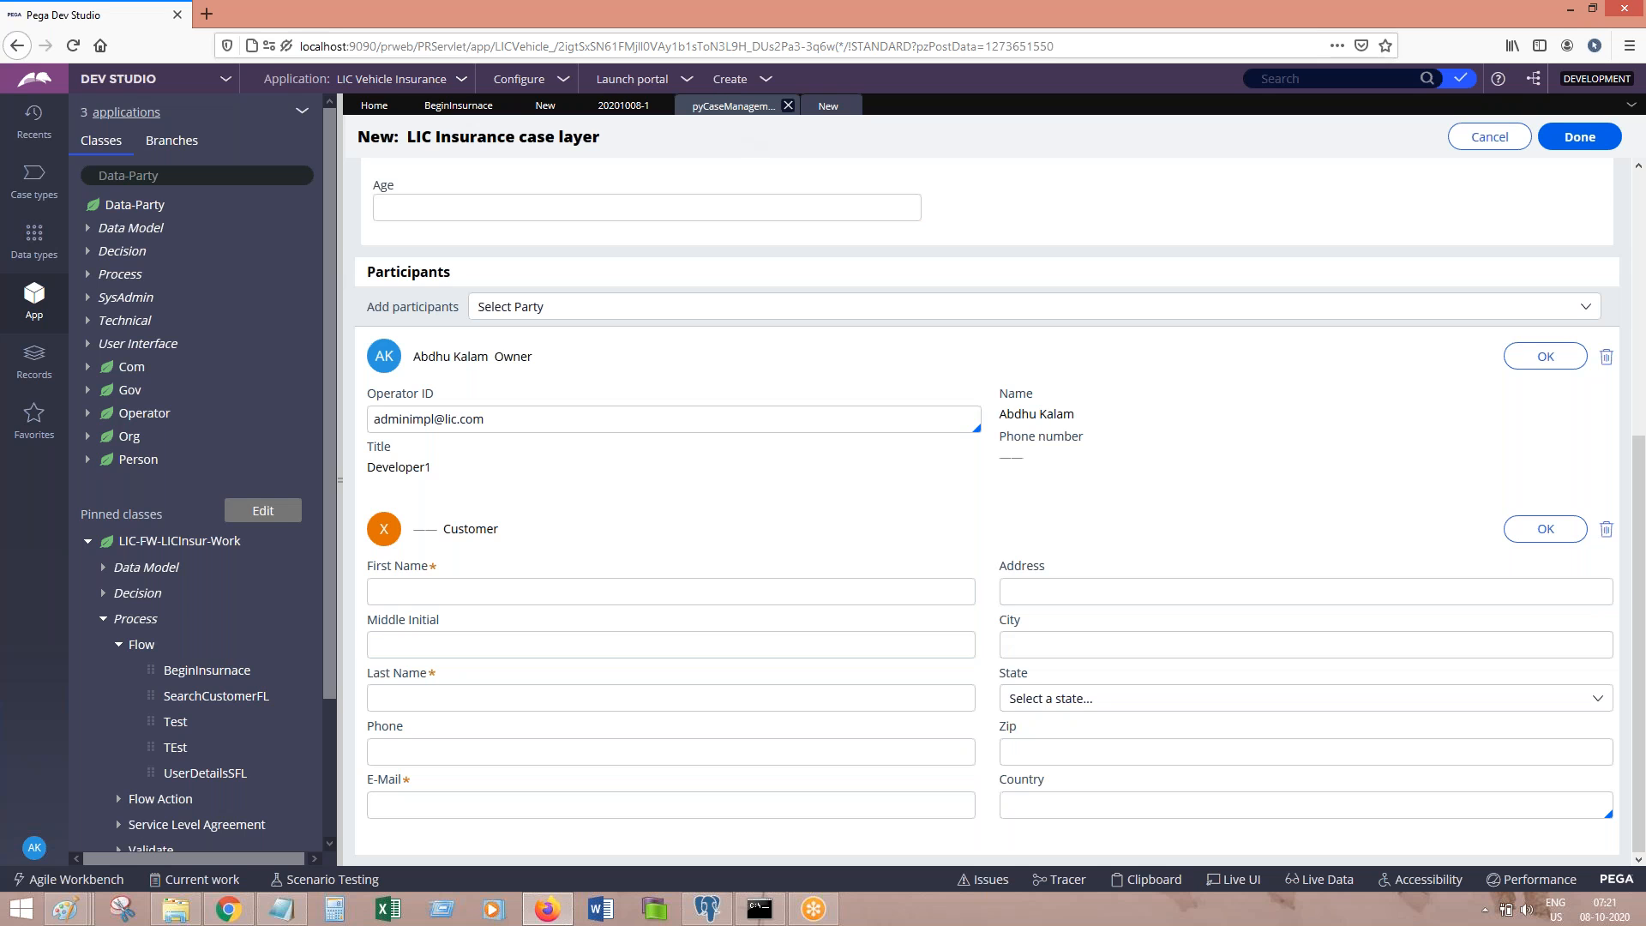
Step: Close the new case form and discard the unsaved test case
left_click(733, 105)
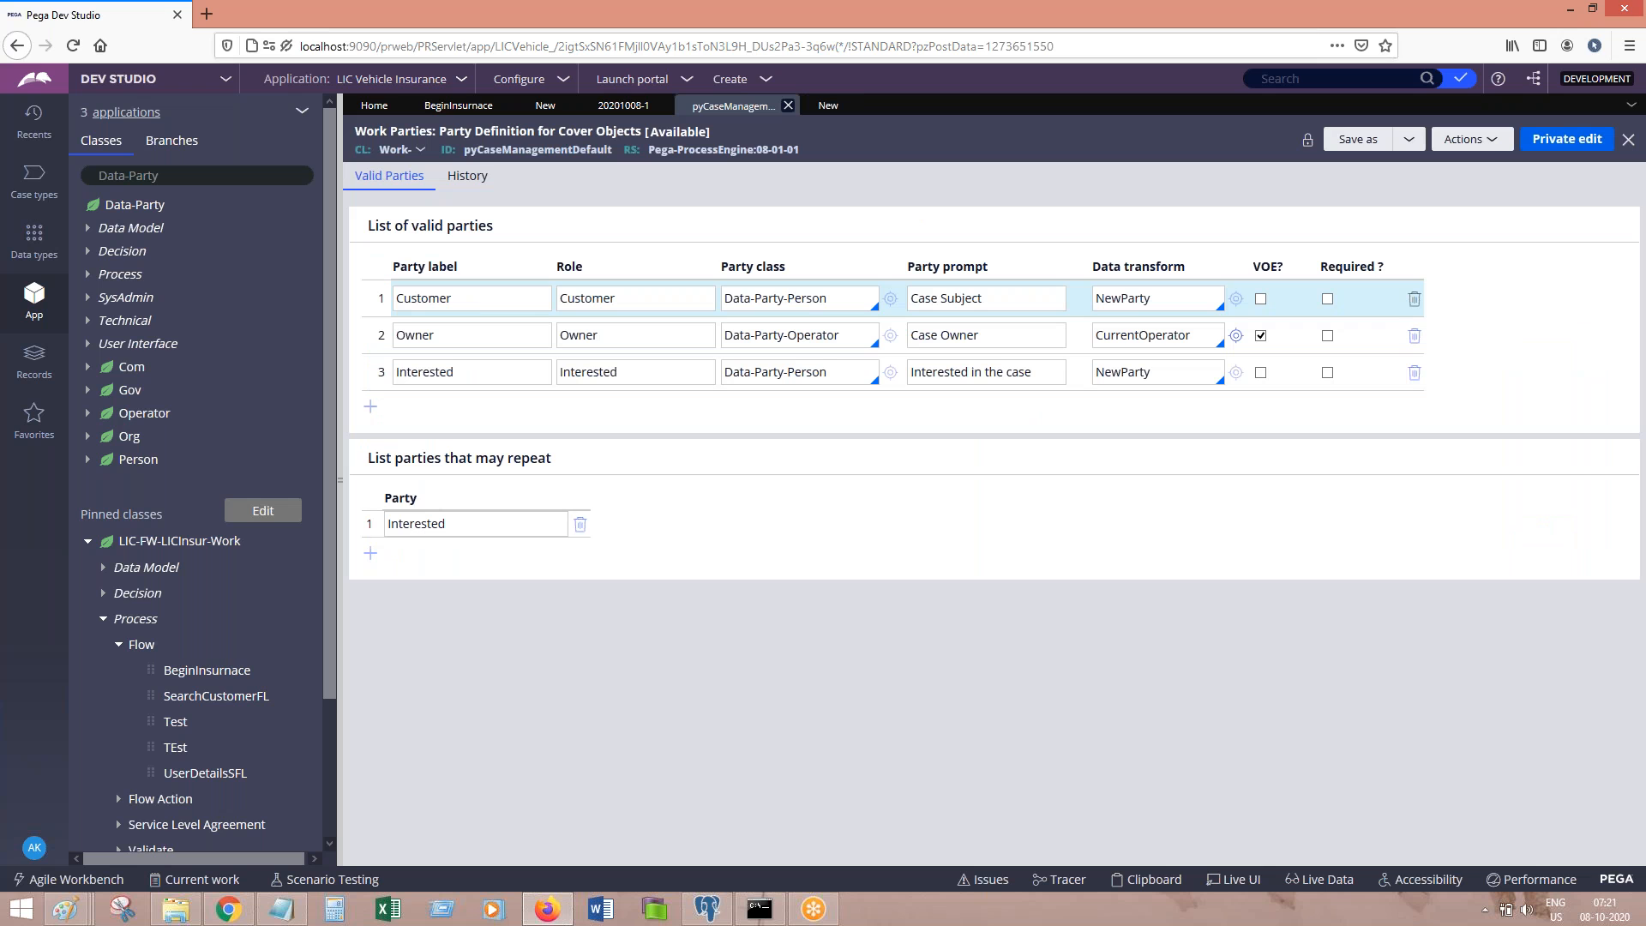
left_click(850, 106)
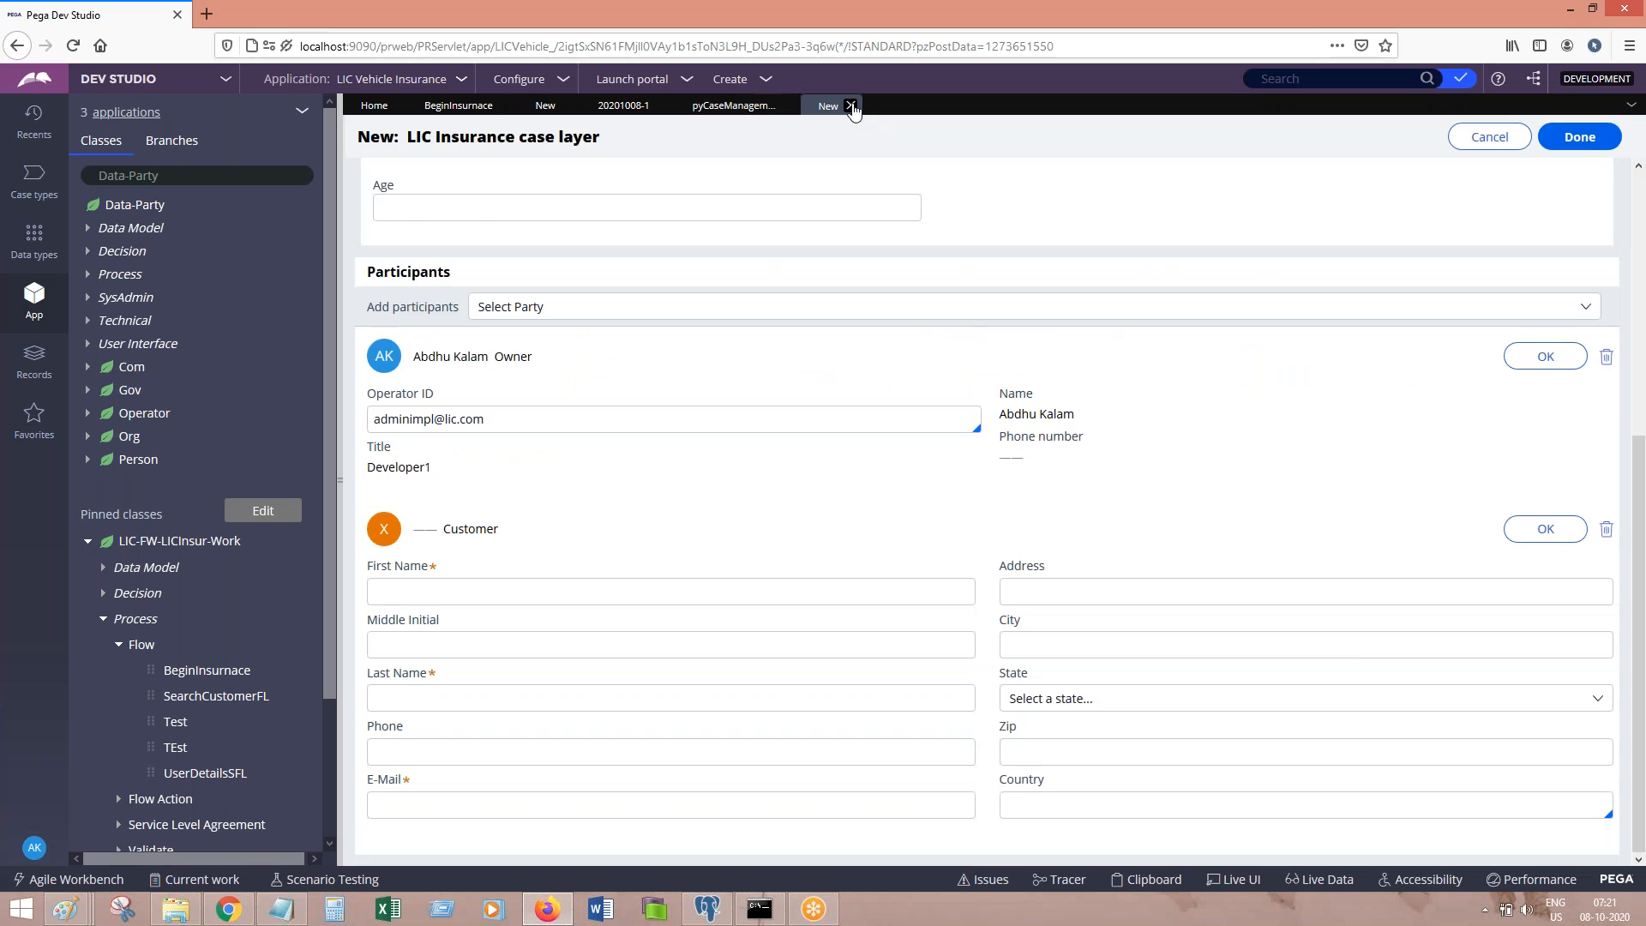
left_click(1183, 540)
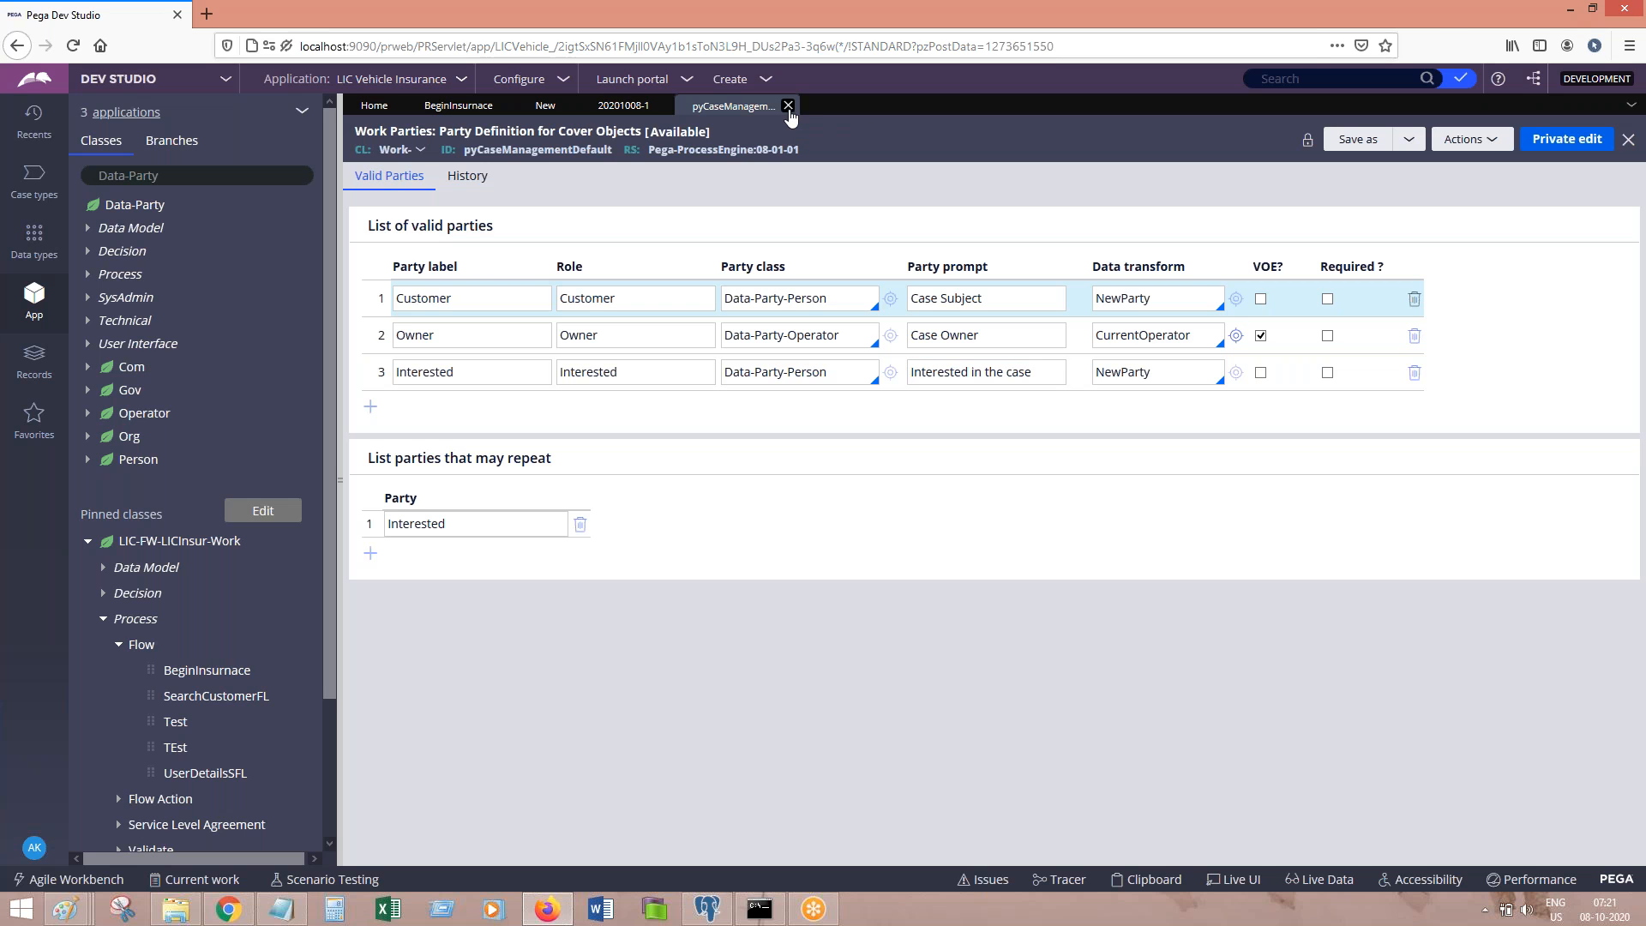
Step: Close the pyCaseManagementDefault, 20201008-1, New and BeginInsurance tabs
left_click(788, 106)
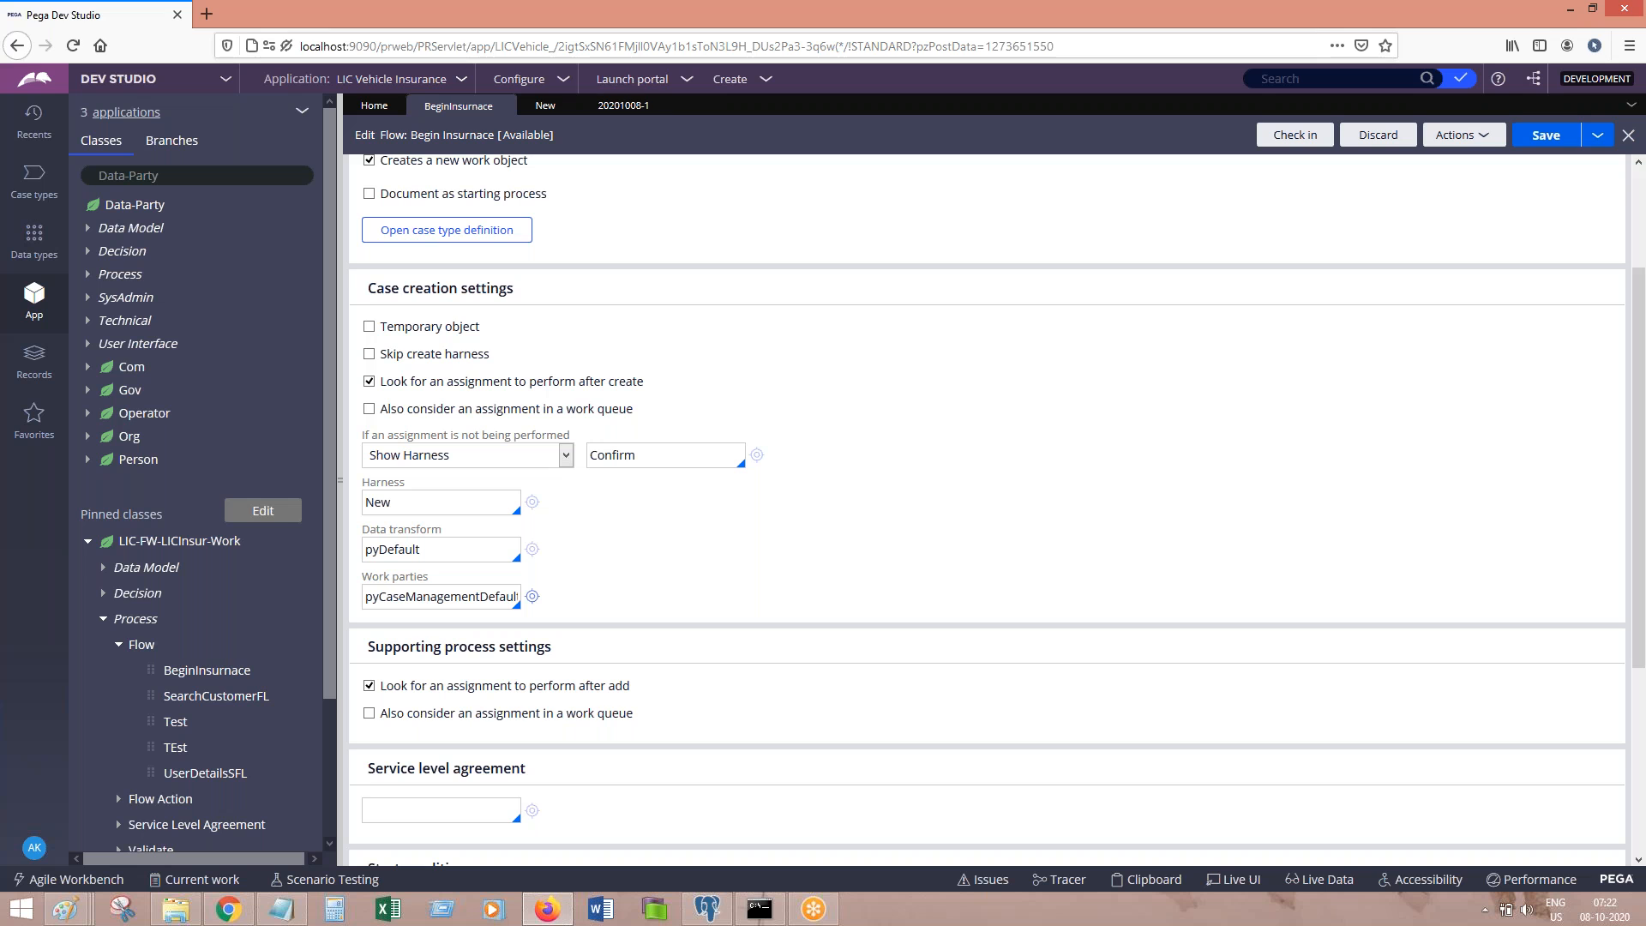
left_click(667, 106)
left_click(568, 107)
left_click(504, 107)
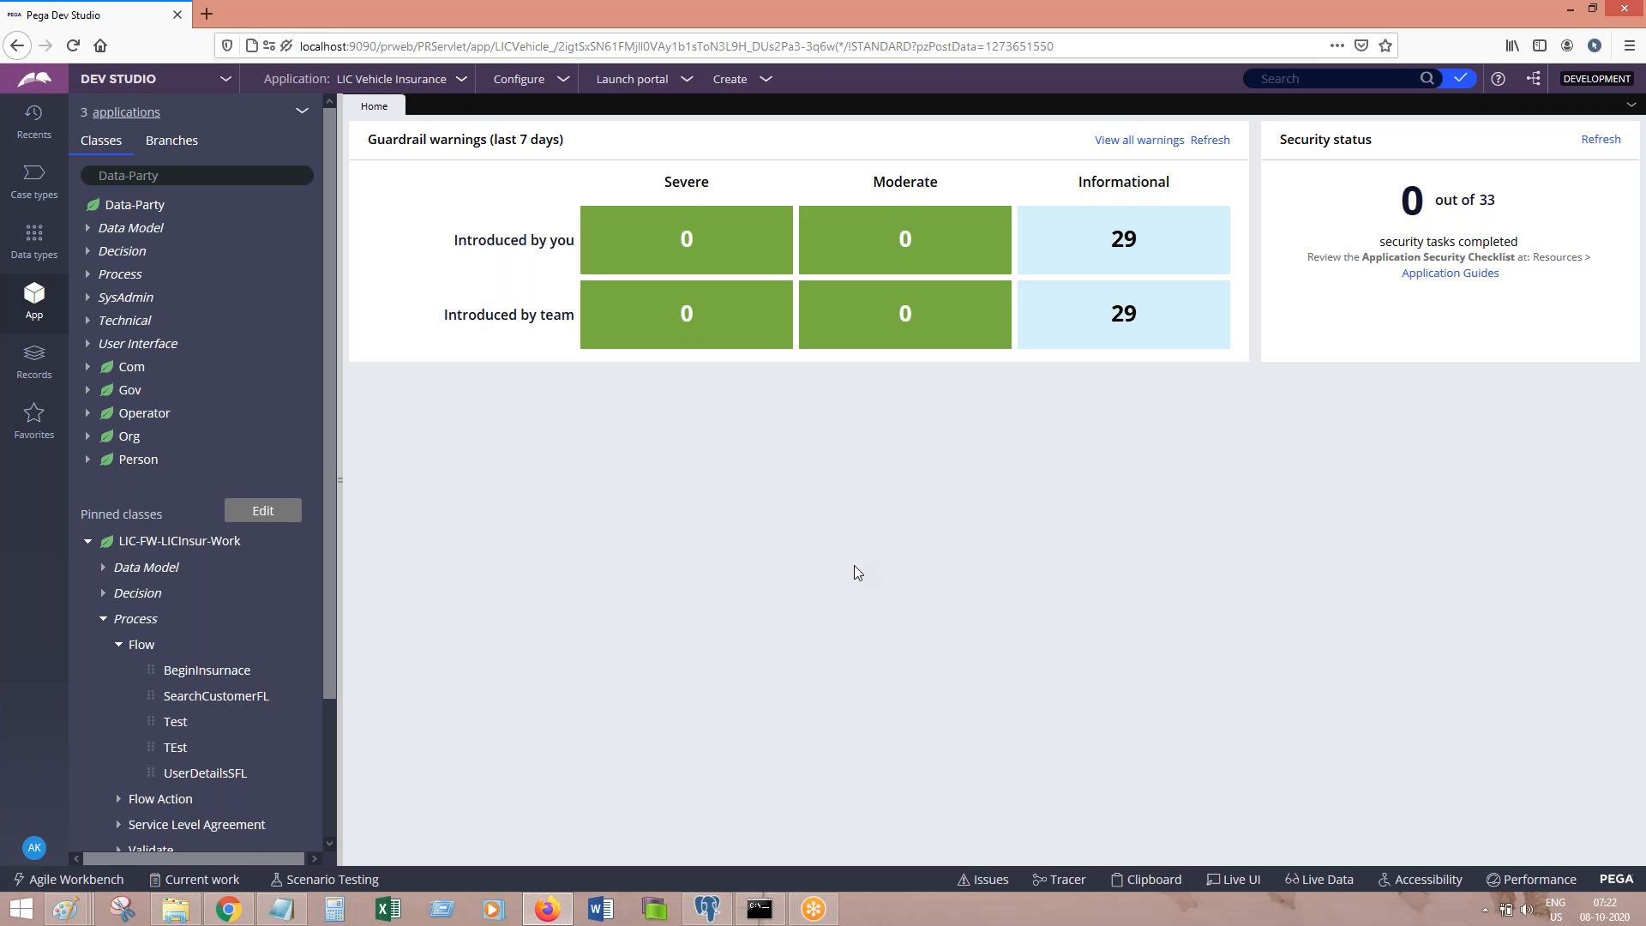
Step: Check Notepad, return to Dev Studio, and show the case types list
left_click(294, 915)
left_click(612, 135)
left_click(33, 195)
Step: In VehicleInsurance, set the Transaction Details step's Route to Custom with router ToWorkParty
left_click(96, 199)
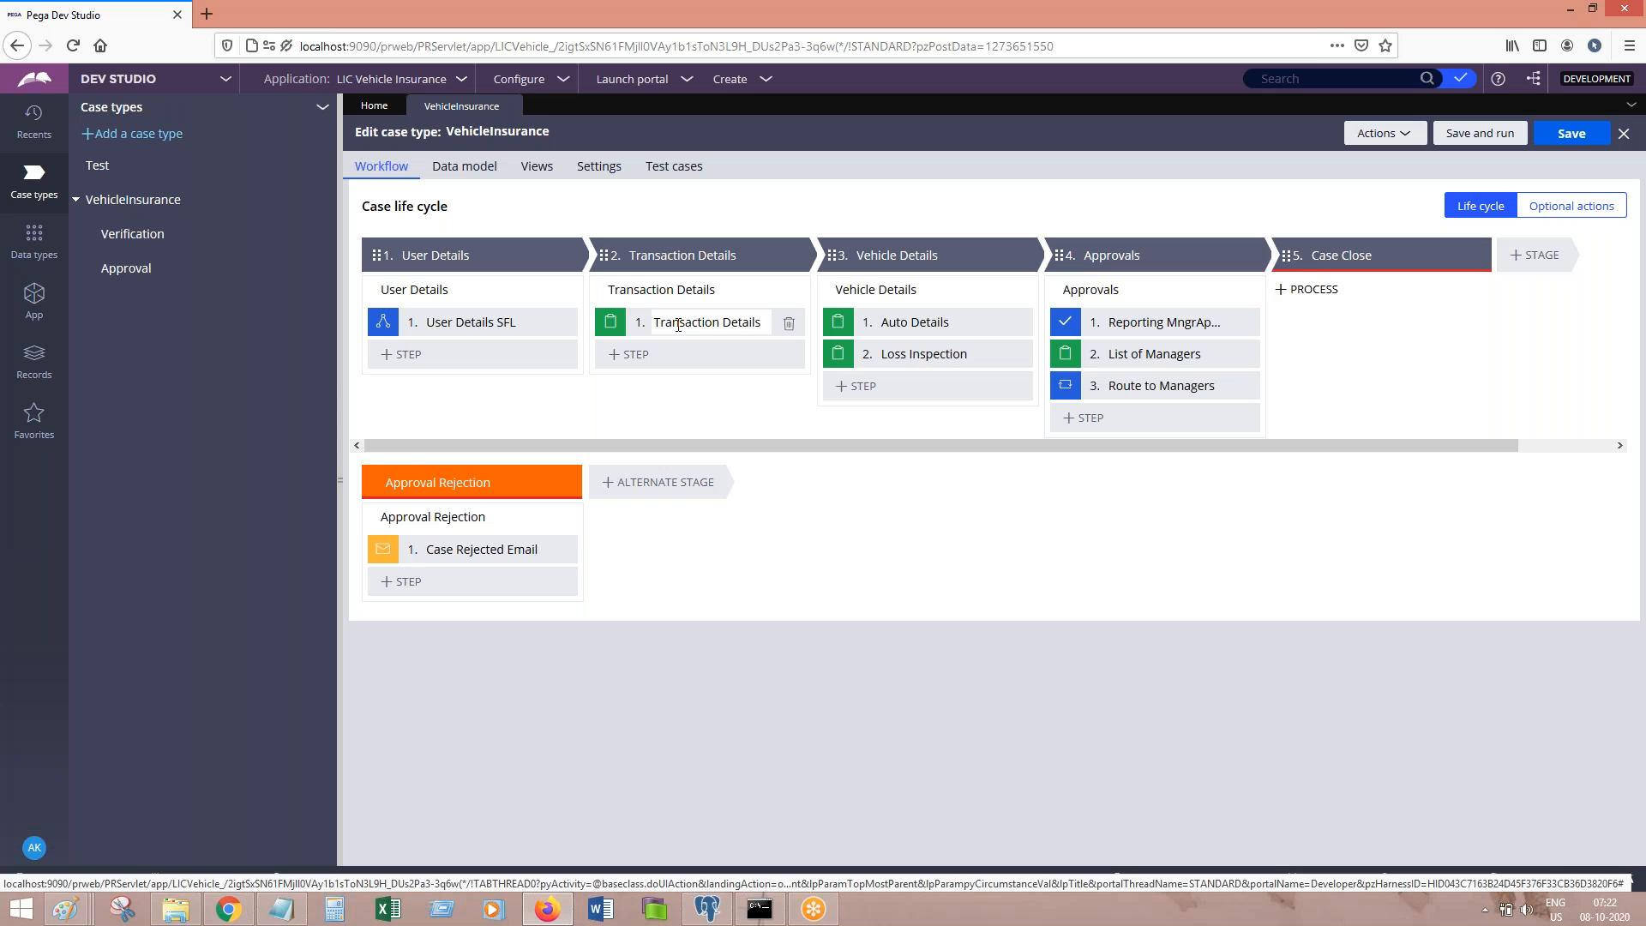
left_click(678, 325)
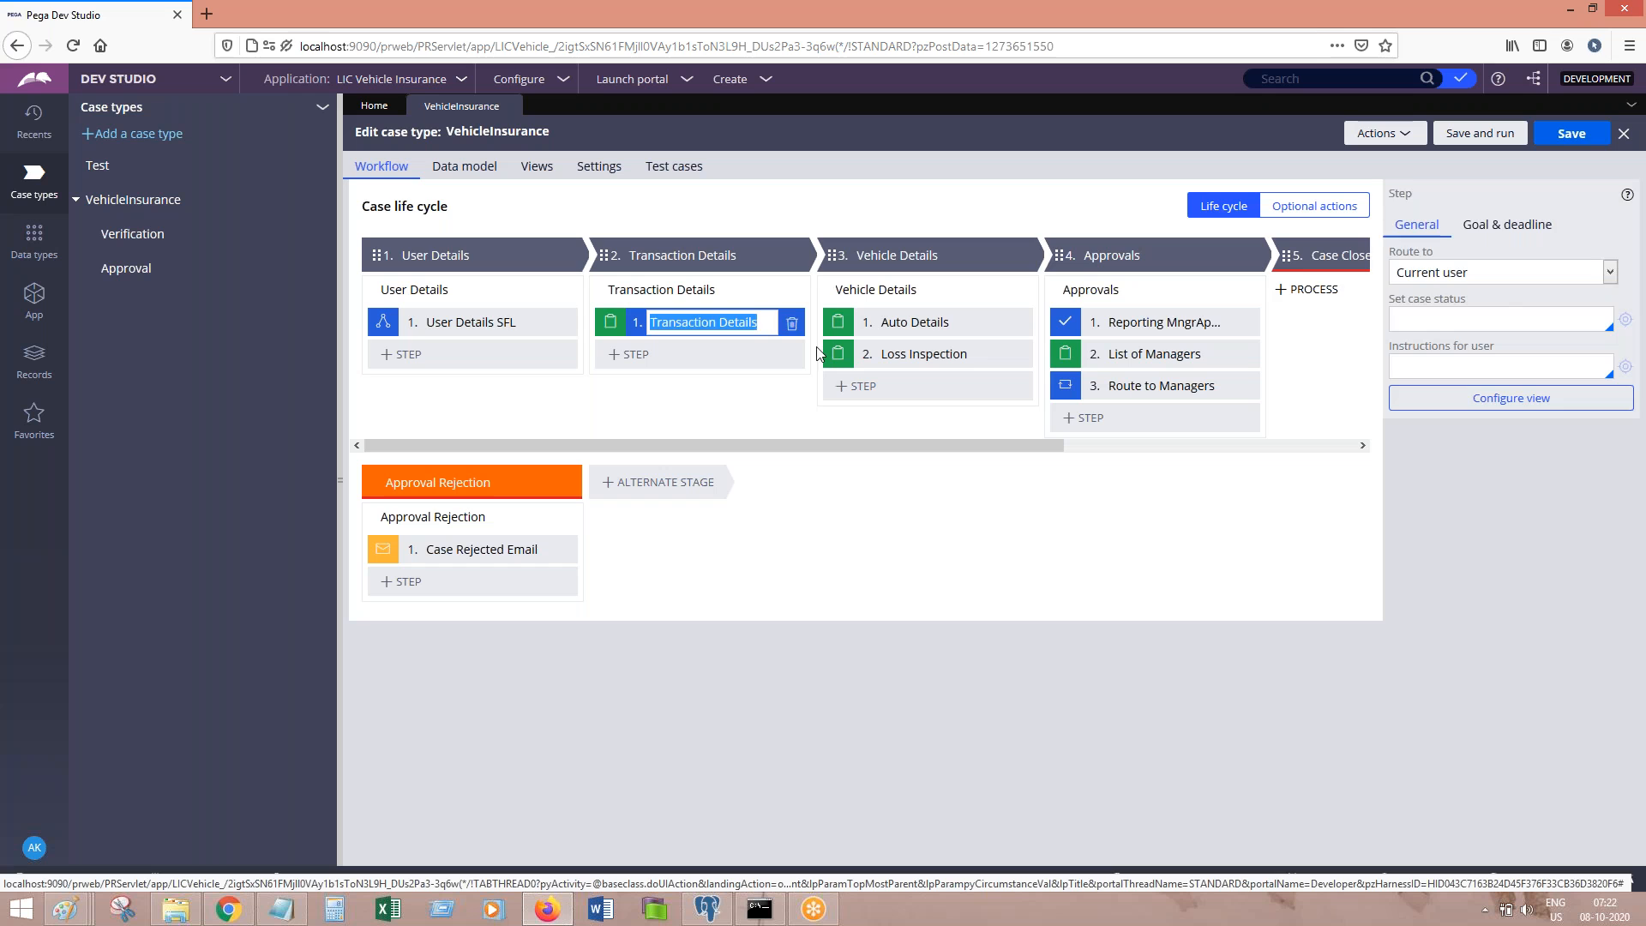
left_click(1517, 283)
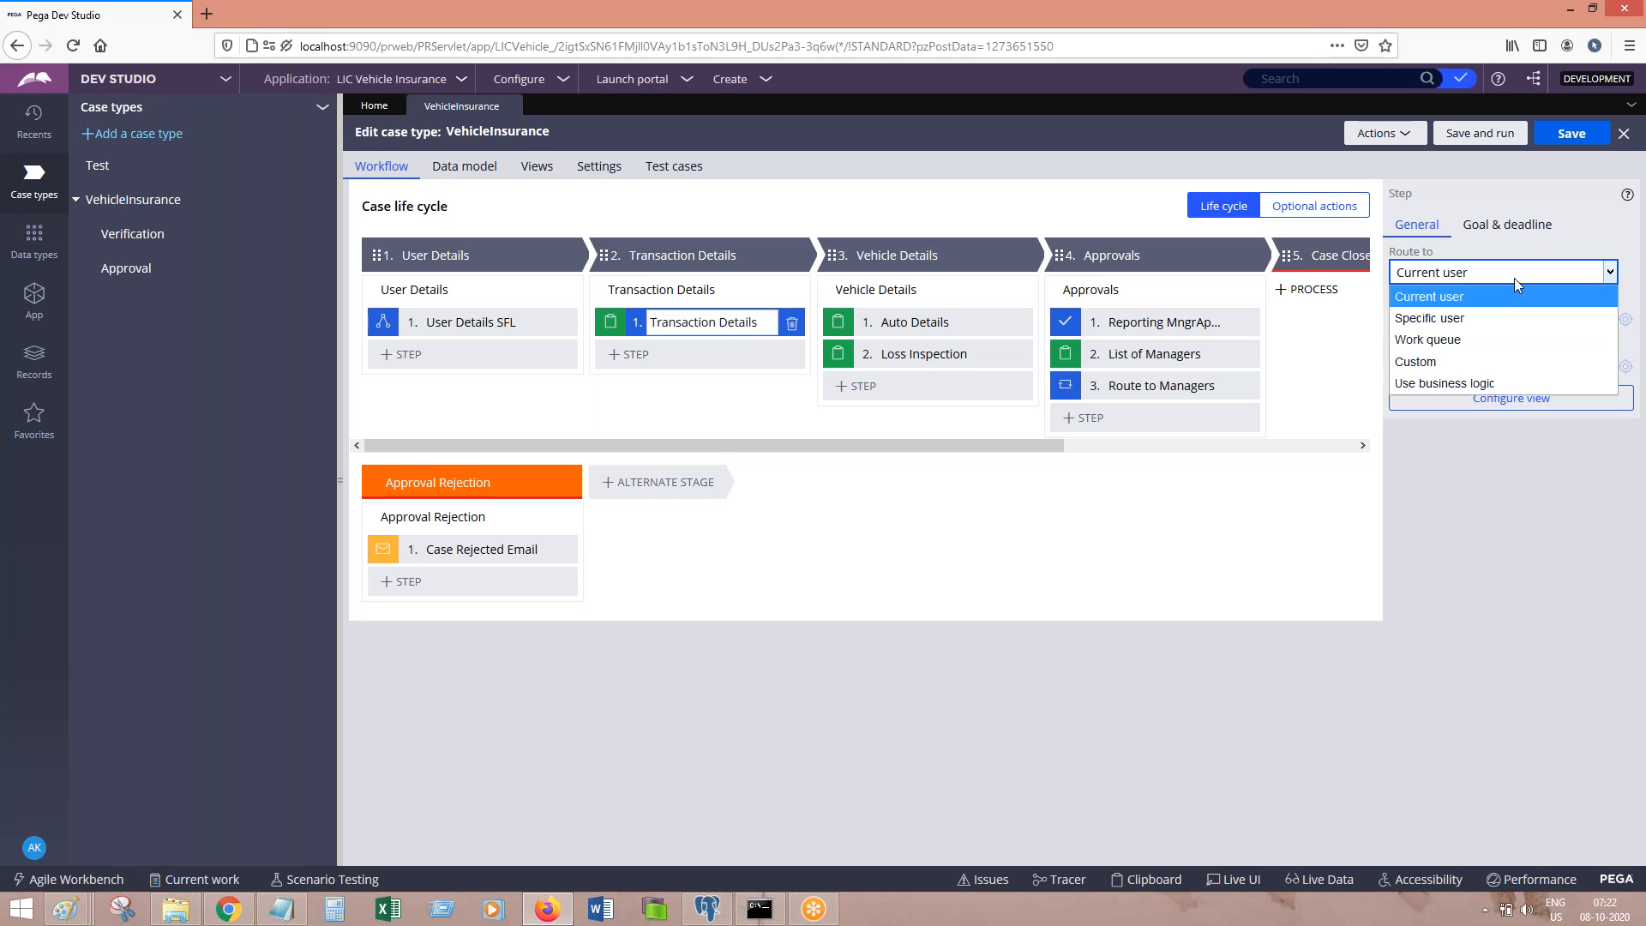
left_click(1424, 361)
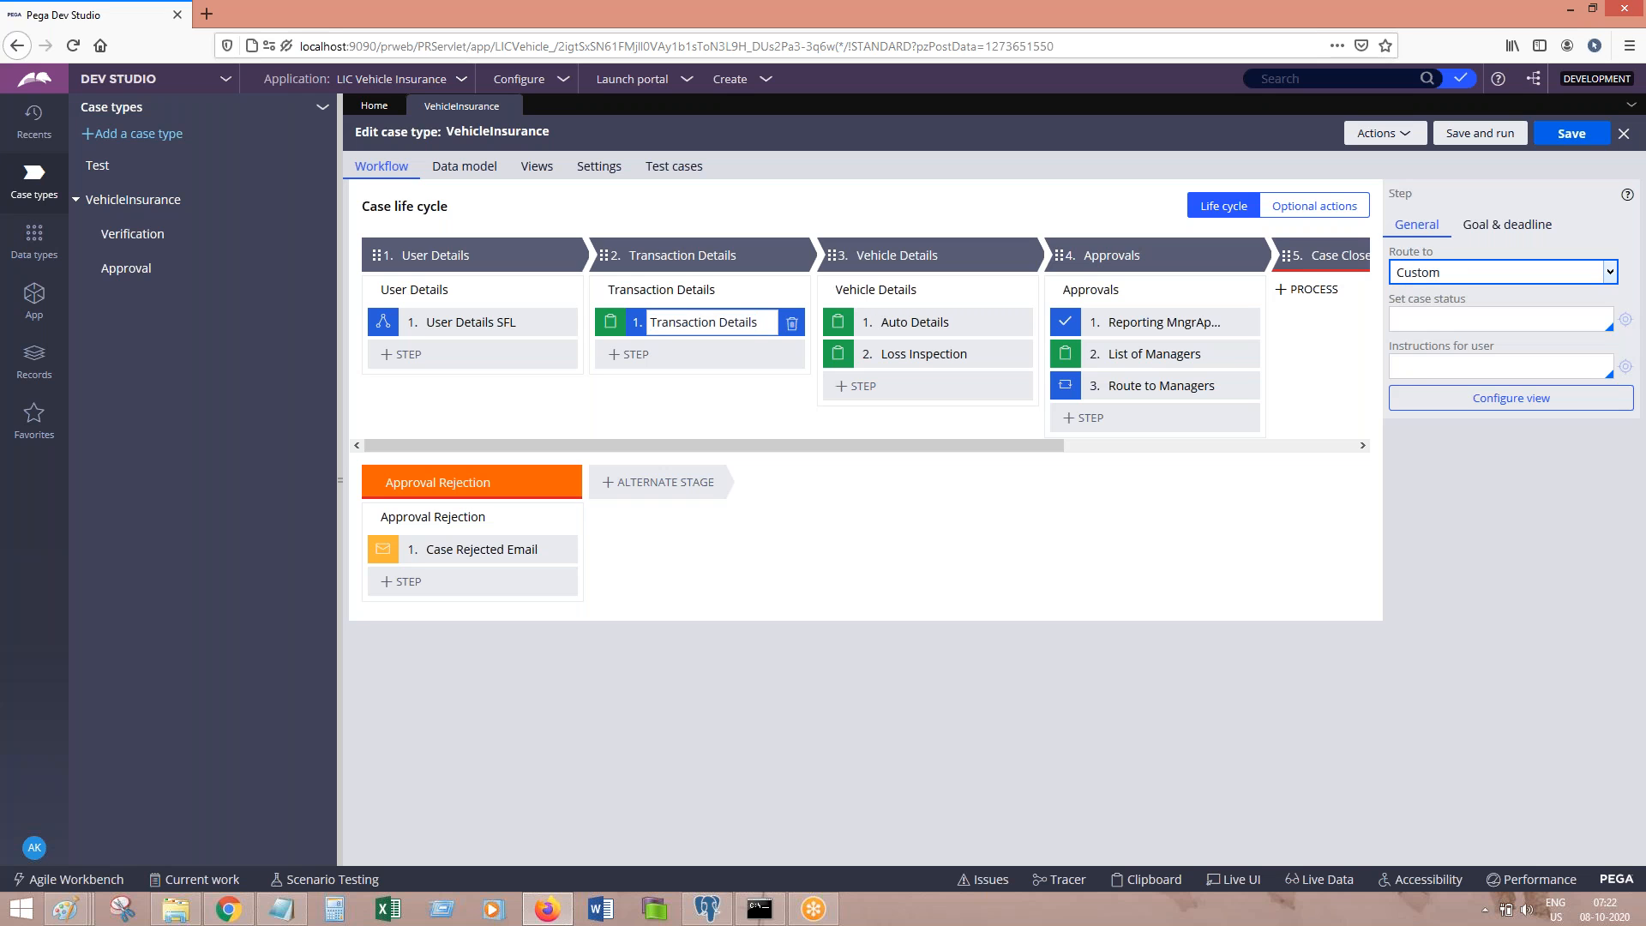
left_click(1432, 368)
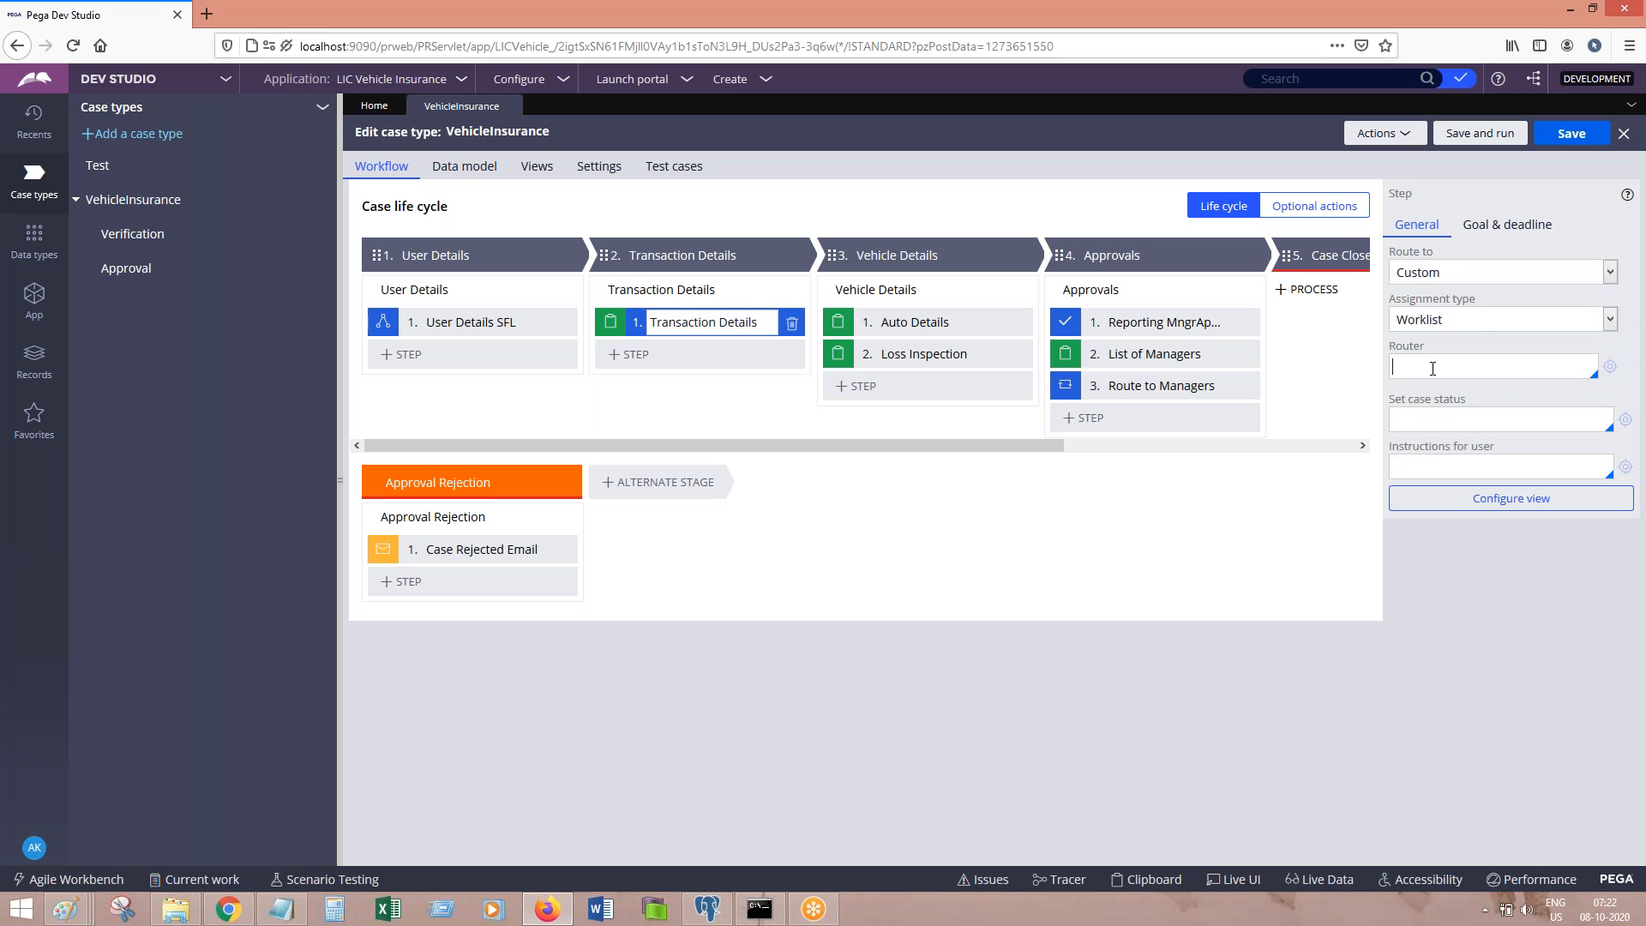
type("tow")
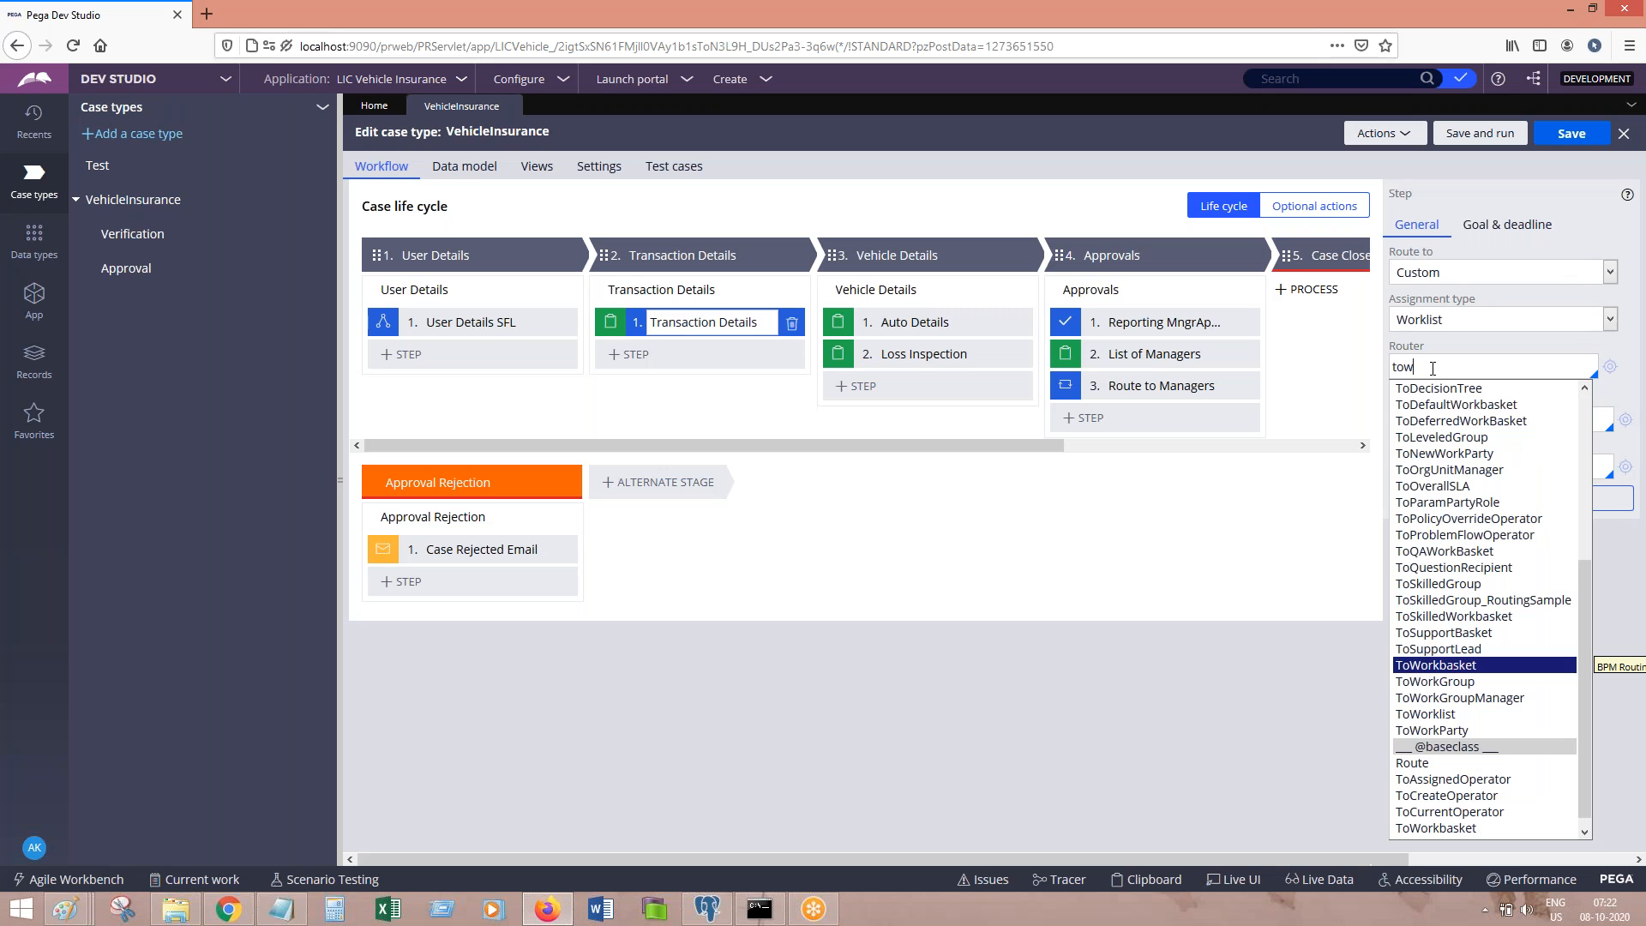
type("orkba")
key("Return")
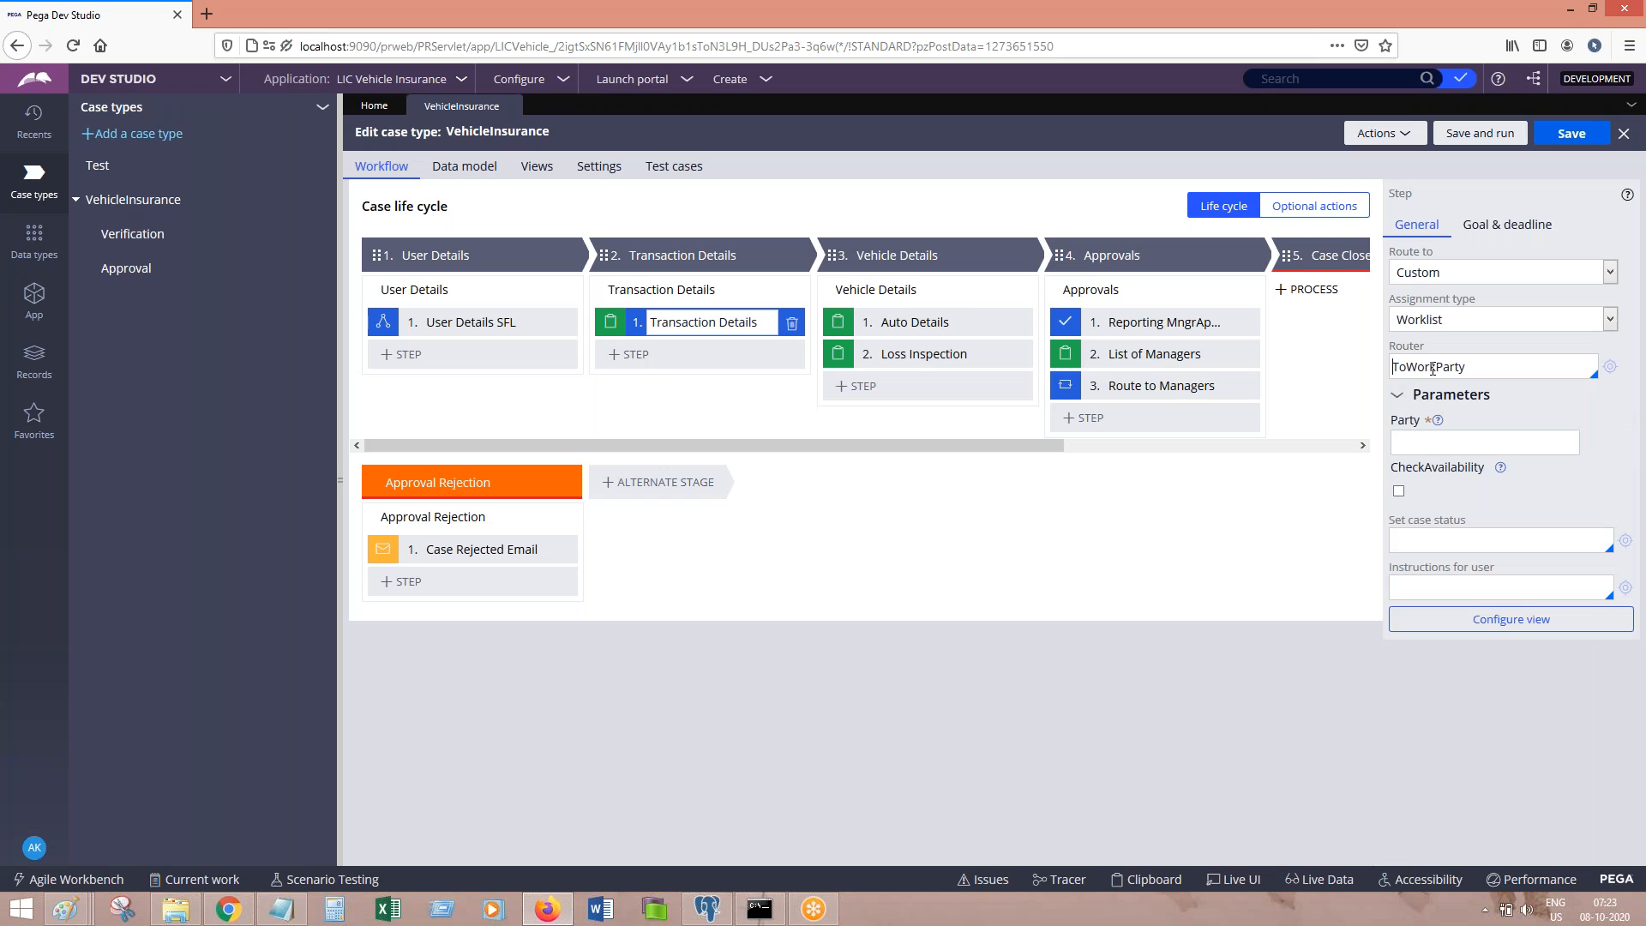
Step: Fill the ToWorkParty router's Party parameter with Customer
left_click(1424, 441)
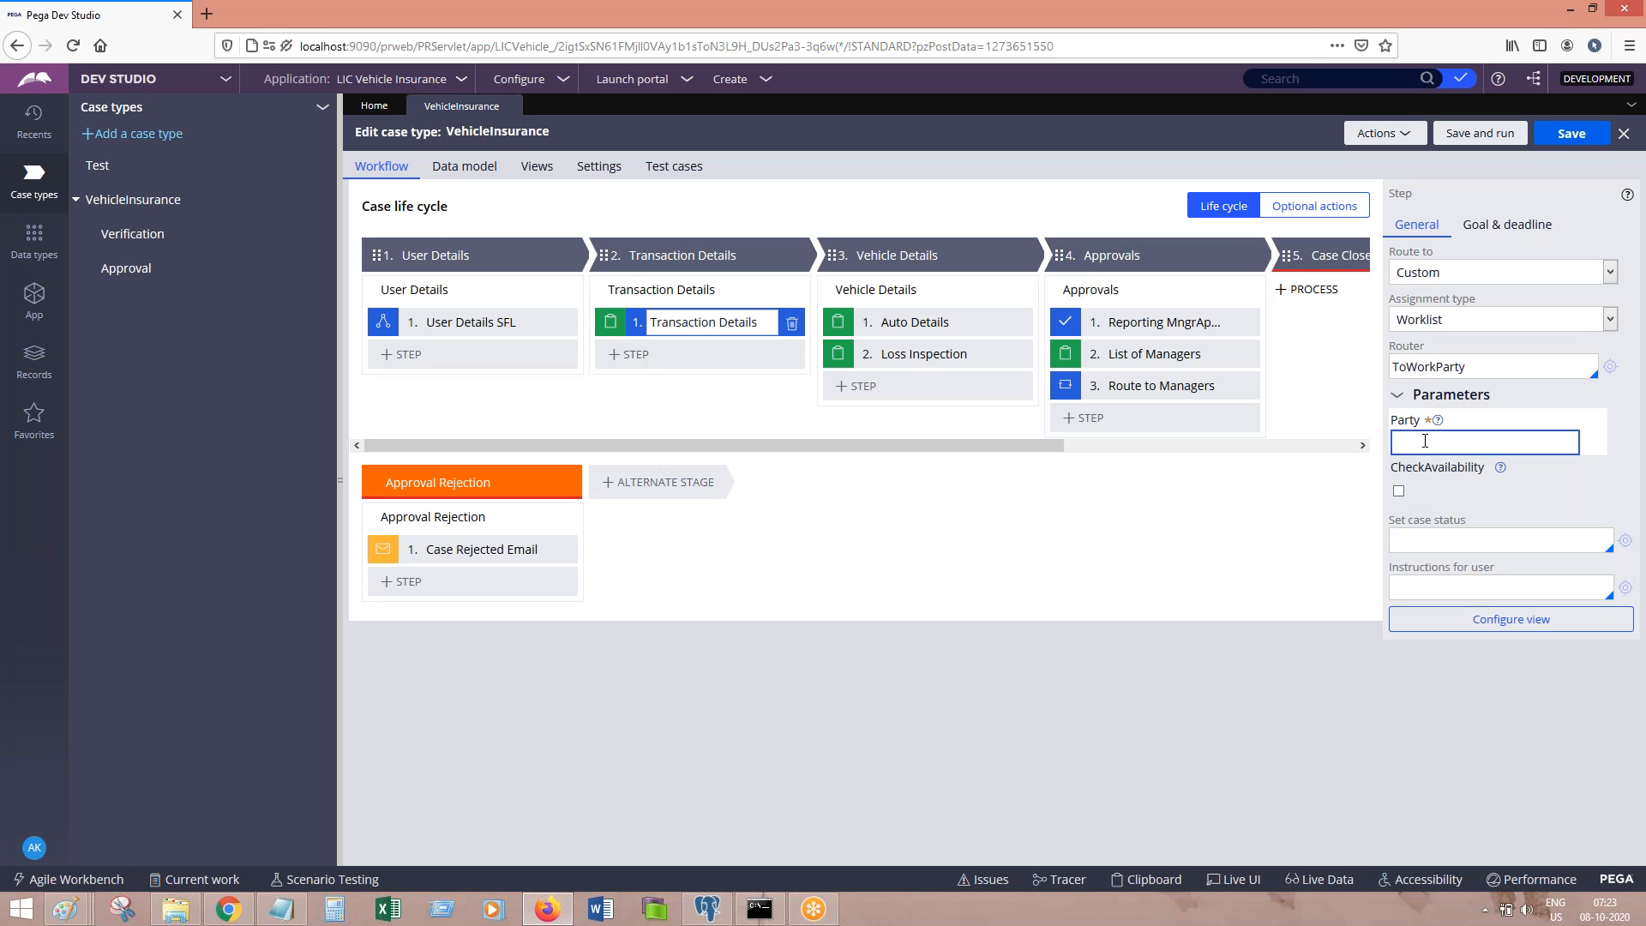
type("Customer")
left_click(1105, 29)
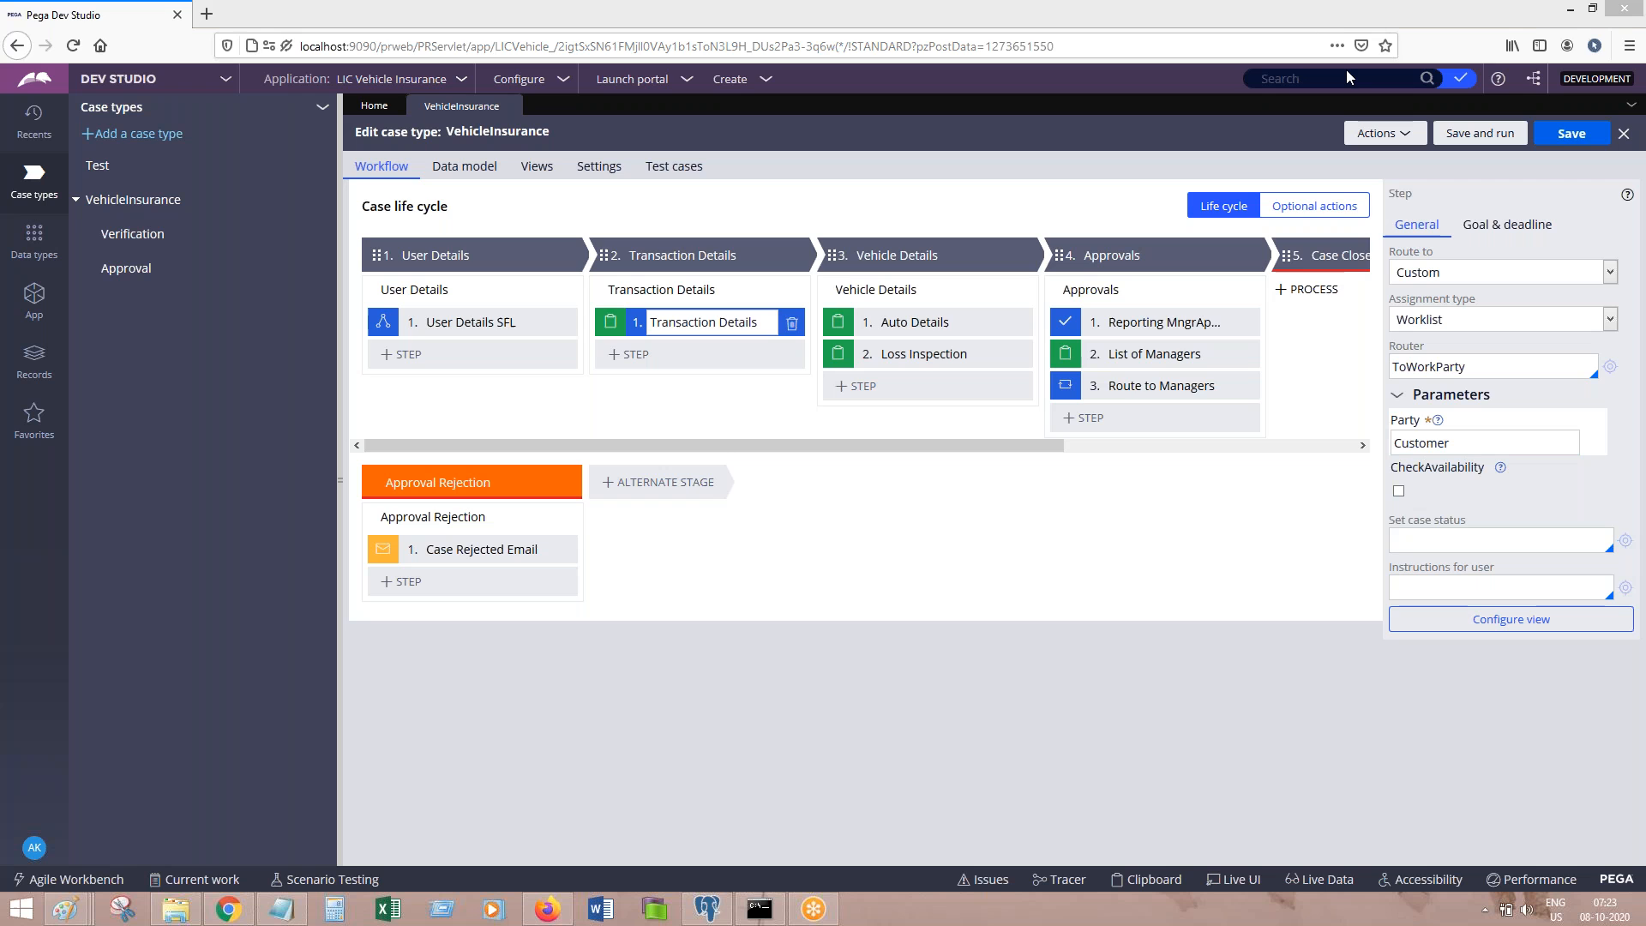
left_click(1476, 441)
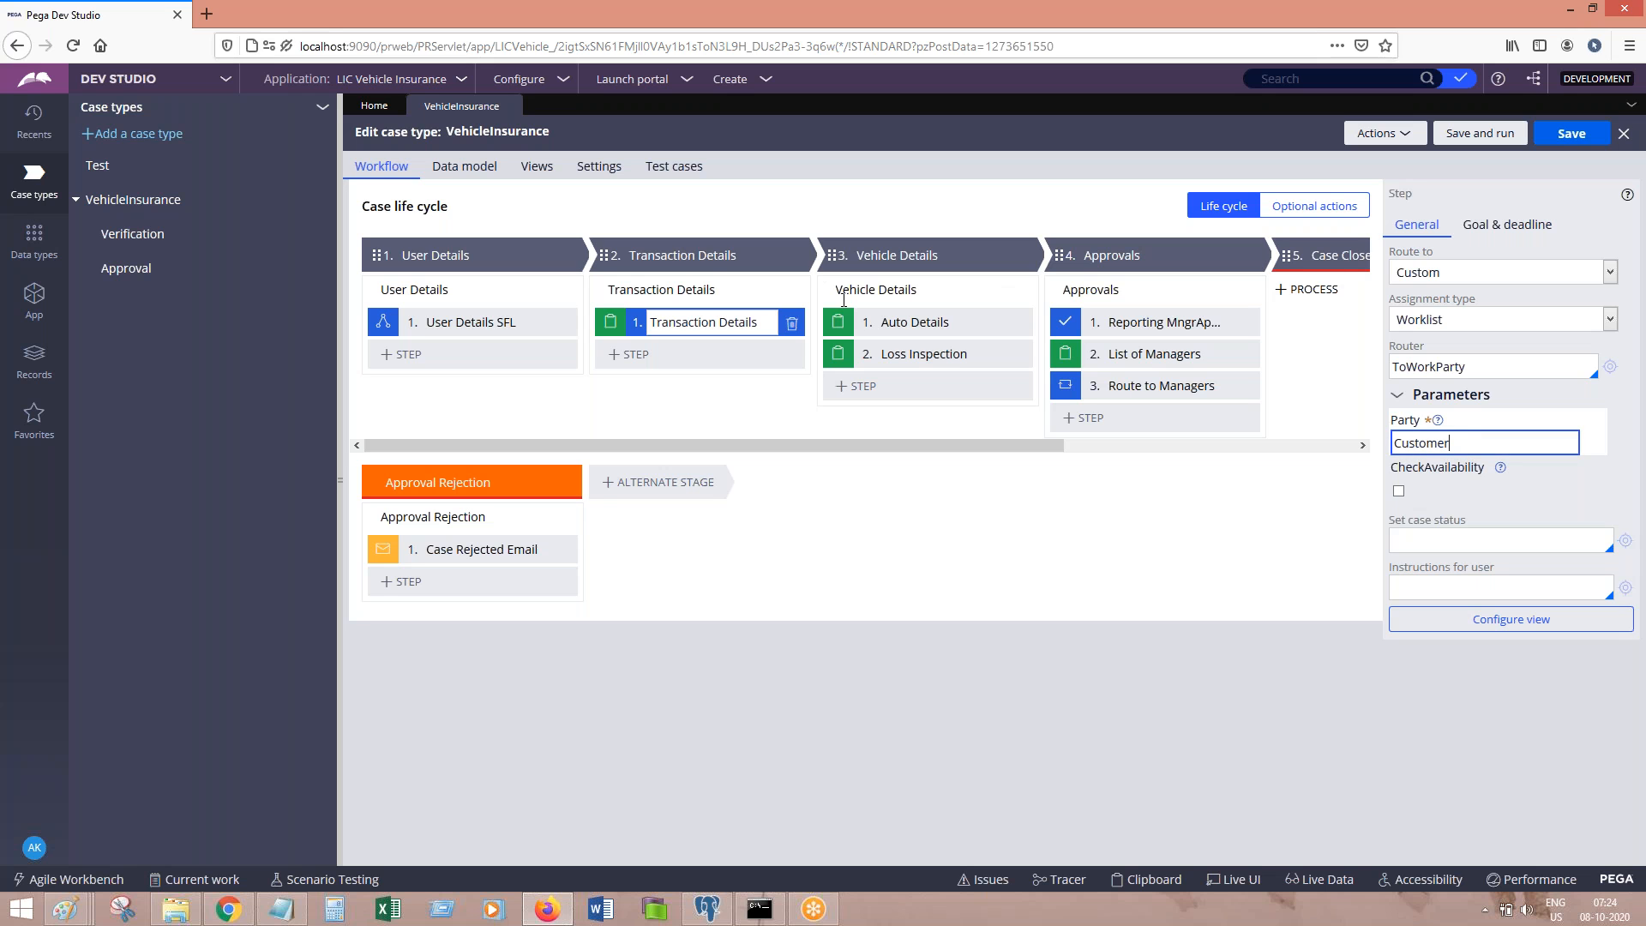
Step: Open the Transaction Details process flow and check it out for editing
left_click(705, 283)
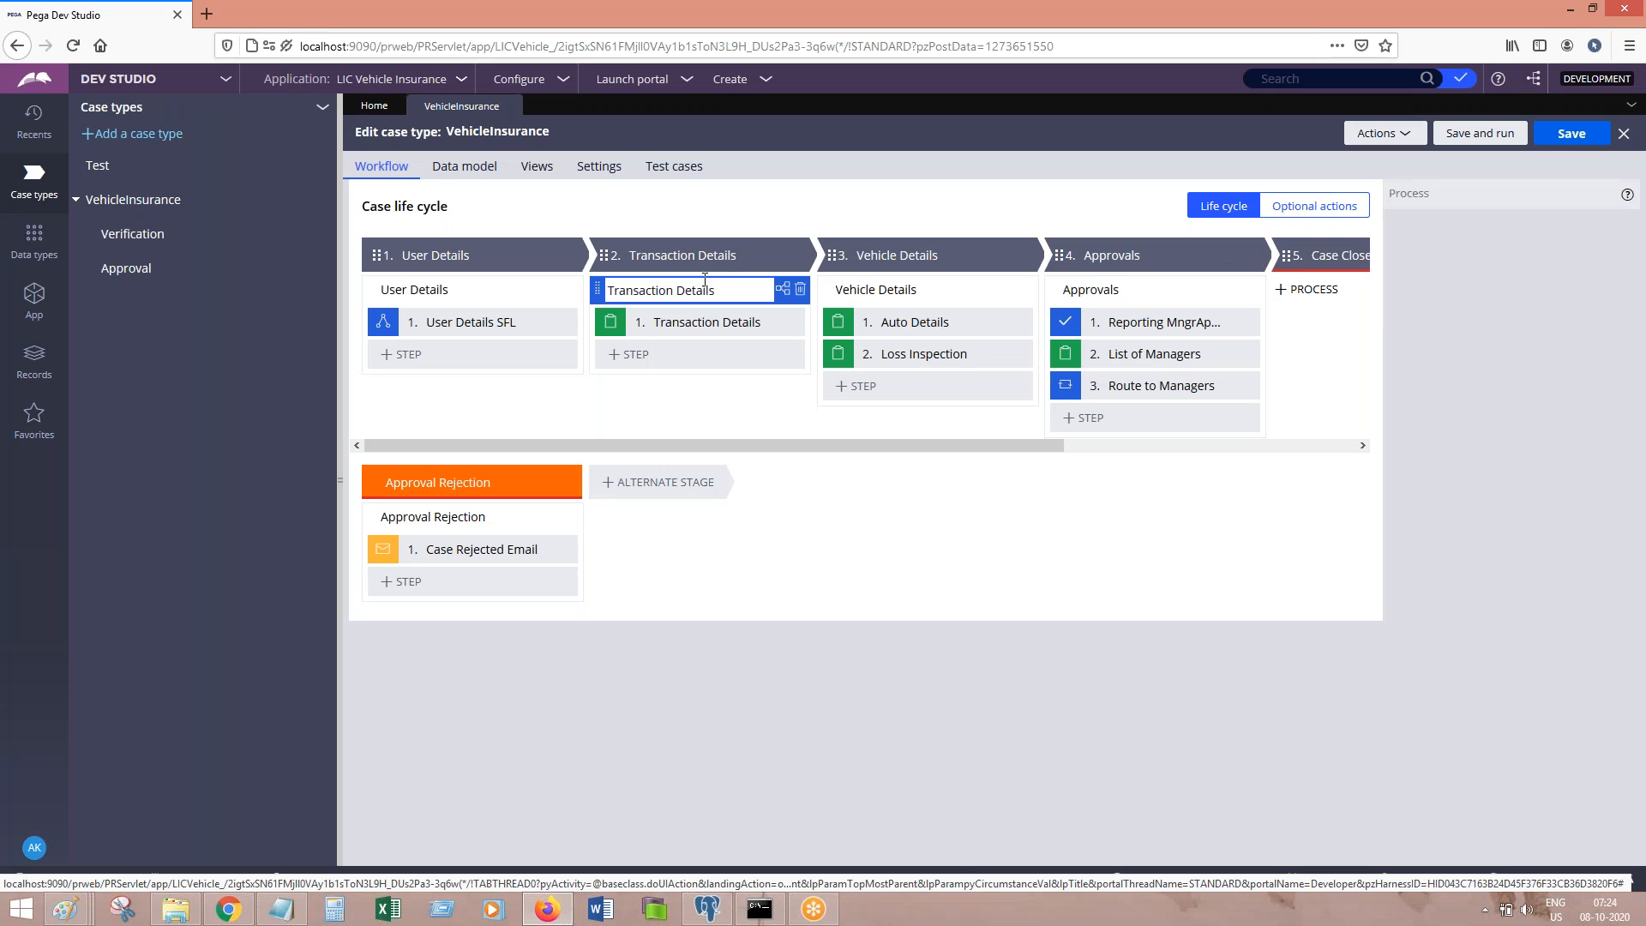
left_click(1425, 307)
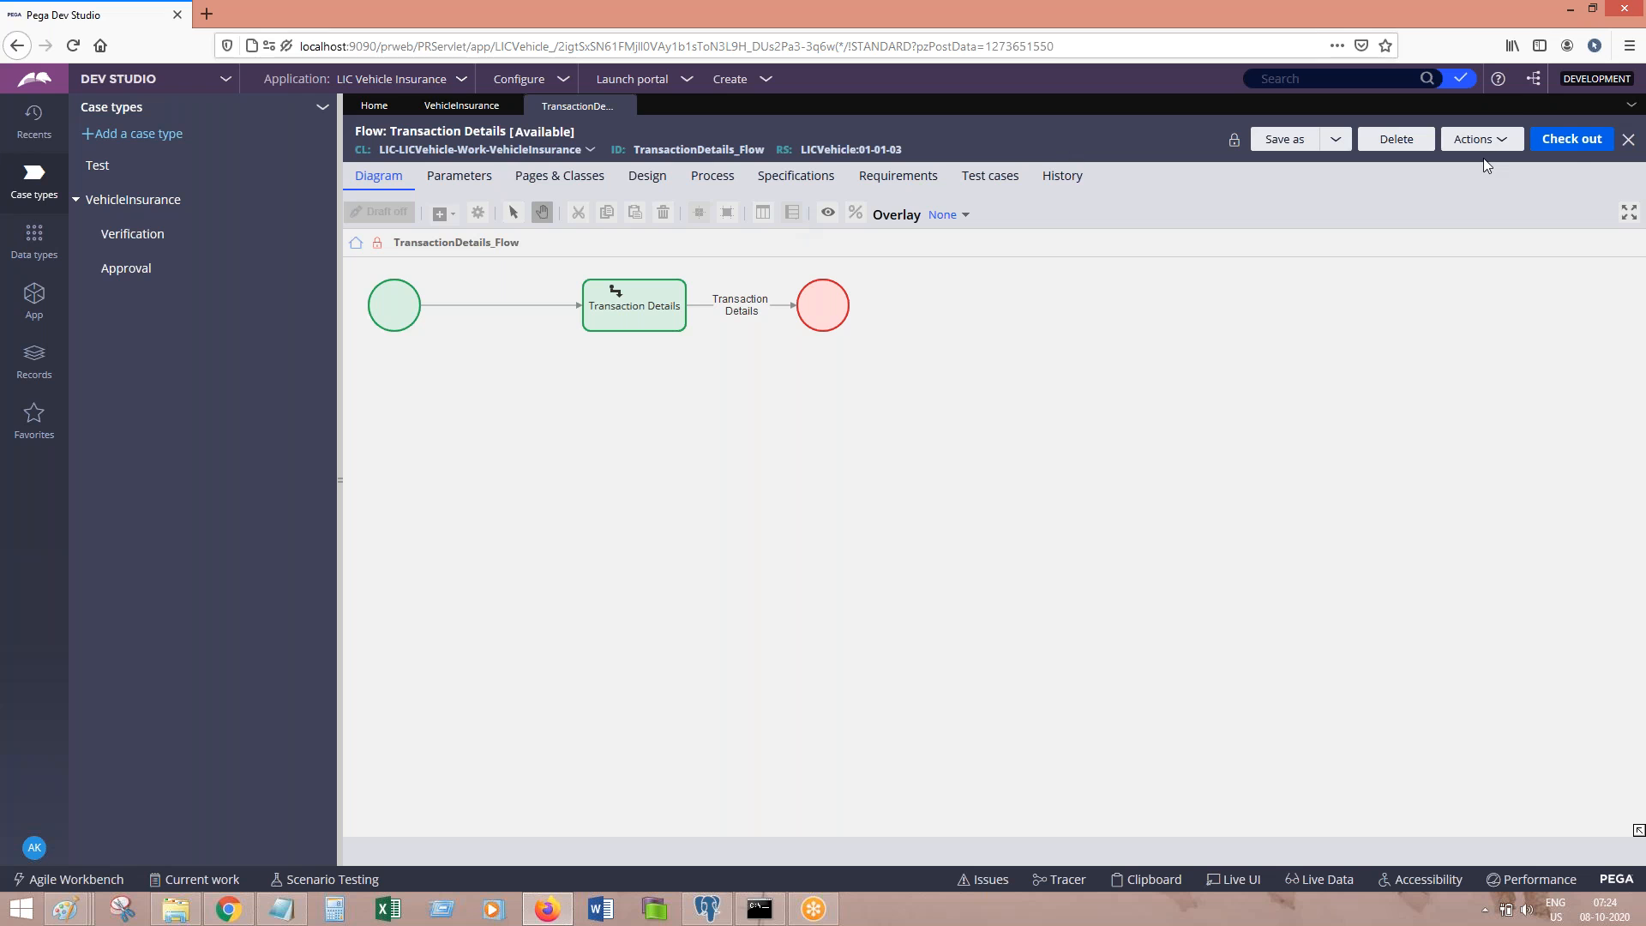
left_click(1572, 144)
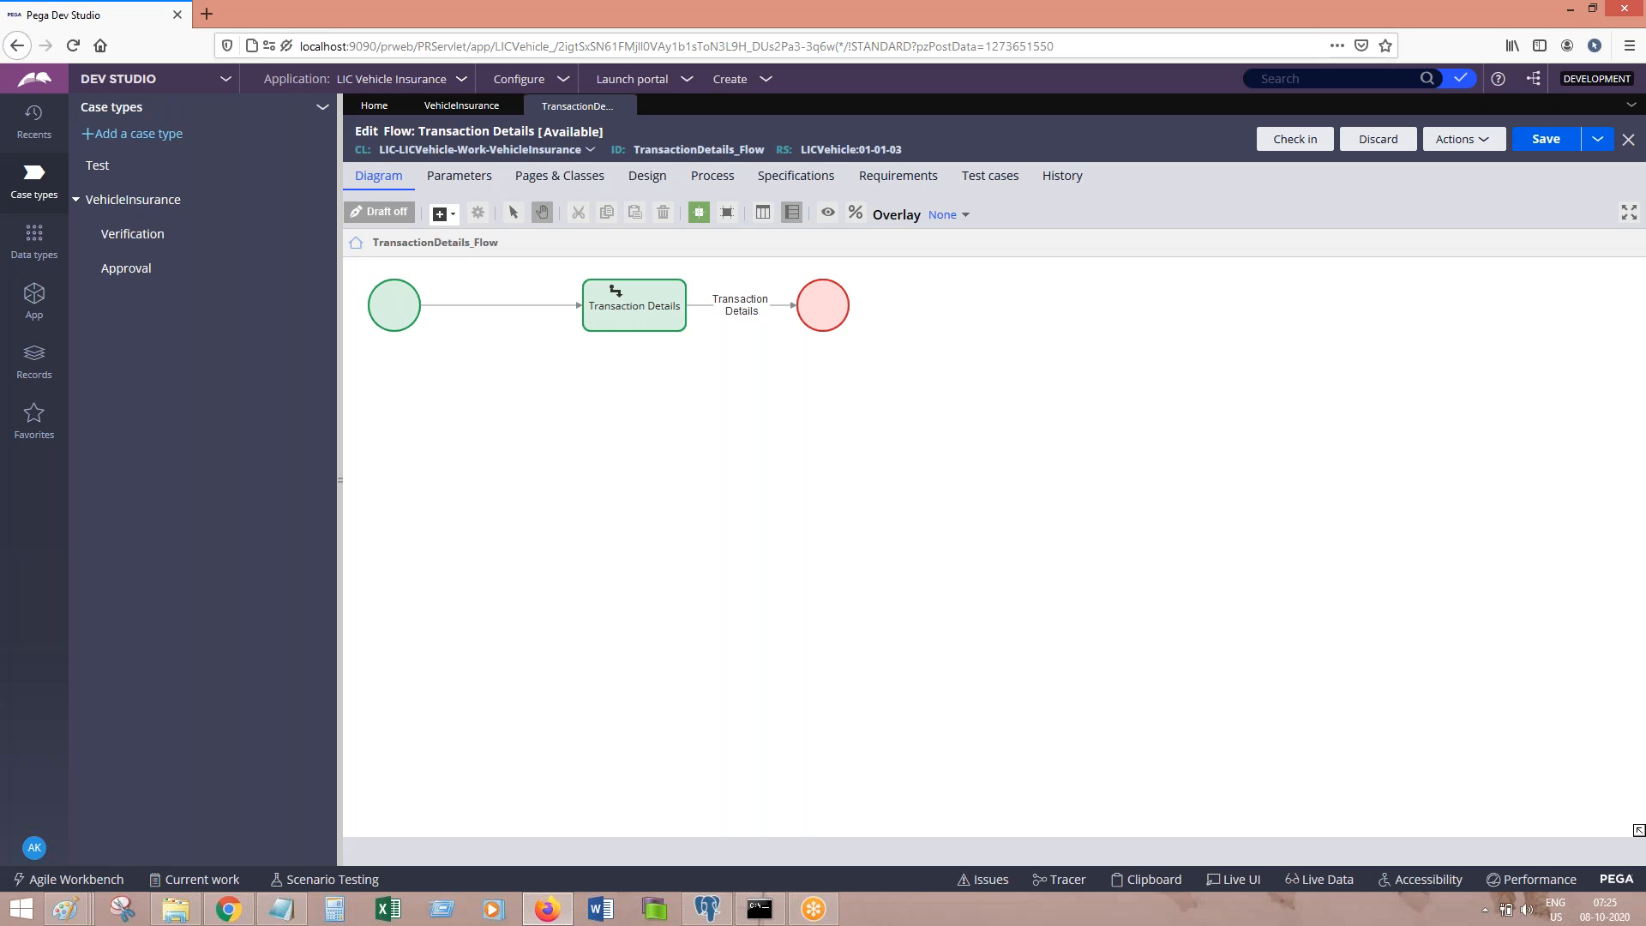
left_click(444, 214)
Step: Add a Send email shape addressed to the Customer participant, then cancel its settings
mouse_move(522, 424)
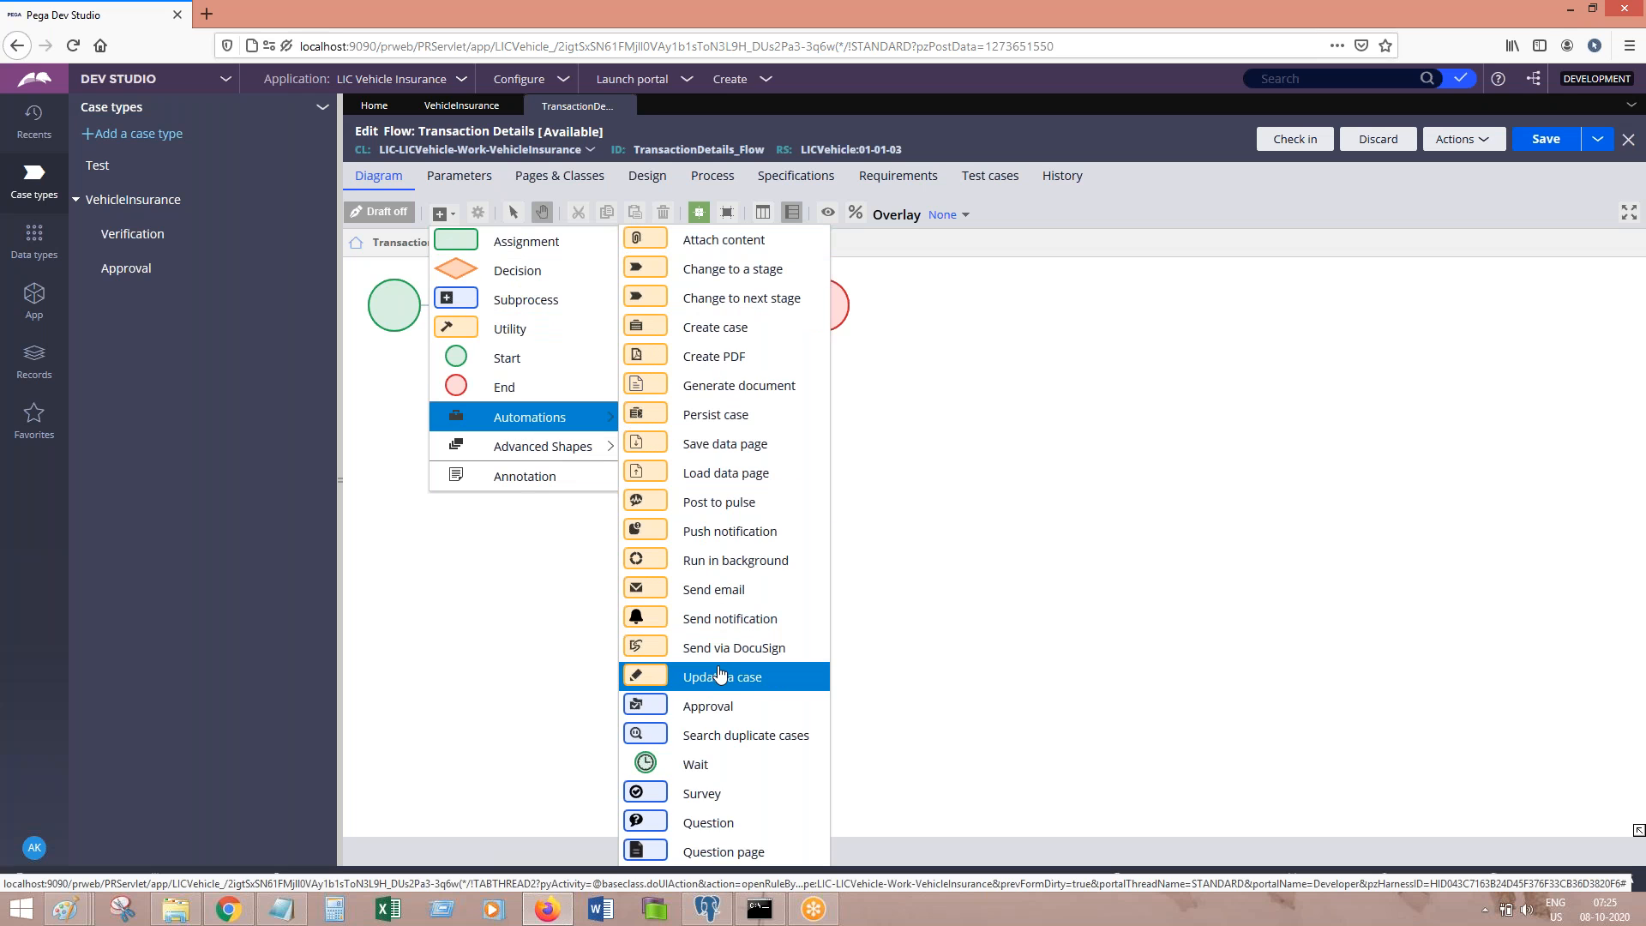
left_click(760, 600)
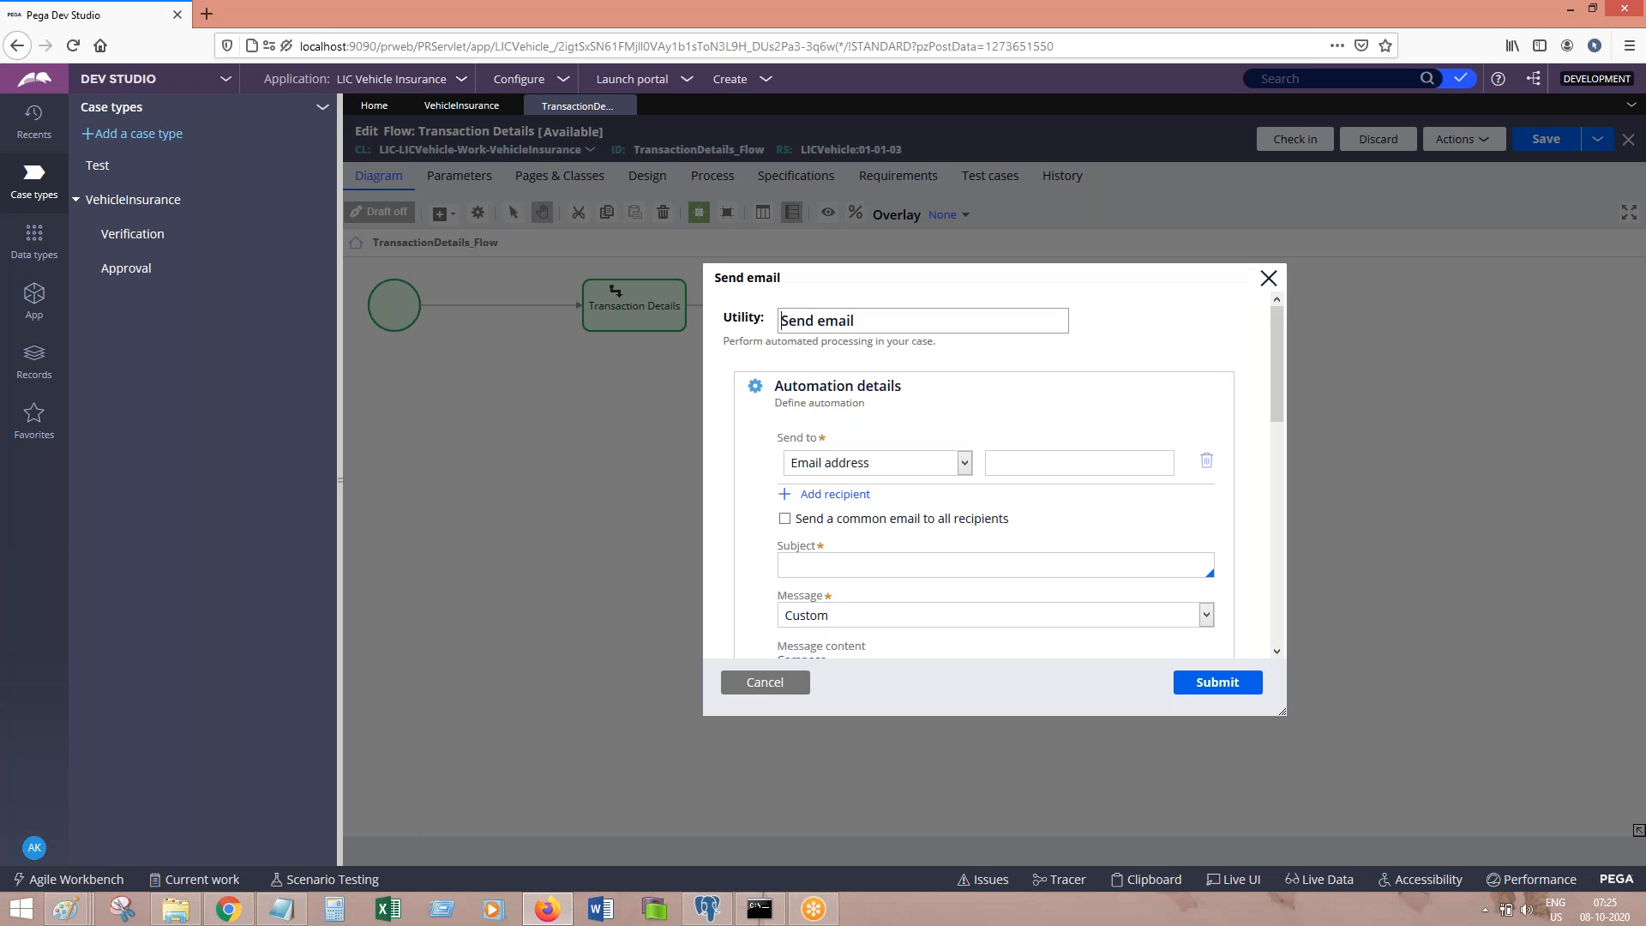
left_click(917, 470)
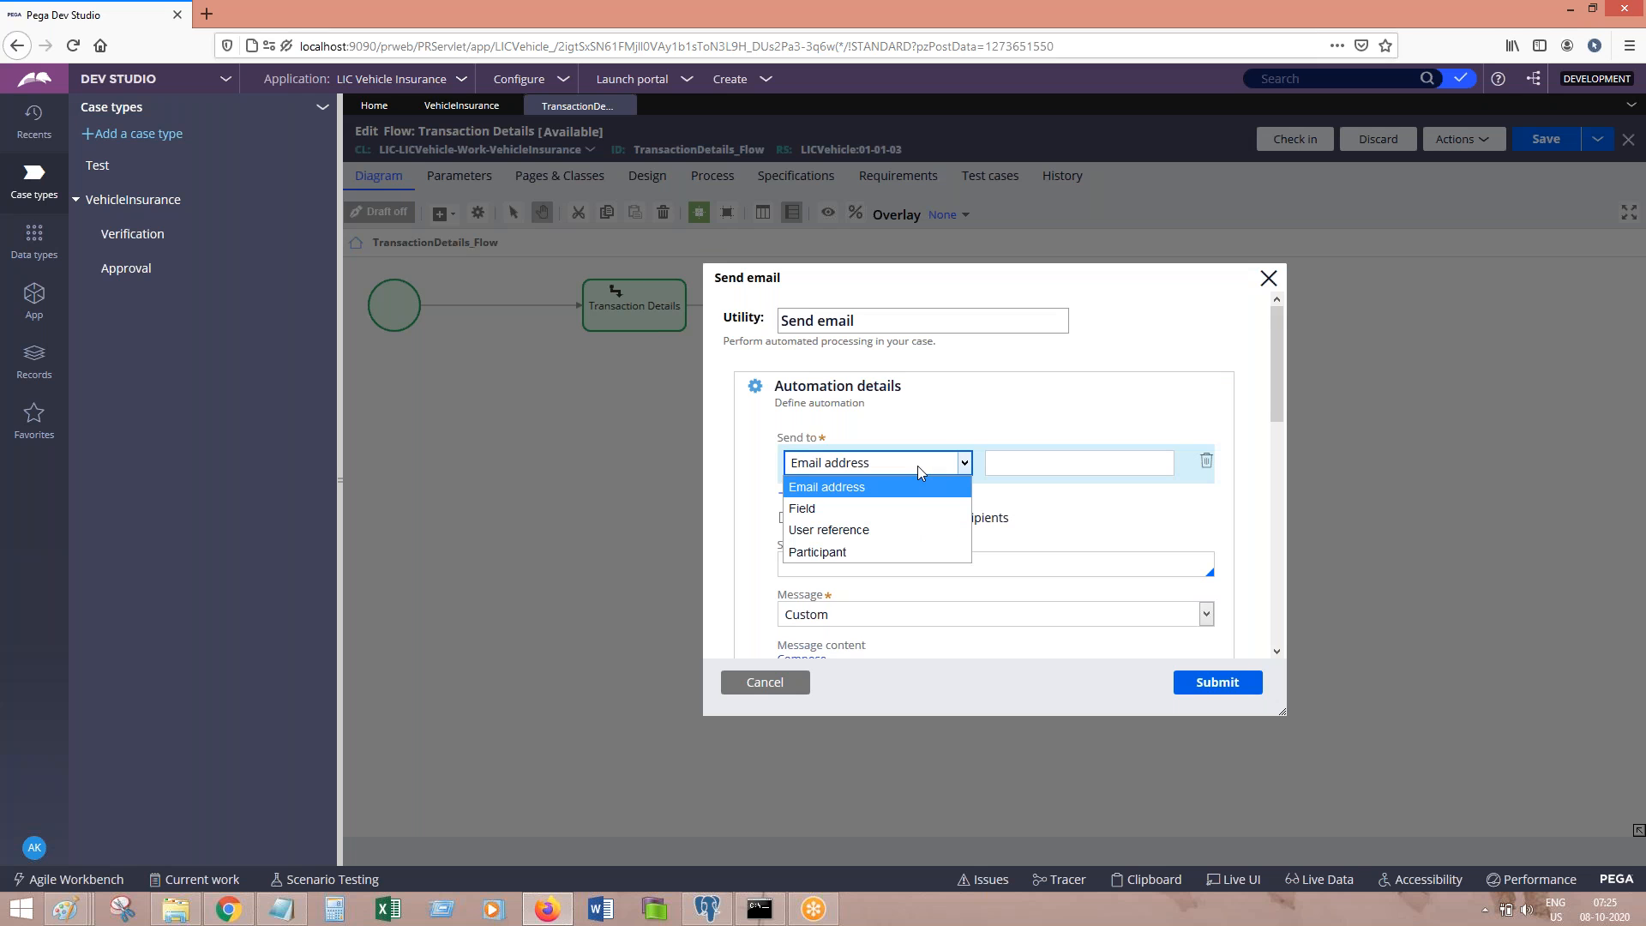
left_click(860, 553)
left_click(1071, 463)
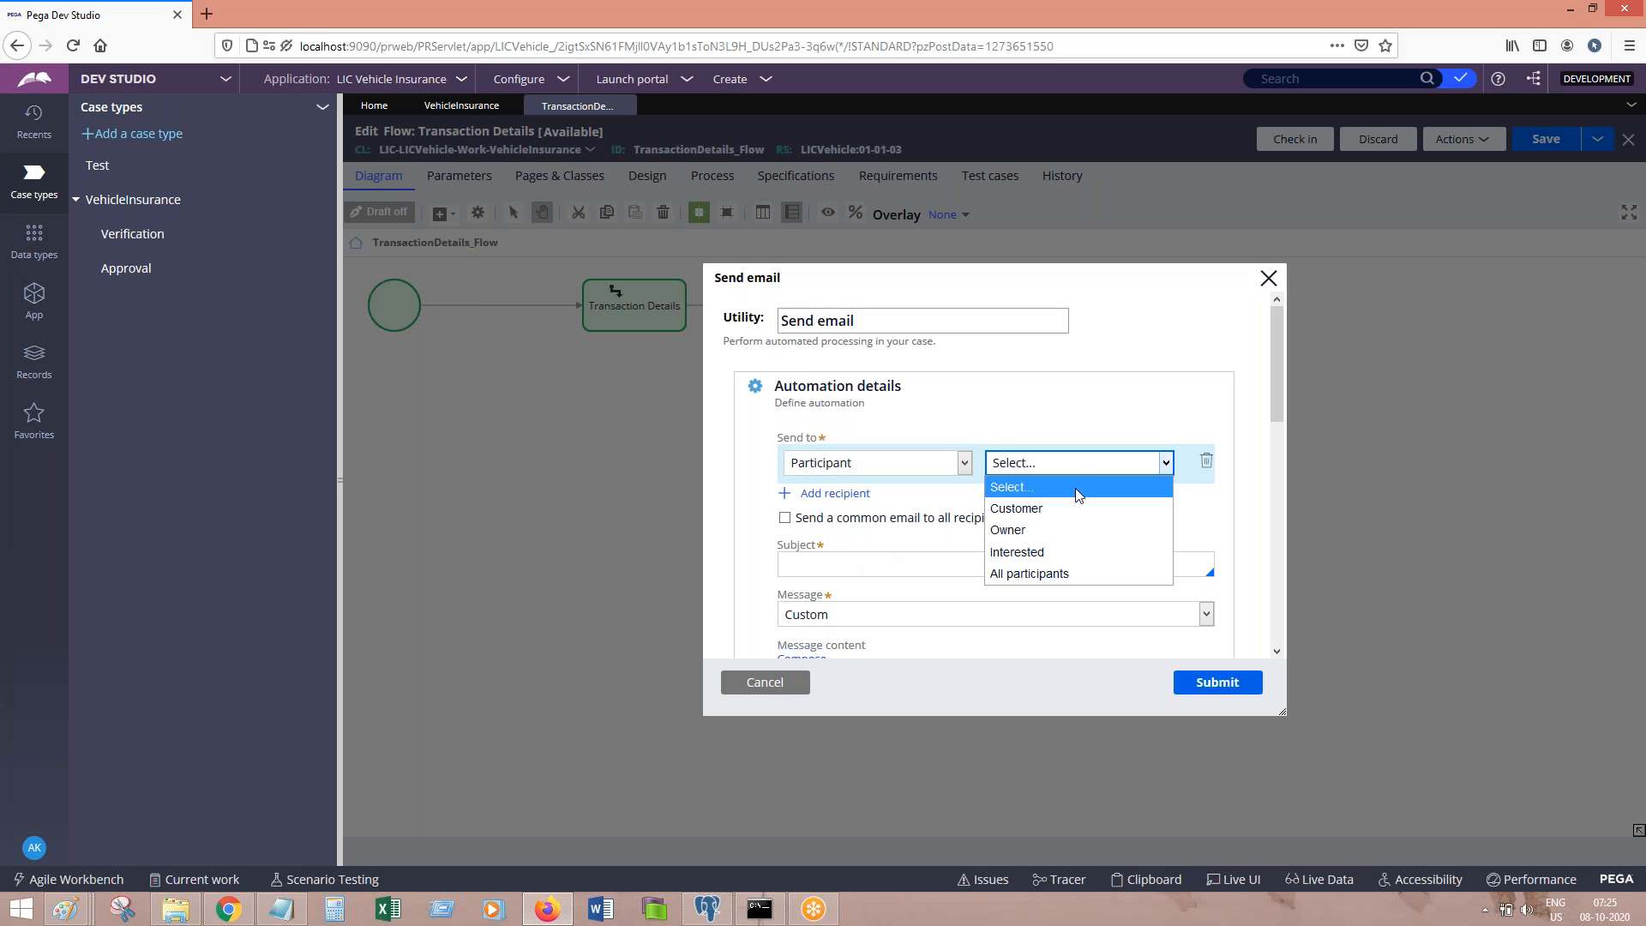
left_click(1036, 517)
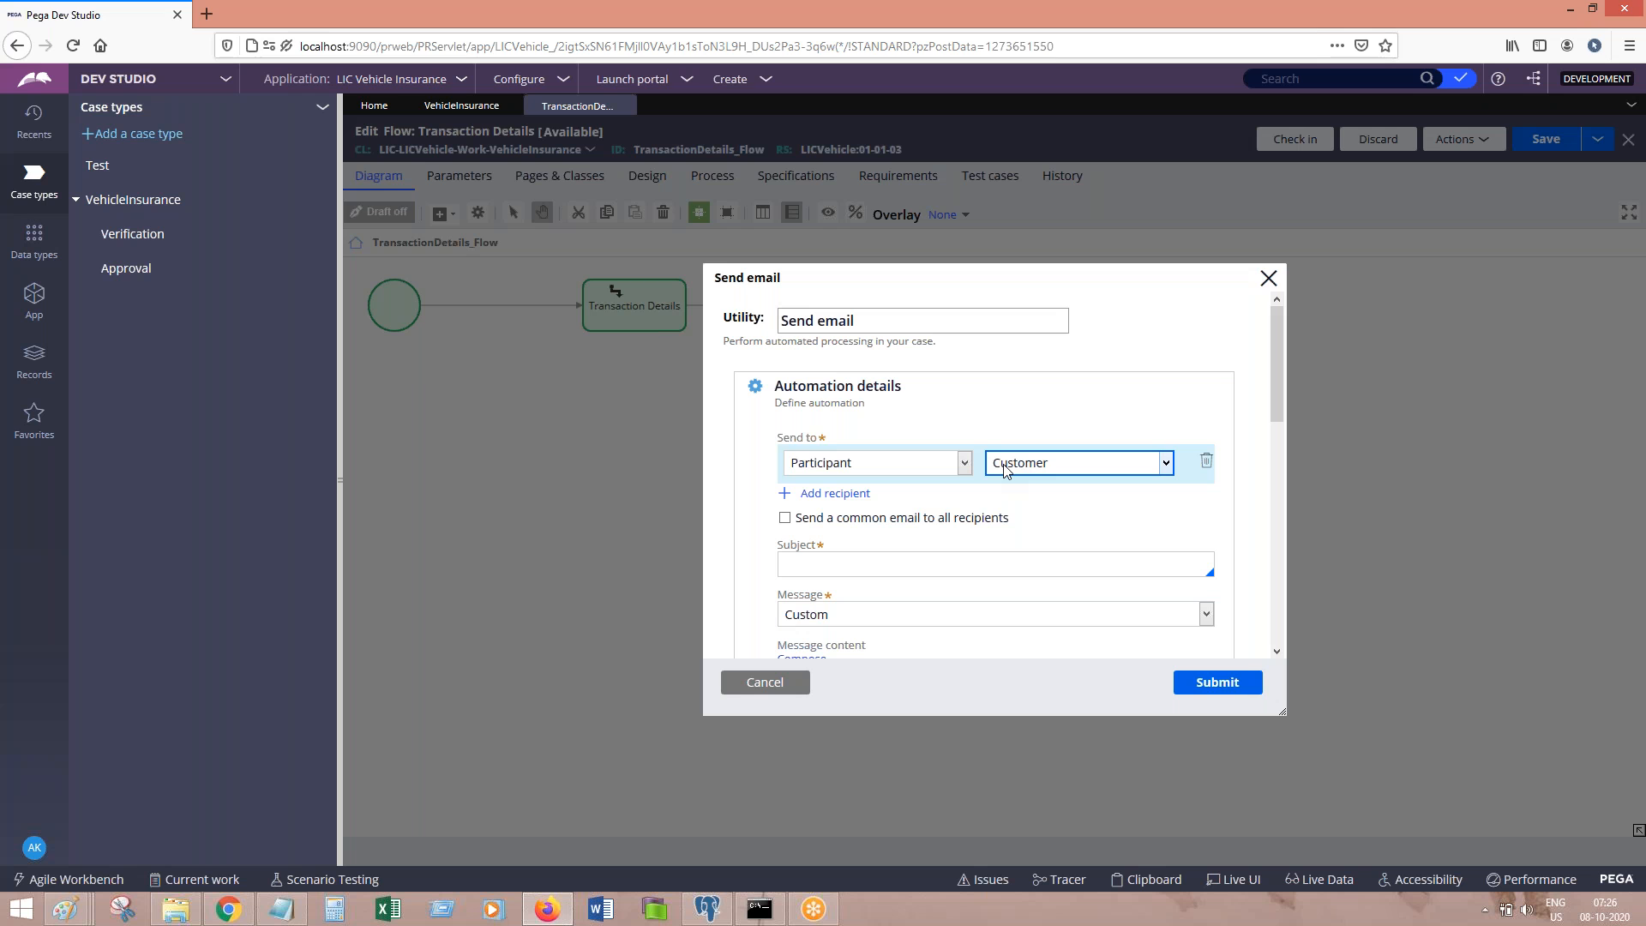
left_click(766, 683)
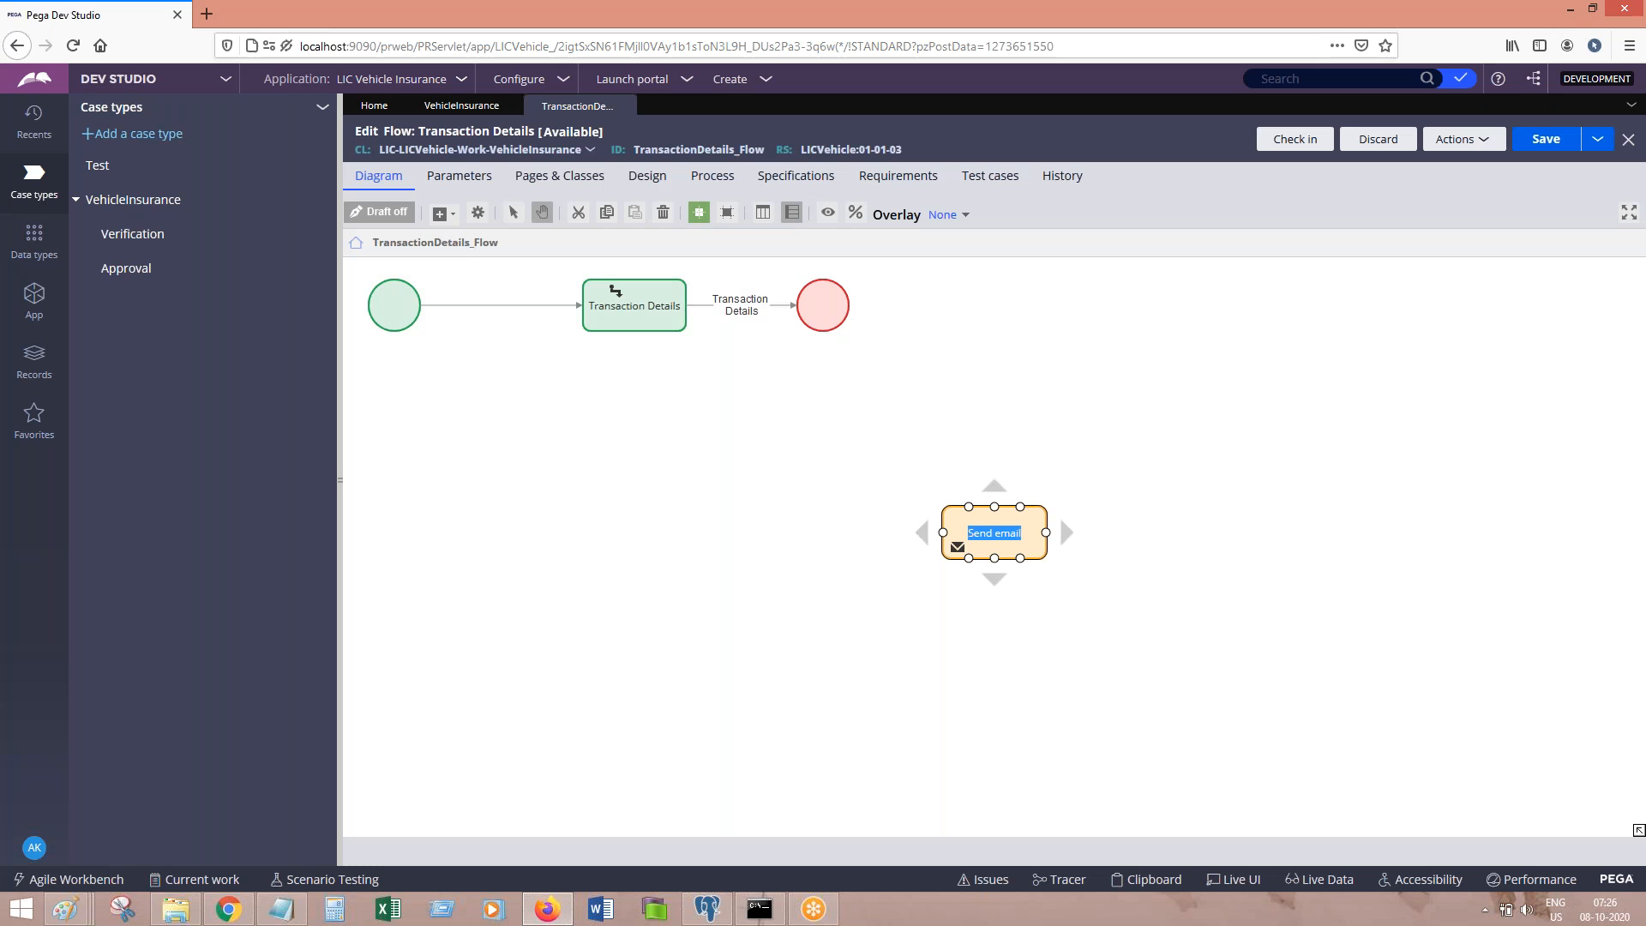
key("BackSpace")
Step: Delete the unlabelled utility shape from the flow
left_click(1109, 532)
left_click(994, 532)
key("Delete")
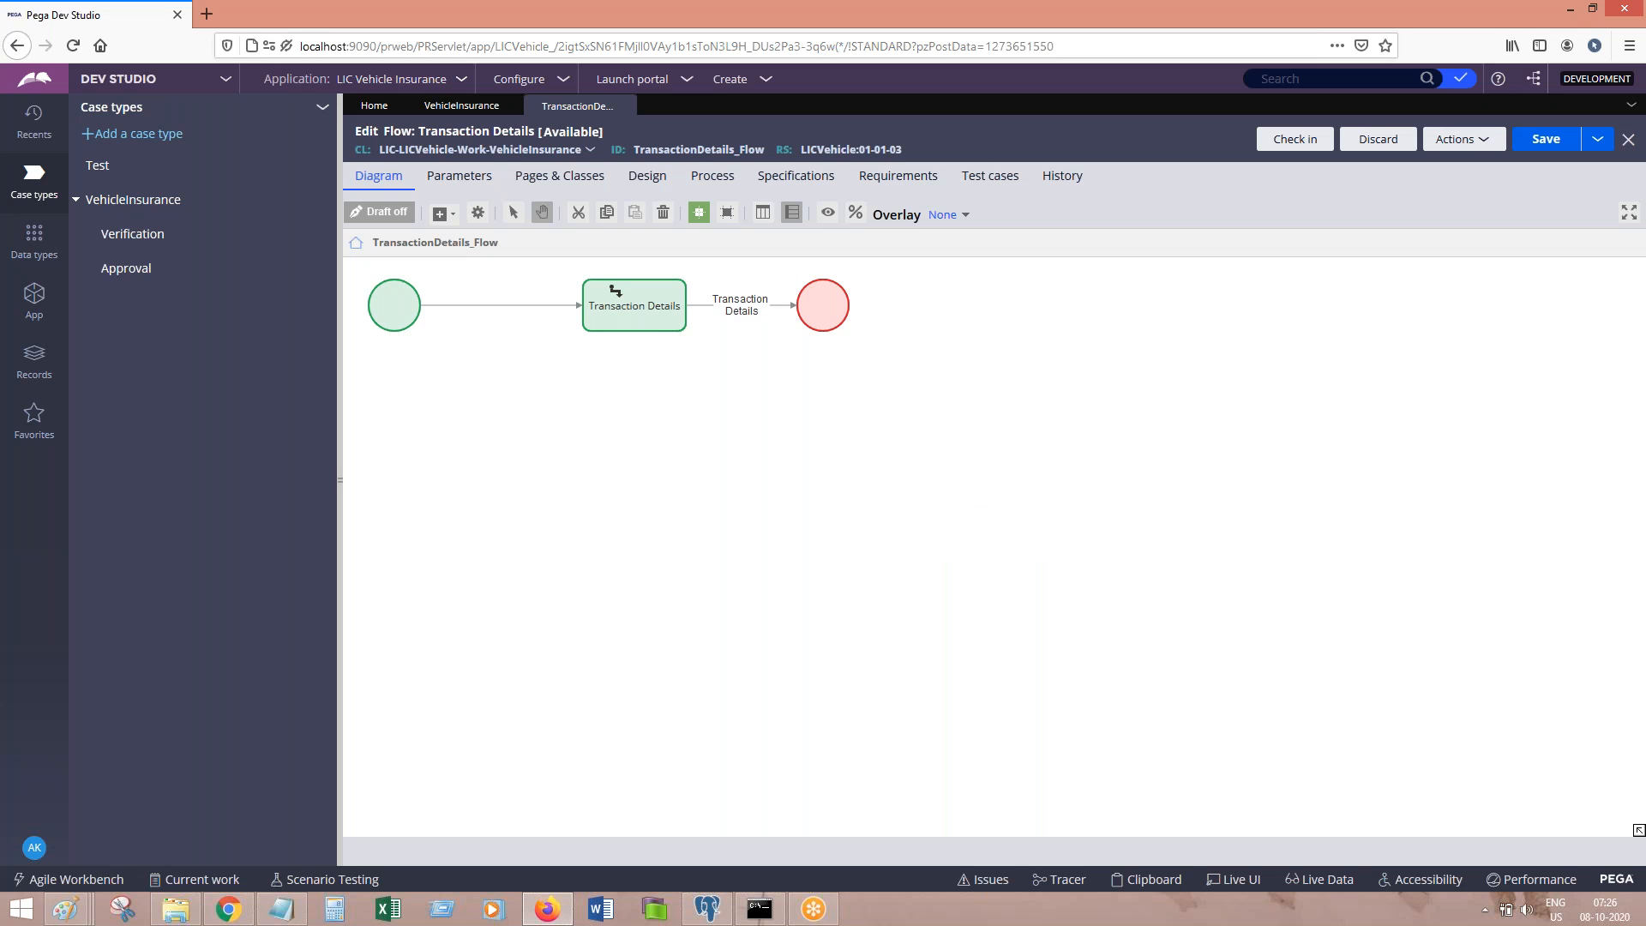
Step: Discard and close the flow and VehicleInsurance tabs, then show the App class explorer
left_click(630, 109)
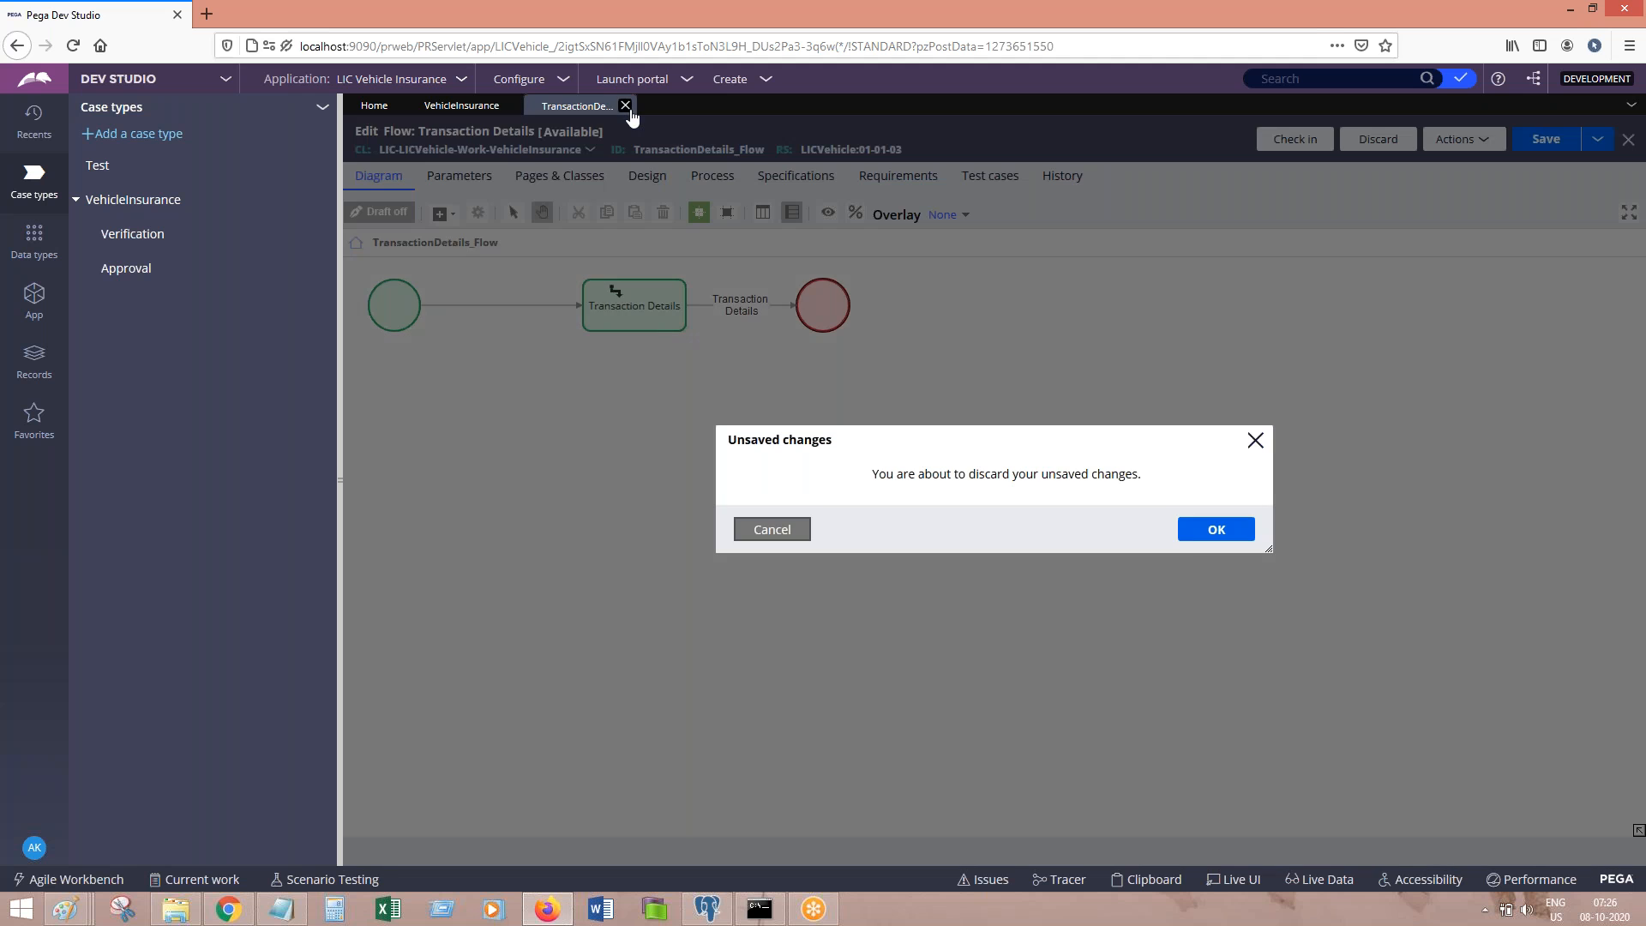
left_click(1188, 528)
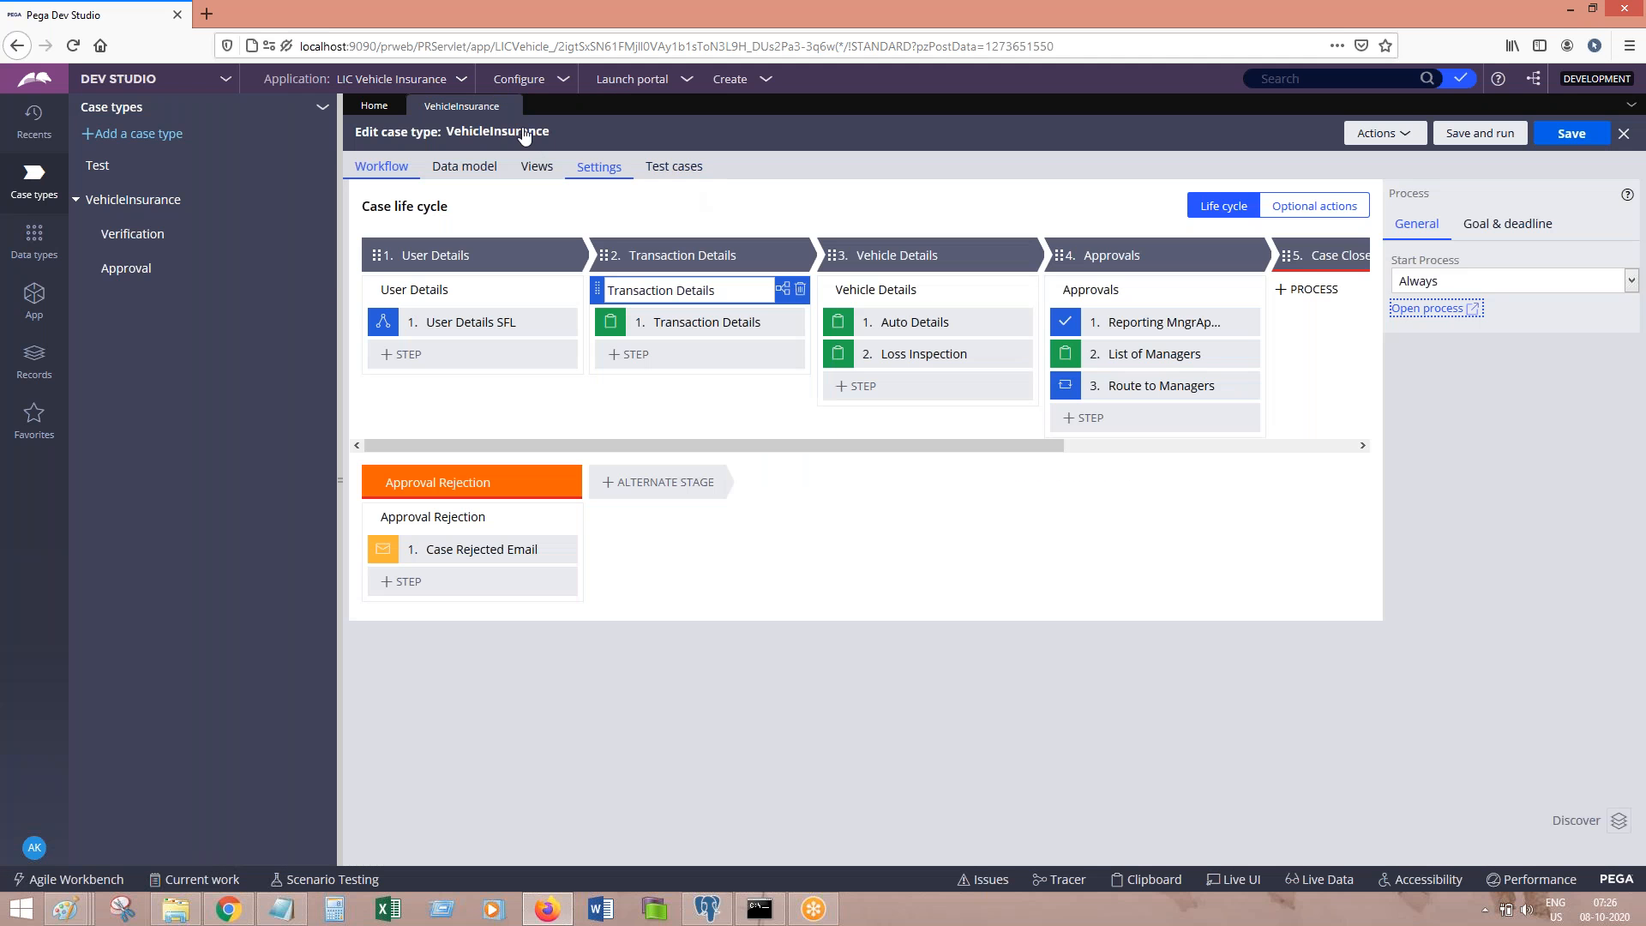
left_click(512, 106)
left_click(1216, 528)
left_click(1296, 34)
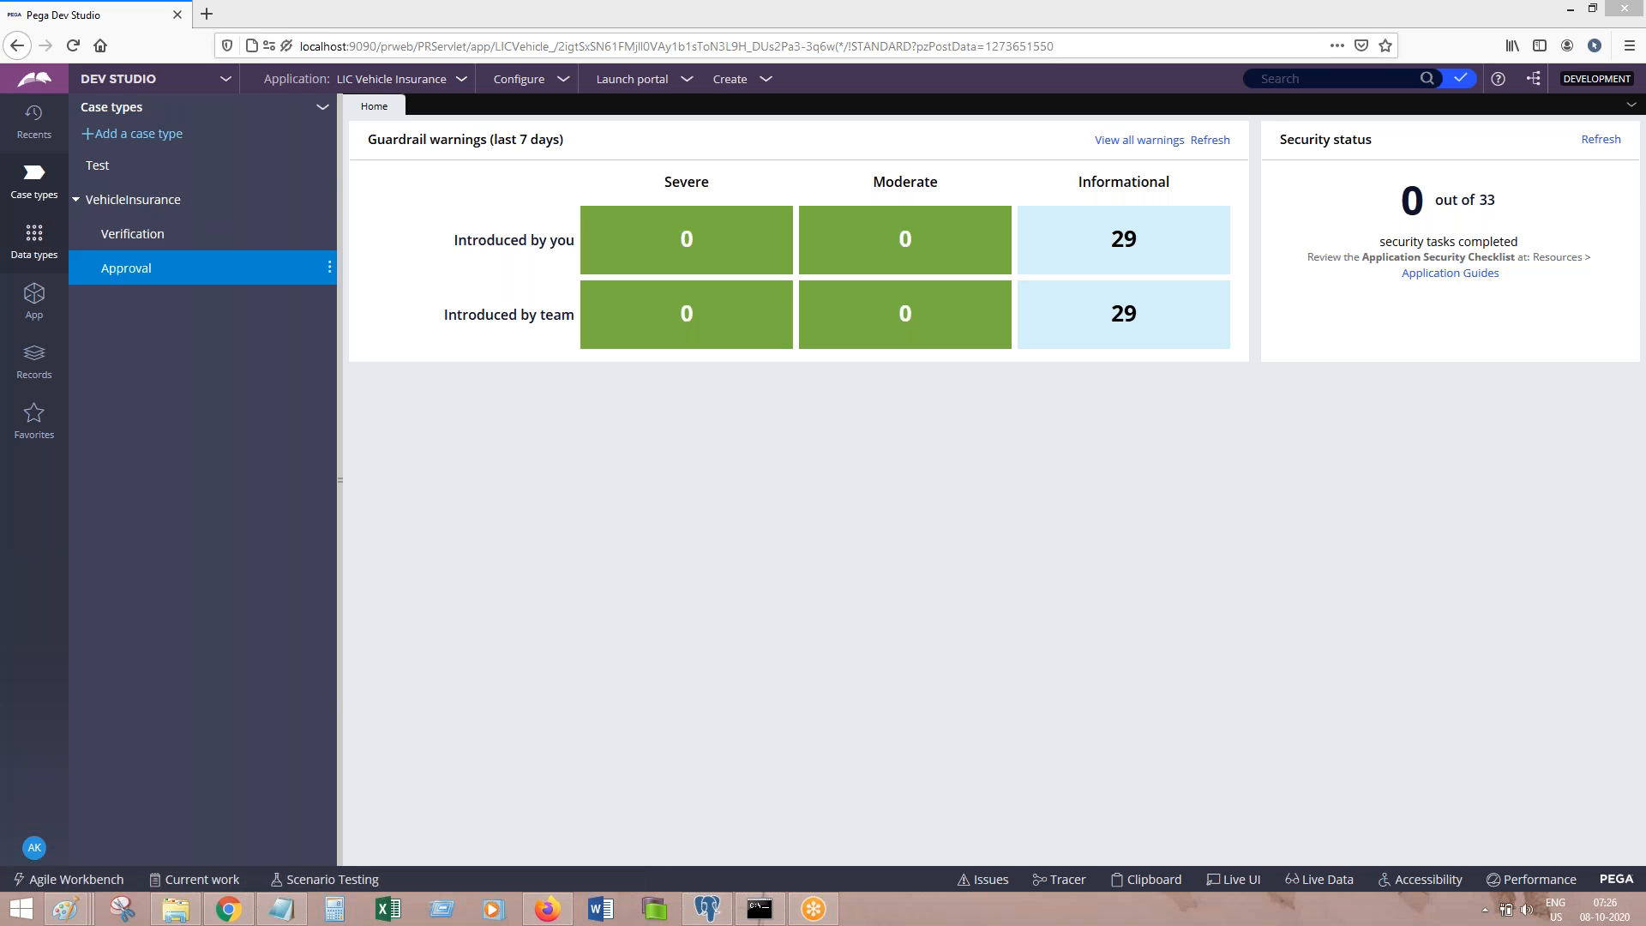
left_click(34, 296)
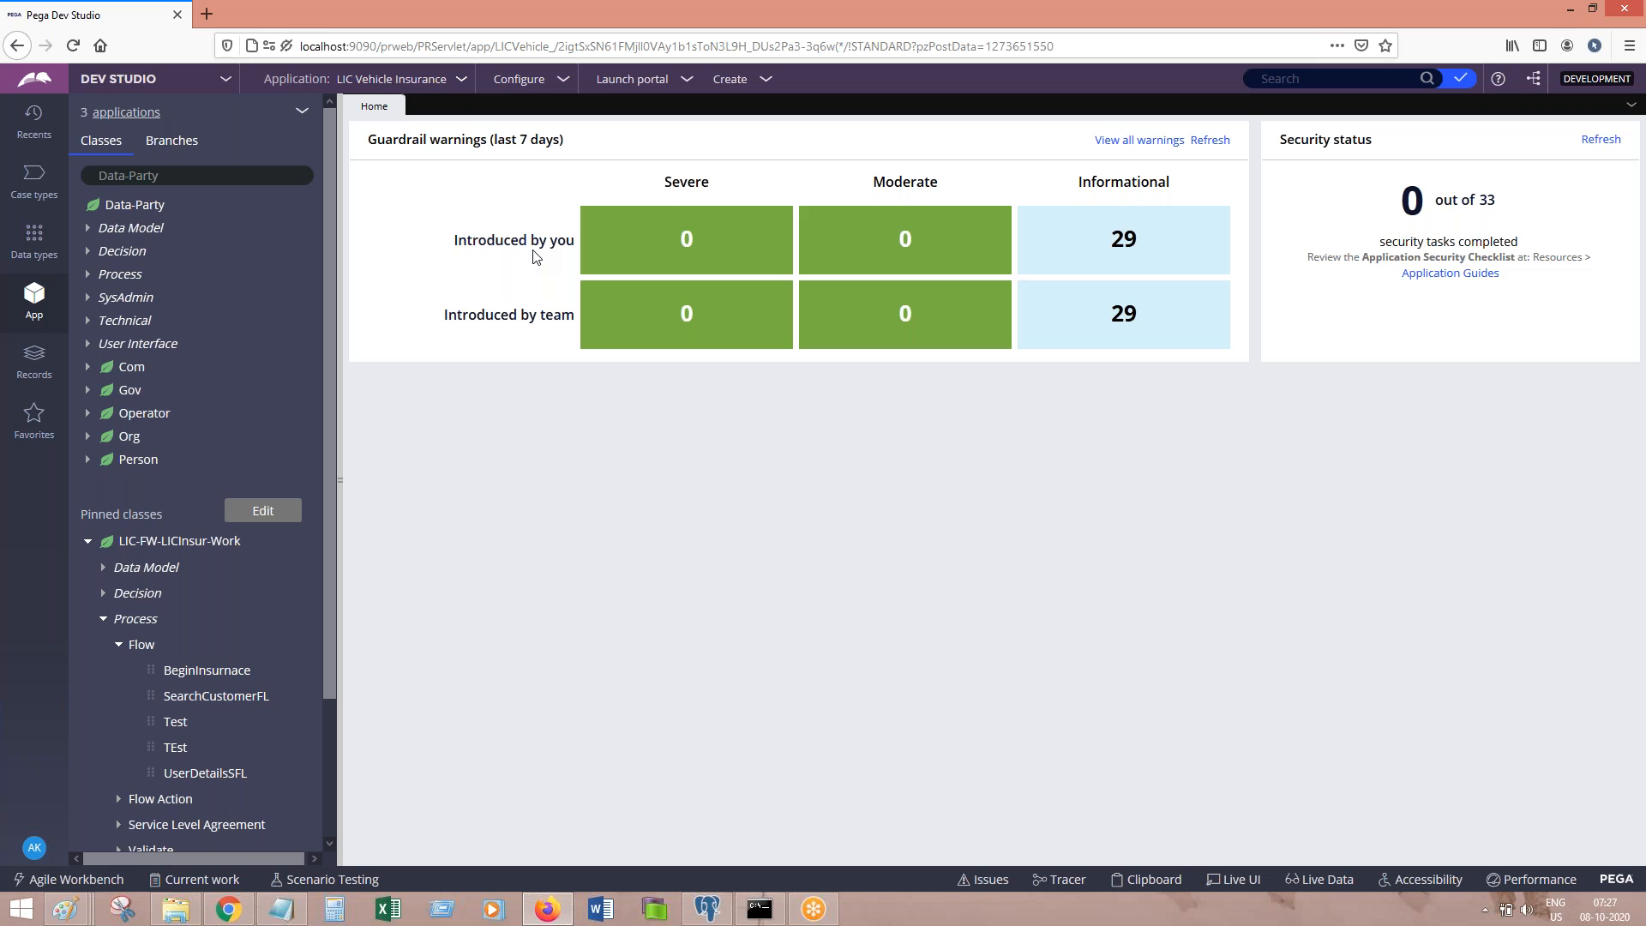
Step: Launch Microsoft Word from the taskbar to reach its start screen
left_click(600, 908)
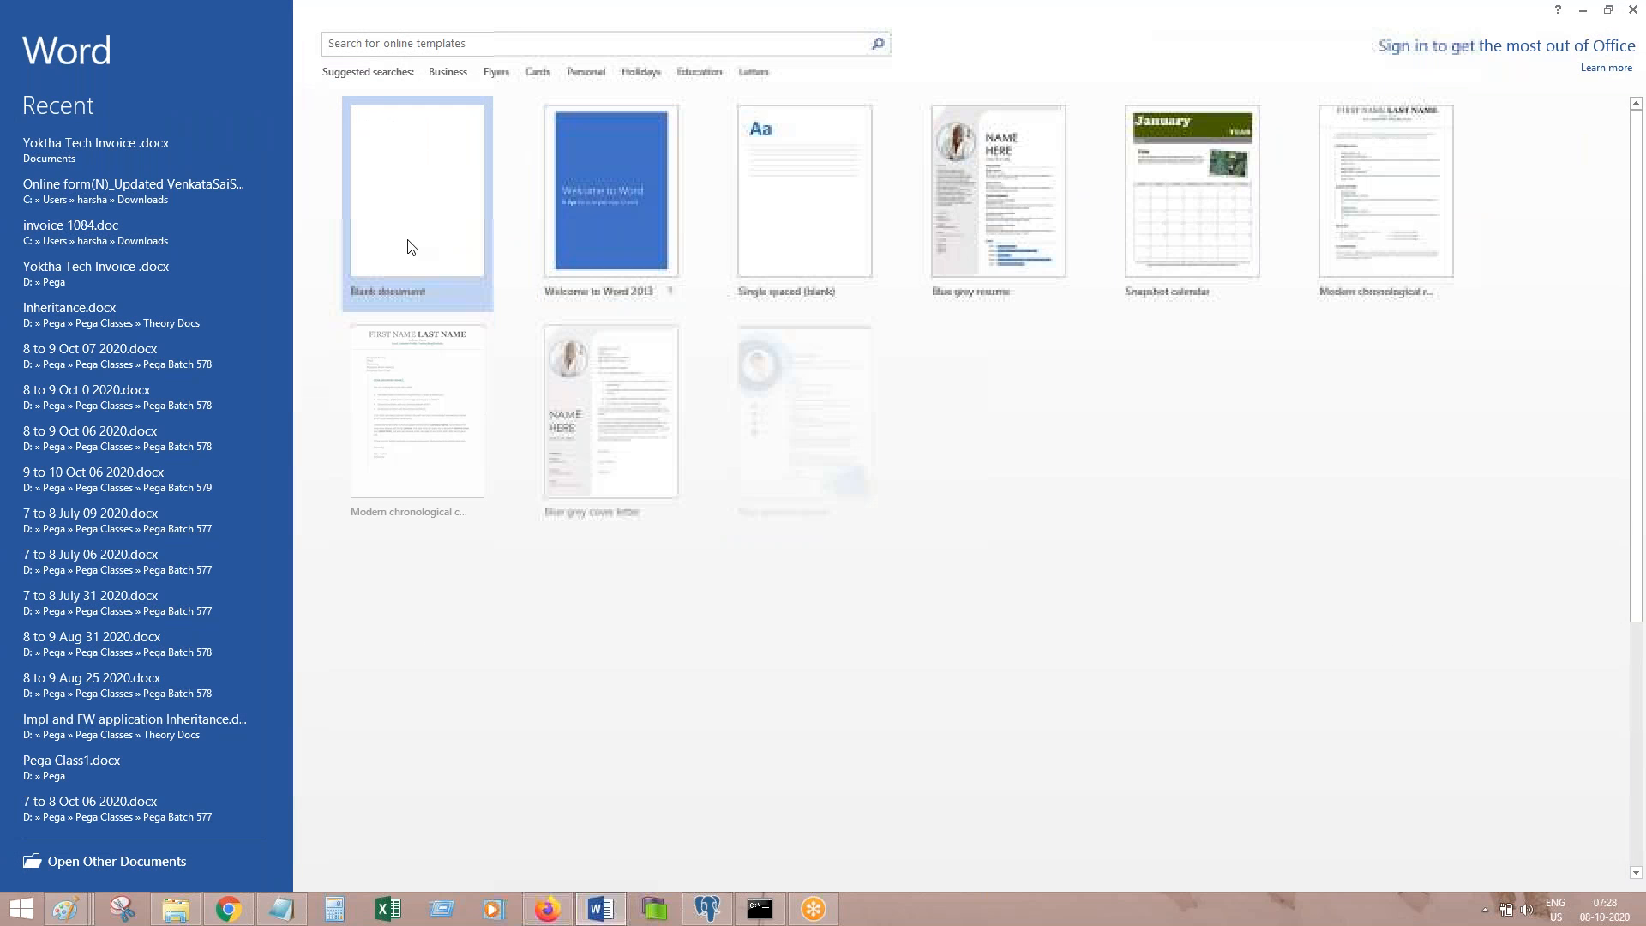
Step: Create a blank Word document and dismiss the product activation warning
left_click(408, 247)
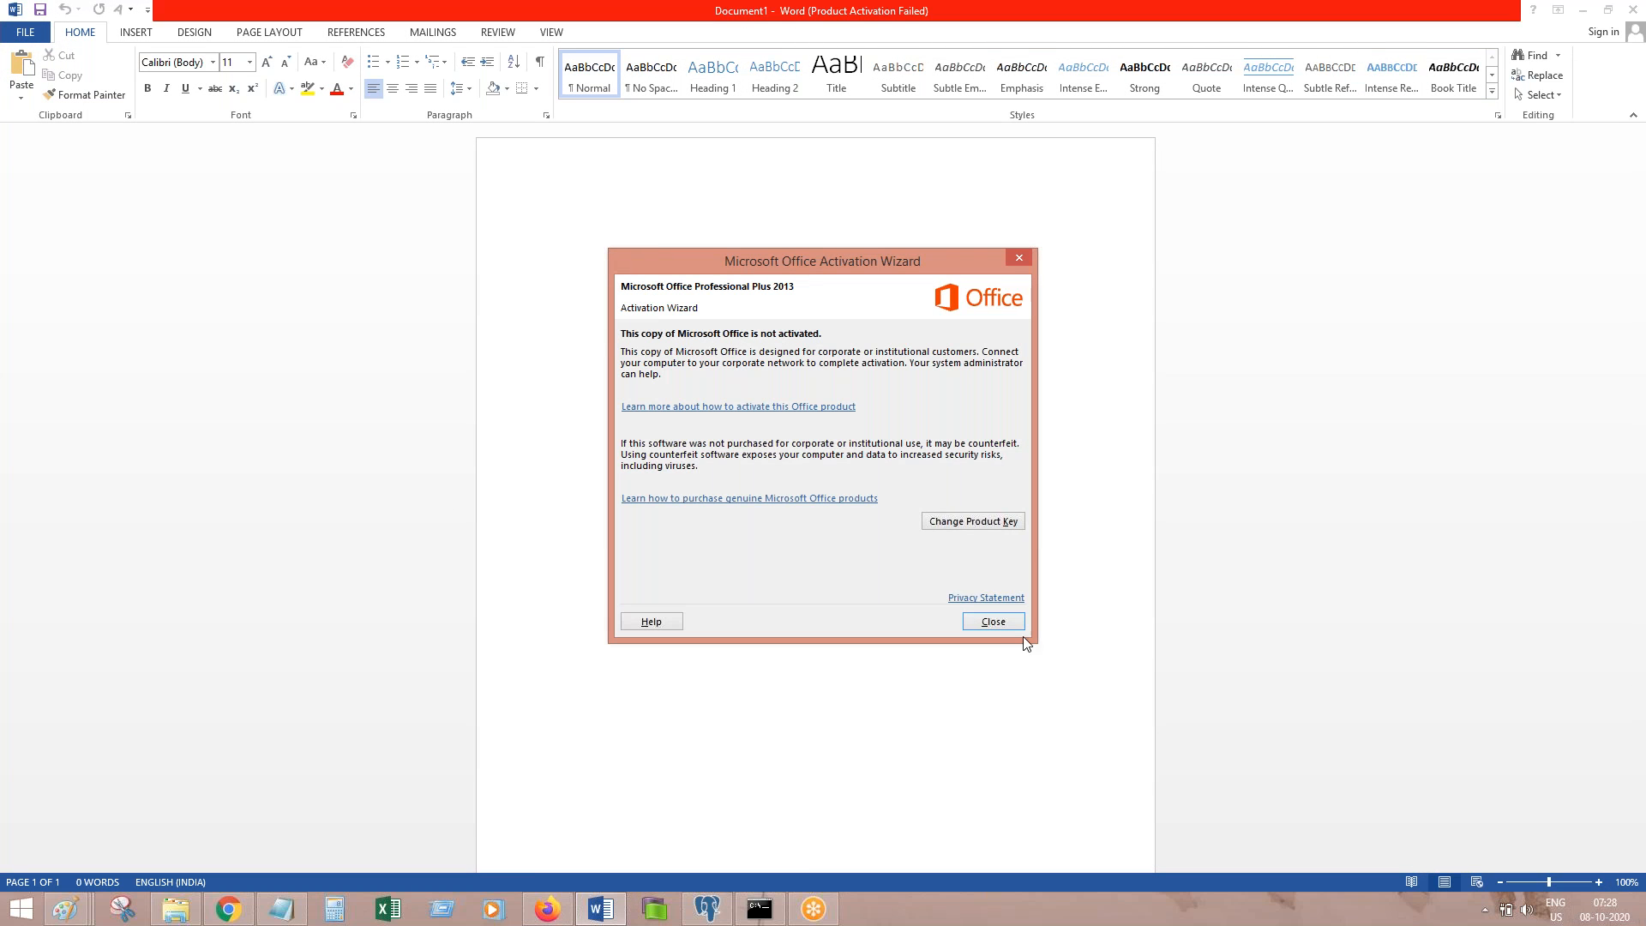
left_click(993, 622)
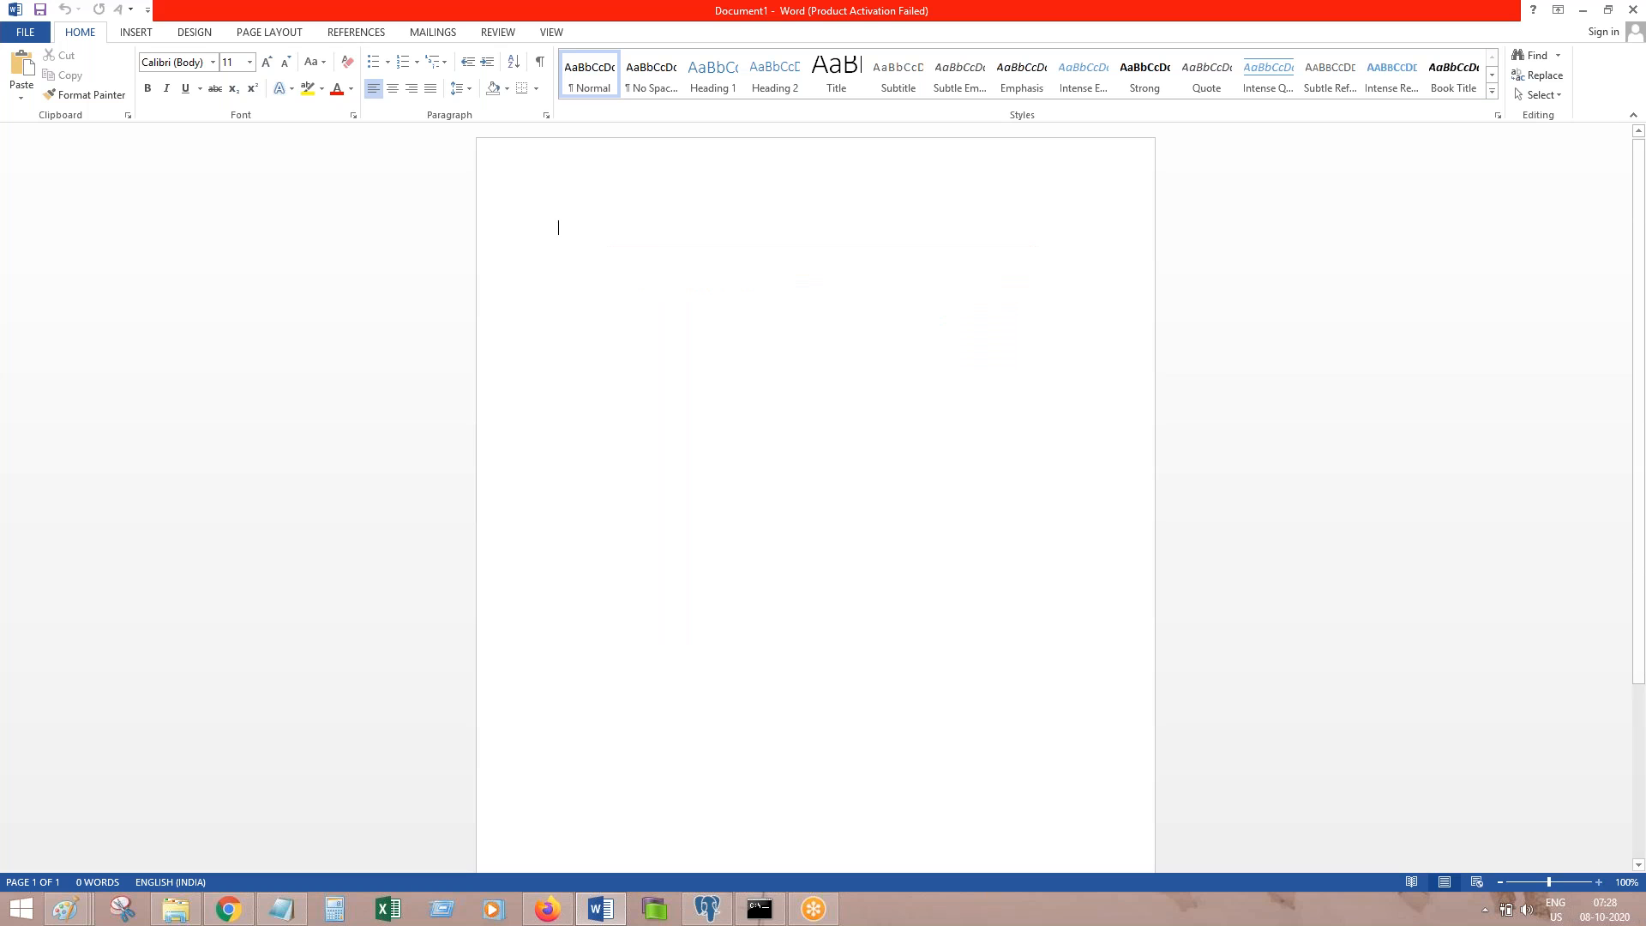
scroll(1600, 256, "up", 7)
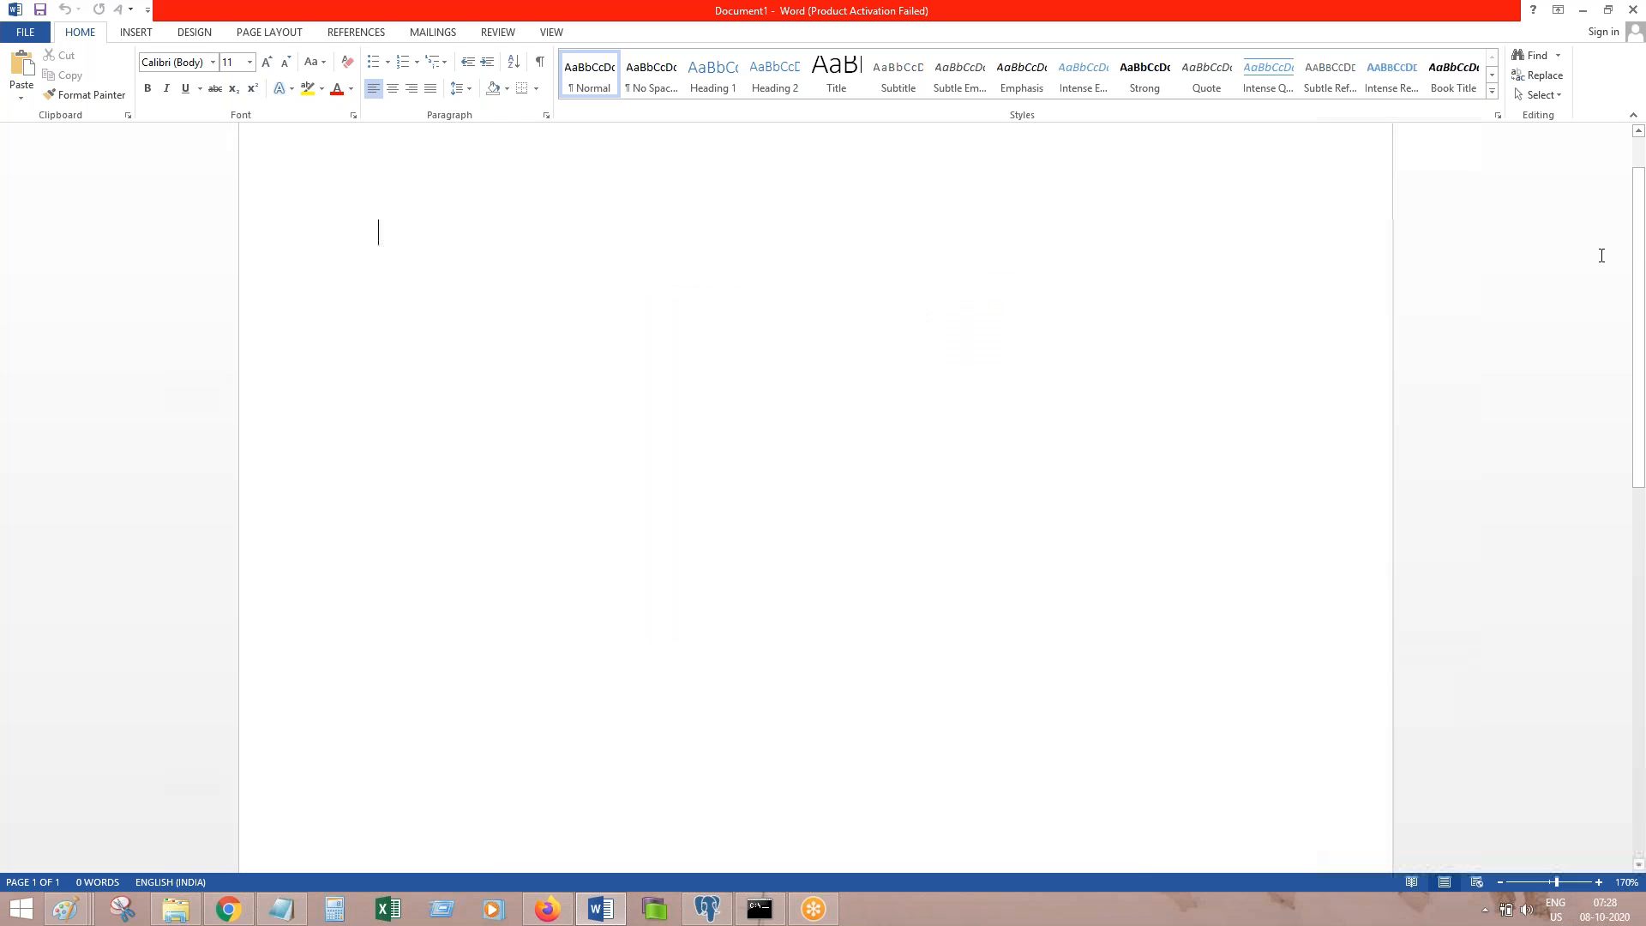
left_click(1638, 155)
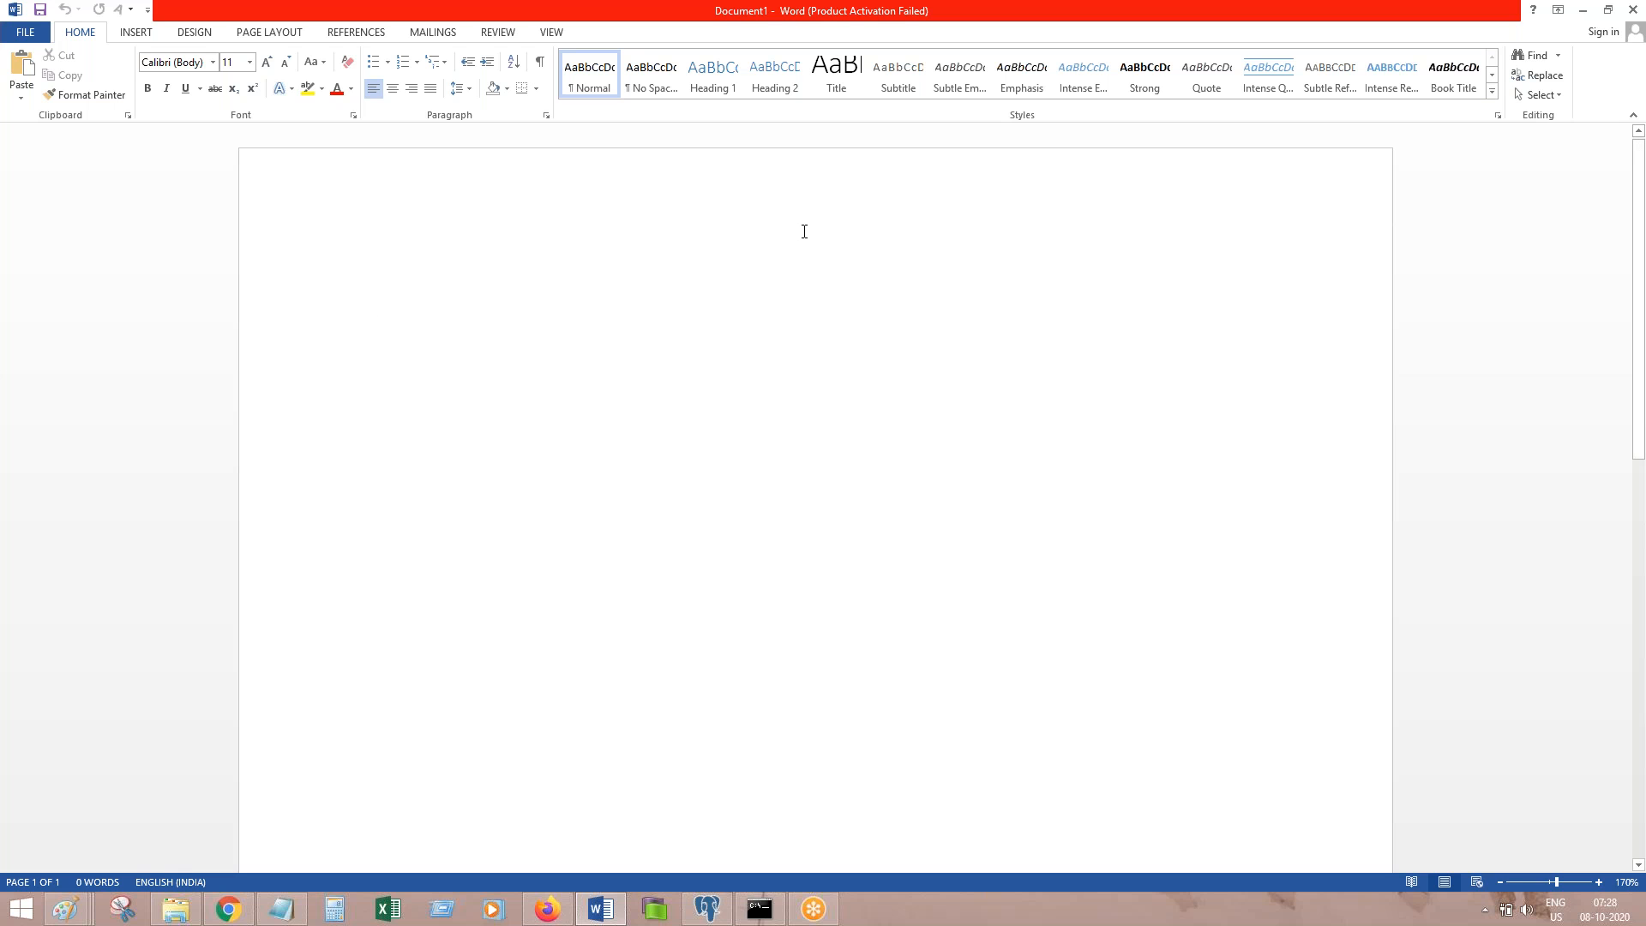
Step: Type 'Work Parties' as a centered Title at the top of the page
type("Work")
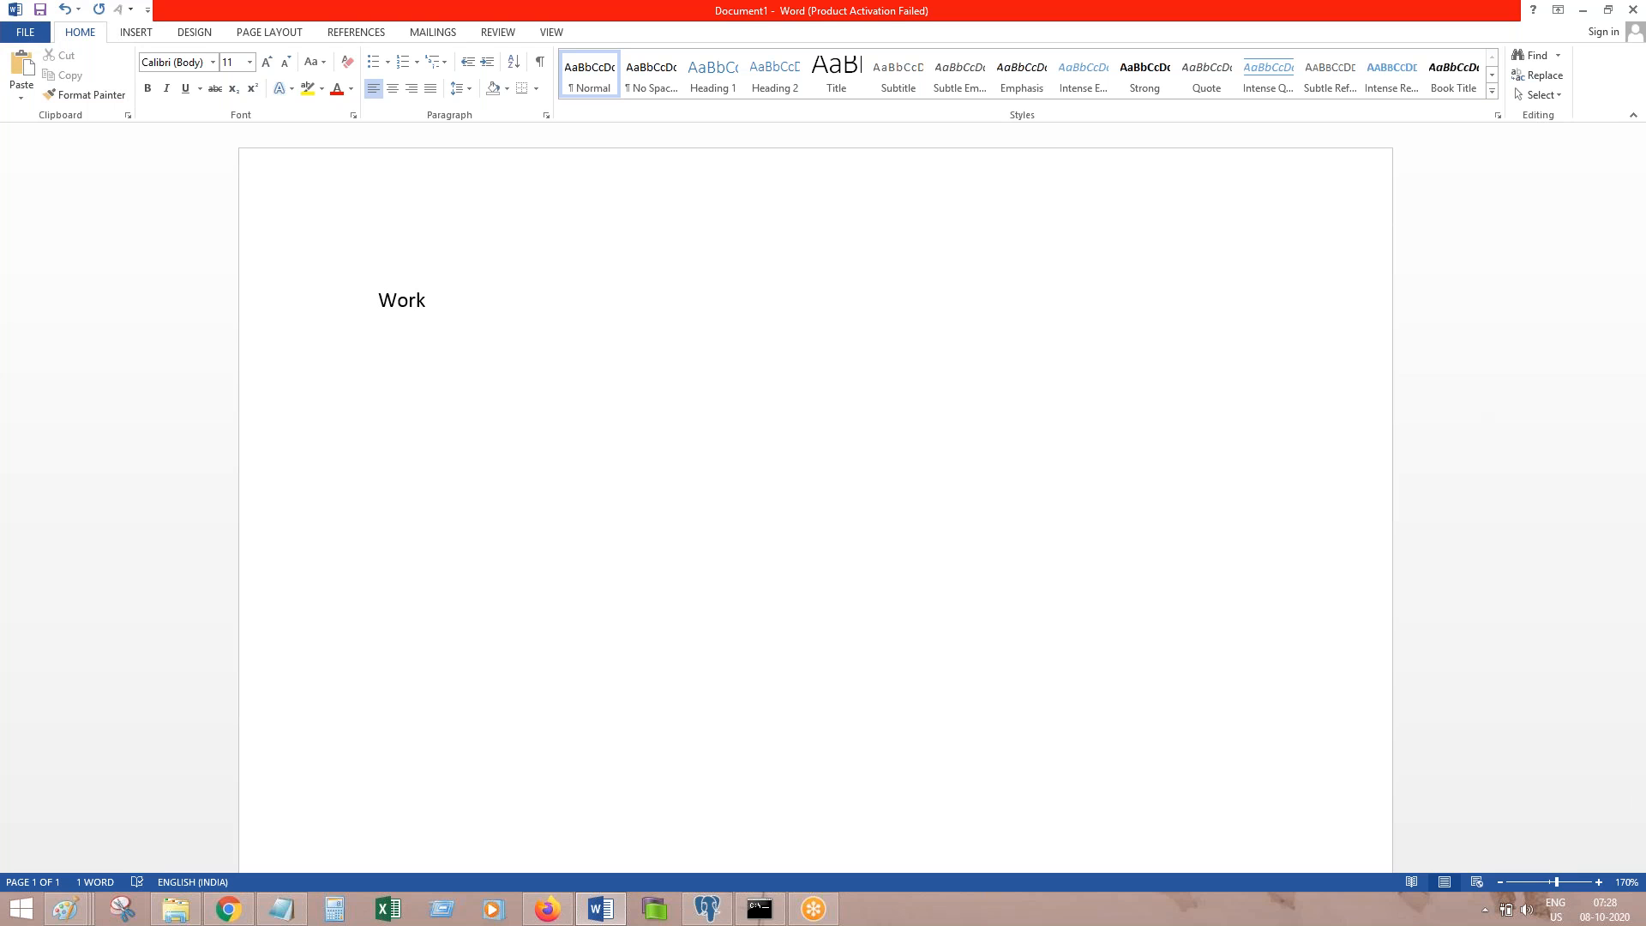
type(" Parties")
key("ctrl+a")
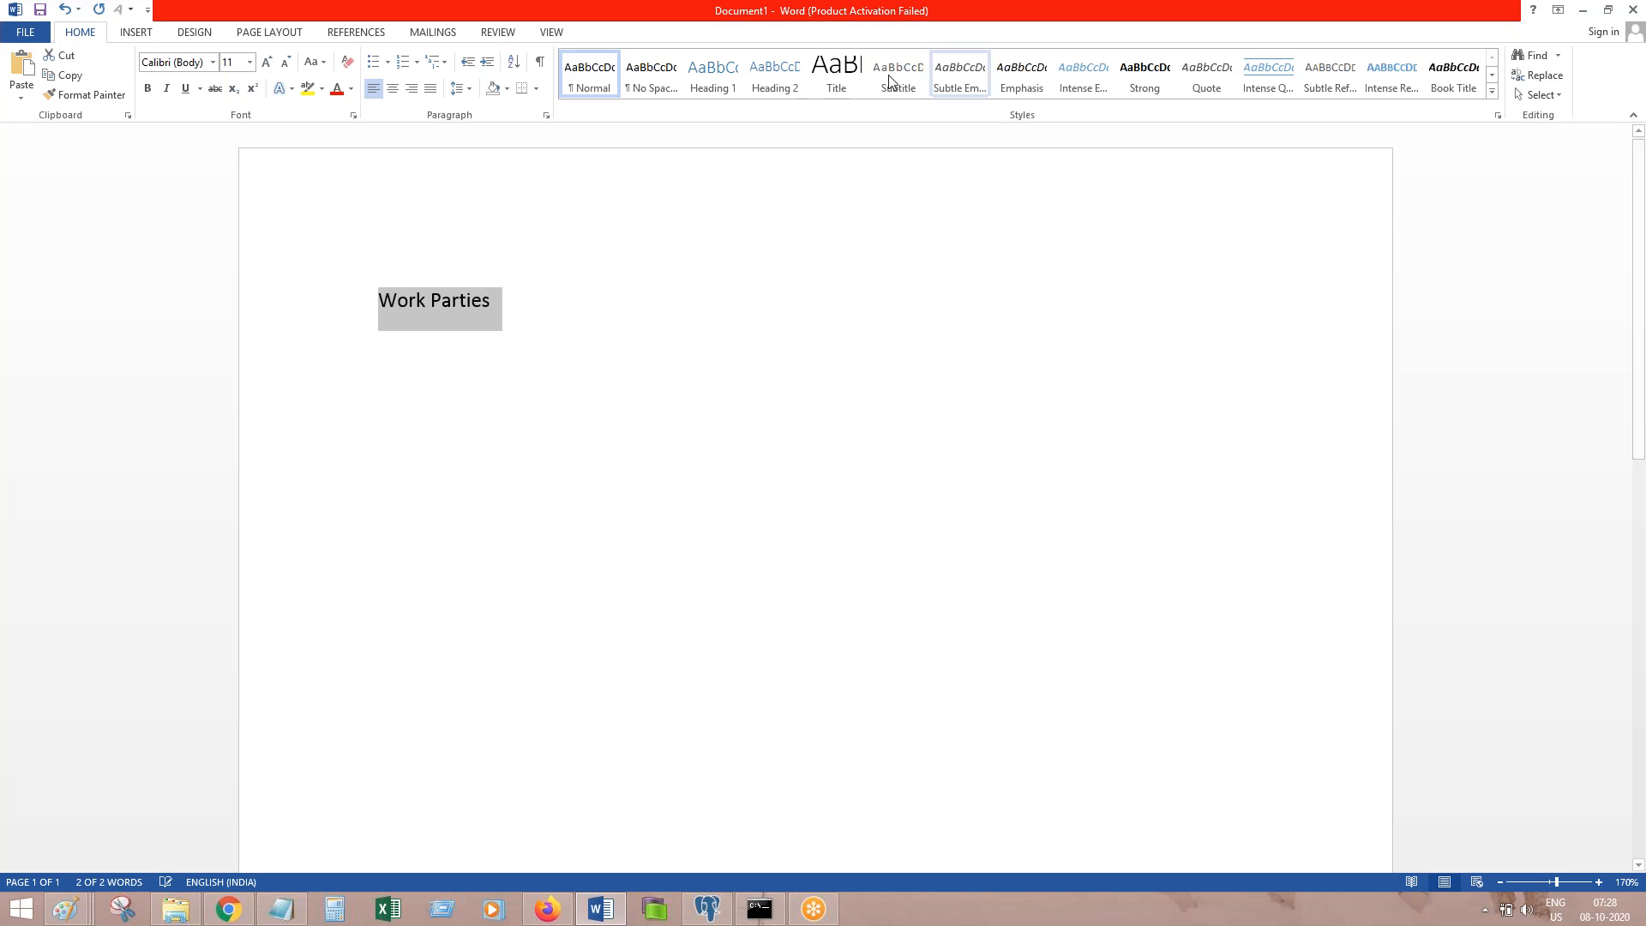
left_click(836, 73)
left_click(392, 88)
left_click(1072, 403)
key("Return")
Step: Add 'Working with Routing and Work Parties' as a centered heading below the title
type("W")
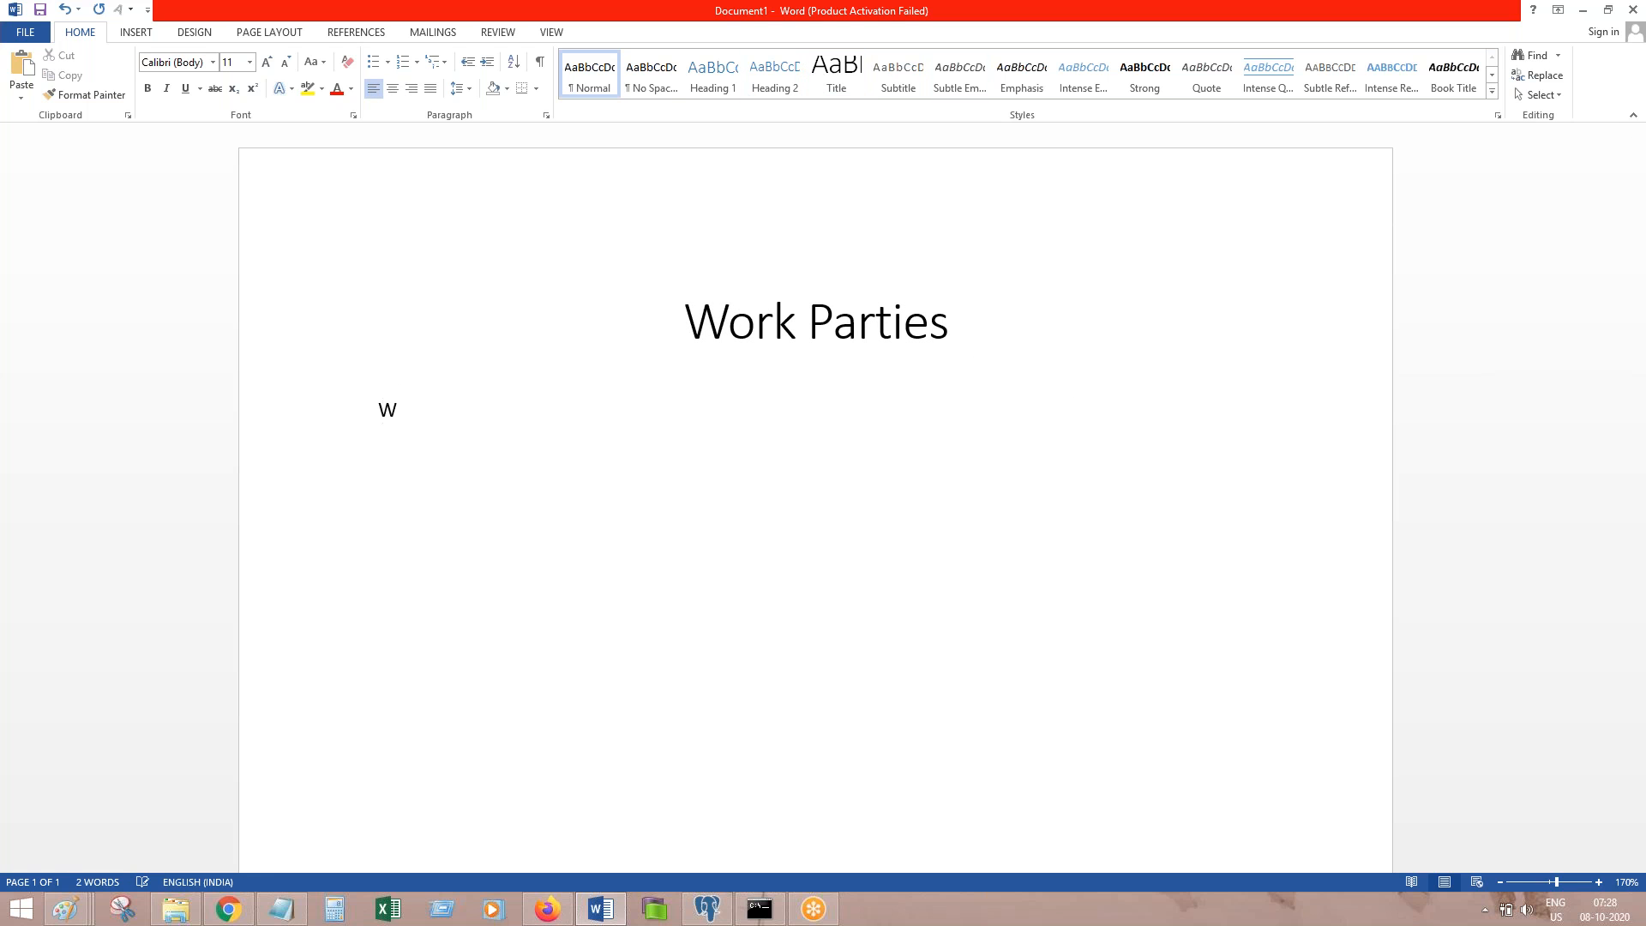
type("orking with Routing")
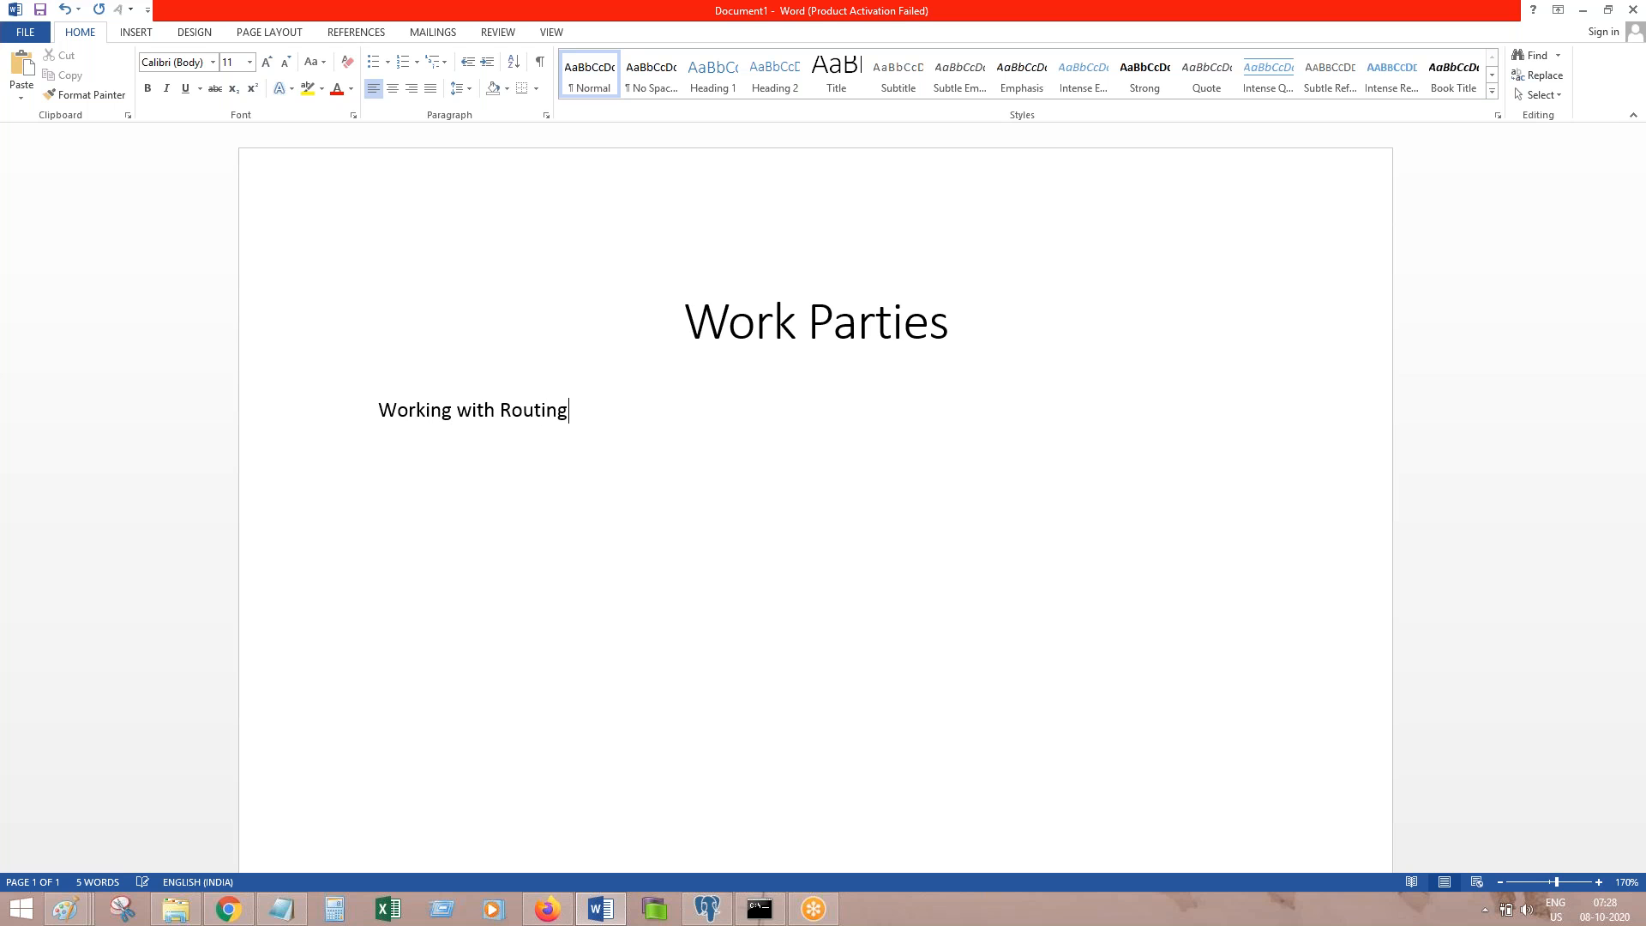
type(" and Work Parties")
key("shift+Home")
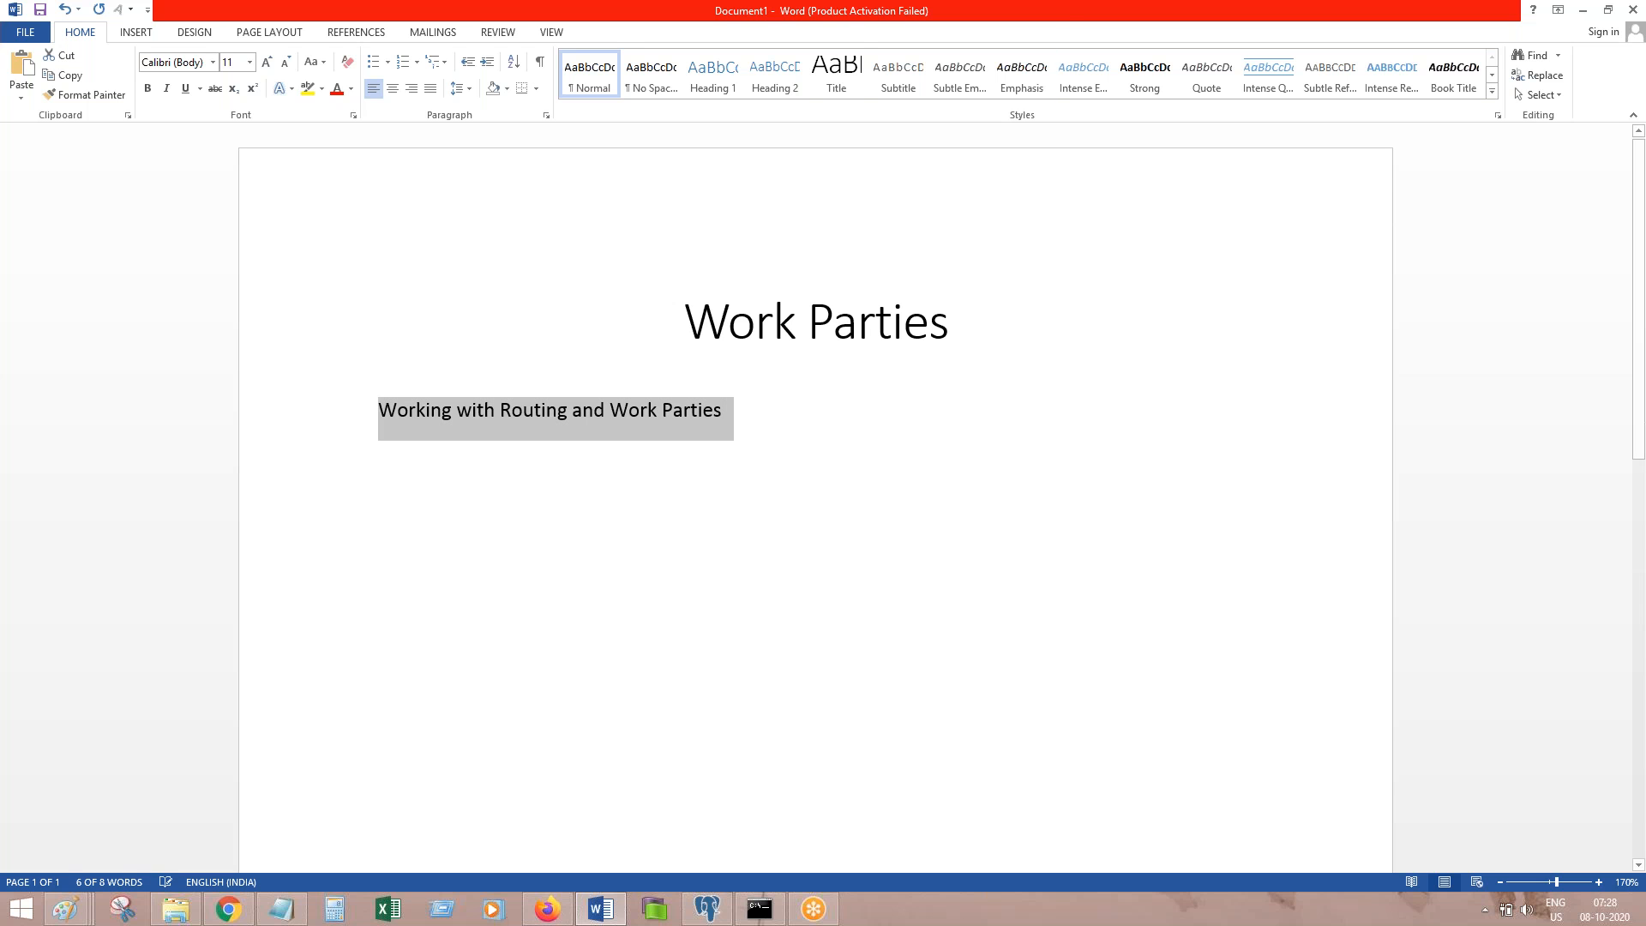
left_click(774, 75)
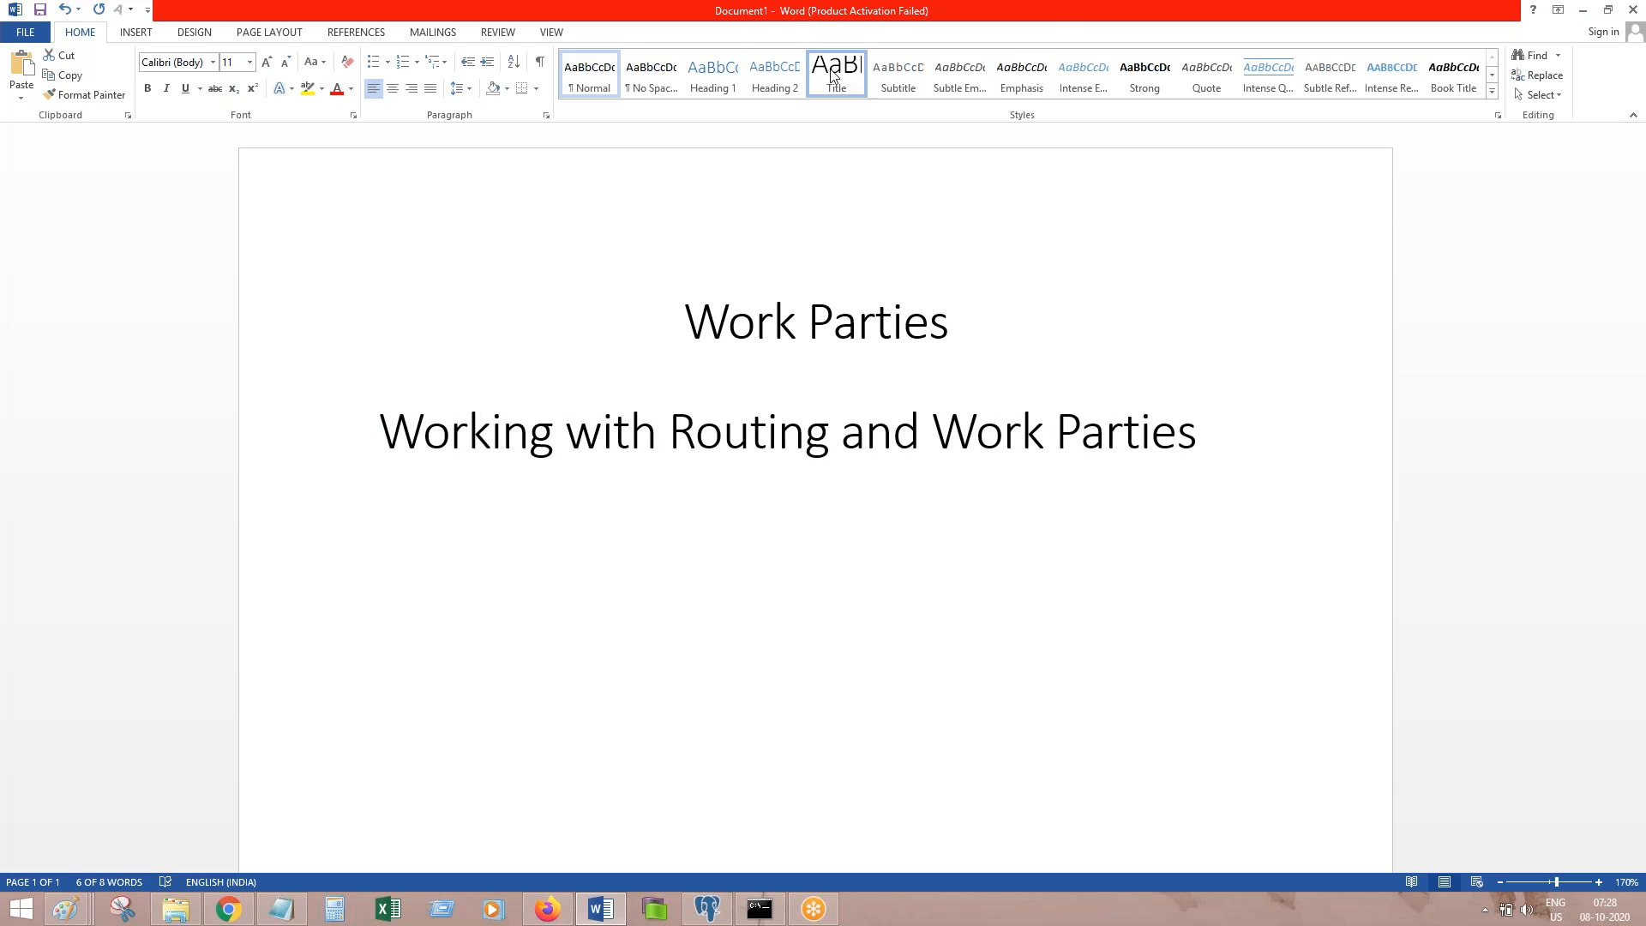
left_click(392, 89)
left_click(1227, 463)
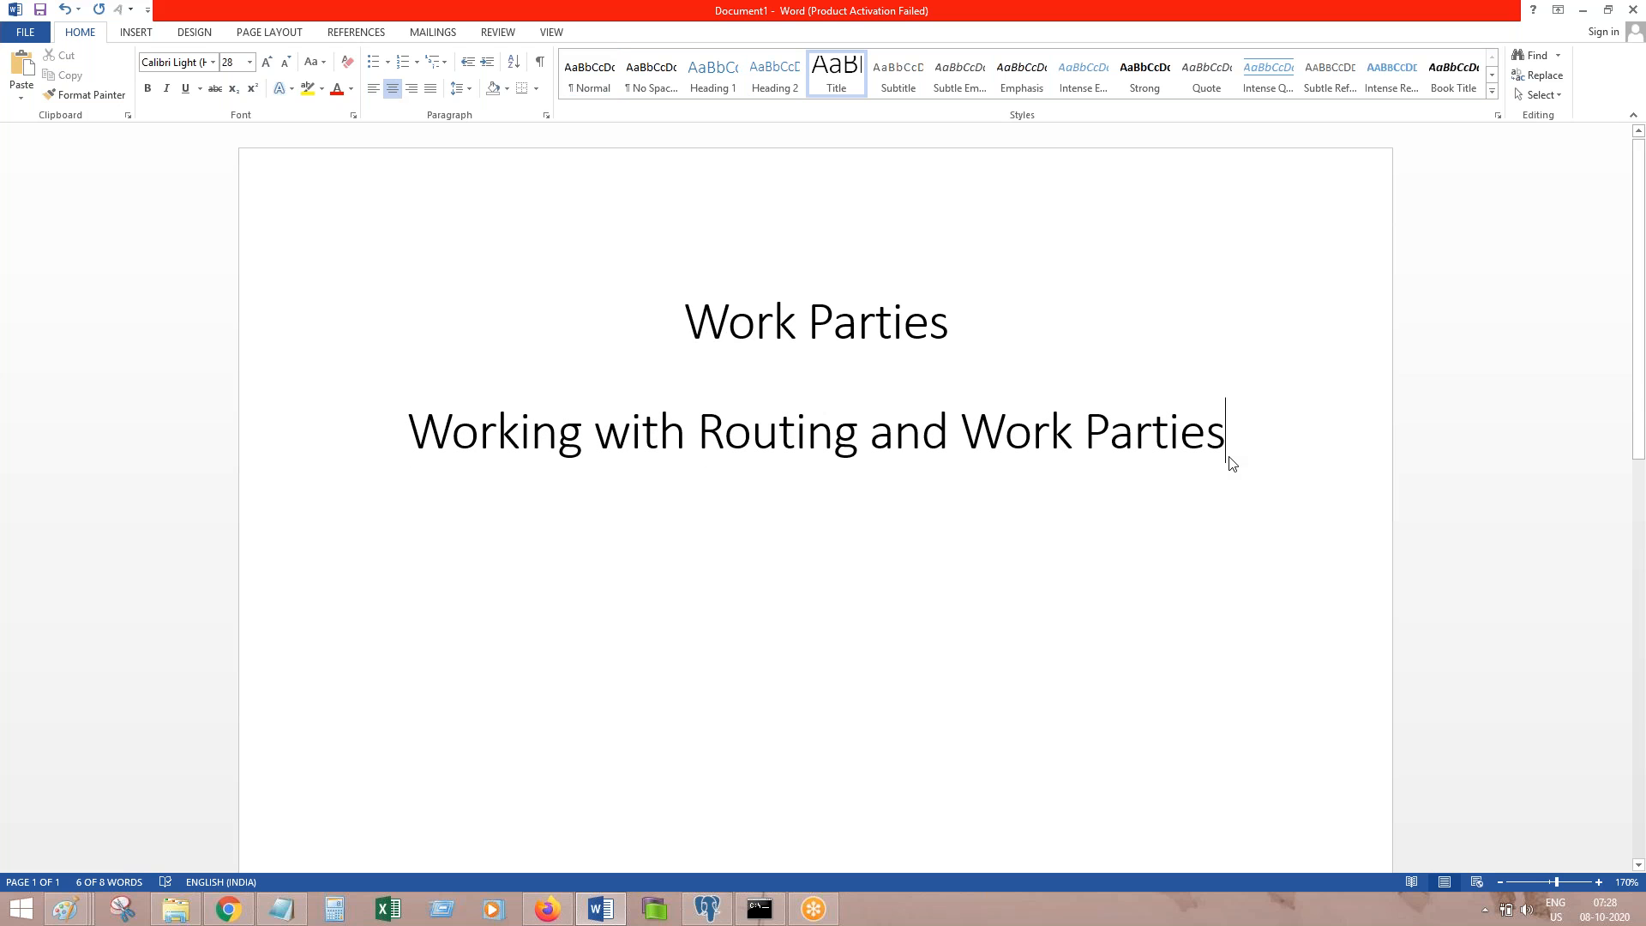
key("Return")
key("ctrl+s")
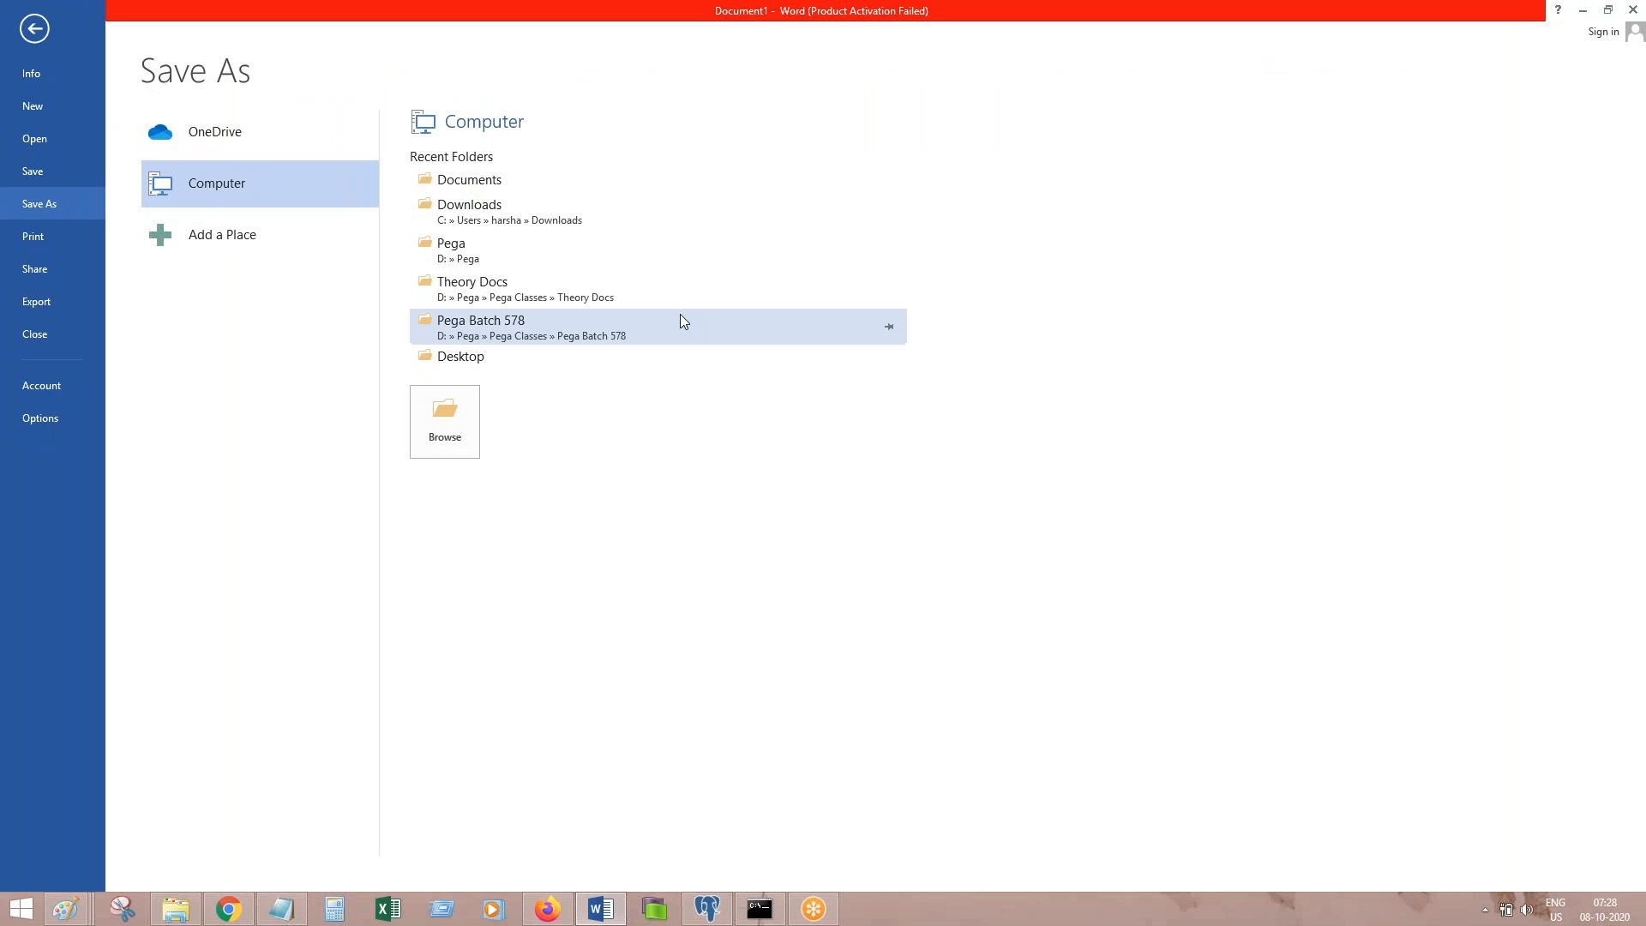
Step: Save the document as '7 to 8 Oct 08 2020.docx' in Pega Classes > Pega Batch 577
left_click(507, 333)
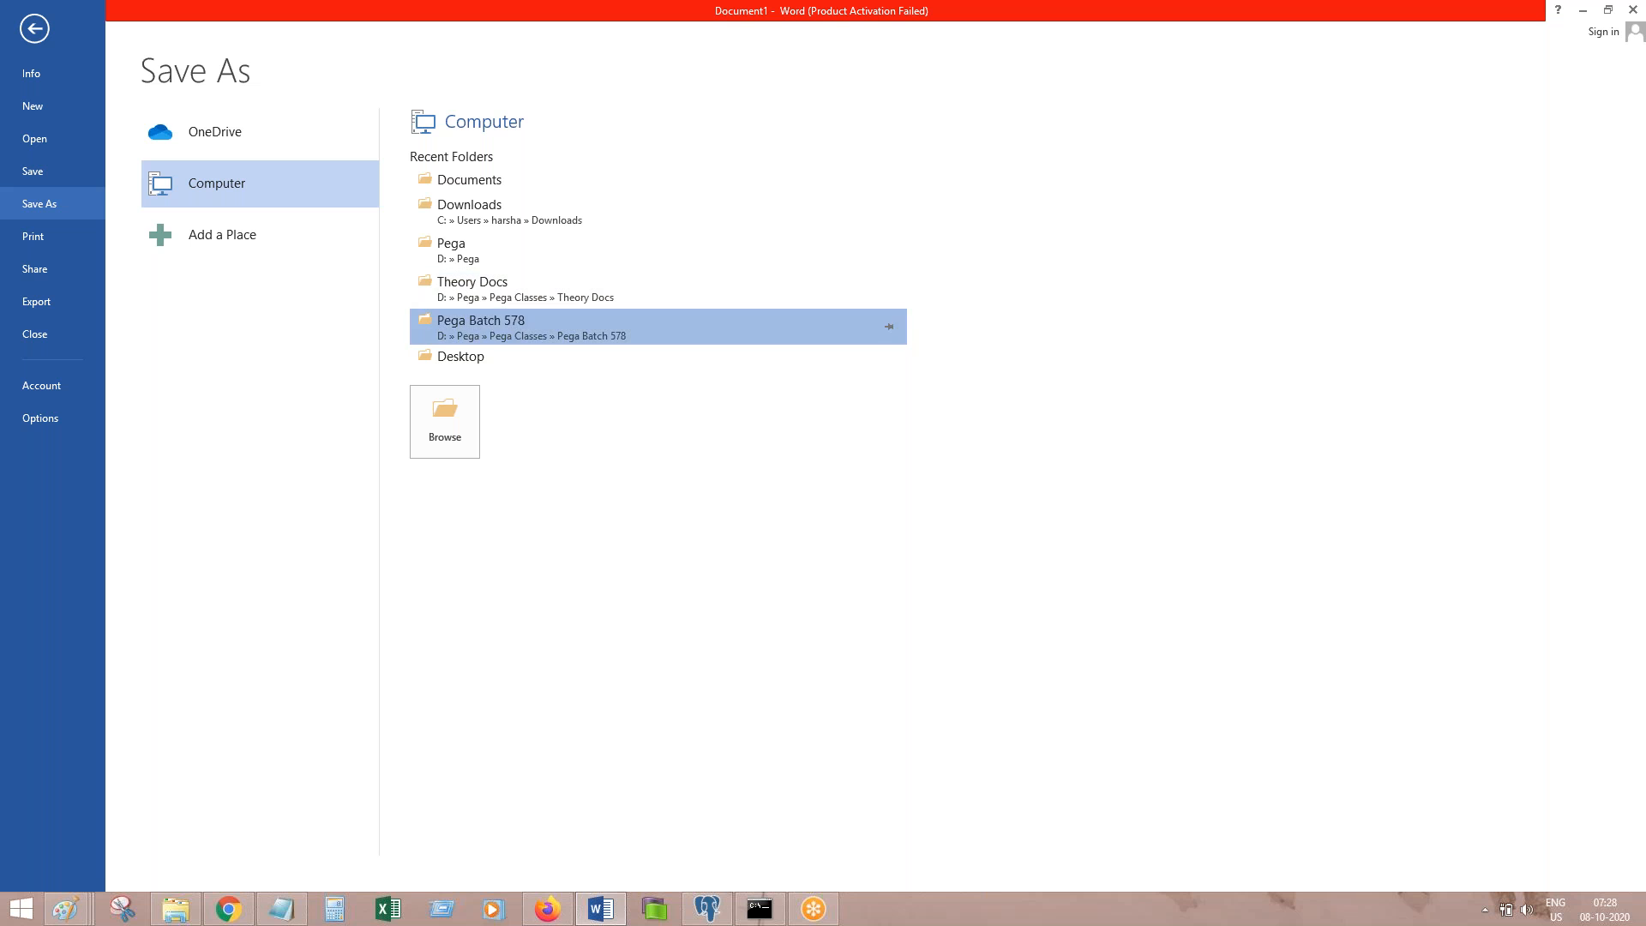
left_click(360, 48)
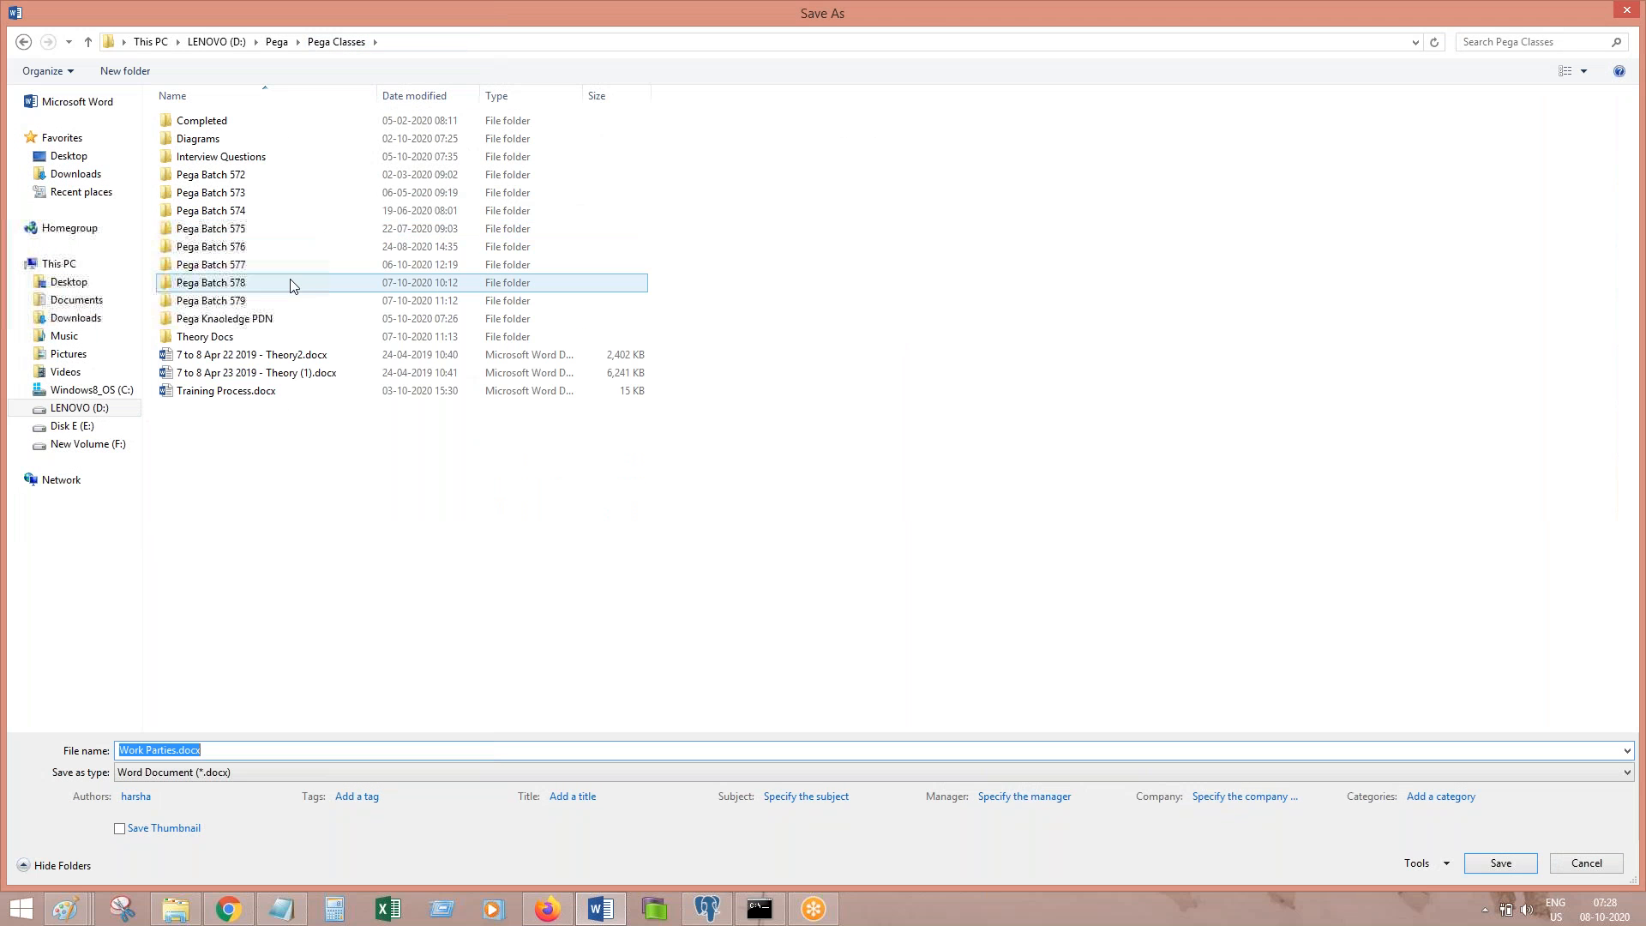
double_click(241, 267)
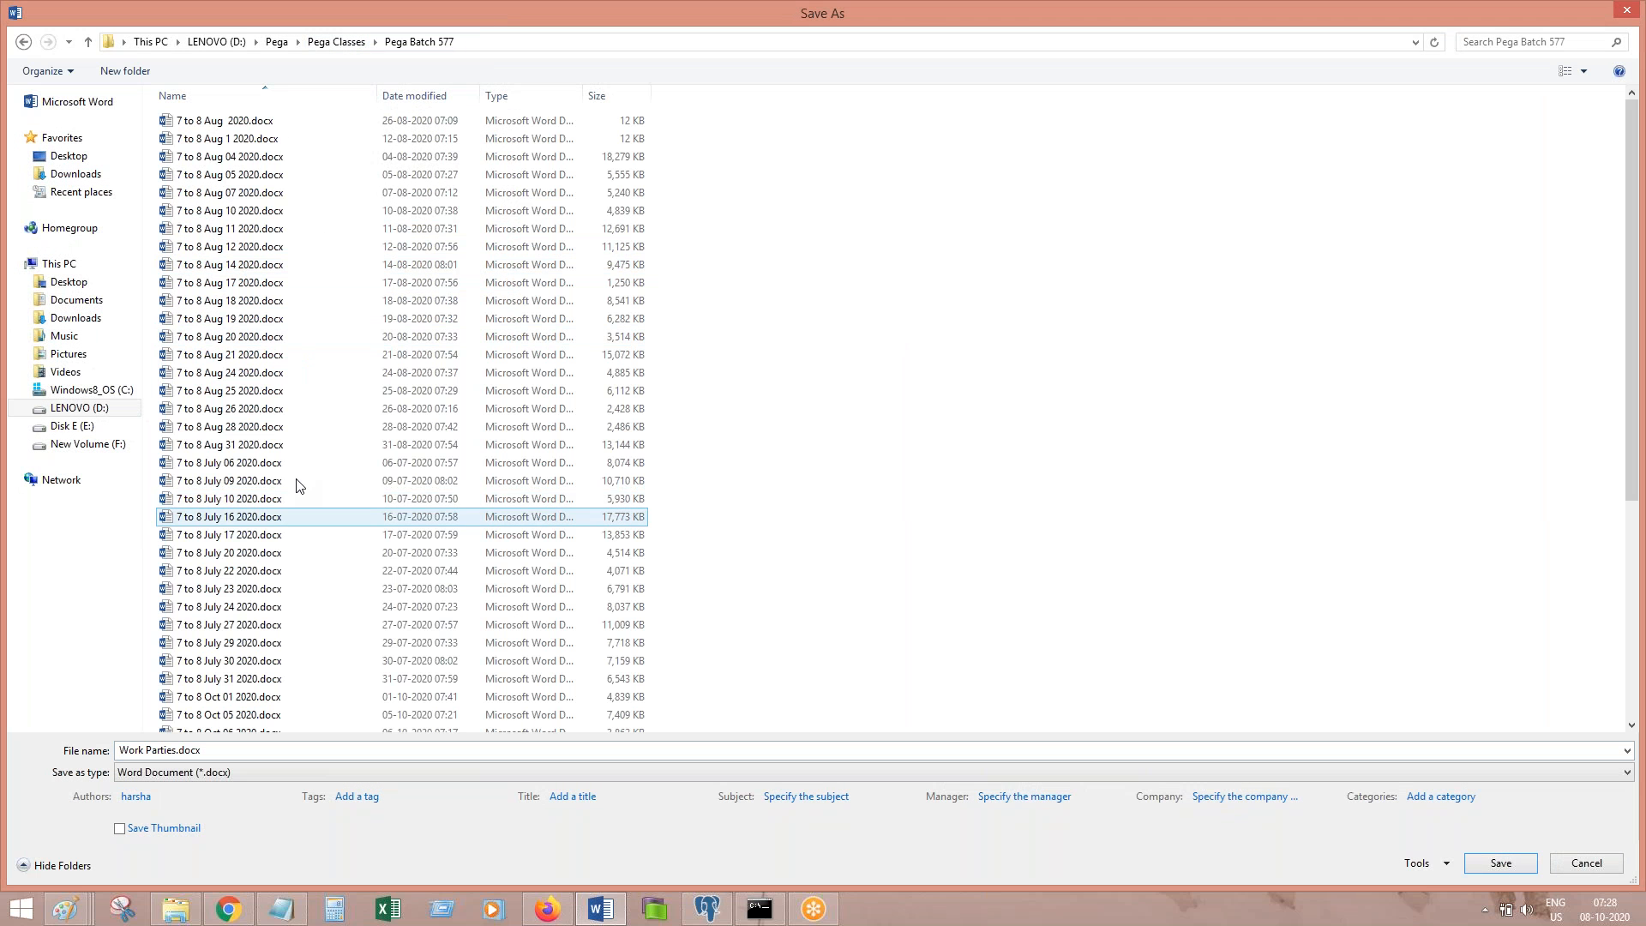
left_click(1635, 630)
left_click(230, 397)
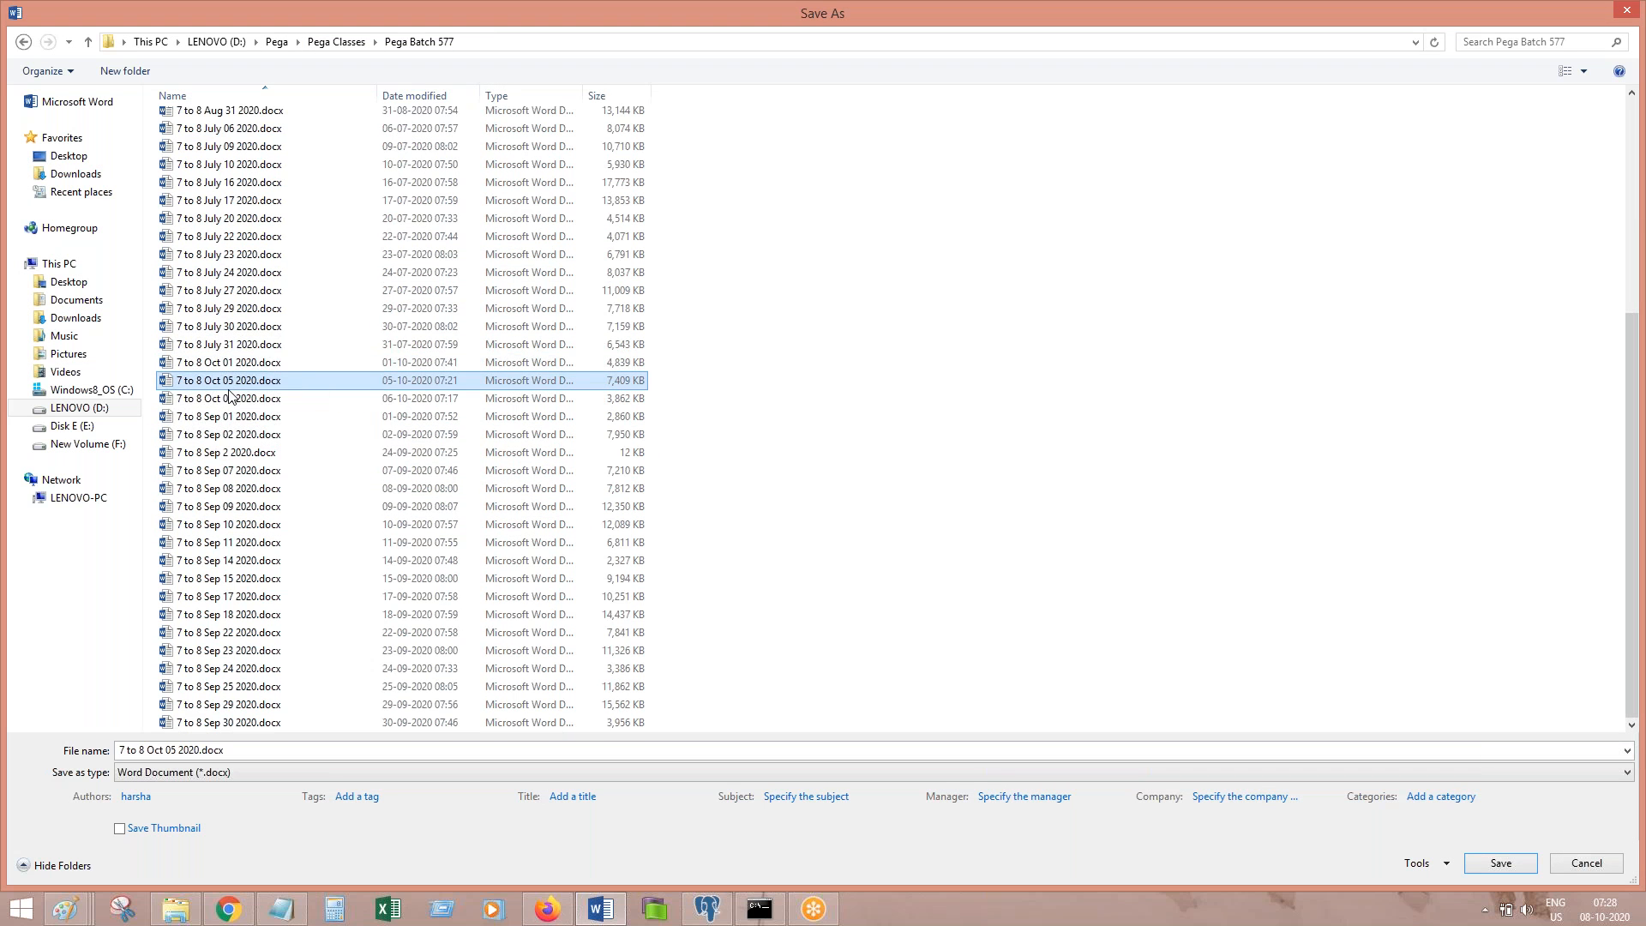
left_click(177, 751)
left_click(176, 751)
key("BackSpace")
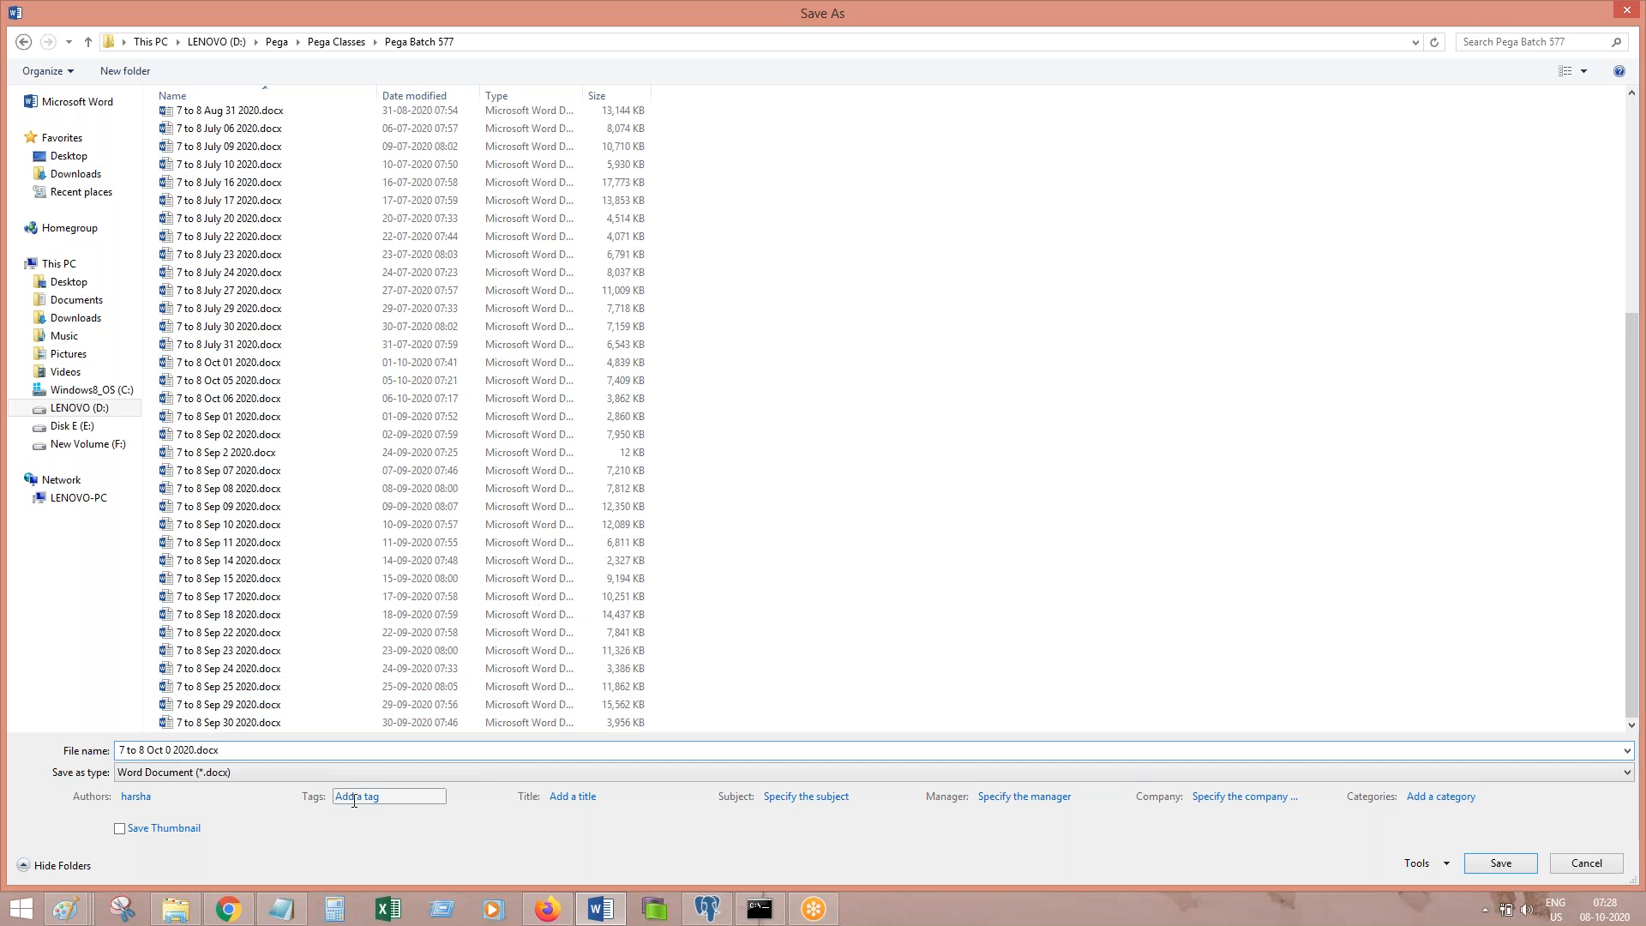
type("8")
key("Return")
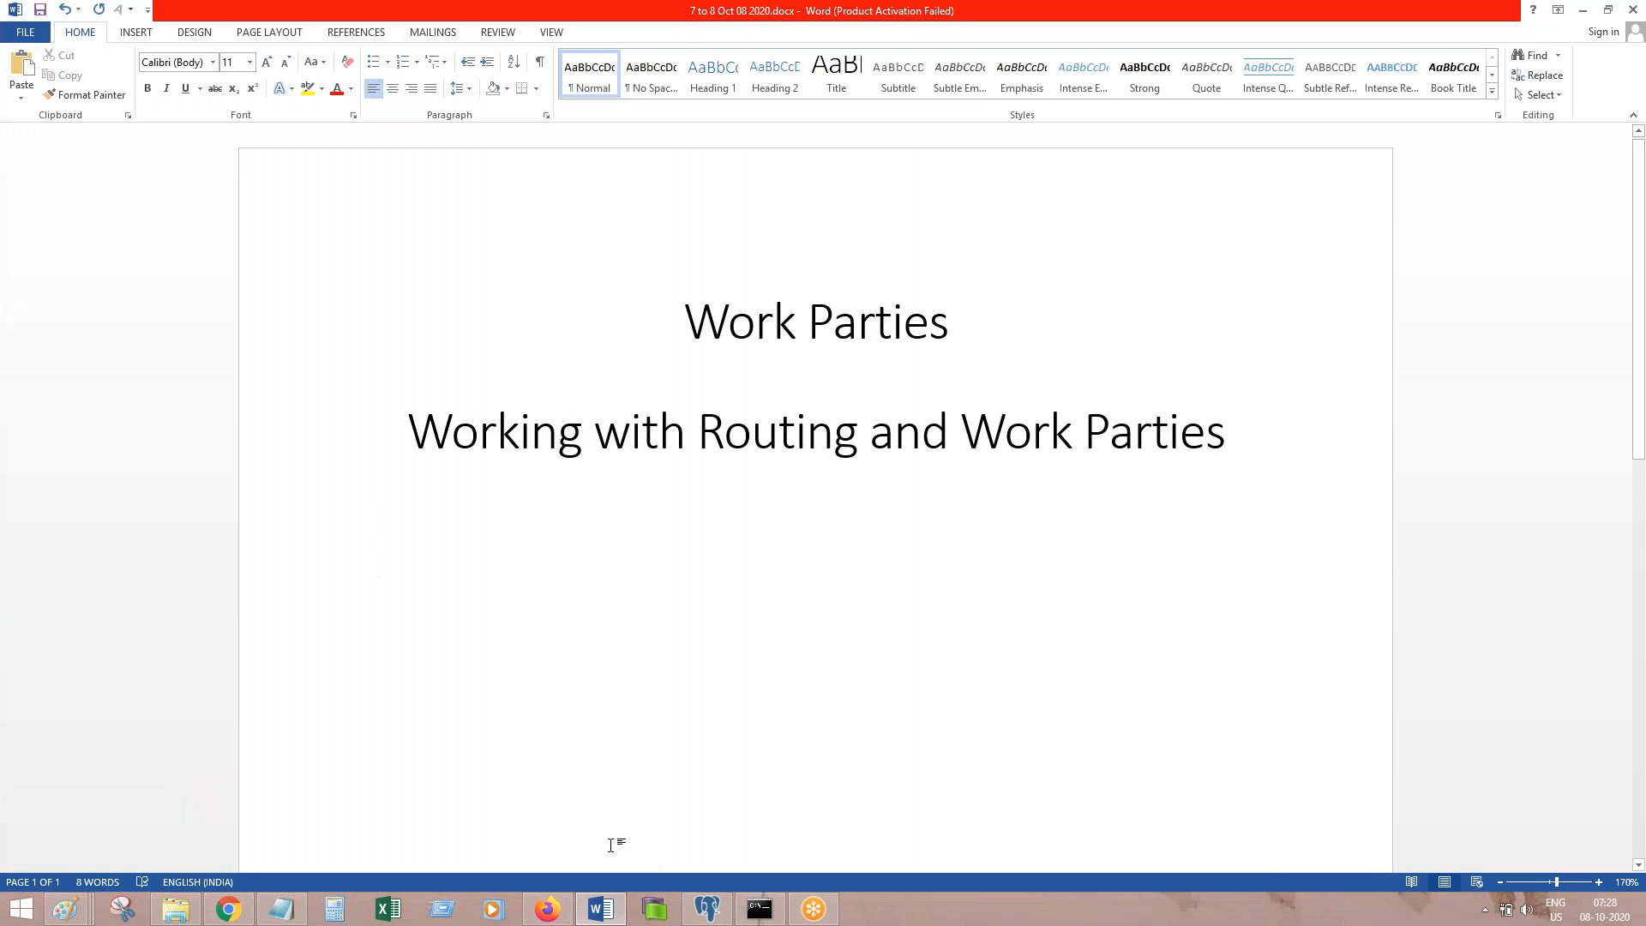
Step: Type 'Routing Transaction details Assignment to Work Party.' and begin the list of rules to create with Operator
left_click(549, 911)
left_click(601, 909)
type("Routung")
key("BackSpace")
key("BackSpace")
key("BackSpace")
key("BackSpace")
key("BackSpace")
key("BackSpace")
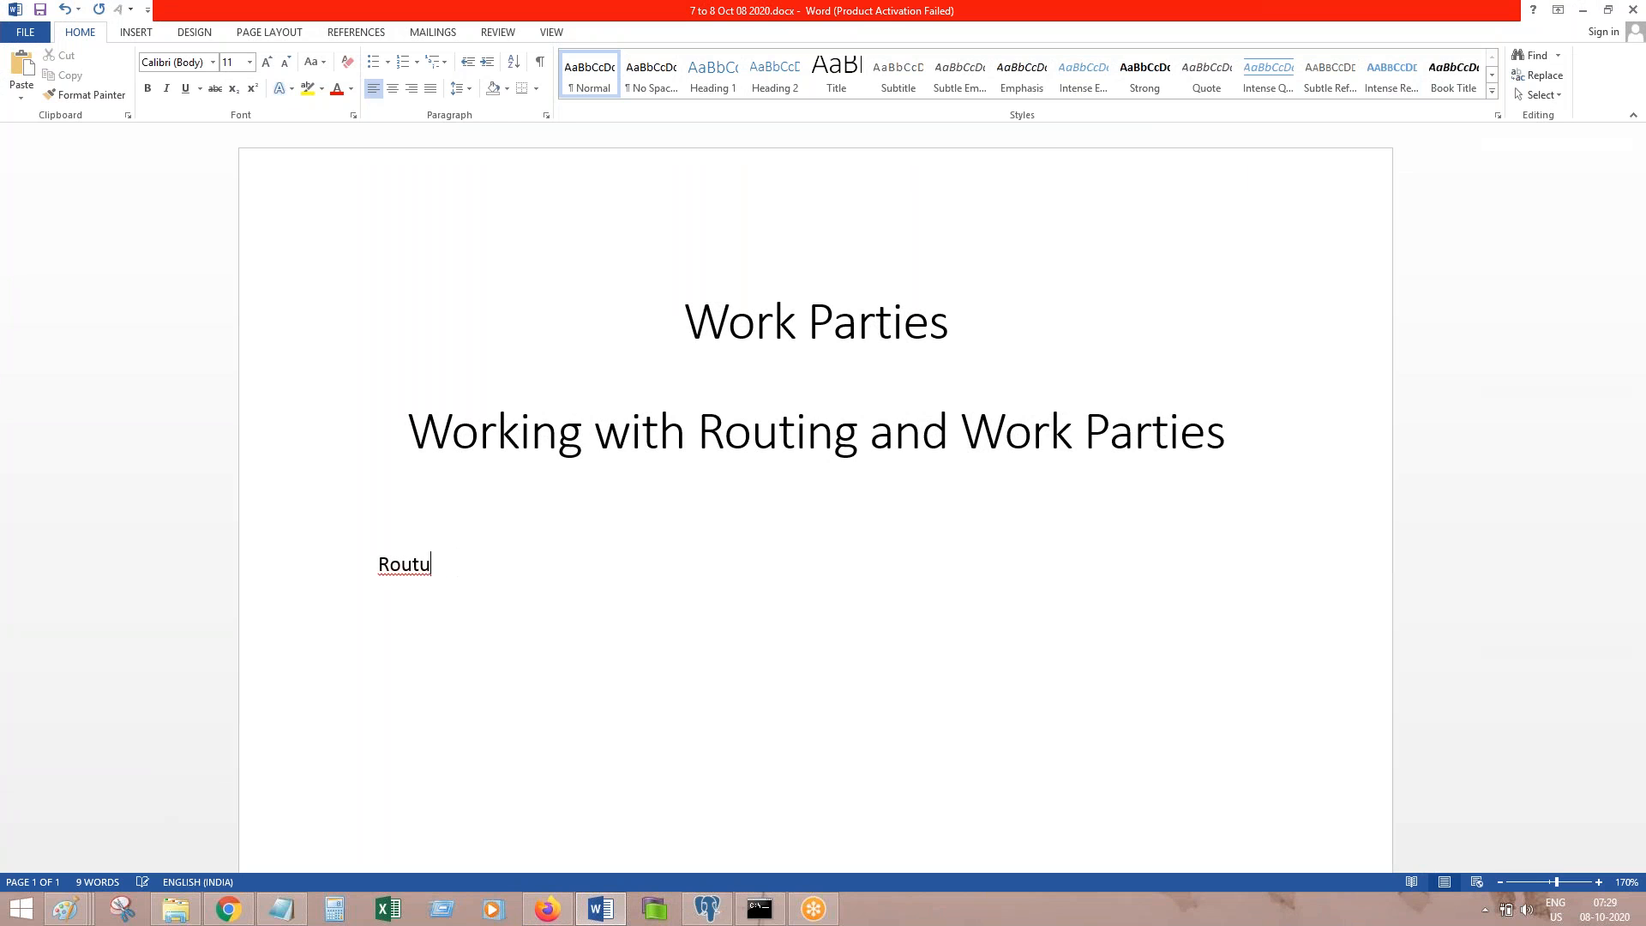
type("uting Transaction det")
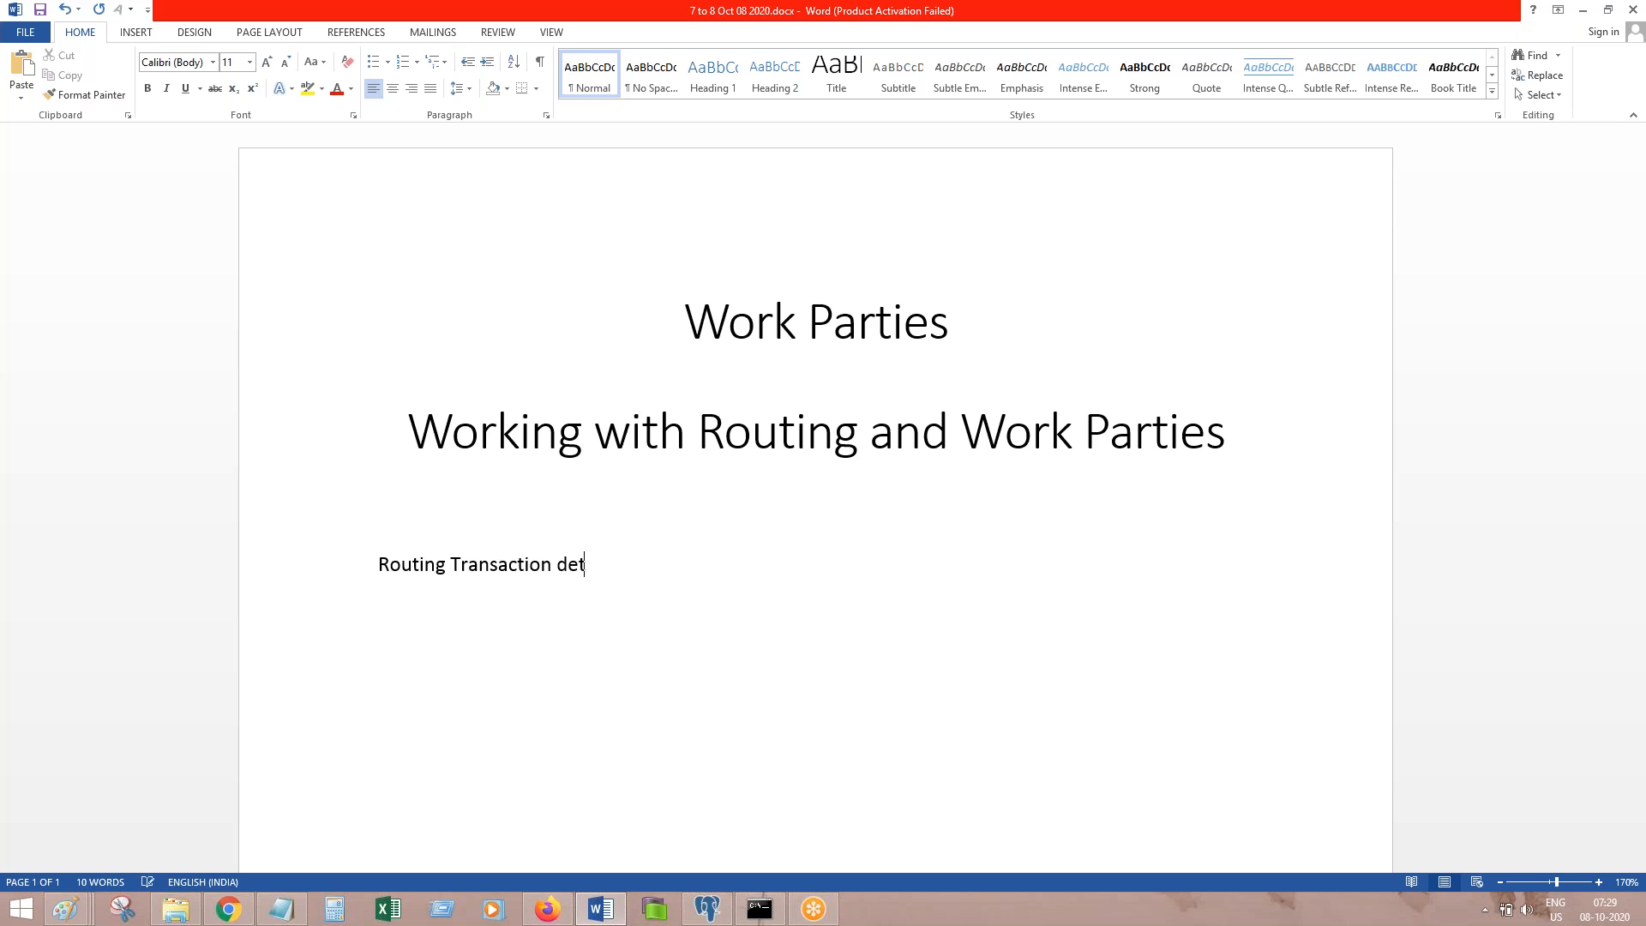
type("ails Assignment to Work Par")
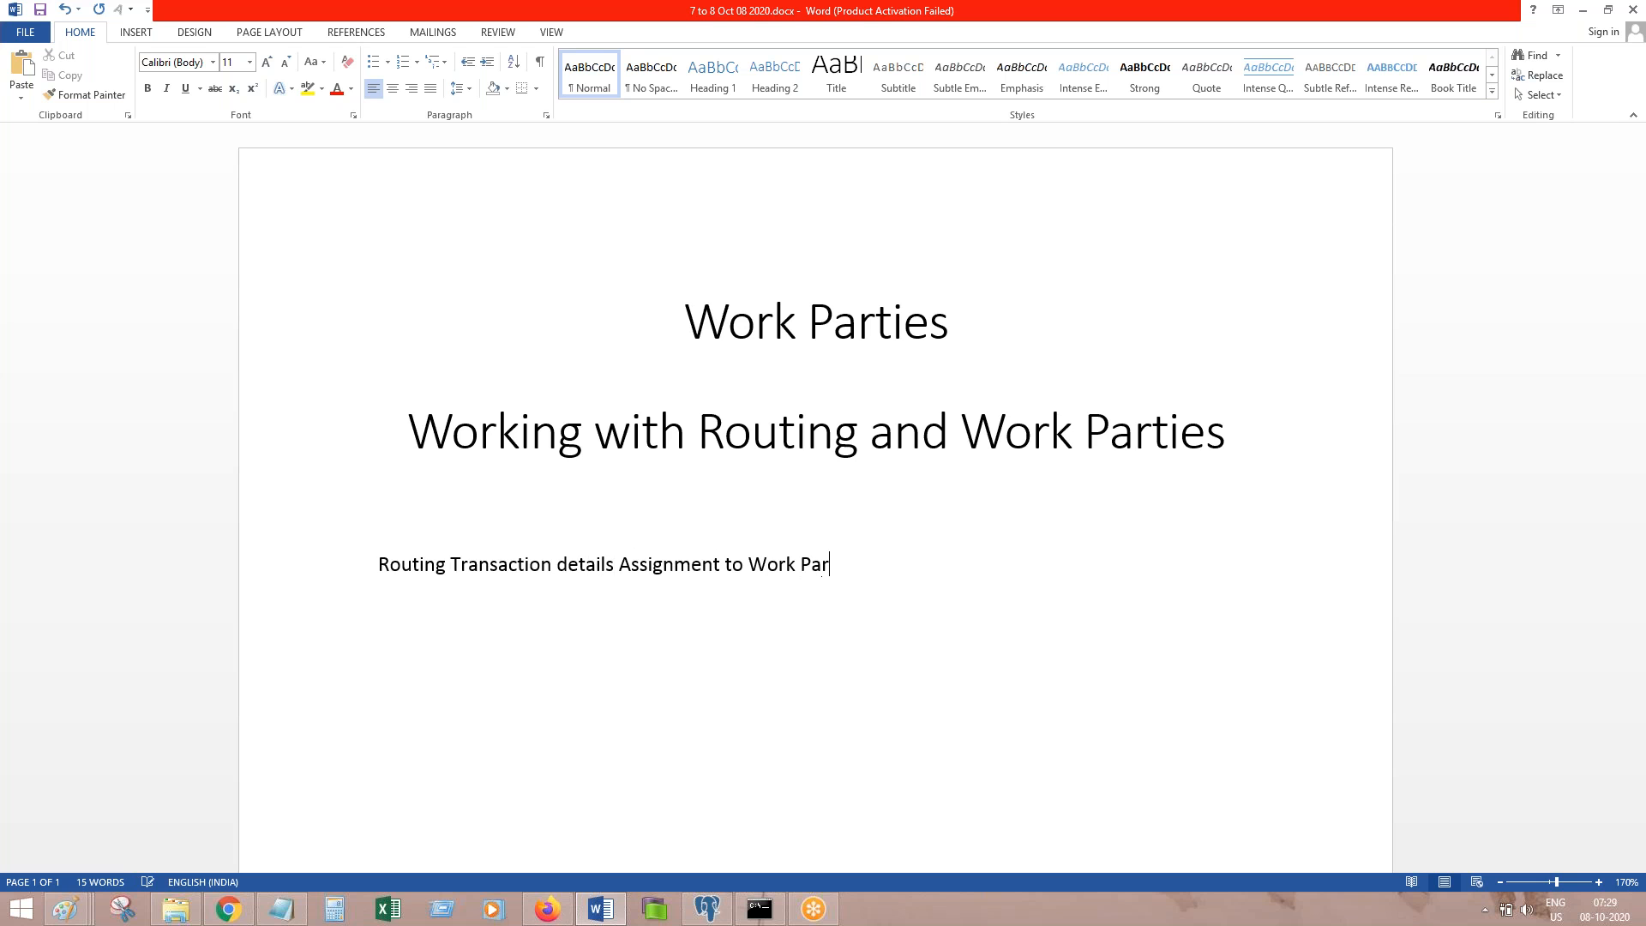
type("ty.")
key("Return")
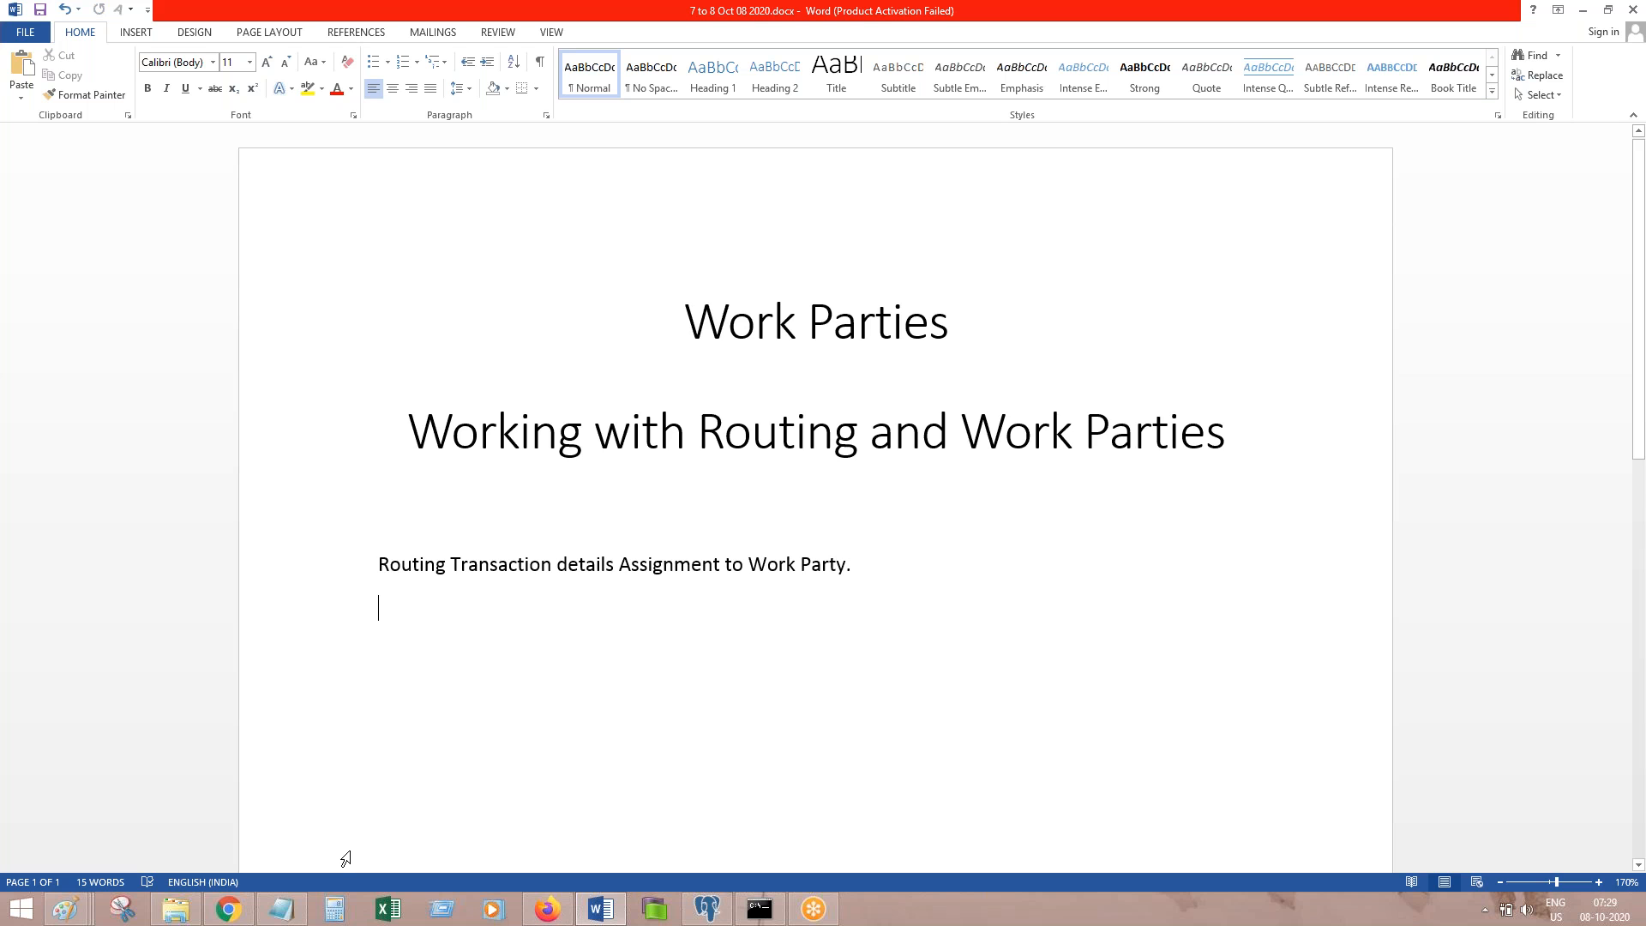
type("To implemetn t")
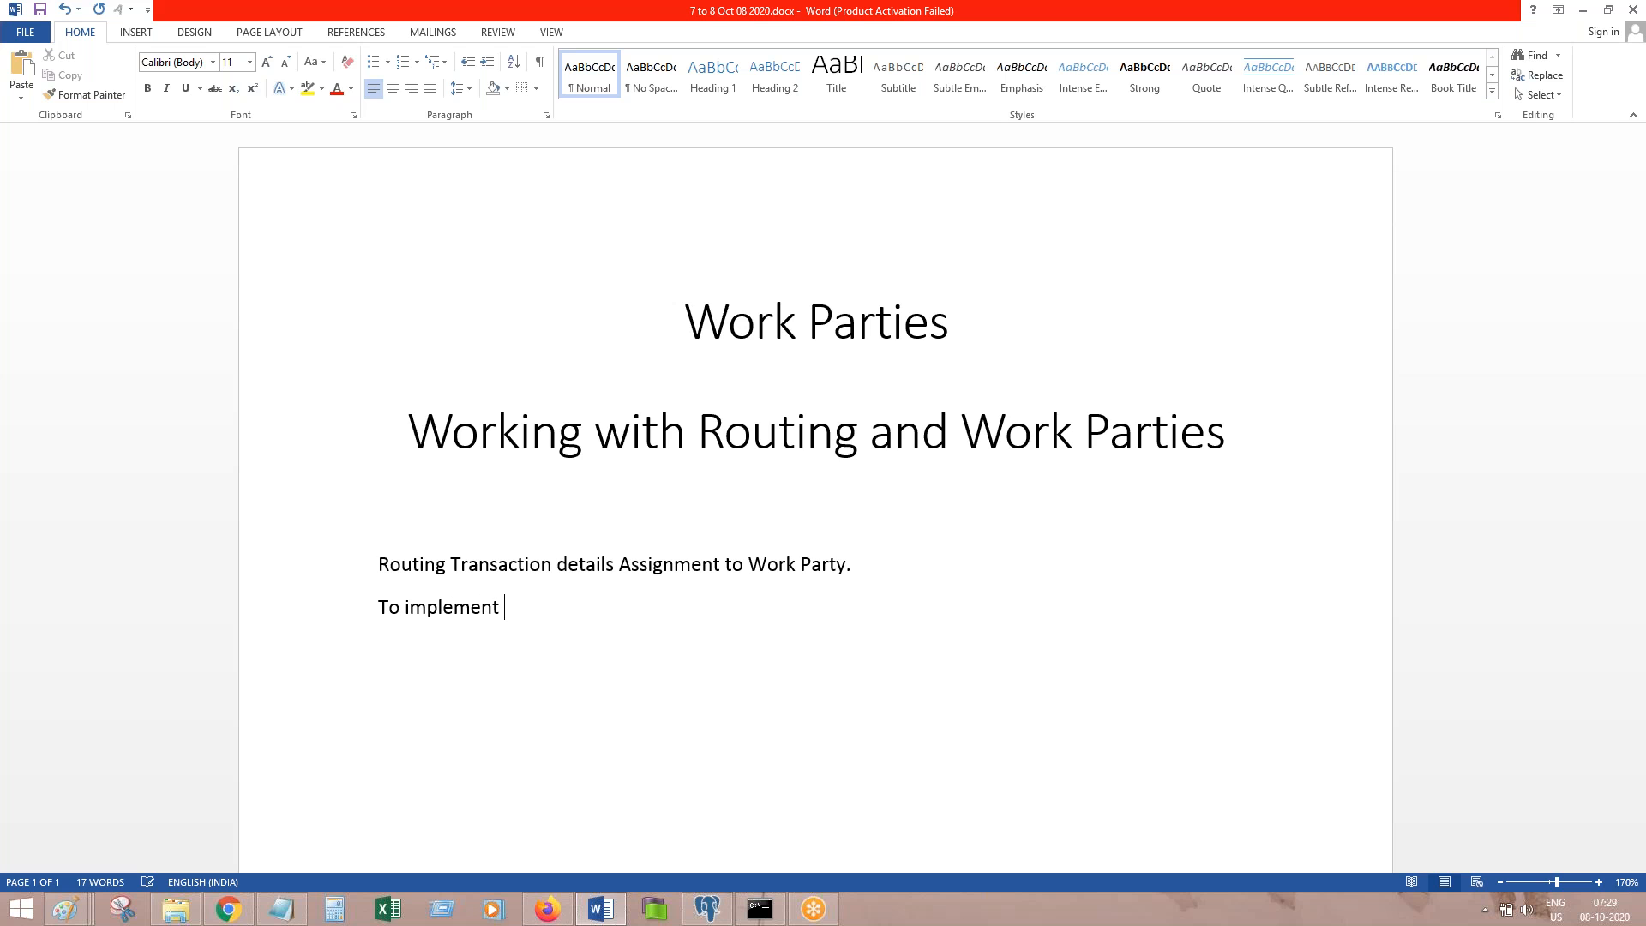
type("his we need to create below ")
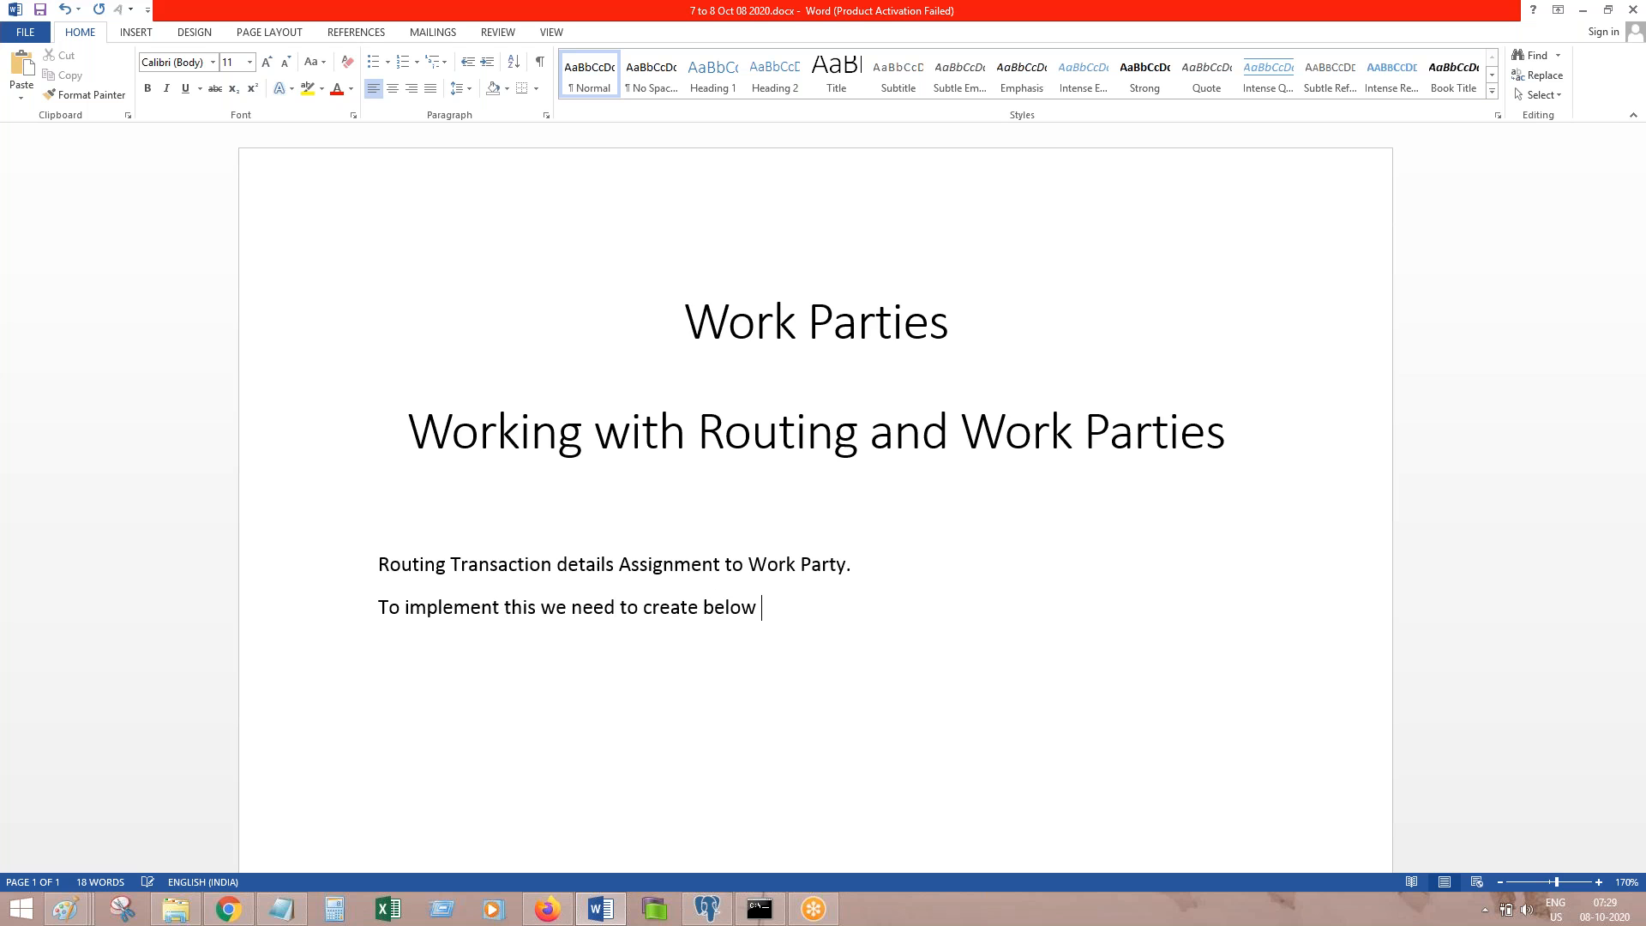
type("ruleOperator")
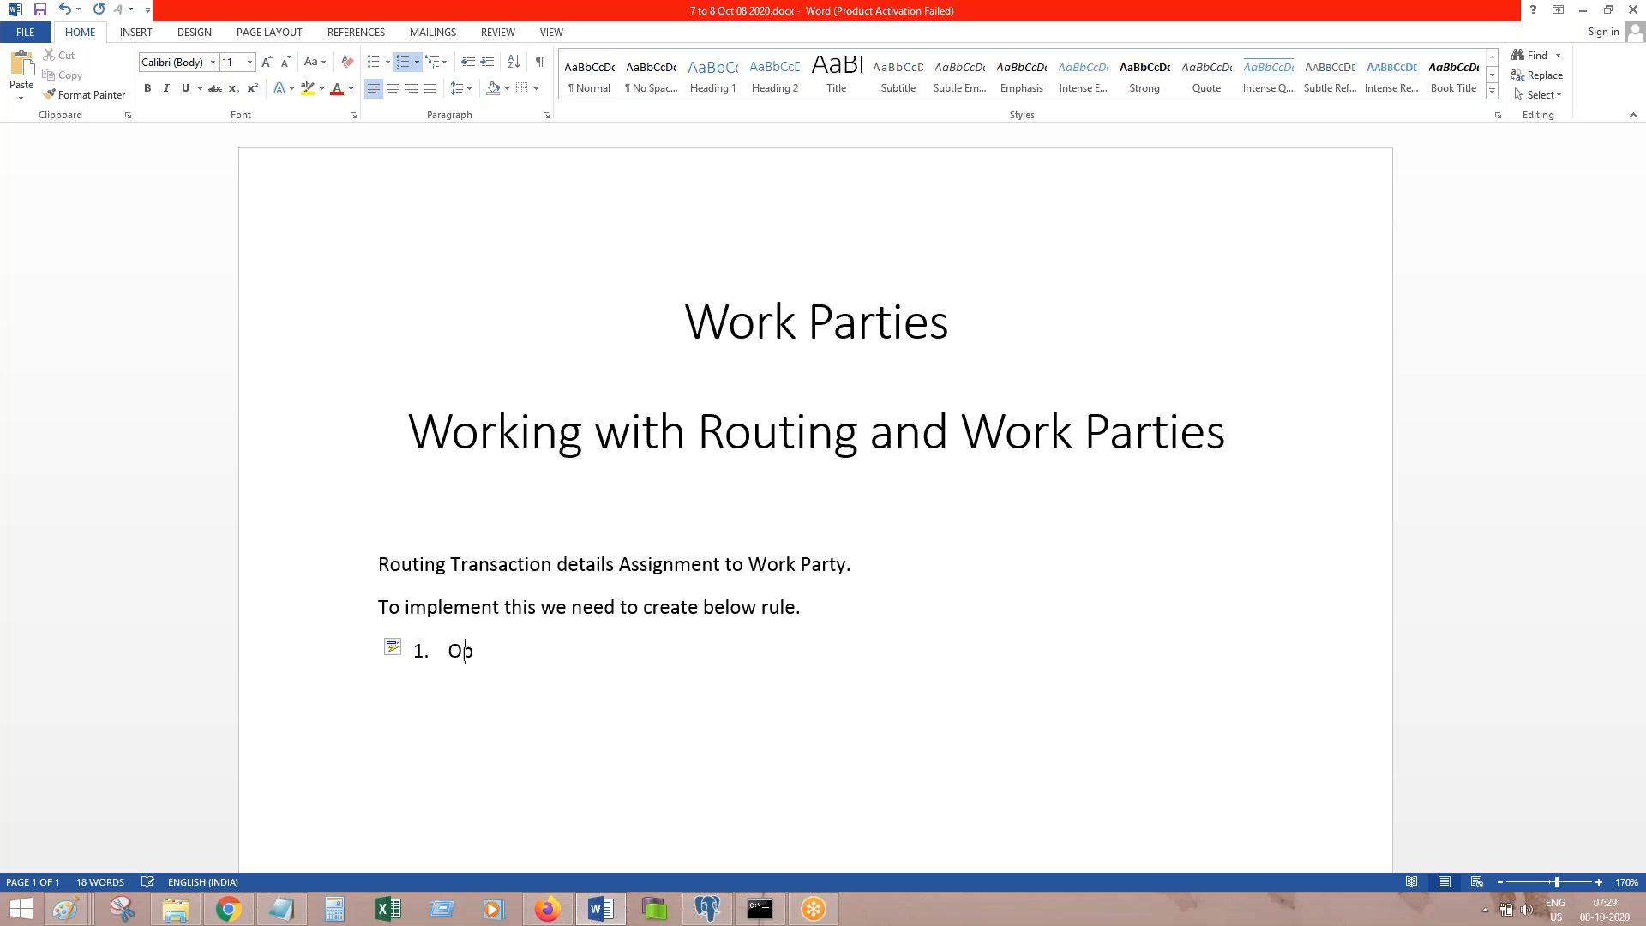
Step: List rules: Data Party-Operator, Data Transform to set Party details, Modify pyCaseManagement Default Work Party
left_click(916, 570)
type("Data Party-")
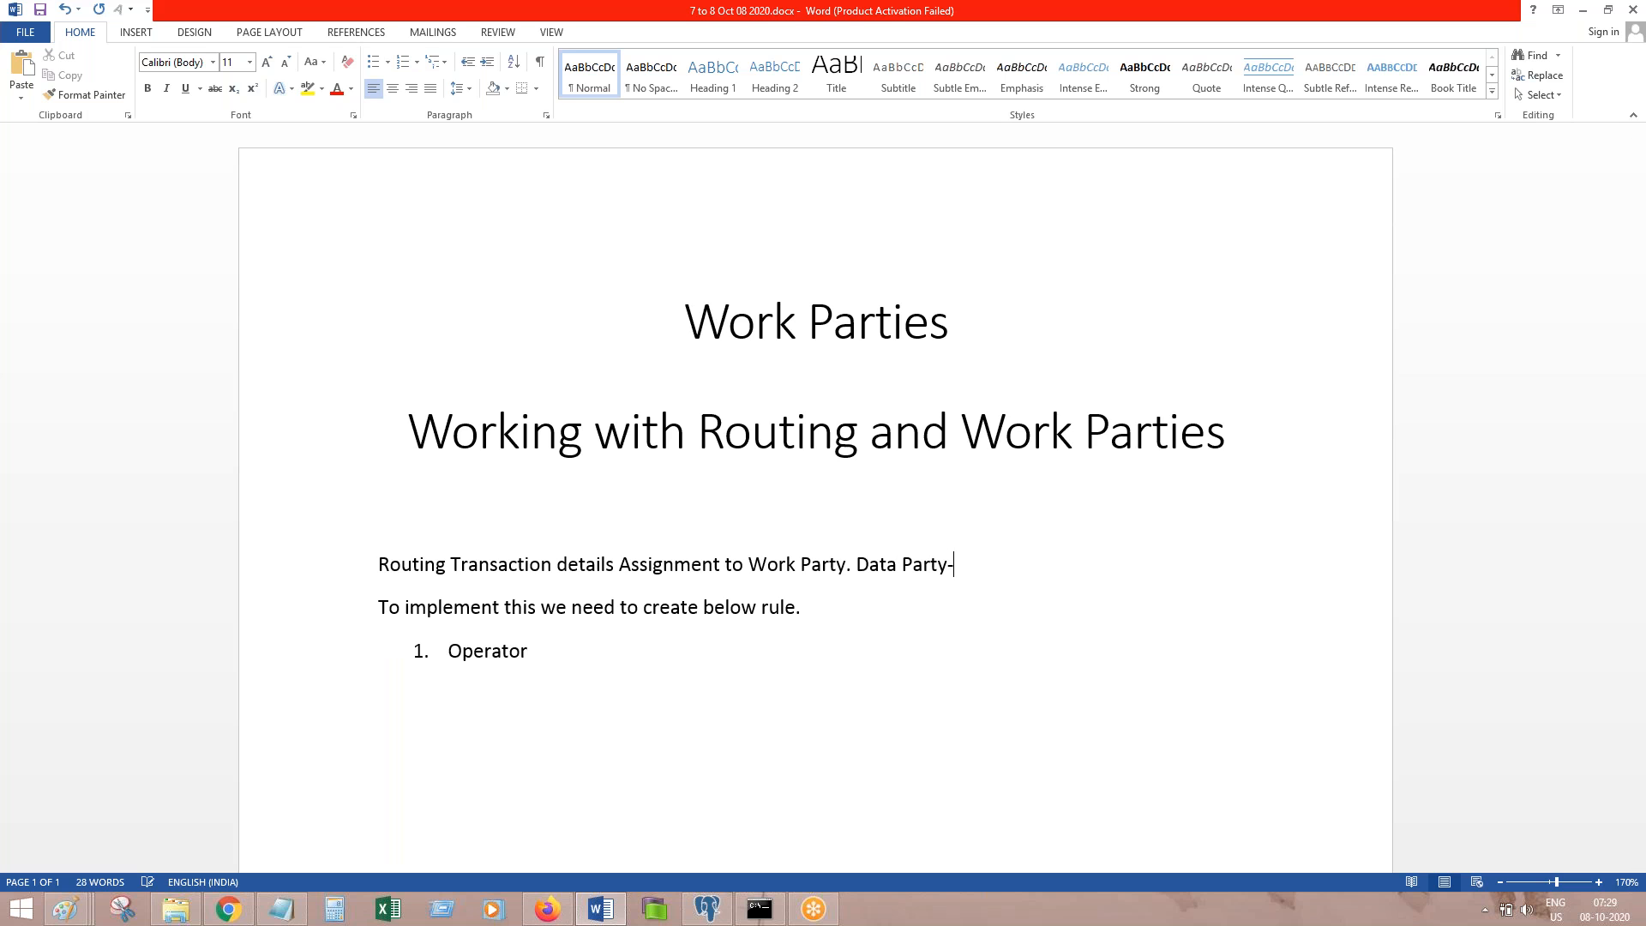
type("Operator.")
left_click(640, 666)
key("Return")
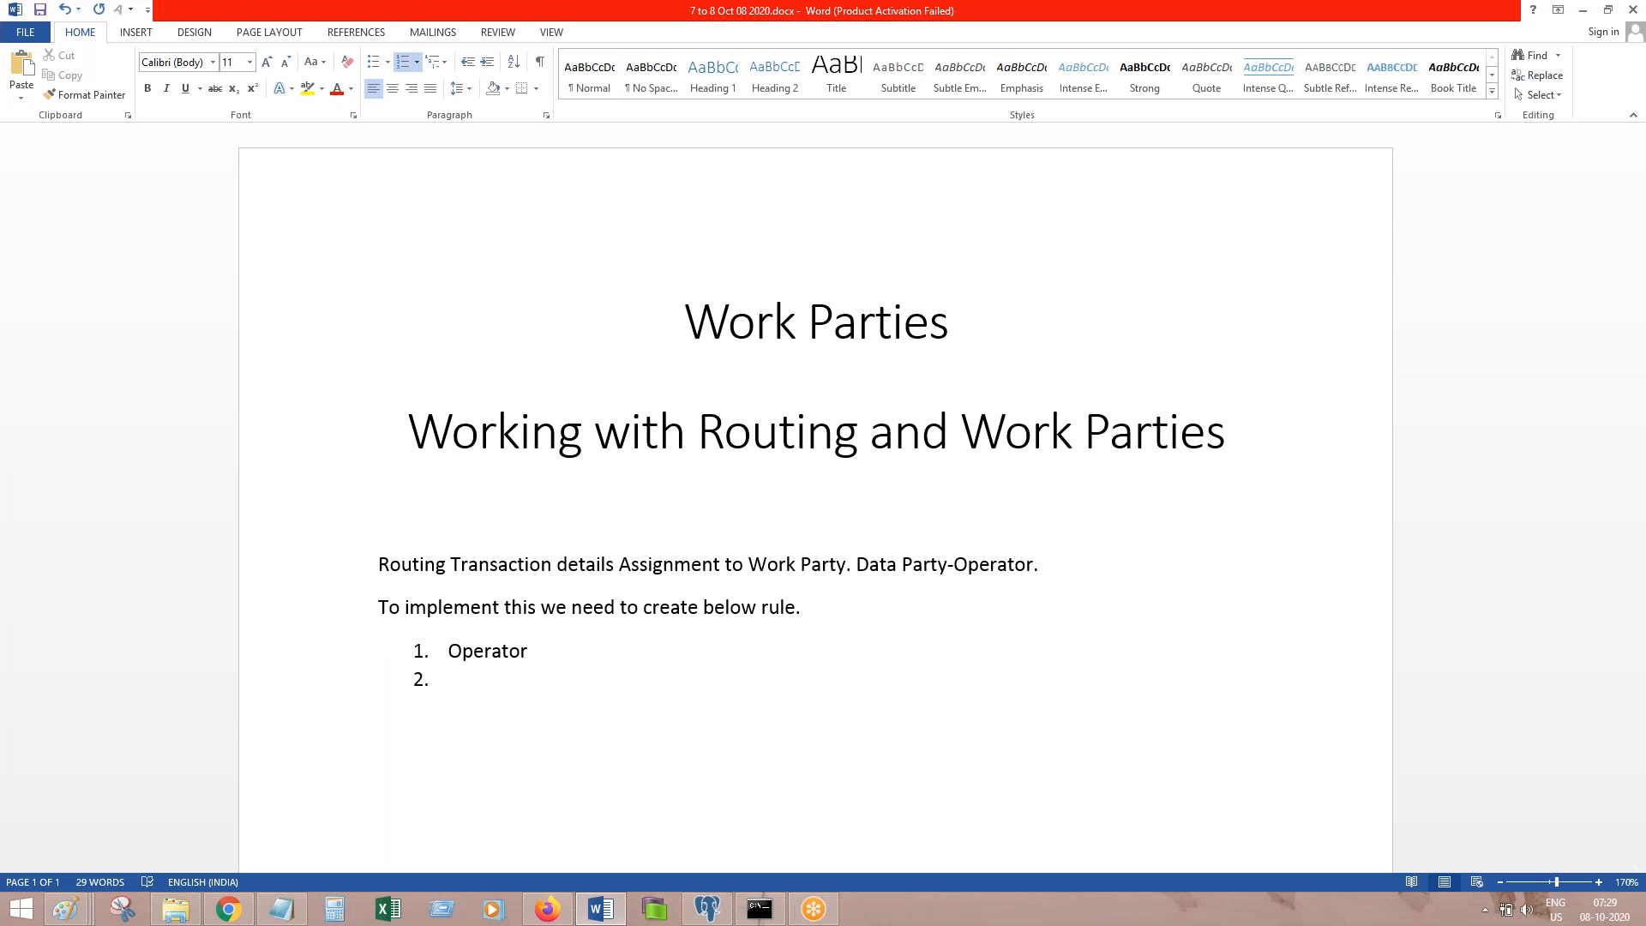
type("Data Transafrom to")
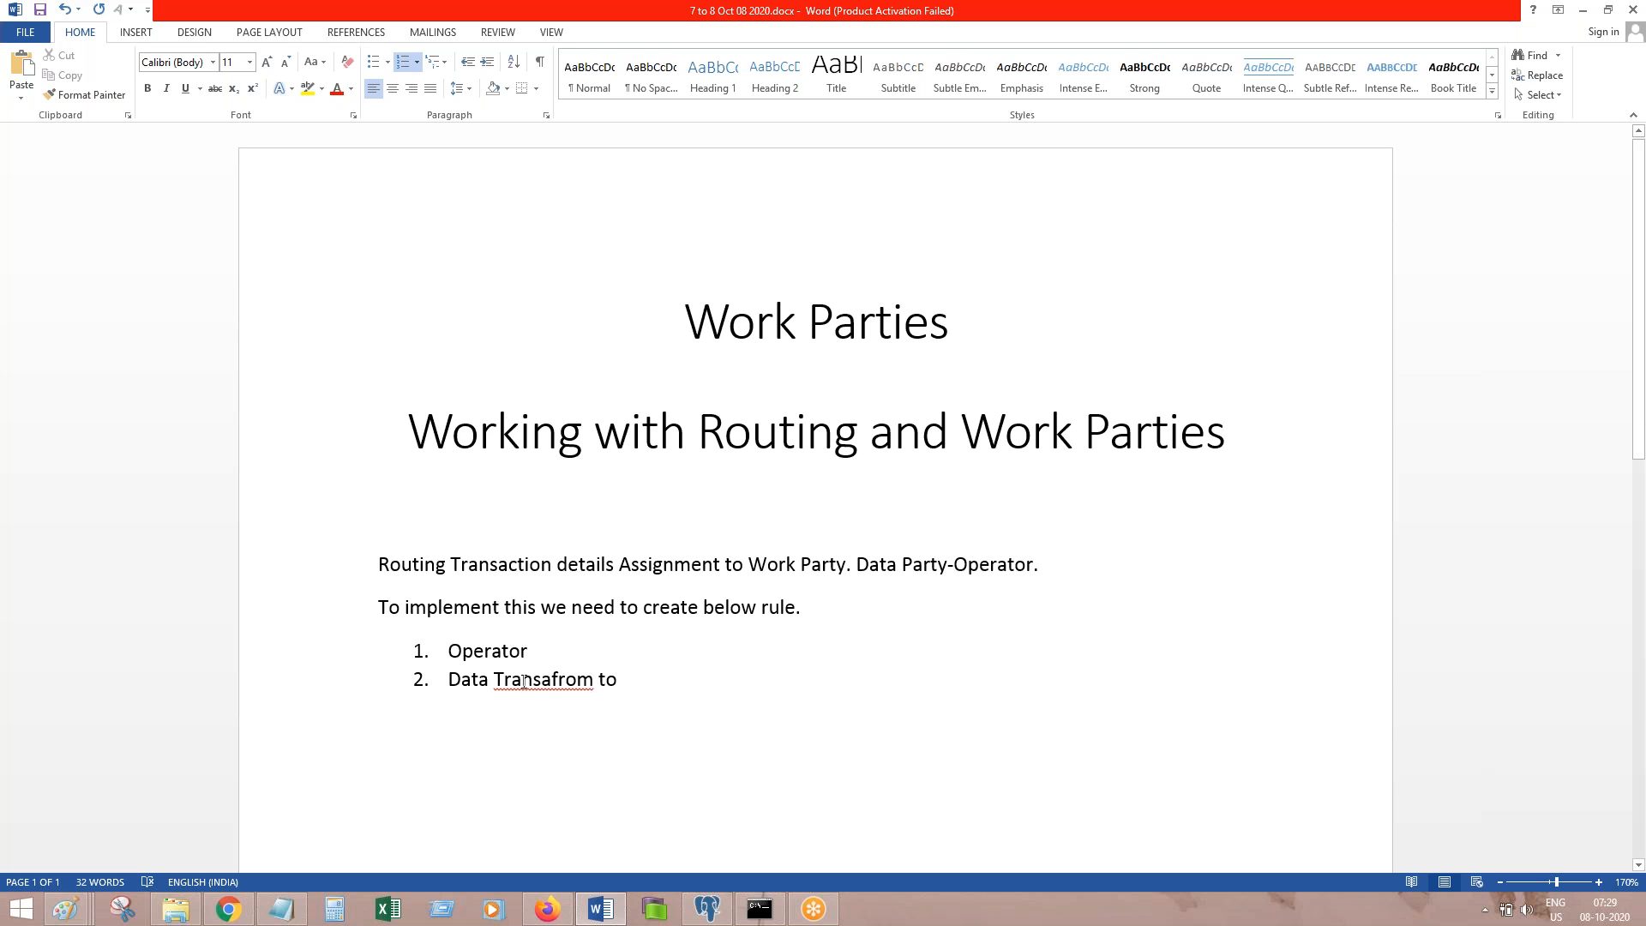
right_click(587, 683)
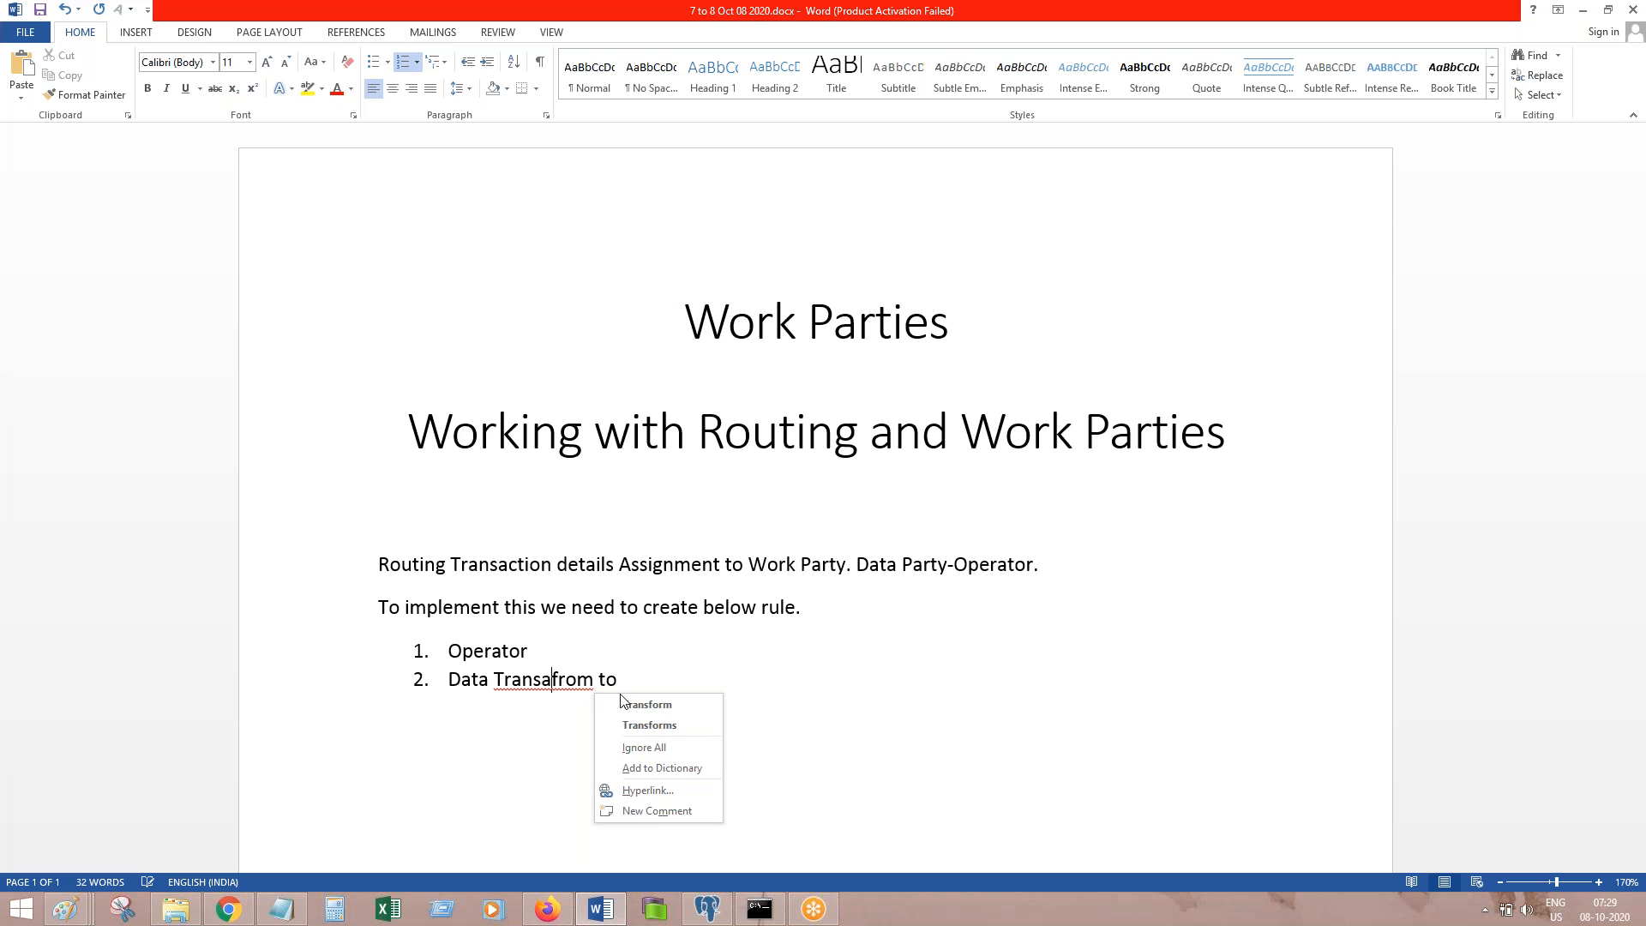
left_click(660, 688)
type("set ")
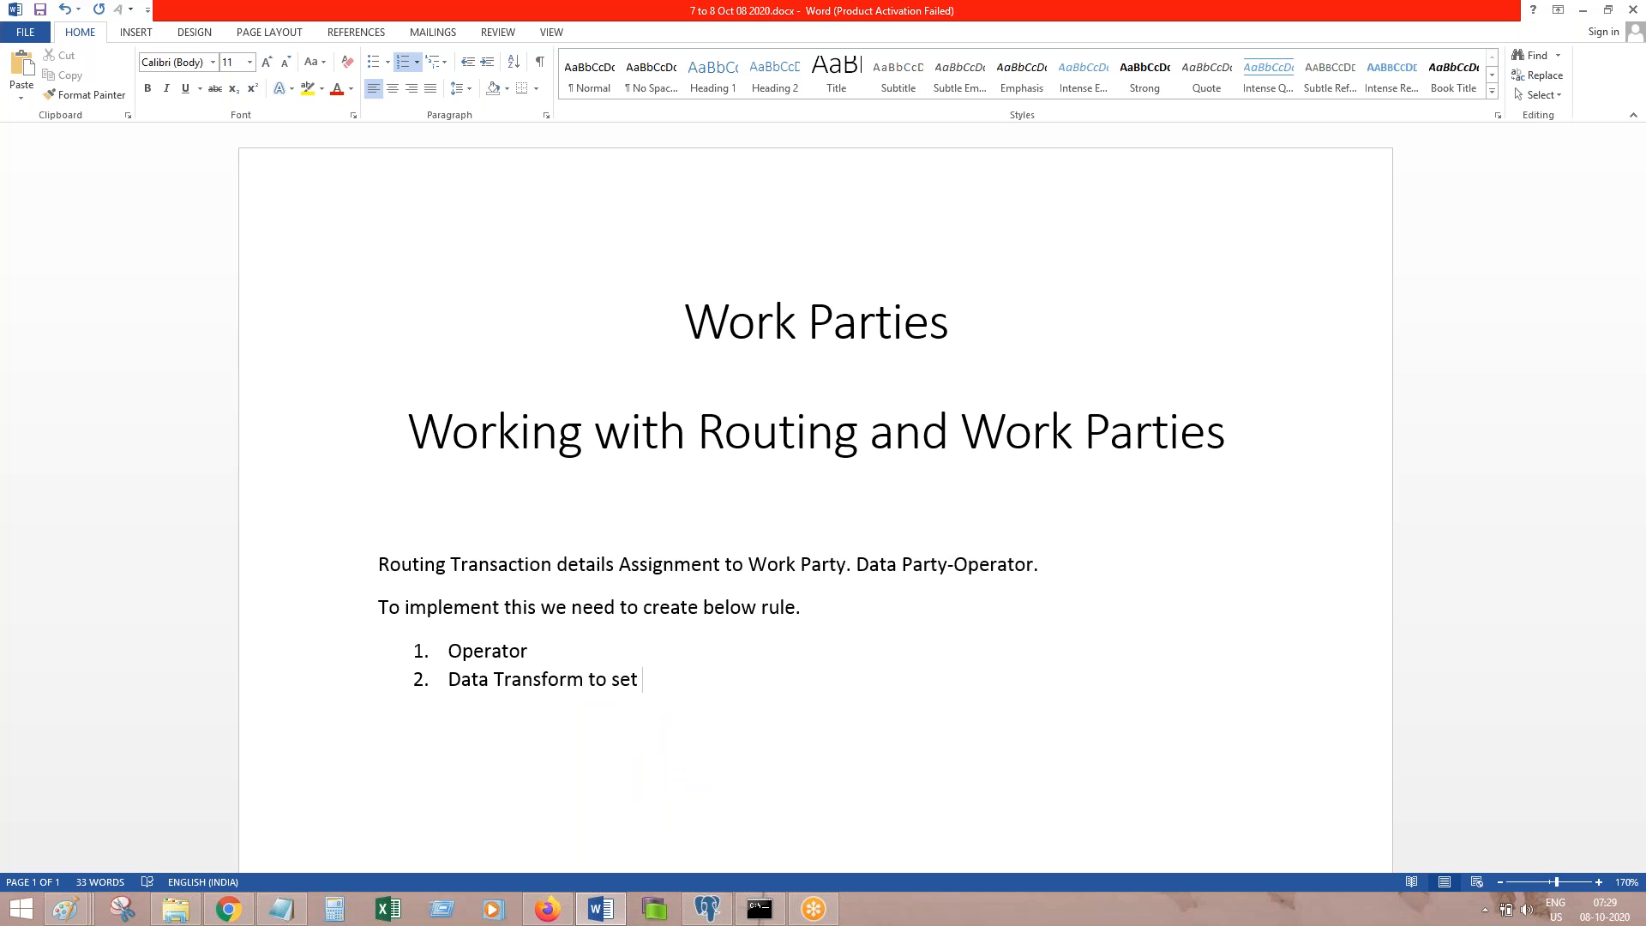
type("Party details. ")
type("Modify pyCaseM")
type("anagement De")
type("fault Work")
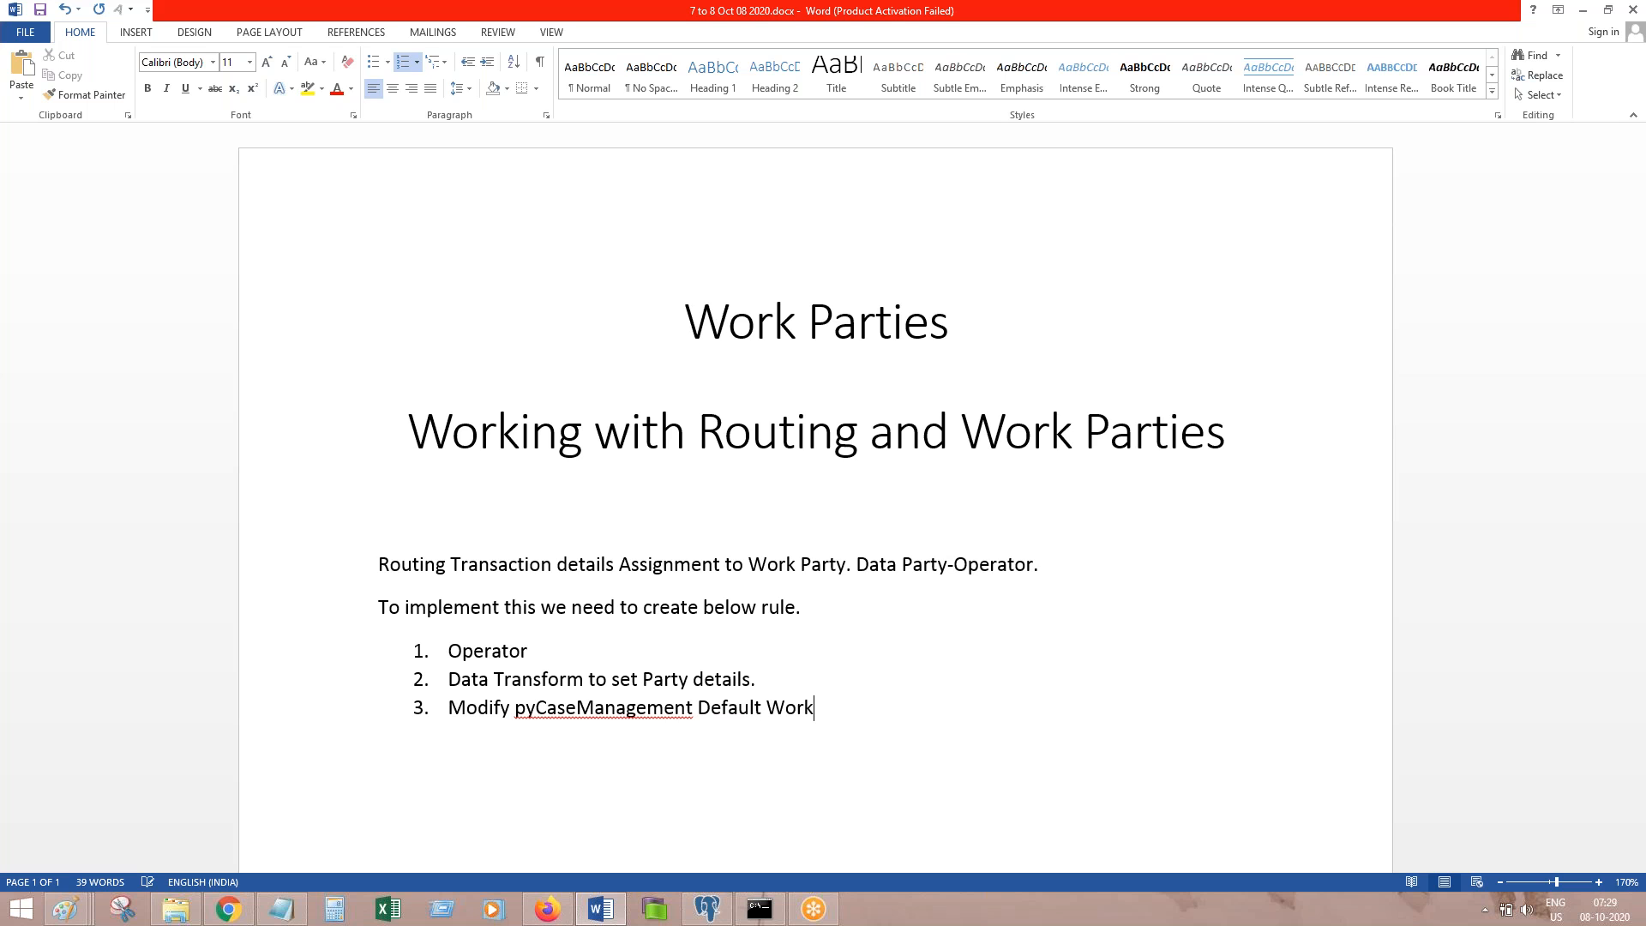
type(" Party.")
key("Return")
key("BackSpace")
Step: Annotate the Operator item with '(User Existing User Operator)'
left_click(755, 648)
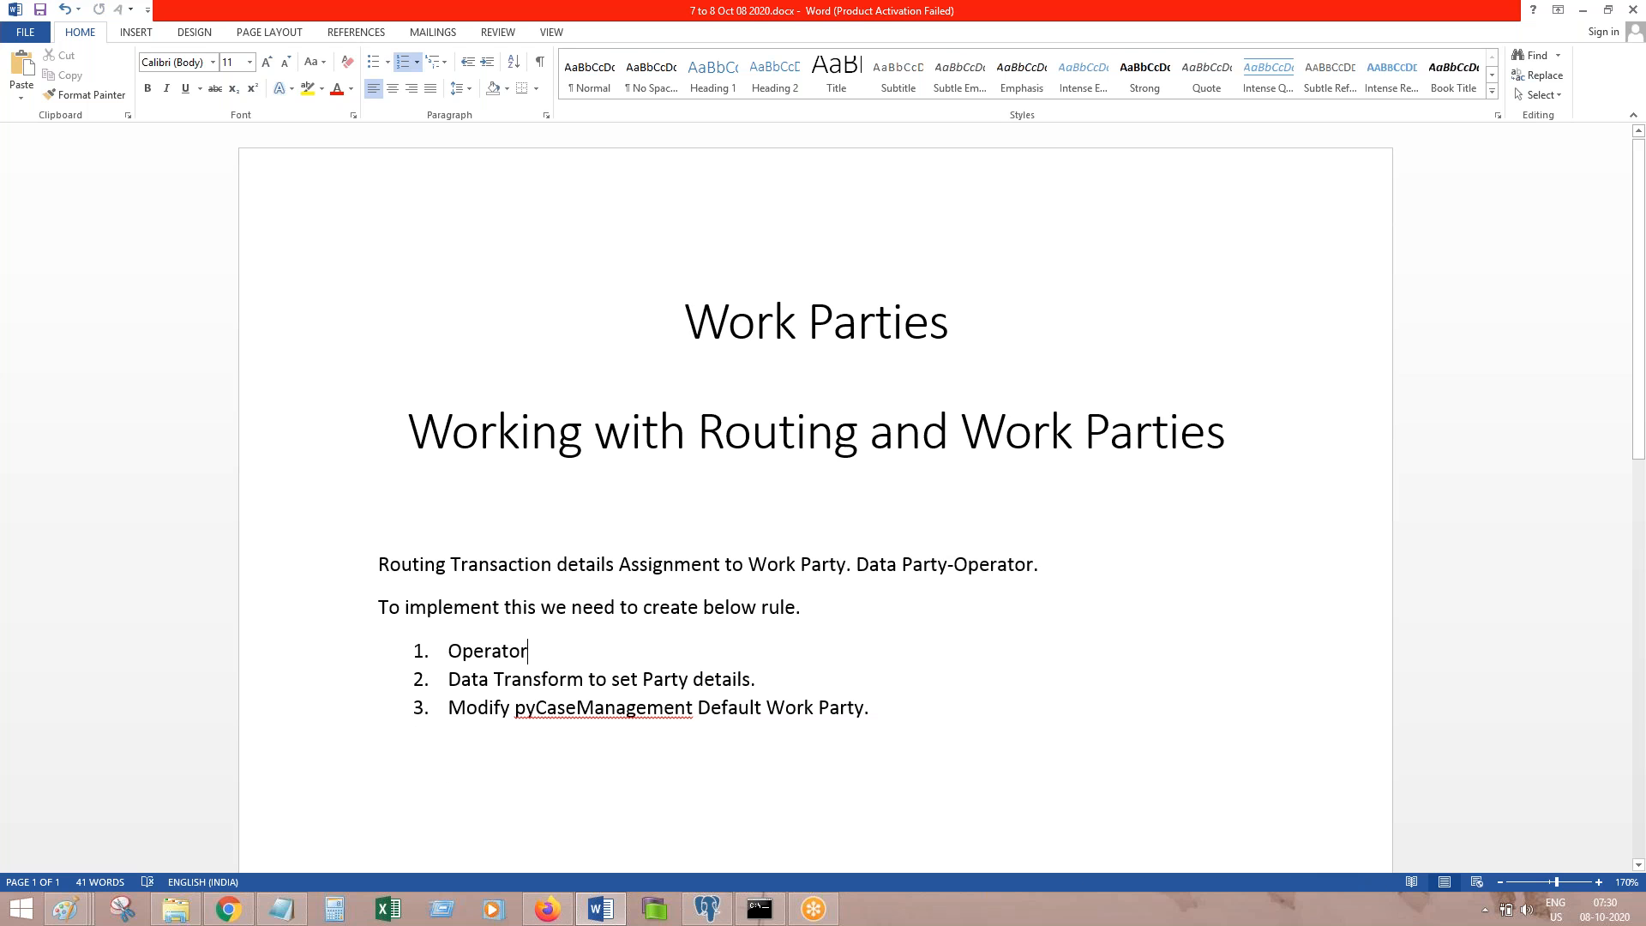
type("(User Existing User Oeprator)")
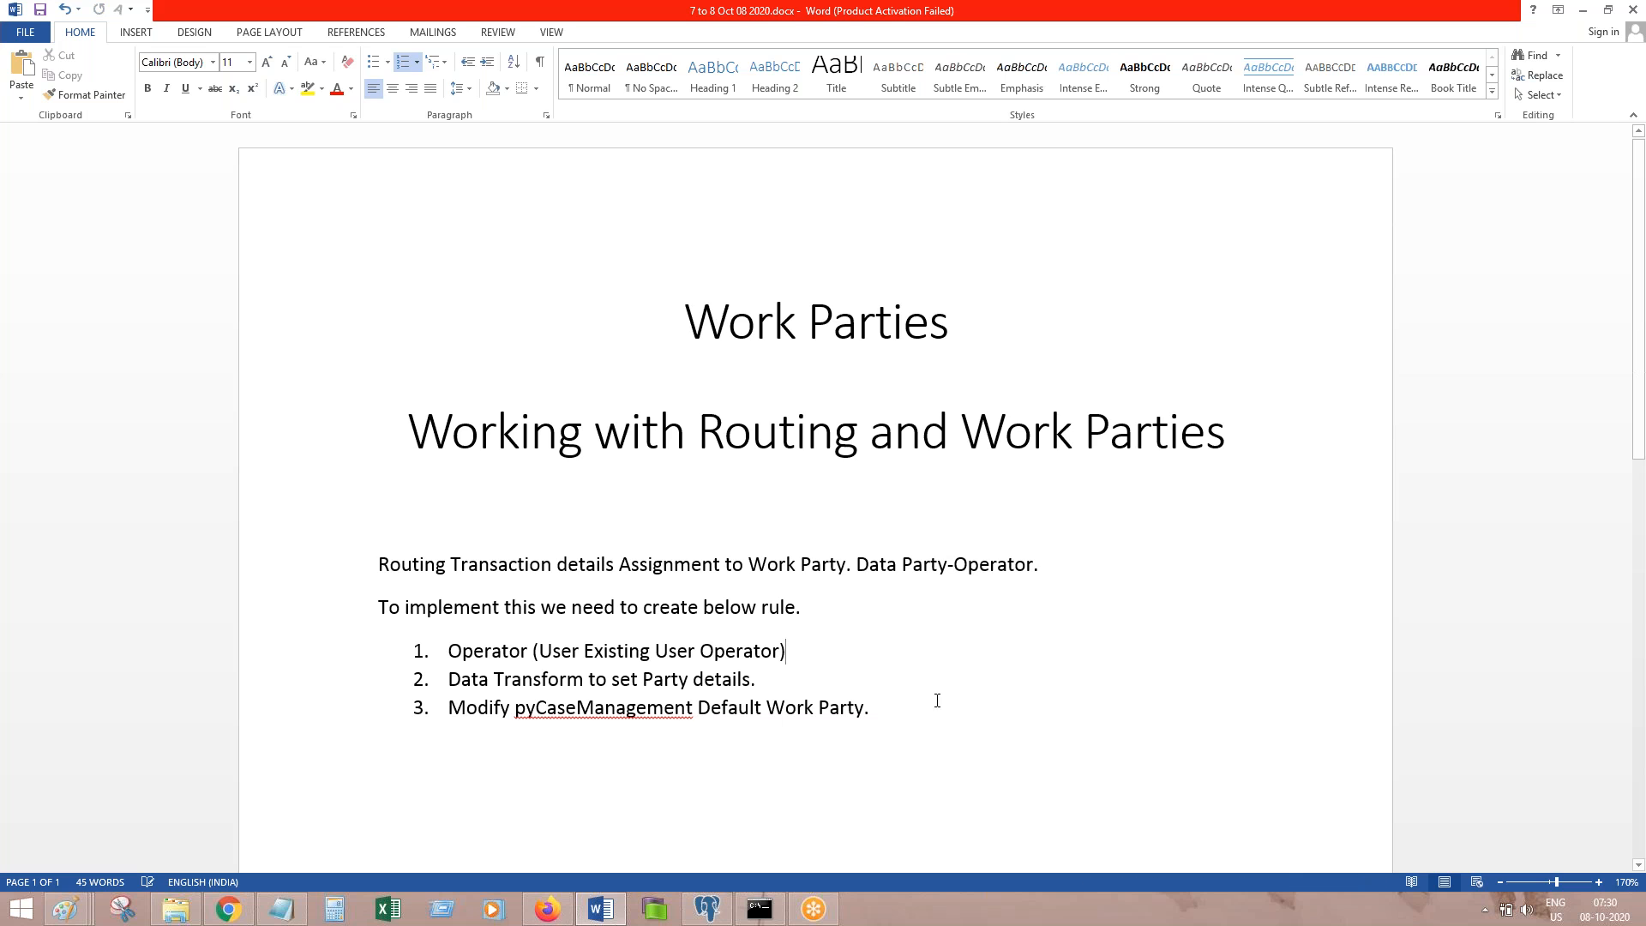
key("Return")
key("BackSpace")
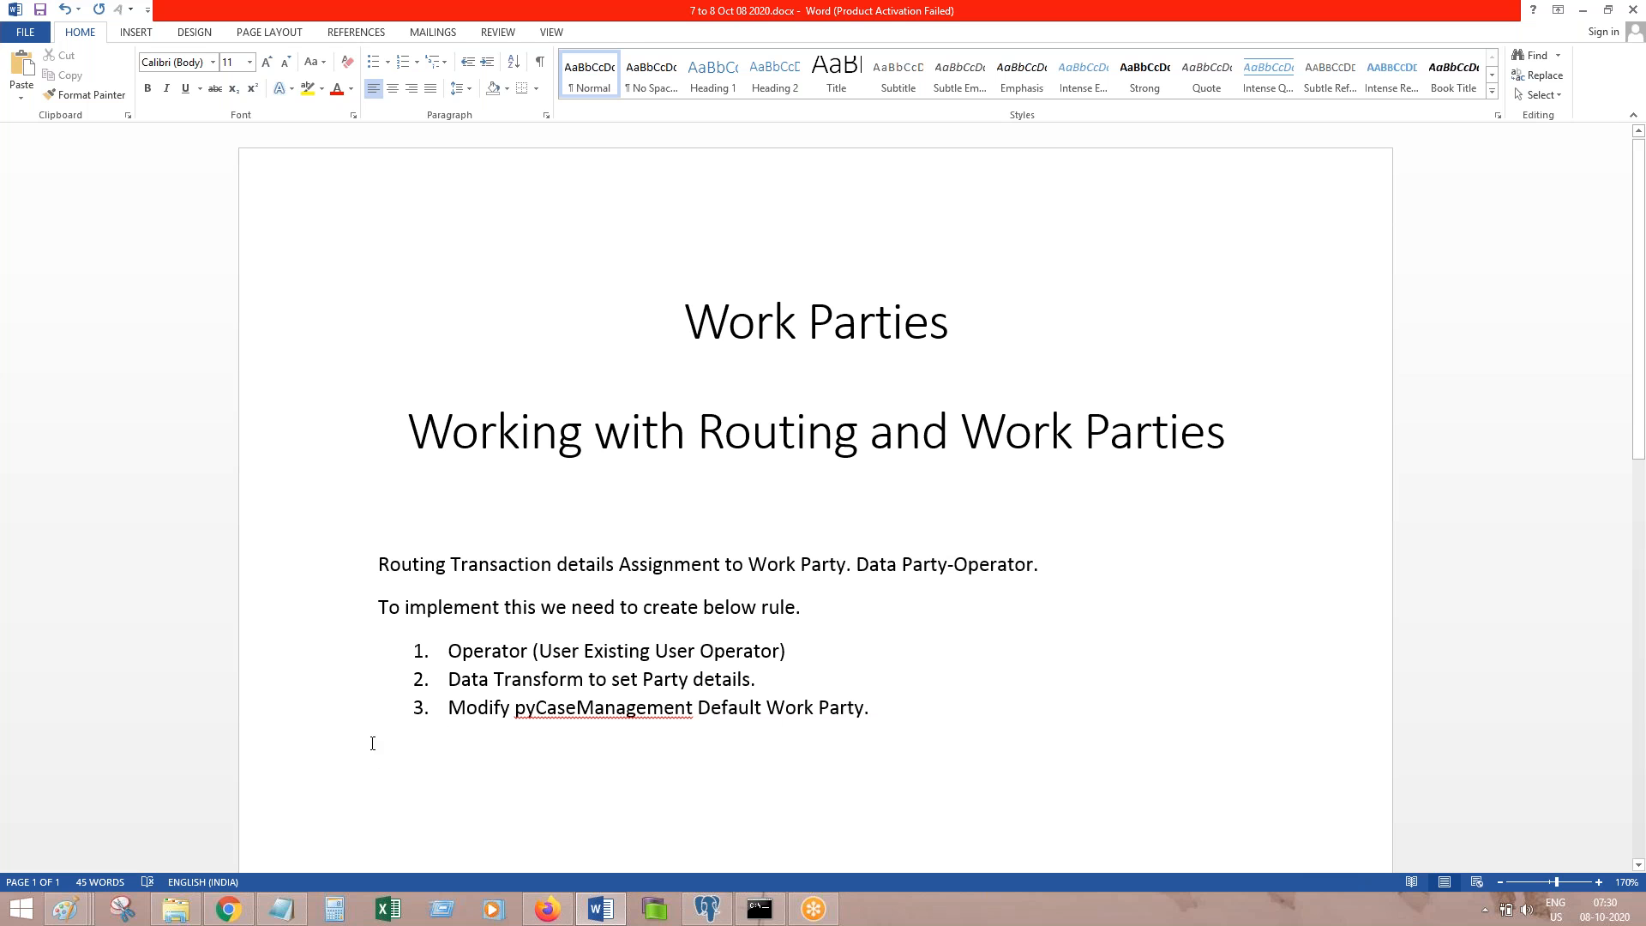
left_click(547, 909)
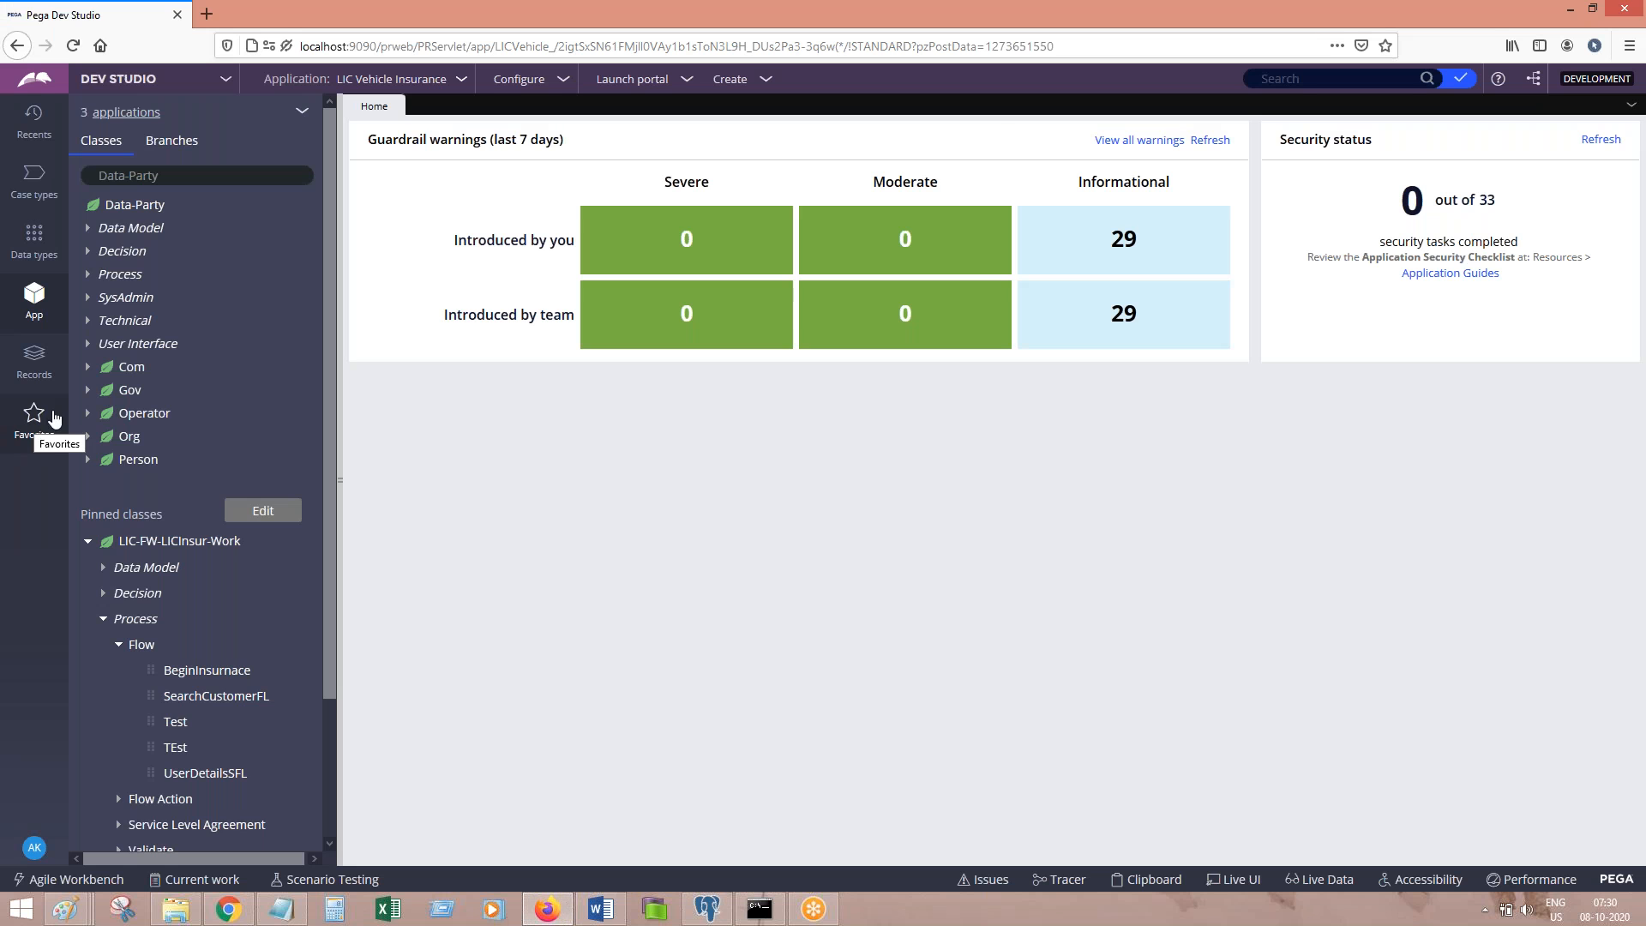
Step: Open the user operator's record from Organization > Operator ID and paste its operator ID into the notes
left_click(32, 363)
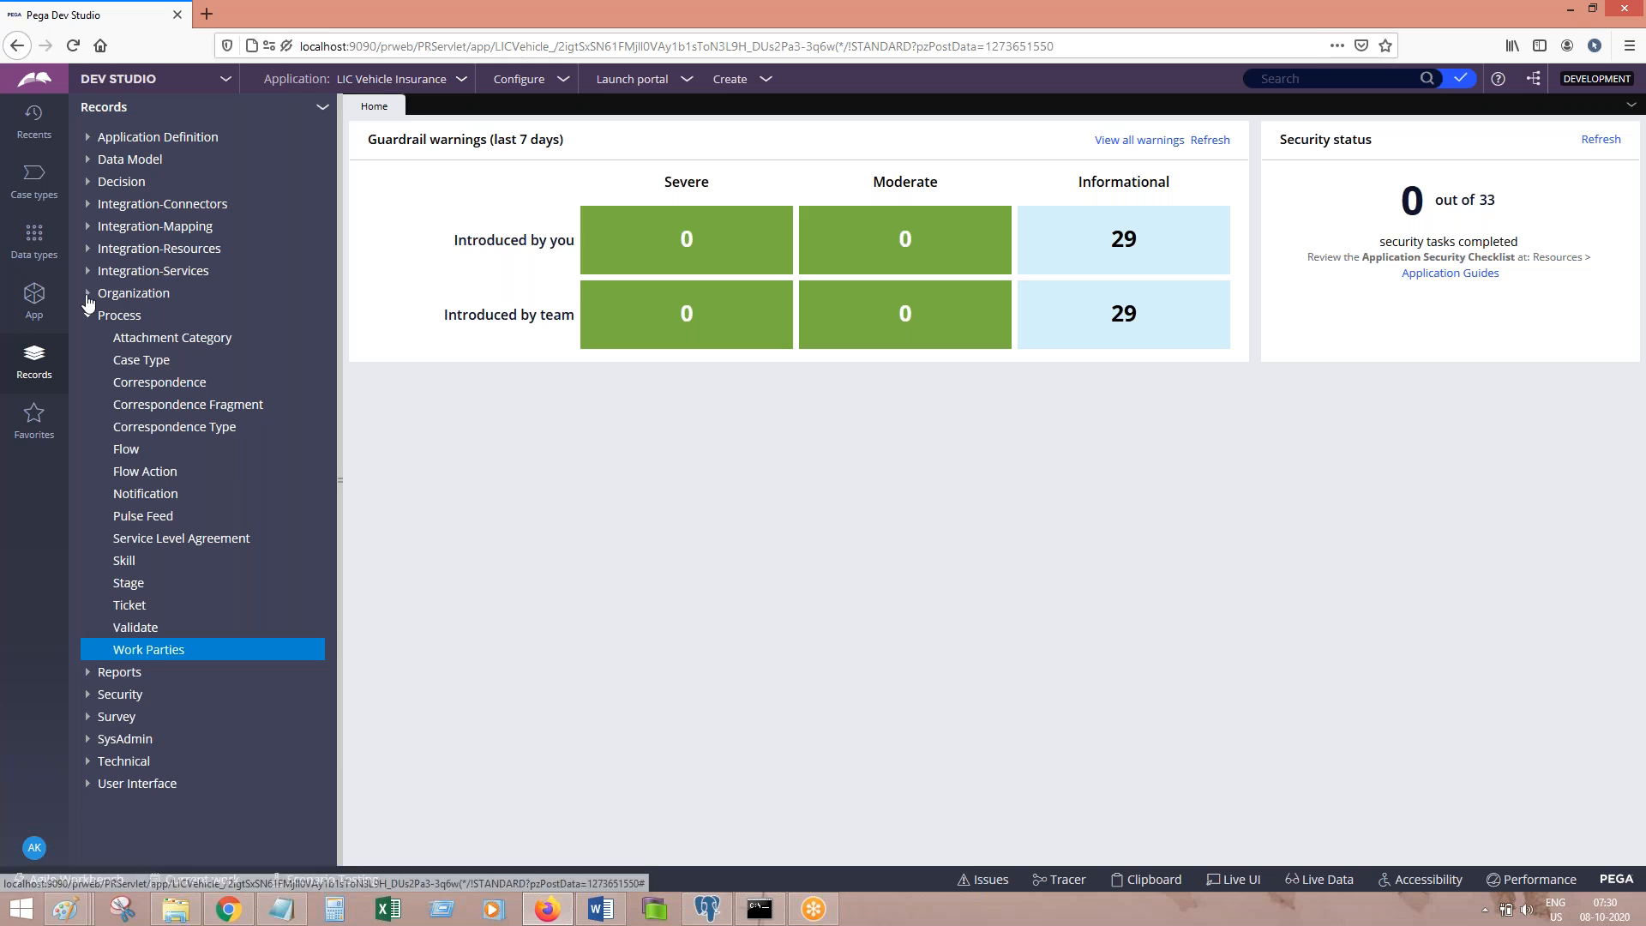
left_click(89, 294)
left_click(146, 361)
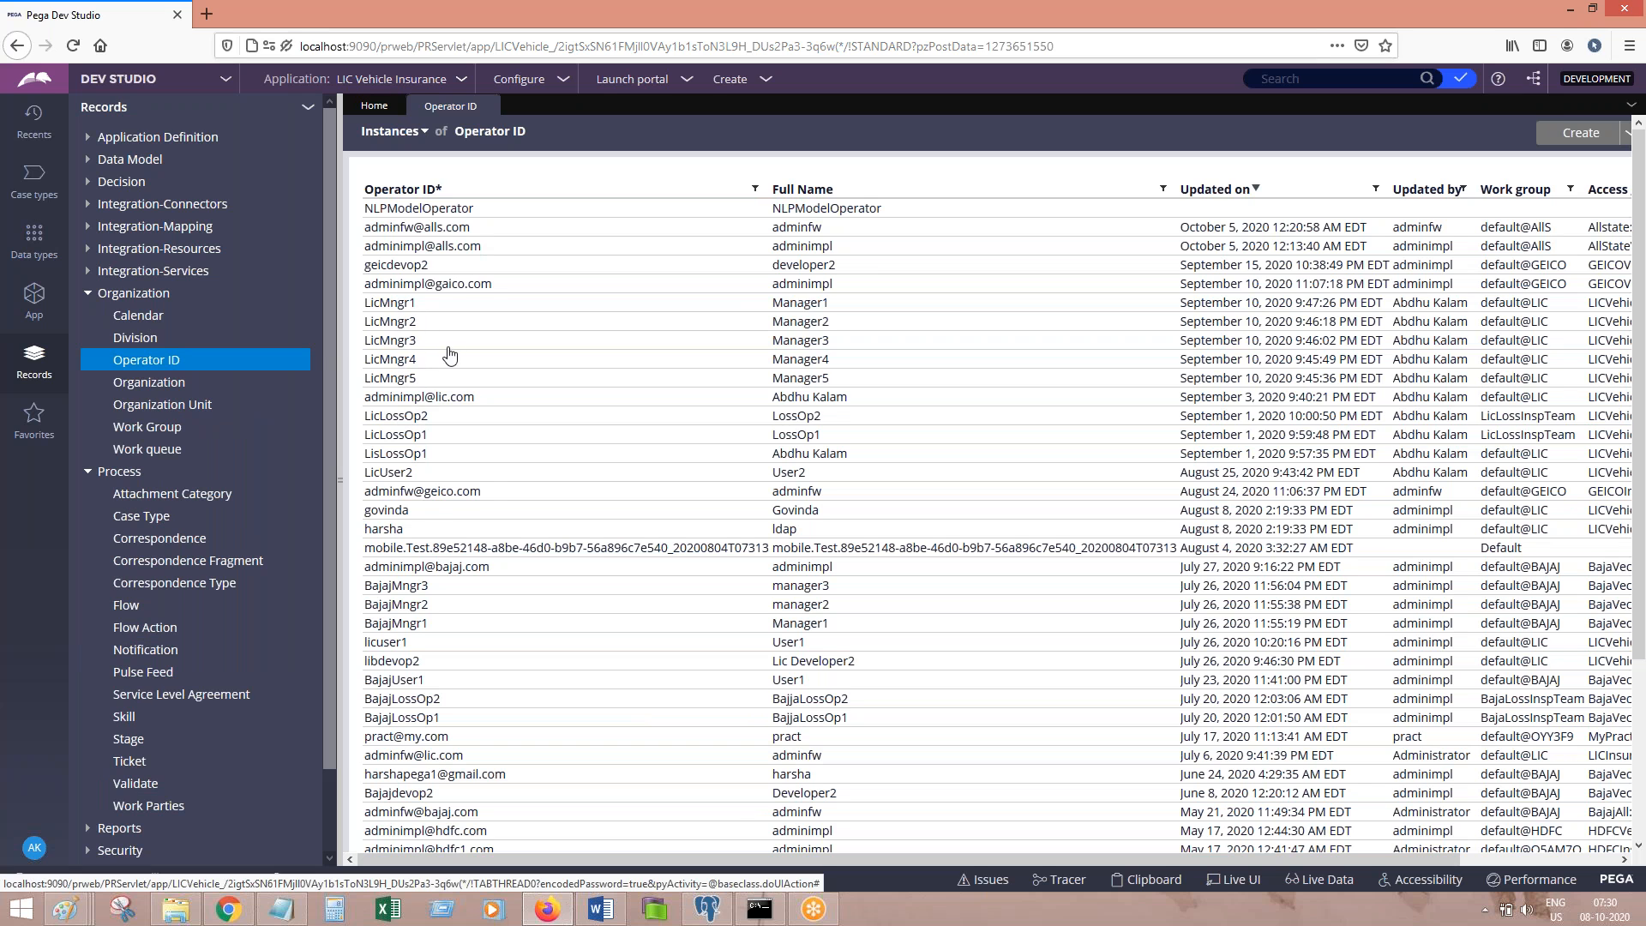
left_click(390, 474)
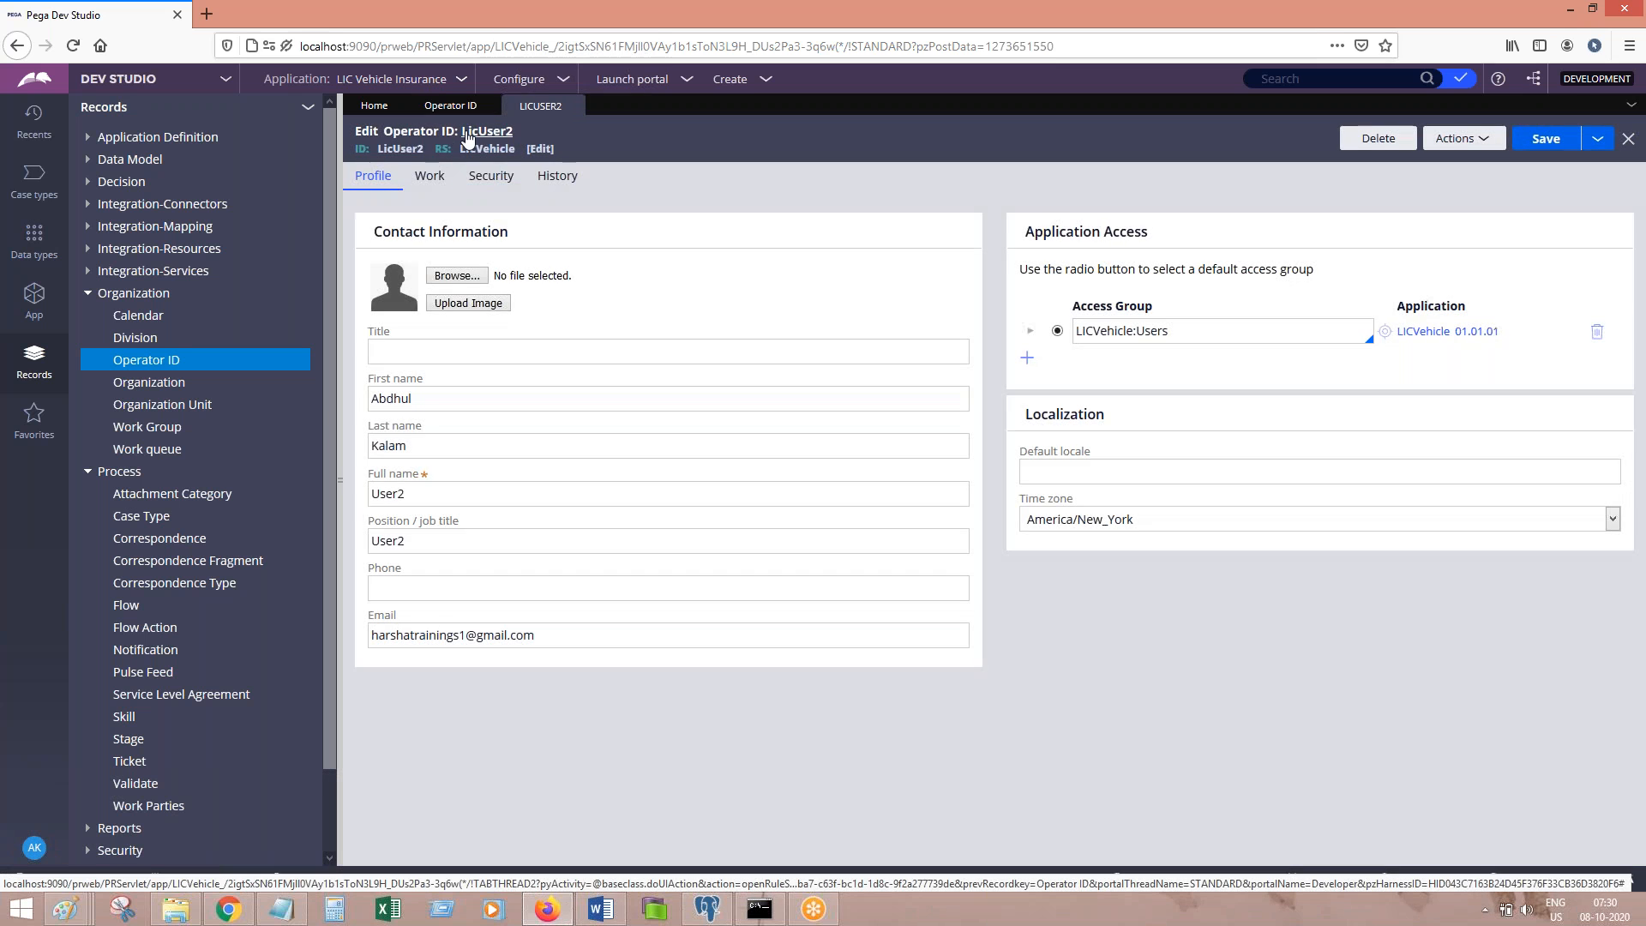
double_click(382, 149)
key("ctrl+c")
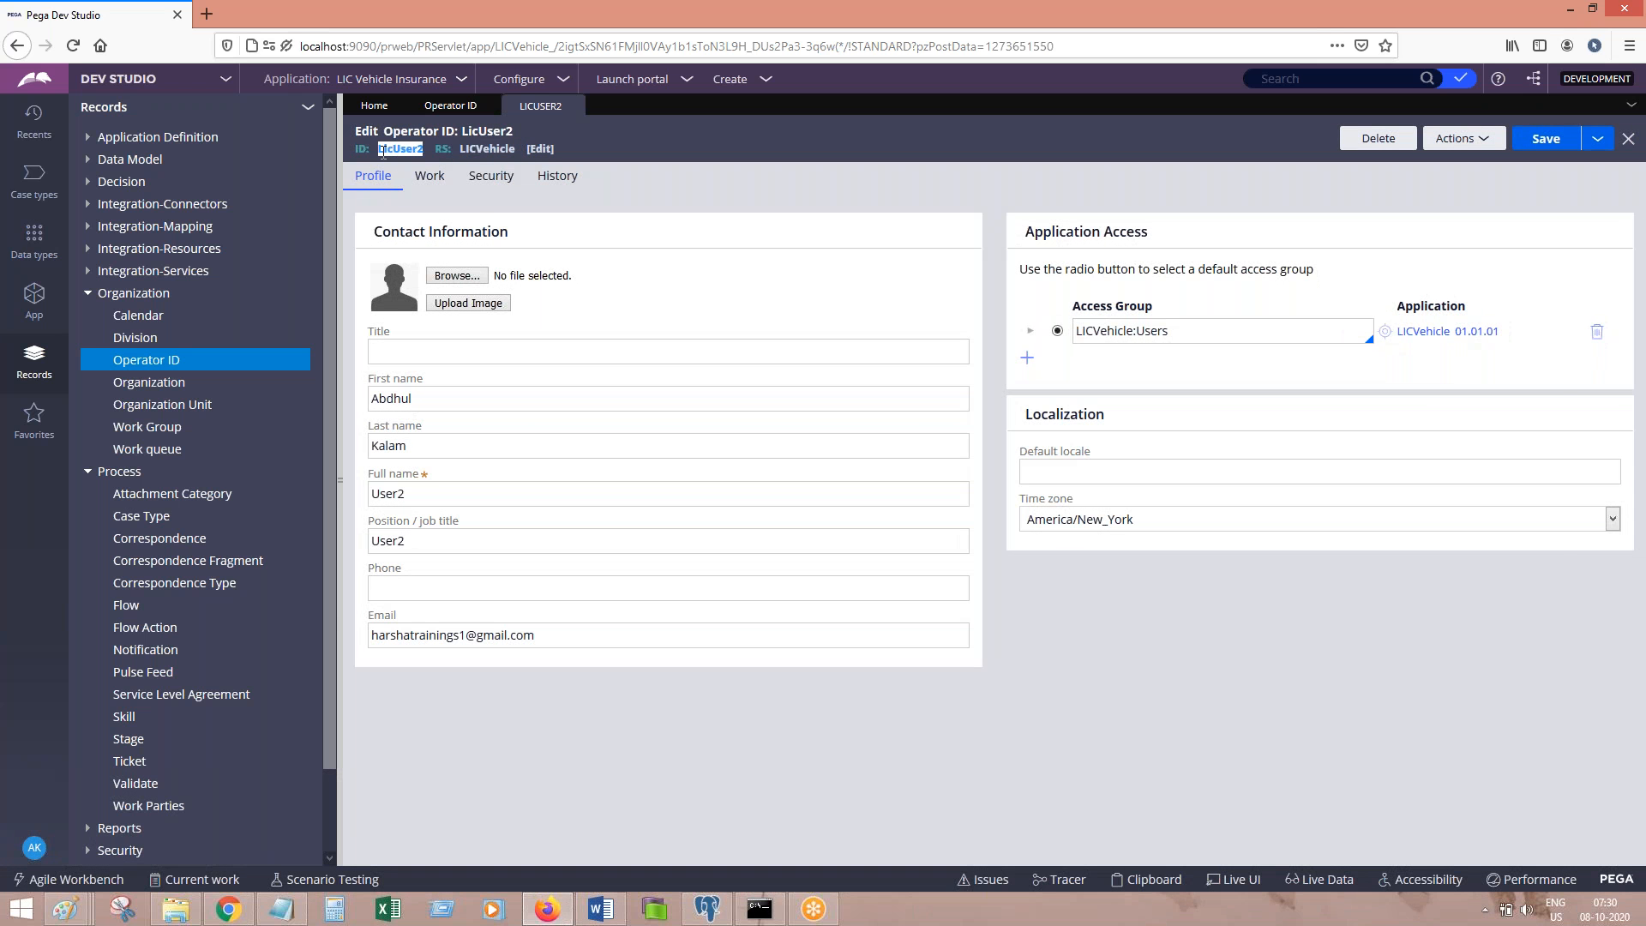
left_click(282, 909)
key("ctrl+v")
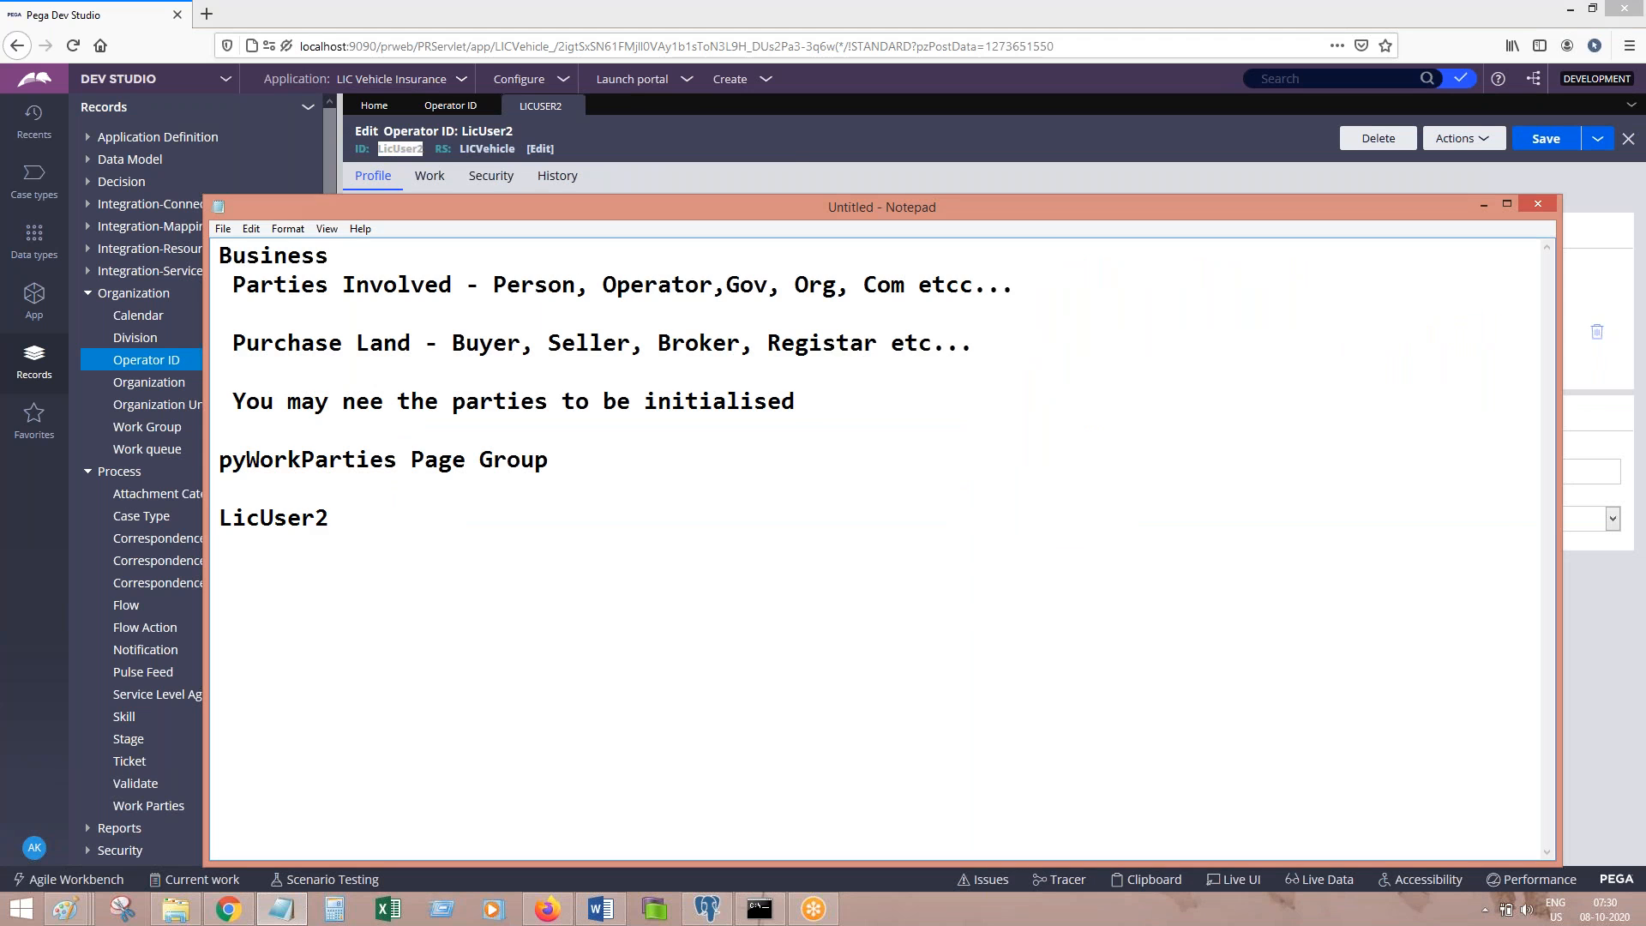
Step: Review the operator's name fields, then close the record and the Operator ID list
left_click(790, 147)
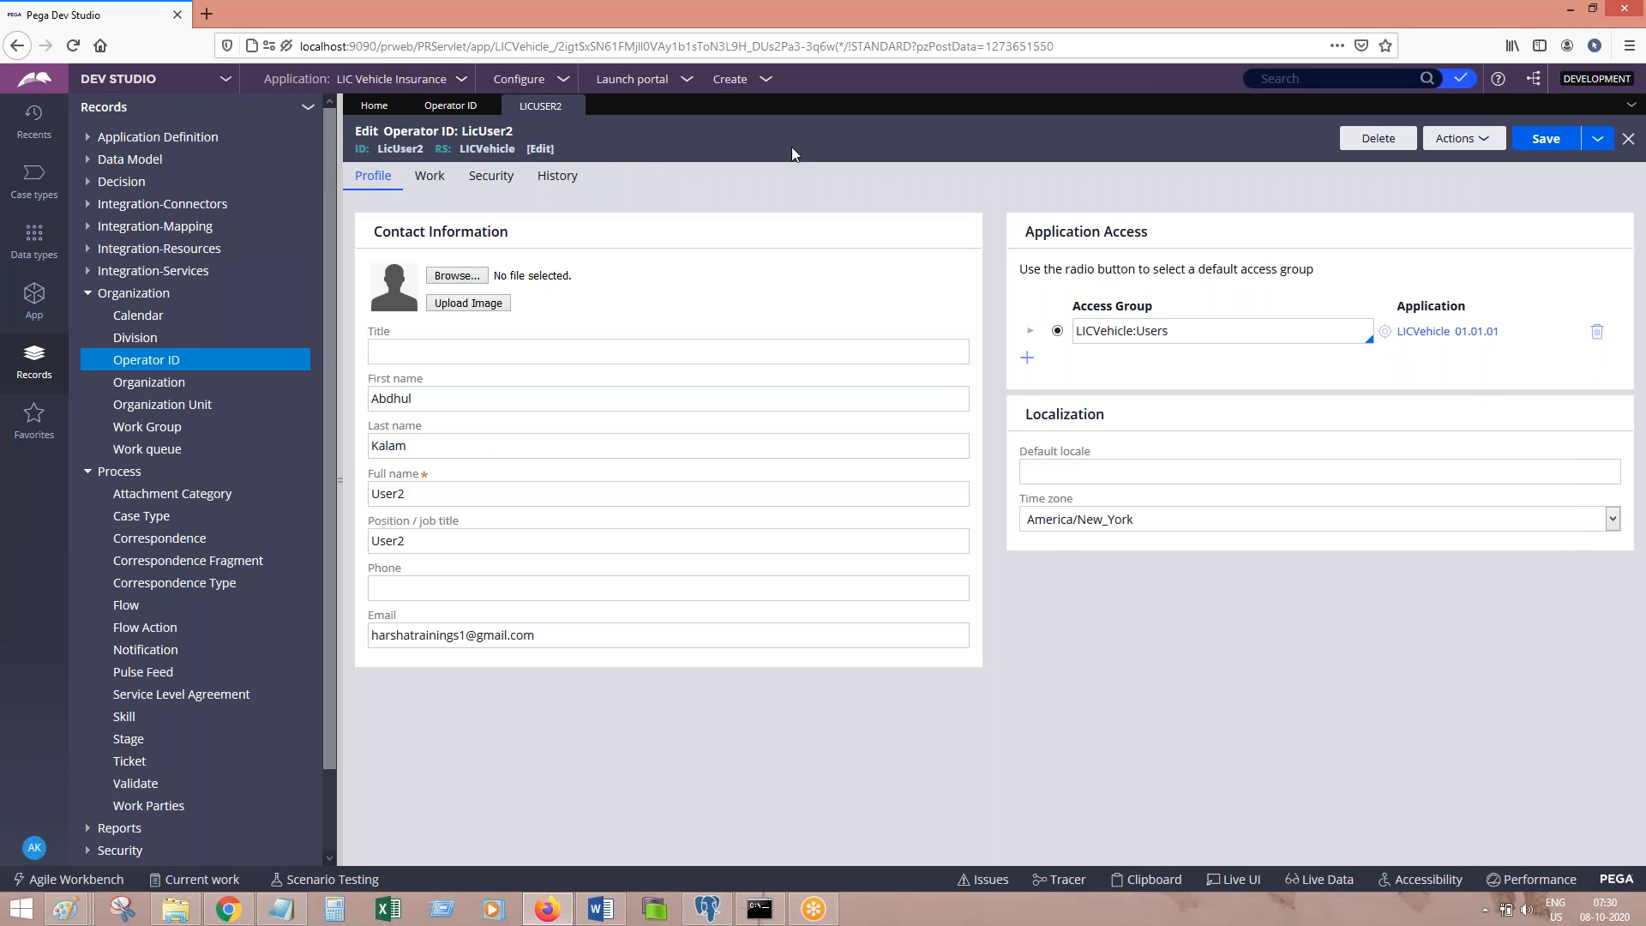
left_click(441, 109)
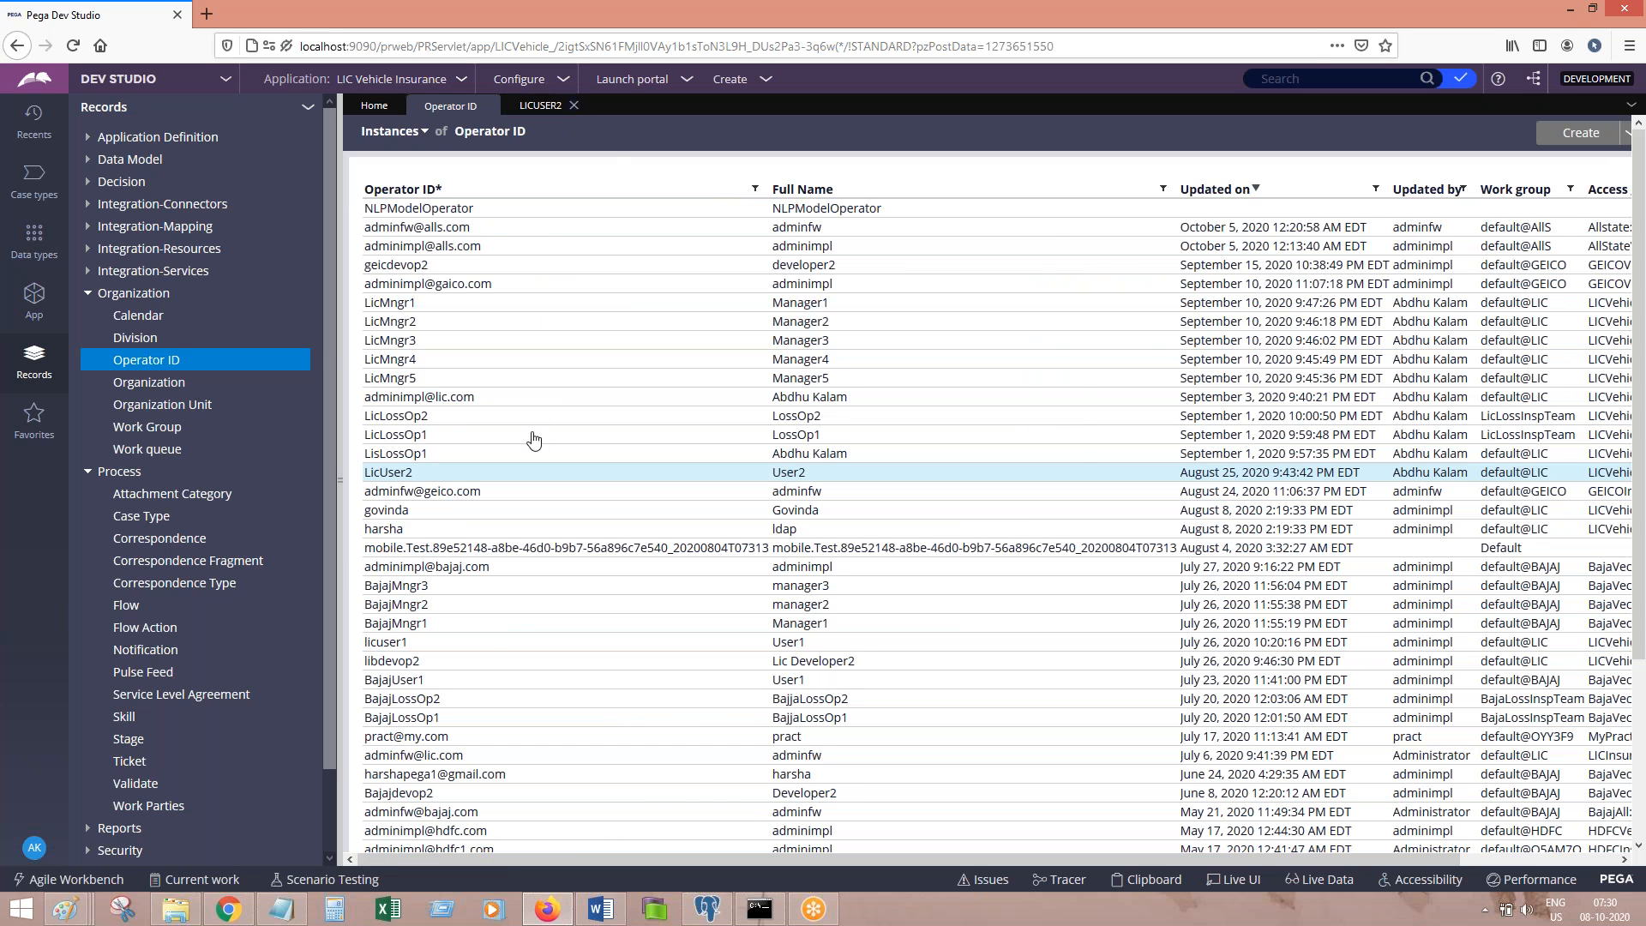
left_click(418, 480)
left_click(448, 396)
left_click_drag(449, 396, 269, 408)
key("Tab")
key("Tab")
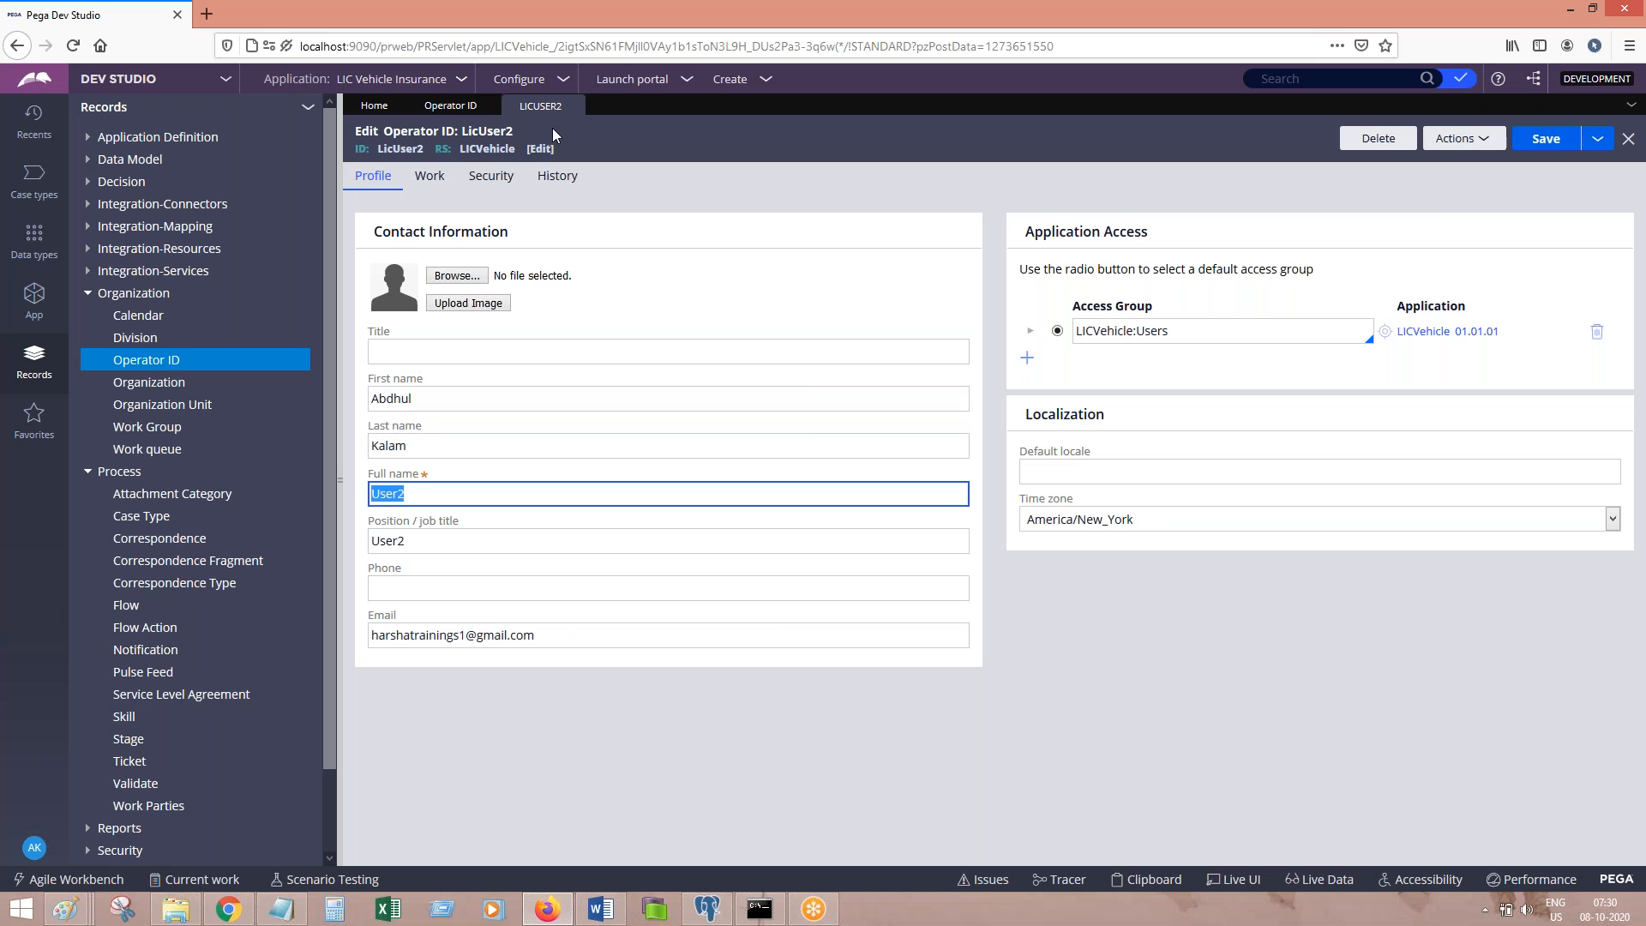
left_click(573, 106)
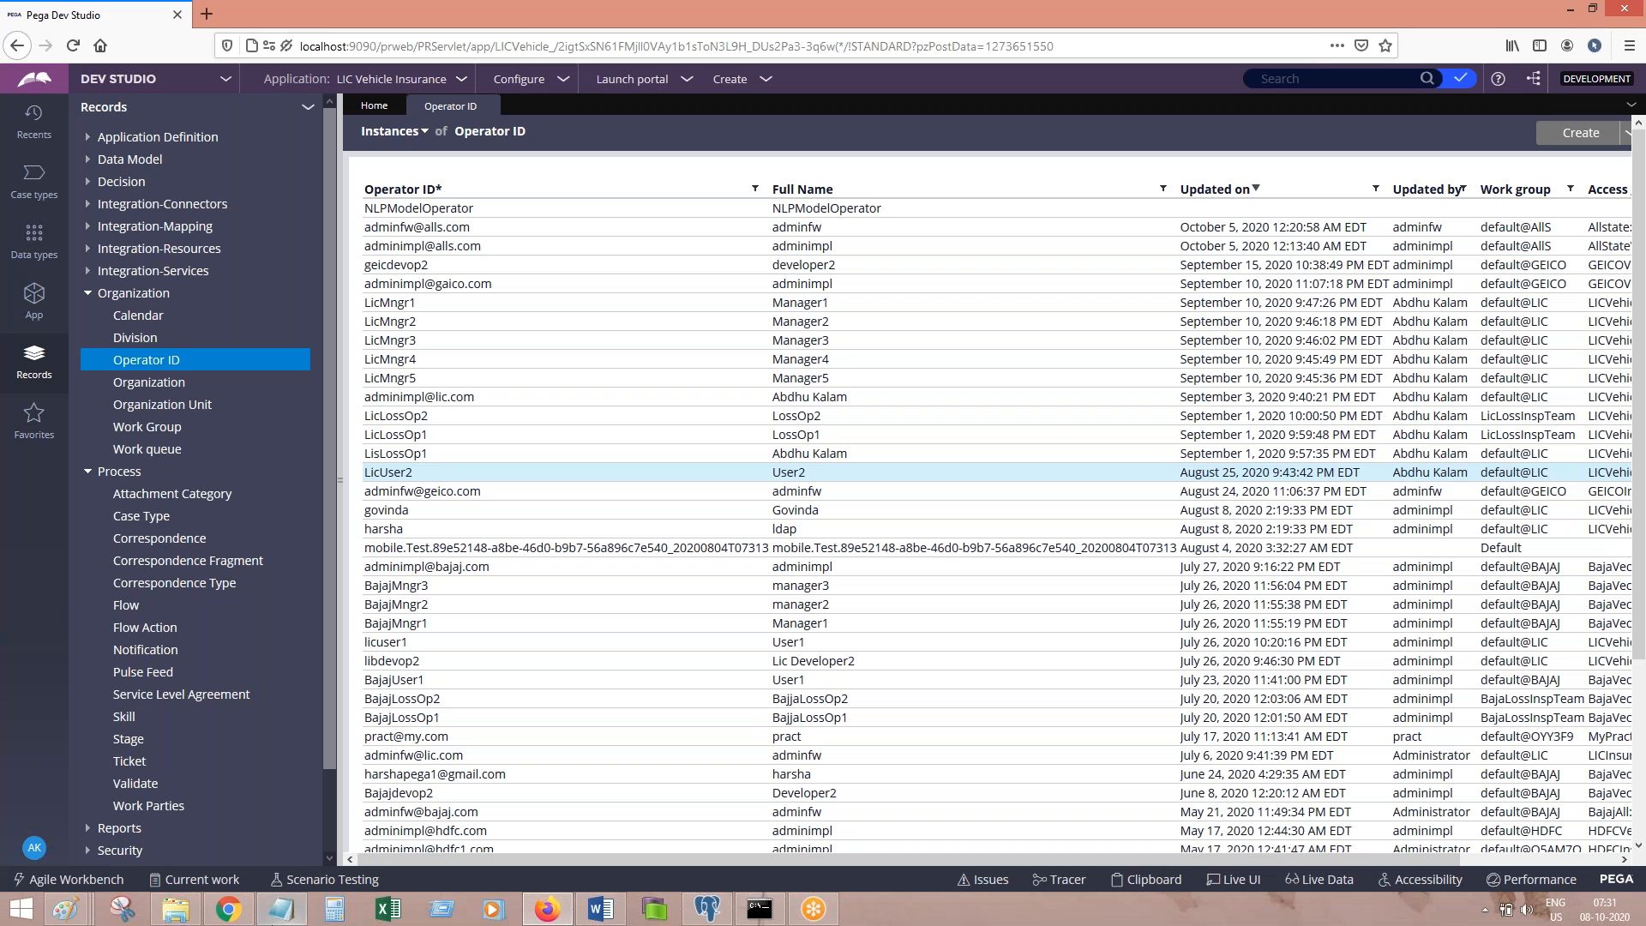
left_click(489, 106)
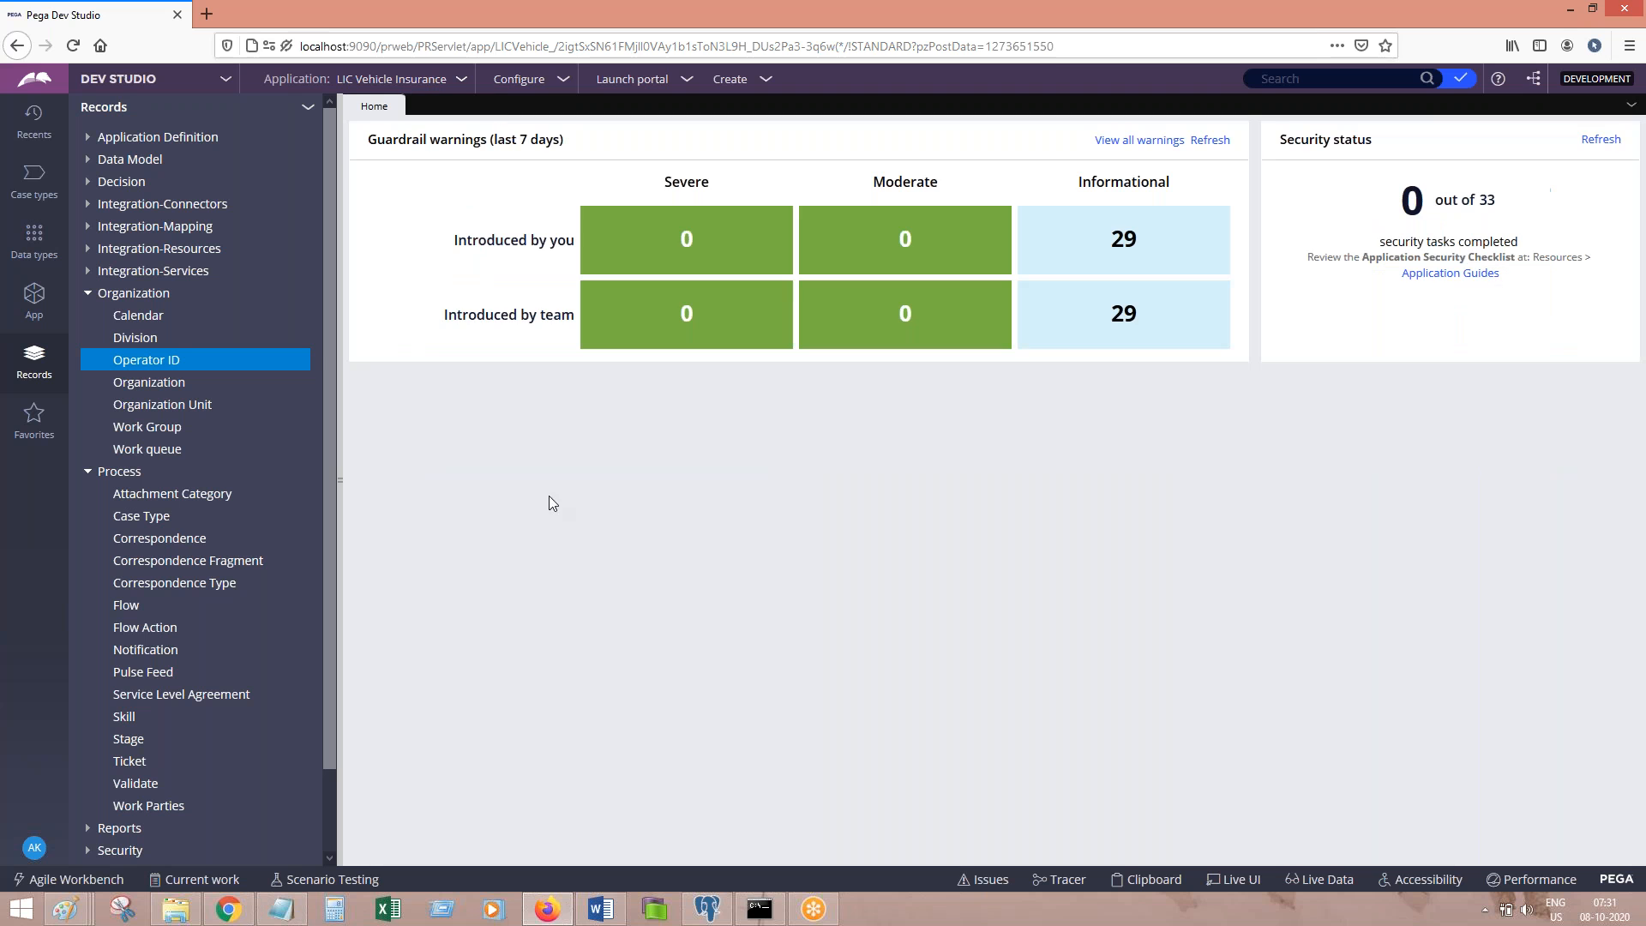
left_click(533, 911)
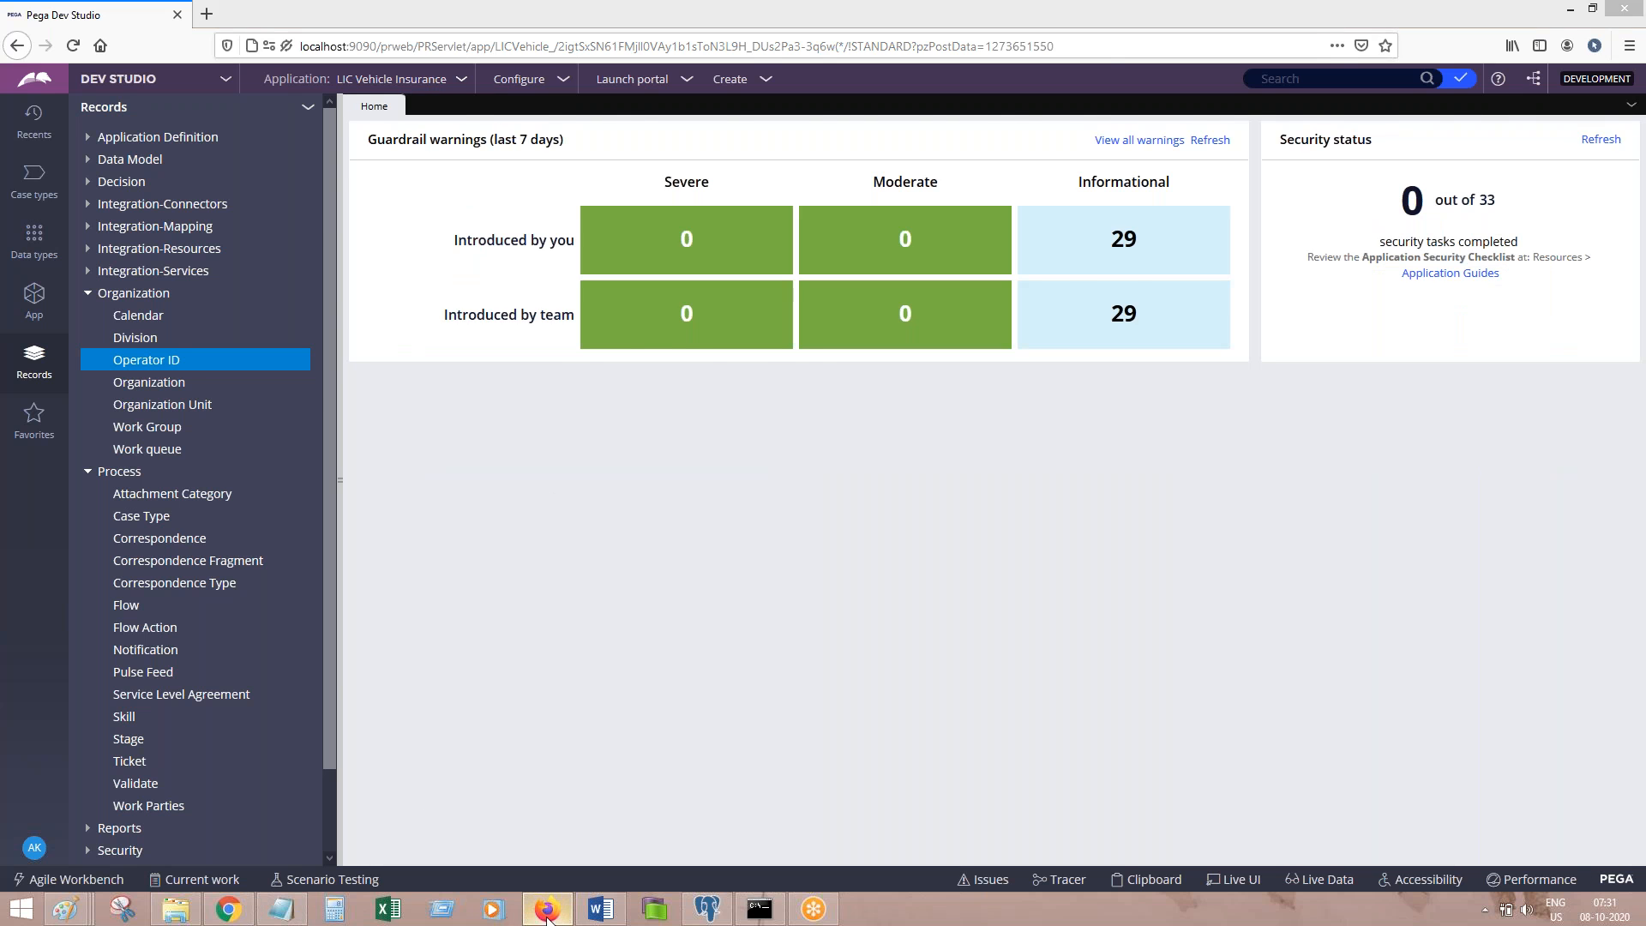
Step: Add the user operator's ID after the Operator item and the line 'Open Workparty and customize.' below
left_click(603, 910)
left_click(603, 910)
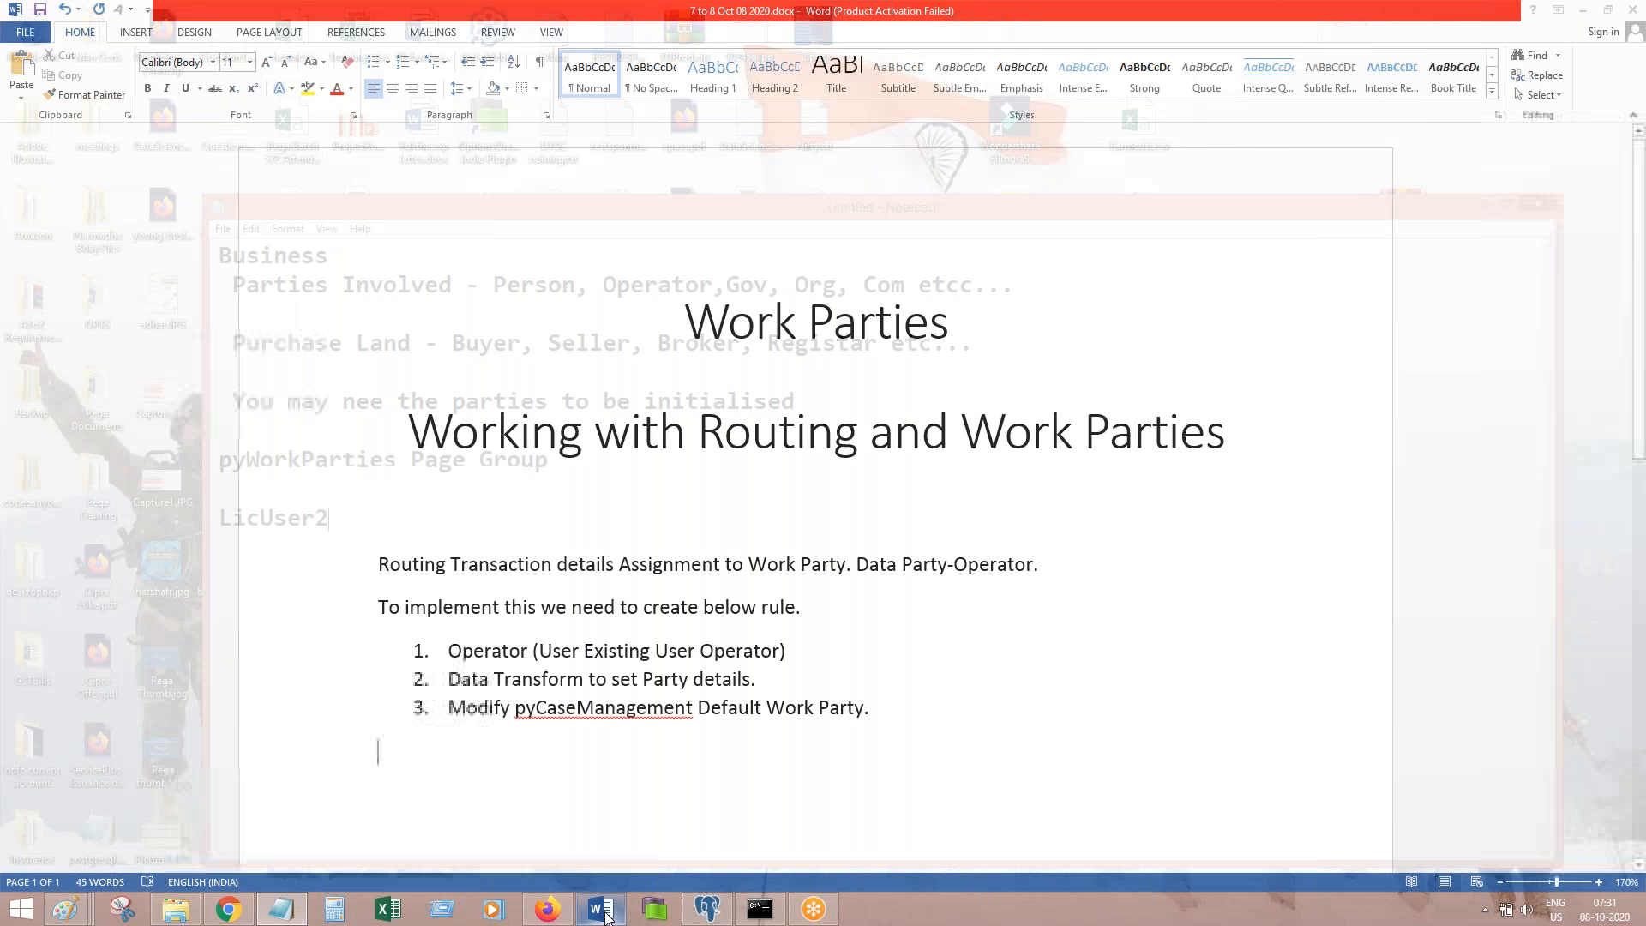
left_click(603, 910)
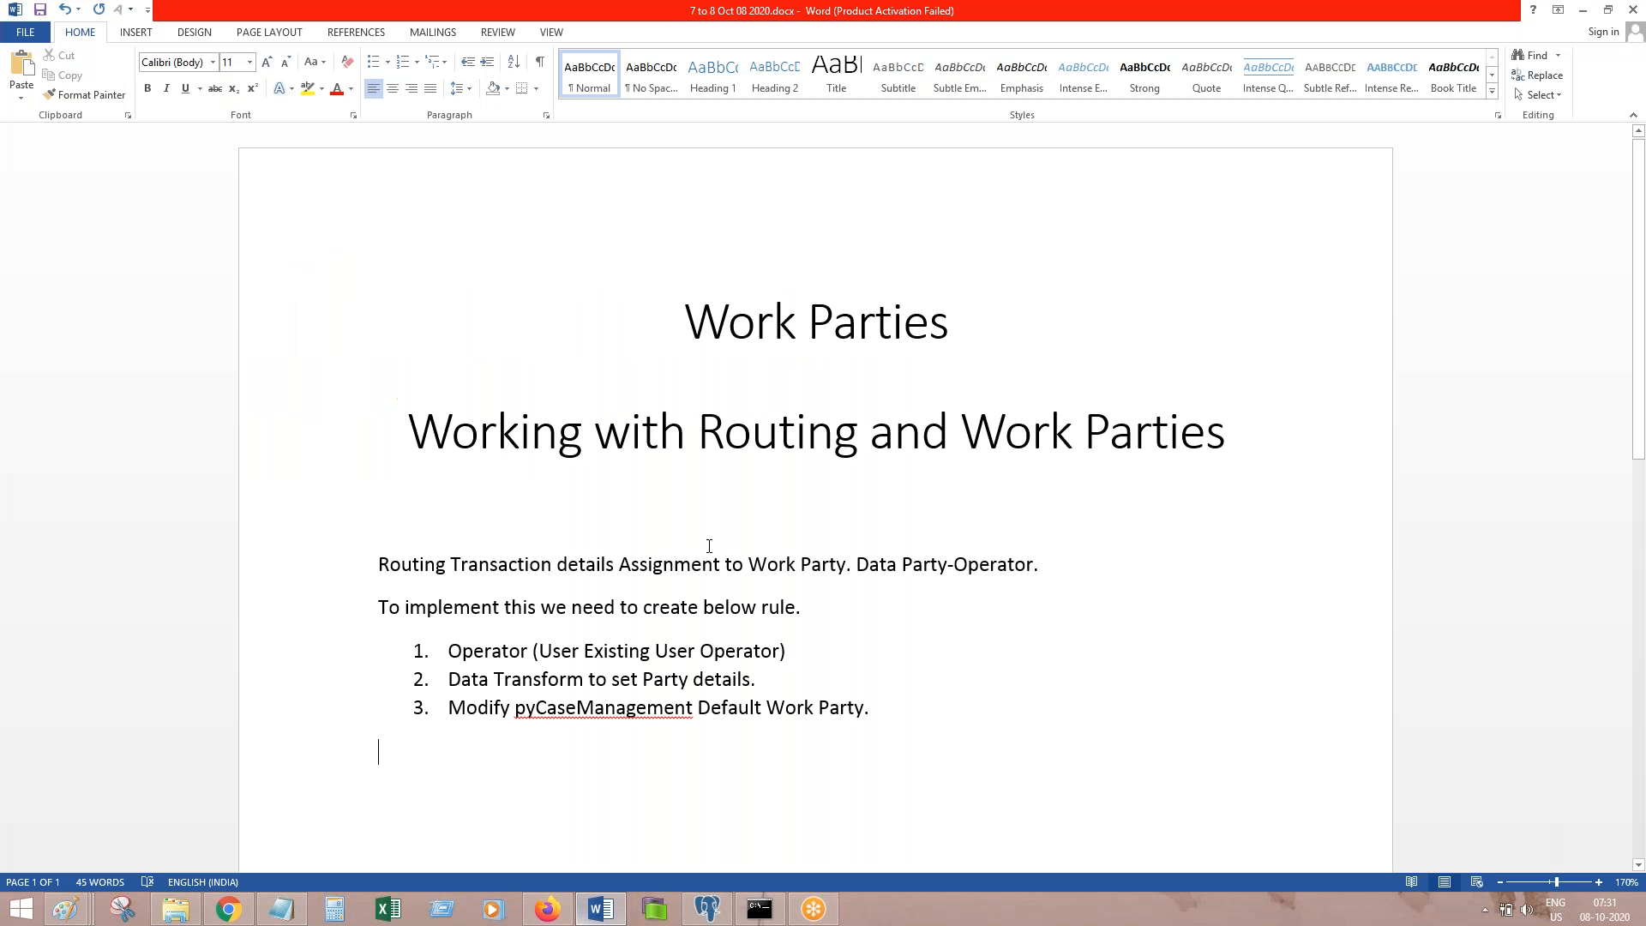
left_click(817, 647)
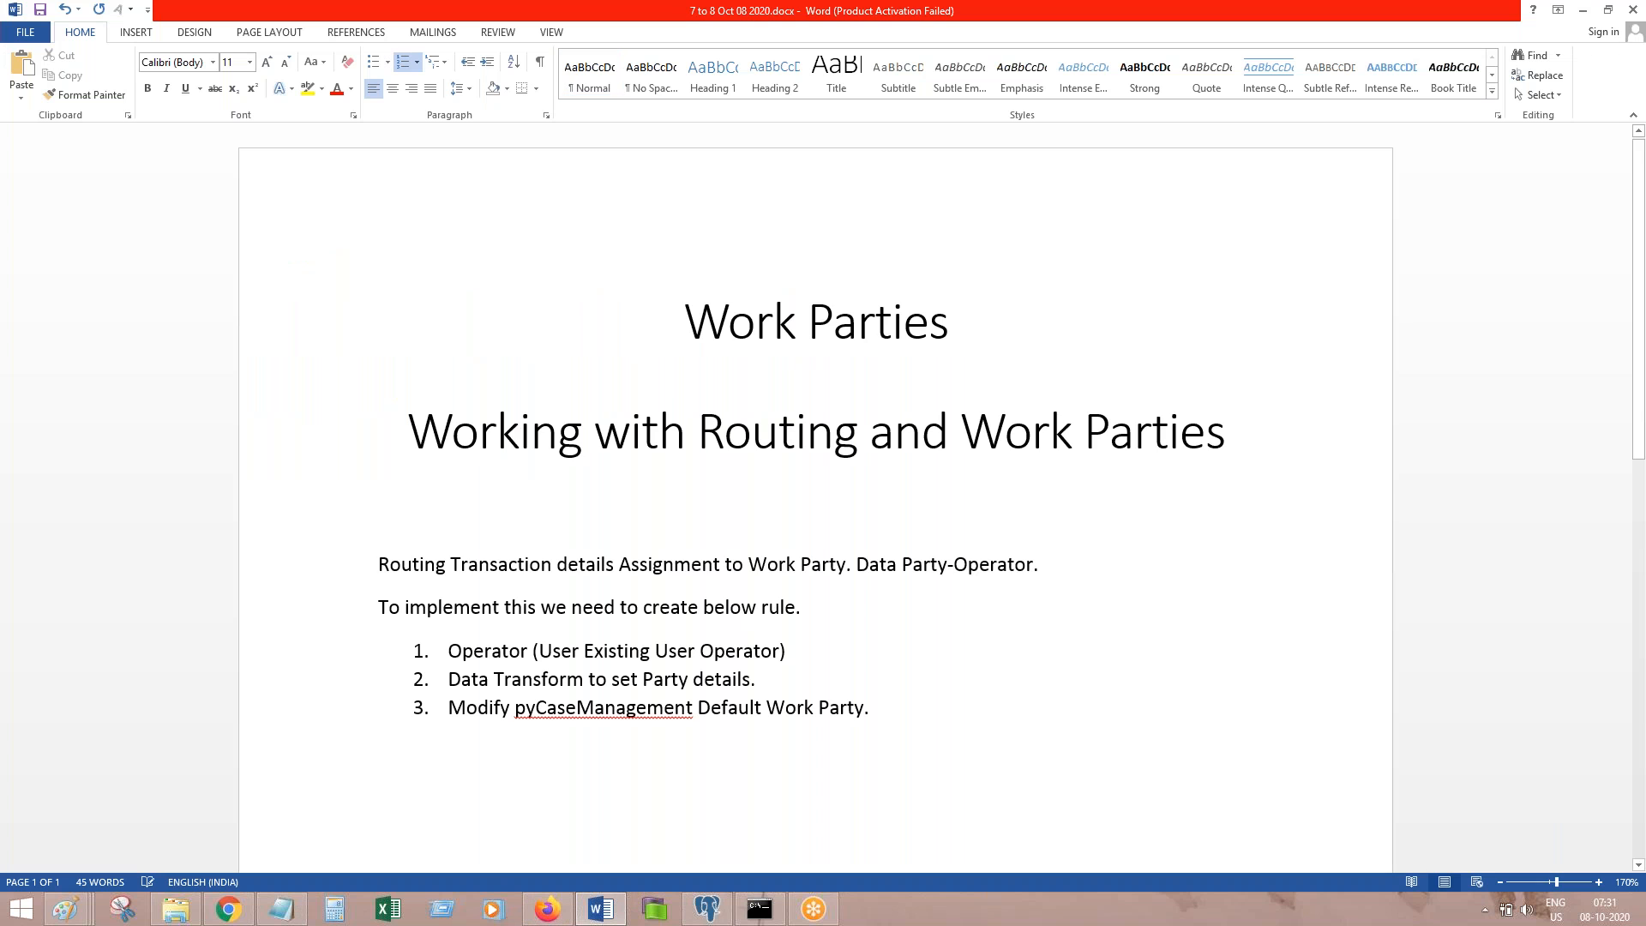
type("LicUser2")
left_click(956, 766)
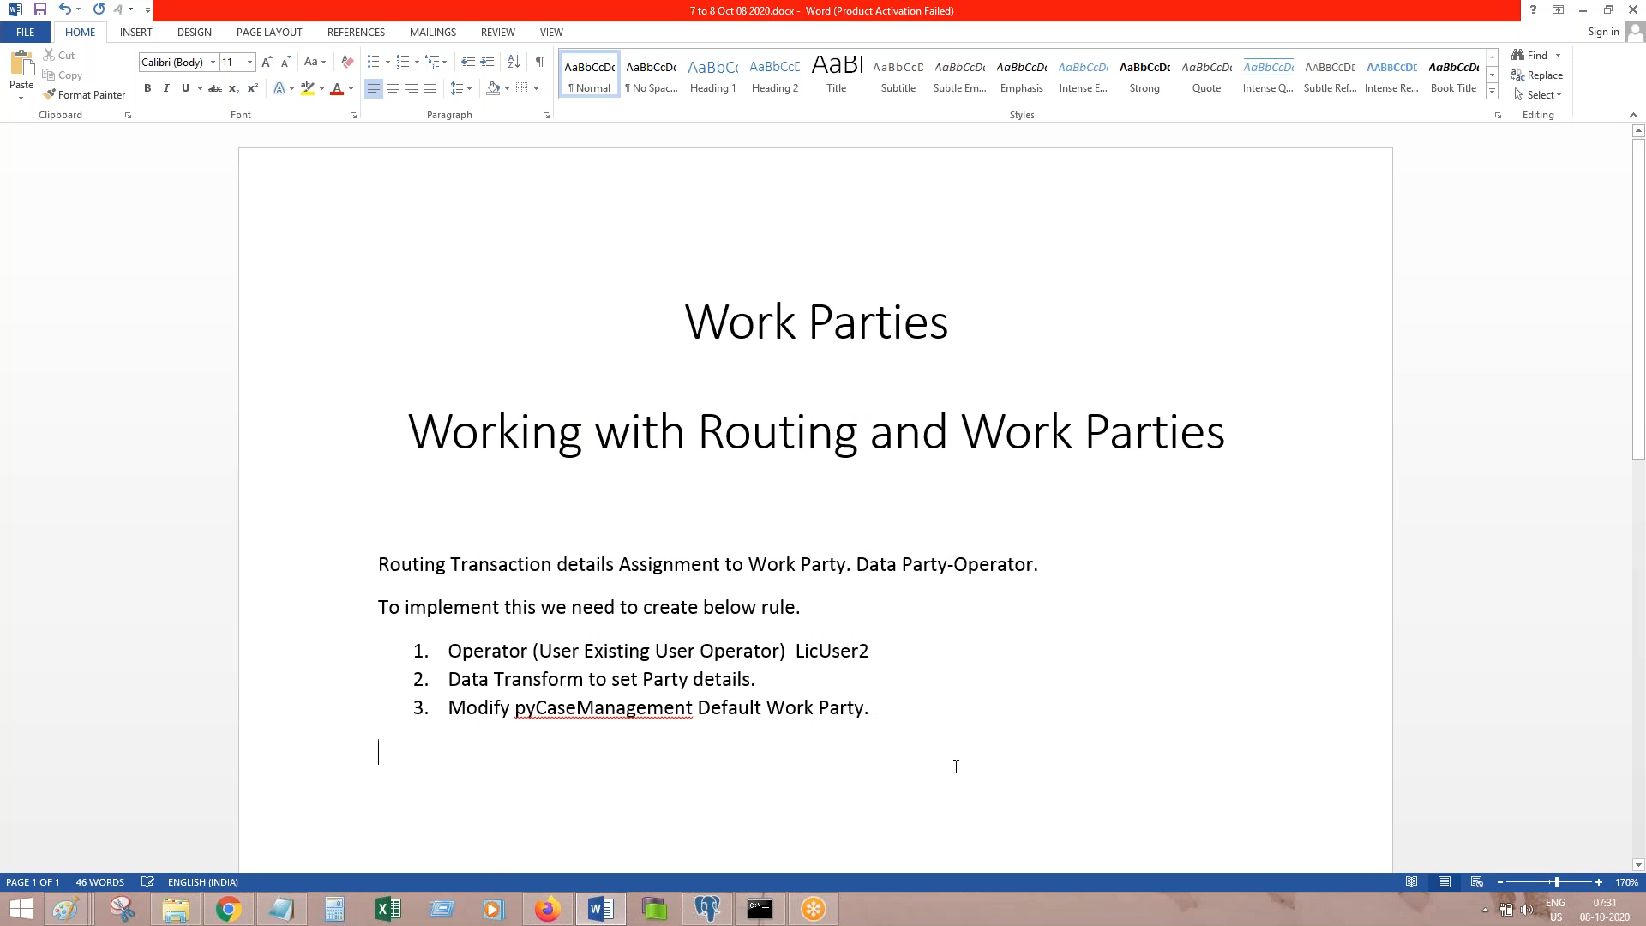
key("Return")
type("Open")
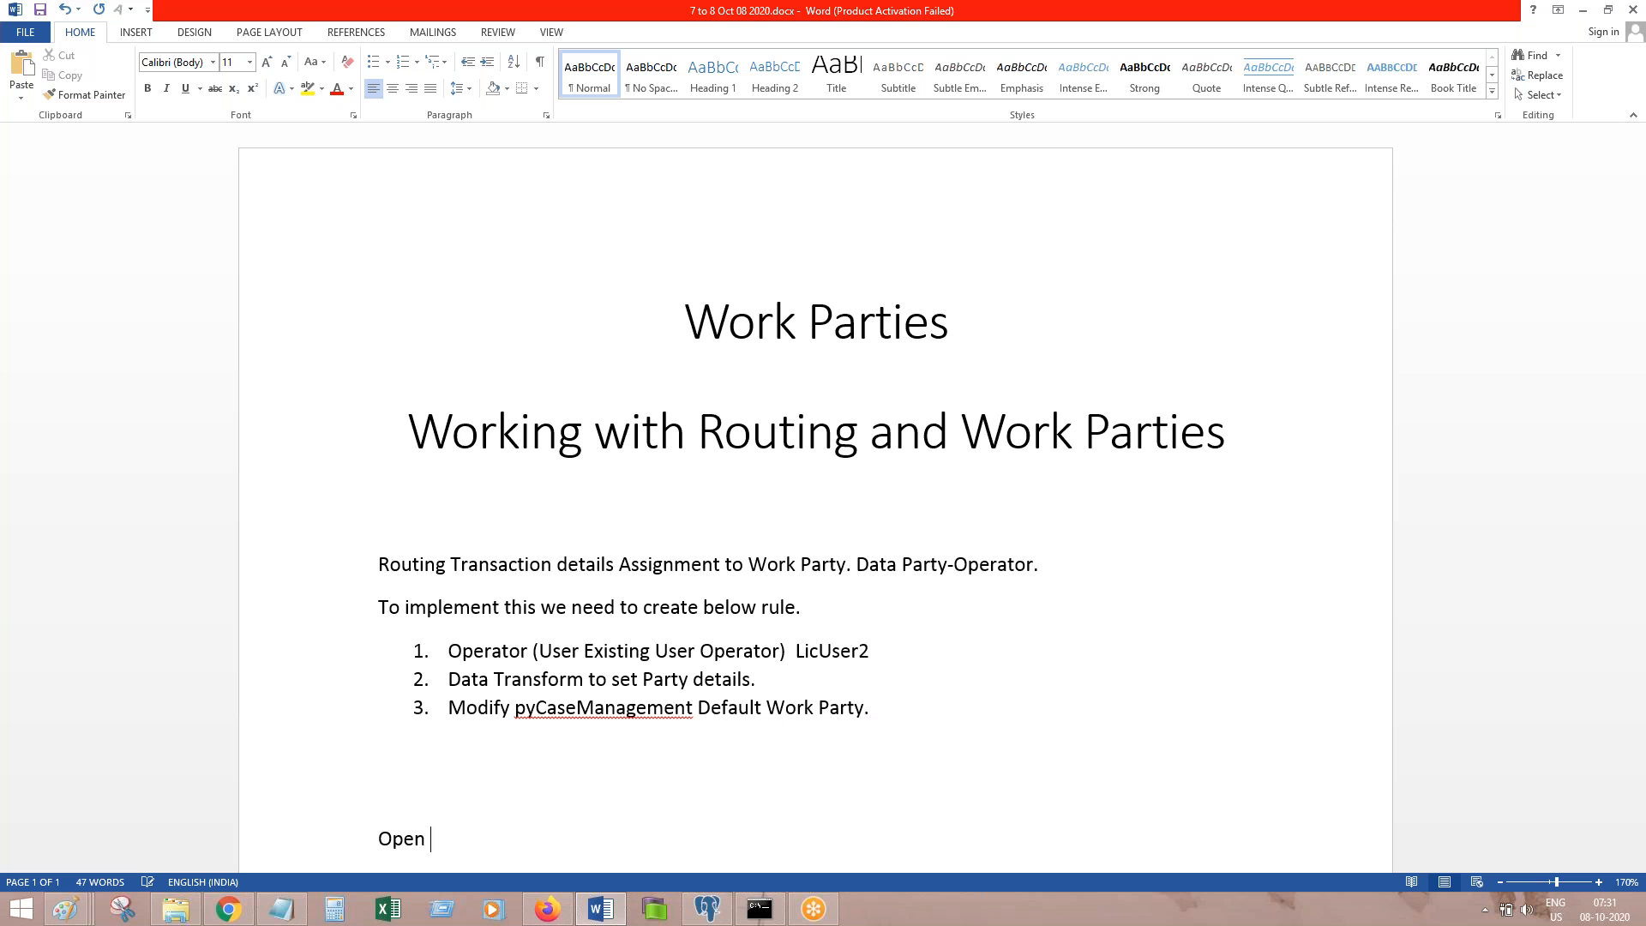
type(" Workparty and cust")
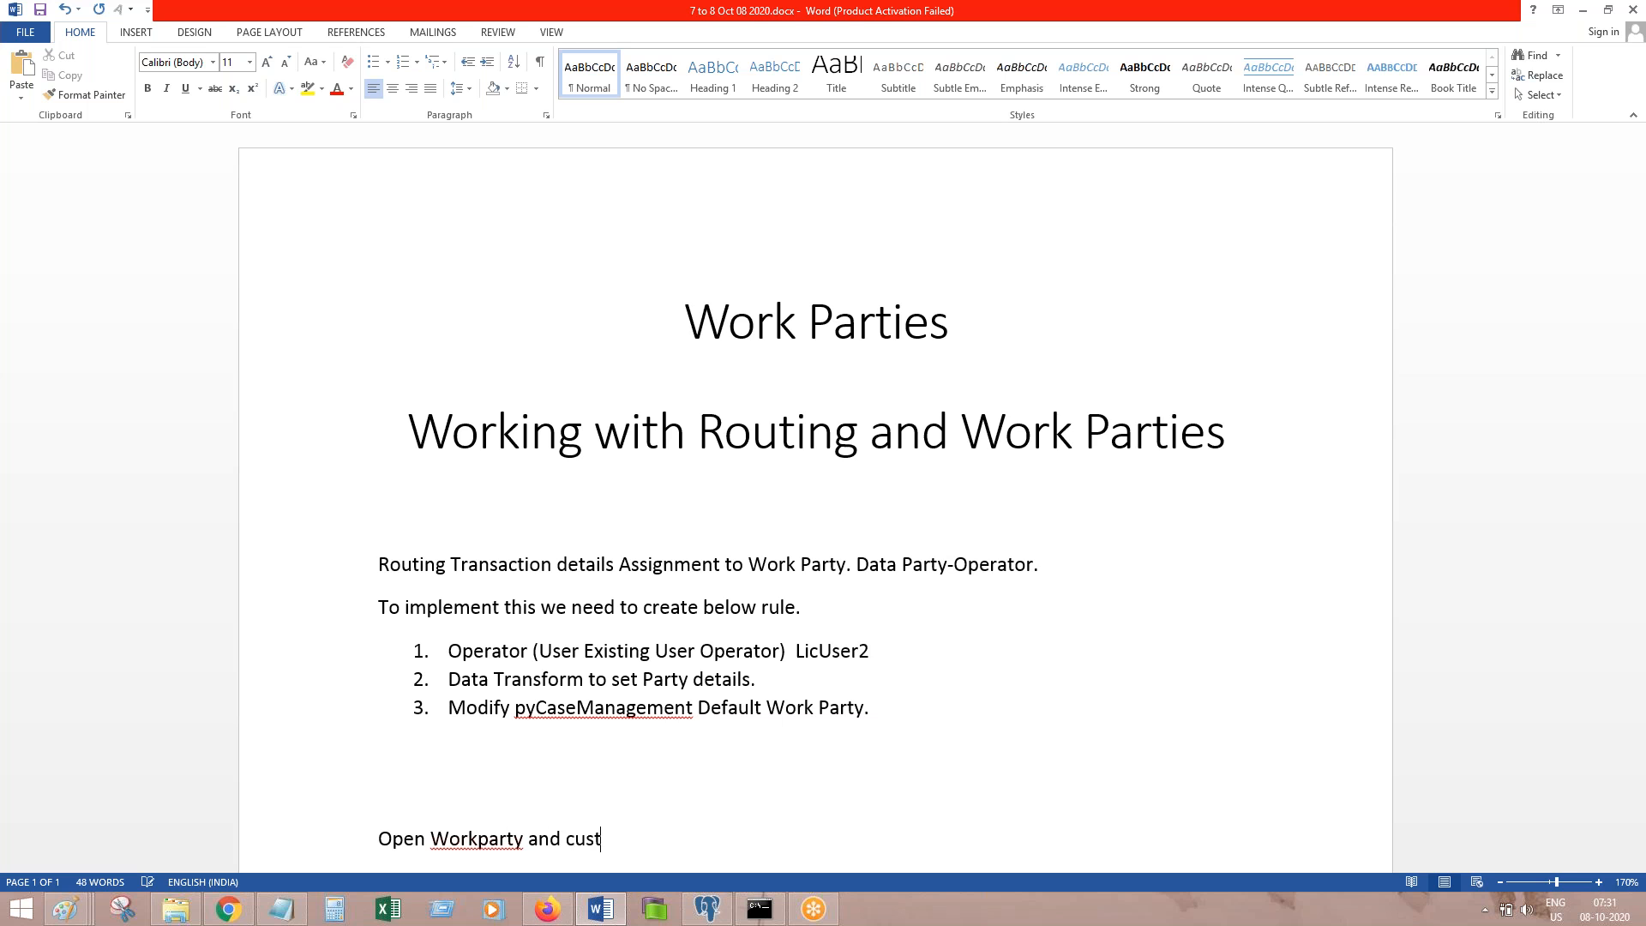
type("omize.")
key("Return")
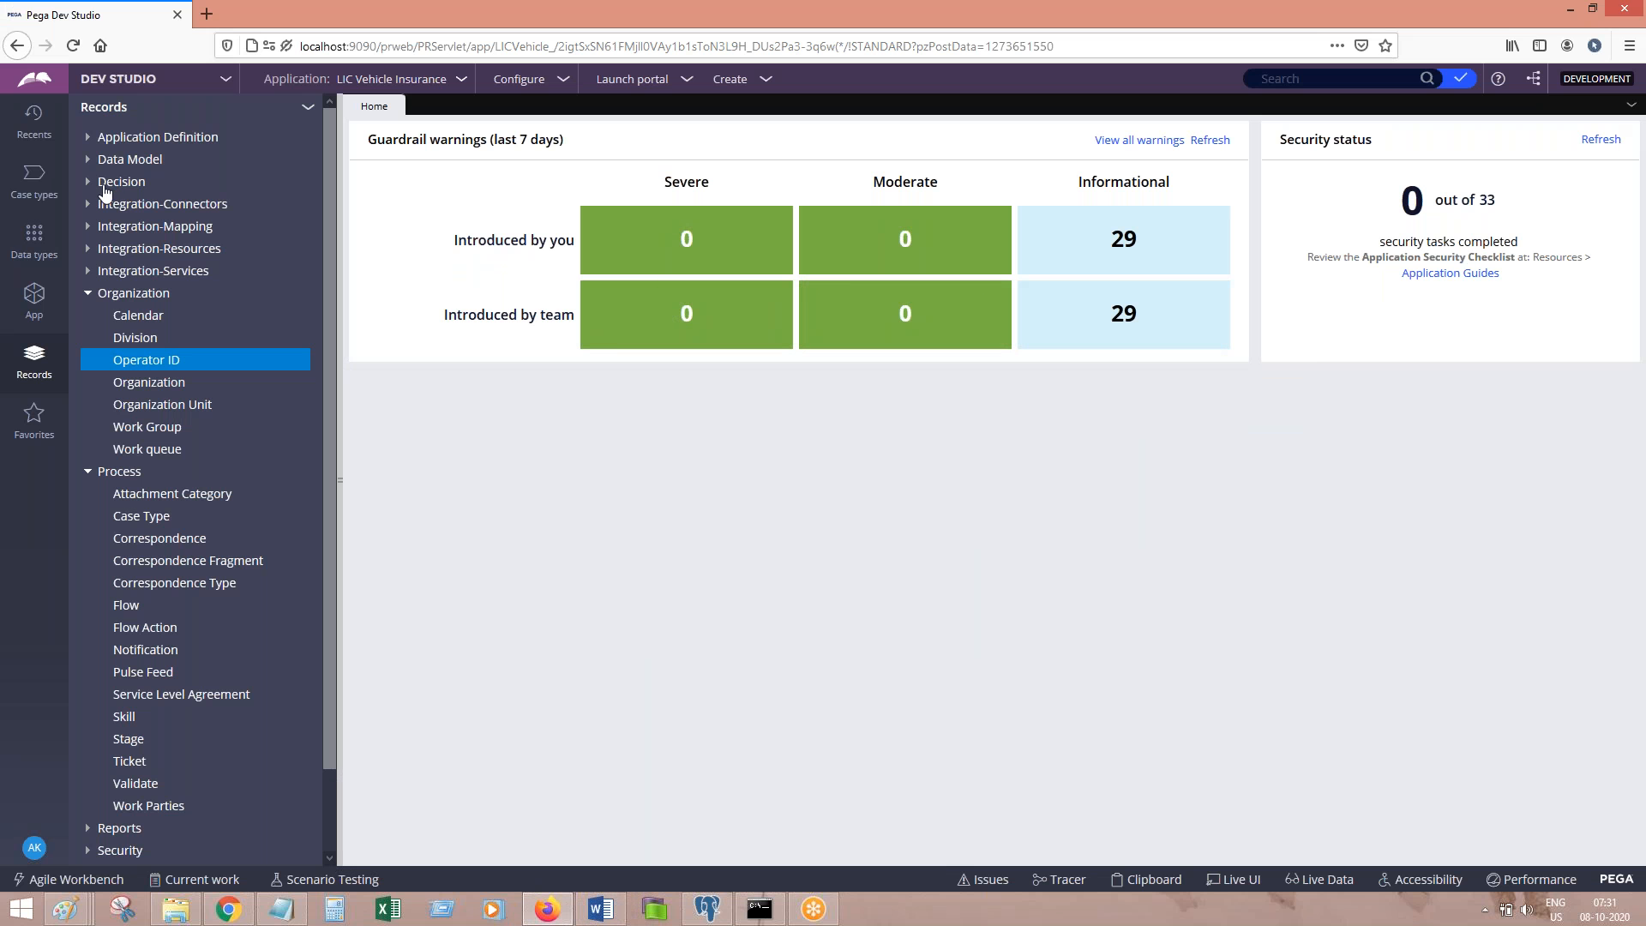
Step: Open the VehicleInsurance case type and its pyDefault case type rule via Actions > Open
left_click(35, 180)
left_click(134, 211)
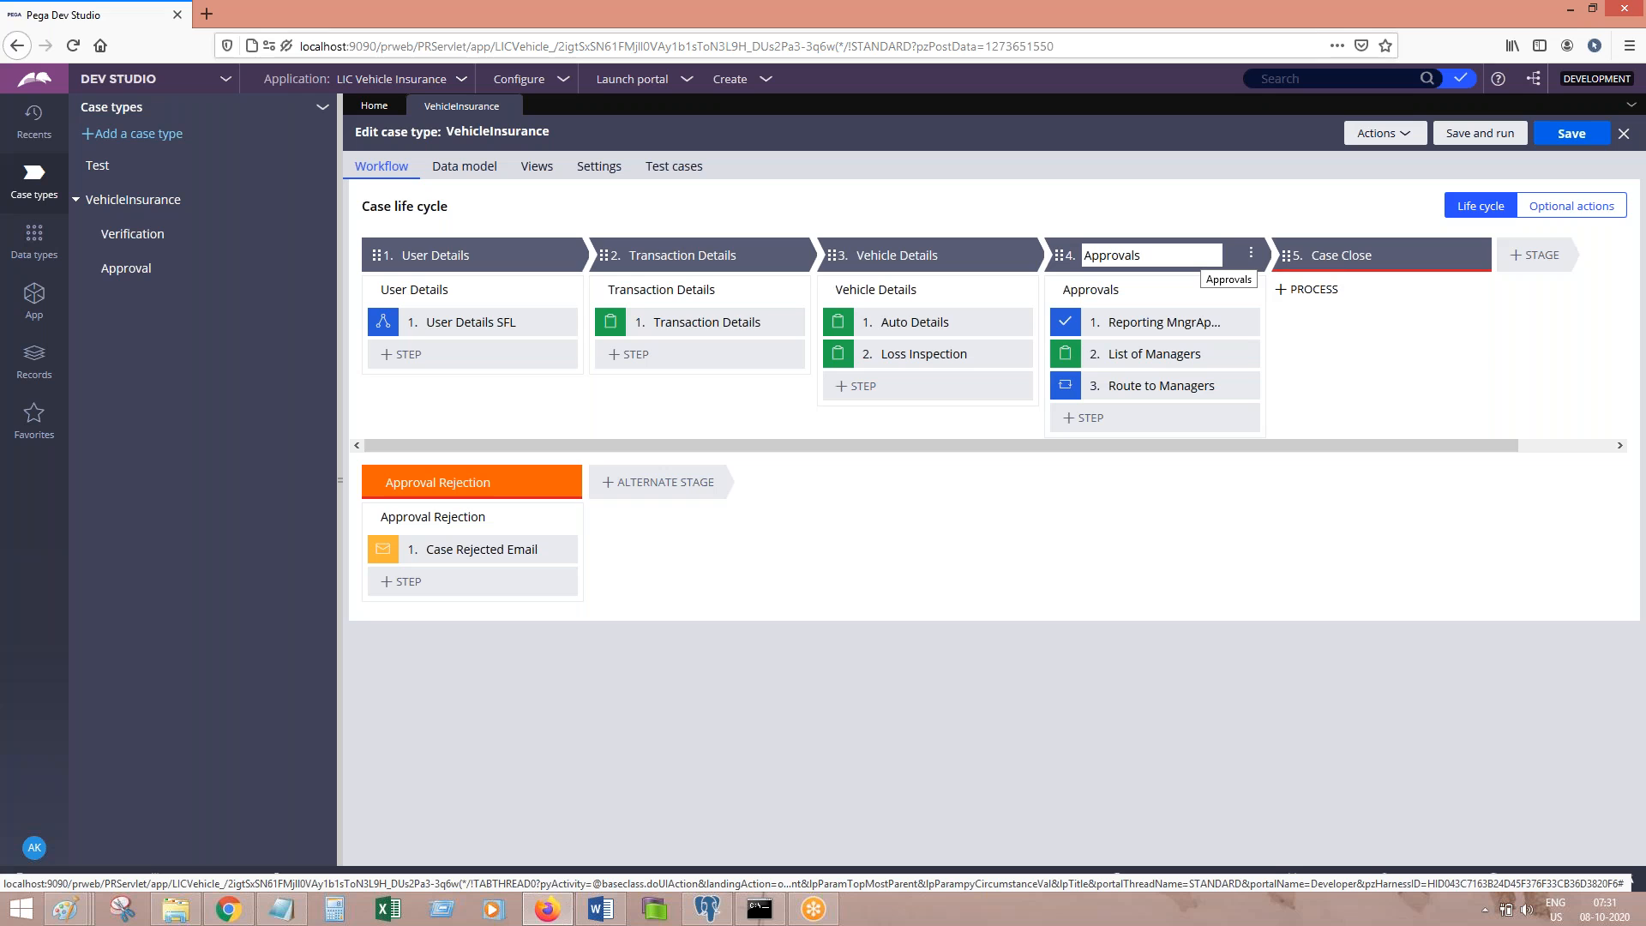
left_click(1057, 209)
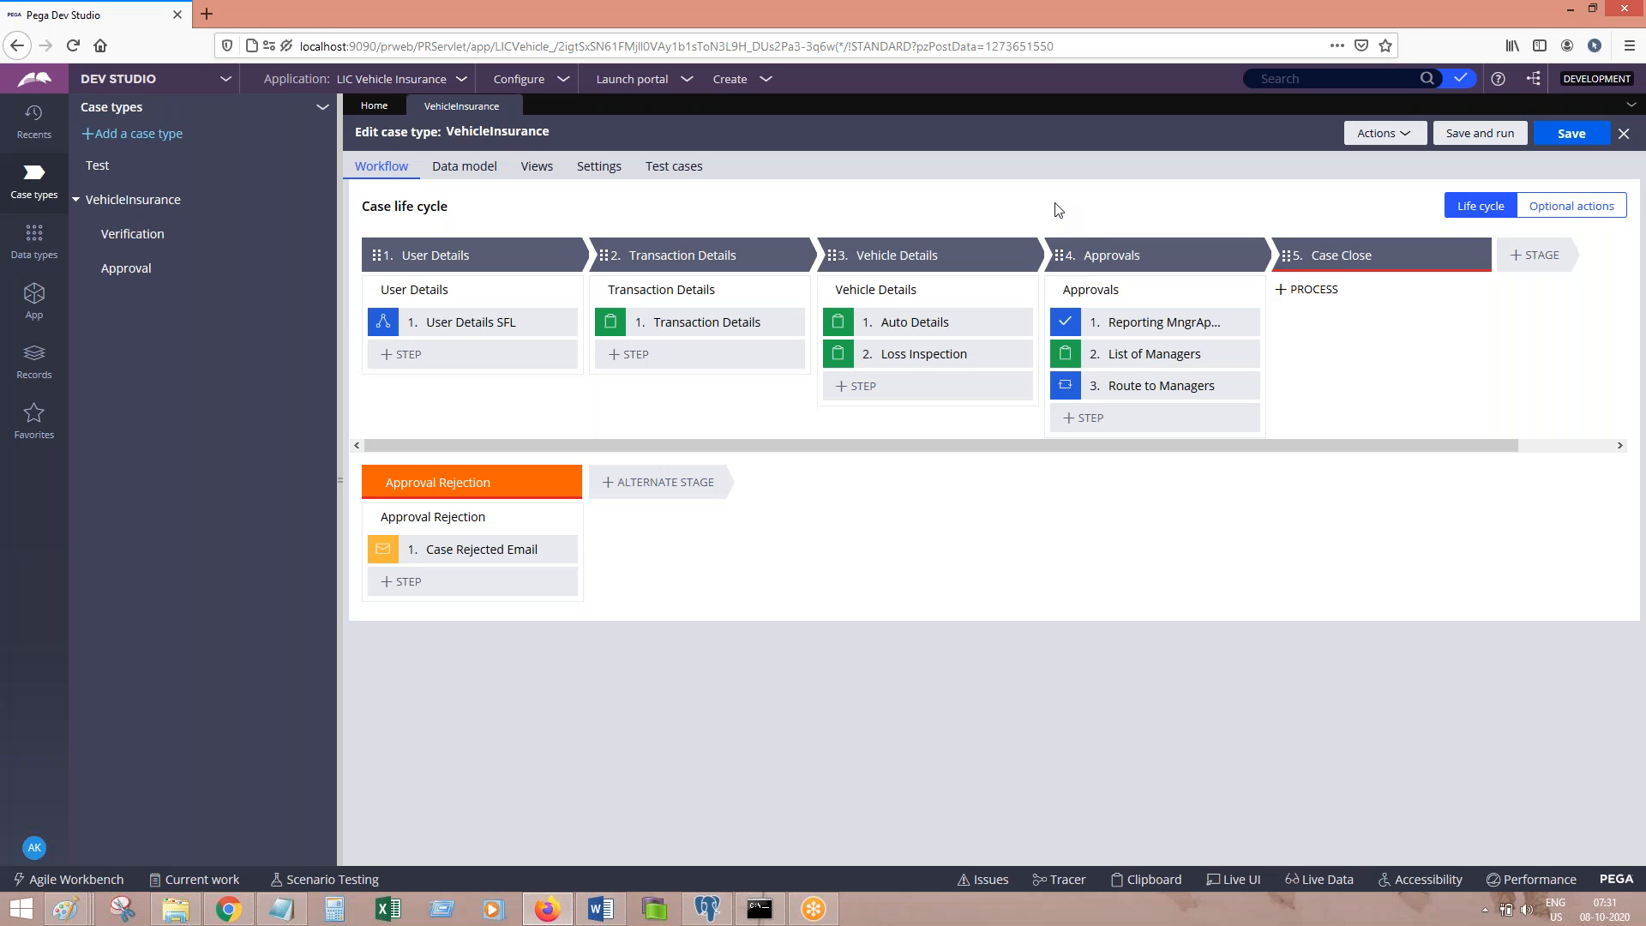
left_click(1403, 137)
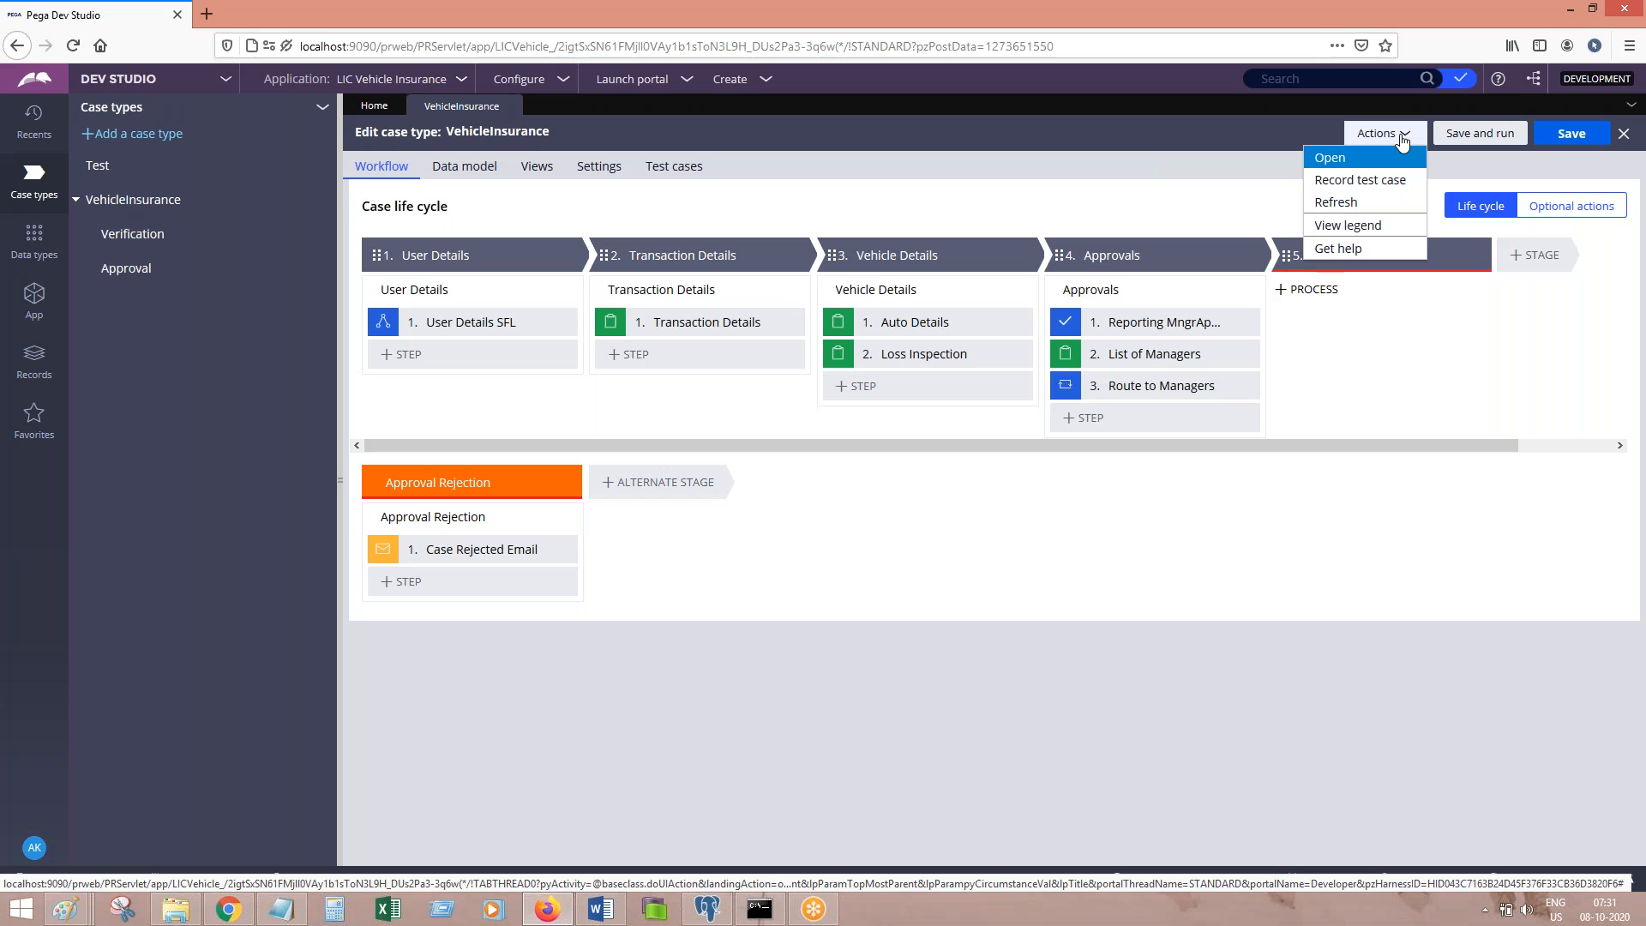
left_click(1330, 161)
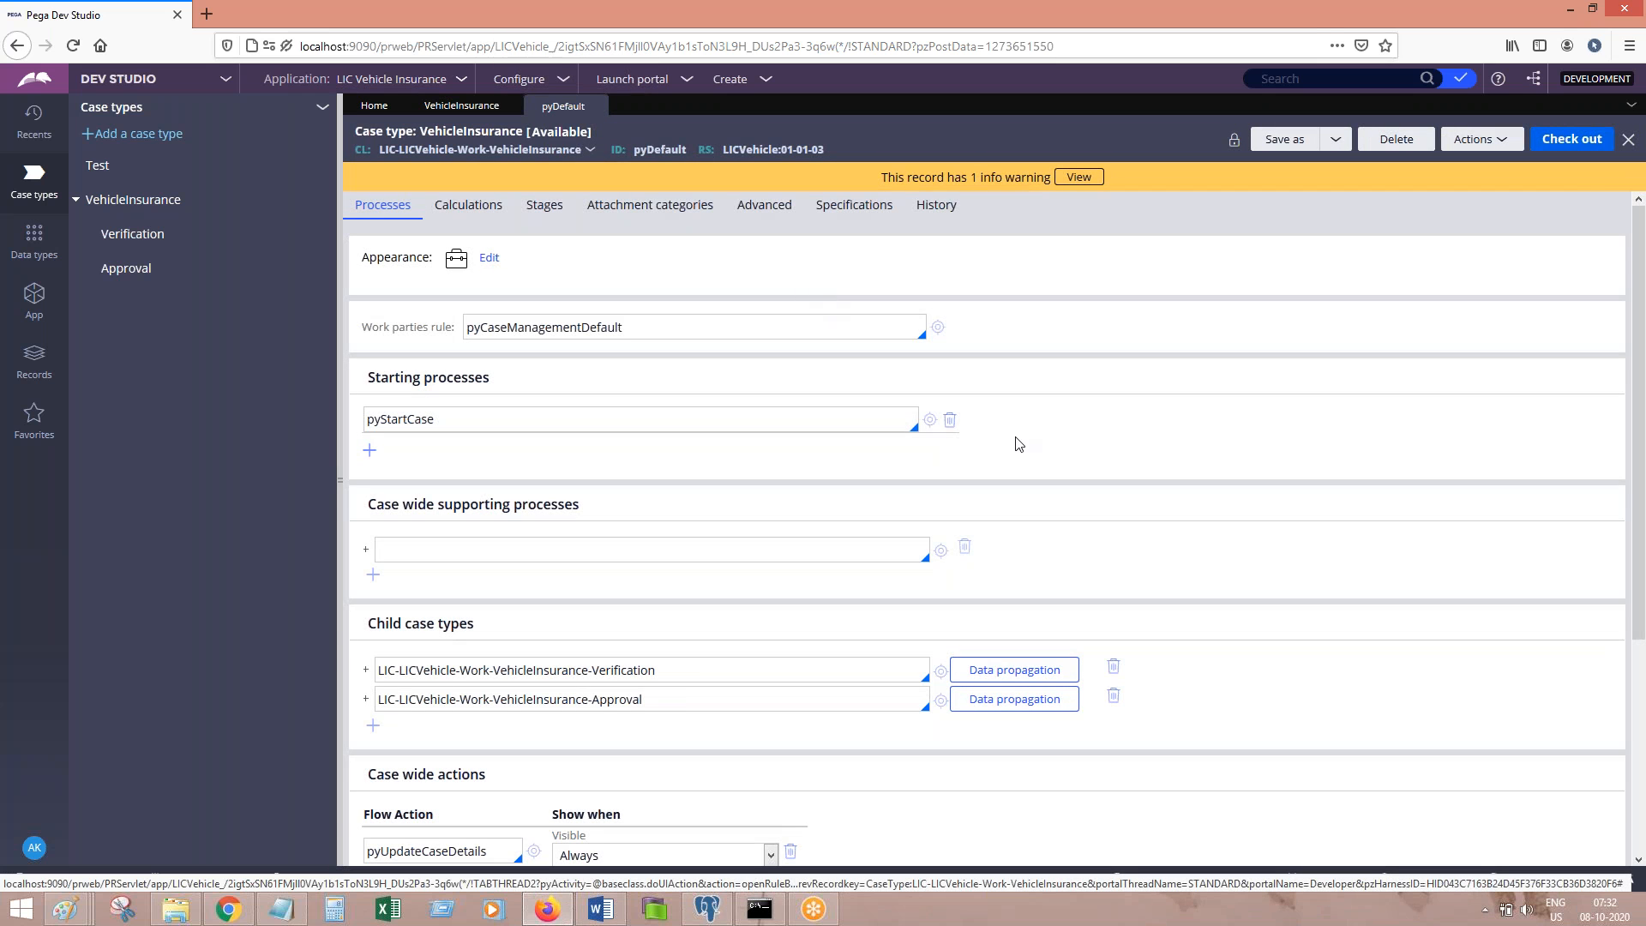
Step: Paste the VehicleInsurance pyDefault screenshot into the Word notes
left_click(603, 910)
key("Return")
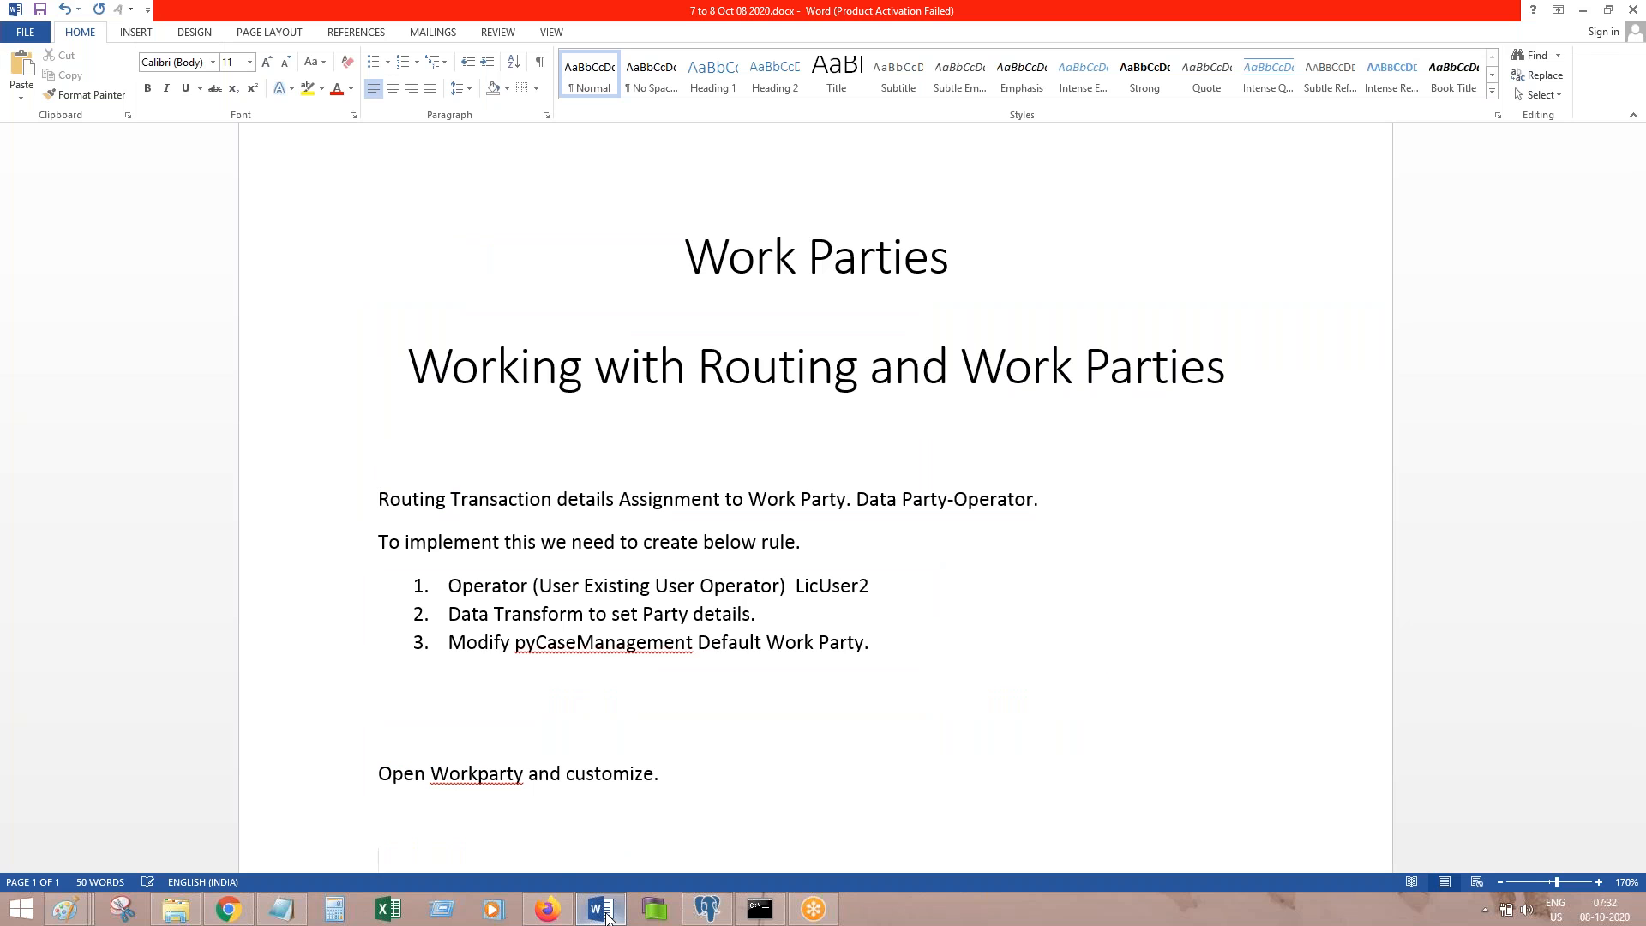
key("ctrl+v")
key("alt+Tab")
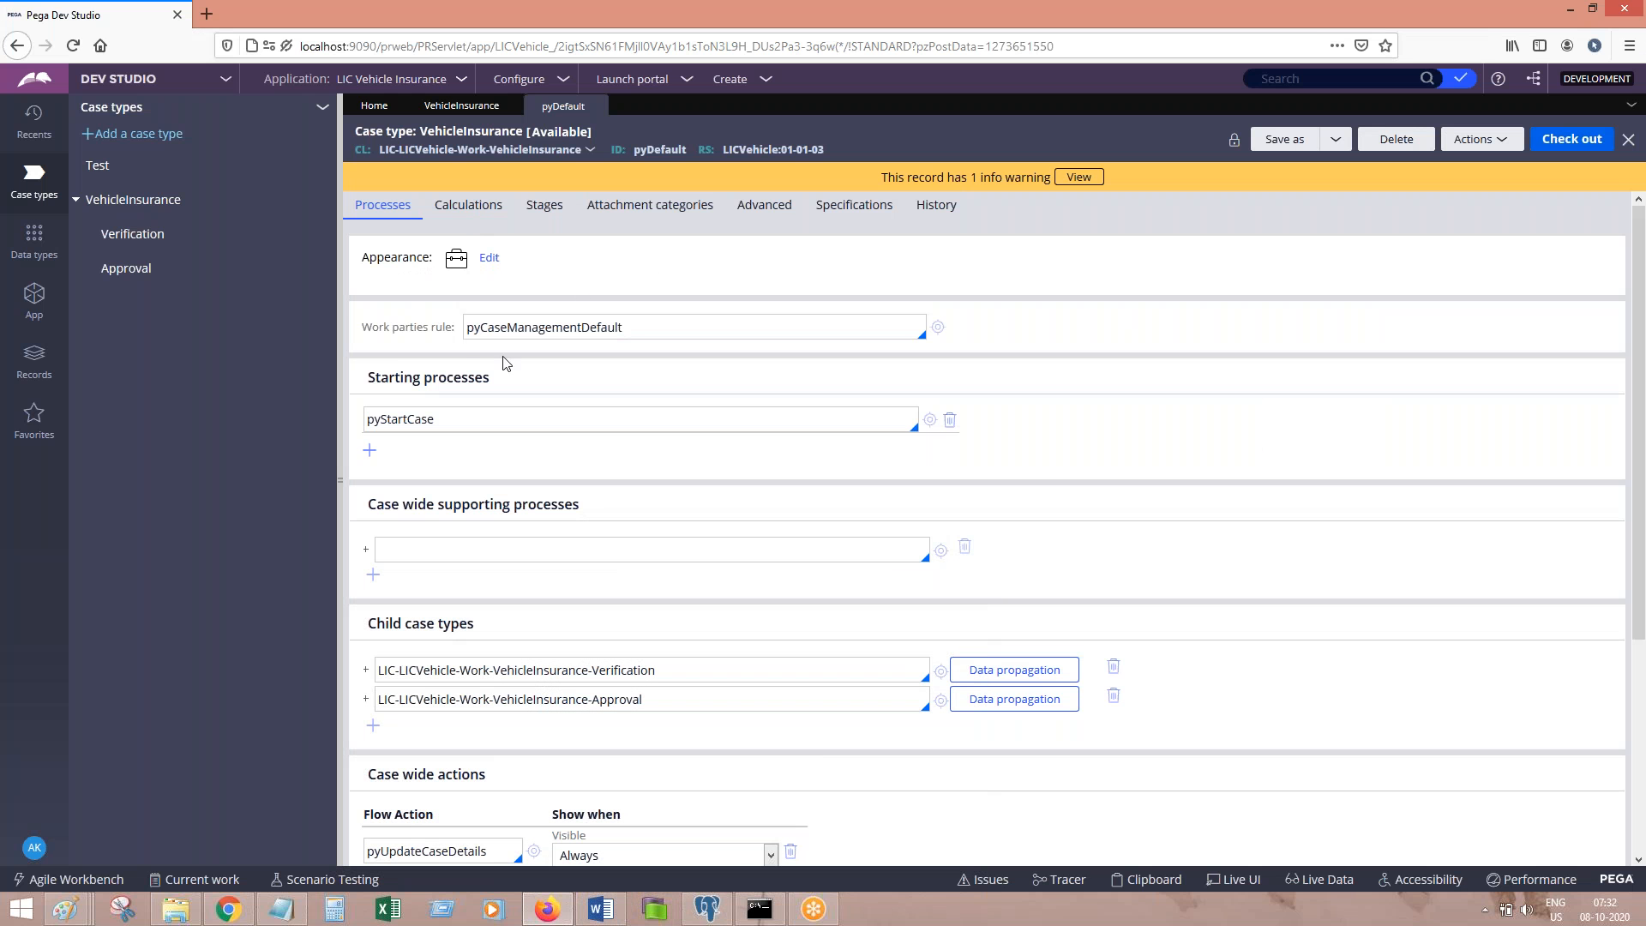
Step: Check pyStartCase's process settings and locate the pyCaseManagementDefault work parties rule value
left_click_drag(362, 329, 457, 337)
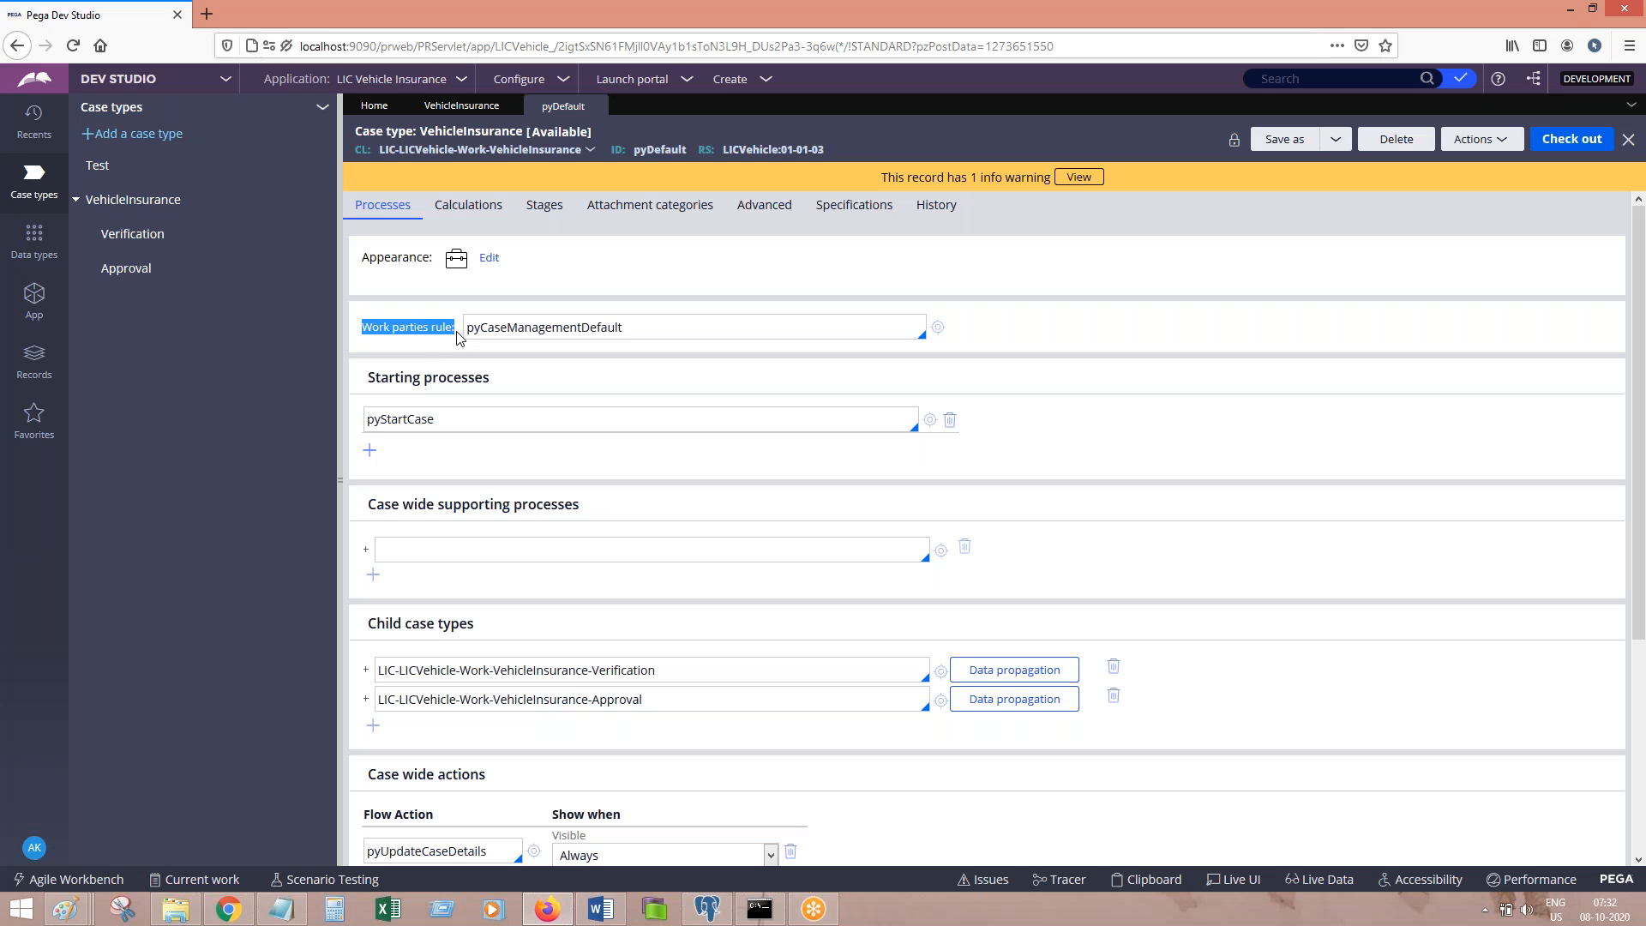
left_click(930, 420)
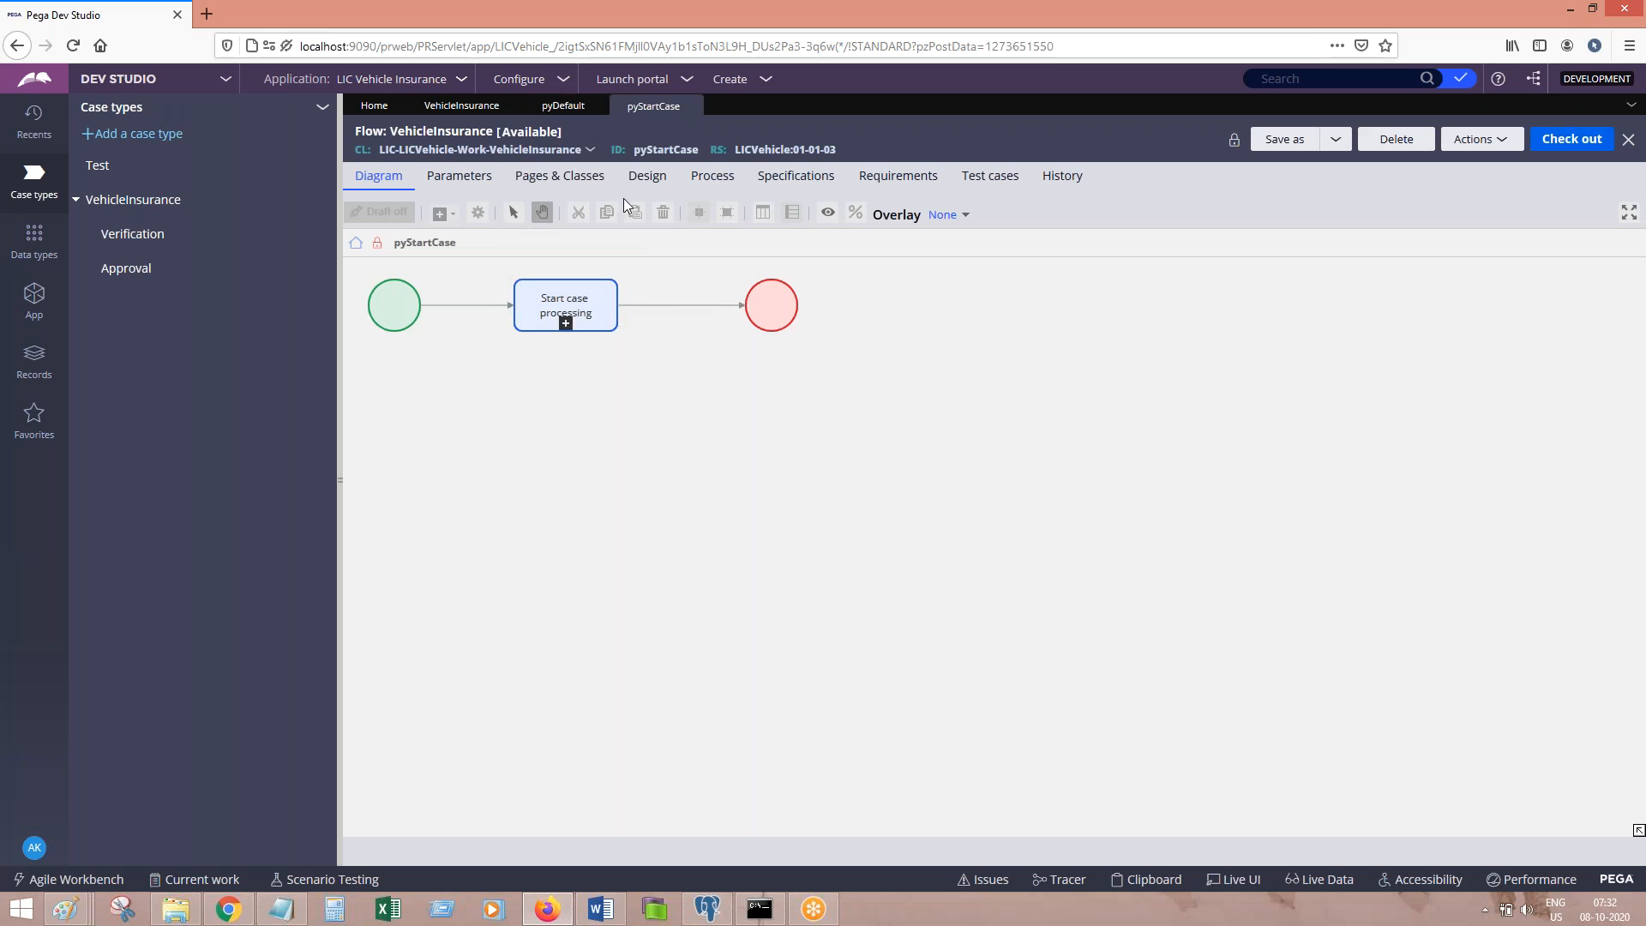
left_click(696, 179)
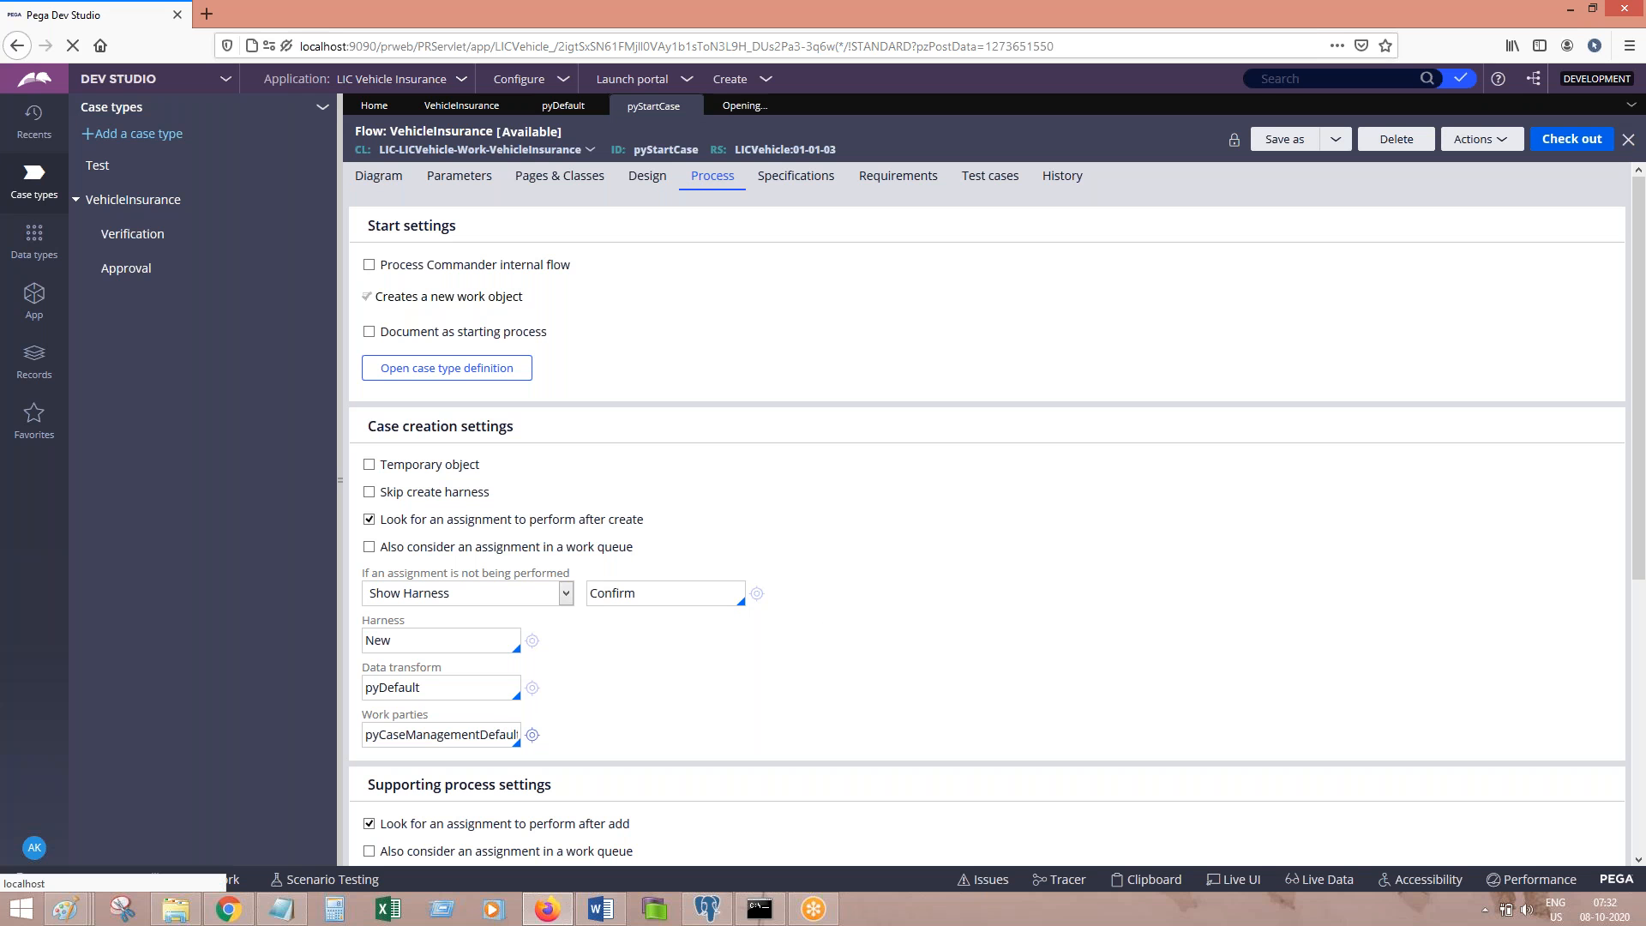
left_click(533, 735)
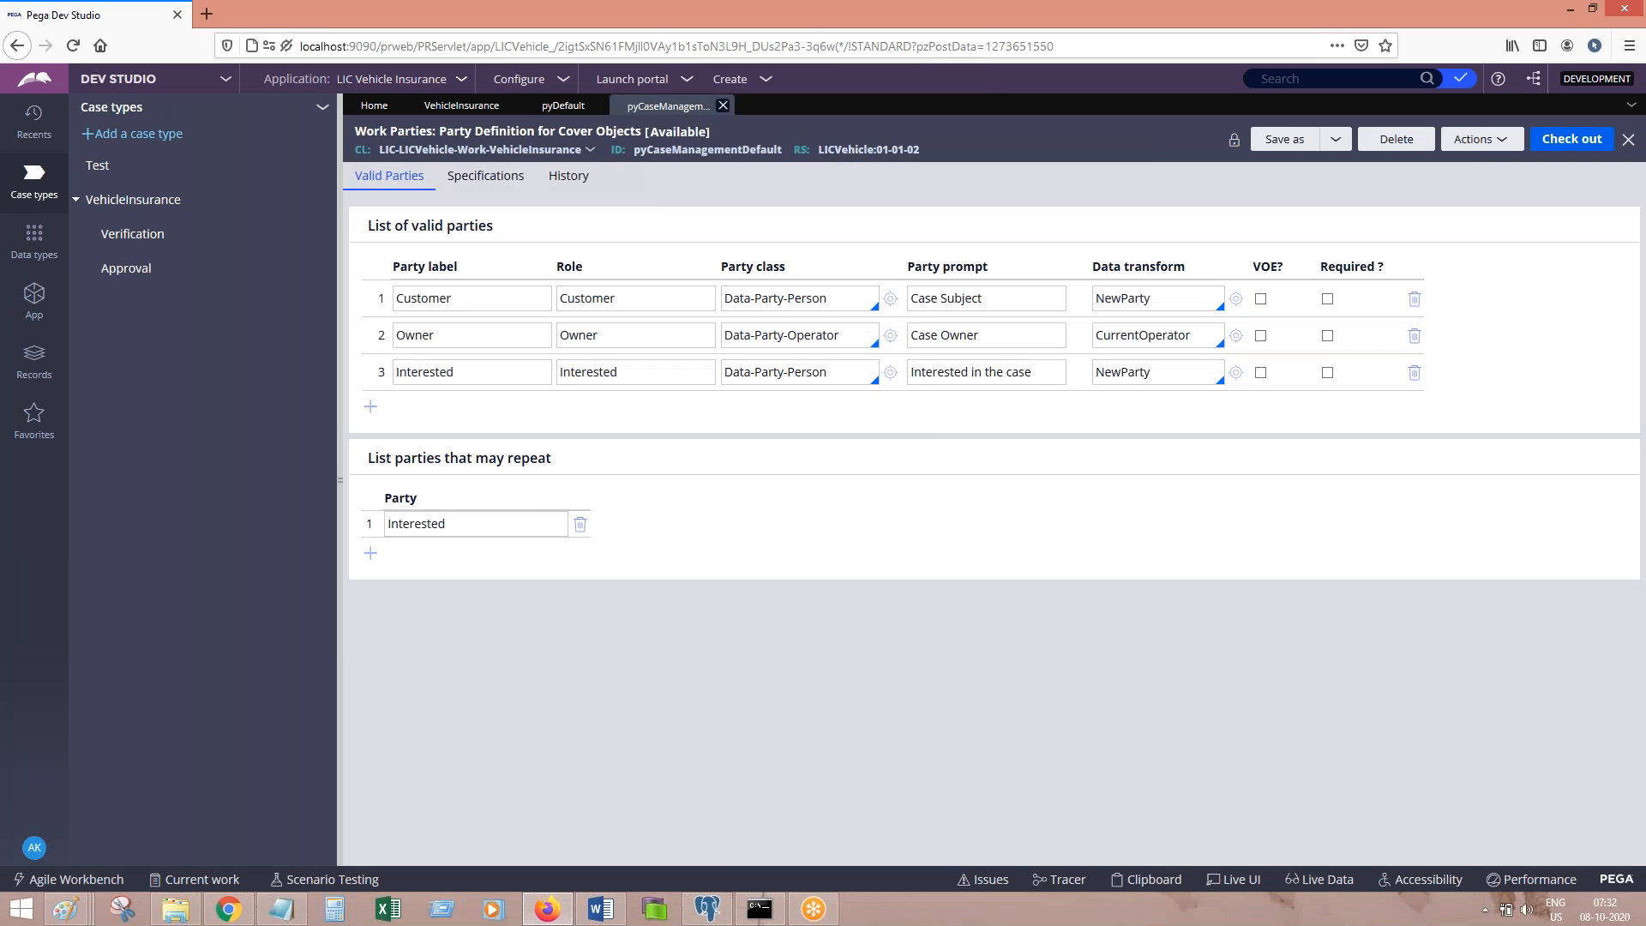
left_click(564, 106)
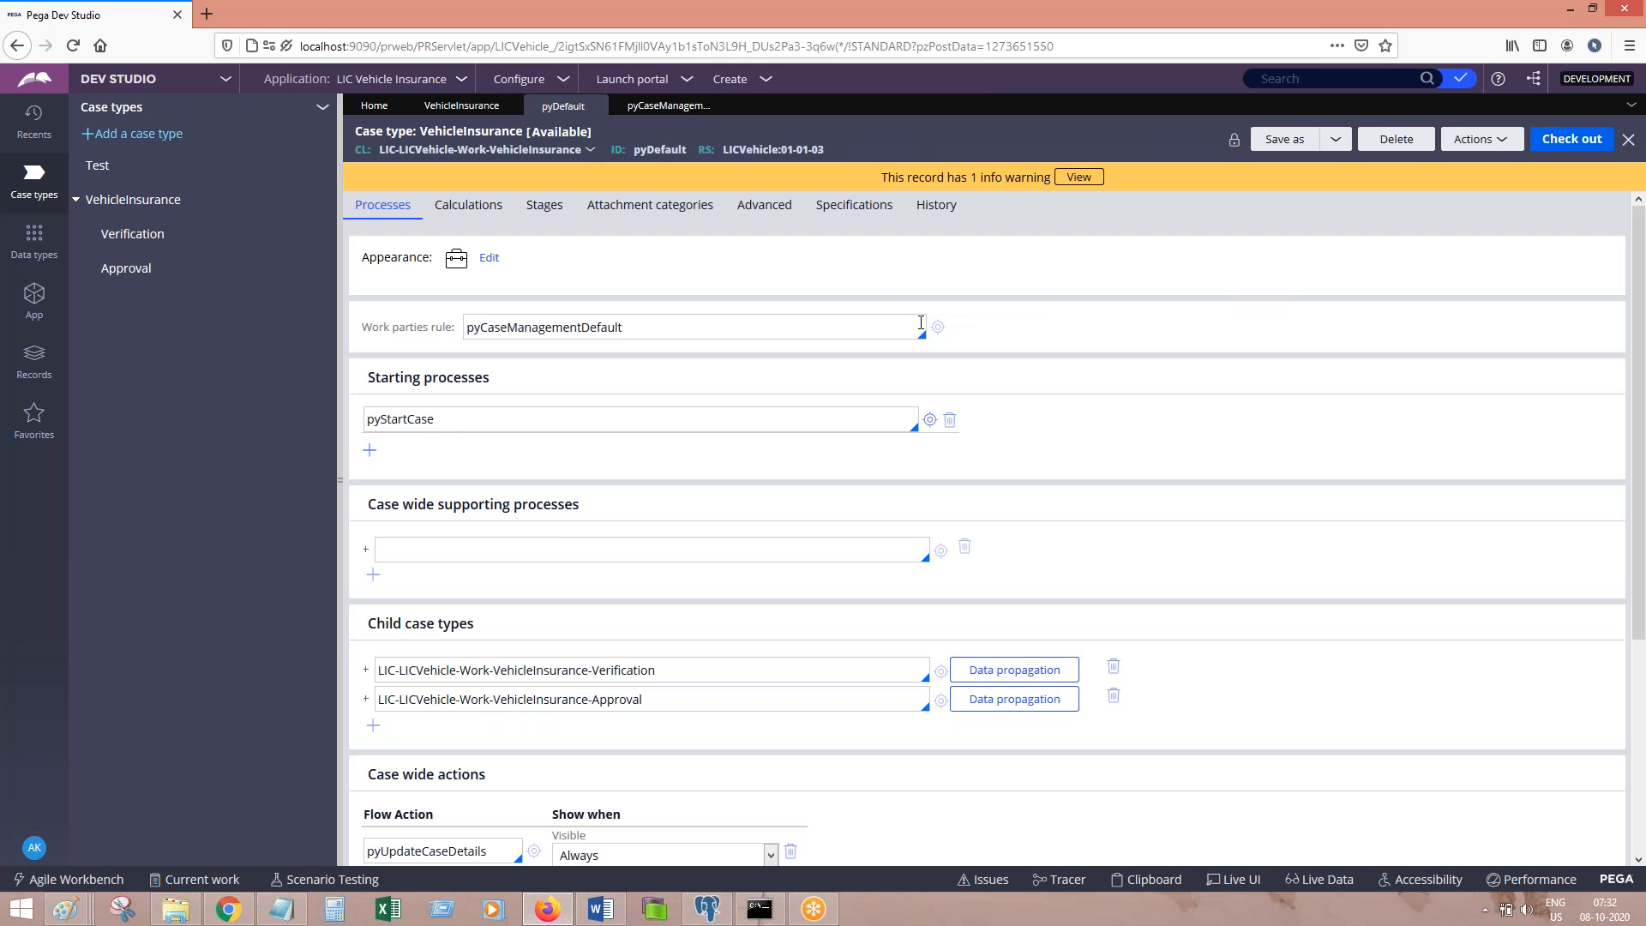
left_click(938, 326)
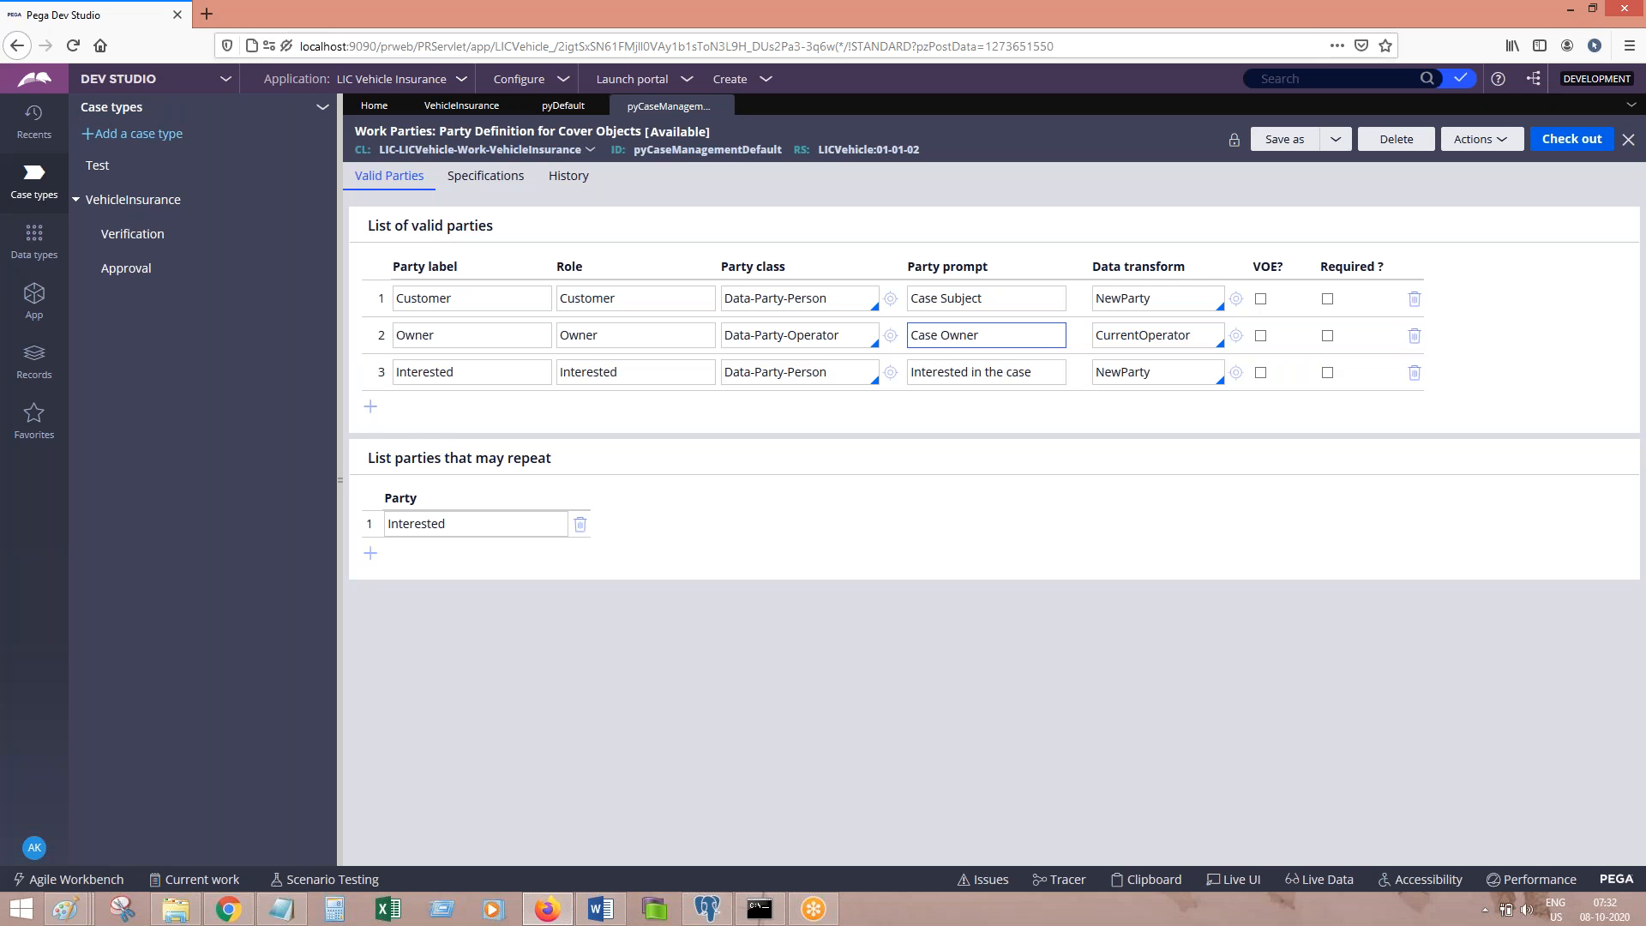
left_click(552, 108)
left_click(676, 326)
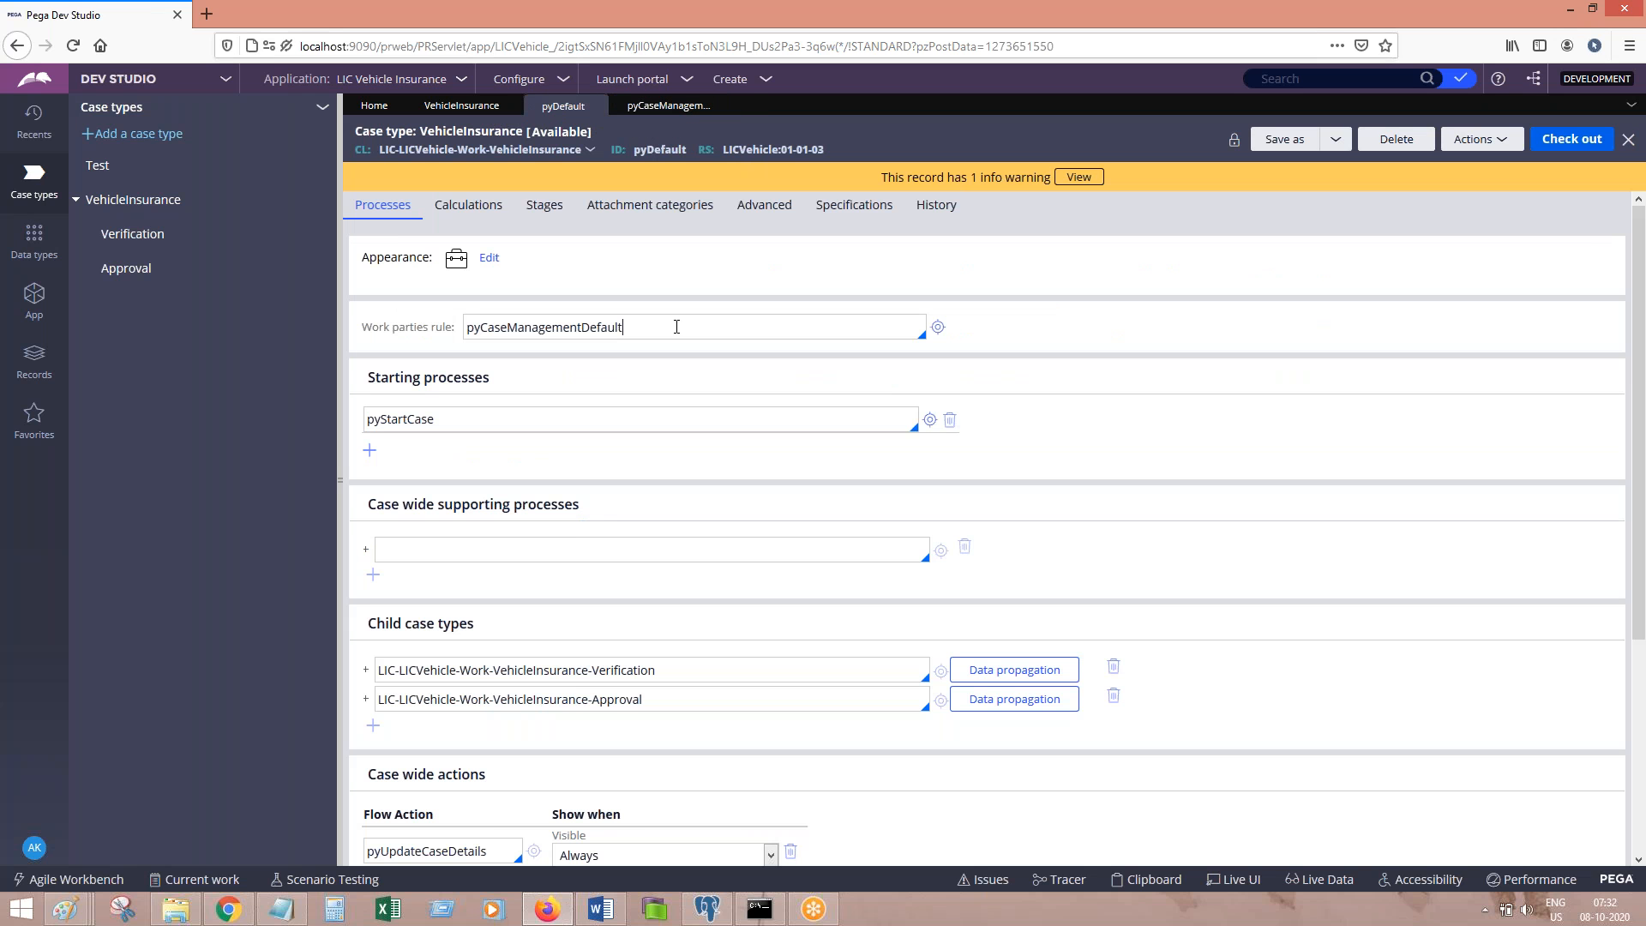
key("ctrl+a")
type("x")
key("ctrl+z")
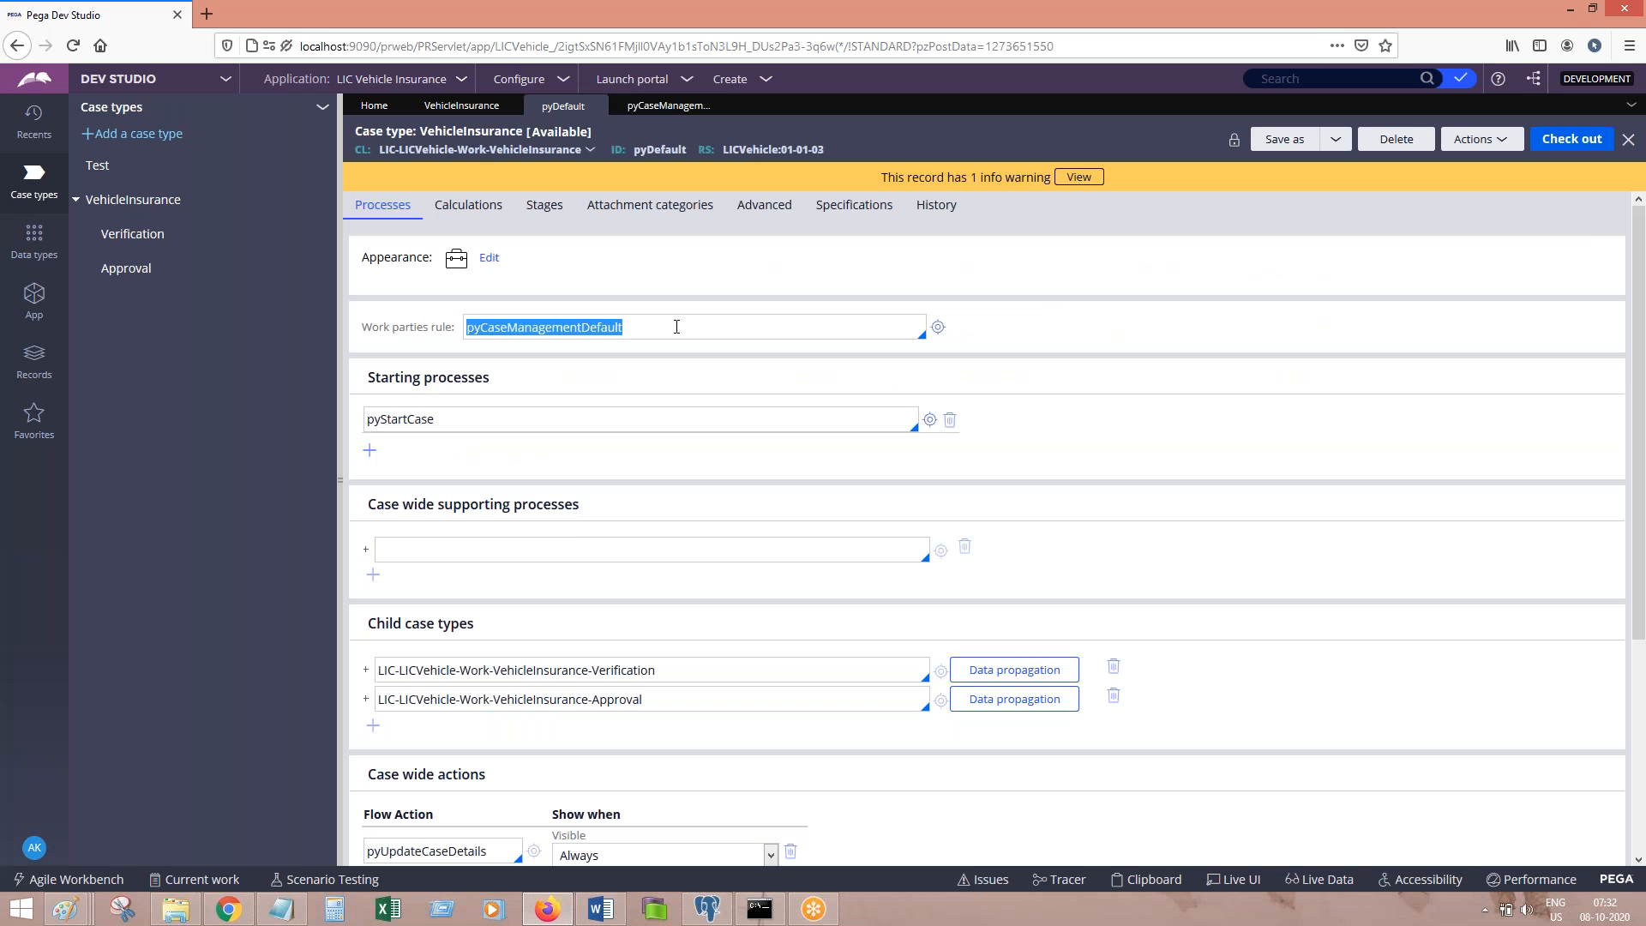
left_click(601, 910)
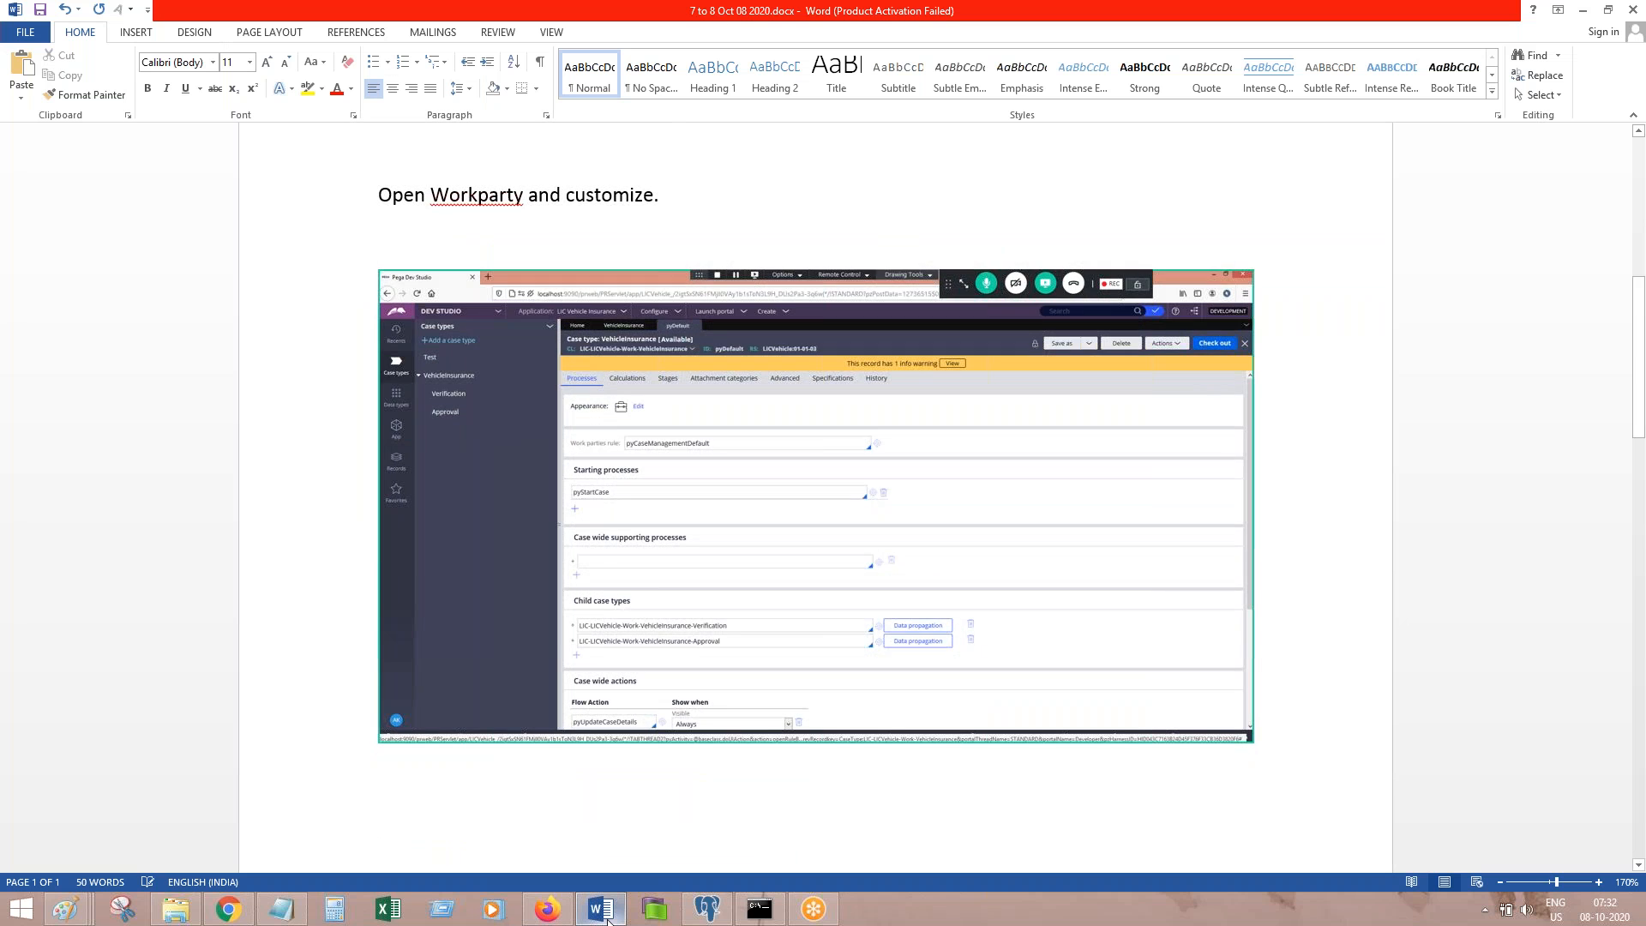
Step: Paste the rule-field screenshot captioned 'Click on edit icon to open above work party'
key("ctrl+v")
key("Return")
type("Click on edit ")
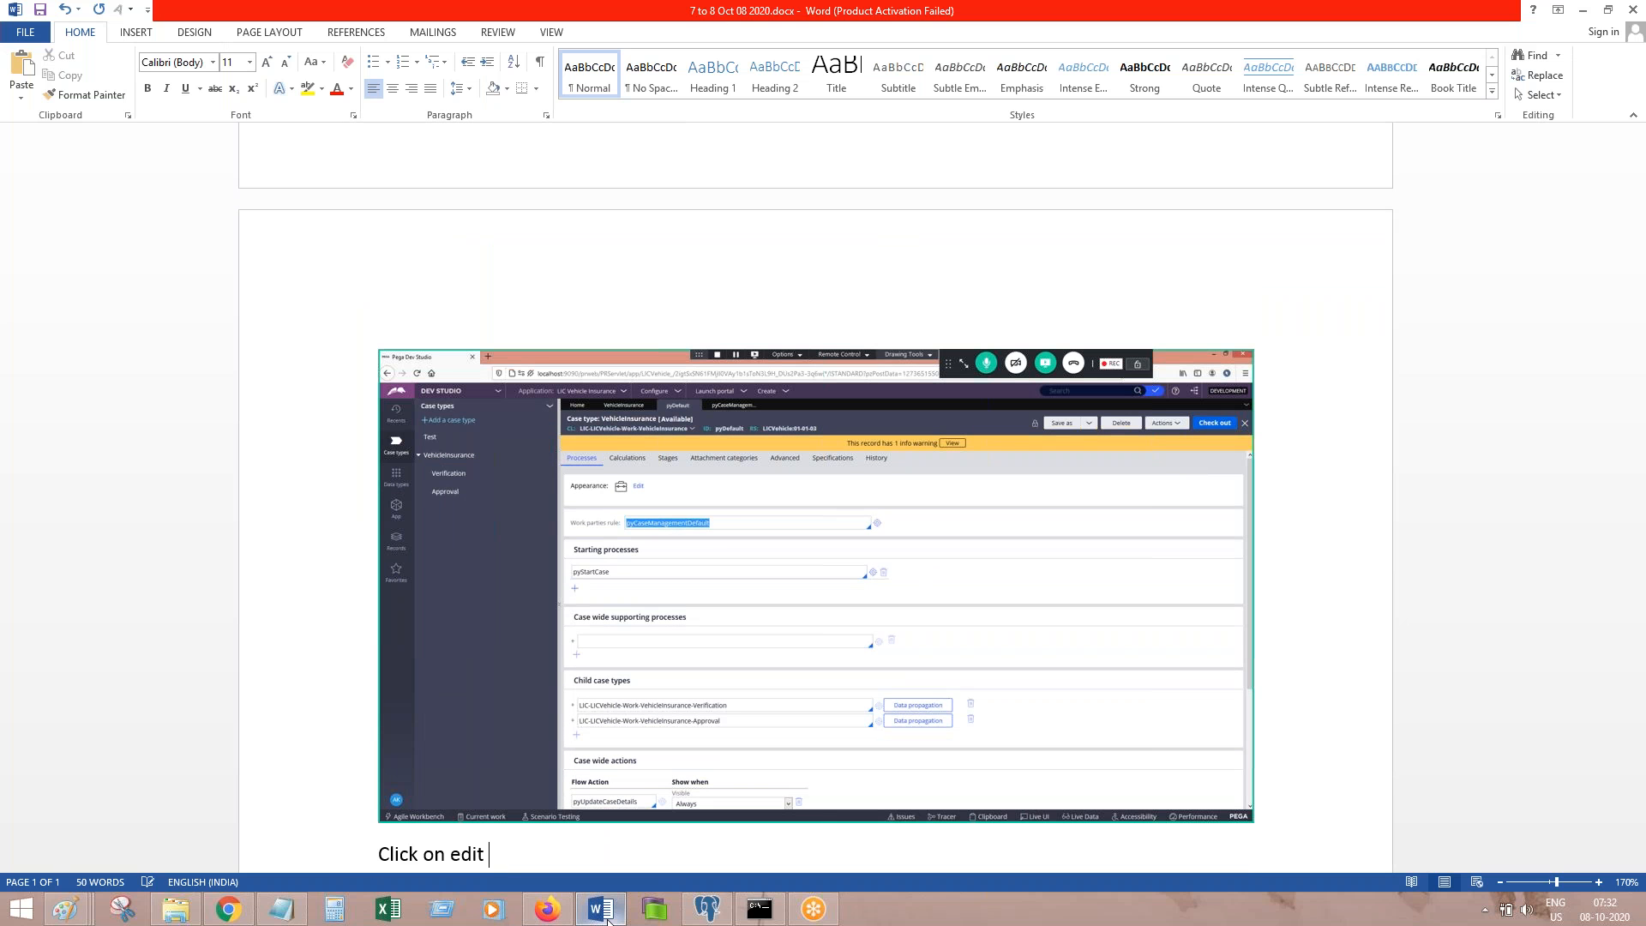
type("icon to open above work party")
key("Return")
key("ctrl+d")
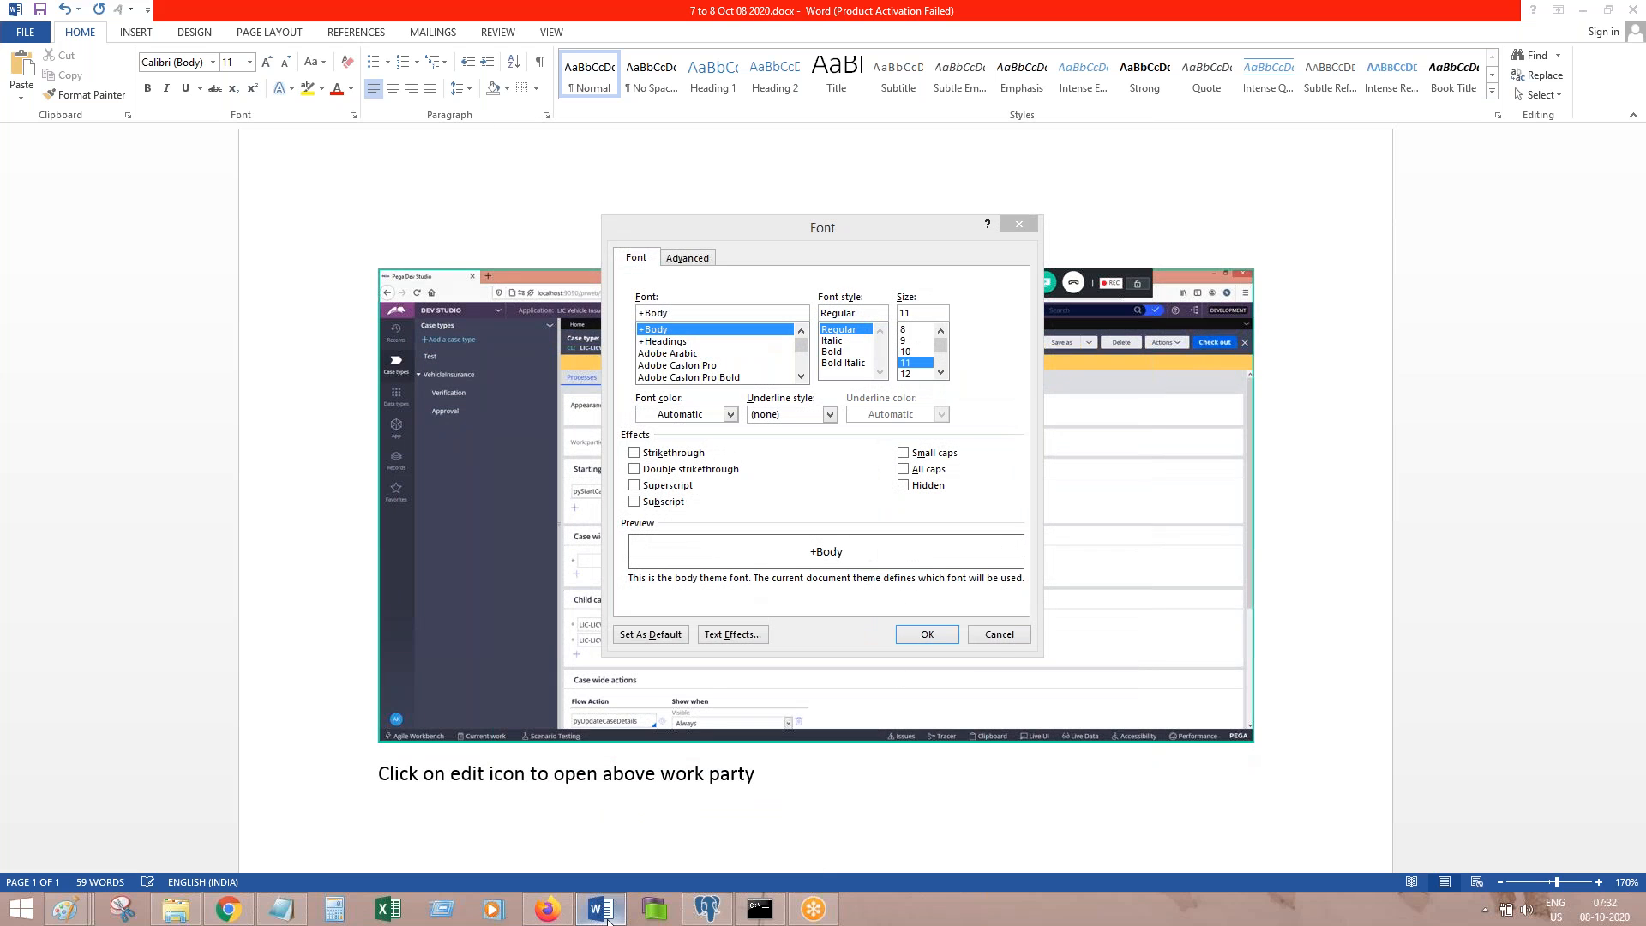
left_click(1000, 634)
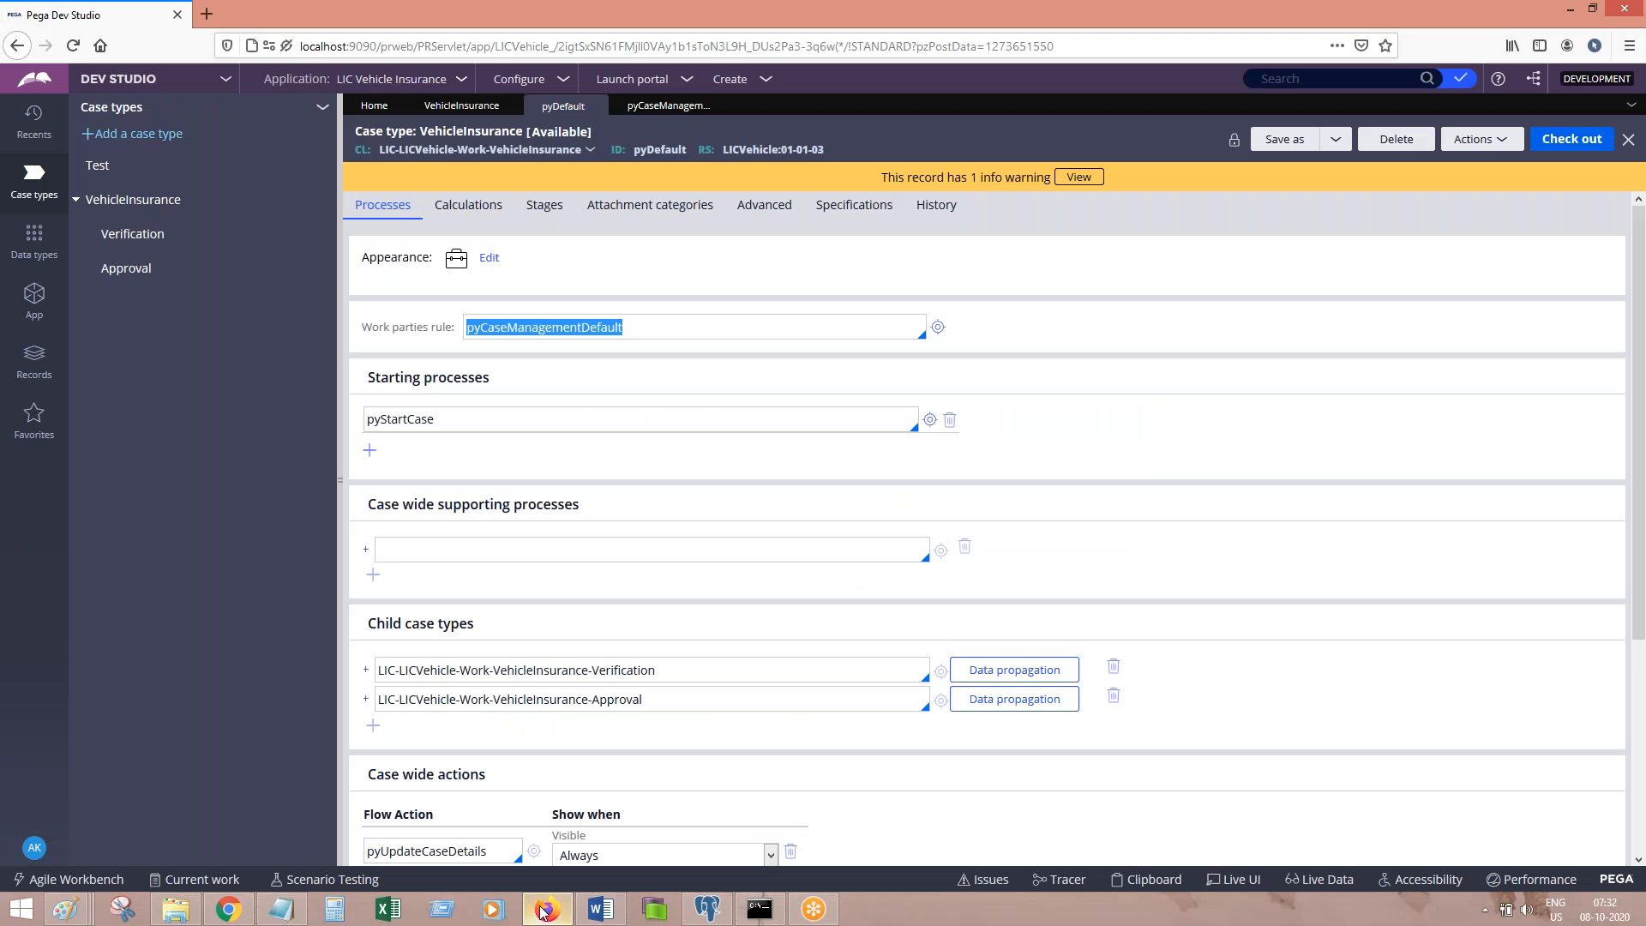
Step: Paste a screenshot of the opened pyCaseManagementDefault rule, followed by 'Save as to modify'
left_click(546, 909)
left_click(938, 330)
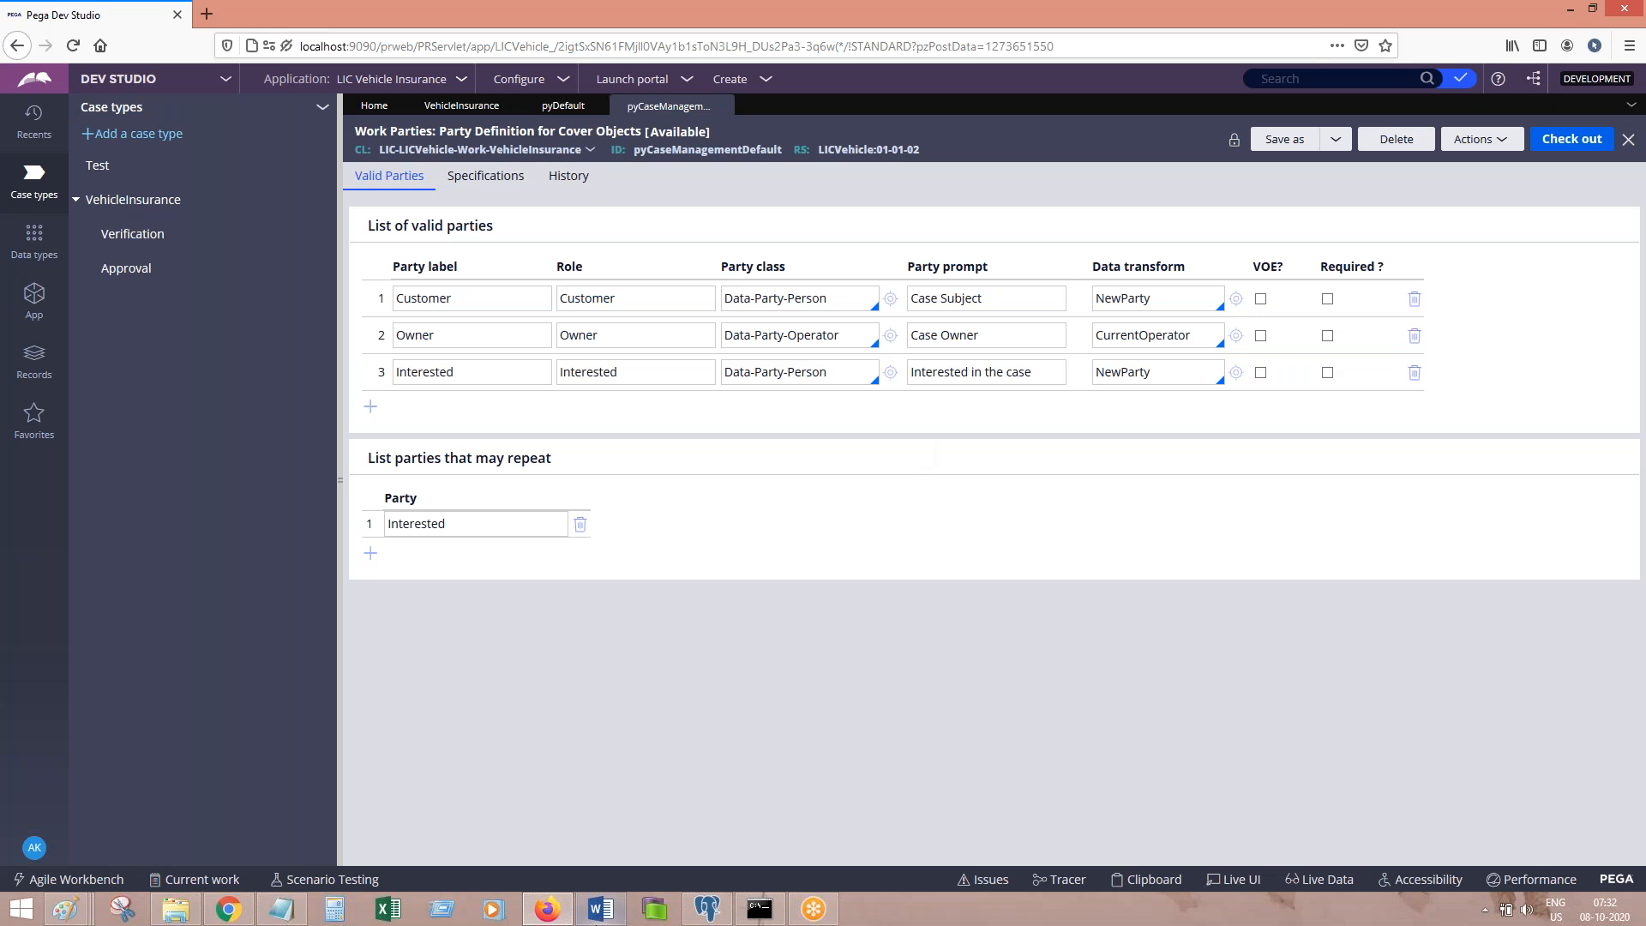
left_click(600, 911)
key("ctrl+v")
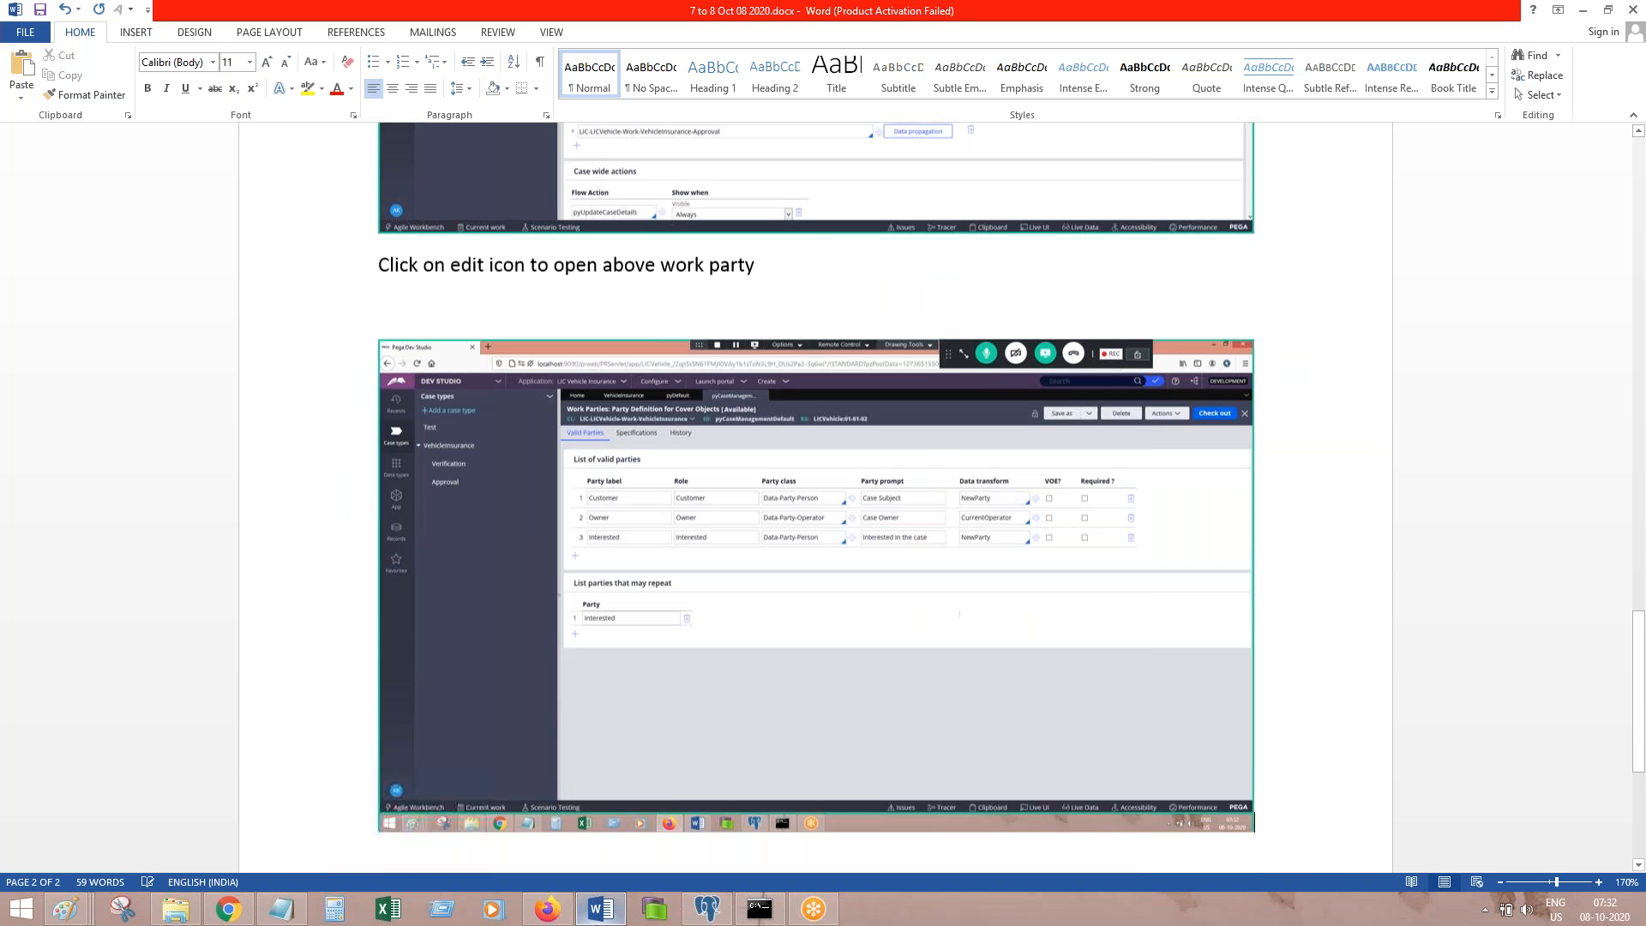
key("Return")
type("Save as to modify")
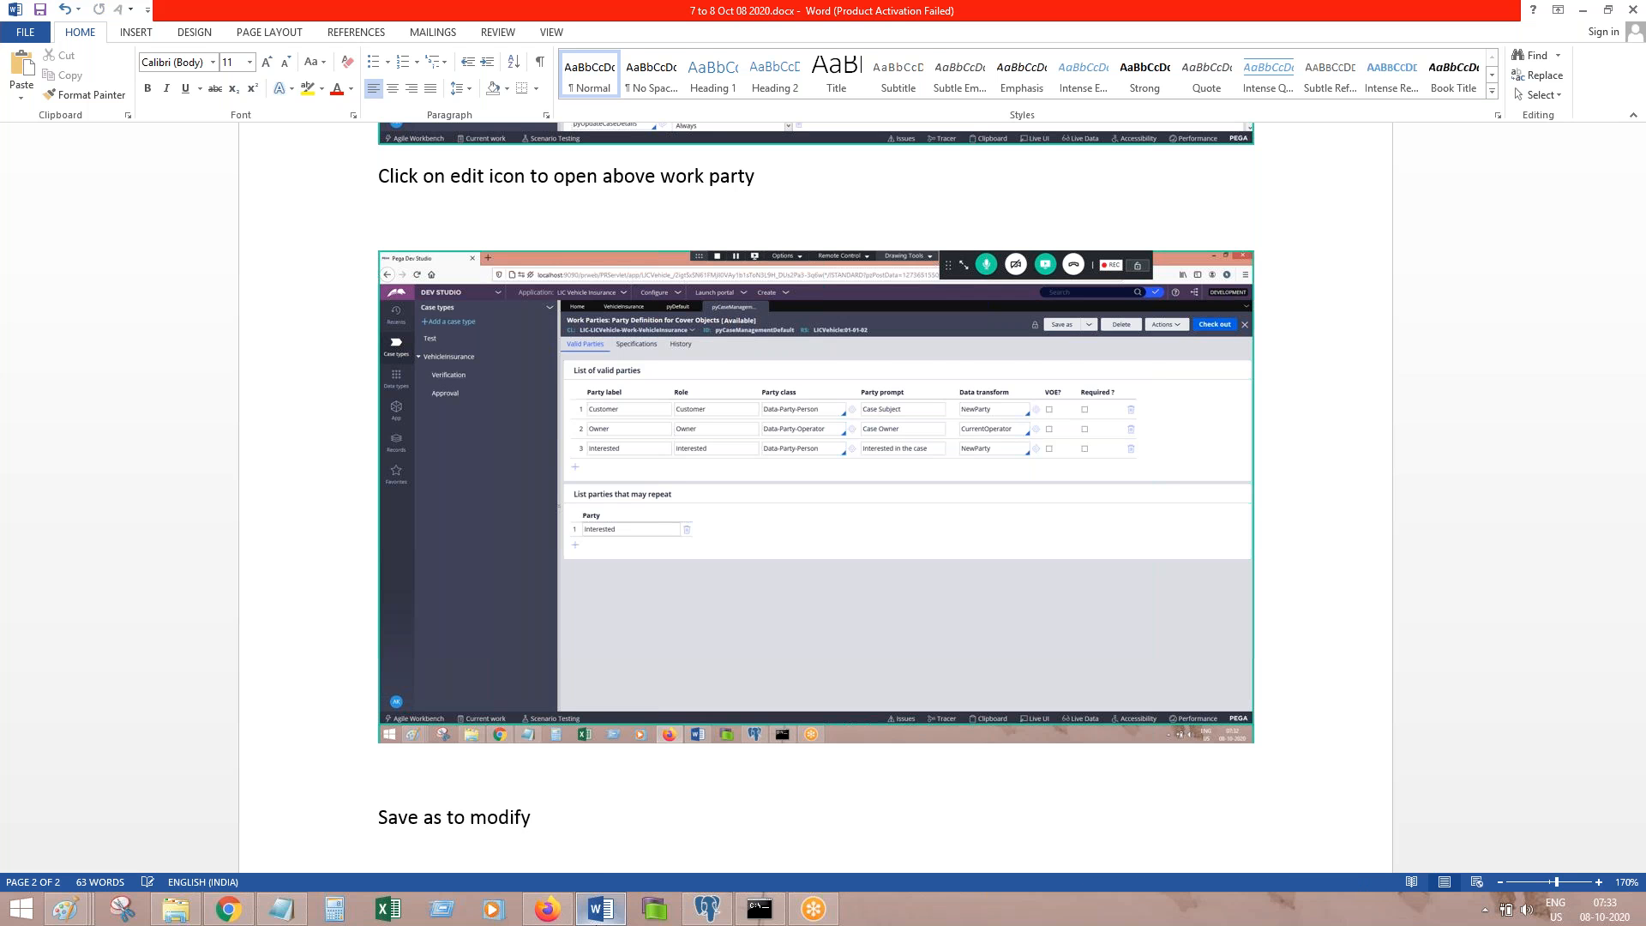
Step: Try Save As on the work parties rule, cancel it, and highlight its ruleset version
left_click(548, 911)
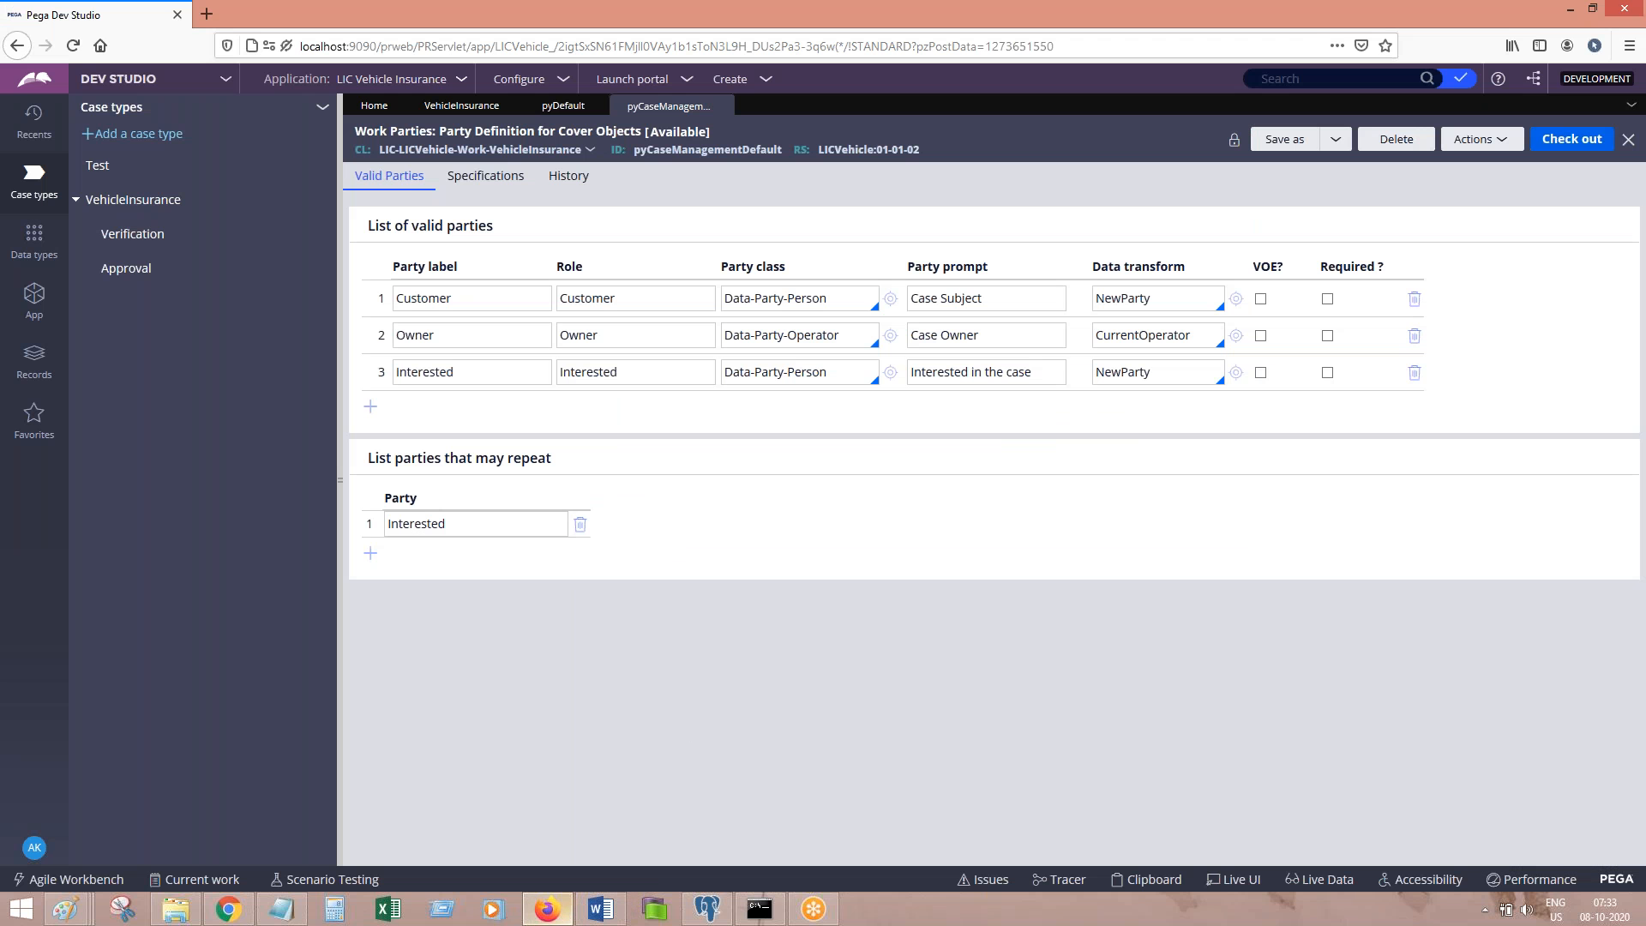
left_click(1331, 140)
left_click(1352, 164)
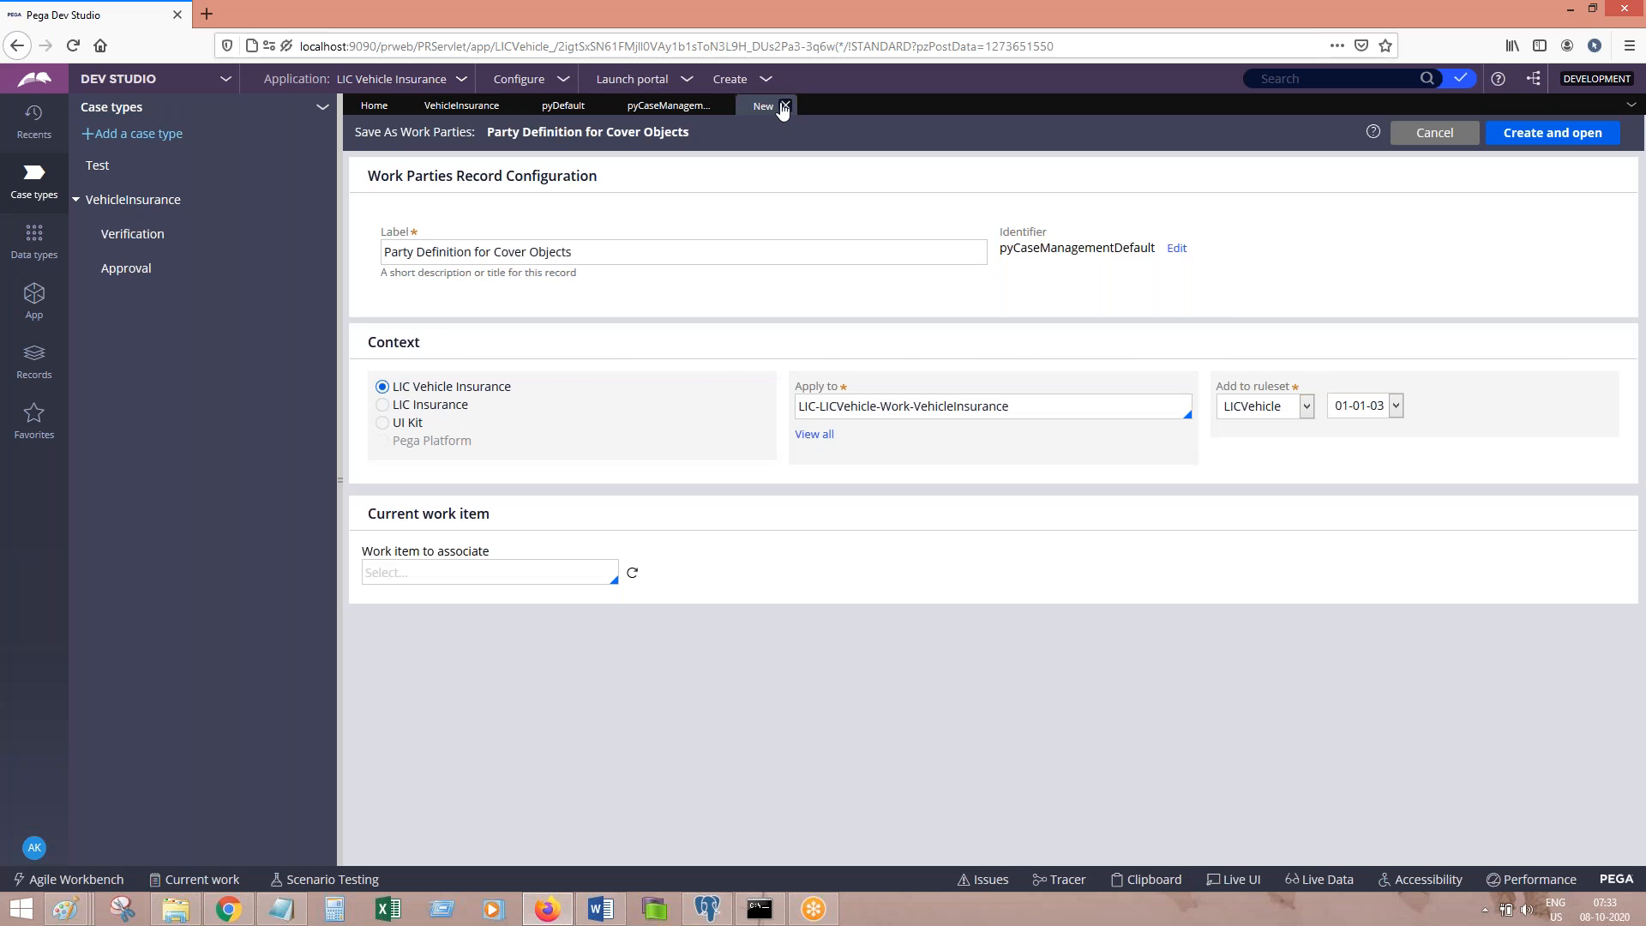
left_click(784, 106)
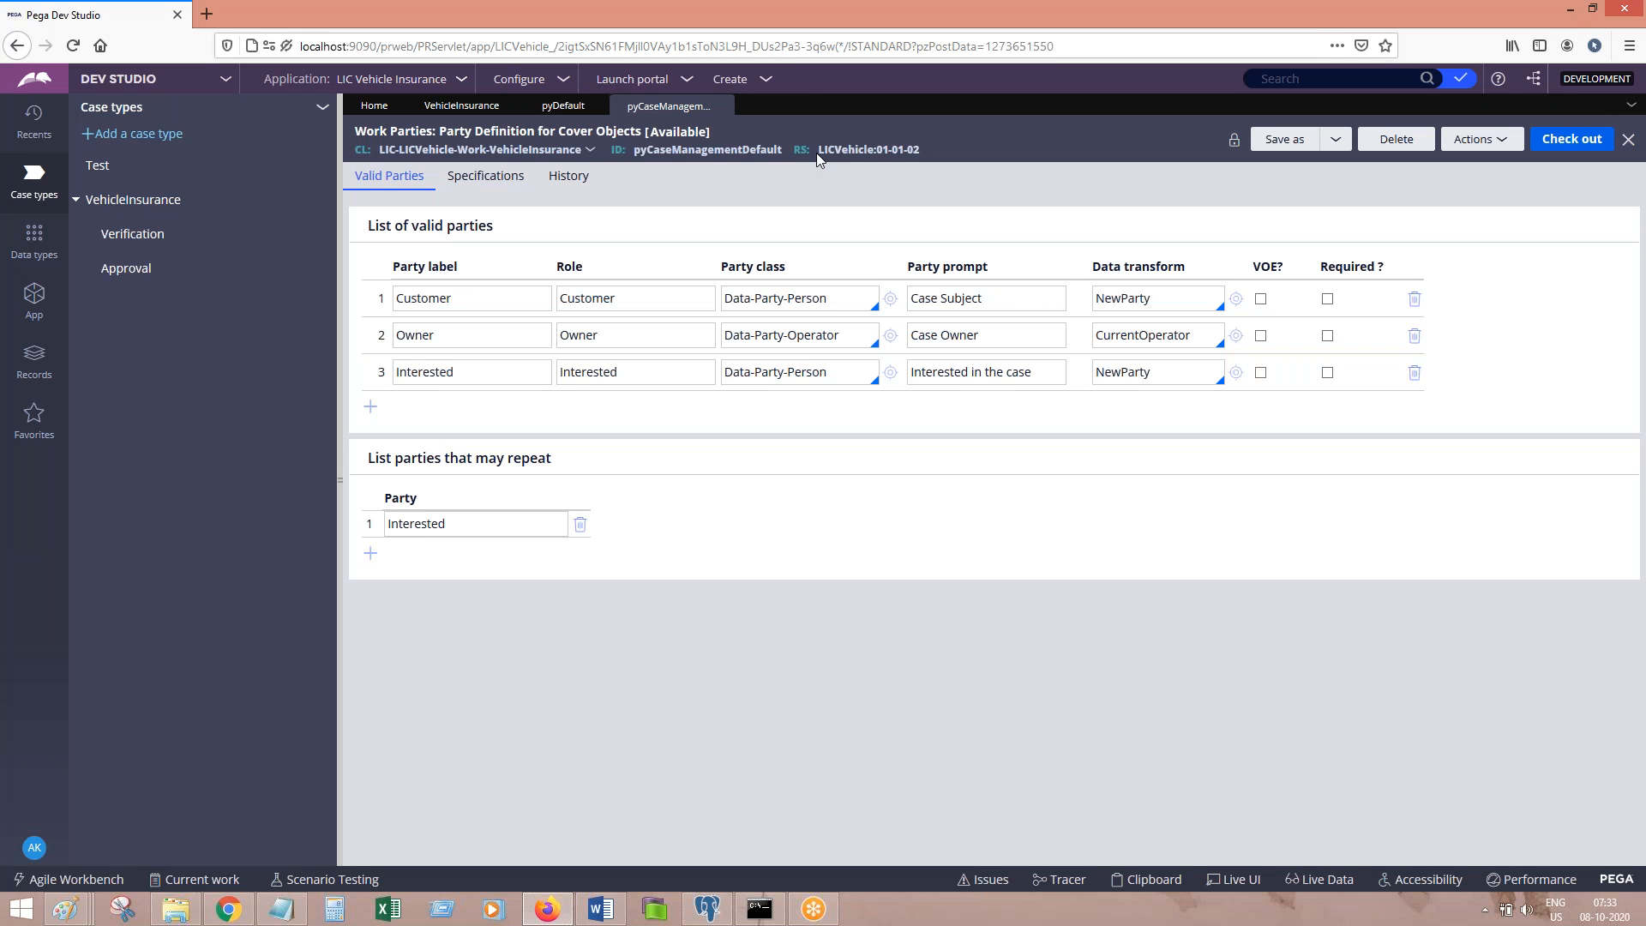
left_click_drag(816, 152, 916, 151)
Step: Replace the Save-as note with the LicVehicle ruleset note and 'Check out and modify', then save
left_click(601, 909)
left_click(340, 793)
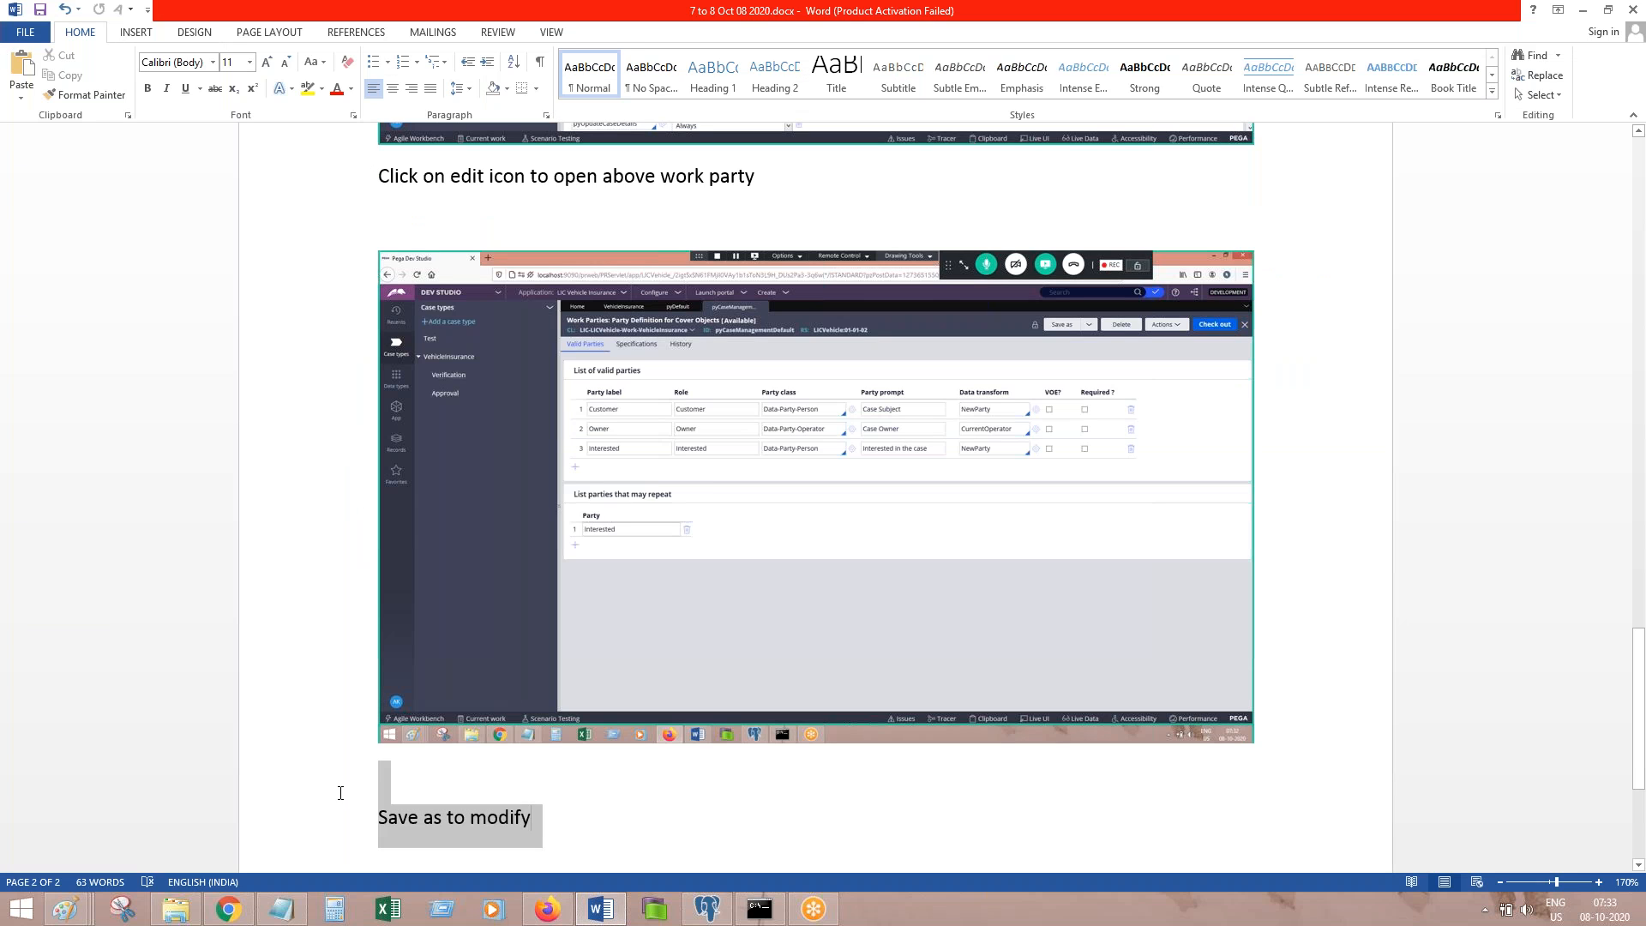
key("BackSpace")
type("This is already copied into LicVehicle rule set")
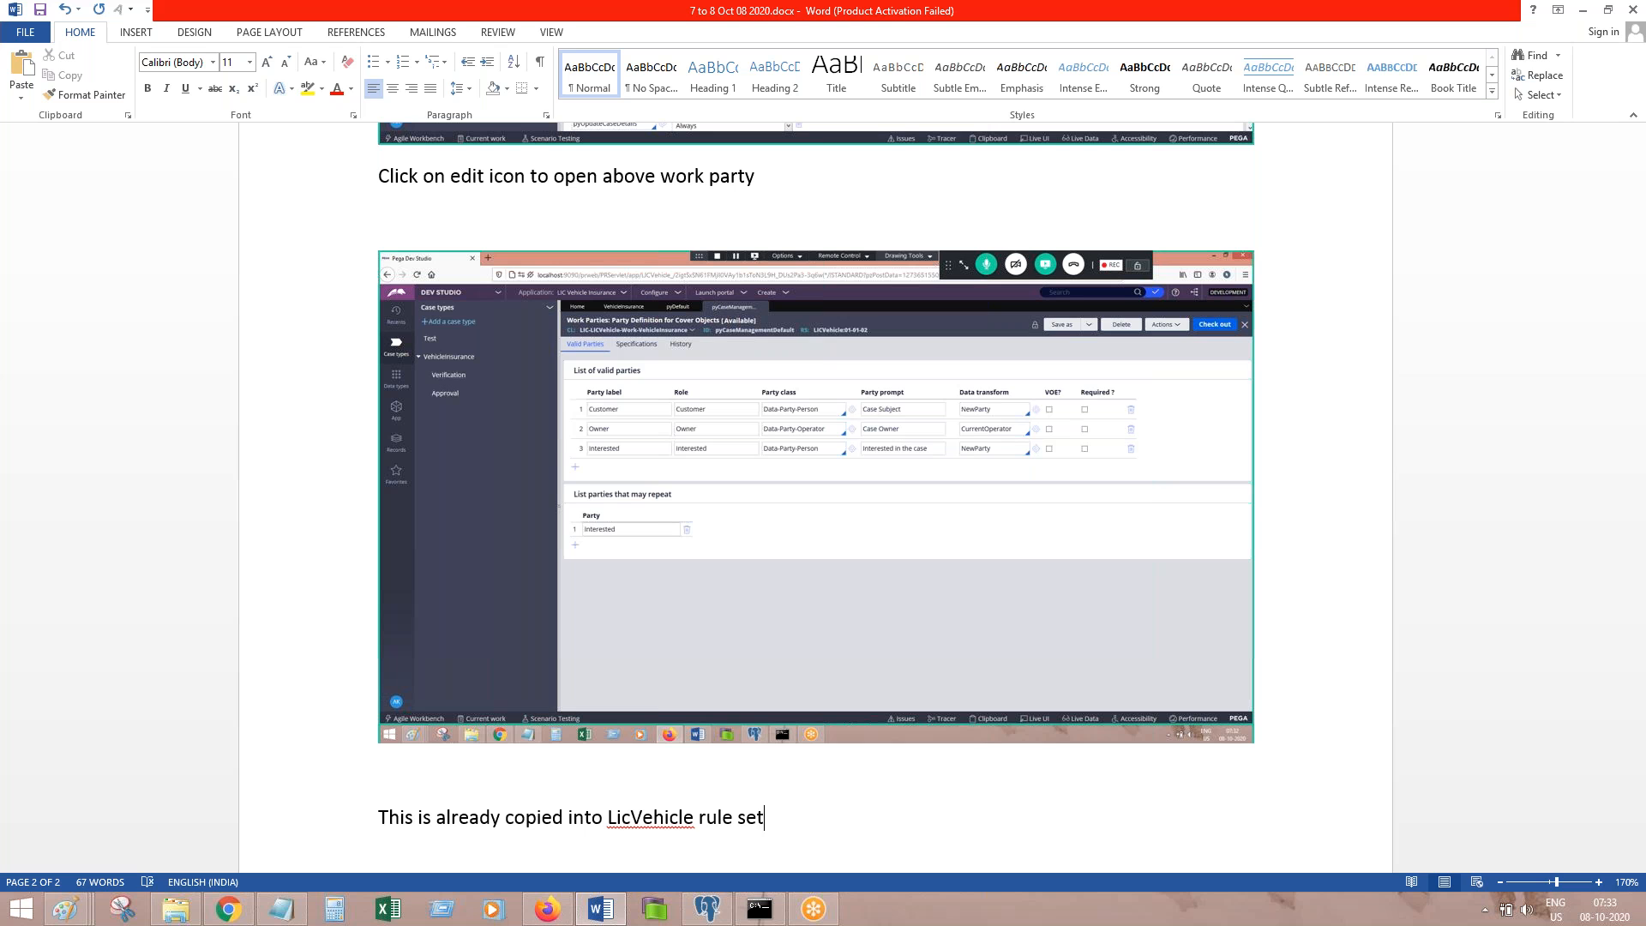
type(". No need to save asp")
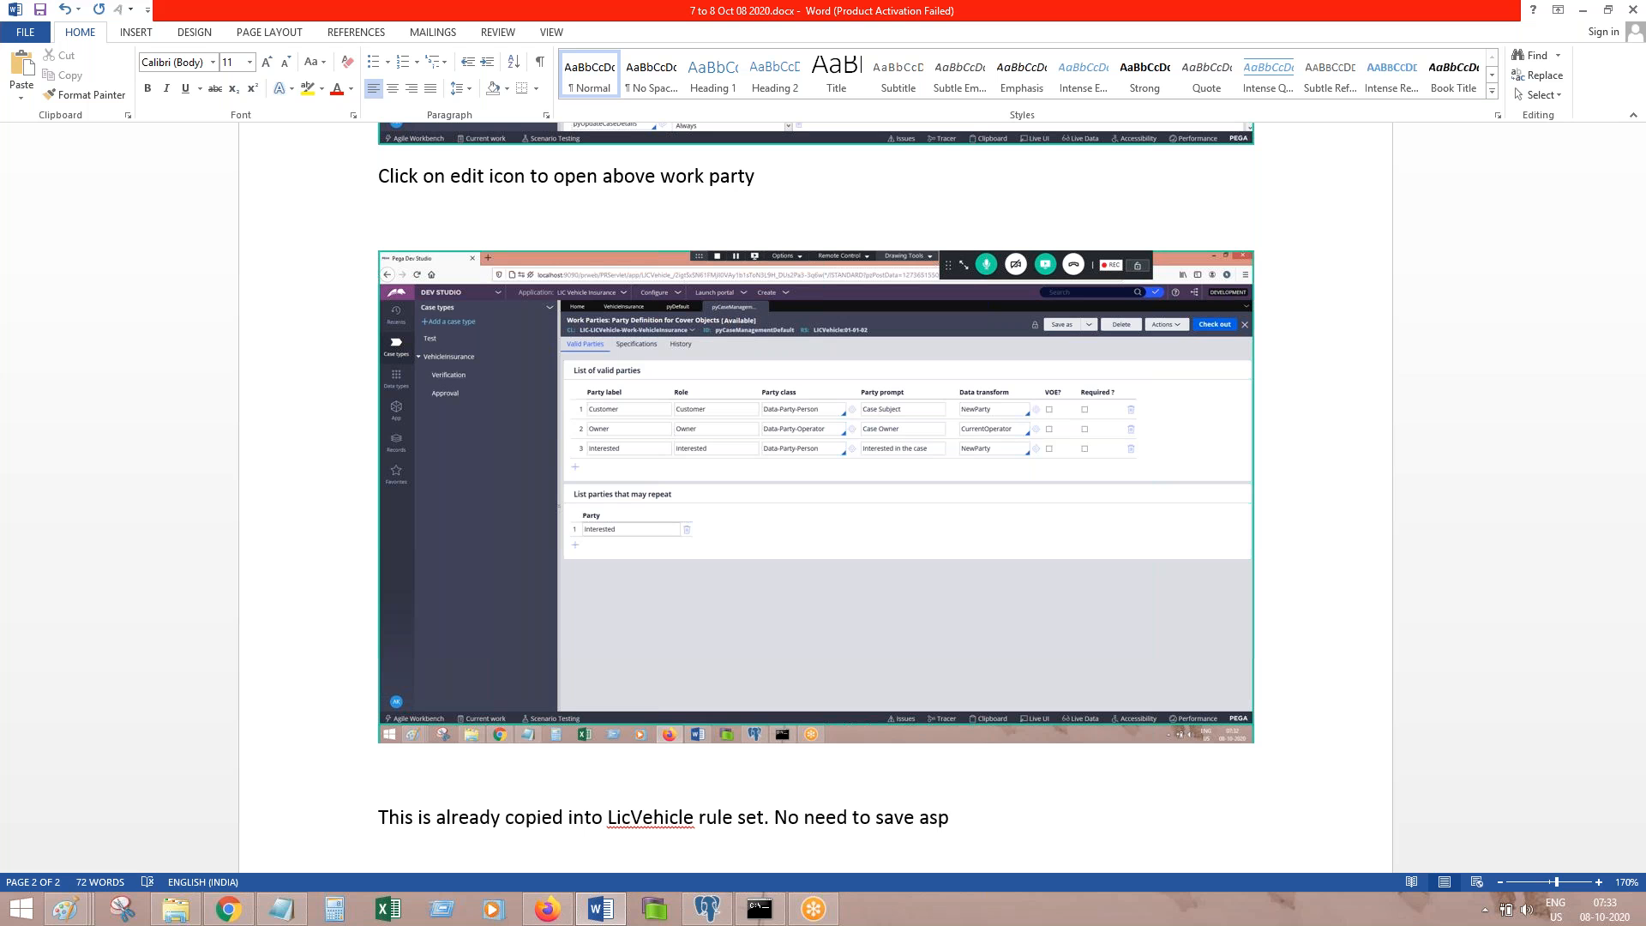
key("BackSpace")
type(".")
key("Return")
type("Check out and modof")
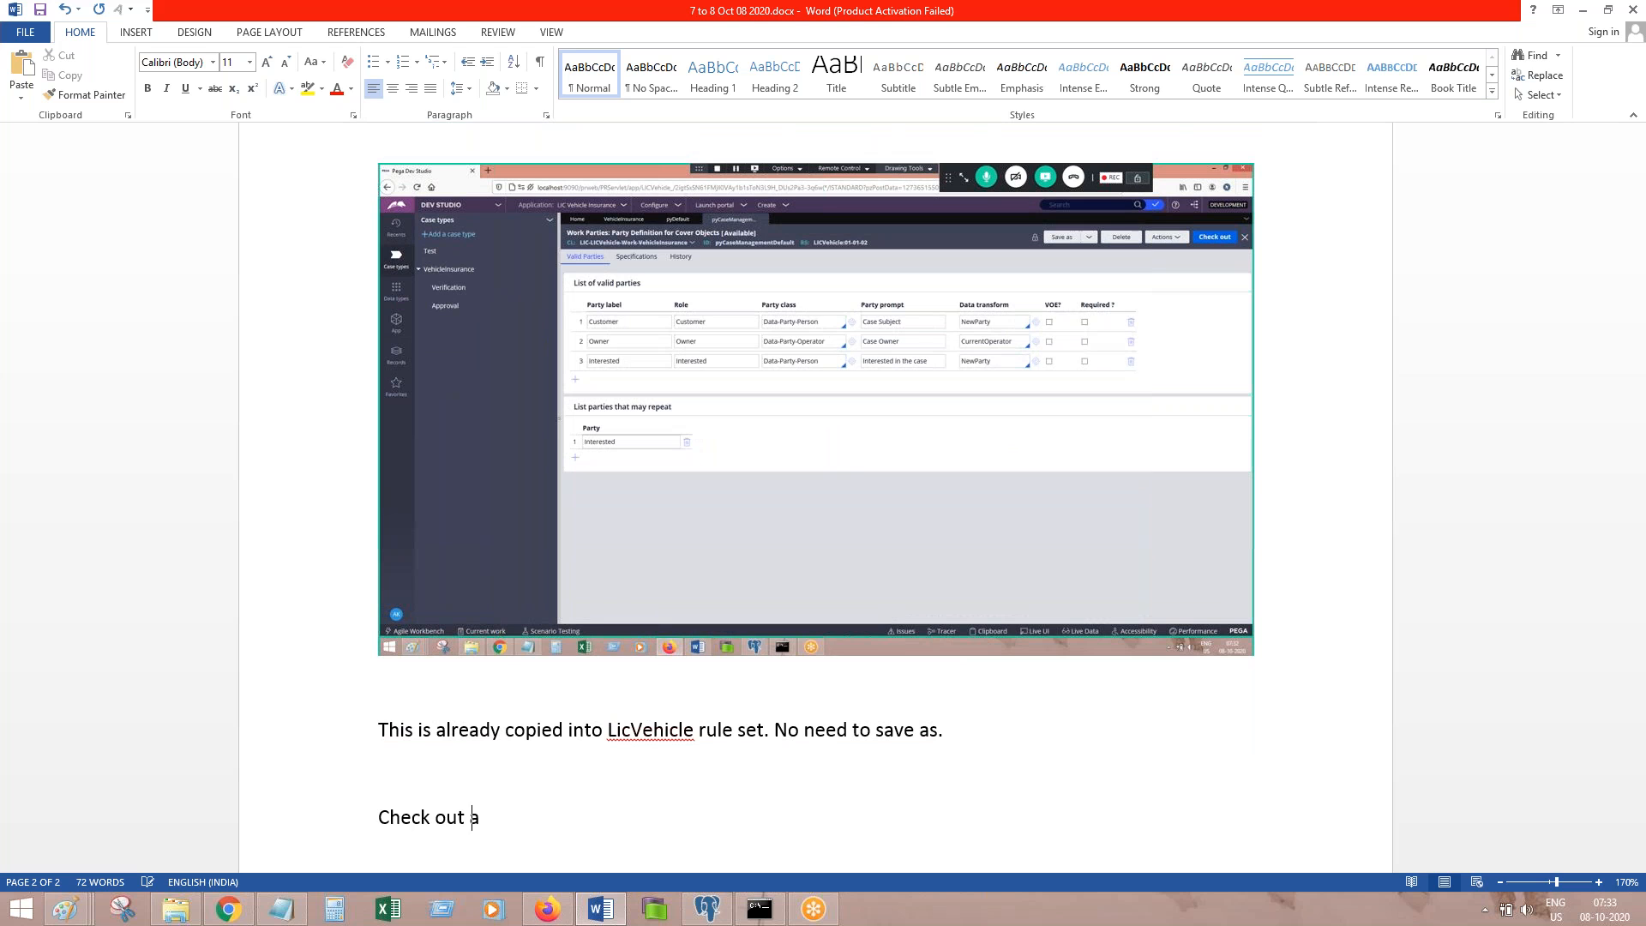
key("BackSpace")
key("BackSpace")
type("ify")
key("Return")
key("ctrl+s")
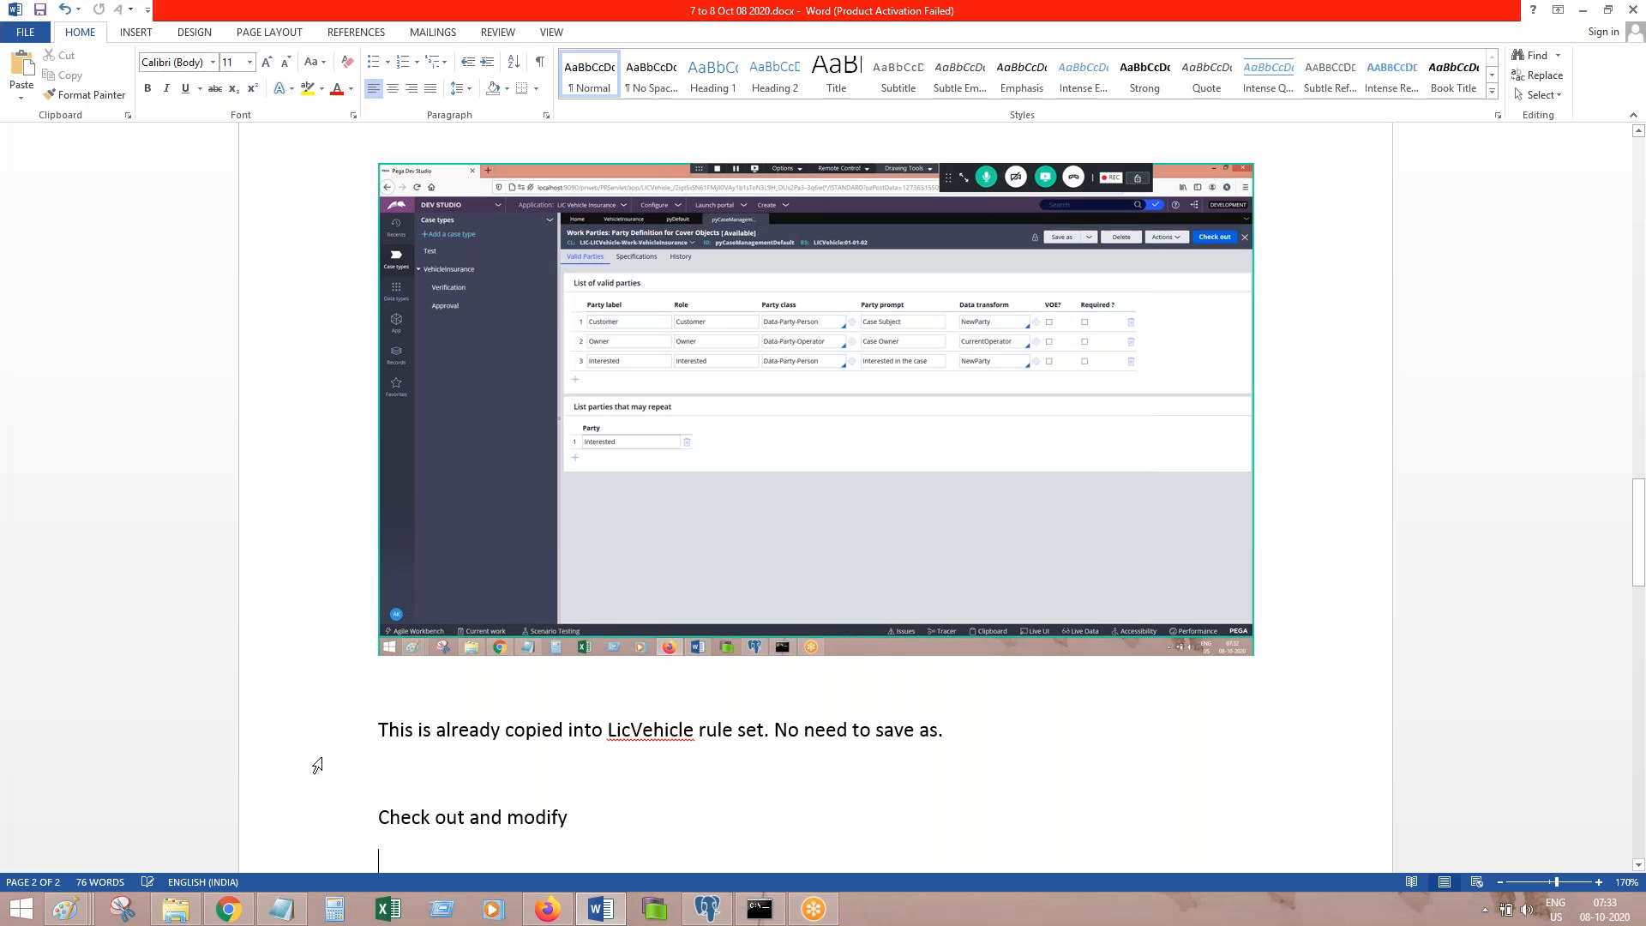
Step: Check out the work parties rule and add the note 'Click on plus icon to add user'
left_click(600, 909)
left_click(1571, 139)
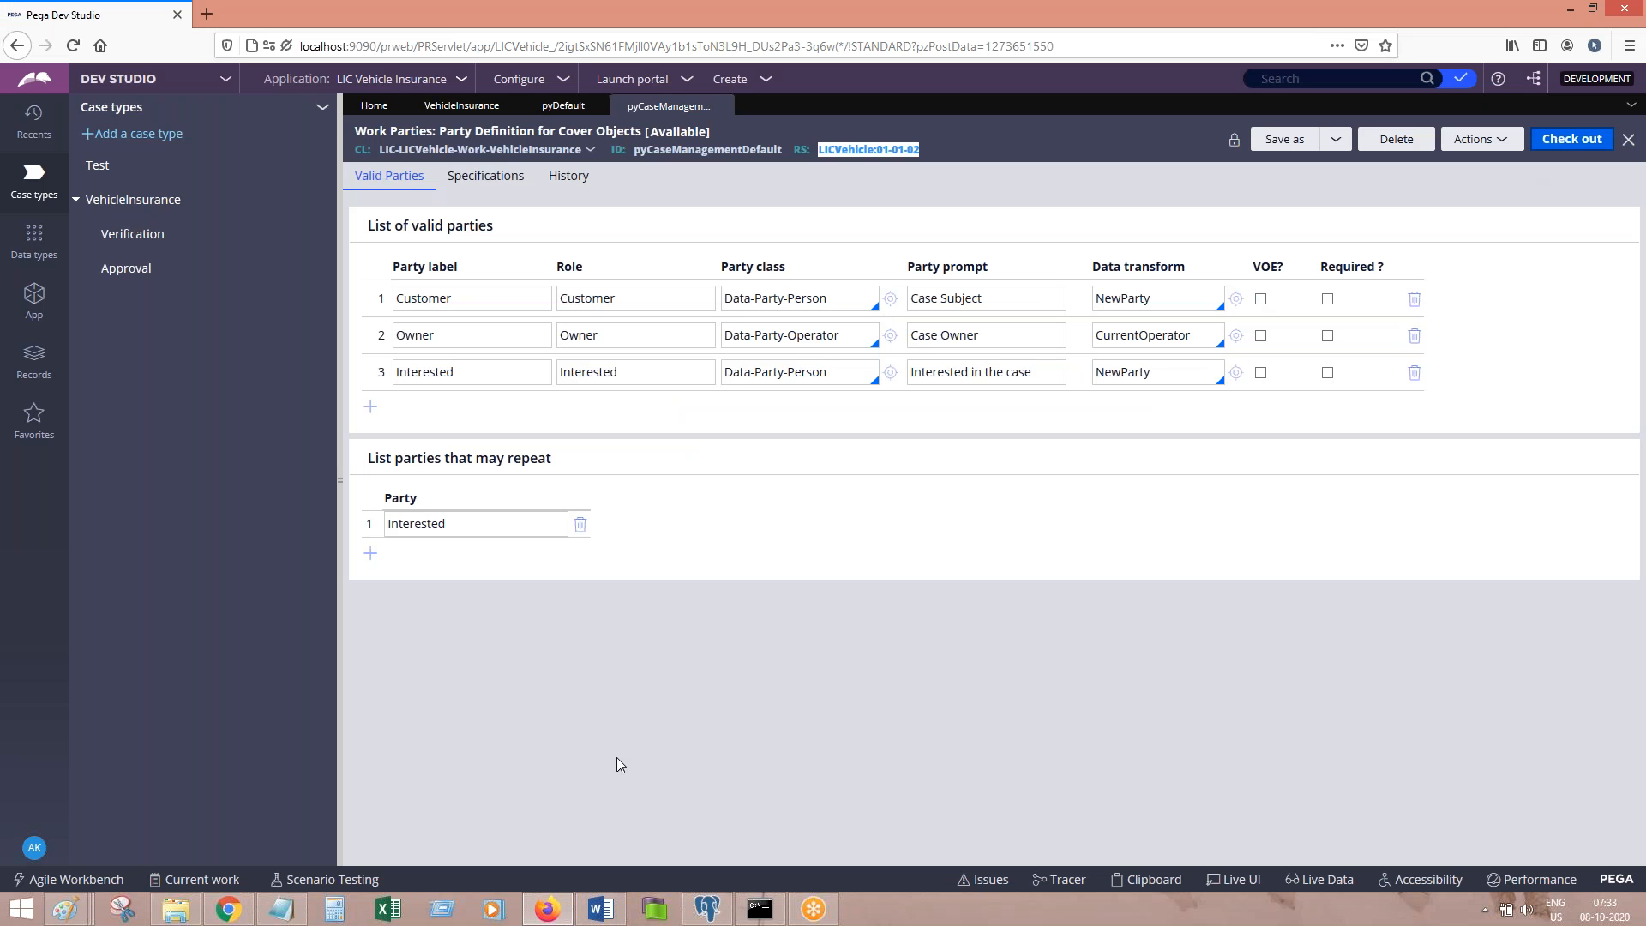
left_click(600, 910)
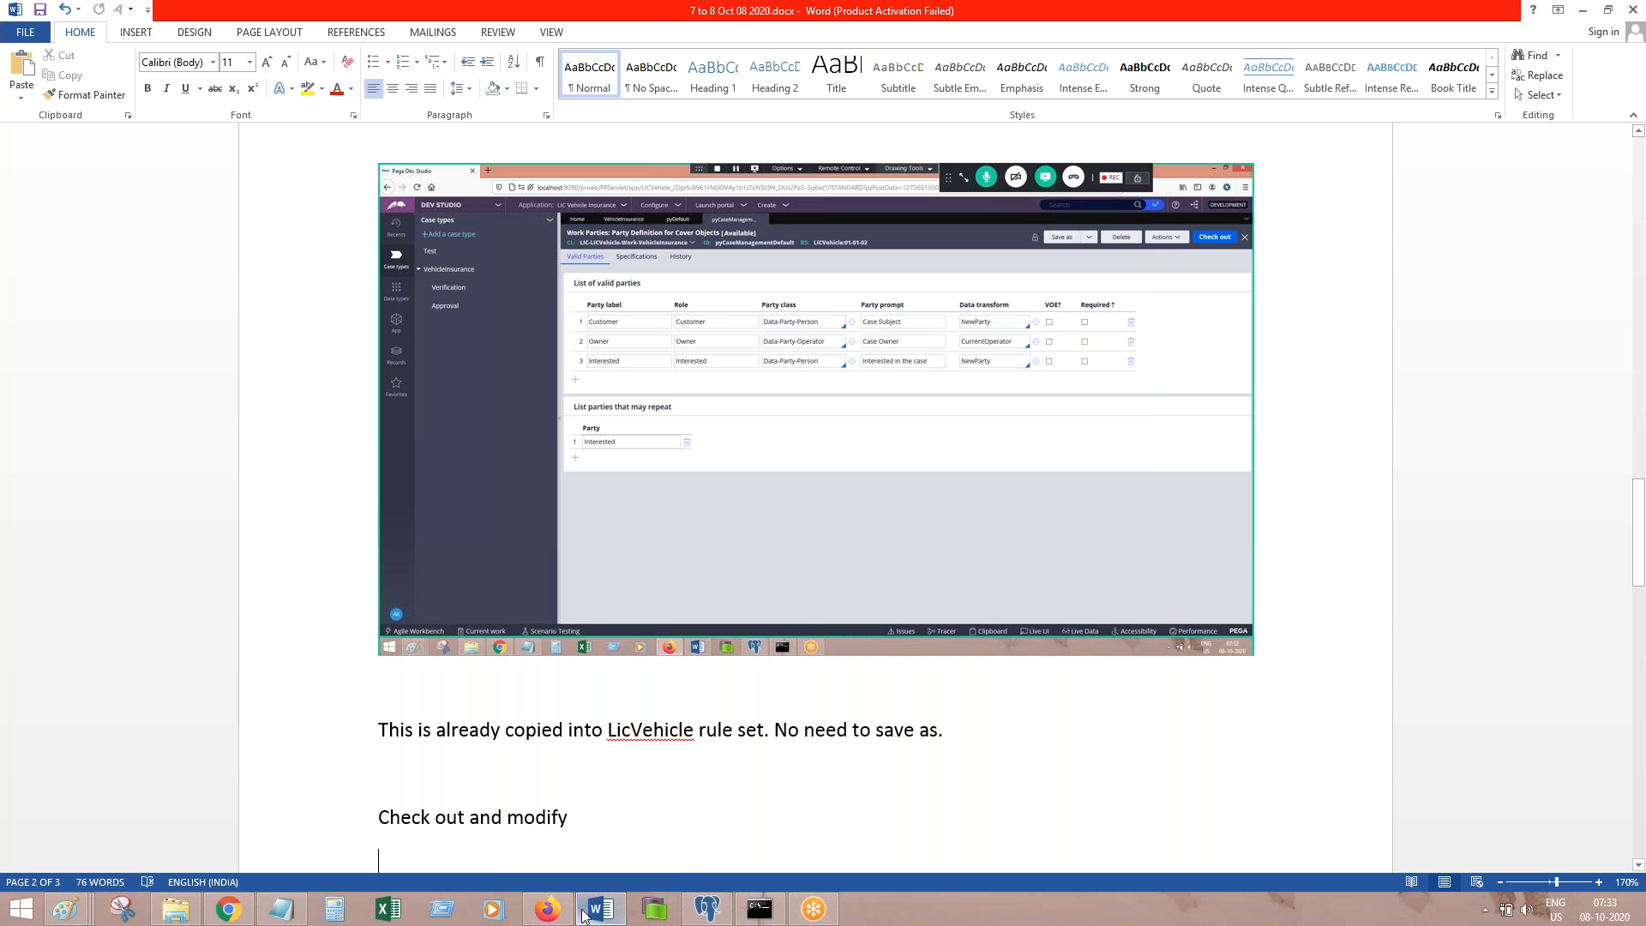
left_click(582, 915)
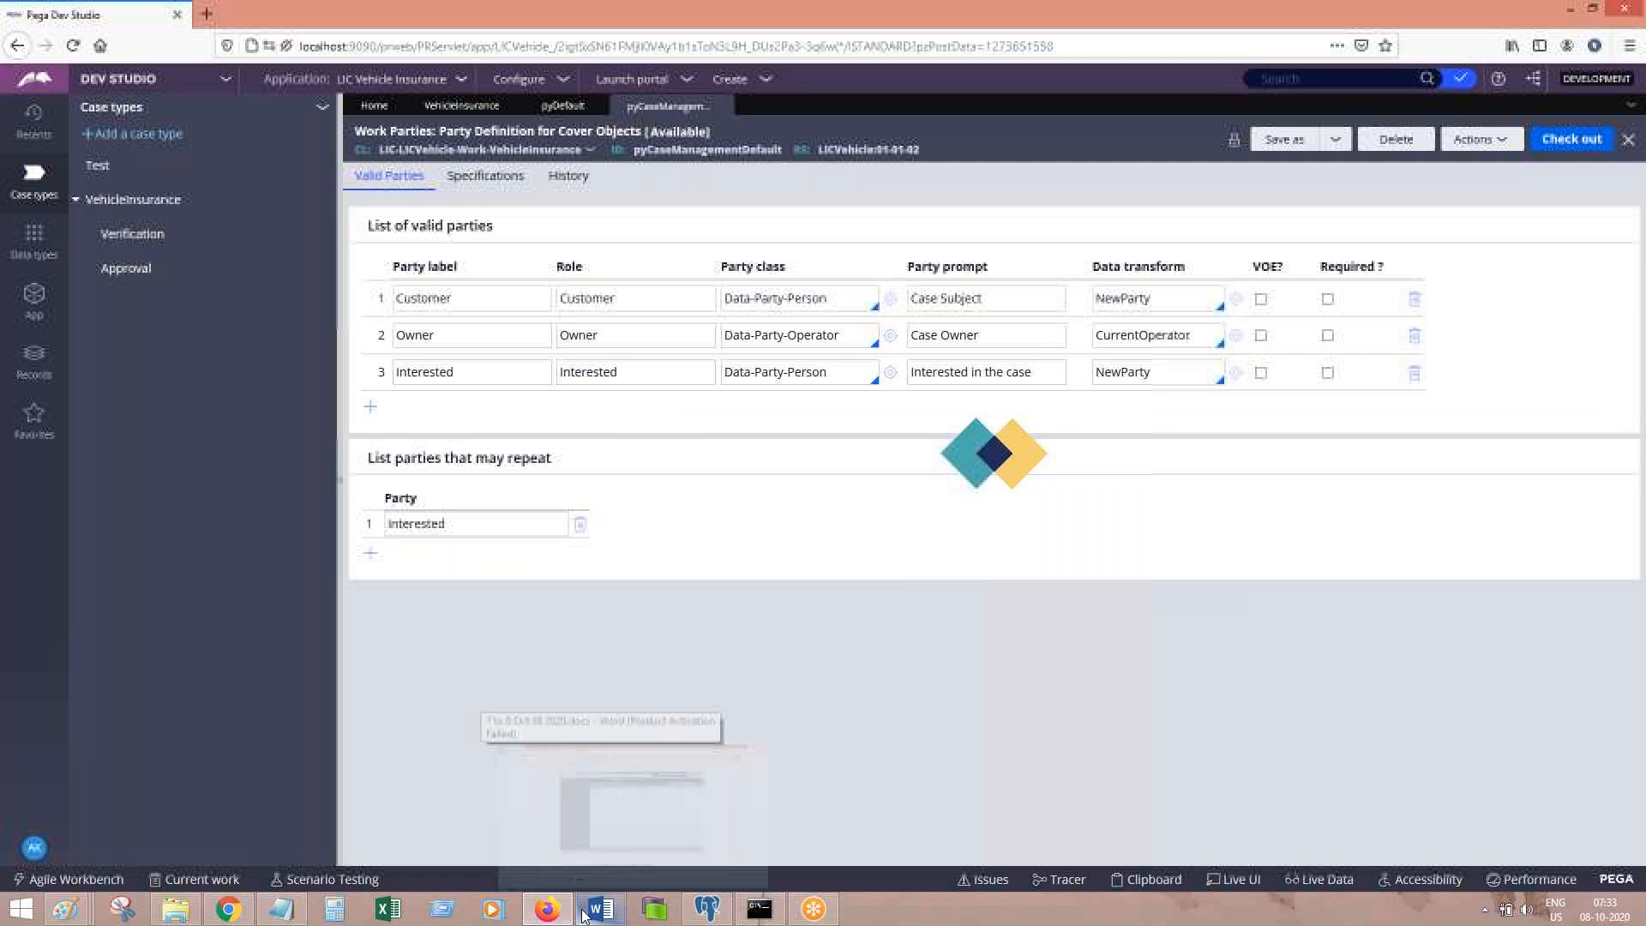
left_click(585, 911)
type("Click on plus icon to add user")
key("Return")
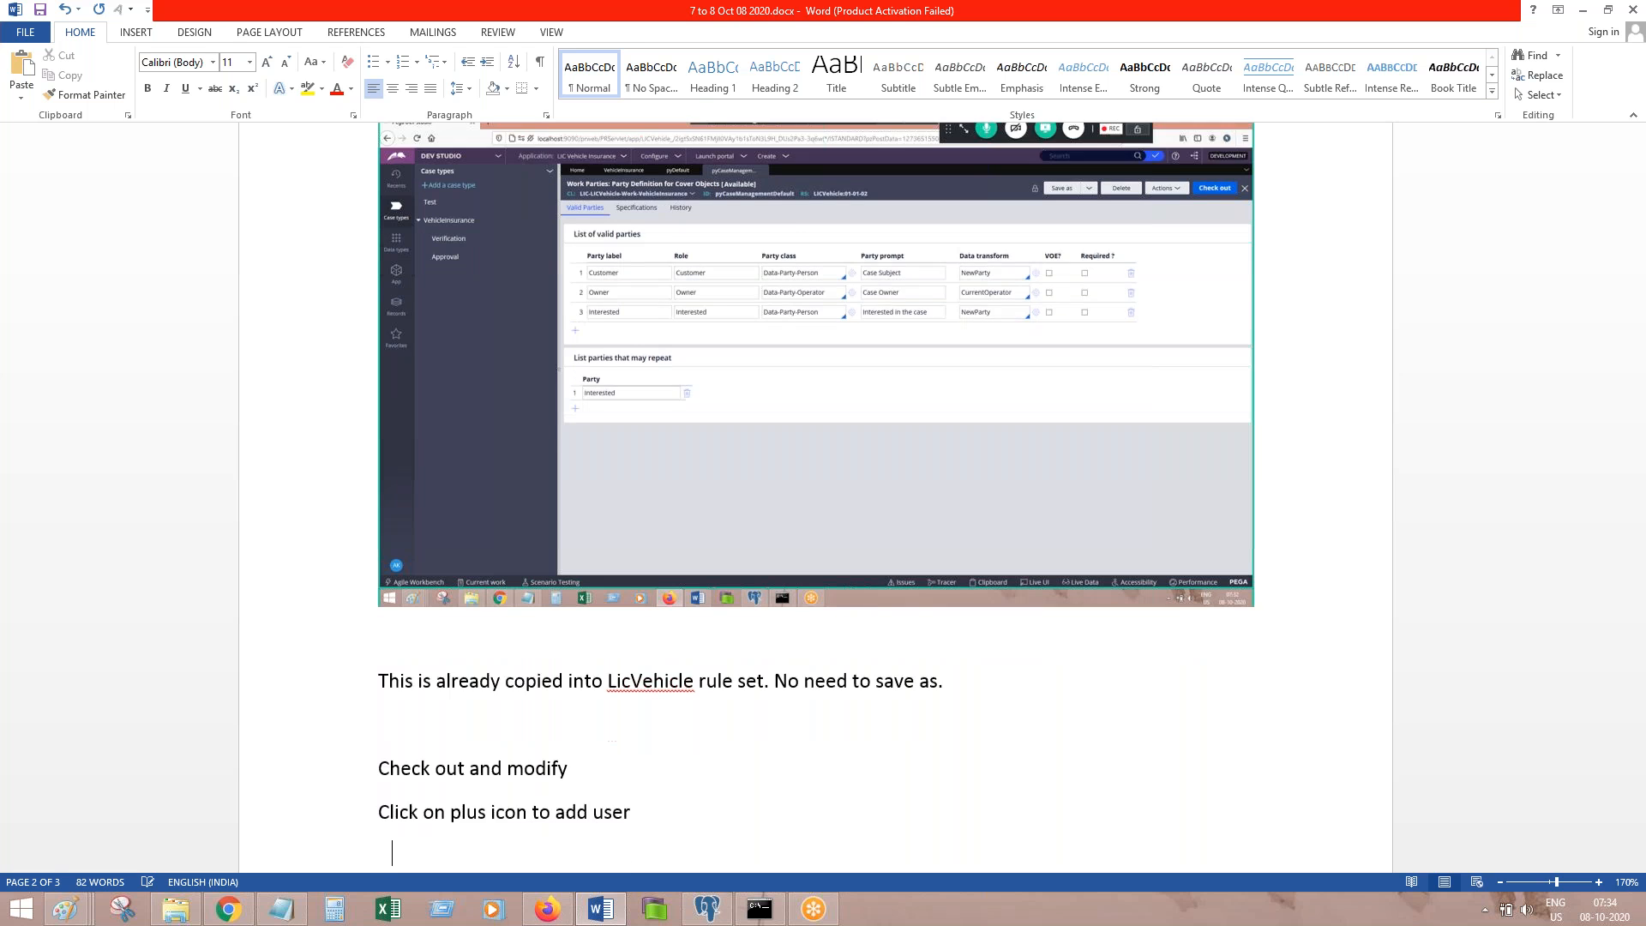
Step: Check out the party rule and add a new valid party row labelled User with role User
left_click(564, 917)
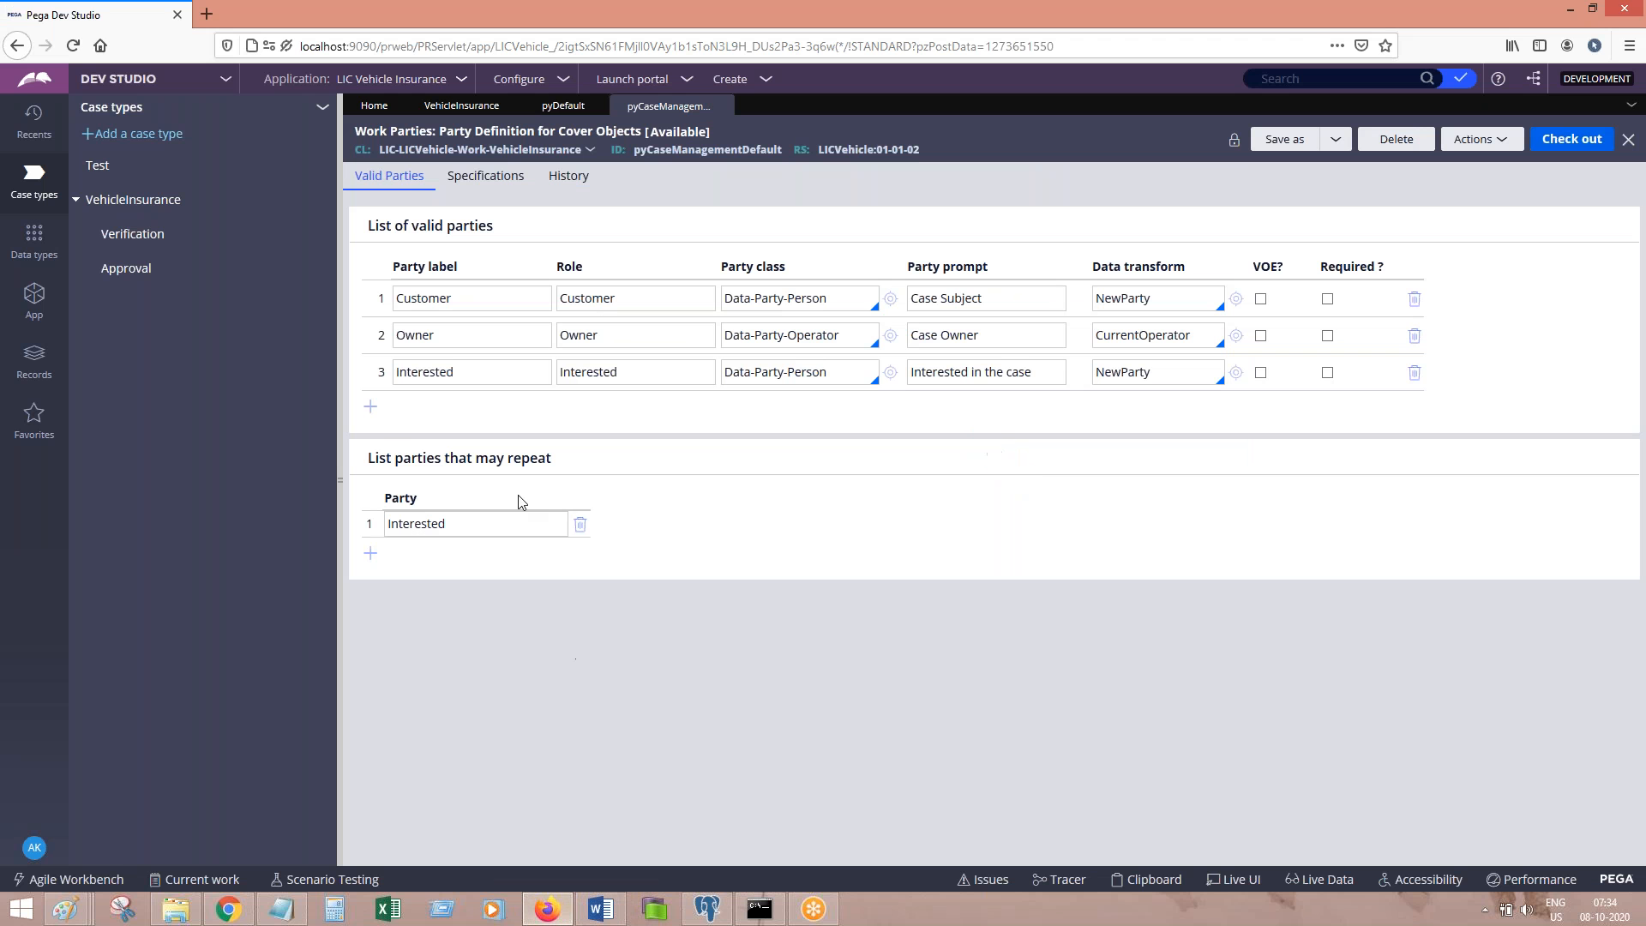
left_click(374, 413)
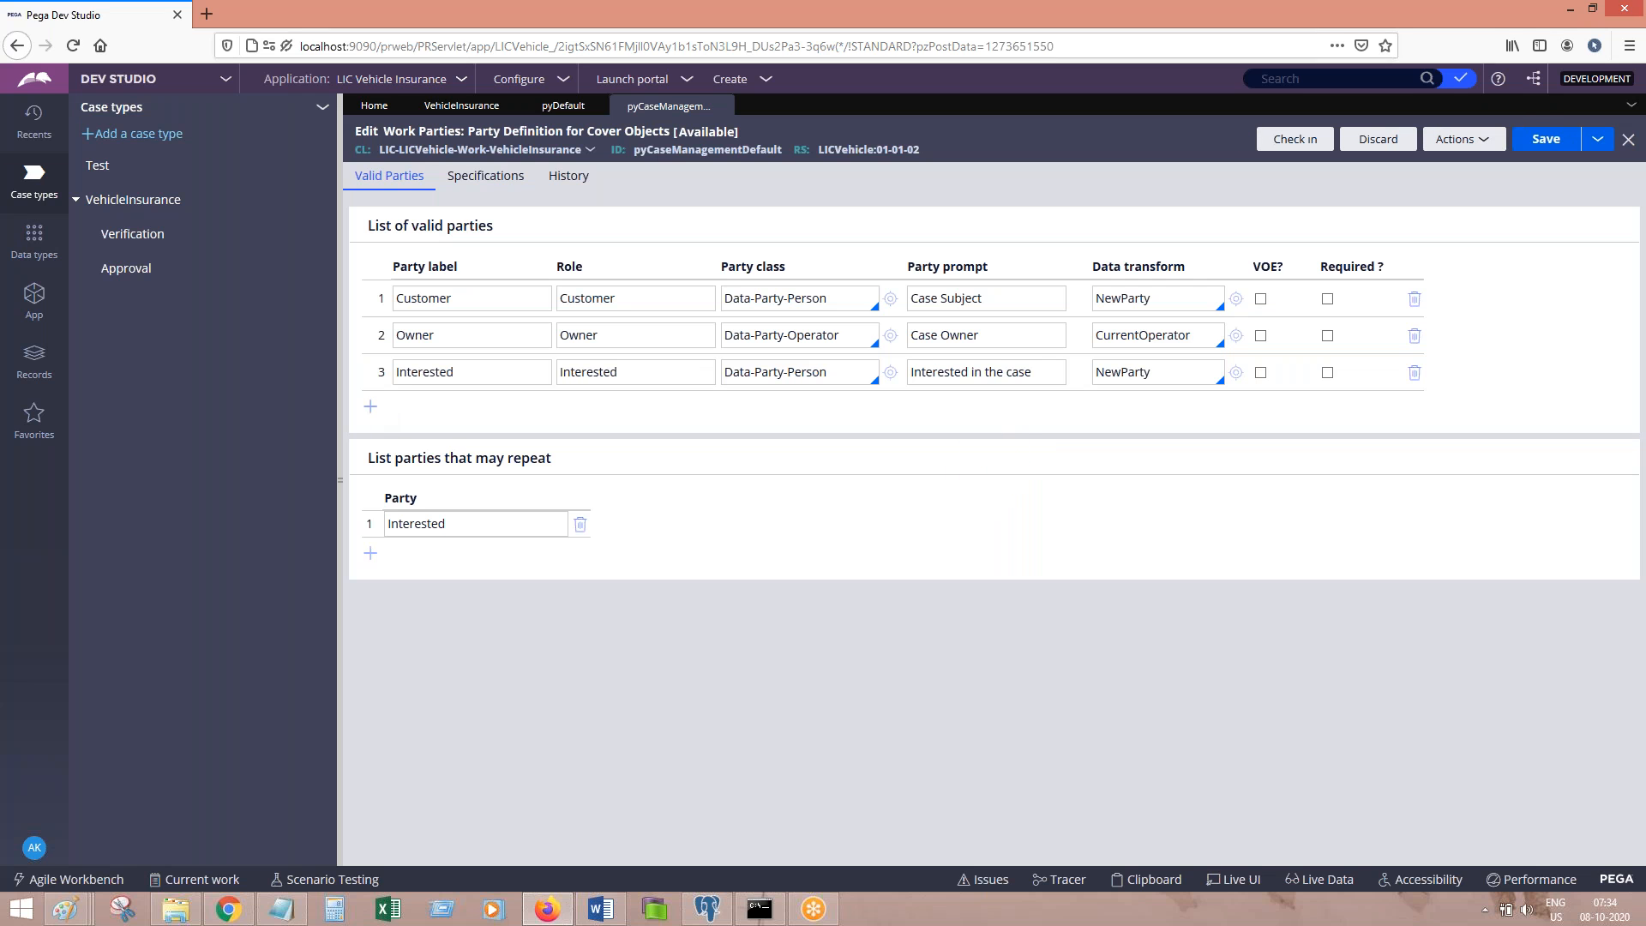
left_click(371, 407)
type("User2")
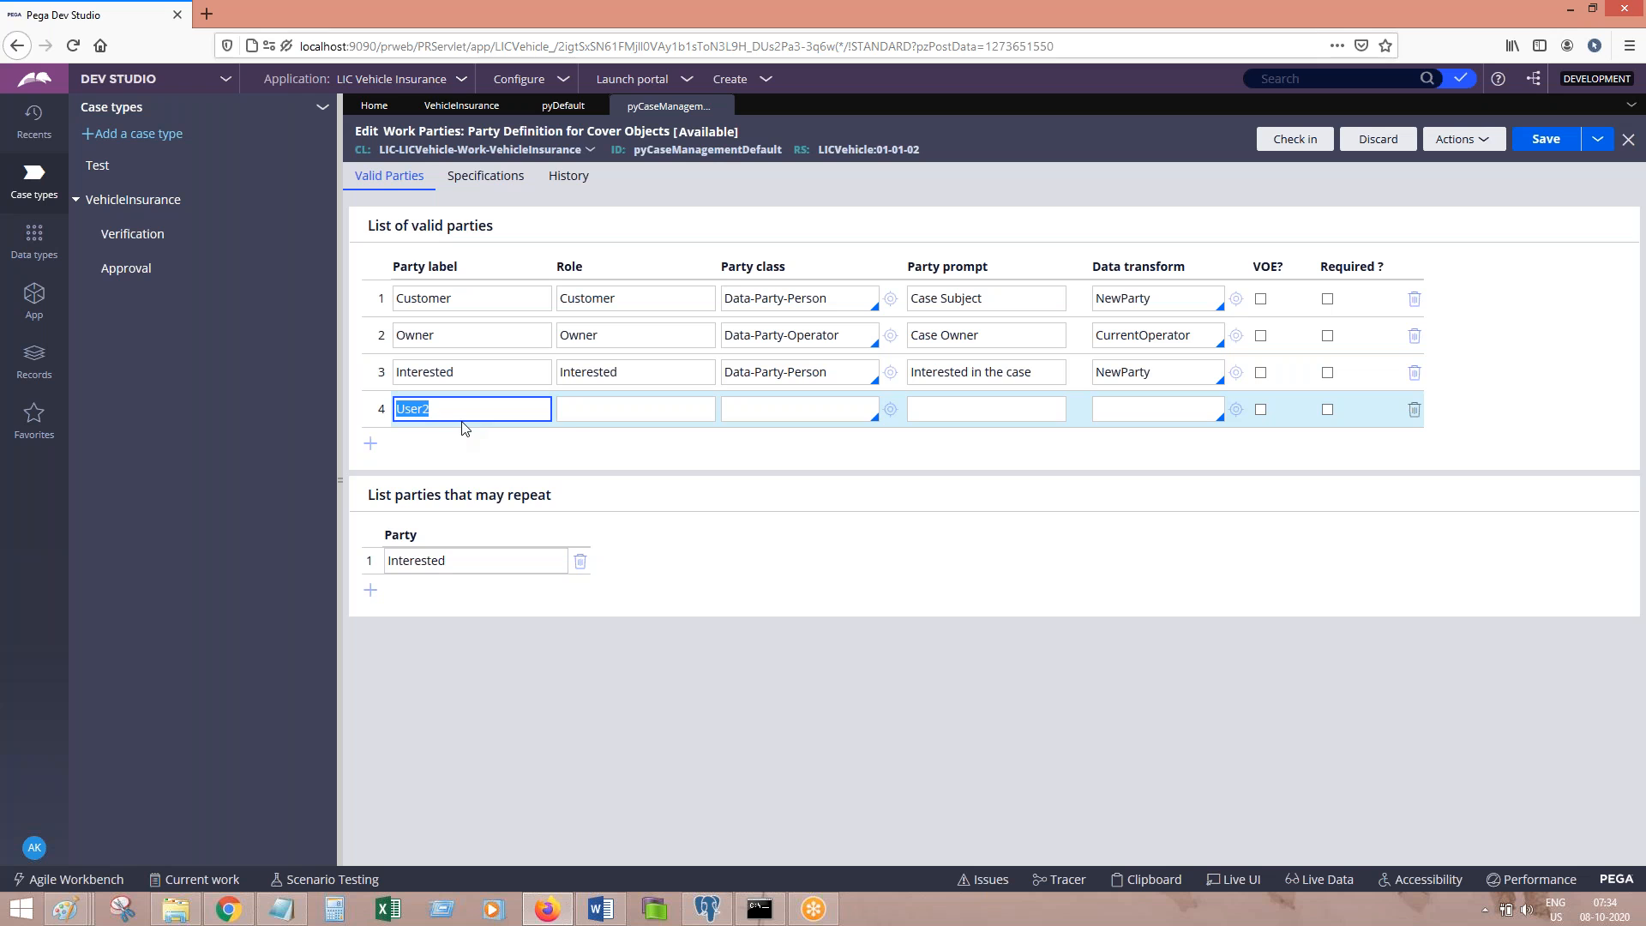
key("Tab")
type("User2")
left_click(491, 410)
key("BackSpace")
left_click(619, 413)
Step: Set the new party's class to Data-Party-Operator, copied from the Owner row, and prompt to Operator
left_click(787, 411)
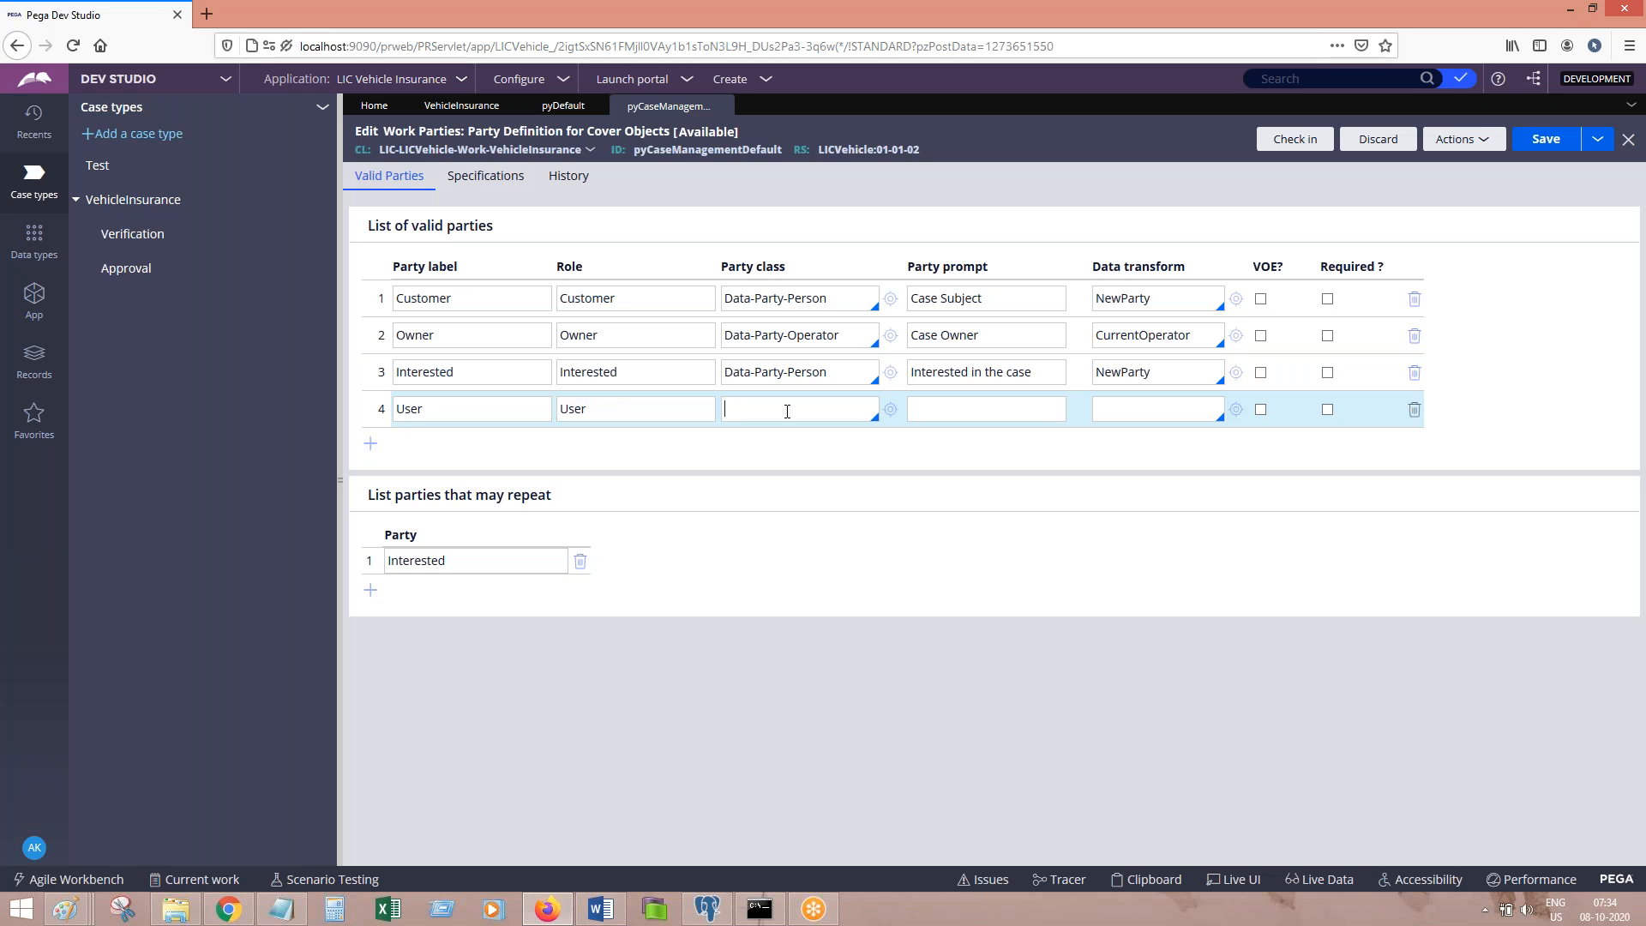
left_click(852, 337)
key("ctrl+c")
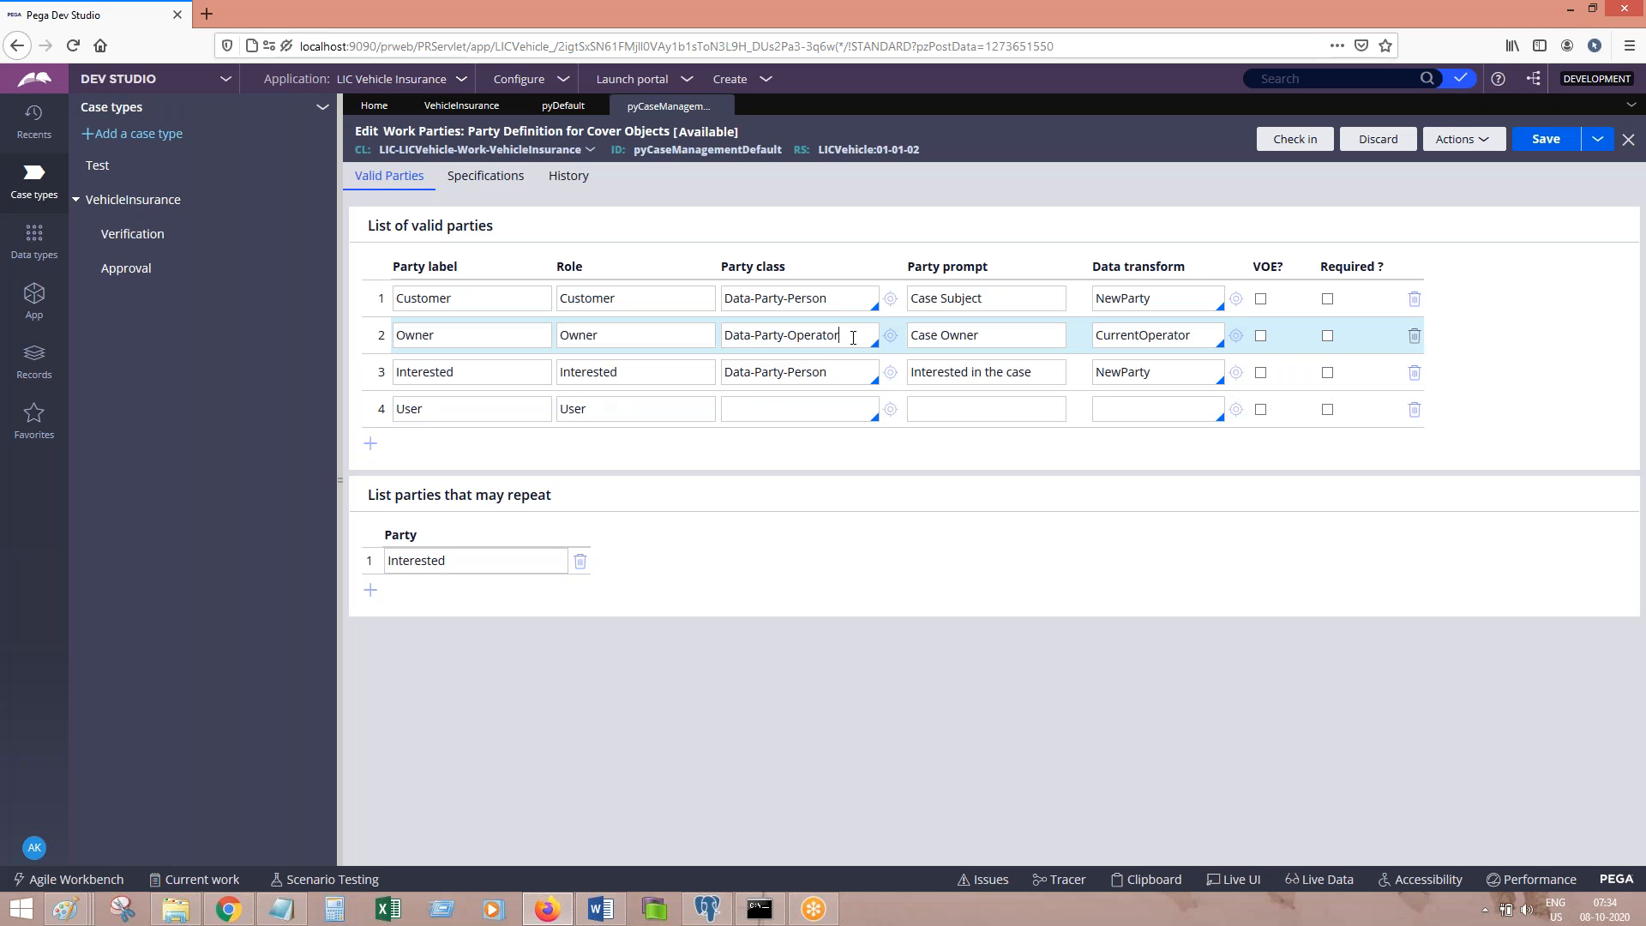
left_click(793, 409)
key("ctrl+v")
left_click(949, 411)
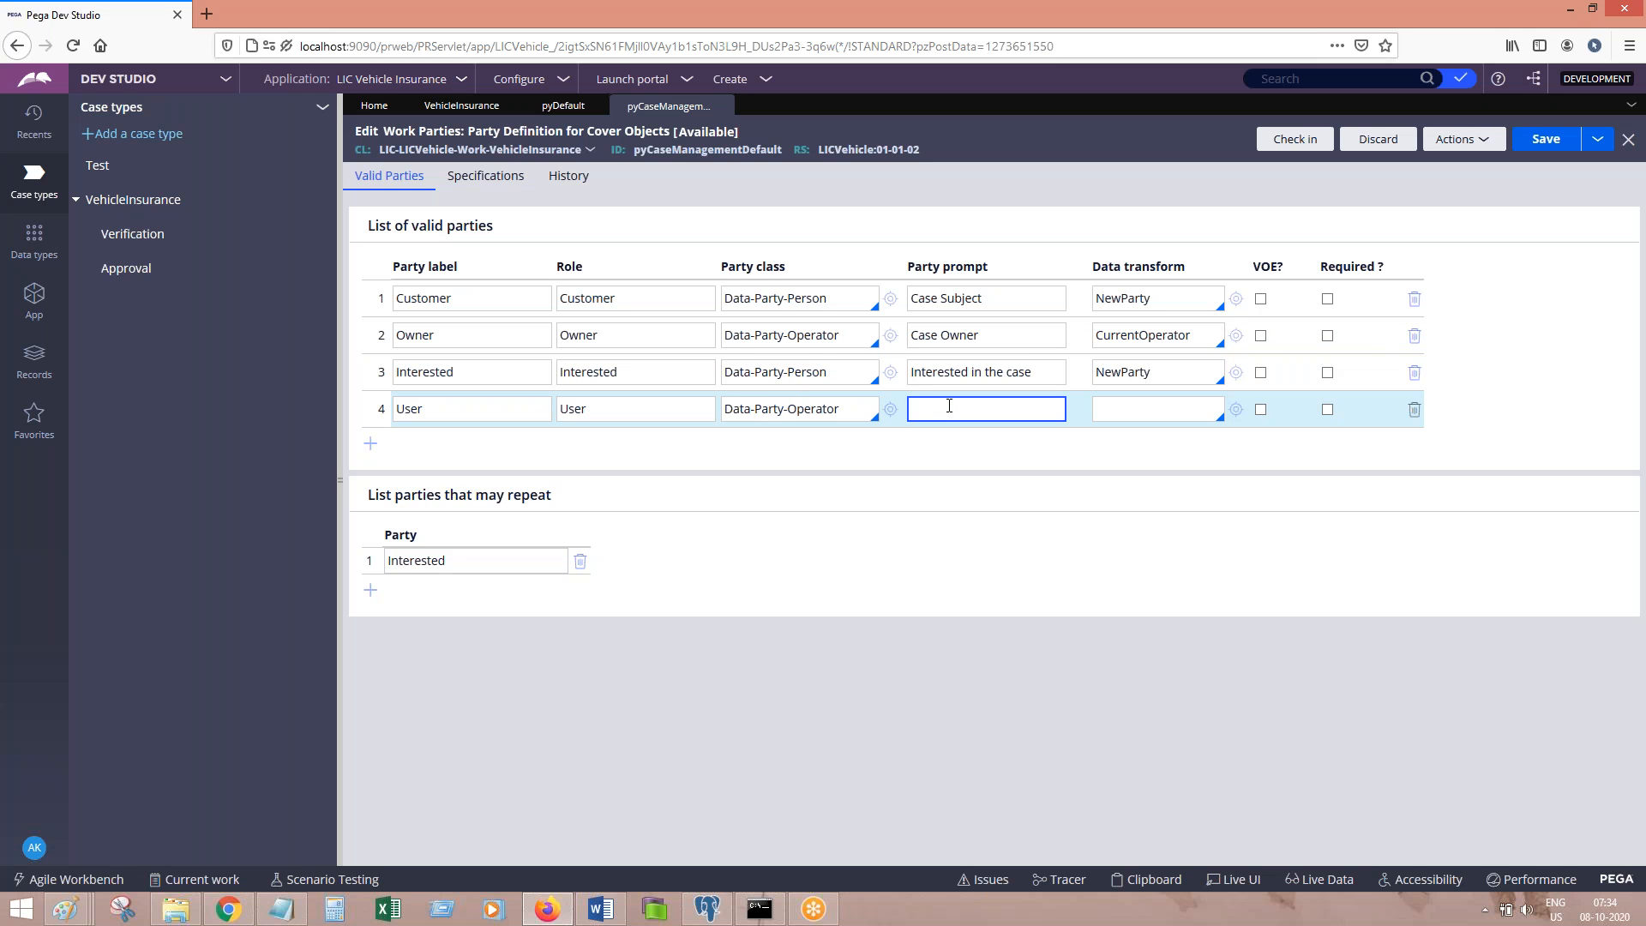
type("Operator")
left_click(1143, 411)
Step: Paste the party-list screenshot into Word and add 'Create a Data Data transform' below it
left_click(610, 915)
key("ctrl+v")
key("Return")
type("Create a Data Trna")
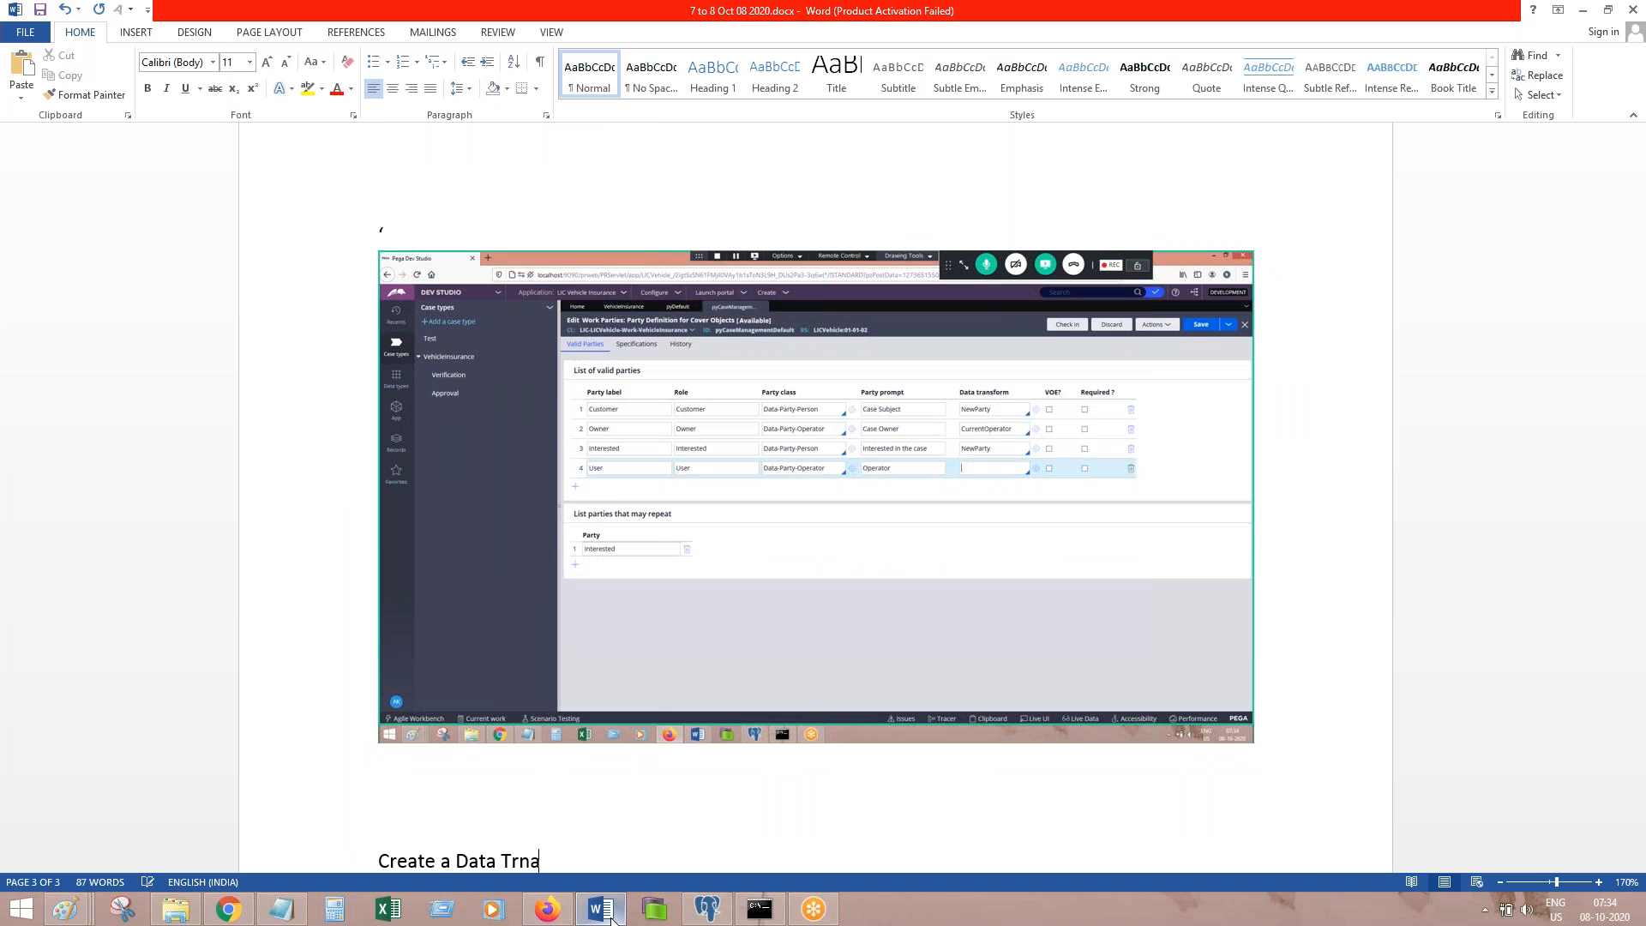
type("sfomr")
key("Return")
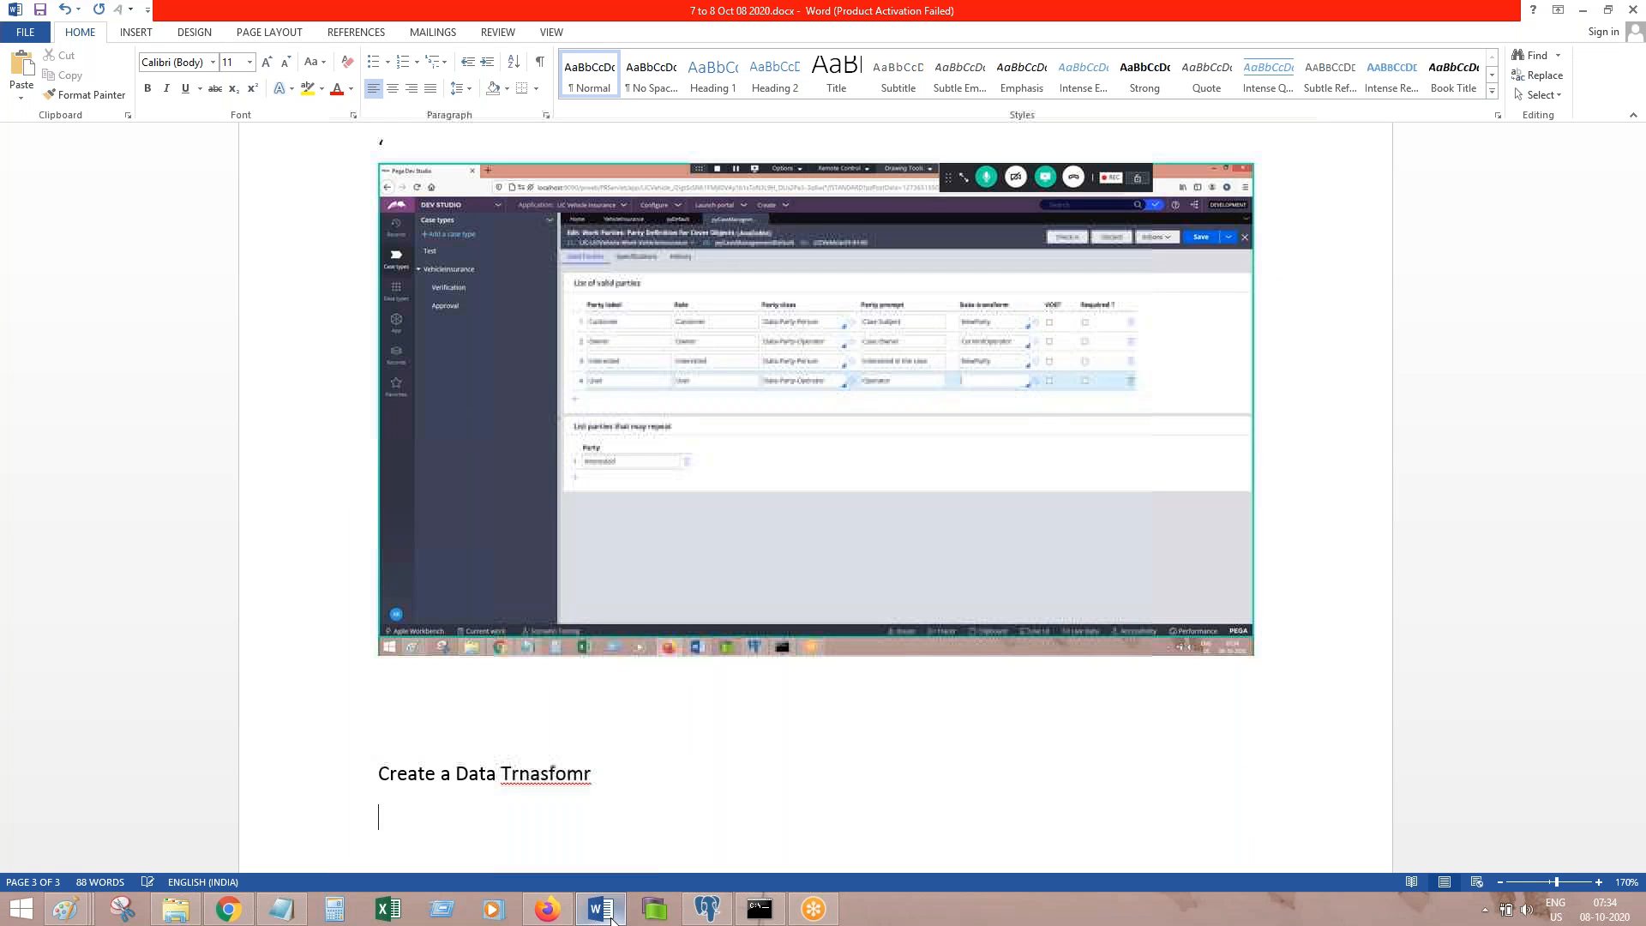
key("ctrl+BackSpace")
type("Data")
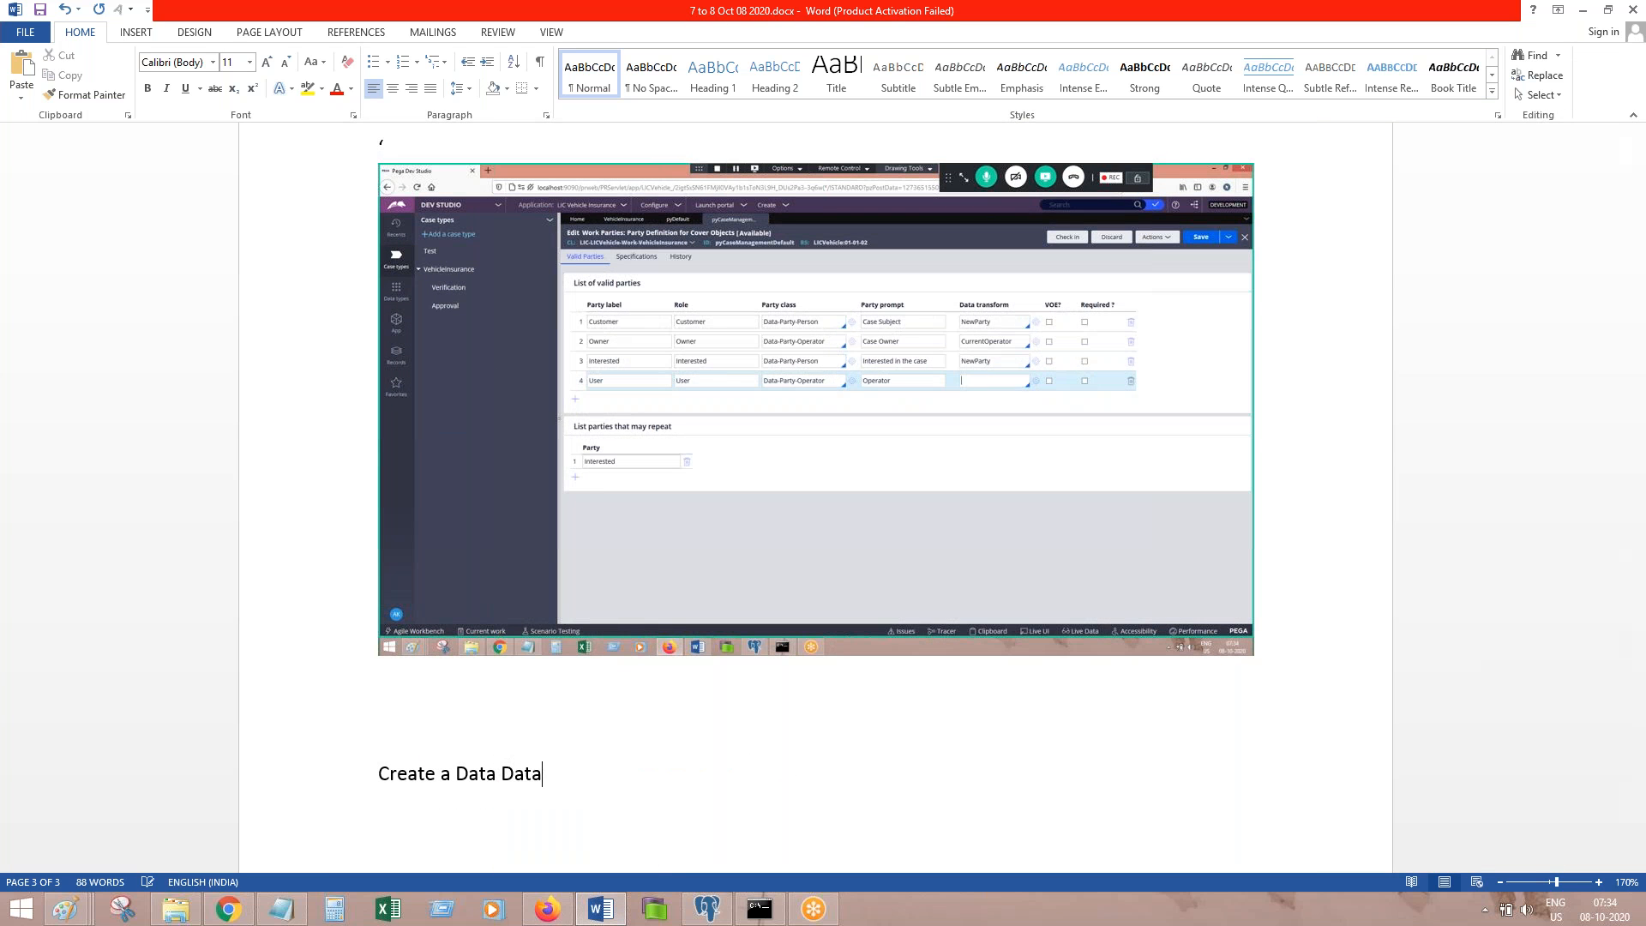
type(" trnasform")
key("Return")
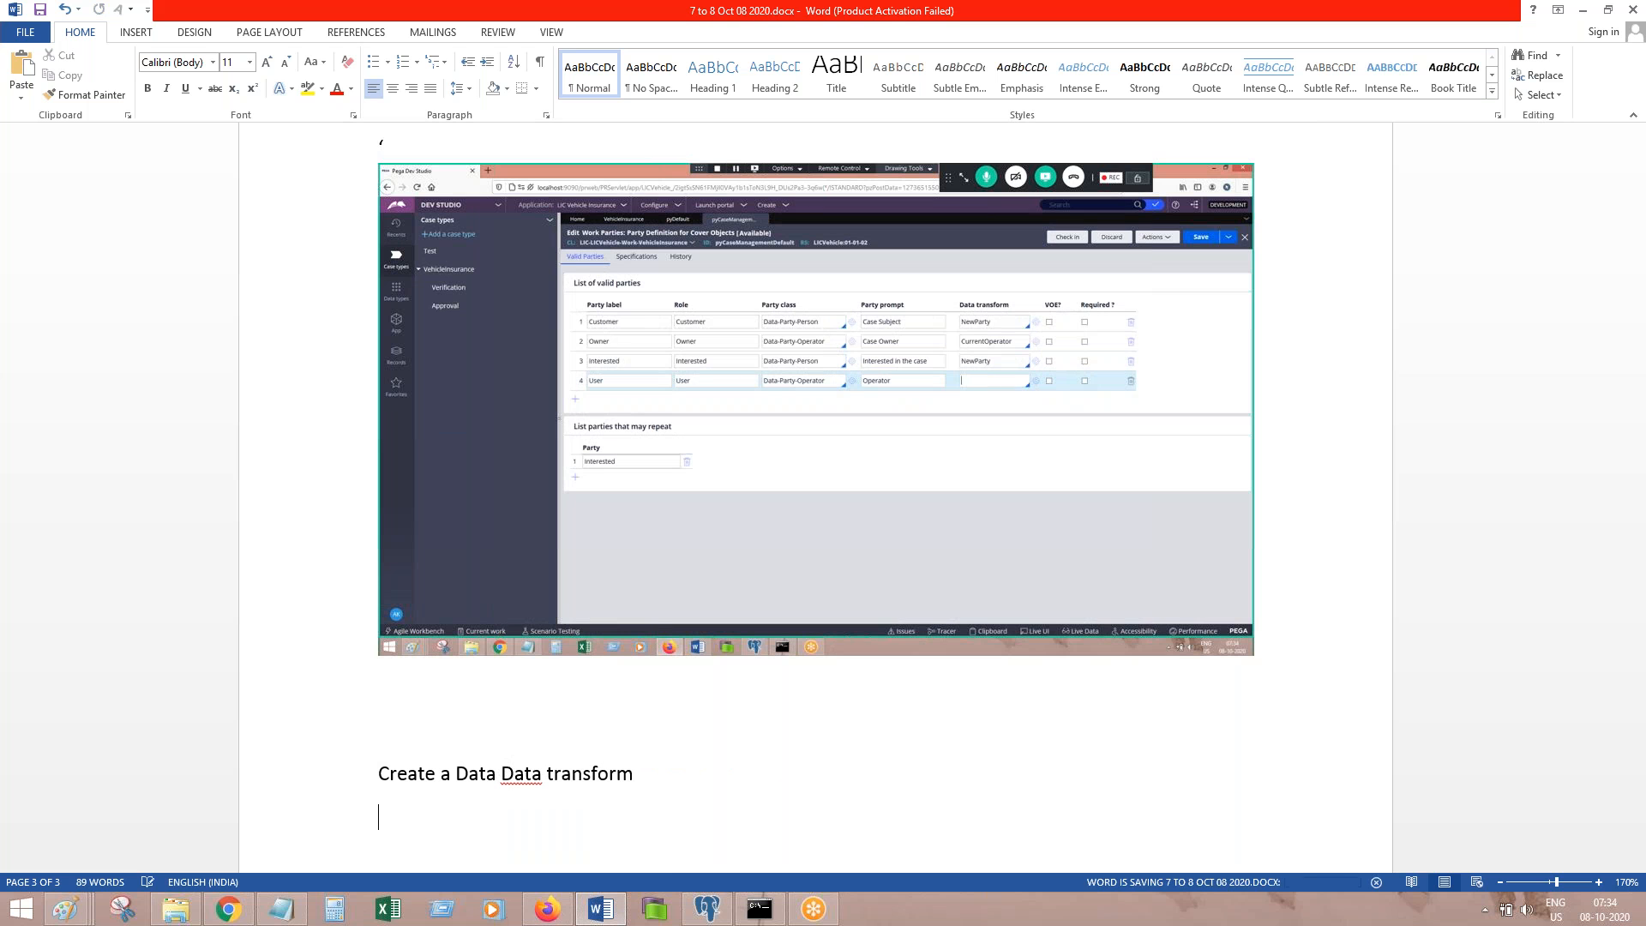
left_click(601, 910)
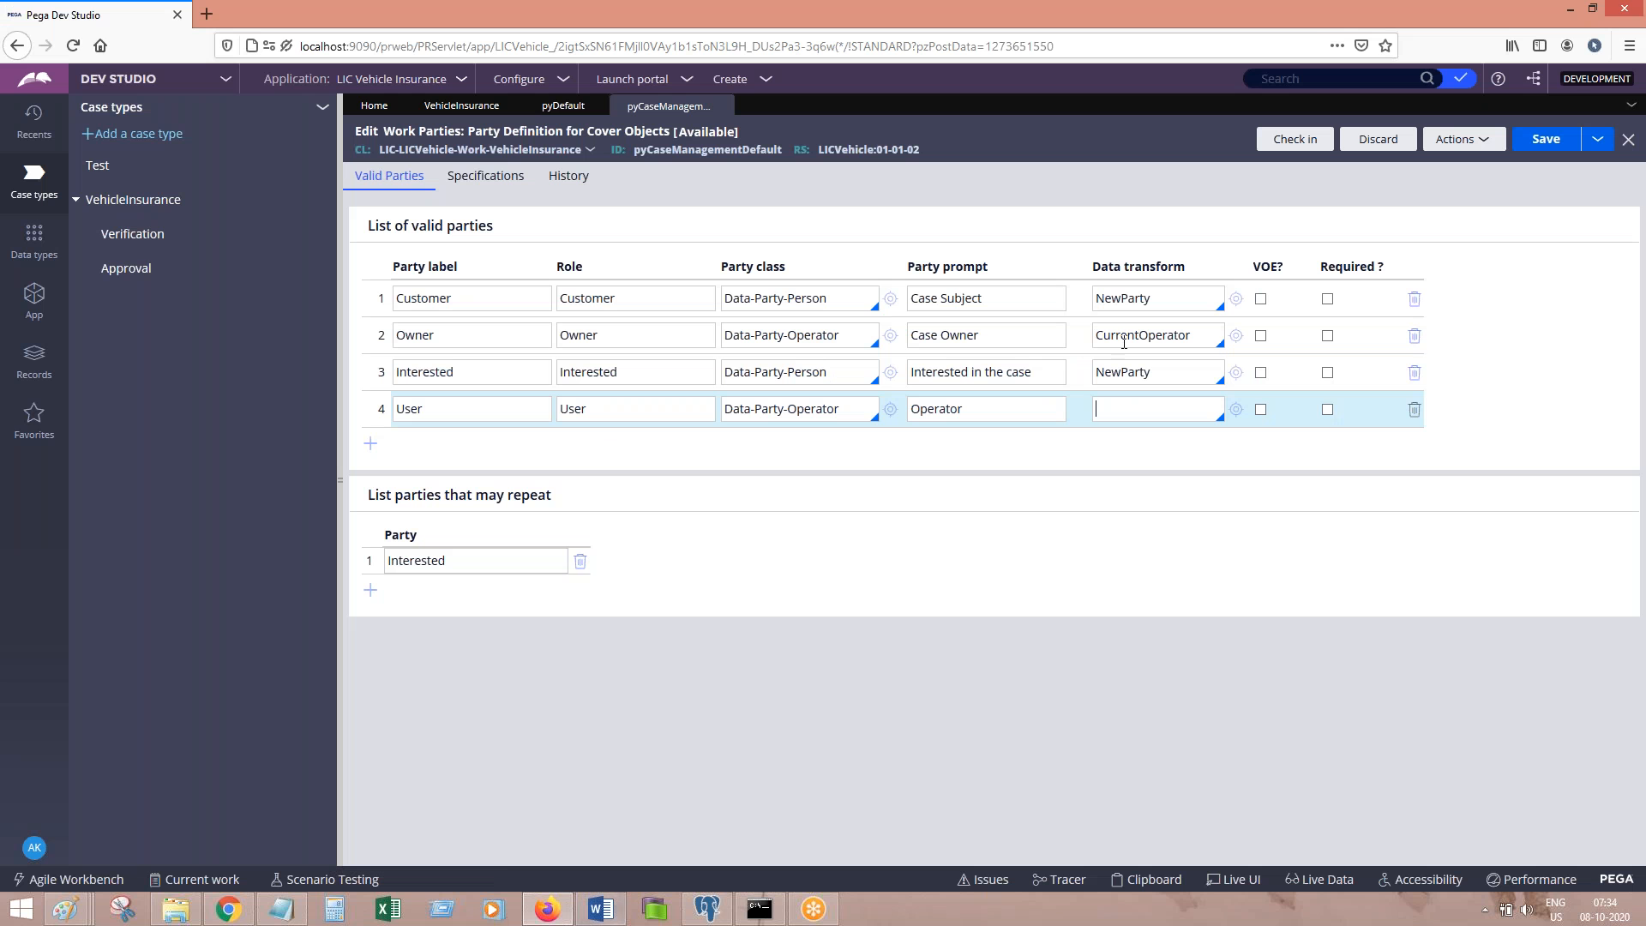
Step: Inspect NewParty's .pyWorkPartyUri target, close it, and start a data transform for the User party
left_click(1236, 373)
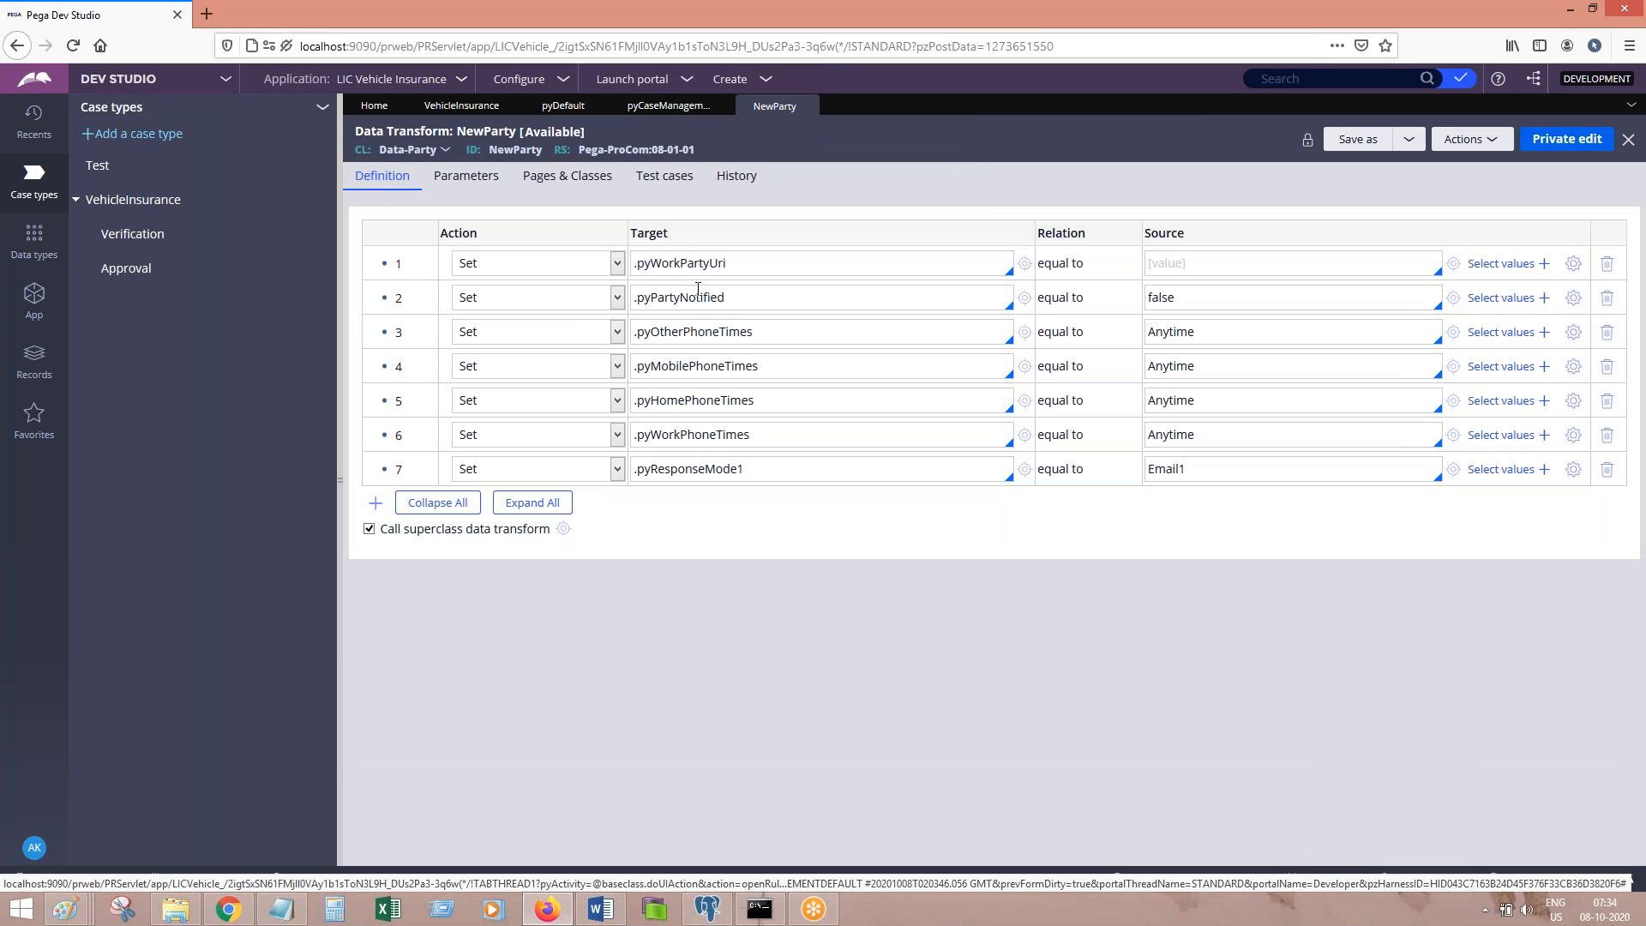
left_click_drag(728, 263, 622, 267)
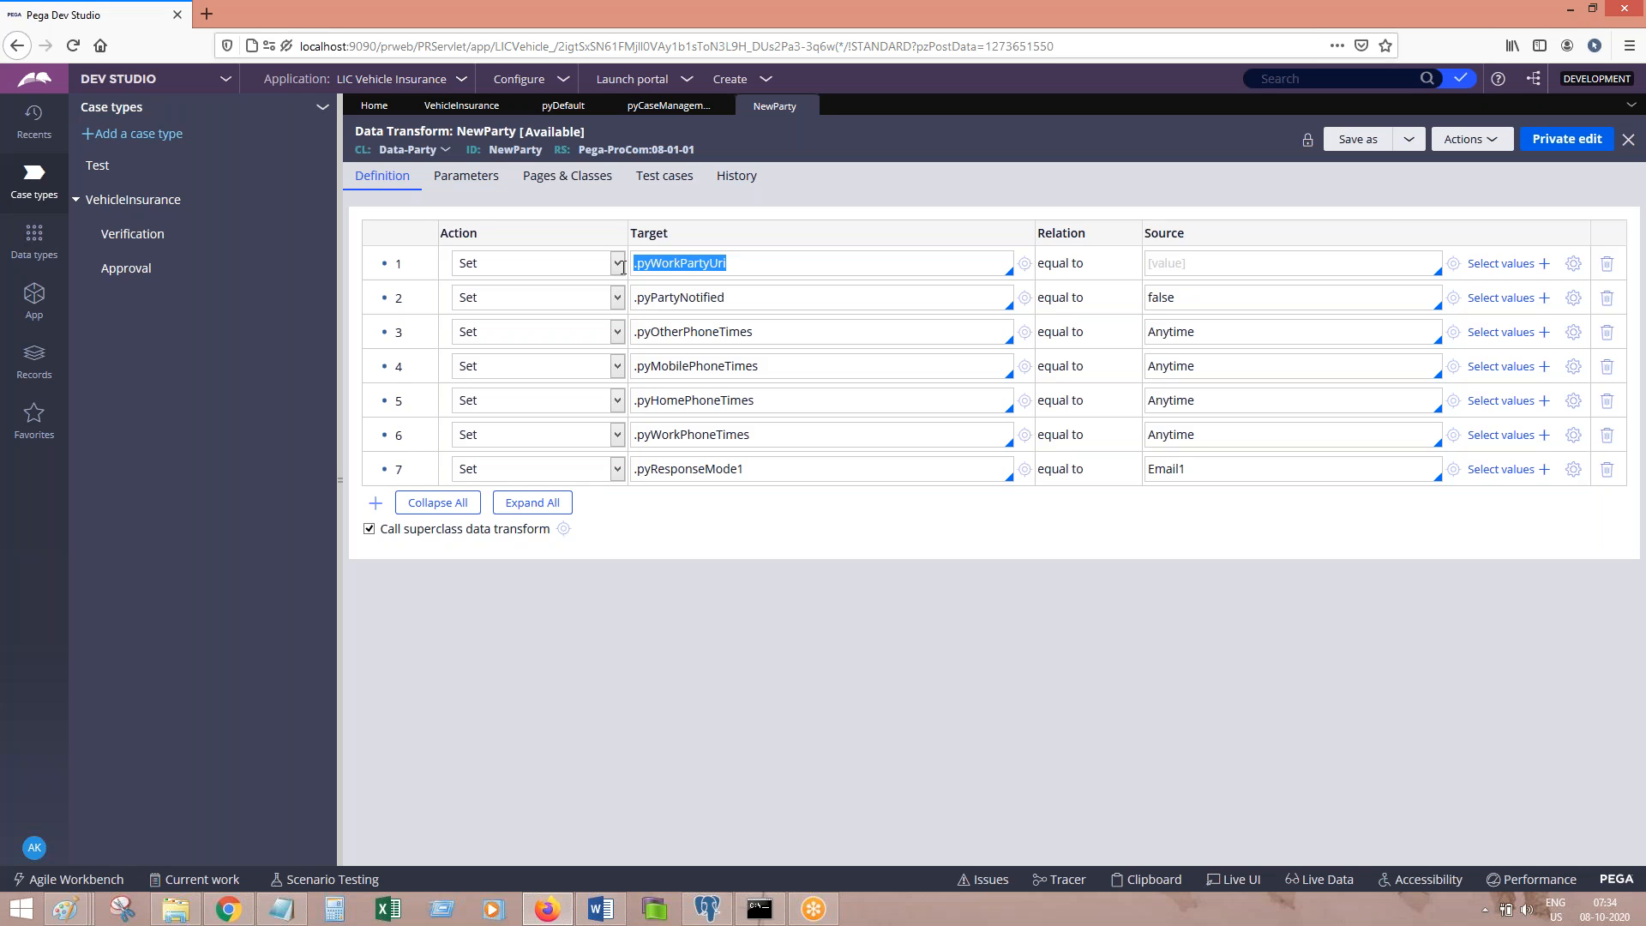
left_click(809, 106)
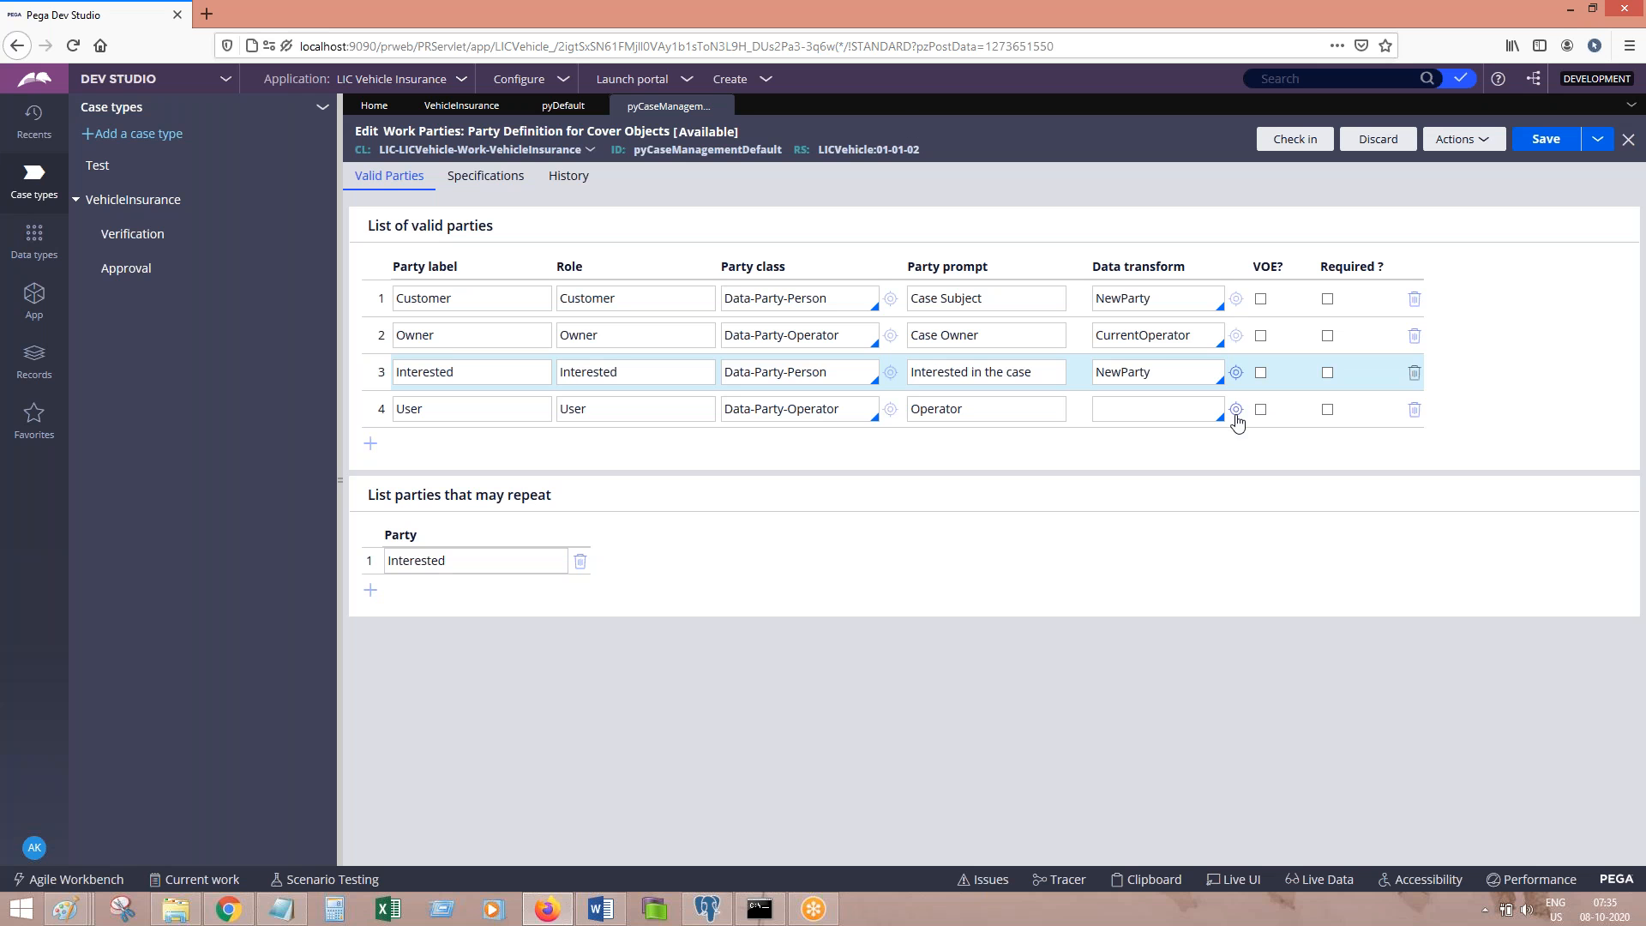
left_click(1235, 412)
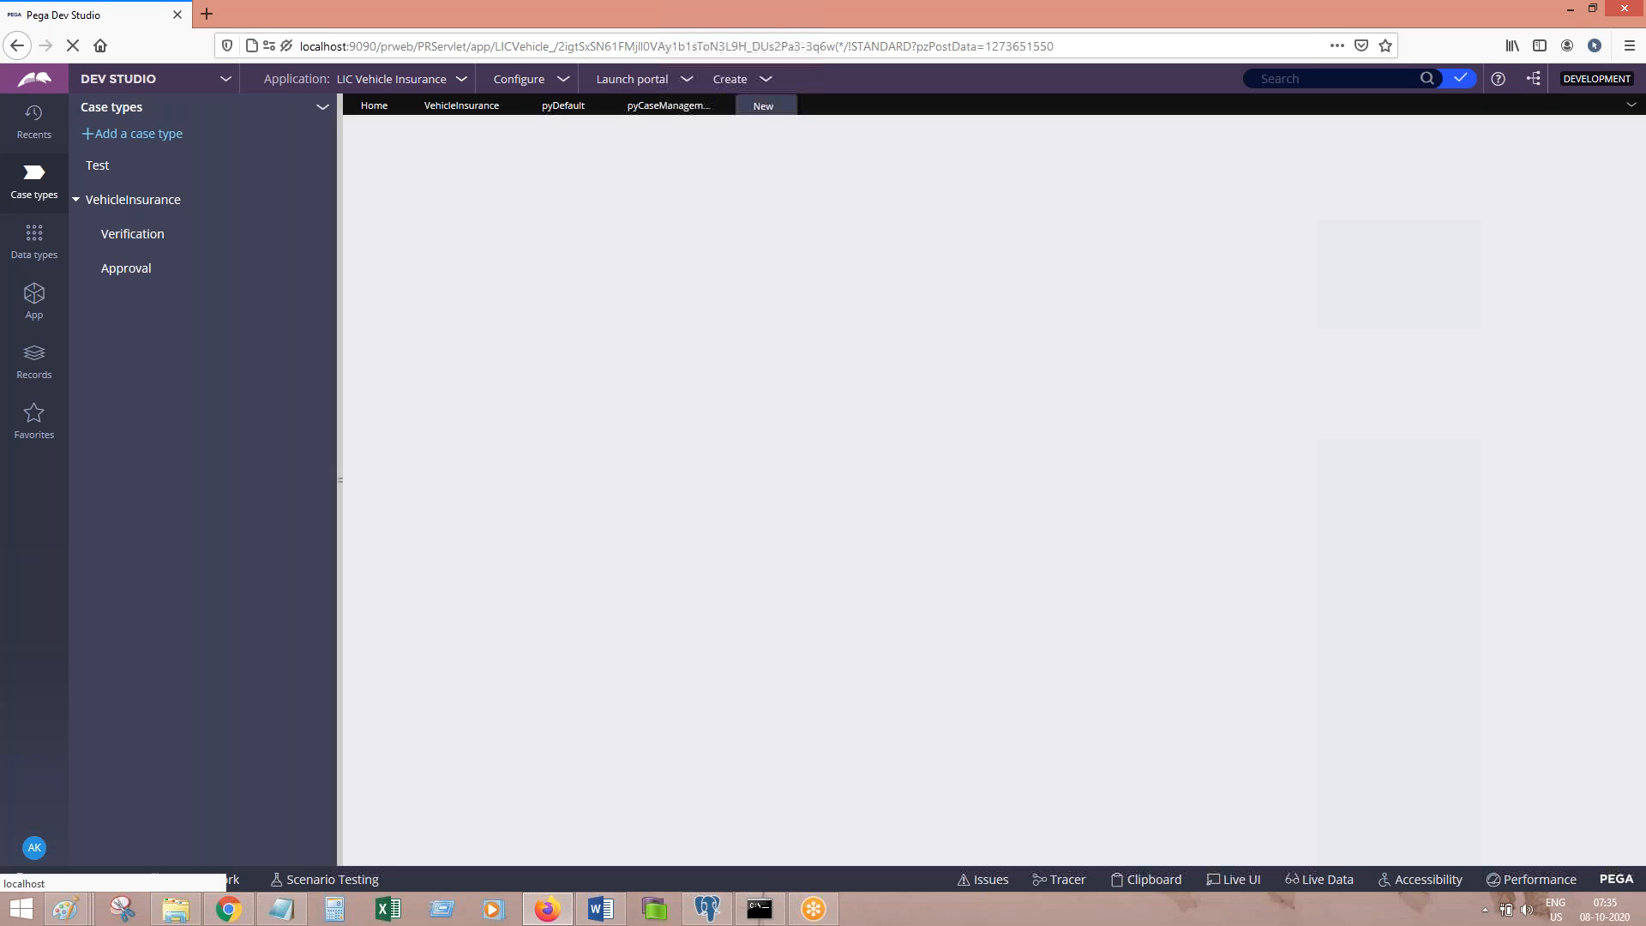
Step: Add the Word note 'Click on edit icon beside data transform to create it.'
left_click(624, 912)
type("Click on edit")
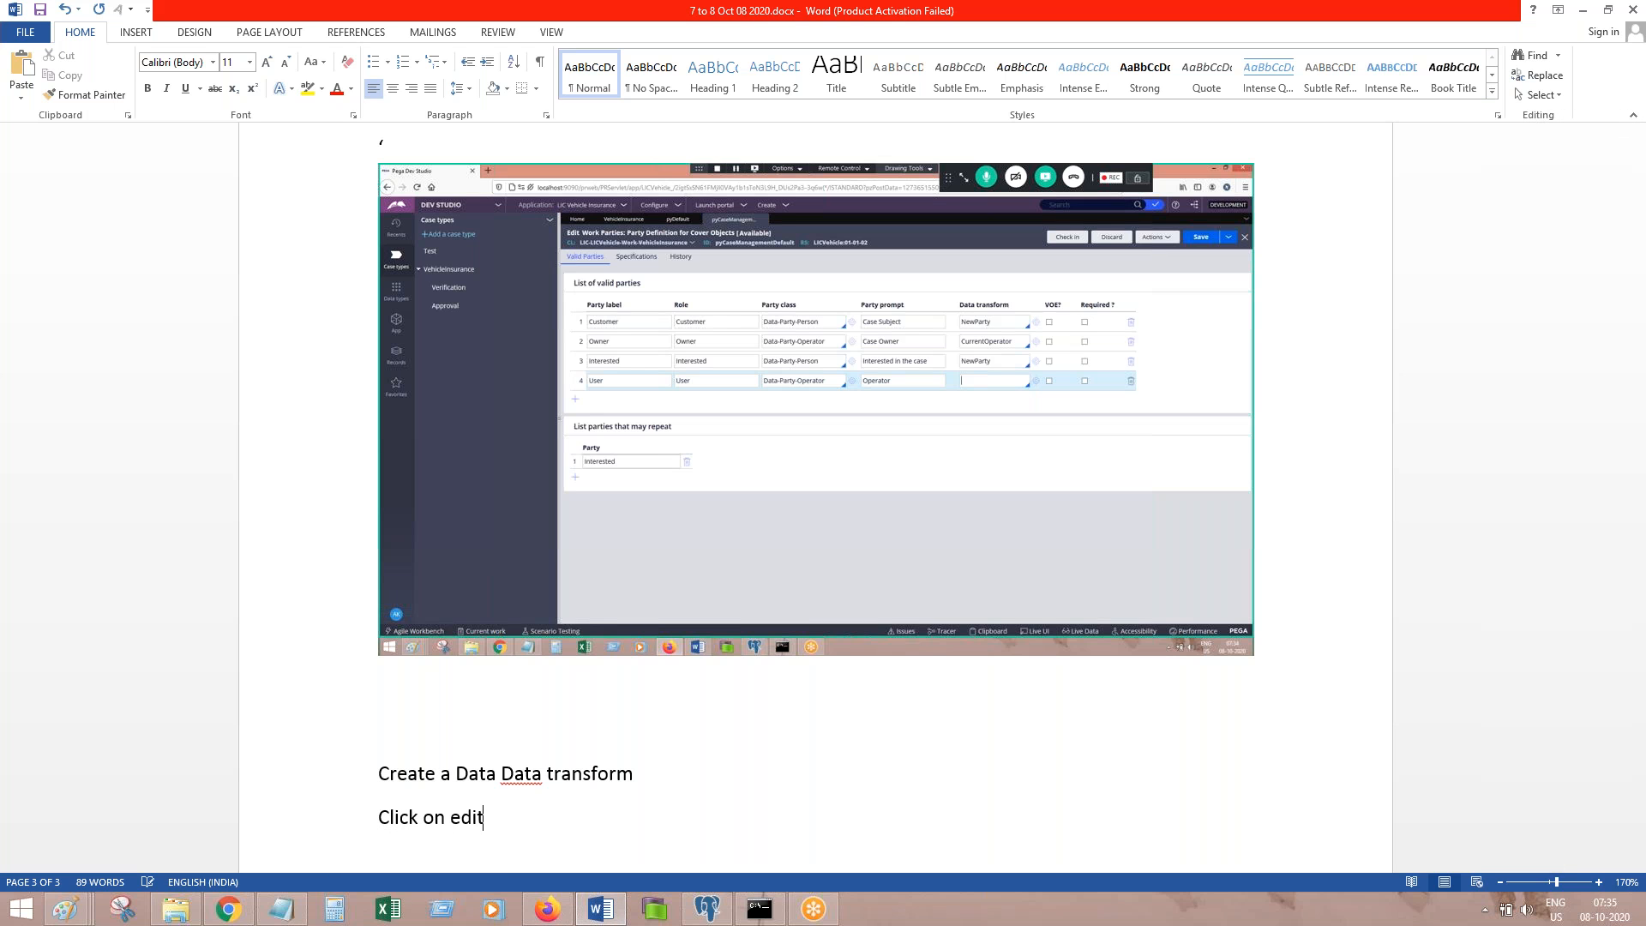
type(" icon beside data trnasf")
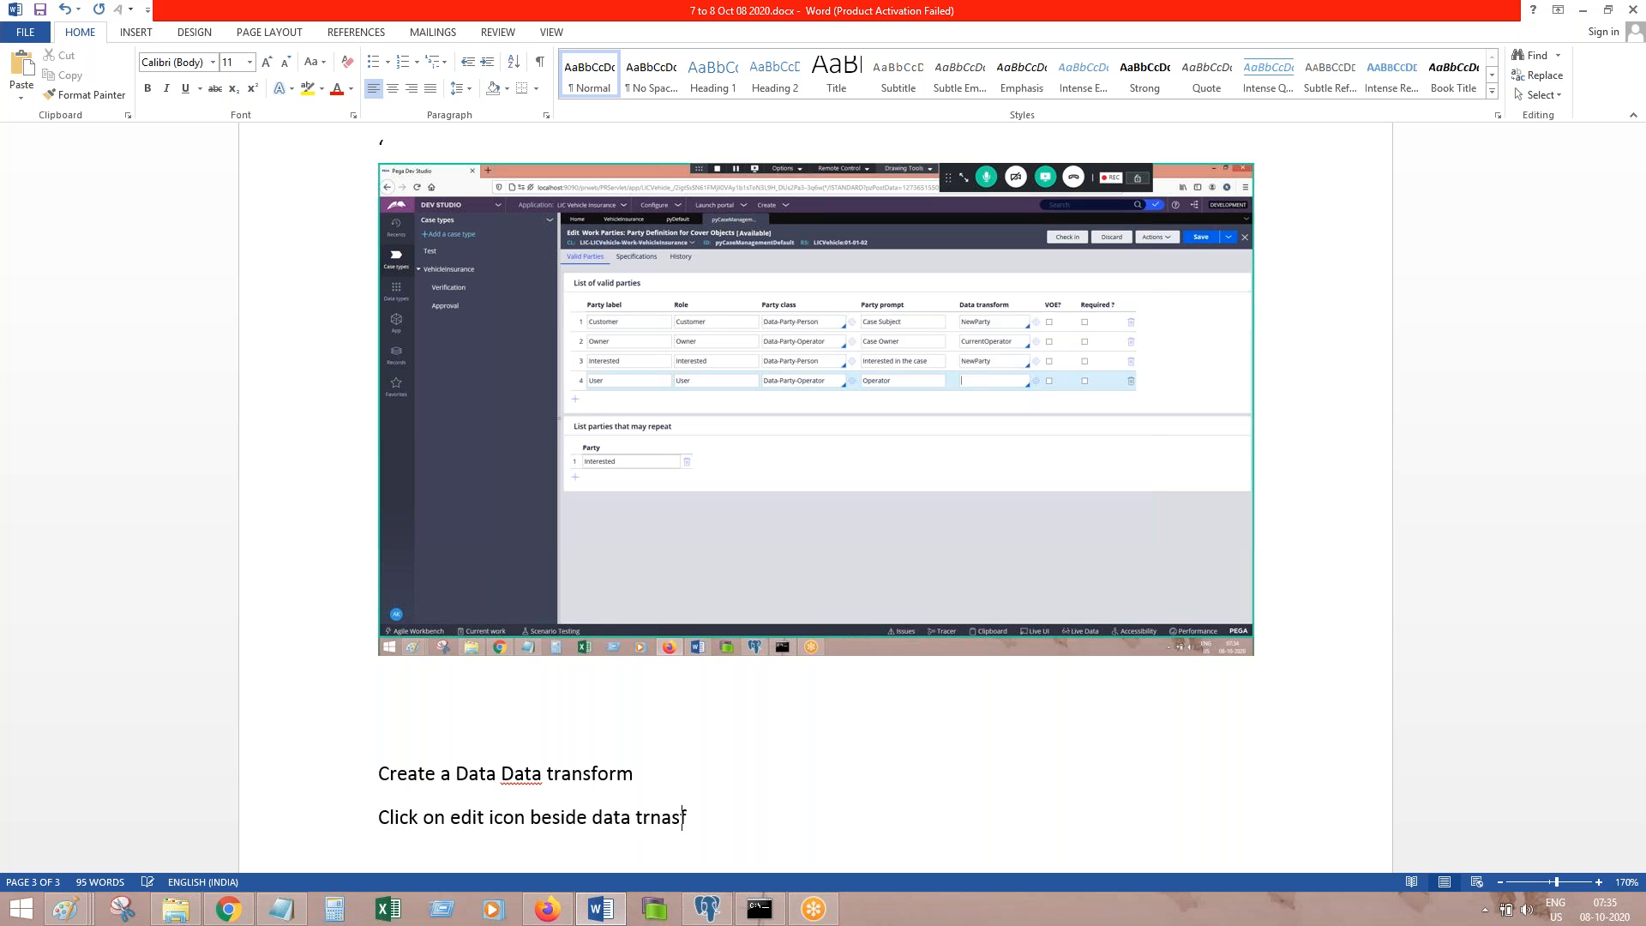
key("BackSpace")
key("BackSpace")
key("BackSpace")
key("BackSpace")
type("ansform to create it.")
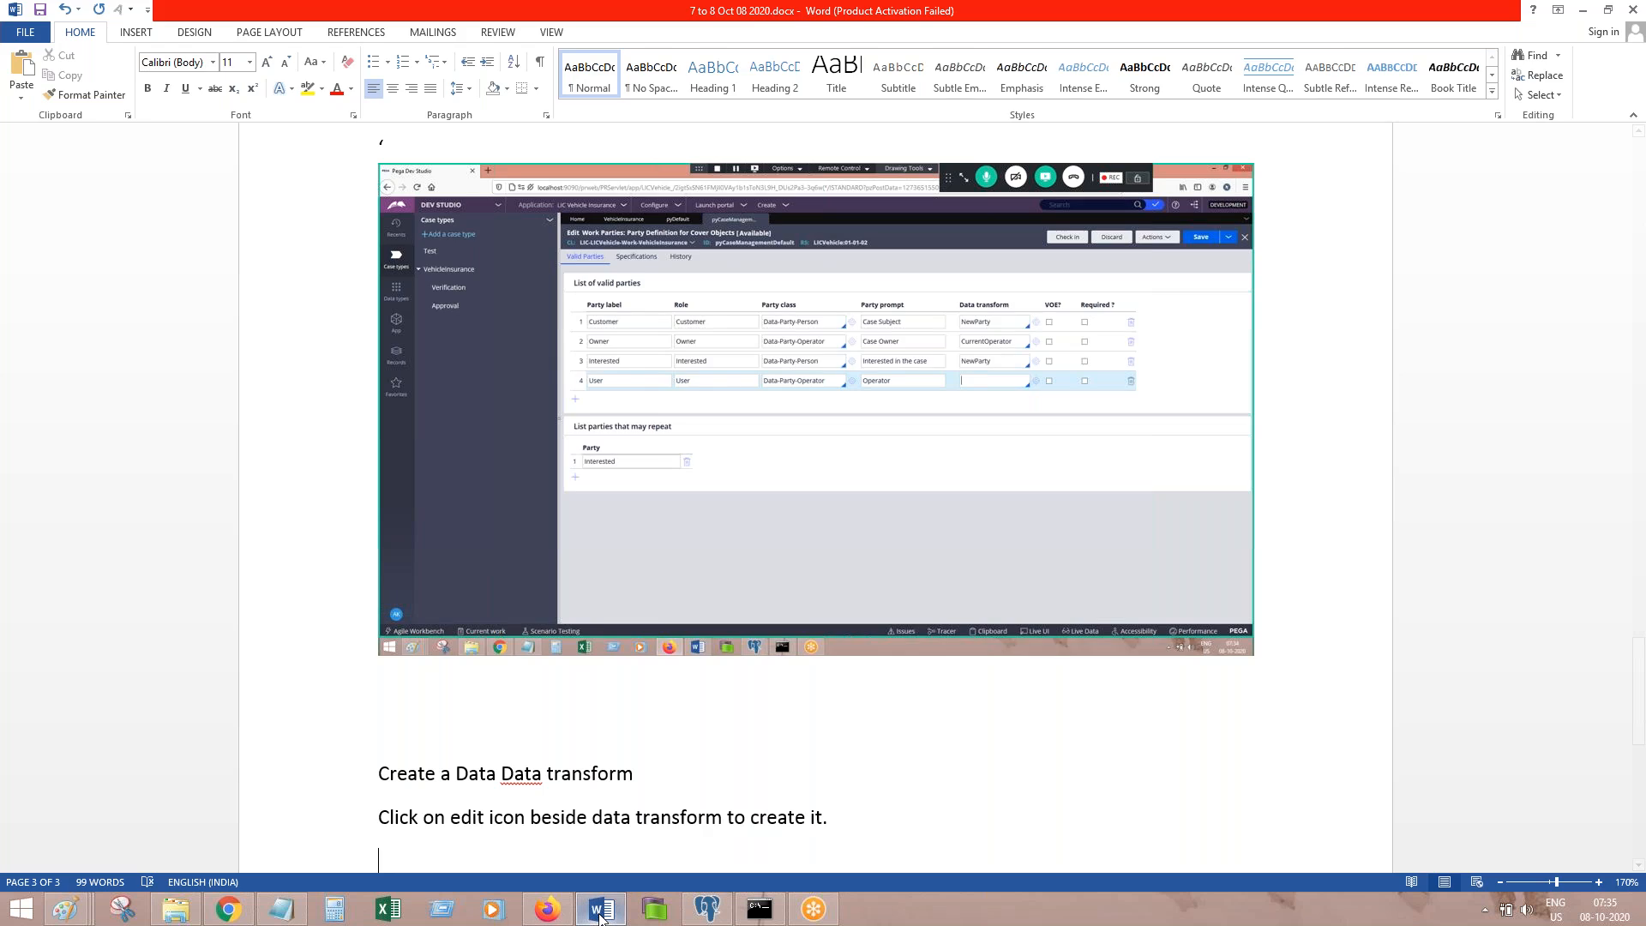
key("alt+Tab")
Step: Label the new data transform InitialUser and create and open it
left_click(495, 257)
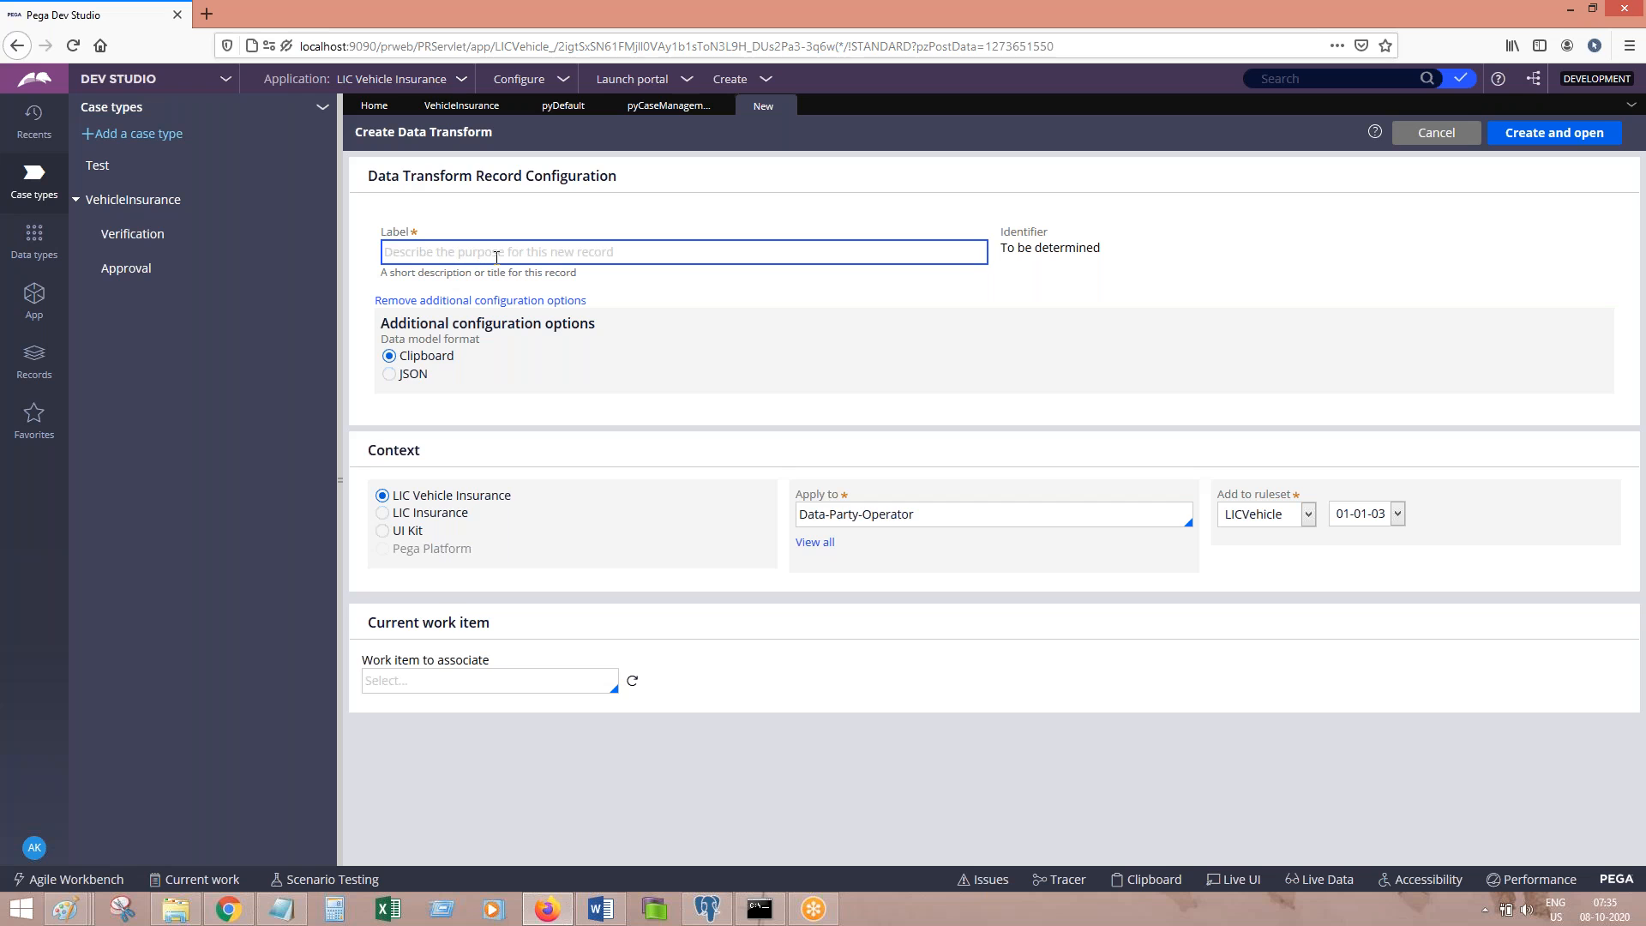
type("User")
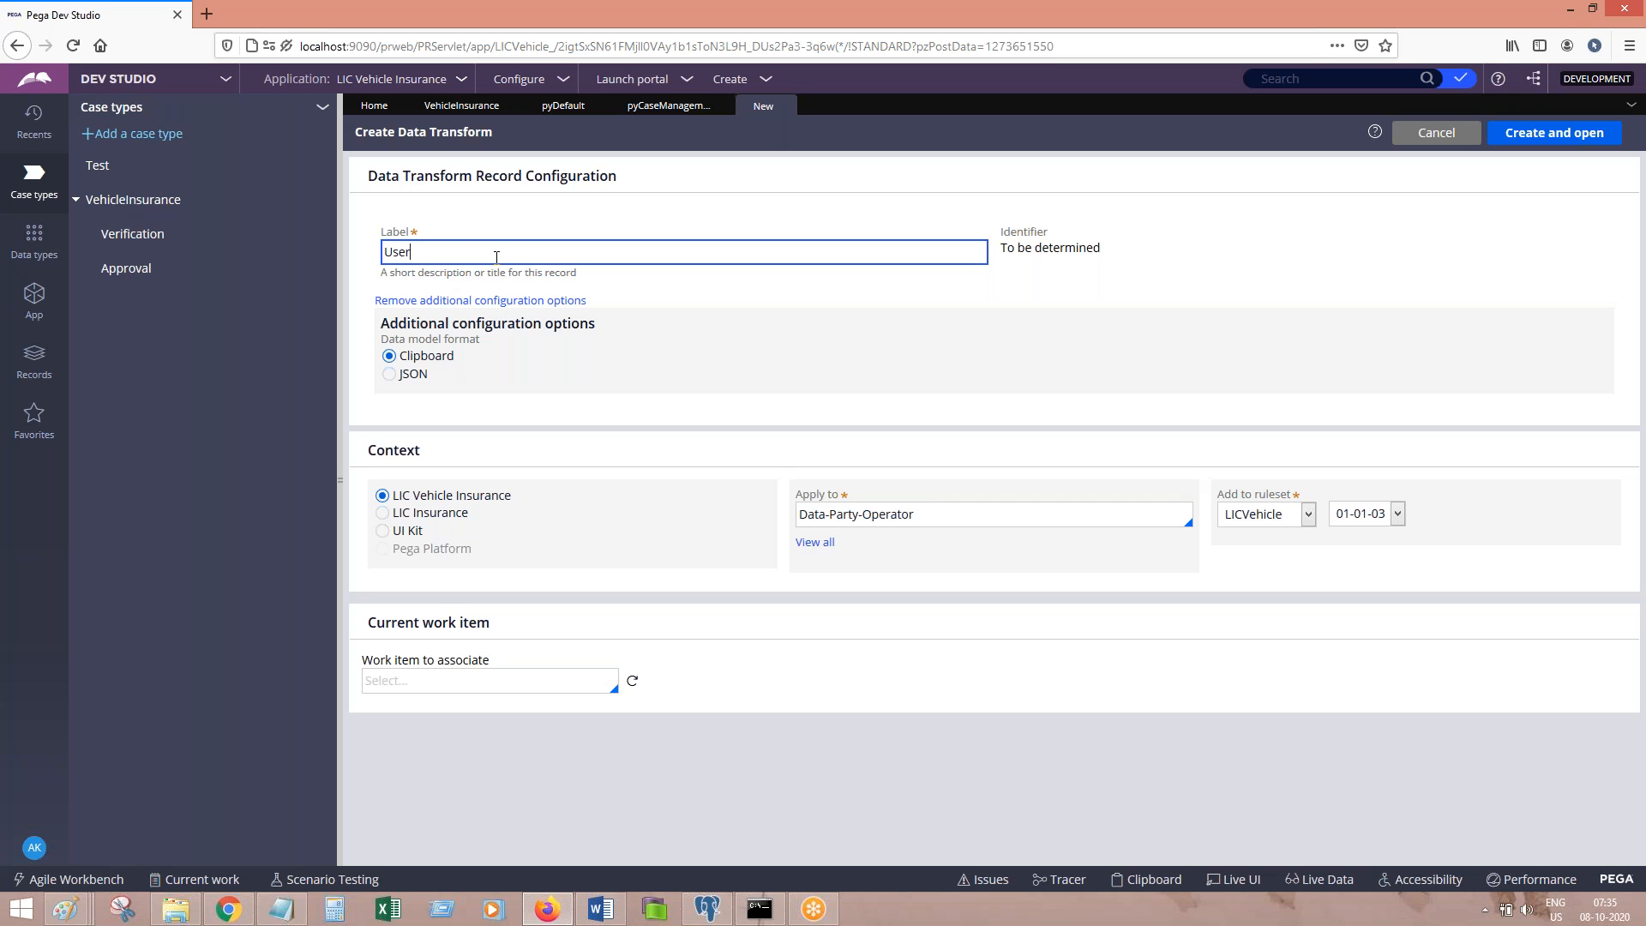
key("ctrl+a")
type("InitialUser")
key("Tab")
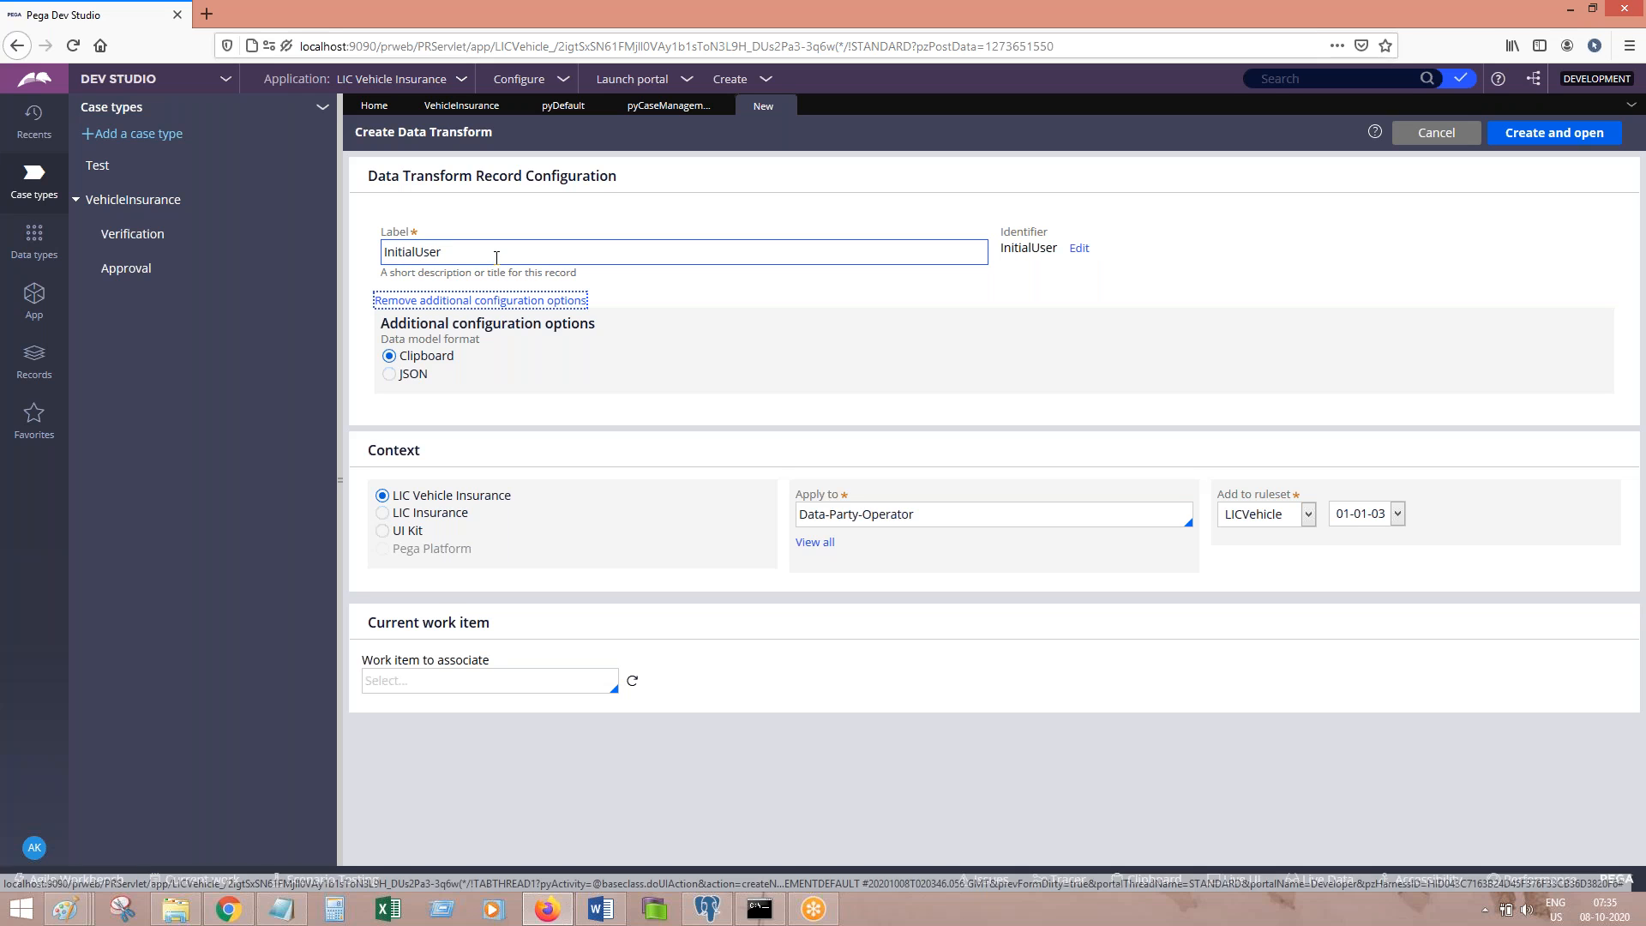
left_click(1498, 137)
left_click(598, 919)
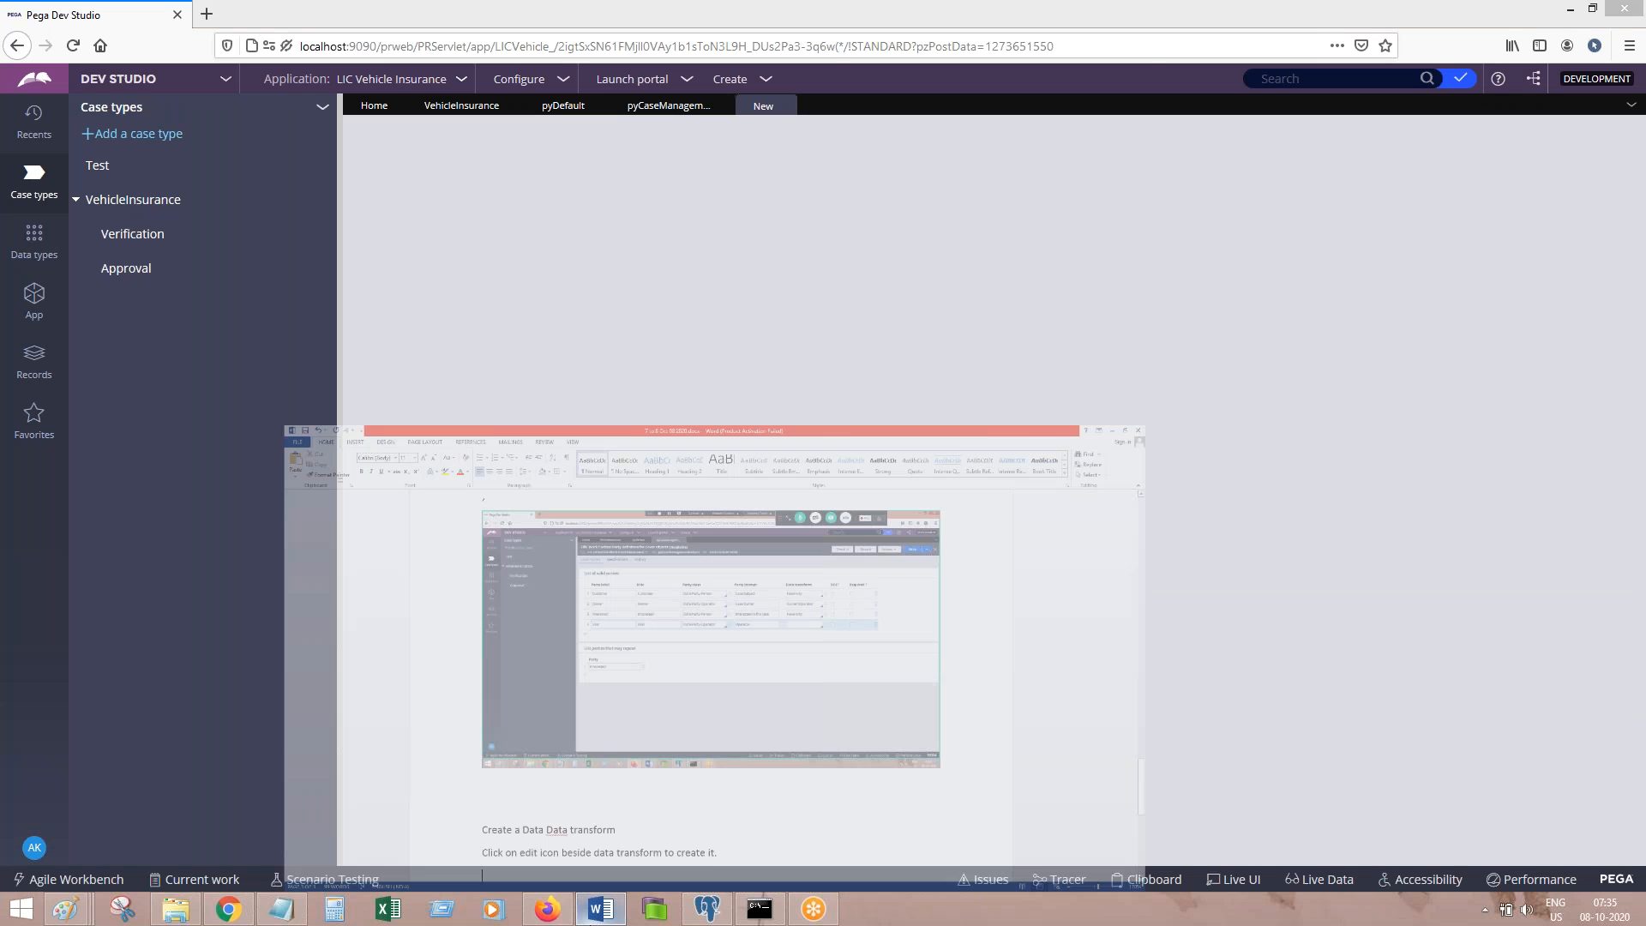
left_click(598, 919)
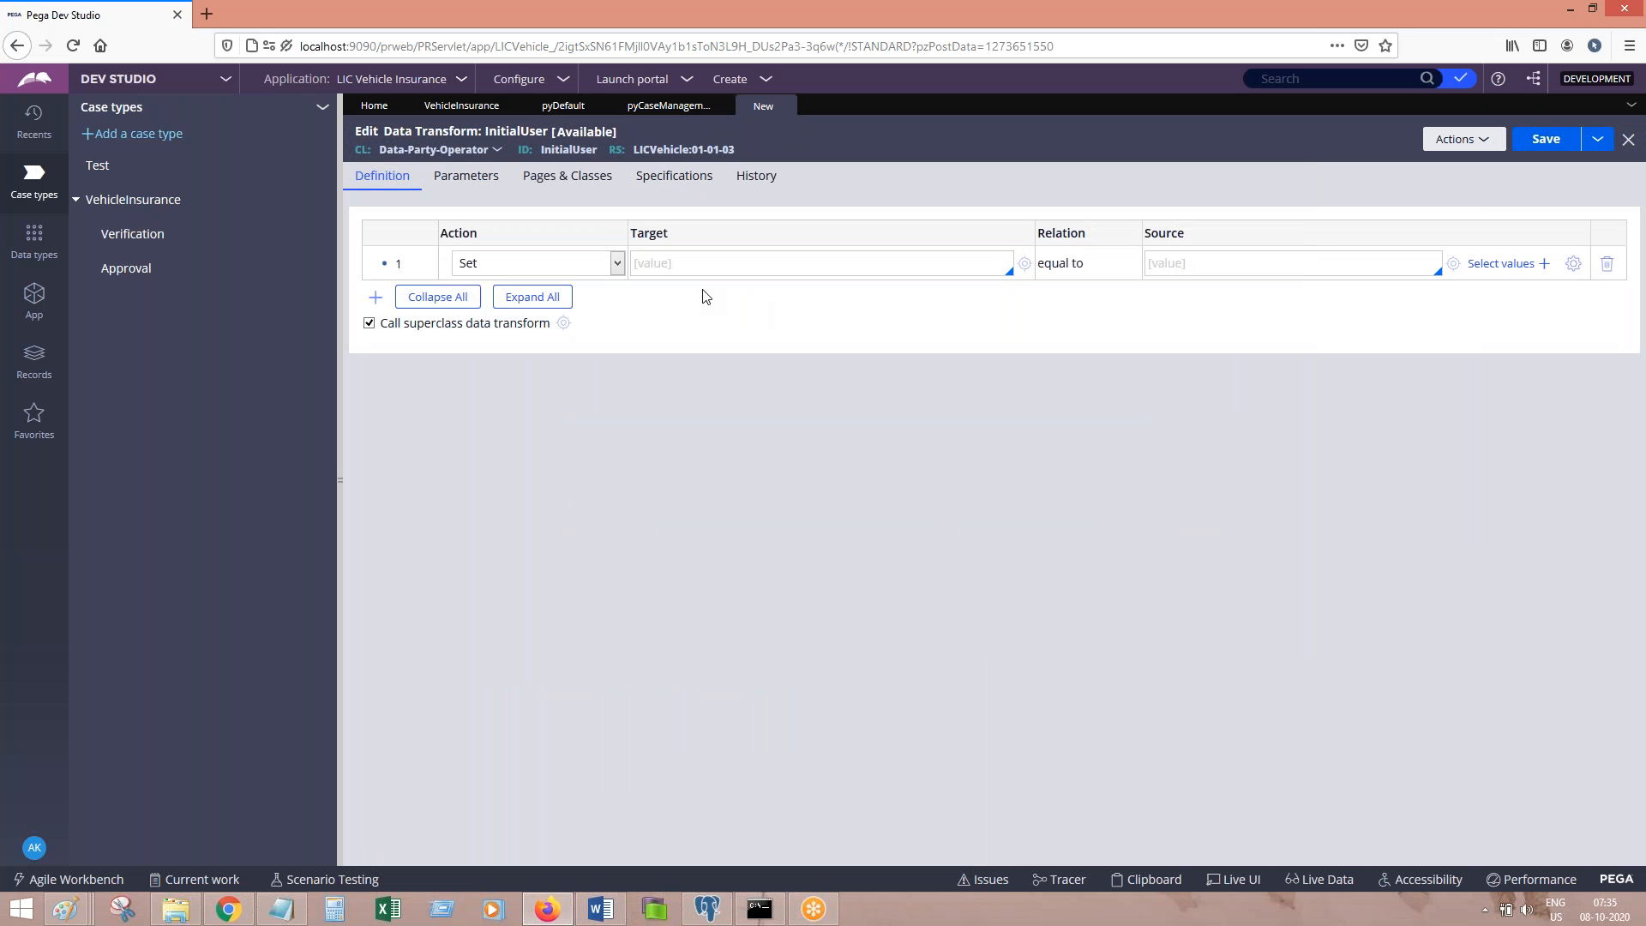
Step: Set target .pyUserIdentifier to source LicUser2 in the InitialUser transform, checking the ID in the notes
left_click(602, 910)
left_click(604, 917)
type("p")
key("BackSpace")
type(".pyU")
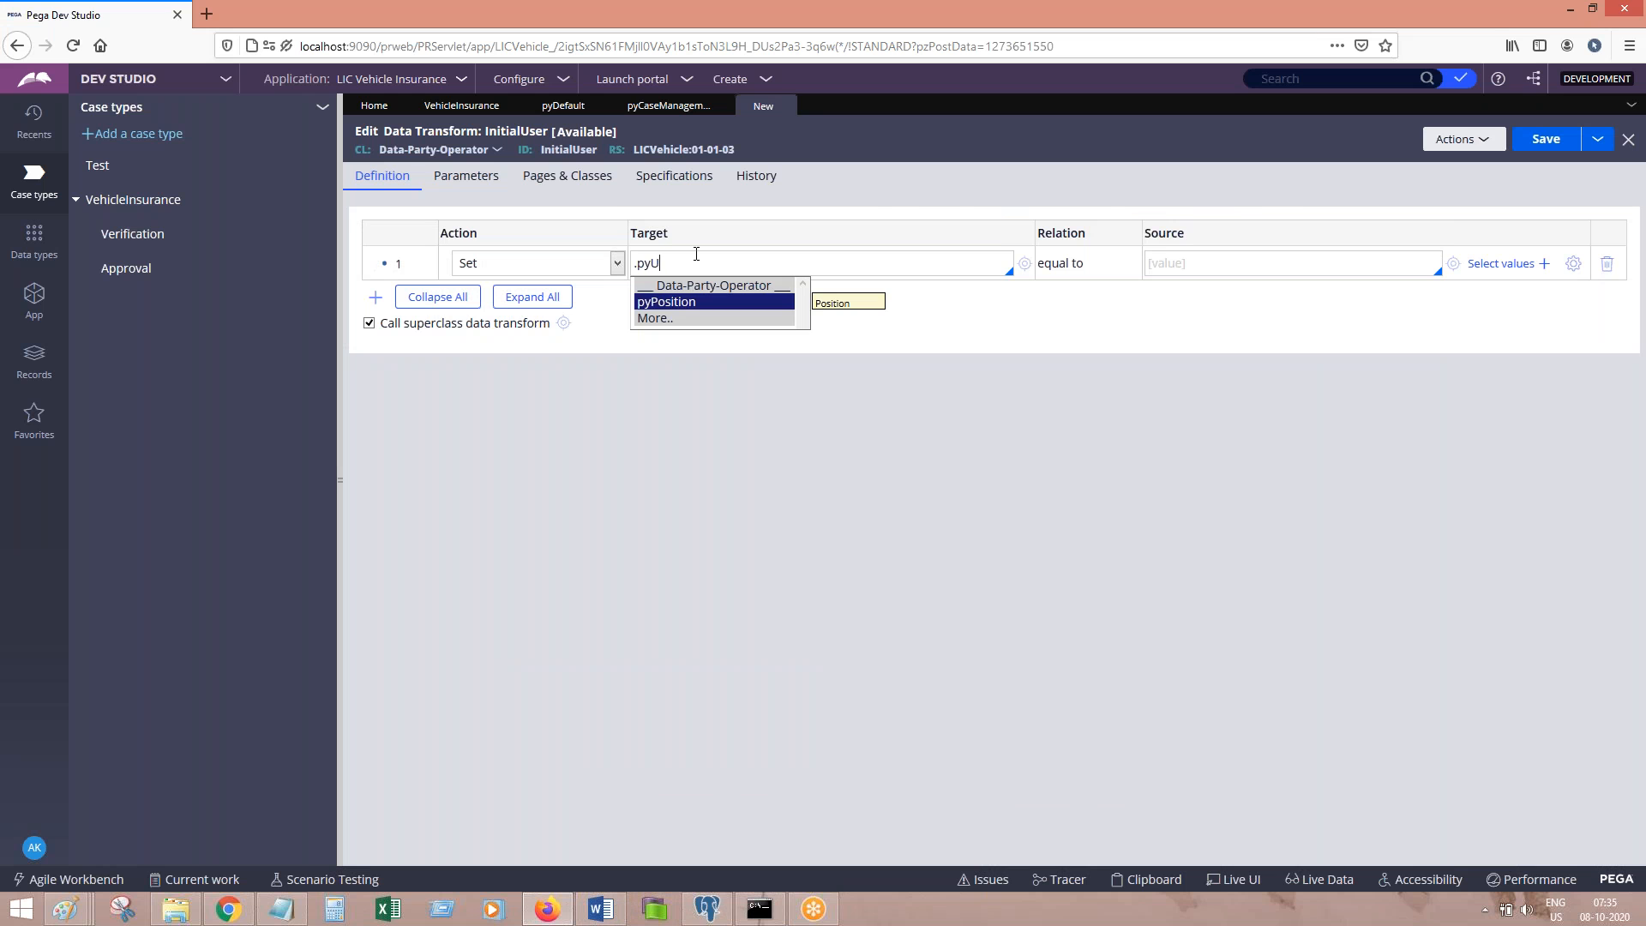
type("ser")
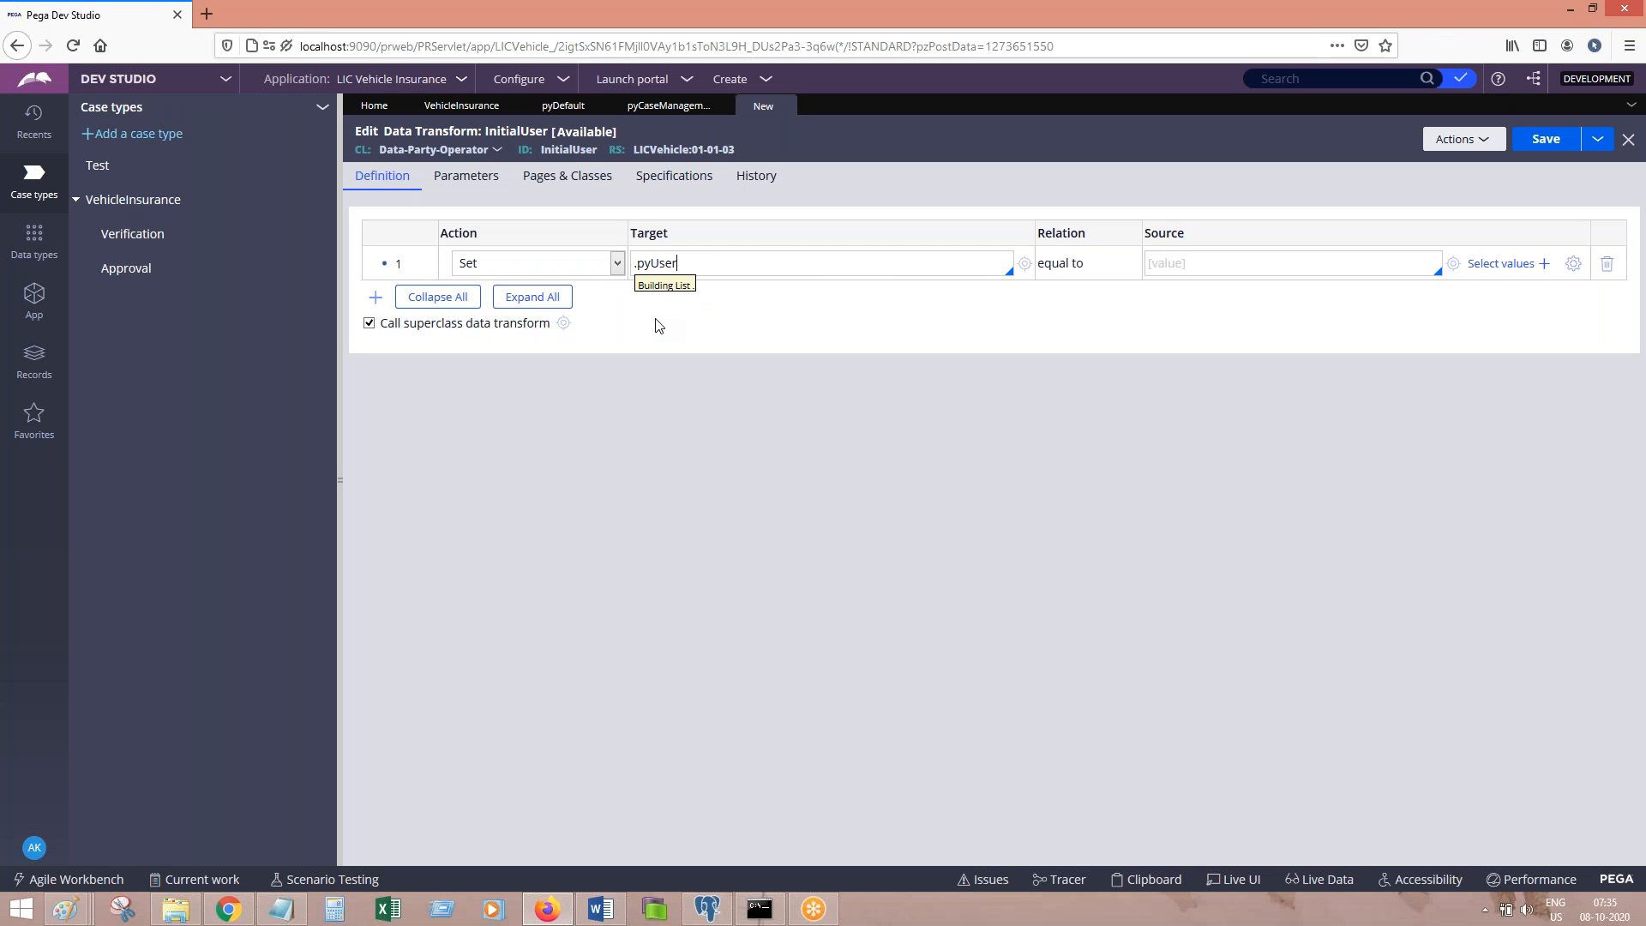
type("Ide")
key("Return")
left_click(1206, 271)
type("Use")
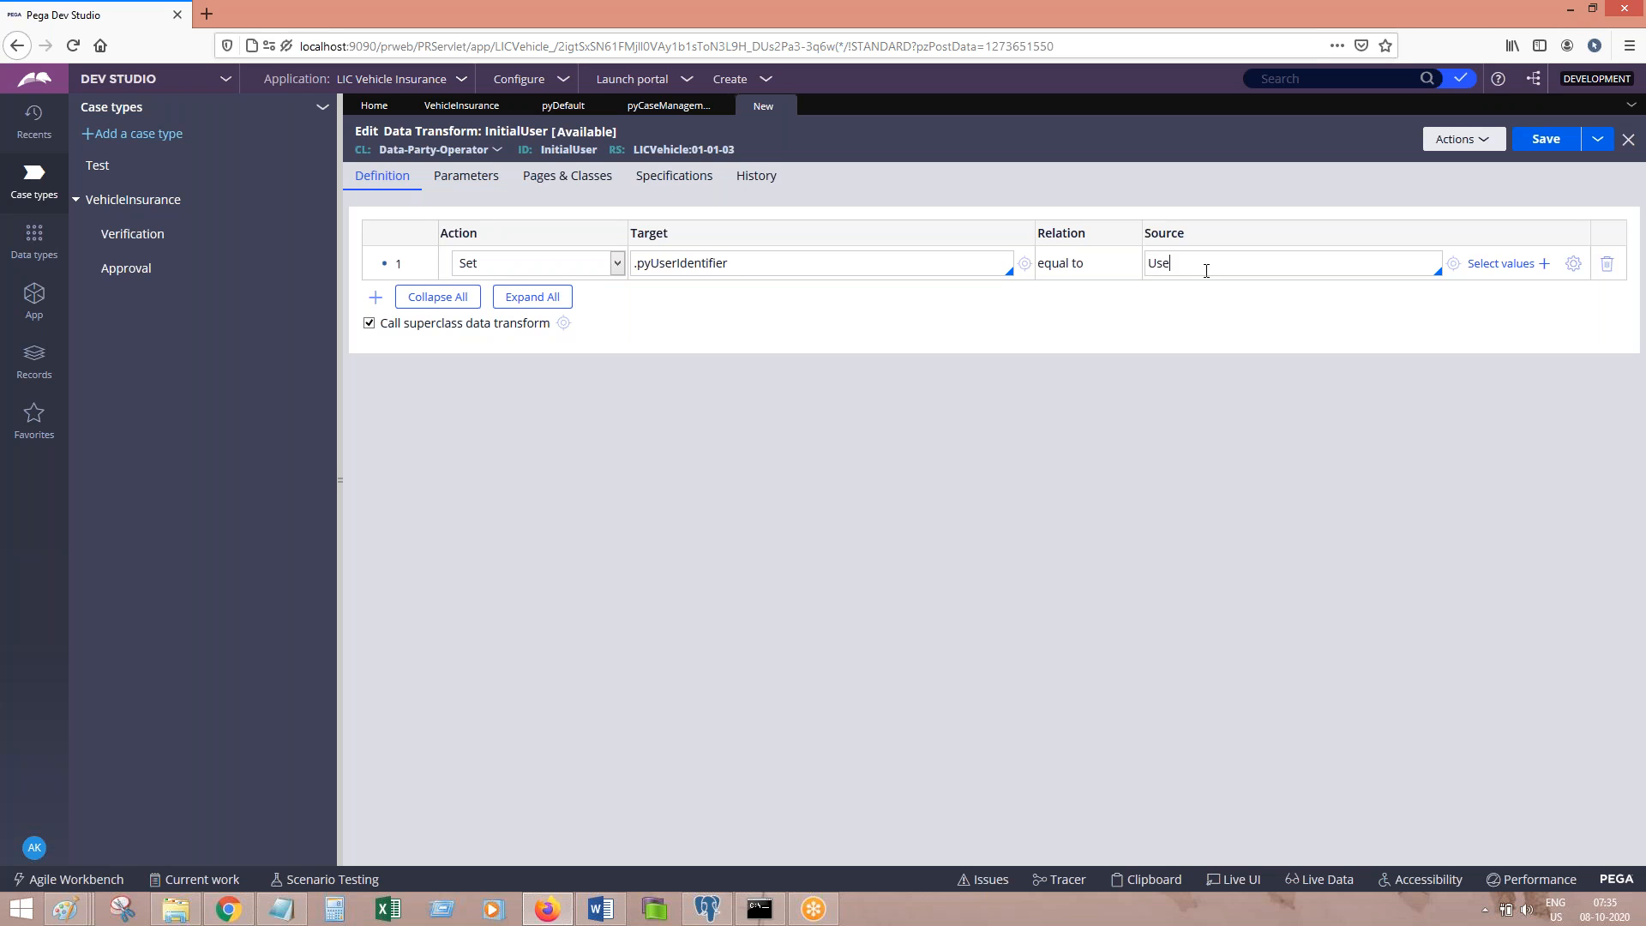
type("r2")
left_click(281, 909)
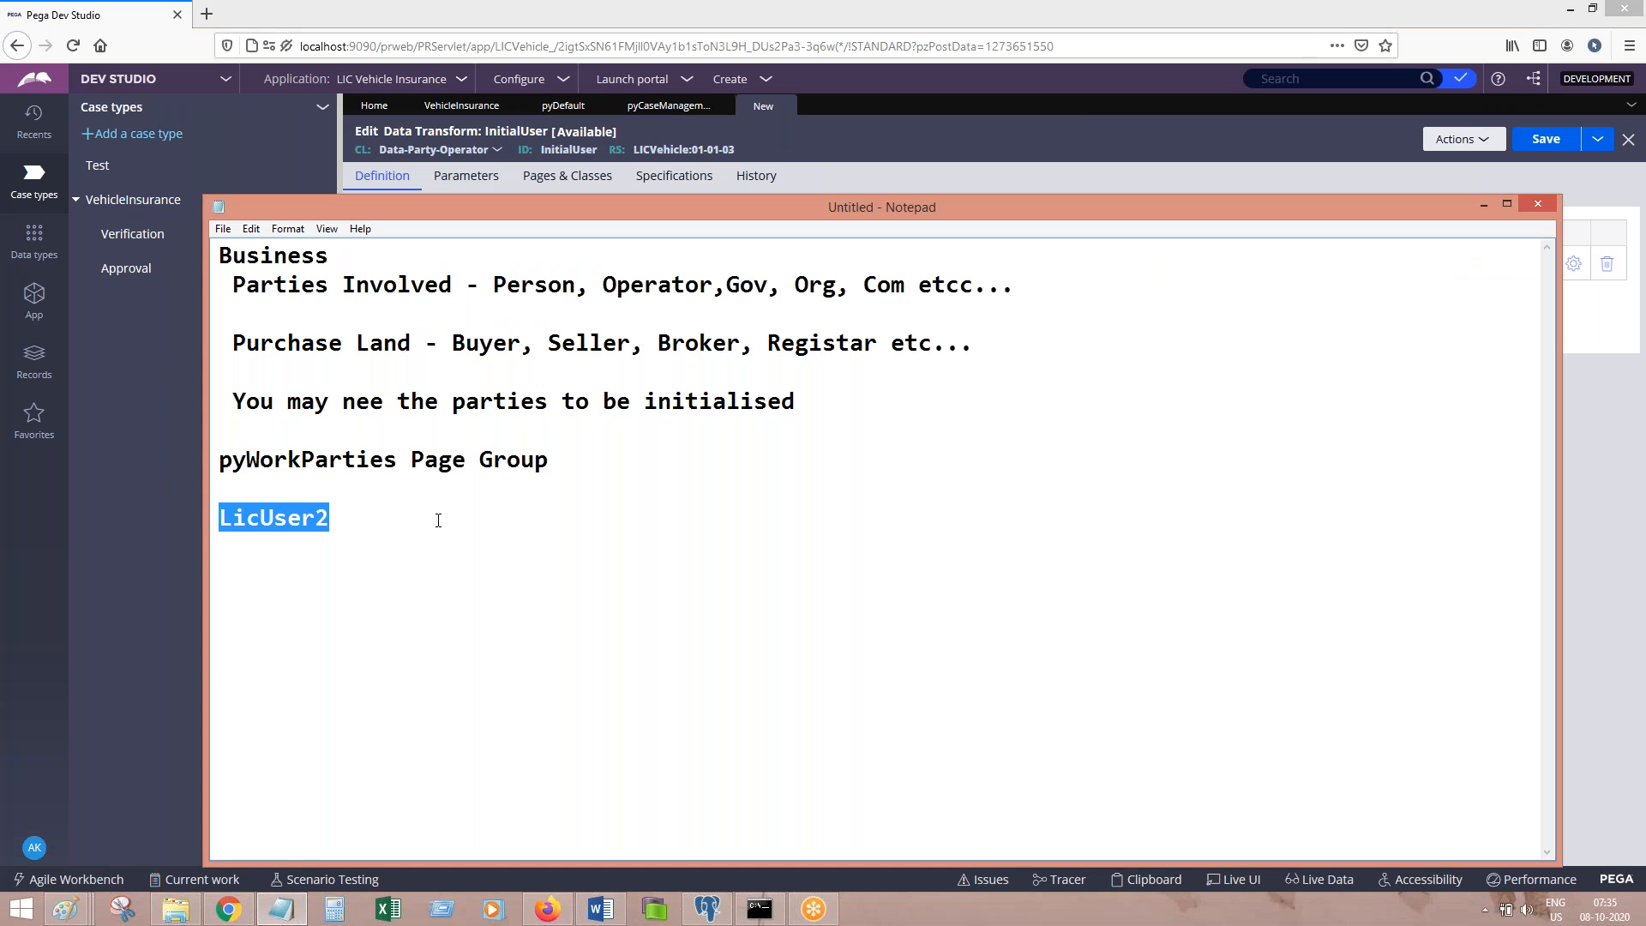
left_click(879, 188)
double_click(1211, 273)
type("LicUser2")
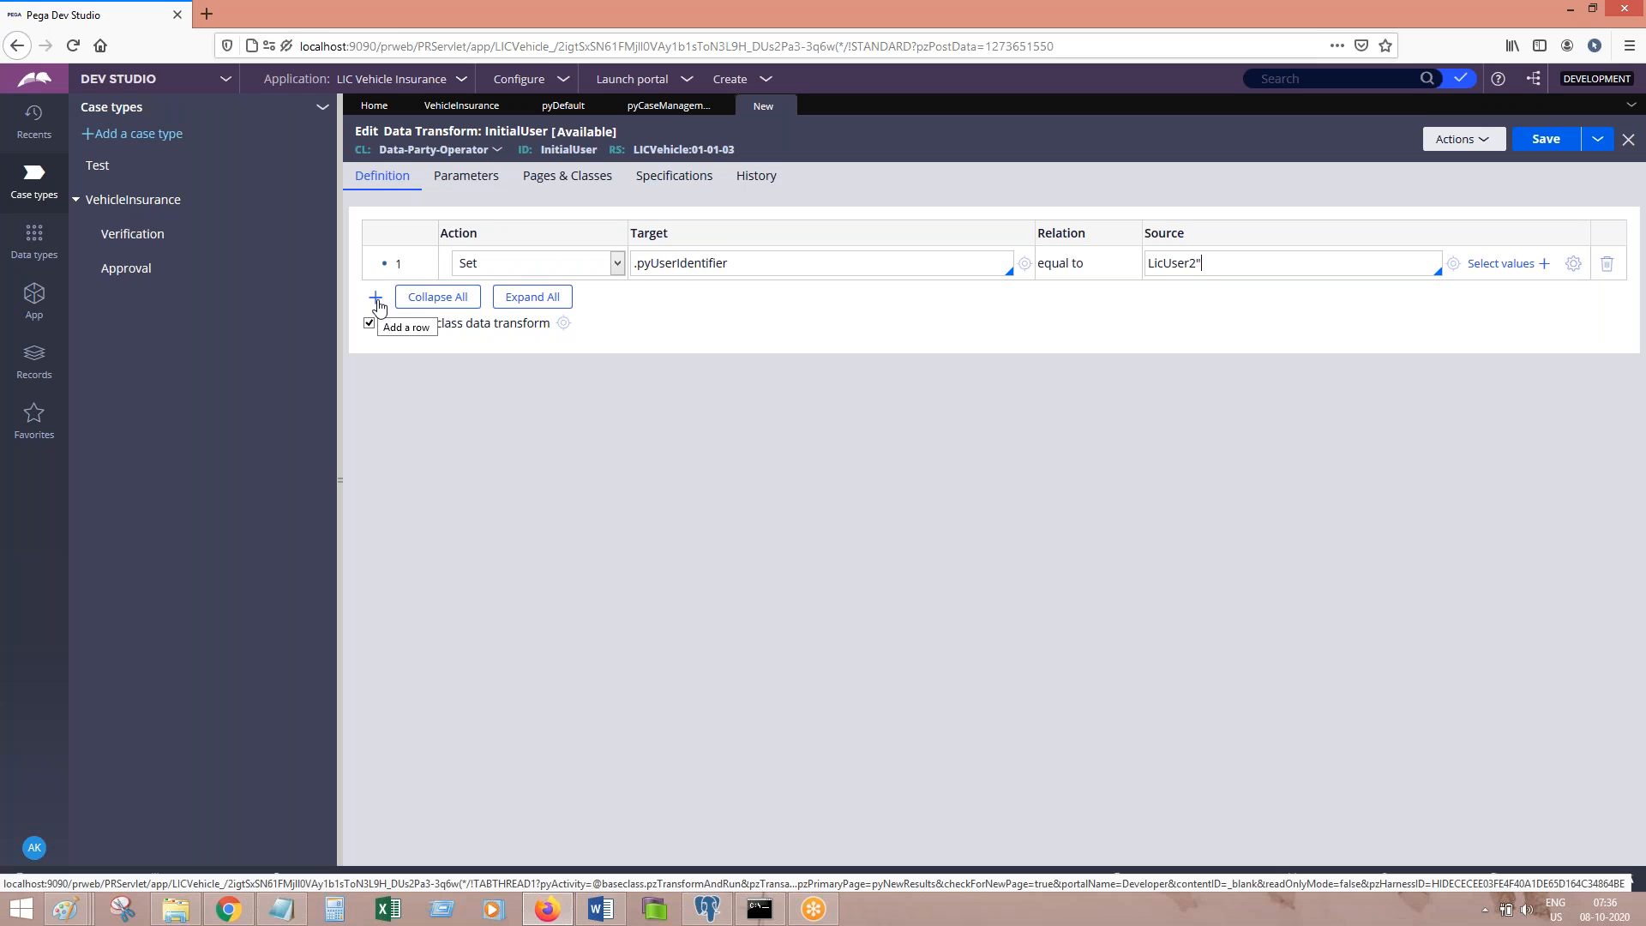
left_click(605, 914)
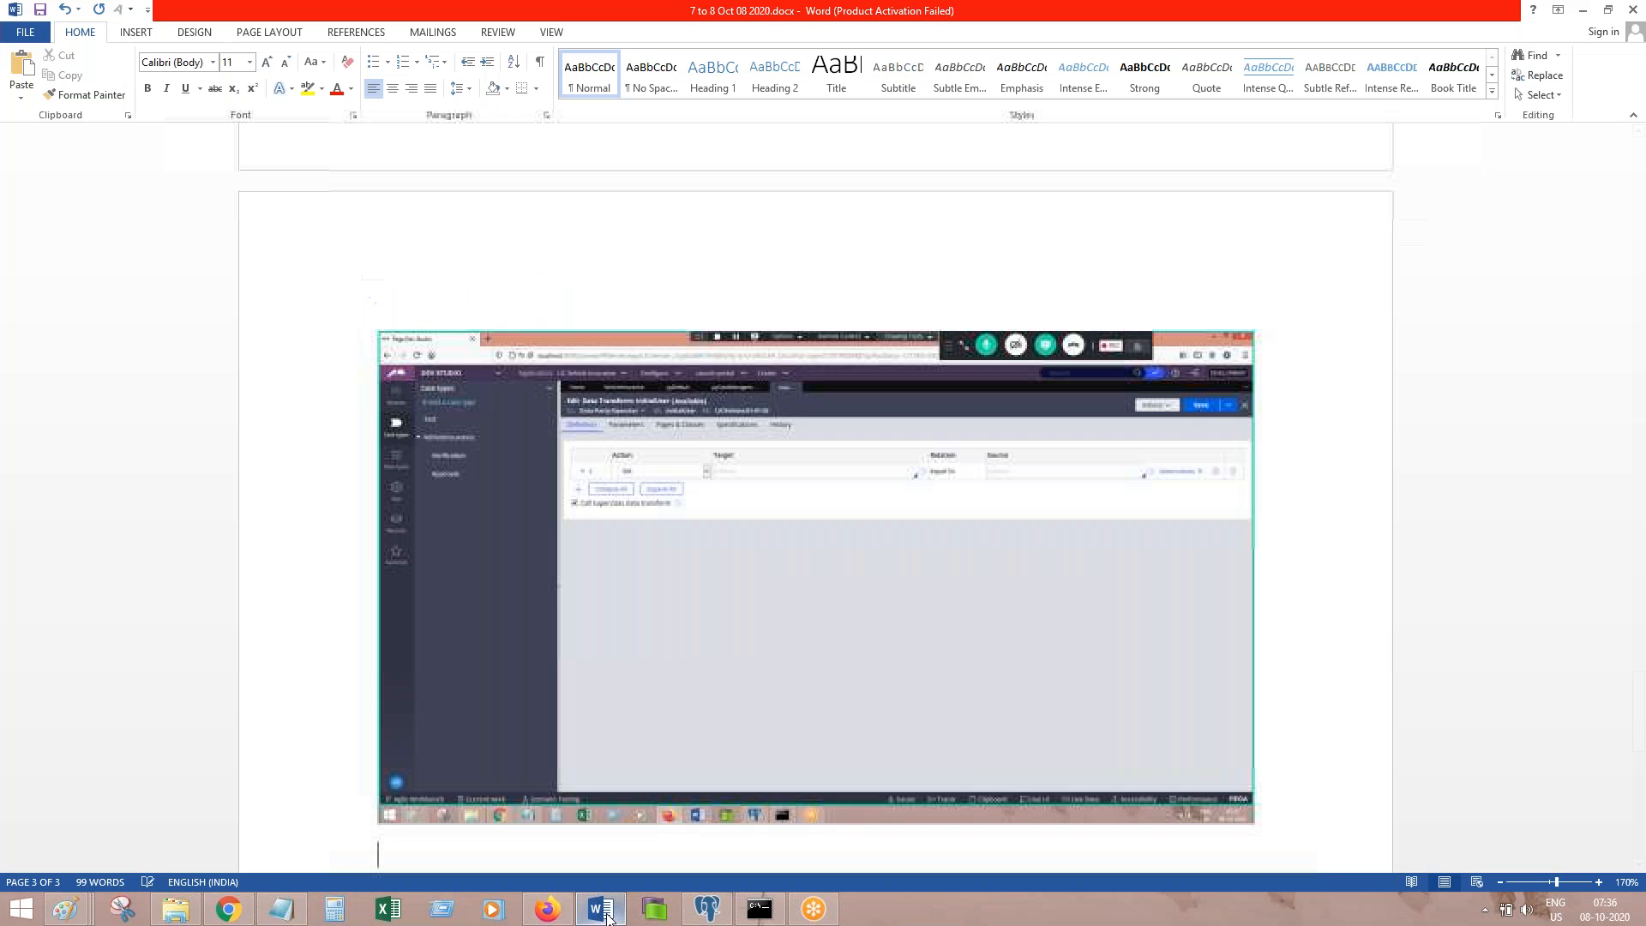
Step: Add a second row setting .pyWorkPartyUri to LicUser2, copied from row 1
left_click(606, 914)
left_click(376, 331)
left_click(670, 297)
type(".pyWor")
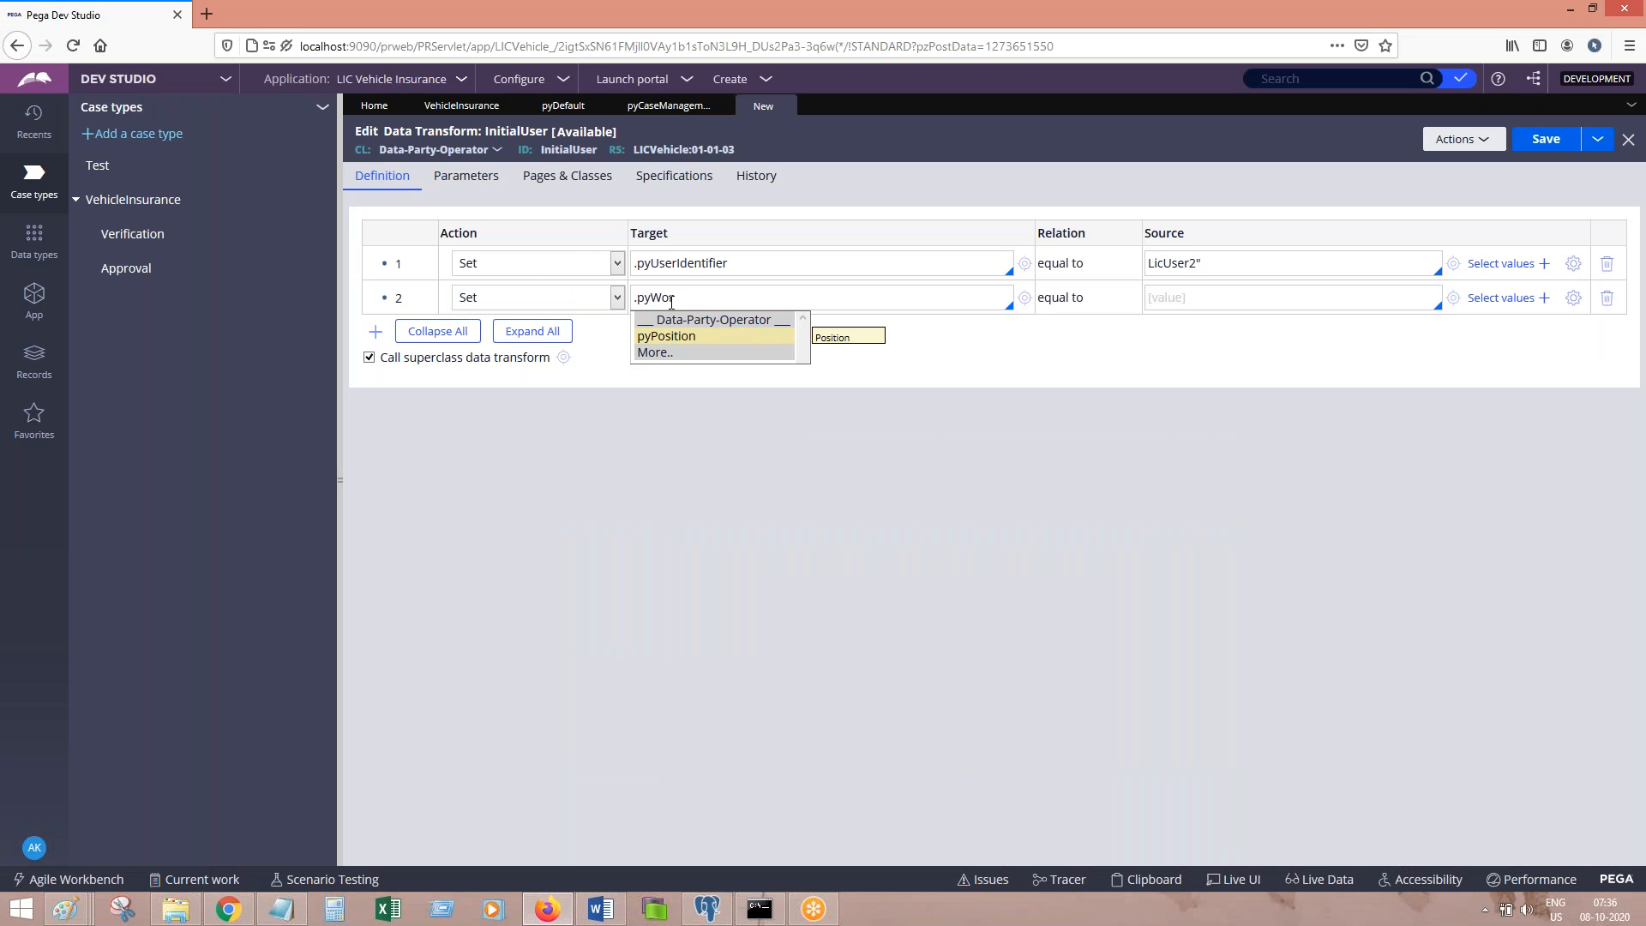
left_click(657, 353)
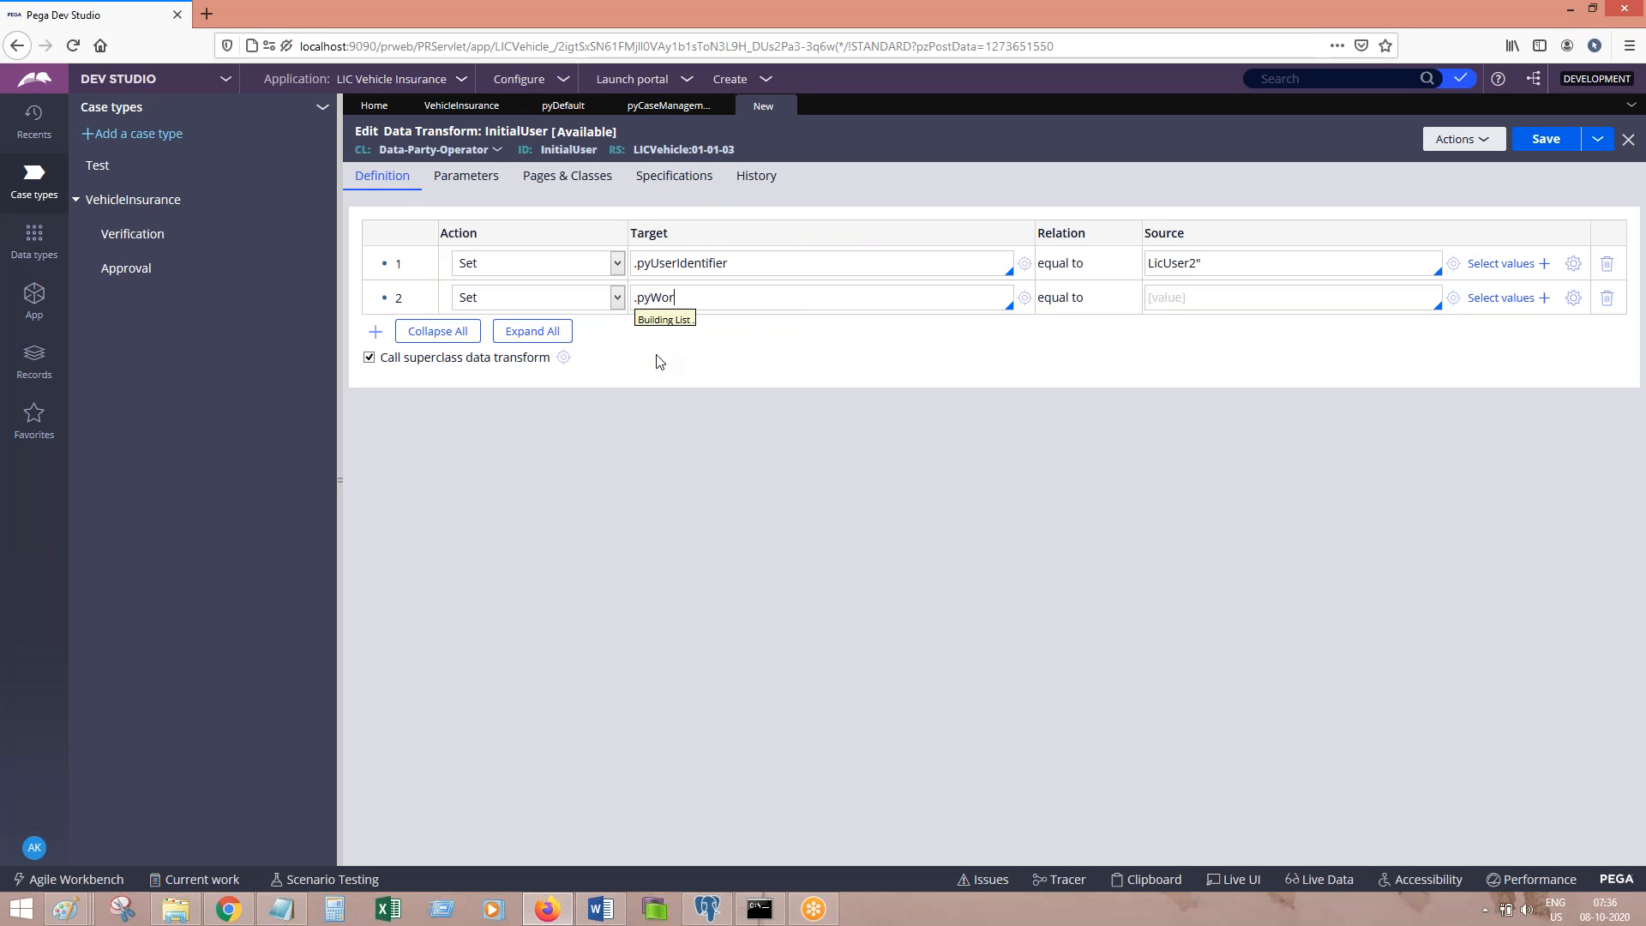
key("Down")
key("Down")
key("Down")
key("Down")
key("Down")
key("Down")
key("Down")
key("Down")
key("Down")
key("Return")
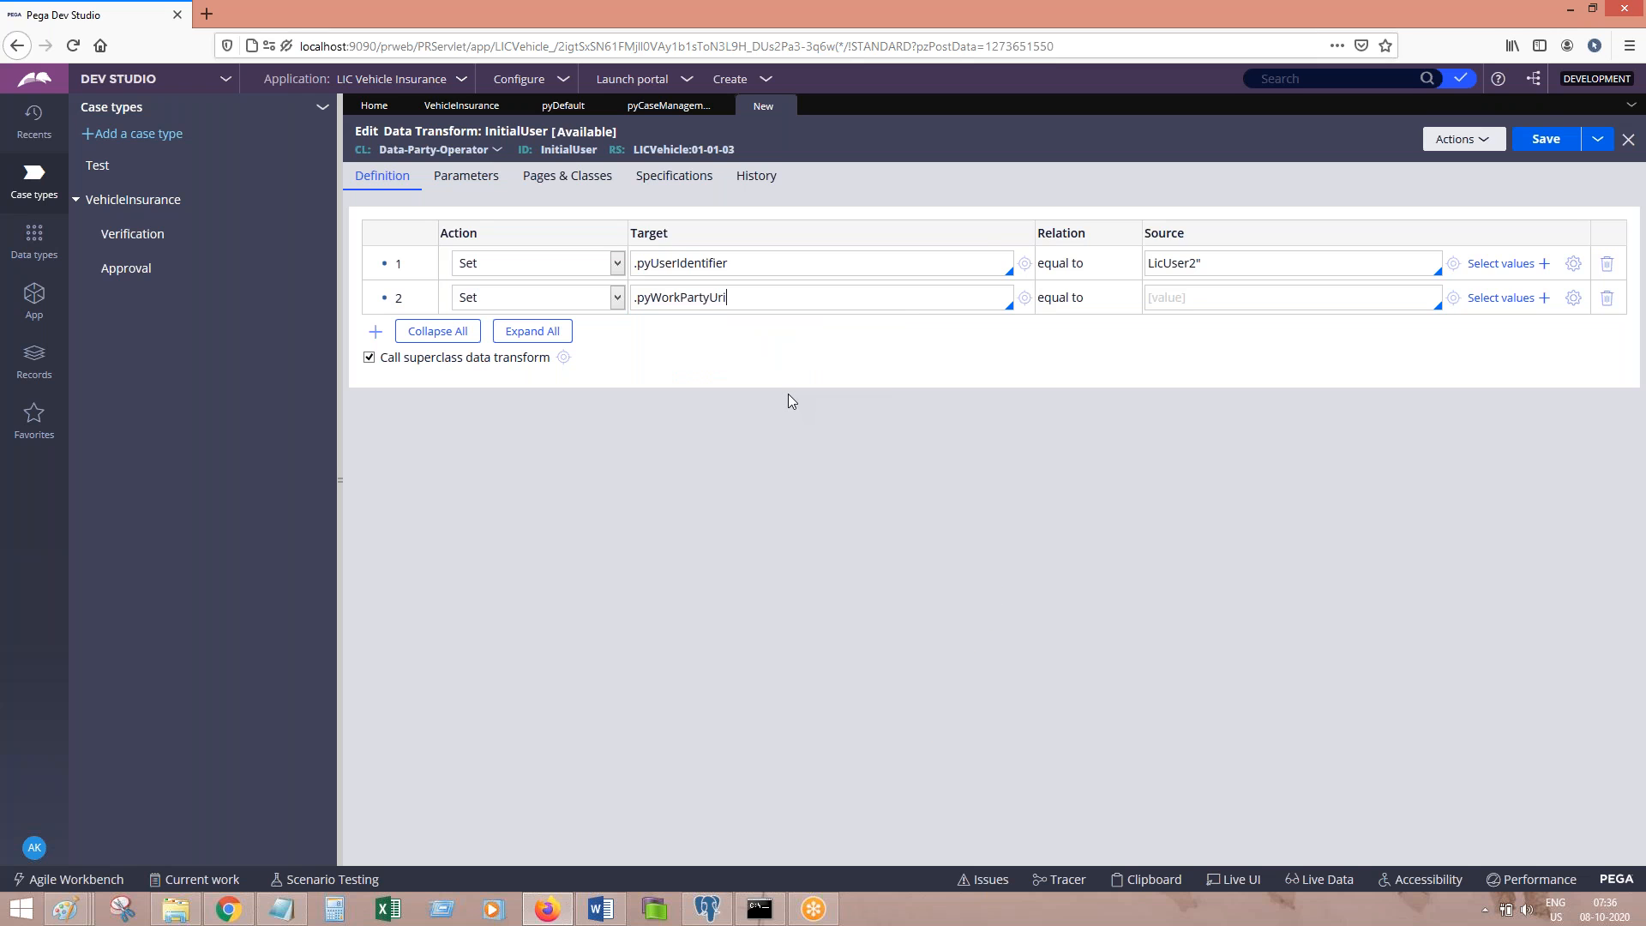
double_click(1223, 262)
key("ctrl+c")
left_click(1194, 297)
key("ctrl+v")
left_click(615, 915)
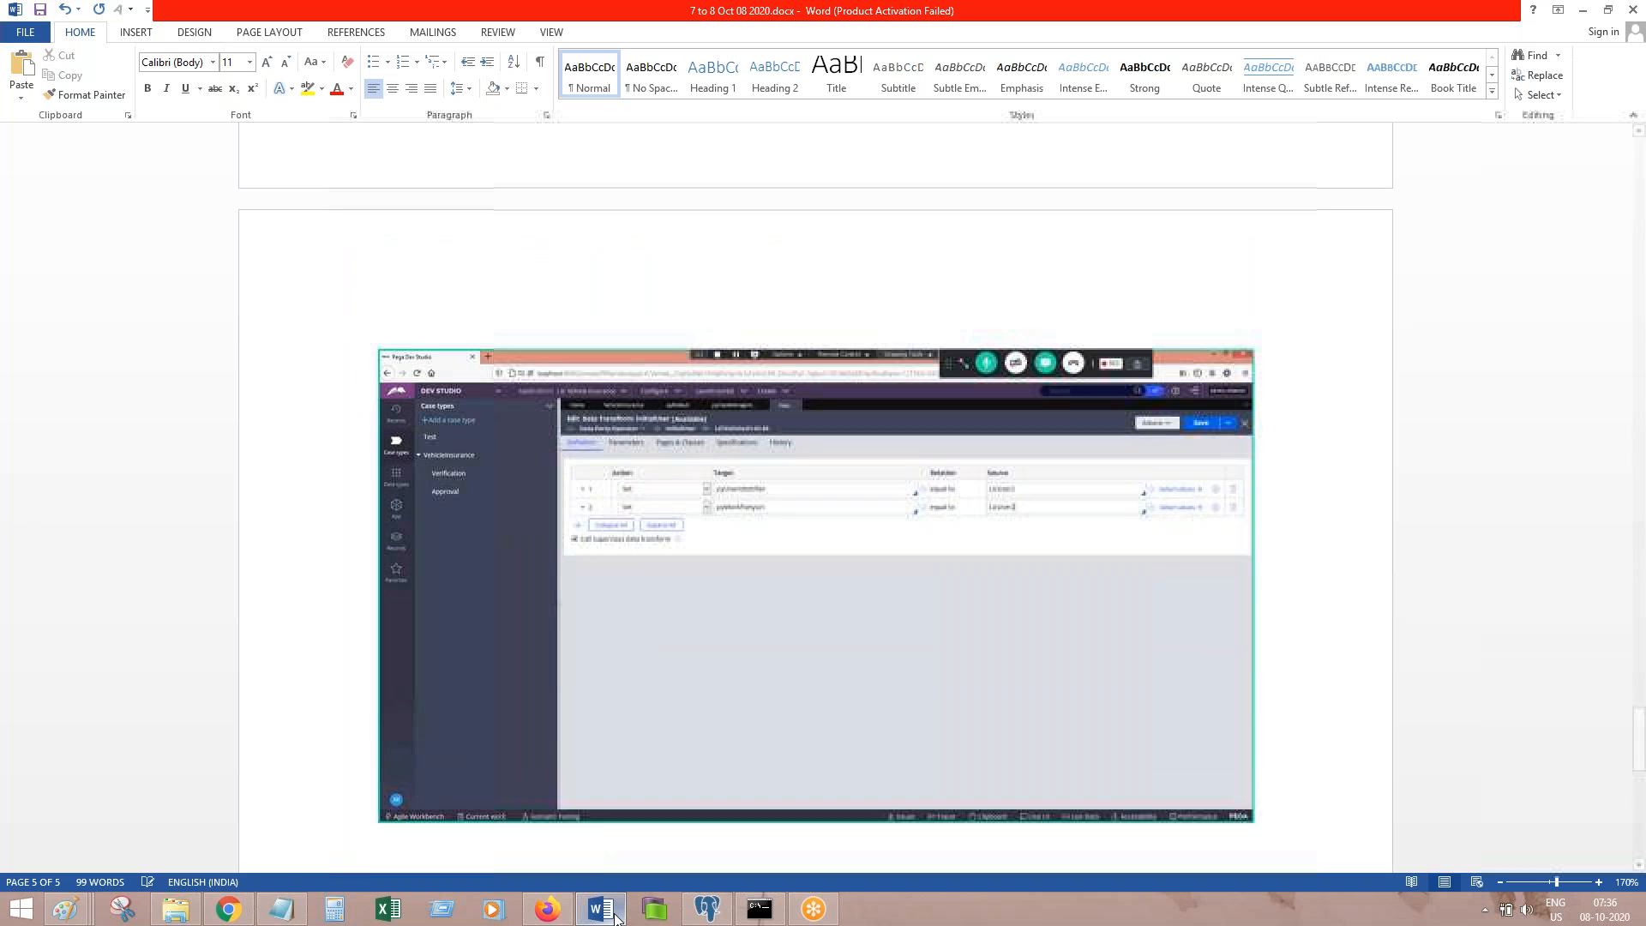
Step: Note 'Party URI given Operator ID.' in Word, then add a third row to InitialUser
type("Party URI")
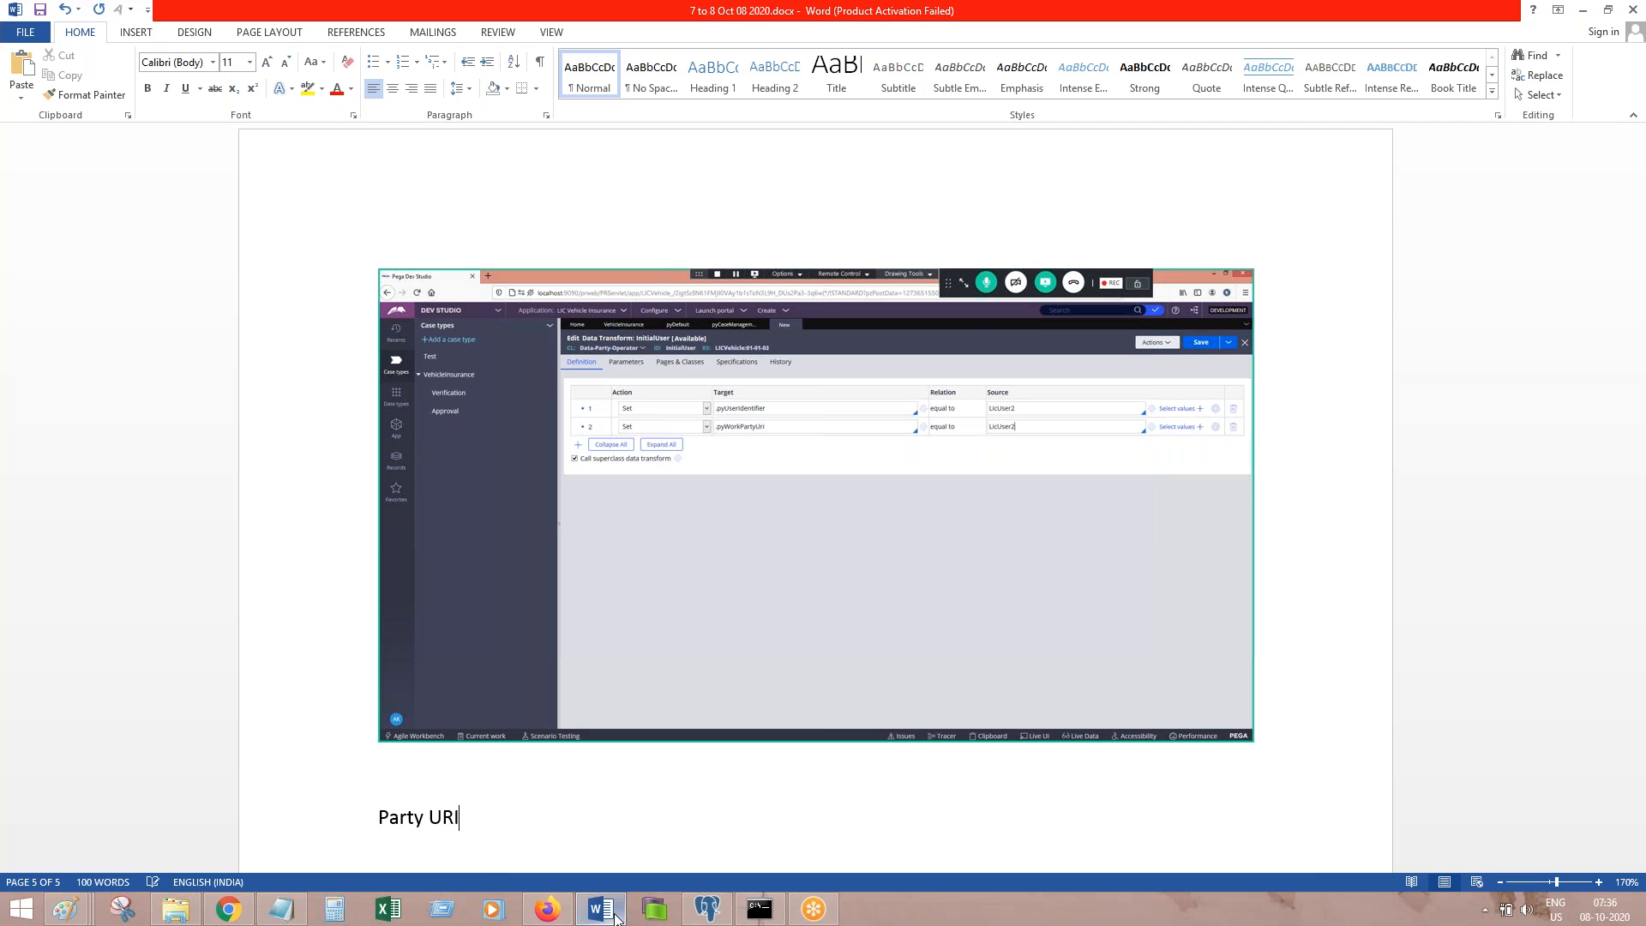
type(" given Operator ID.")
key("Return")
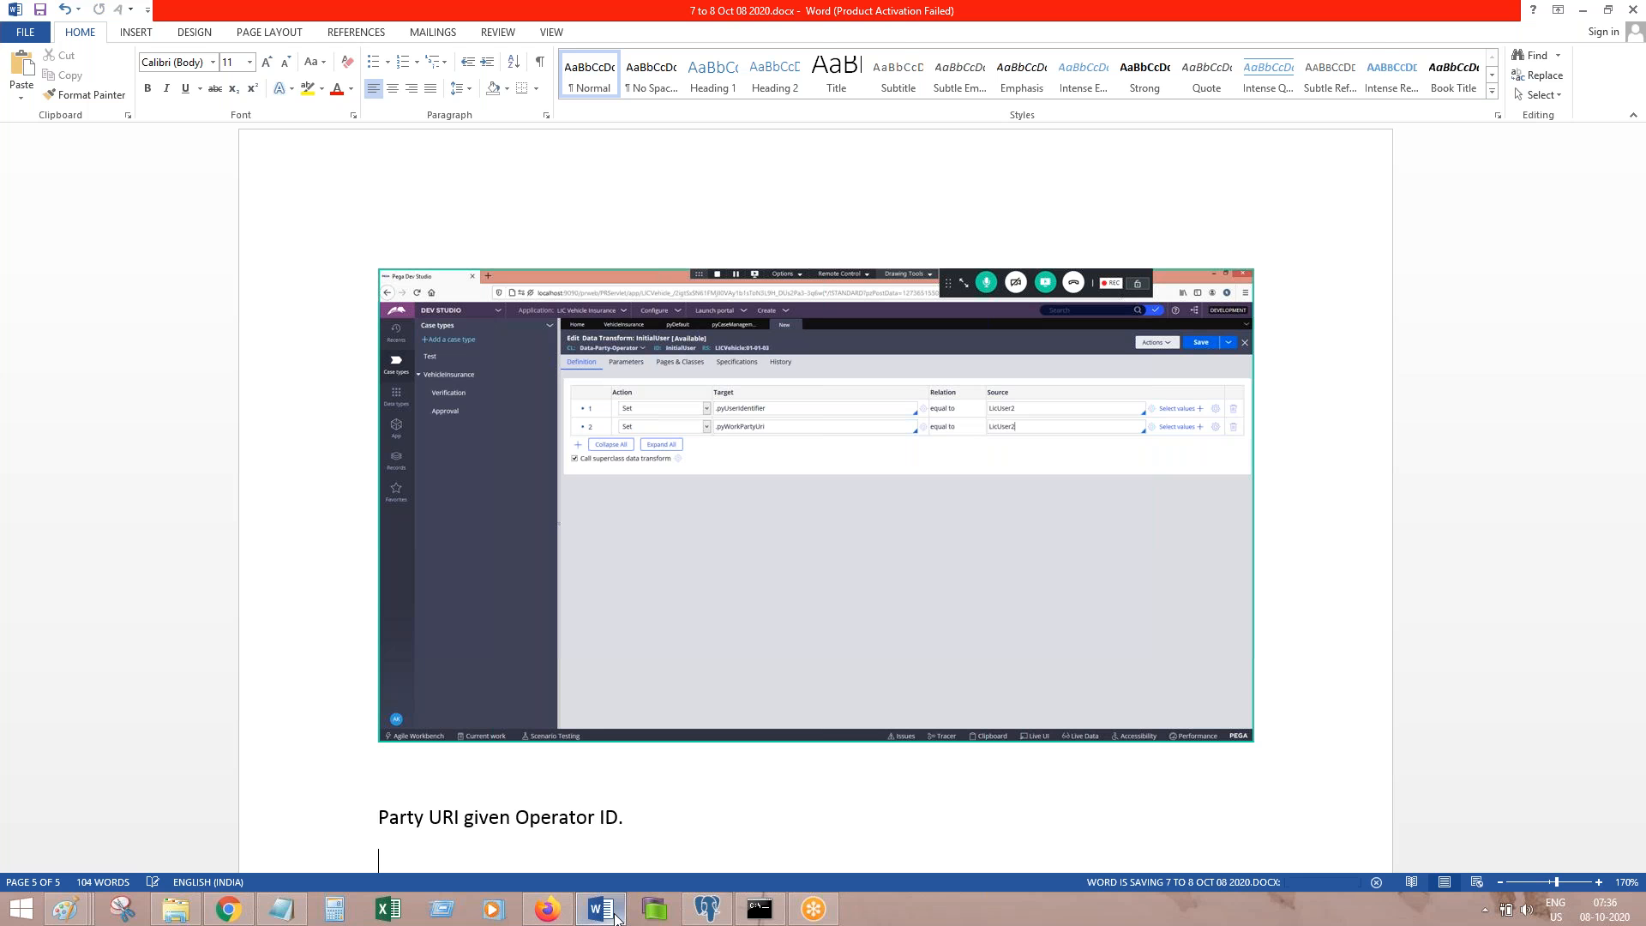
left_click(615, 916)
left_click(375, 365)
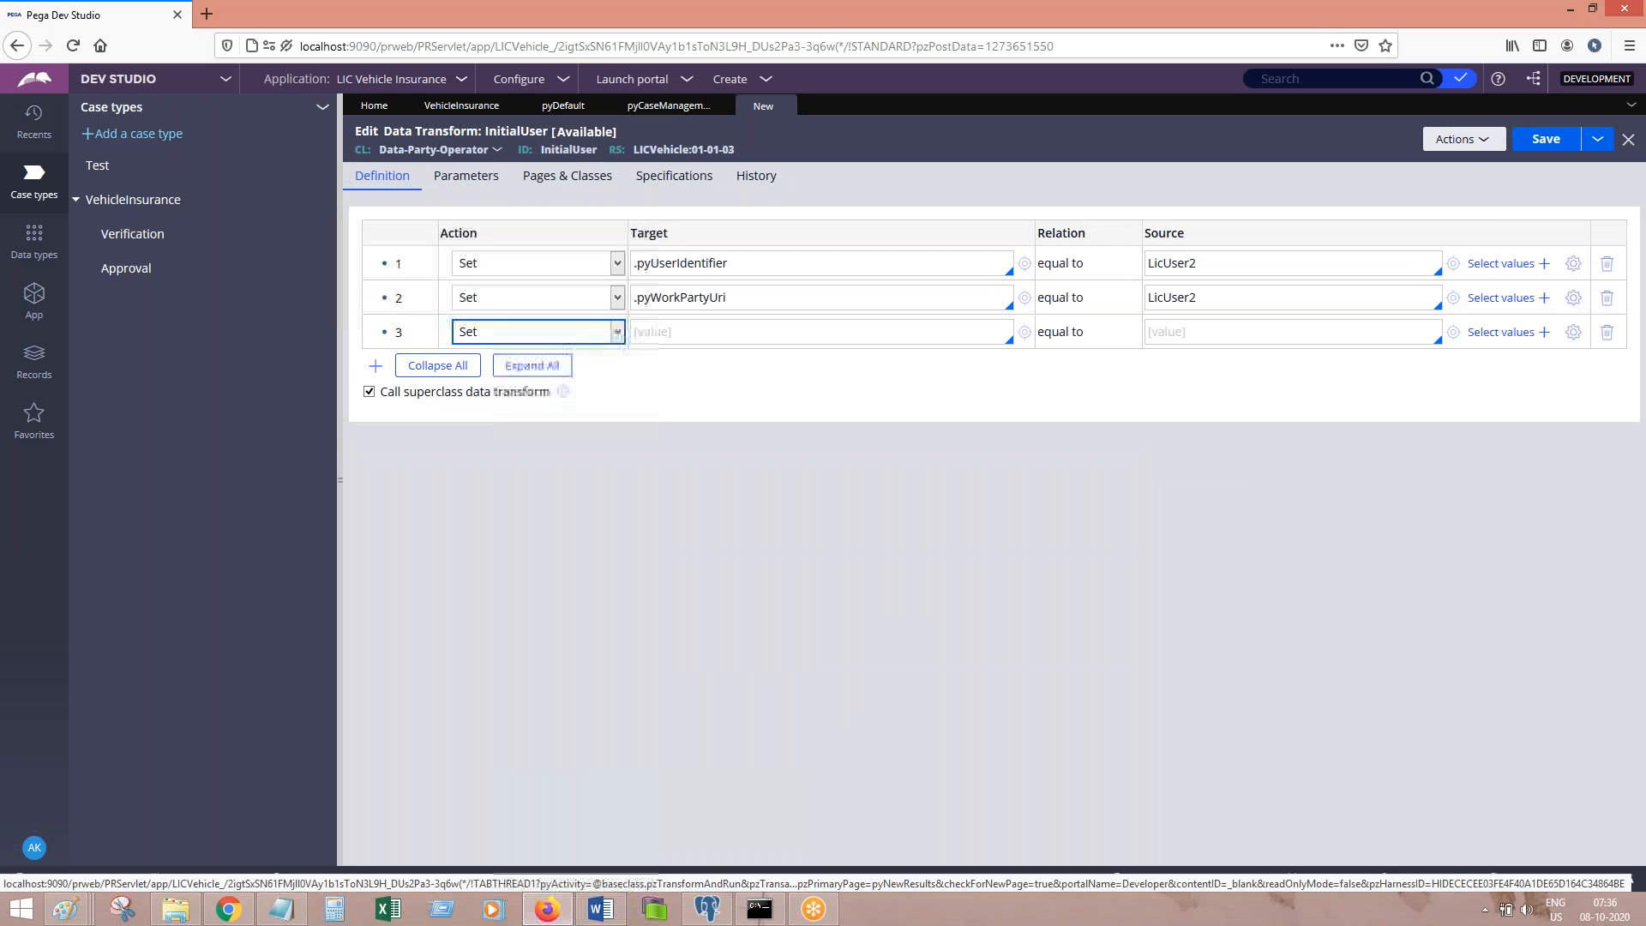
Step: Set row 3's target to .pyEmail1 and its source to the operator's e-mail address in quotes
key("Tab")
type(".p")
key("Down")
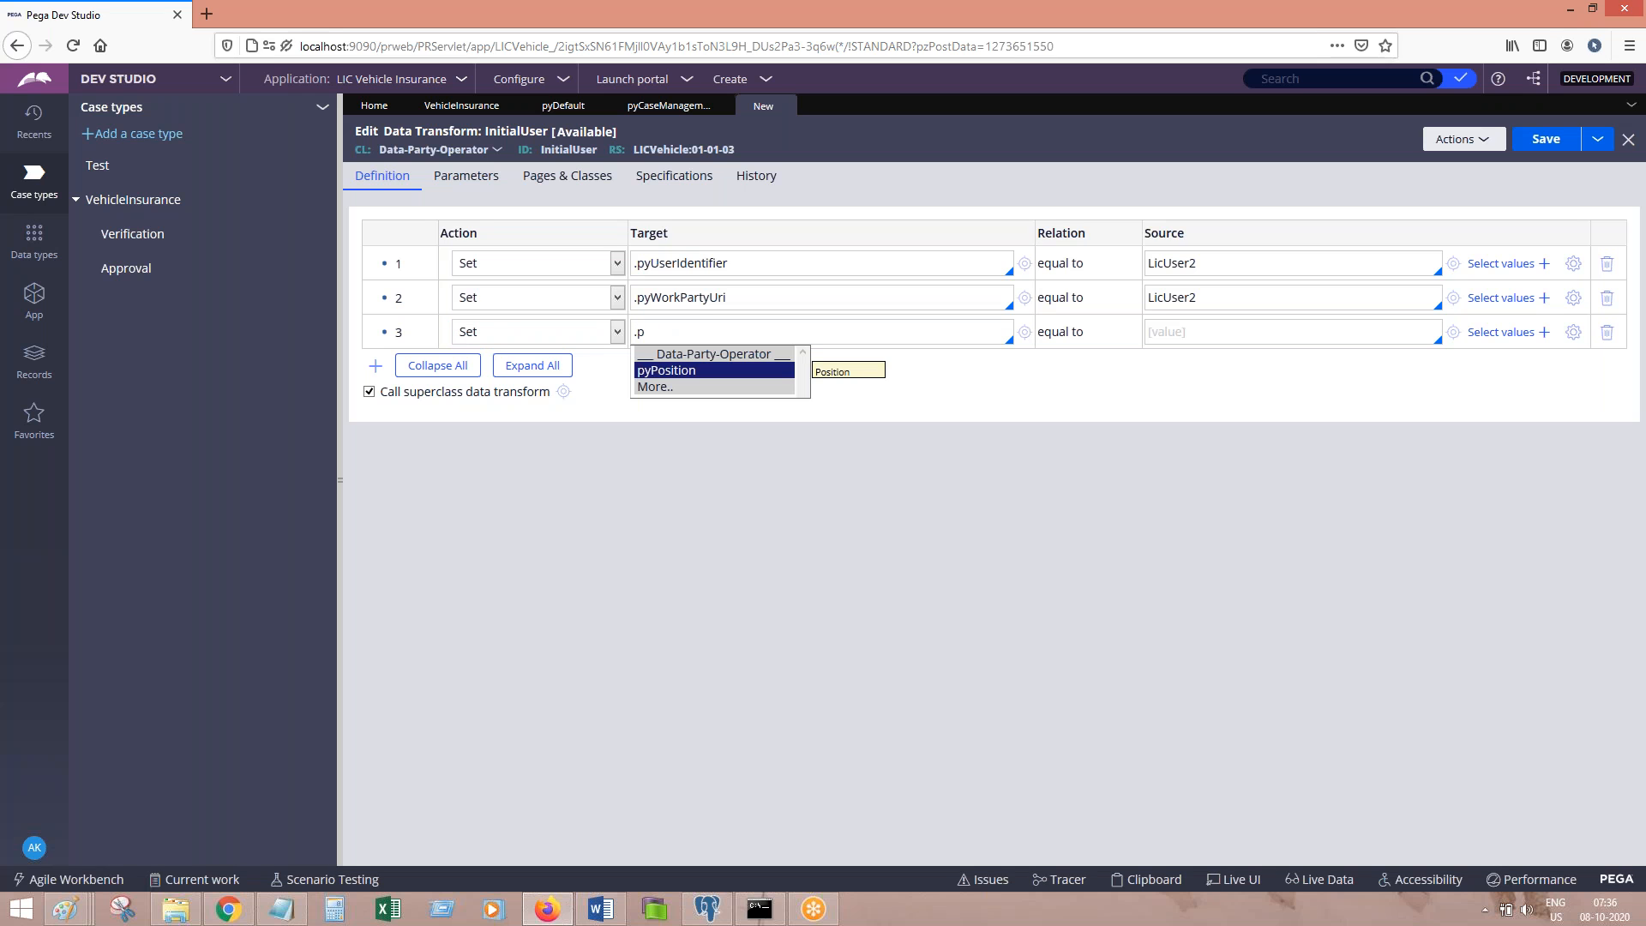
key("BackSpace")
key("Down")
key("Down")
key("Return")
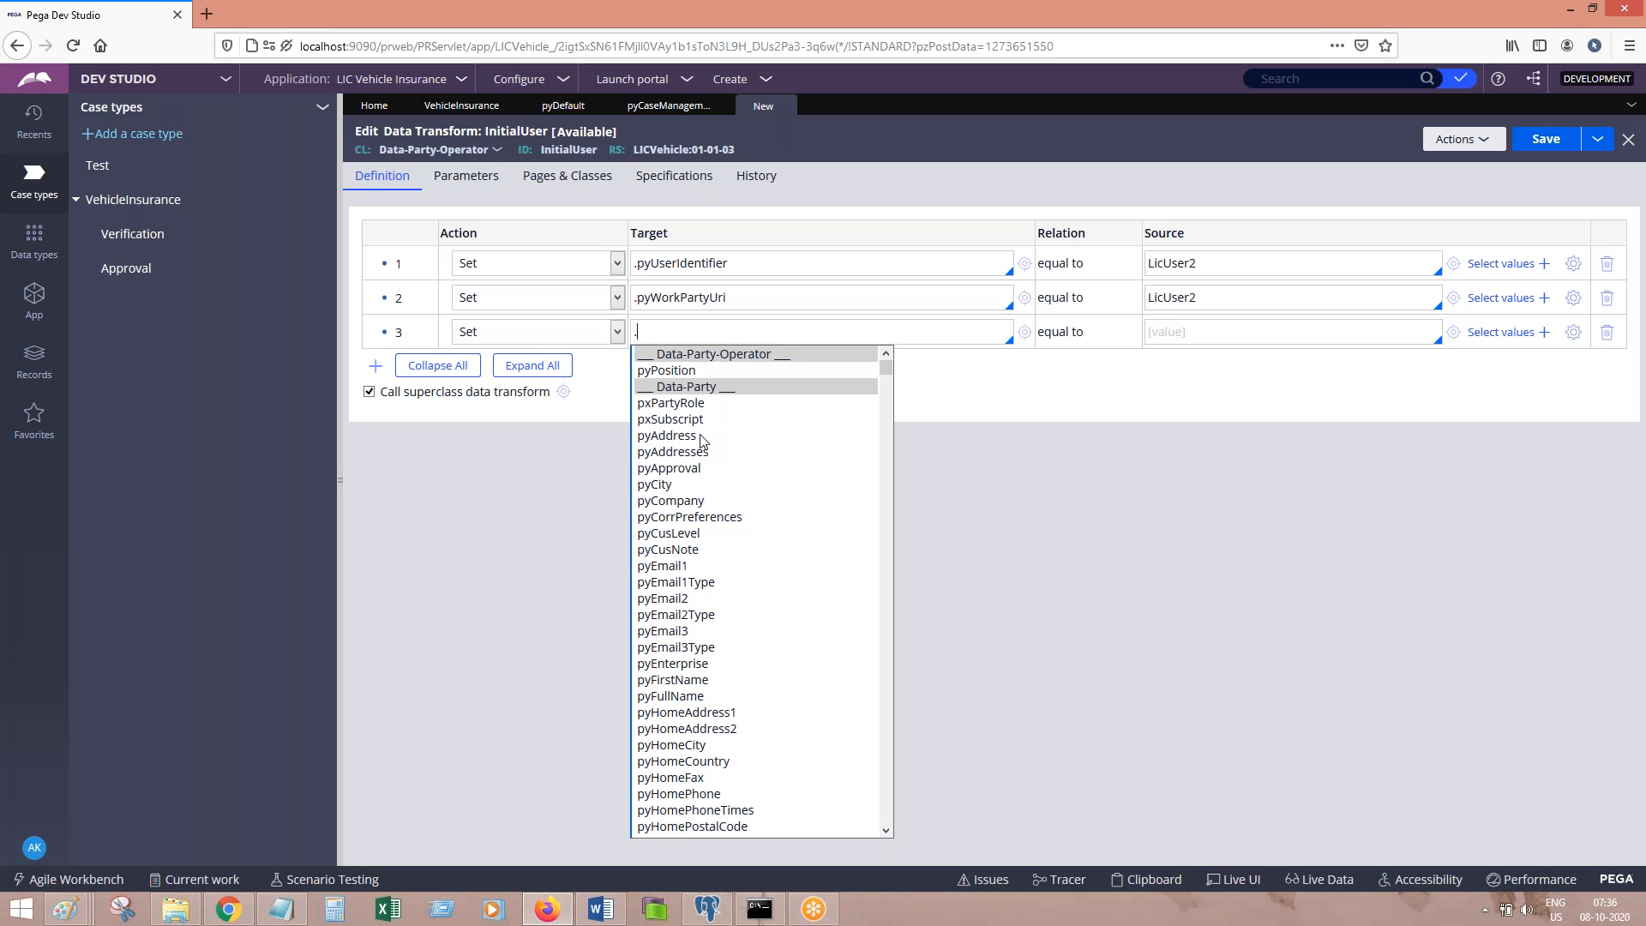
type("pyema")
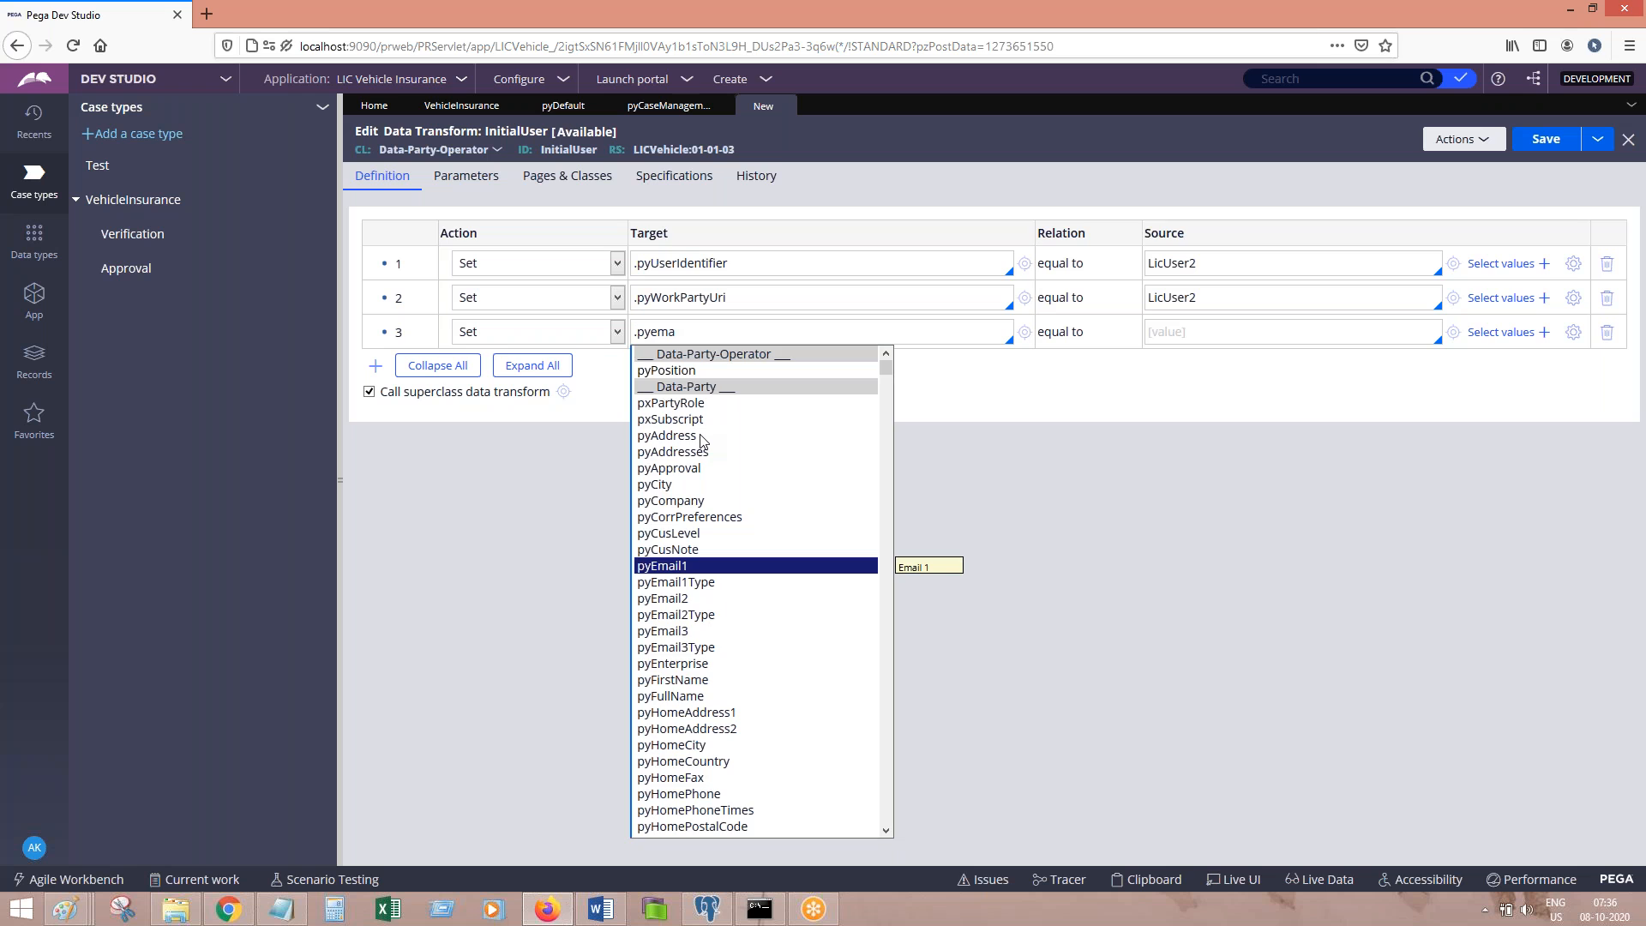
key("Return")
left_click(1192, 340)
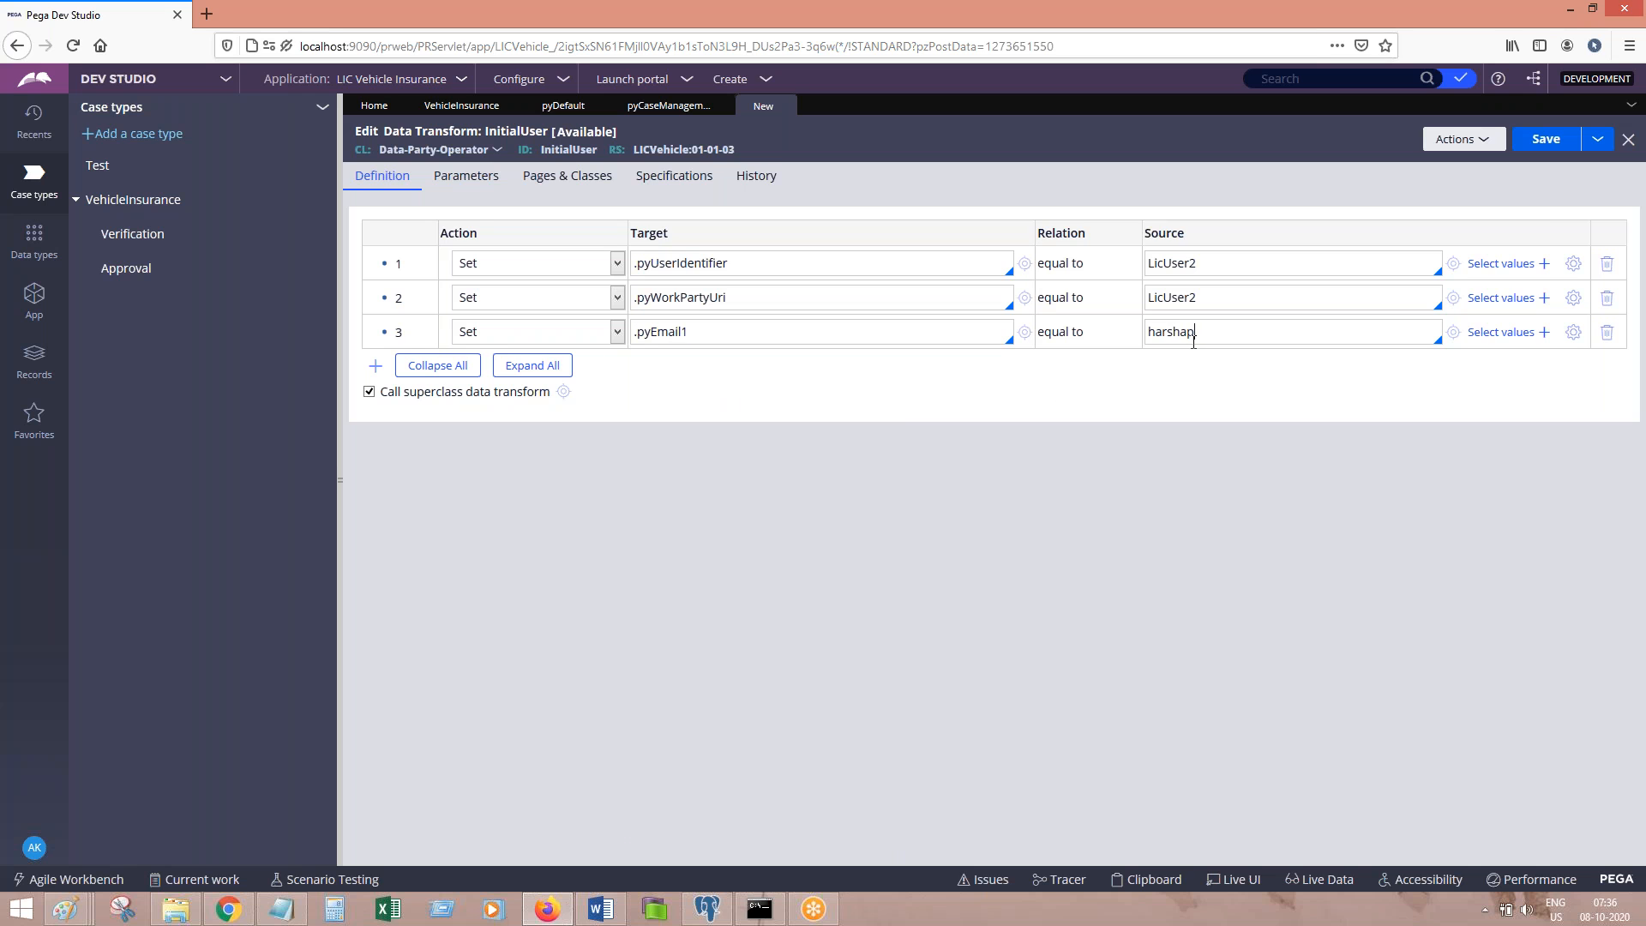
key("Home")
type("\"")
key("ctrl+a")
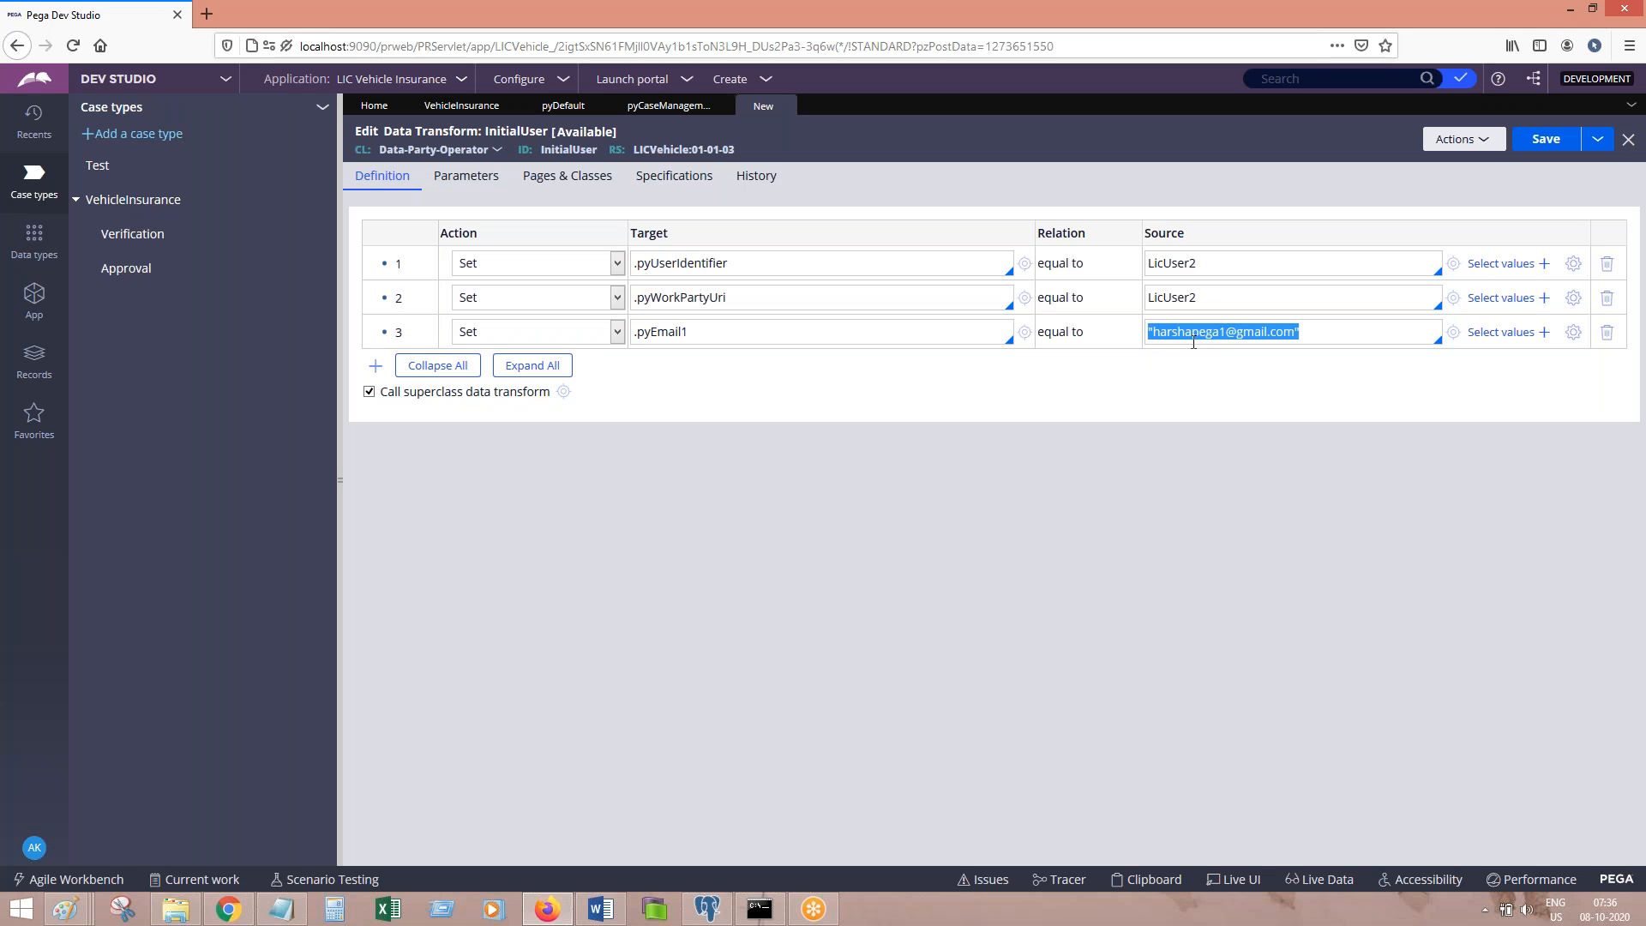
Step: Add the Word note 'Save. Done.' and save the InitialUser data transform
left_click(601, 908)
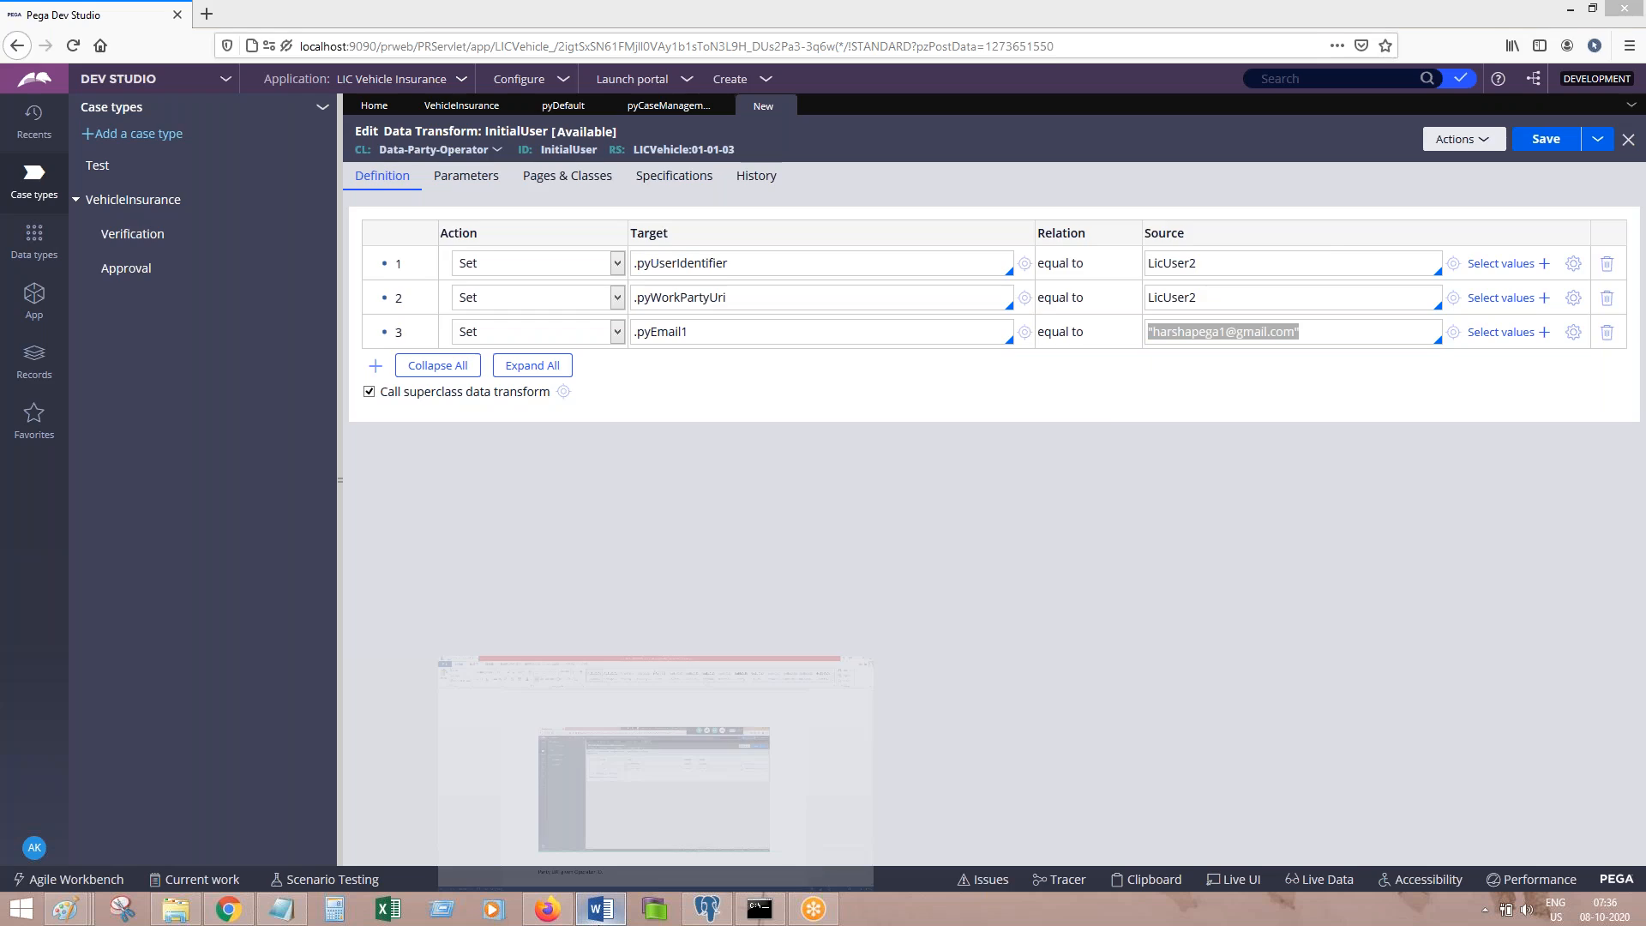
type("Save. Done.")
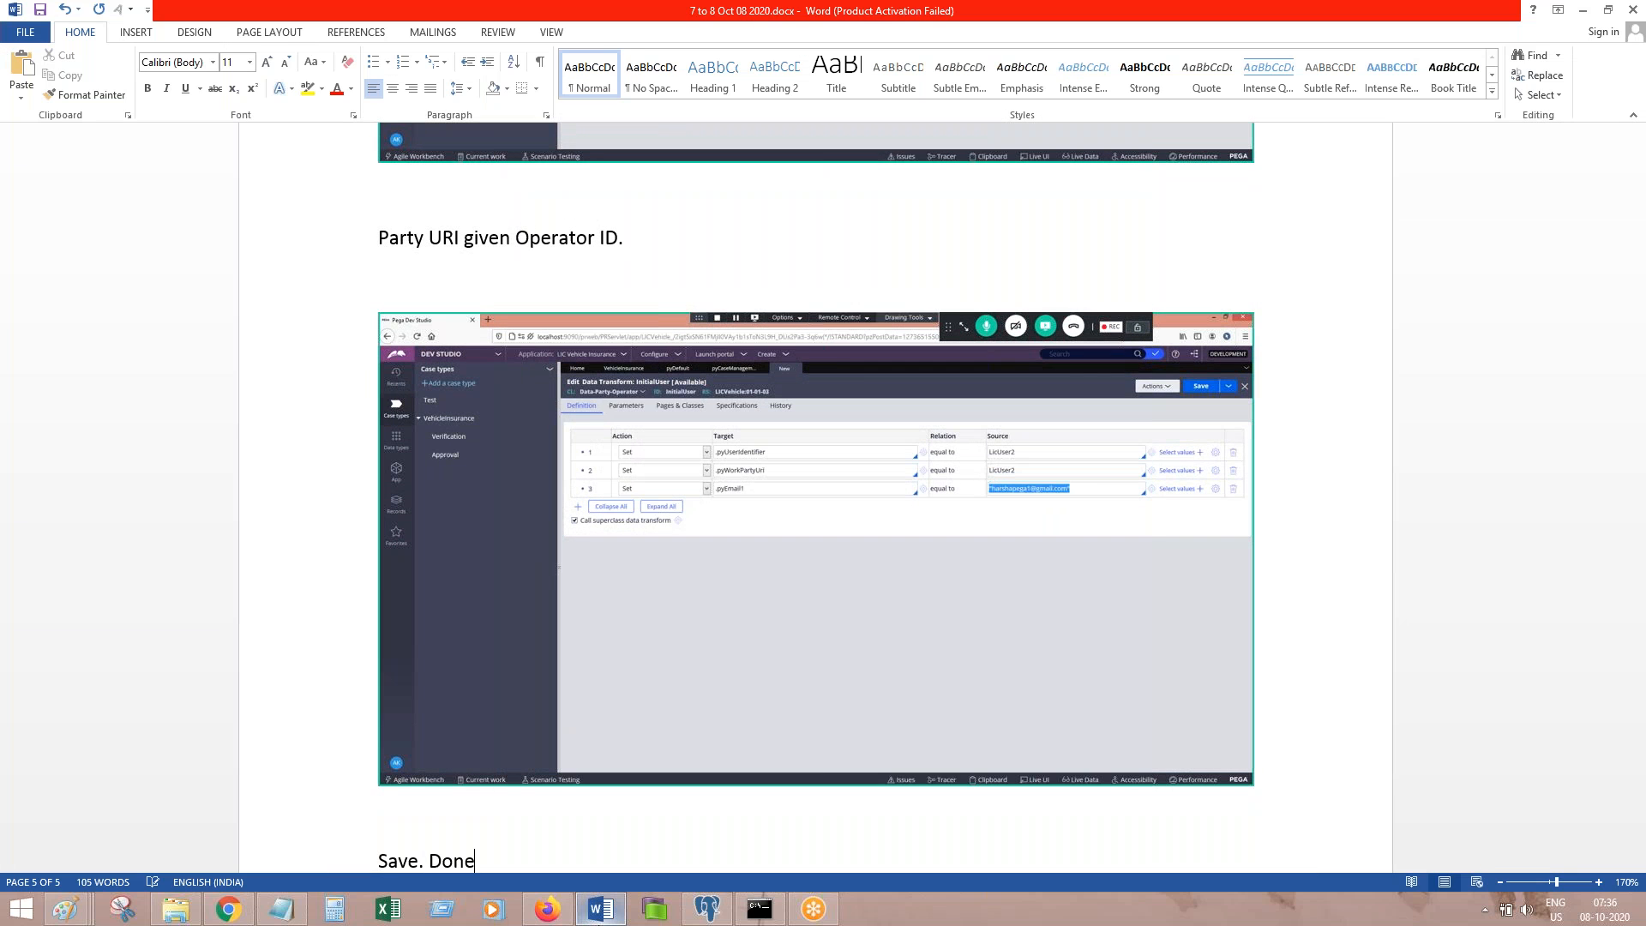
key("Return")
key("alt+Tab")
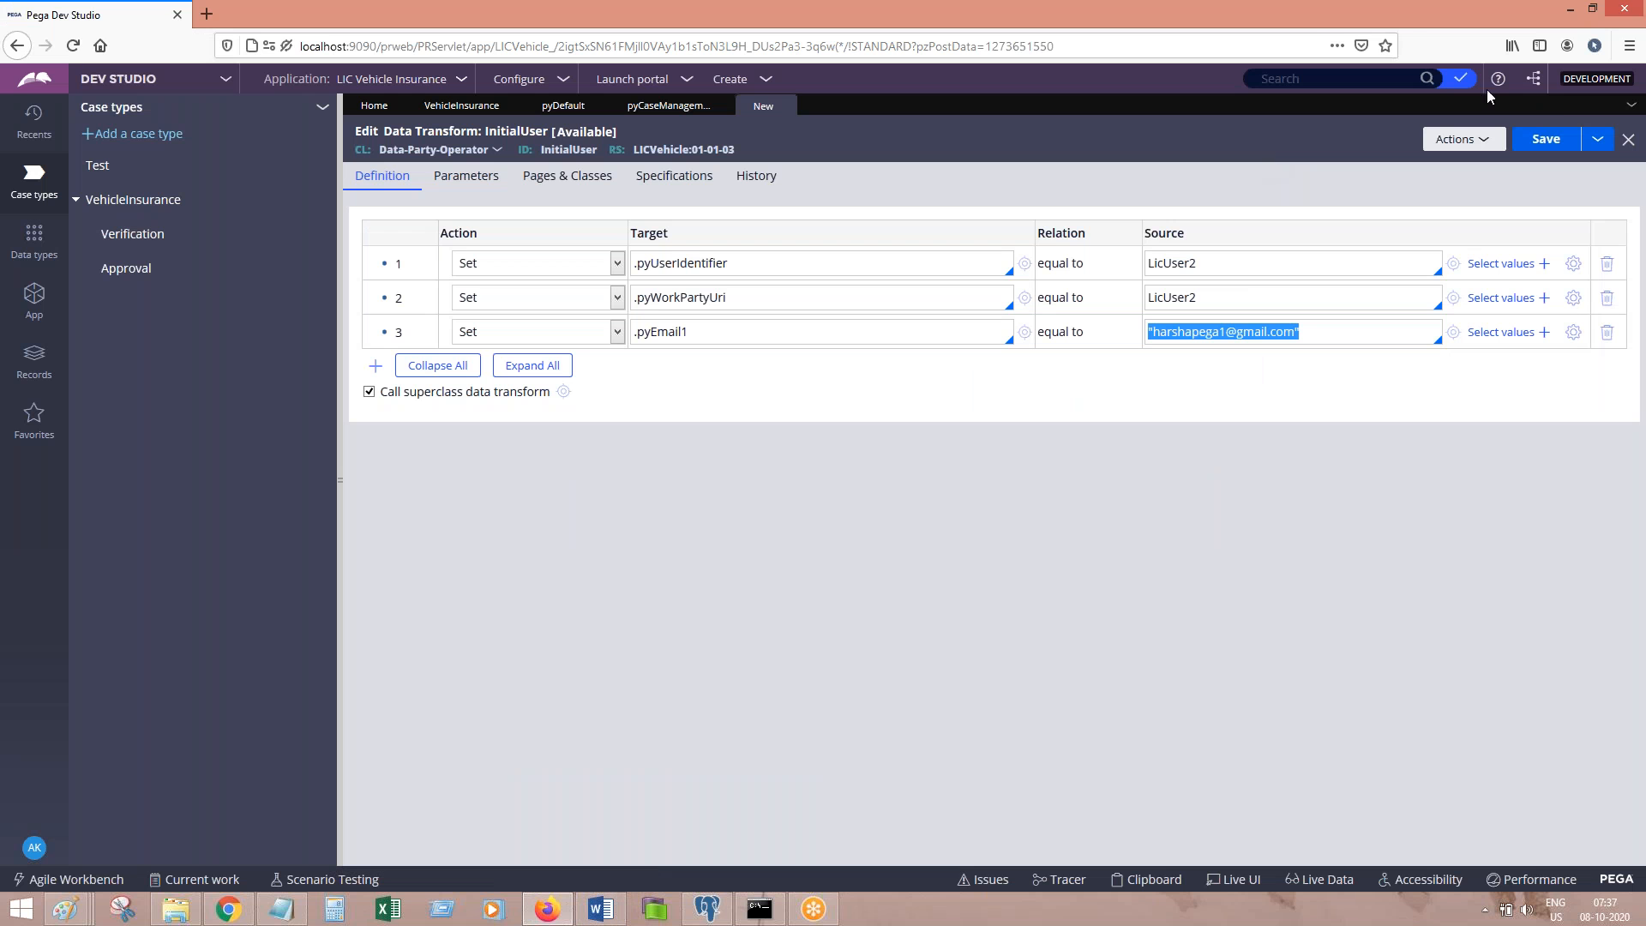
left_click(1543, 146)
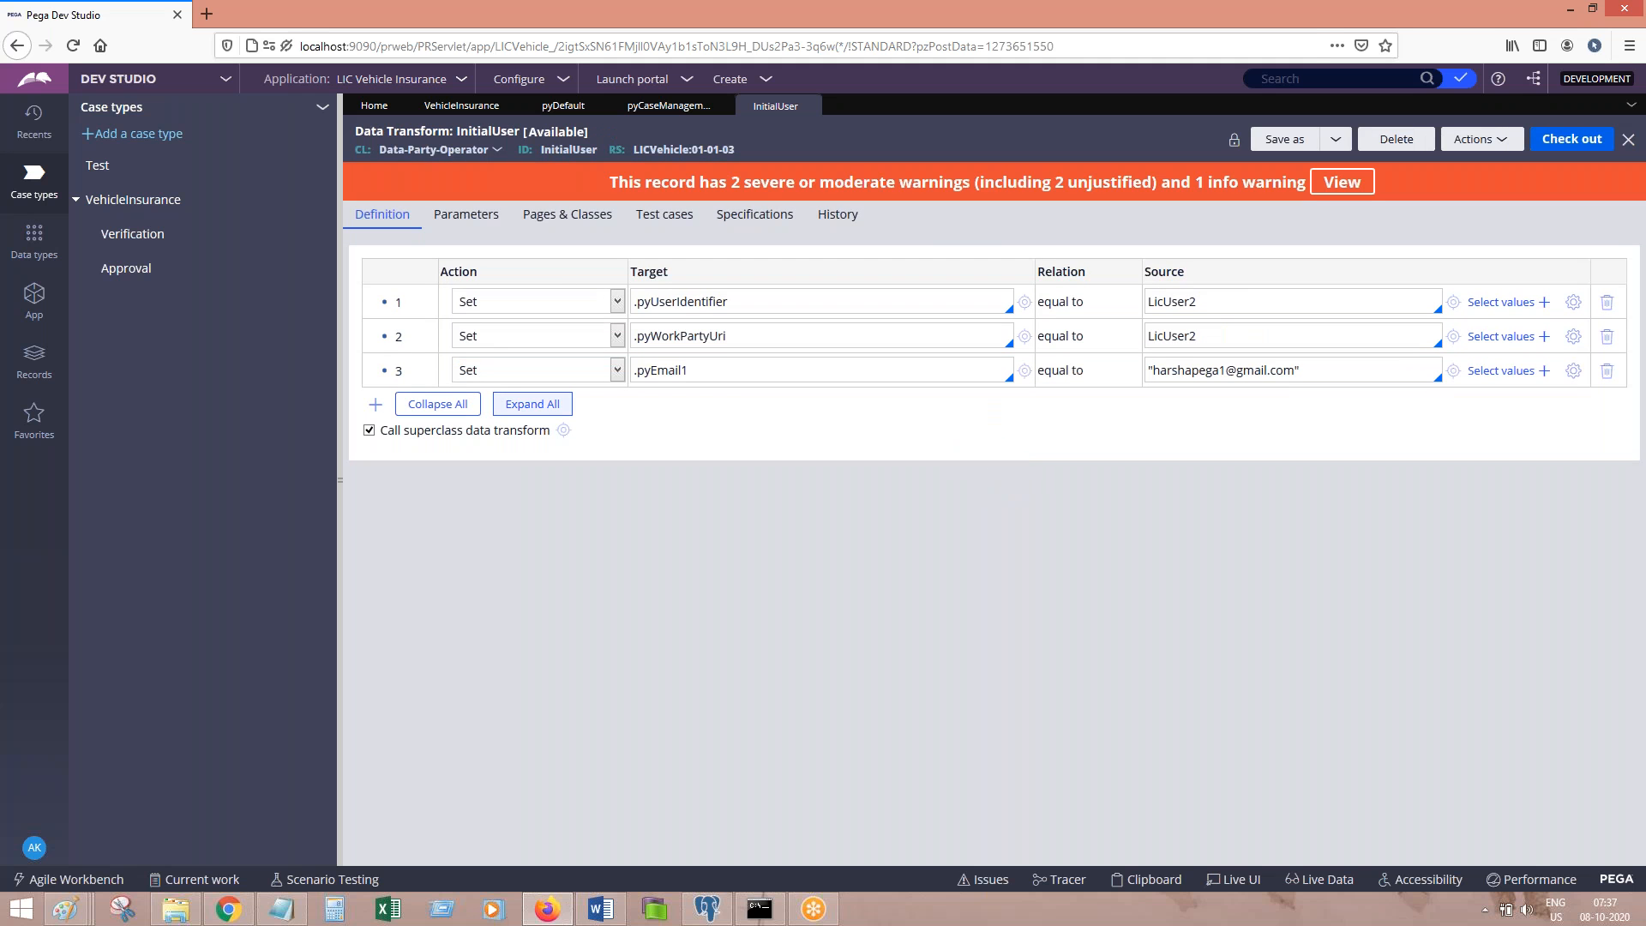
Step: Confirm no superclass data transform exists for InitialUser, then add a blank line to the Word notes
left_click(563, 430)
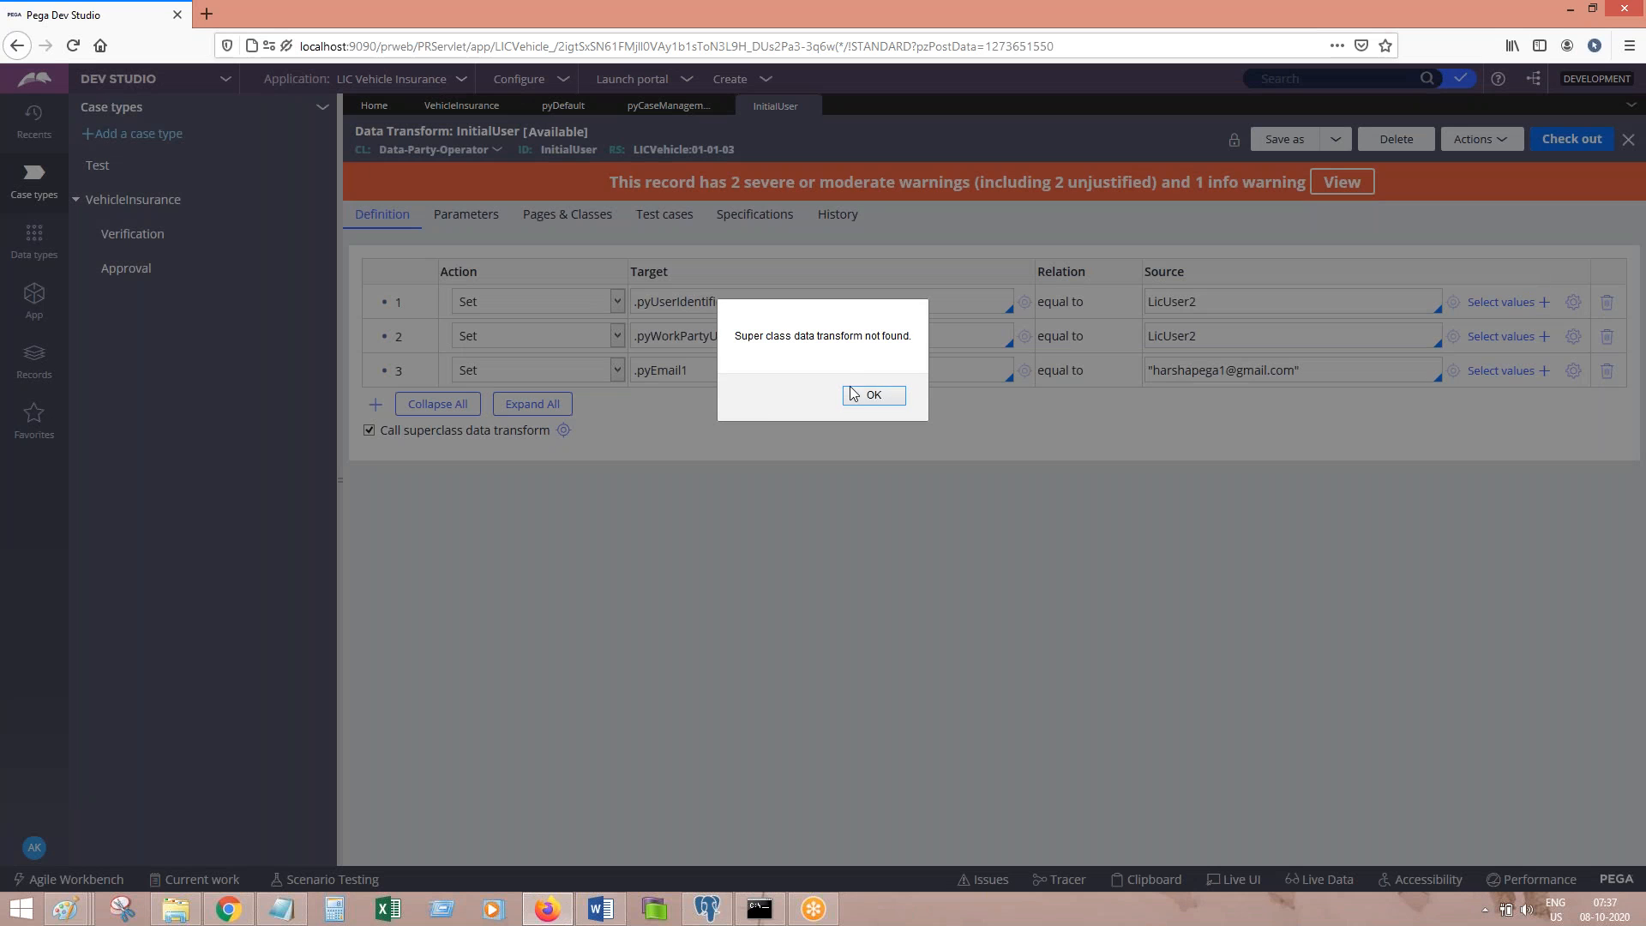
left_click(881, 398)
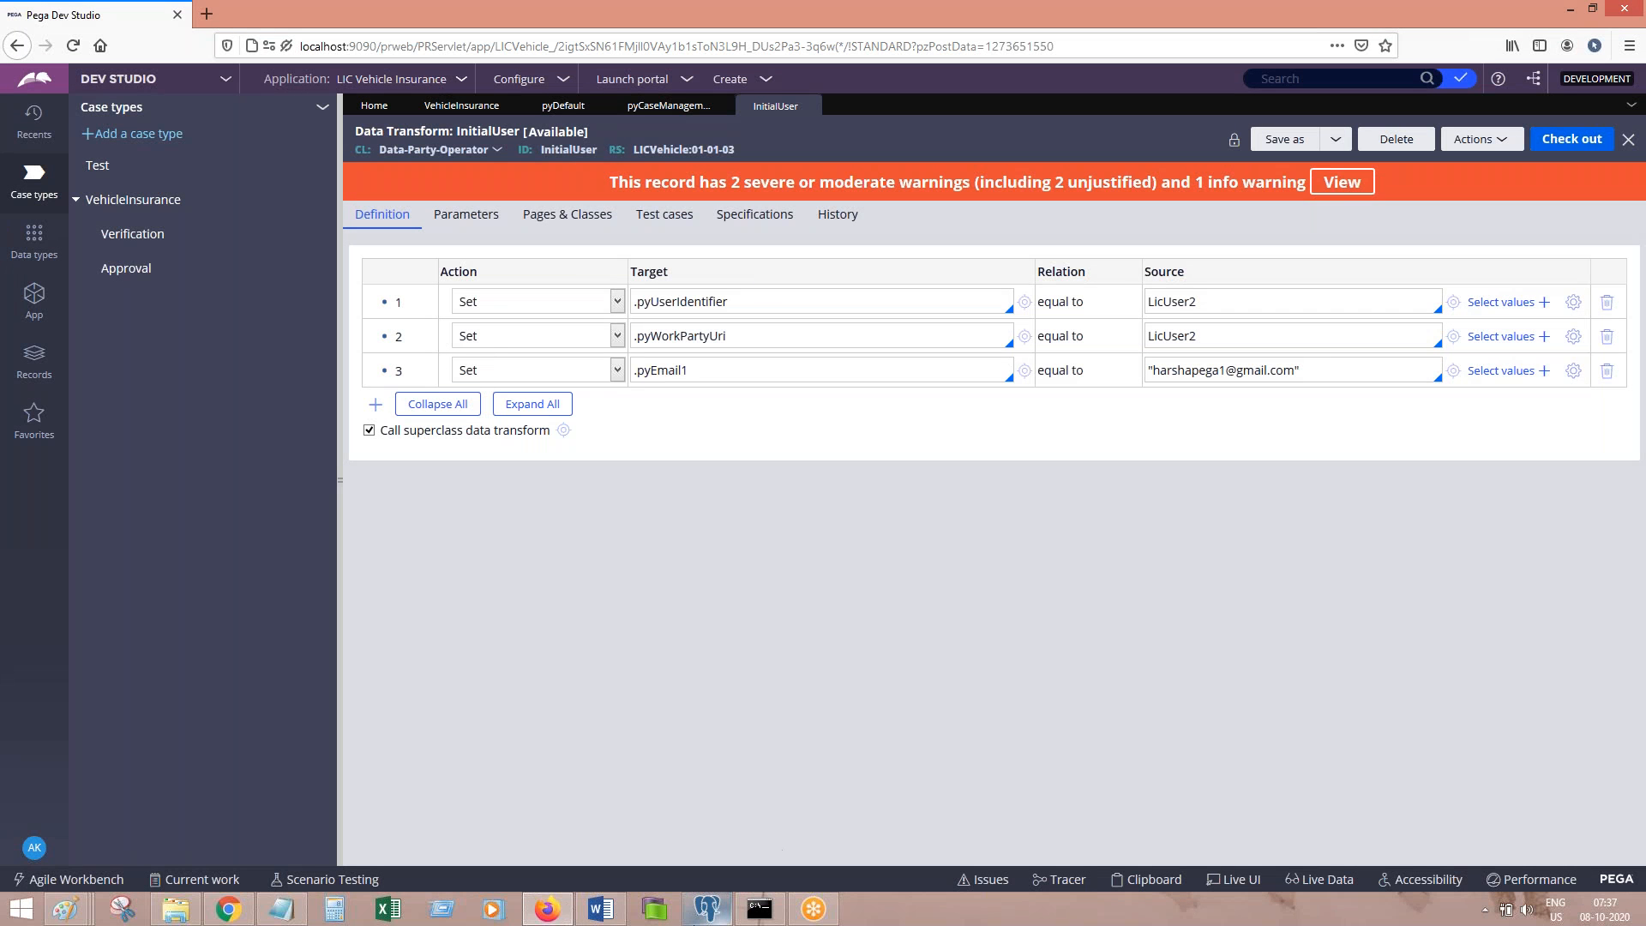
left_click(605, 914)
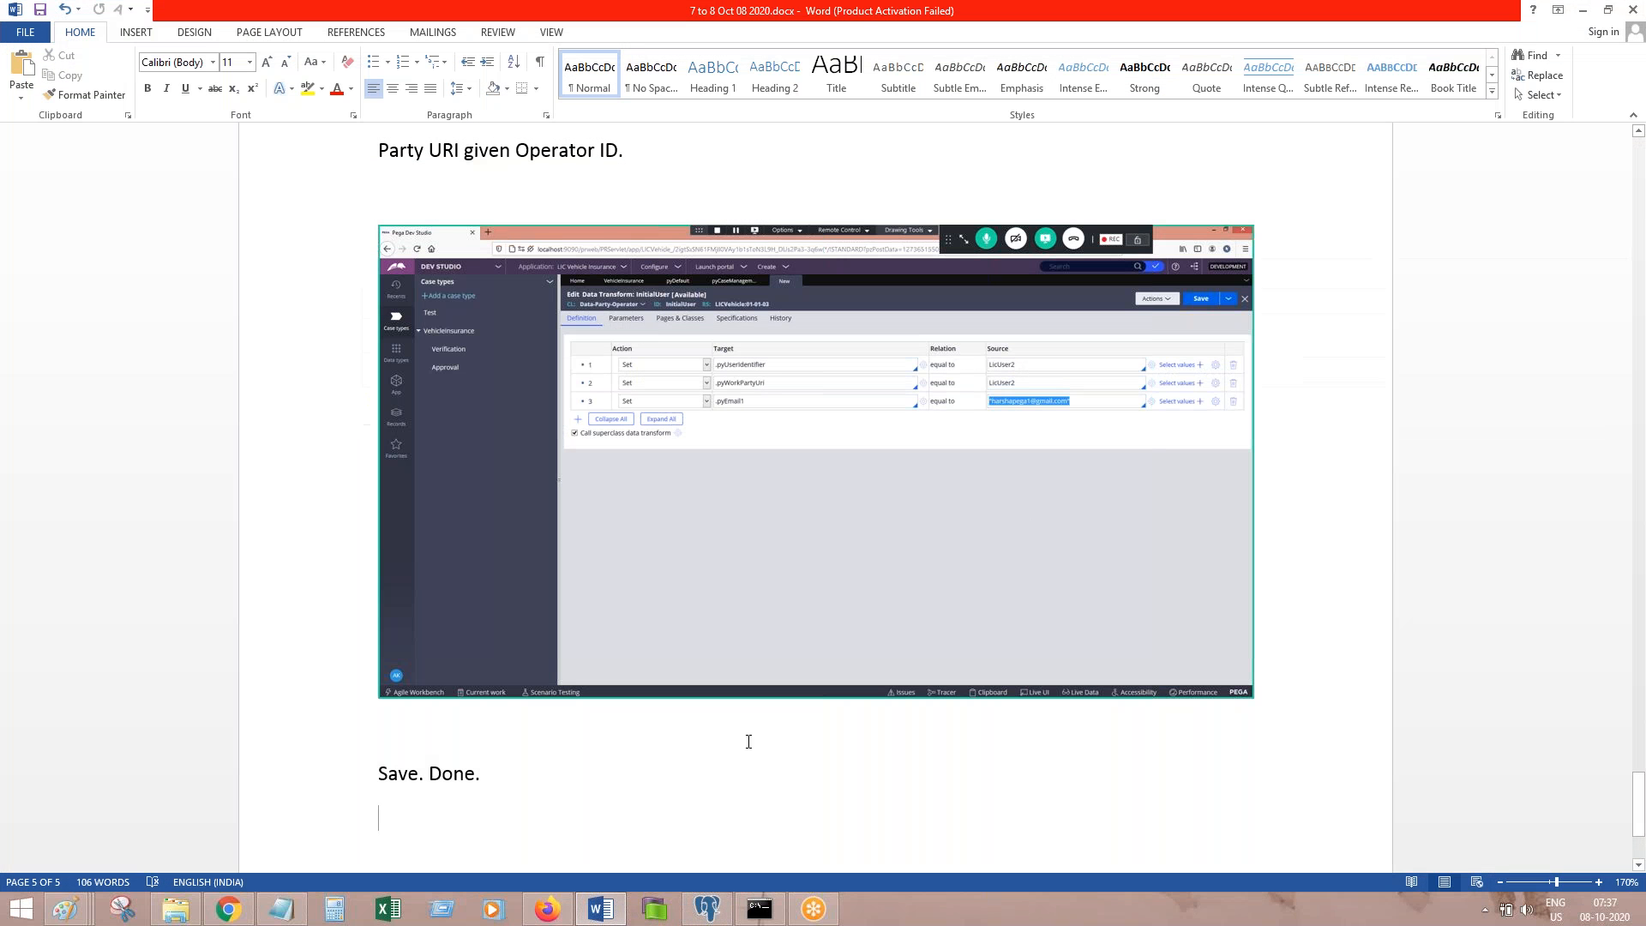
key("Return")
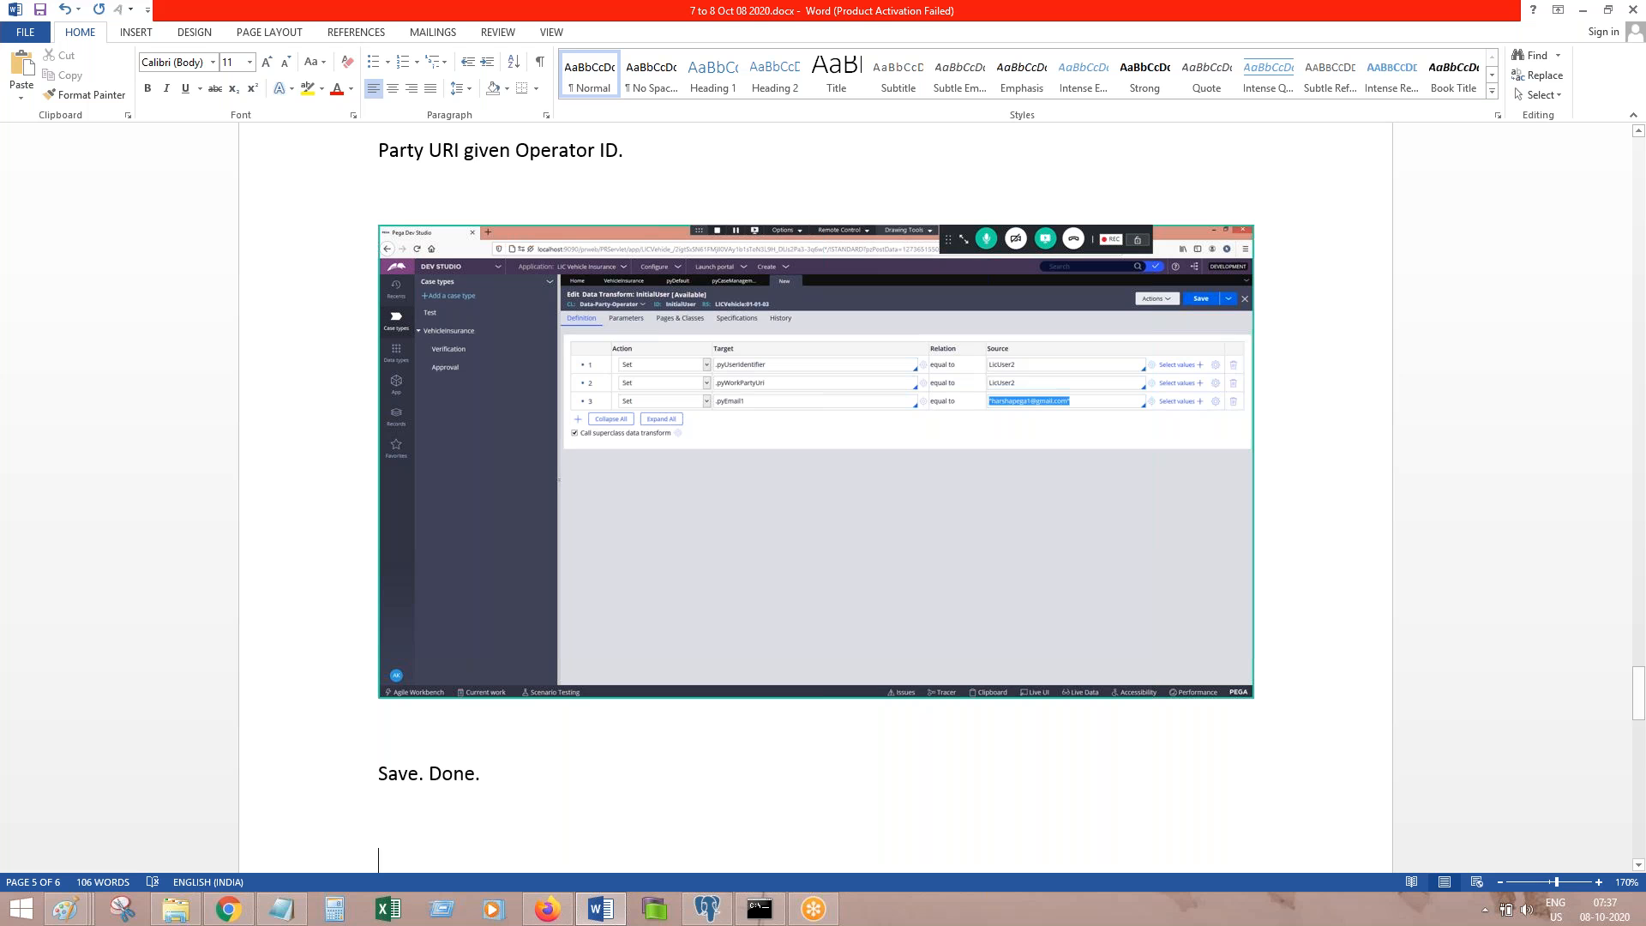
left_click(546, 909)
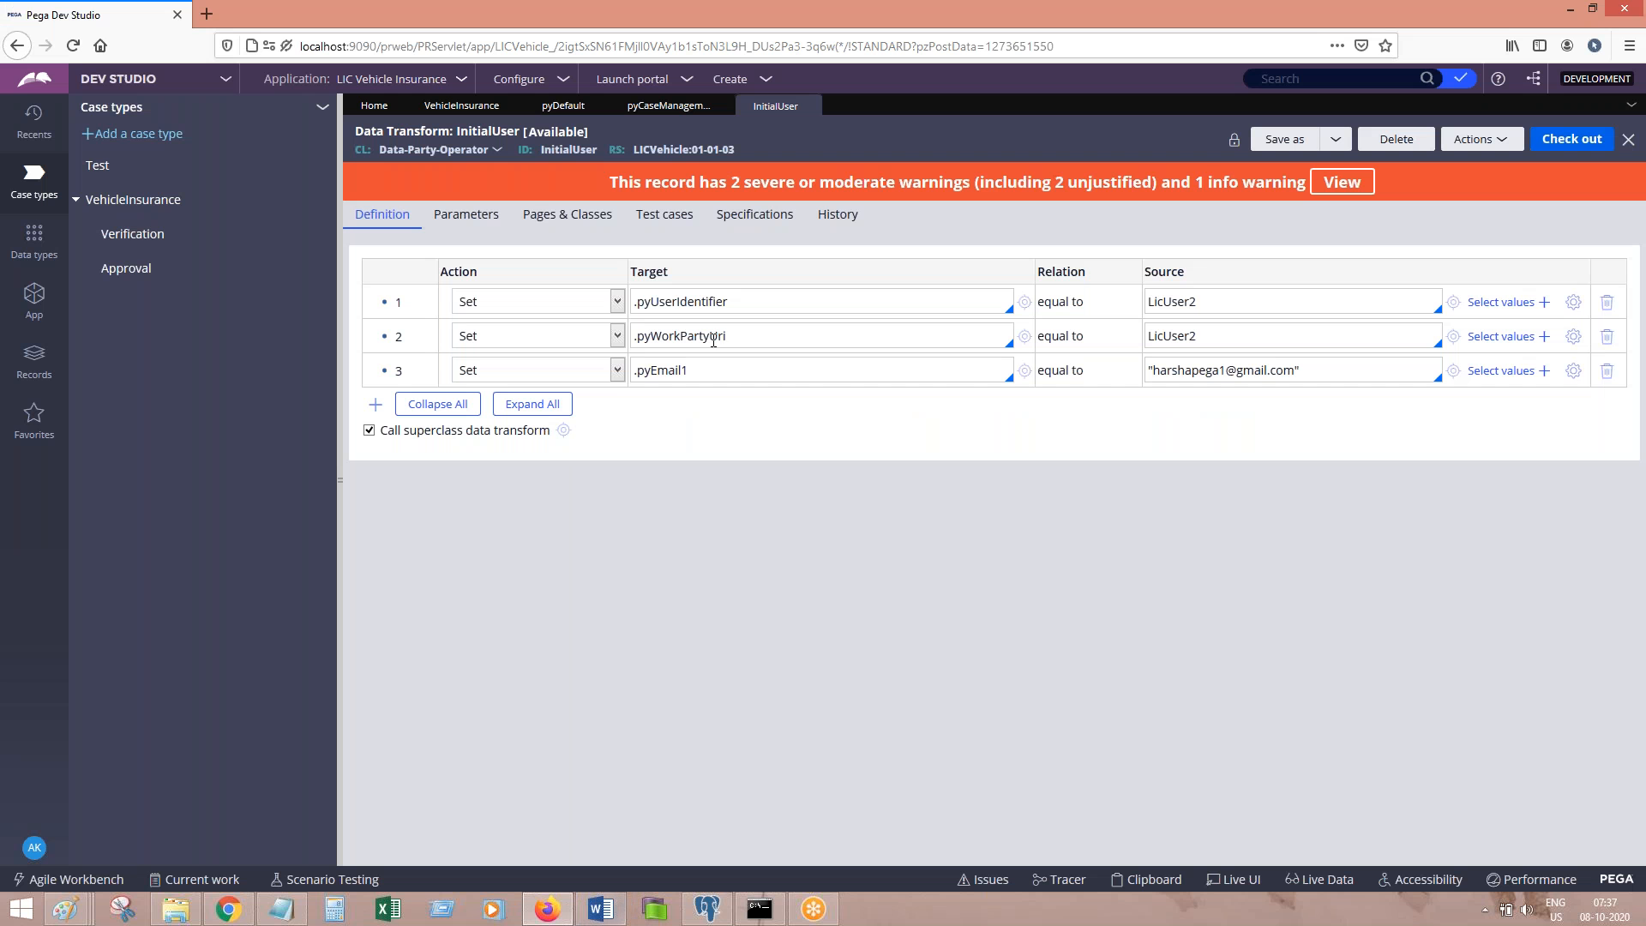
Step: Open the Work Parties rule and log 'go back to work parties, call the DTF' with a screenshot in Word
left_click(667, 112)
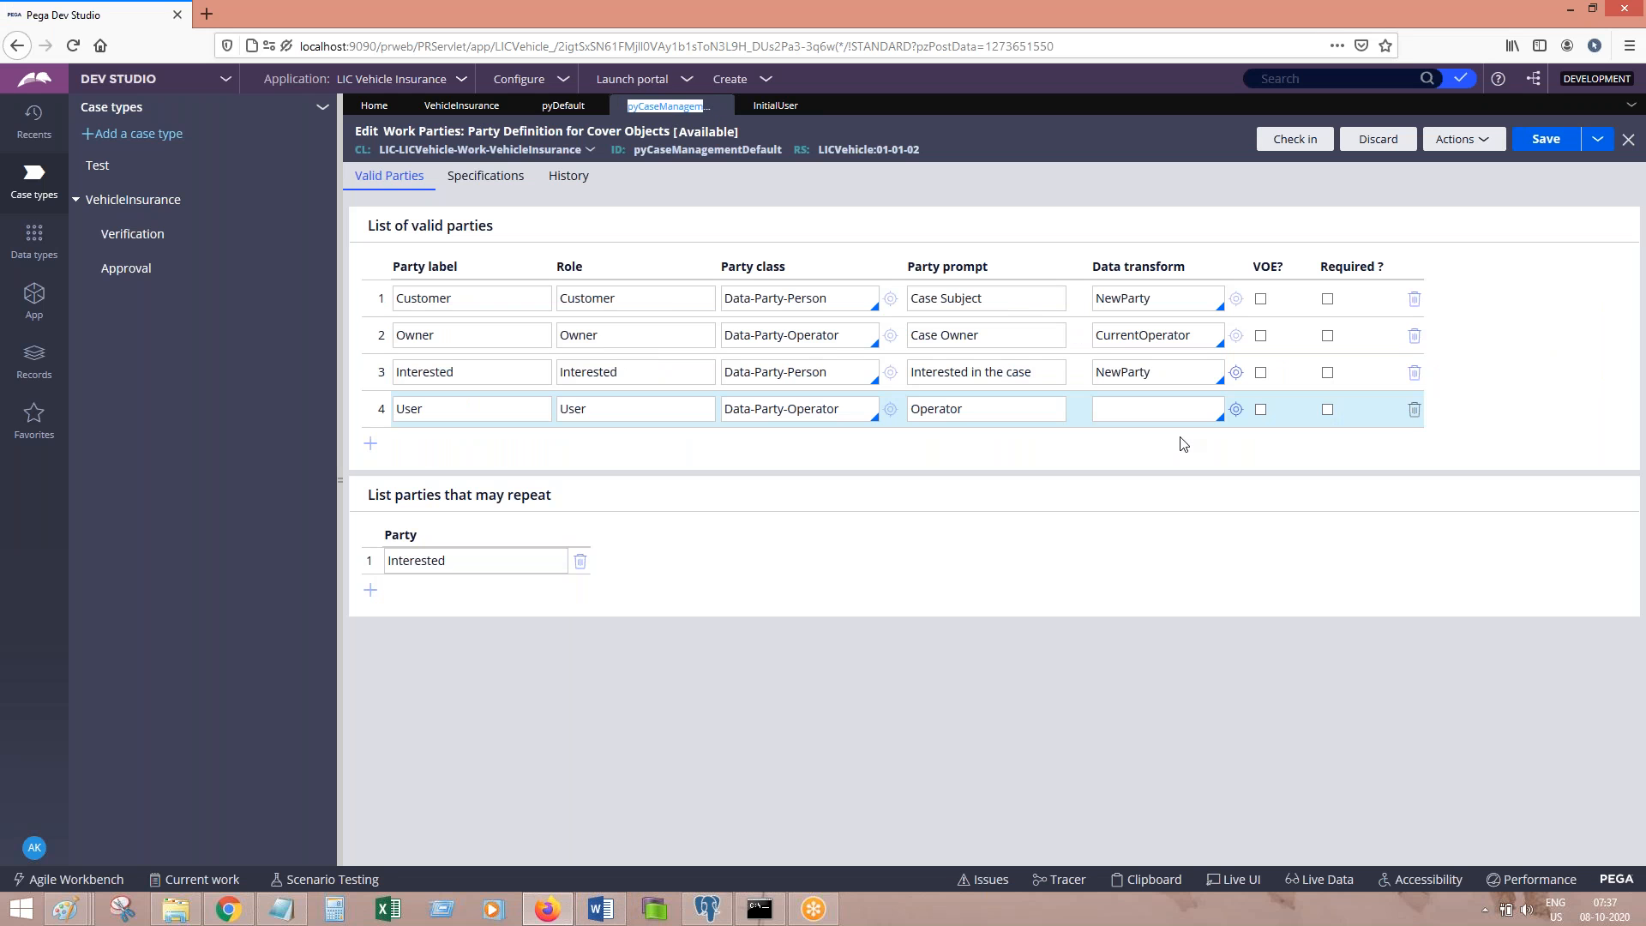
left_click(603, 909)
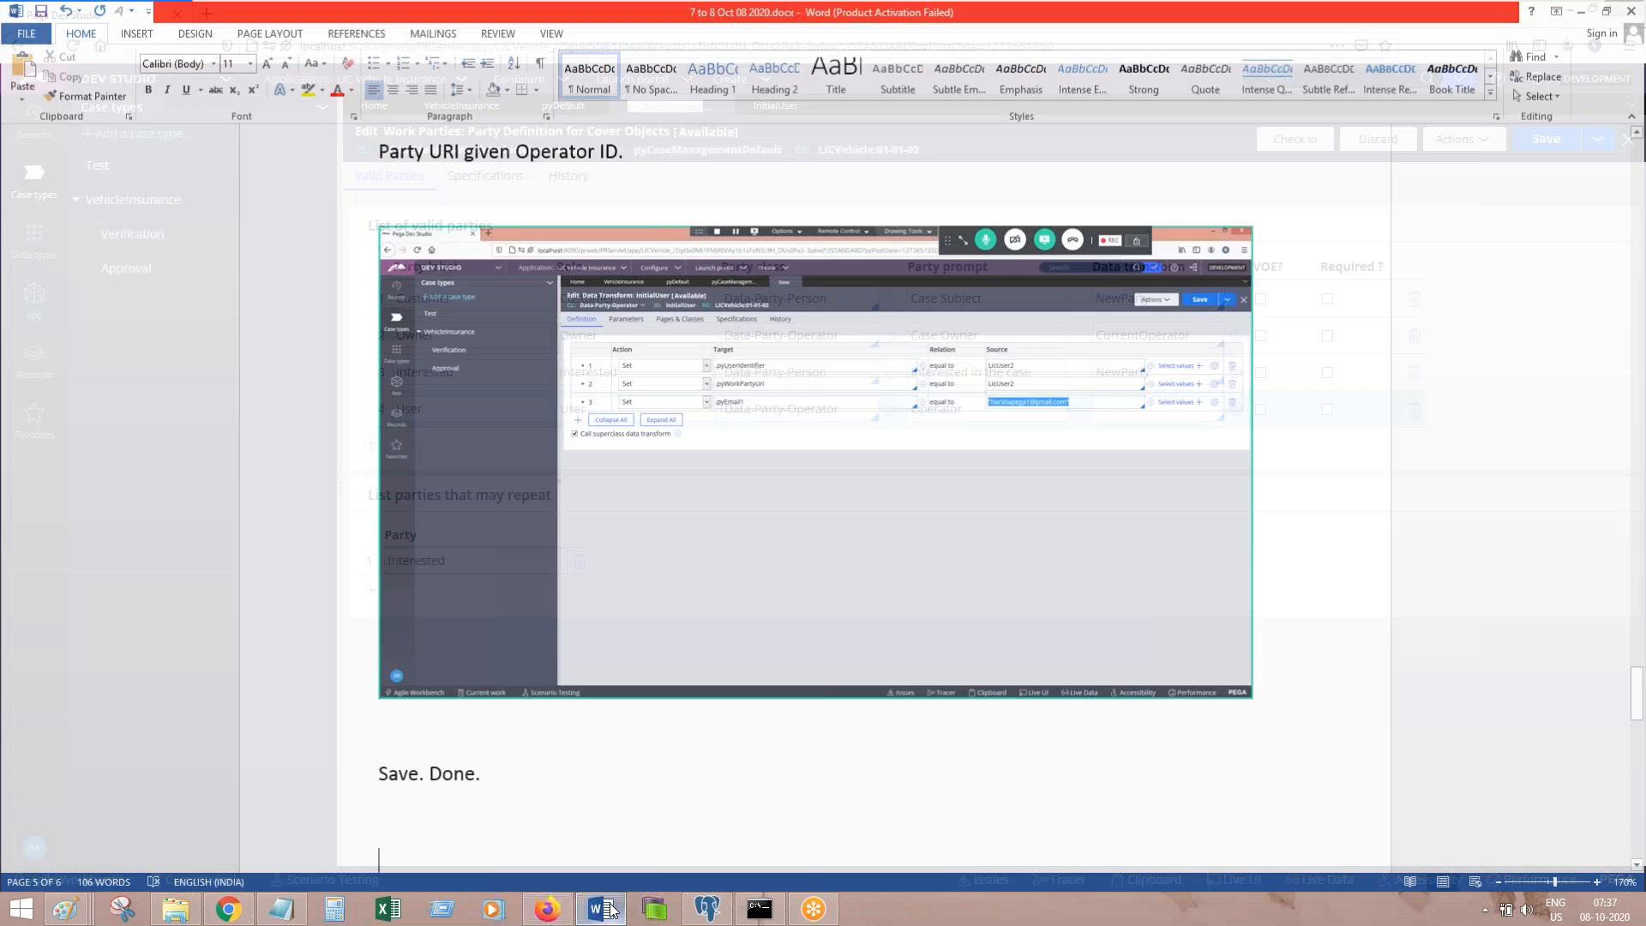
key("Return")
key("Return")
type("go back to work parties, call the DTF")
key("Return")
key("ctrl+v")
left_click(601, 909)
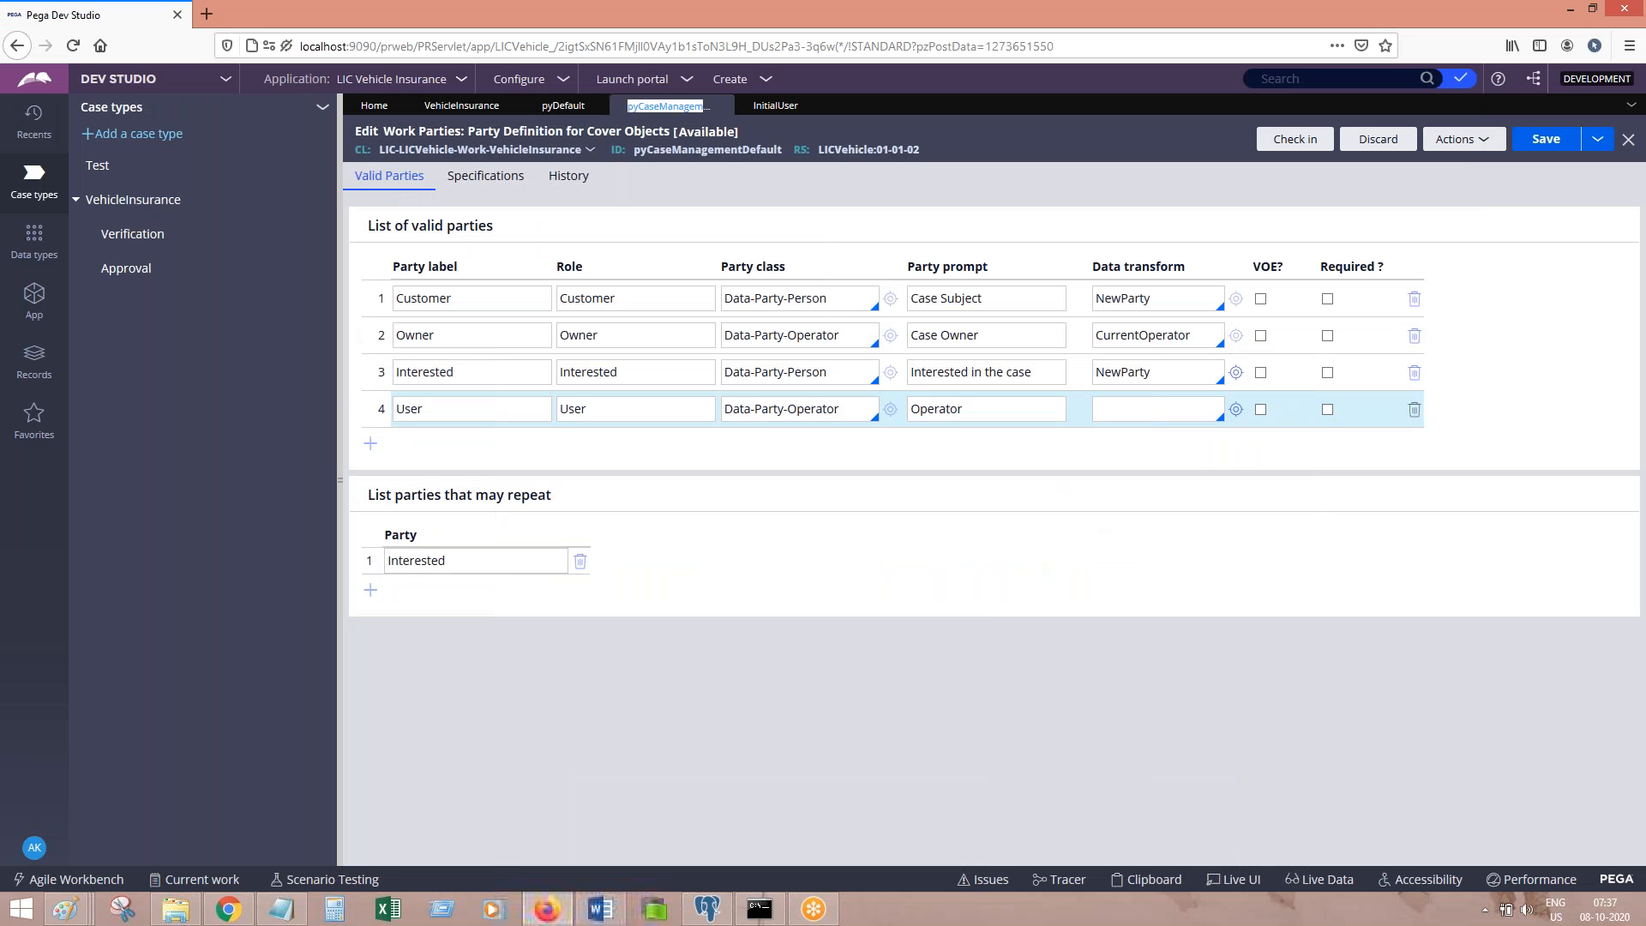
Step: Set the User party's data transform to InitialUser, note 'Save. Done.' in Word, and save the rule
left_click(1137, 410)
key("Up")
key("Return")
double_click(1138, 410)
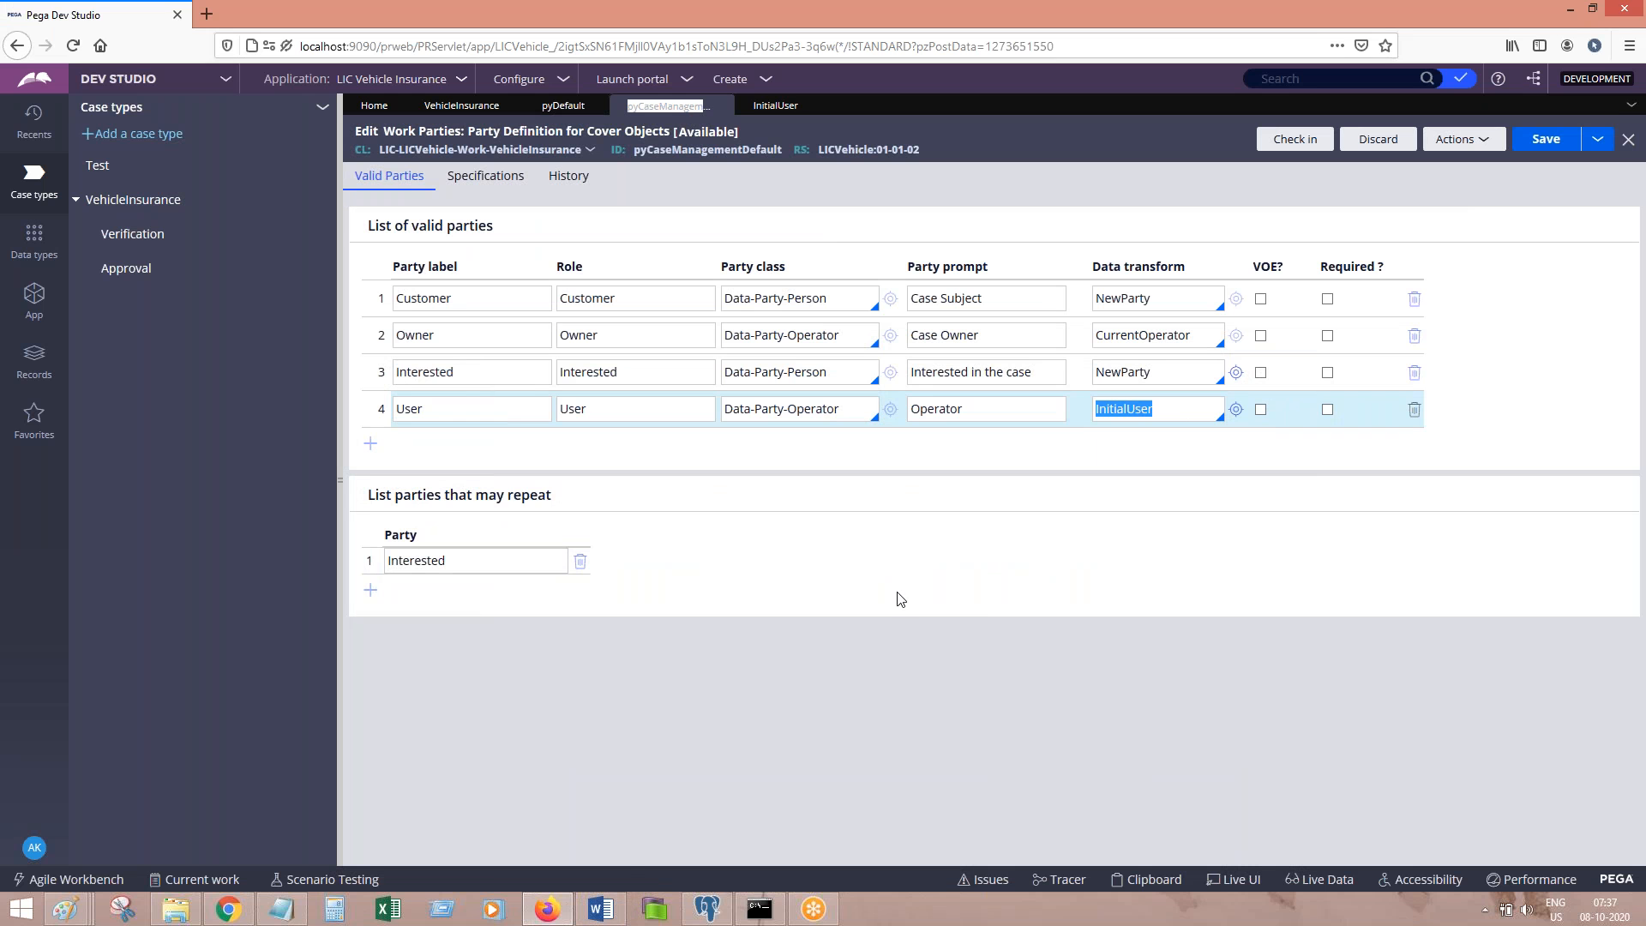
left_click(600, 910)
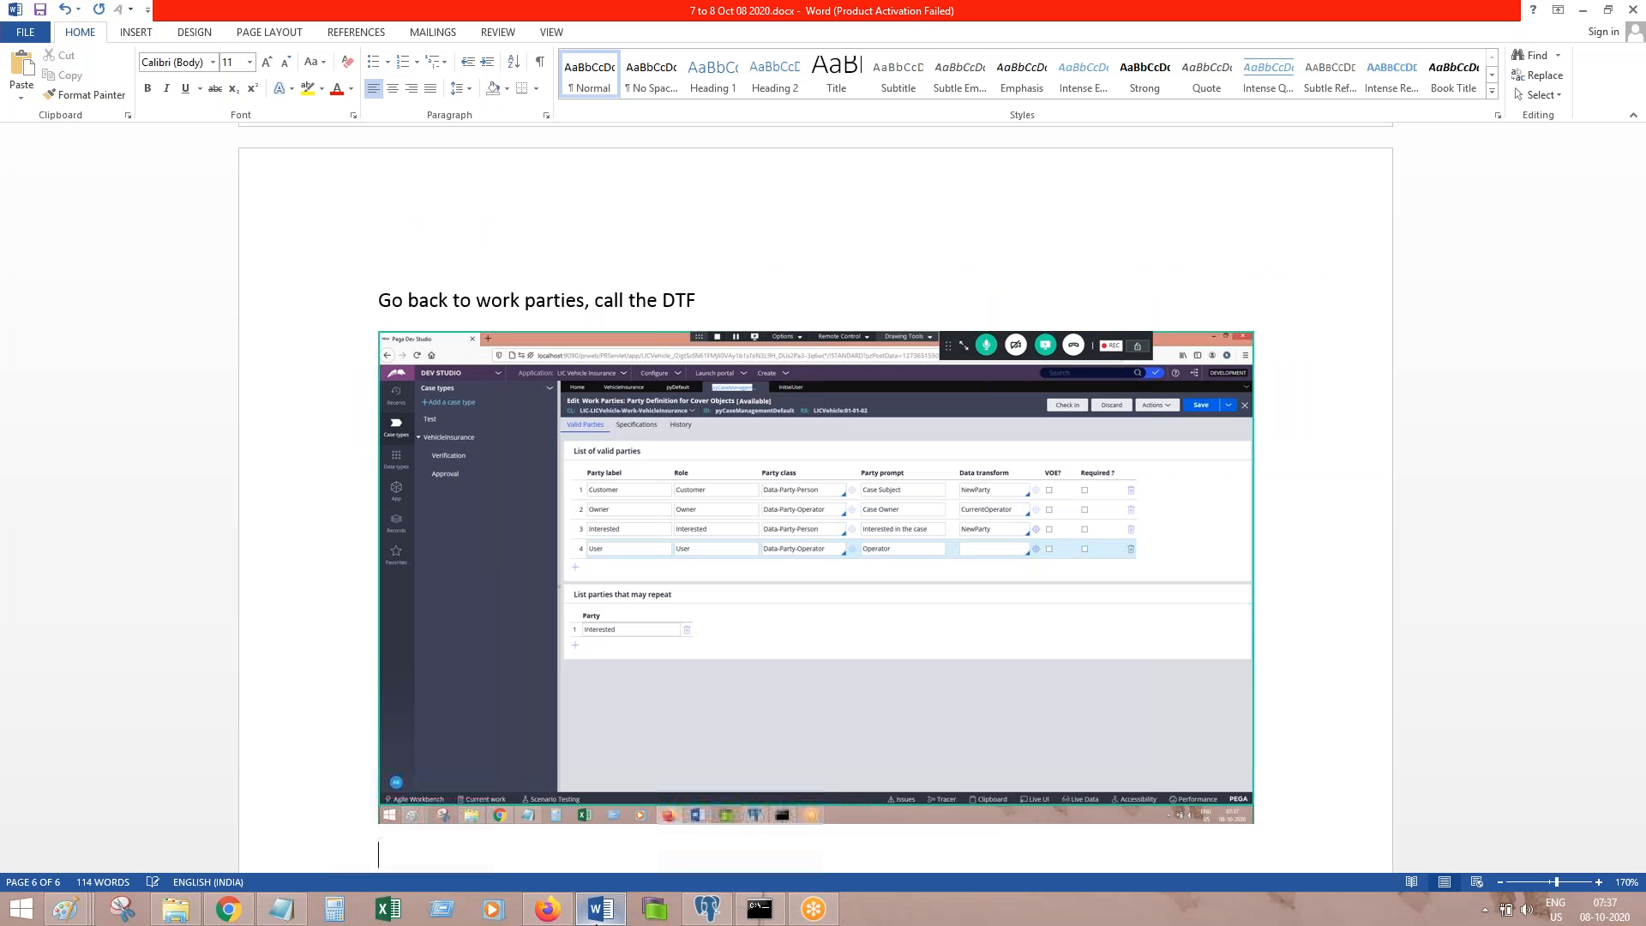
key("ctrl+v")
key("Return")
key("Return")
type("Save. Done.")
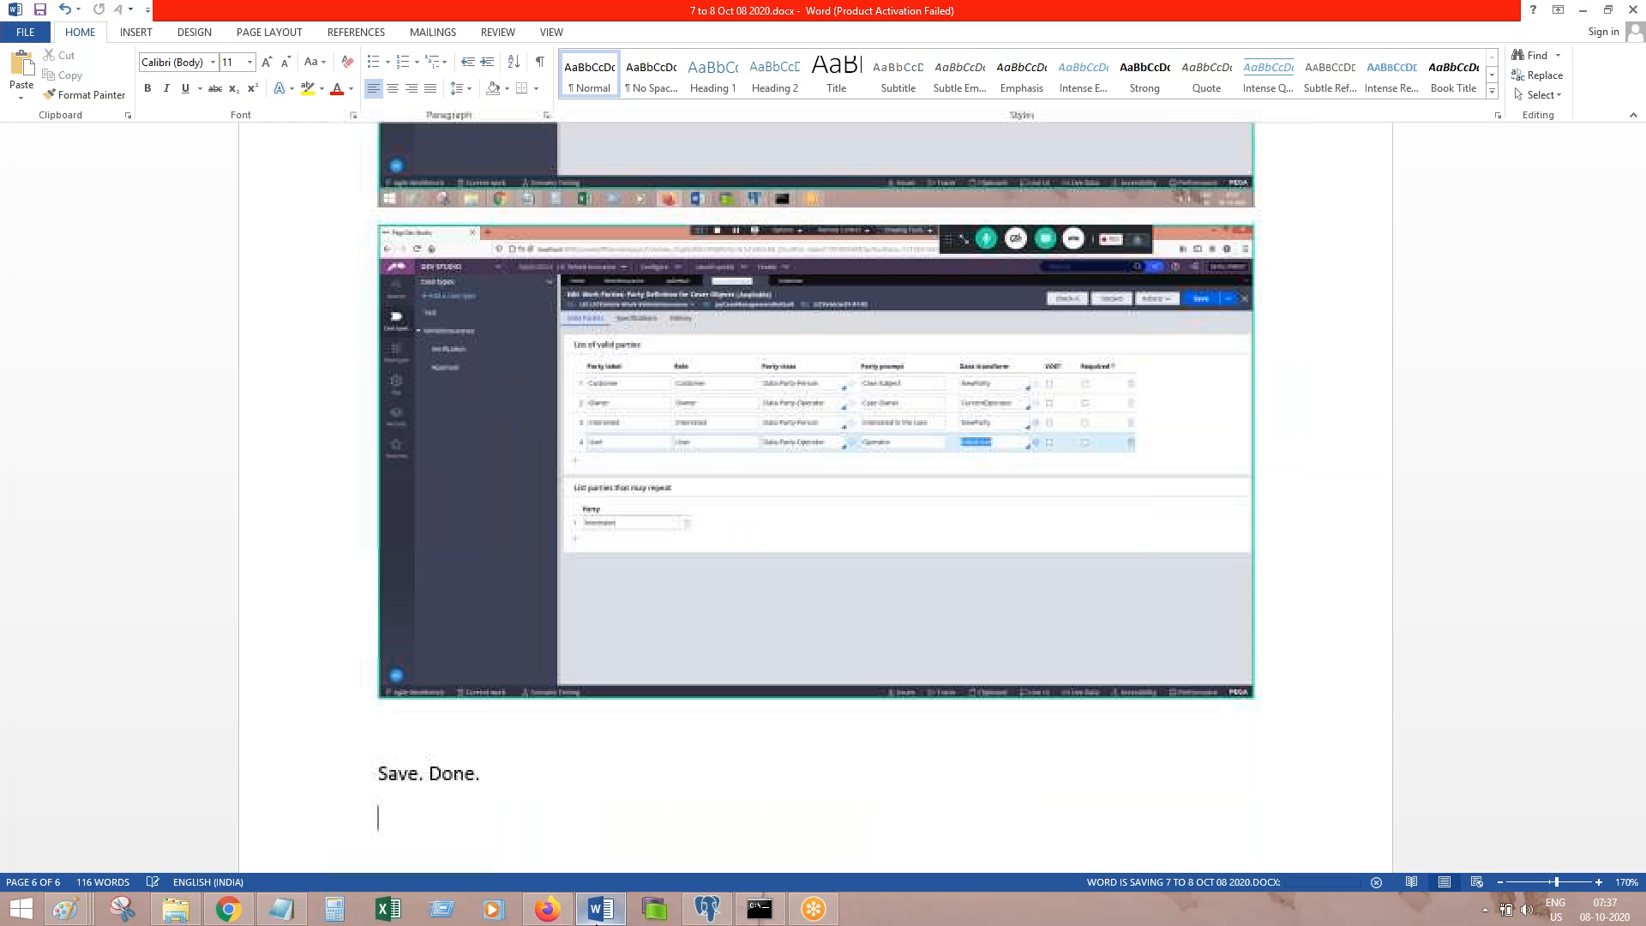
left_click(598, 910)
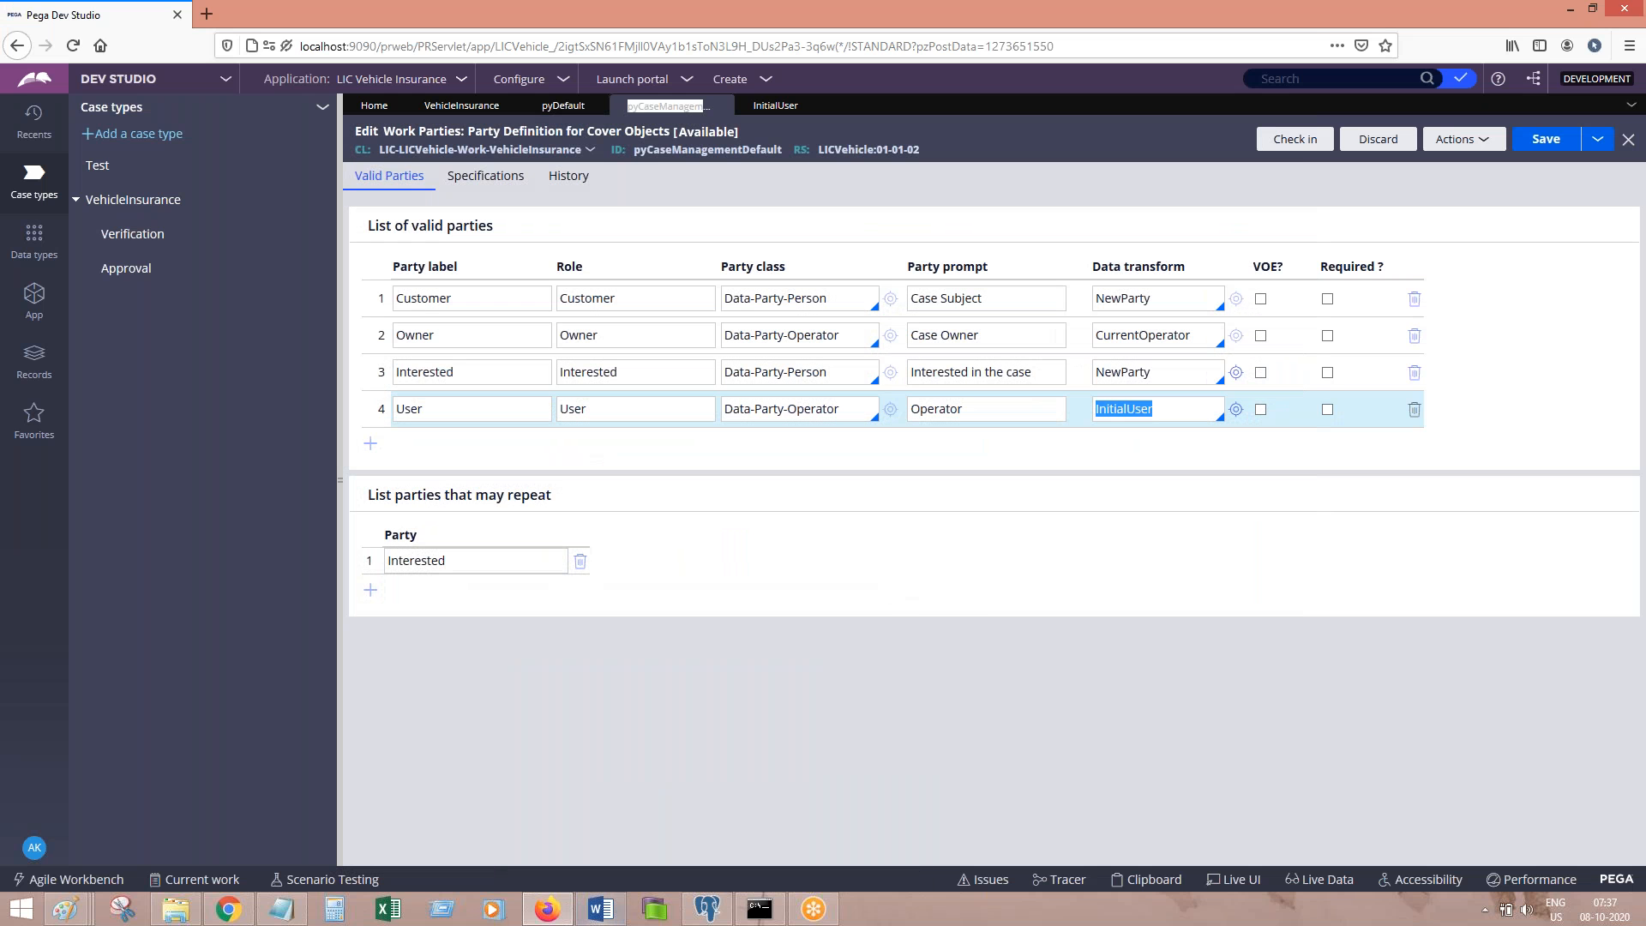
left_click(1552, 144)
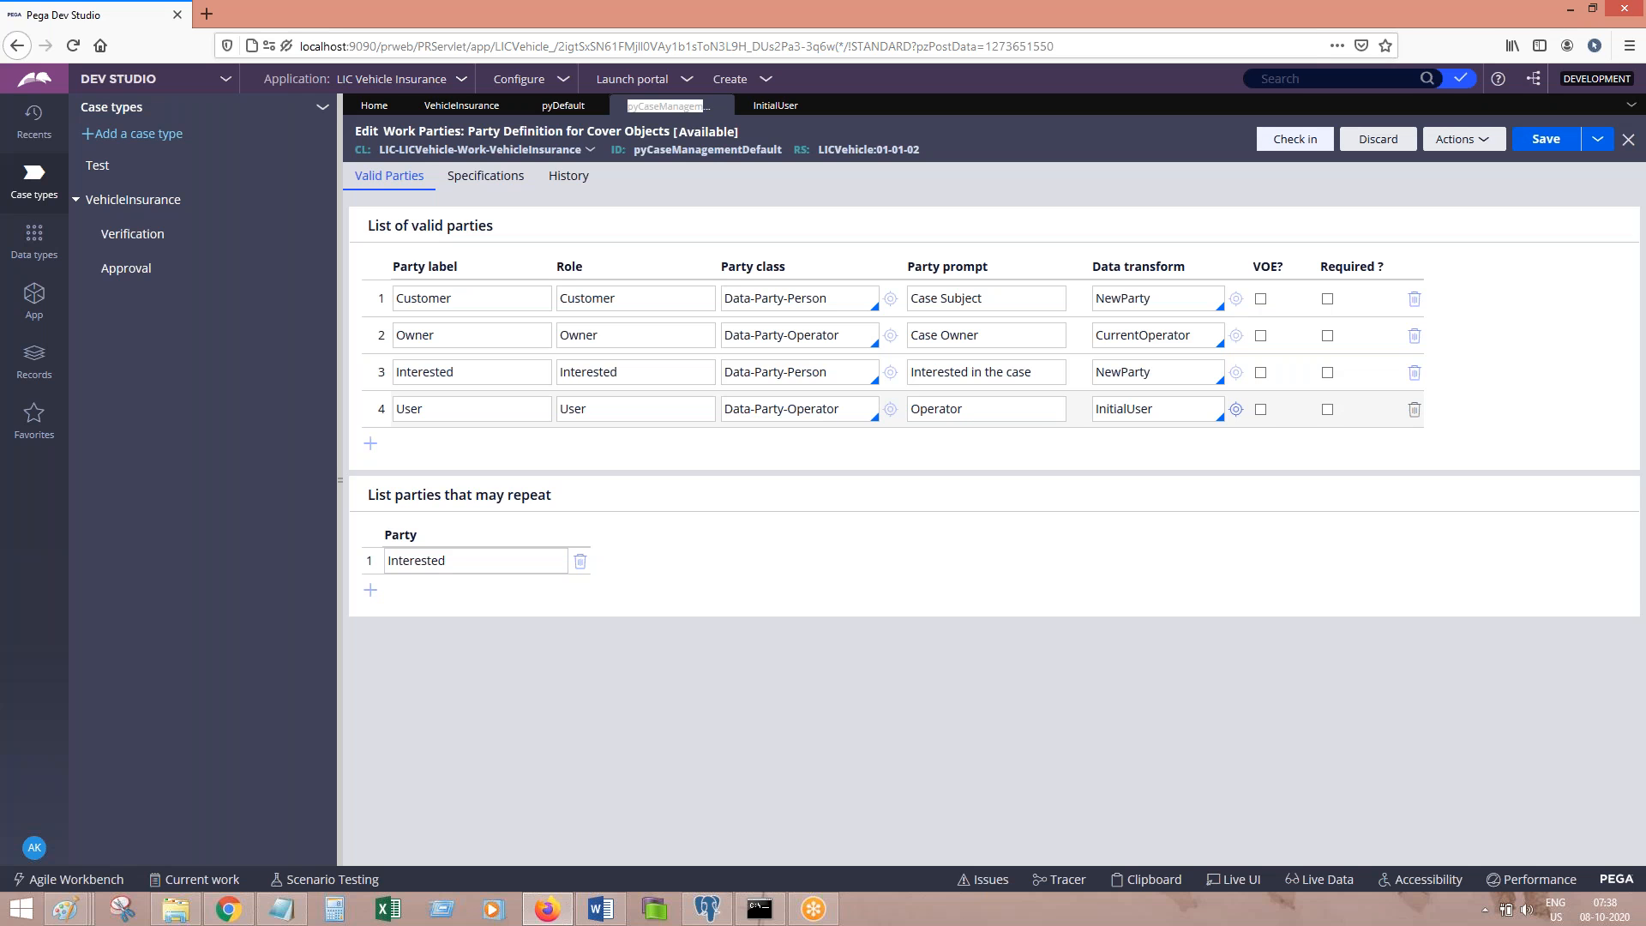
left_click(1295, 139)
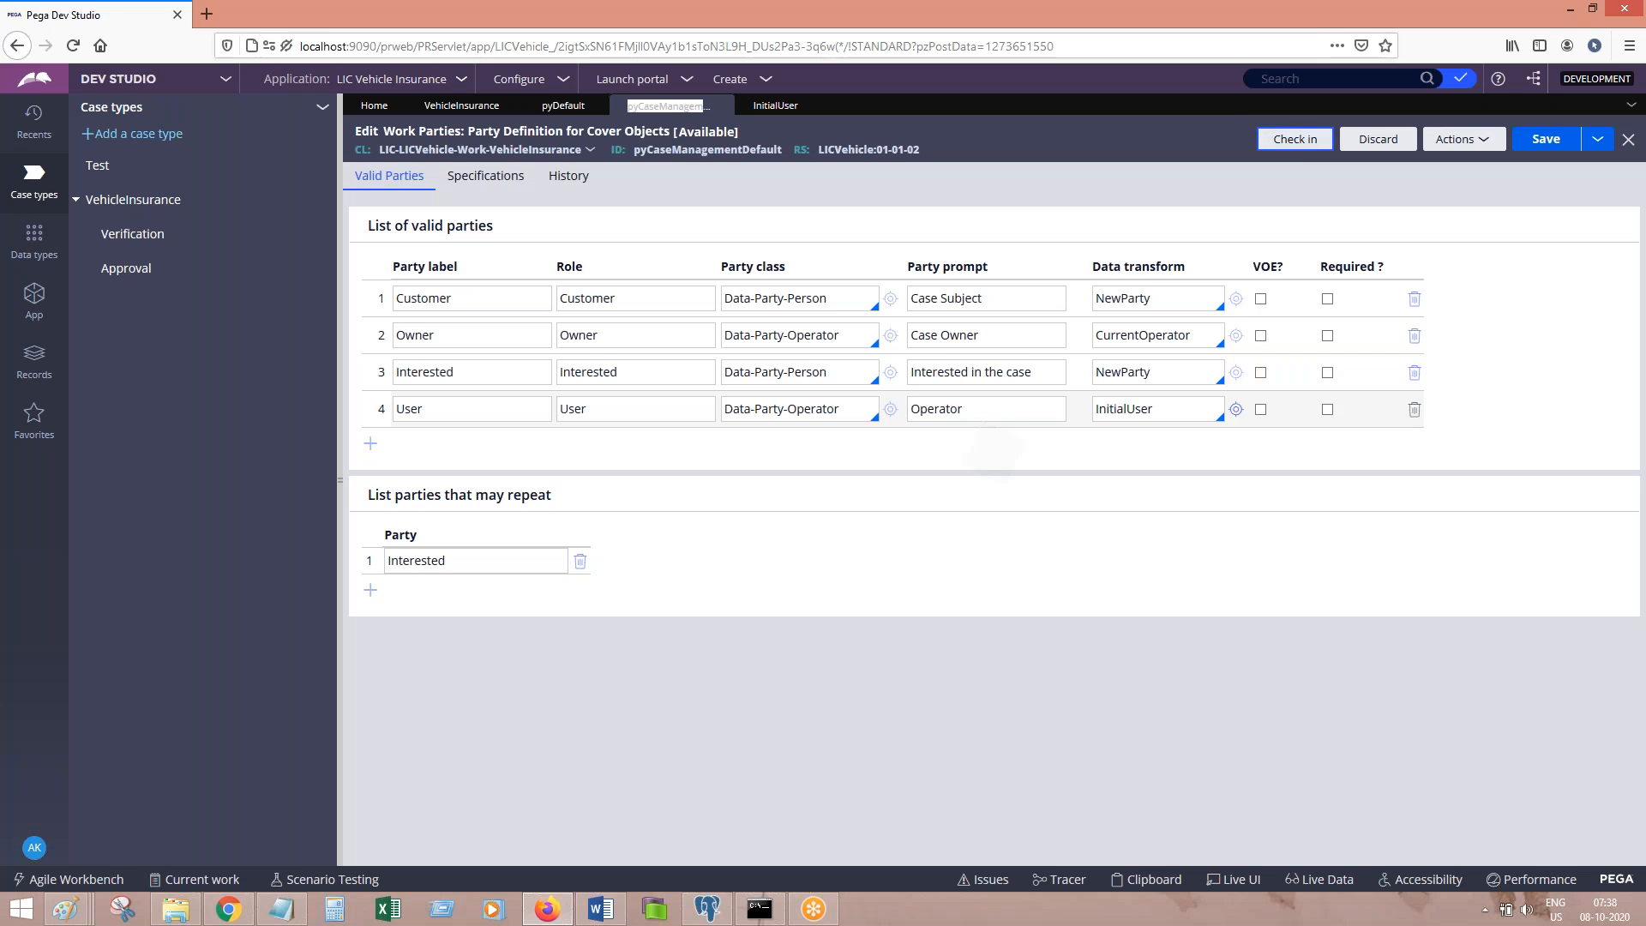
Step: Check in the Work Parties rule with comment 'sdfds' and note 'Create a case and look at the clipboard.' in Word
type("sdfds")
key("Return")
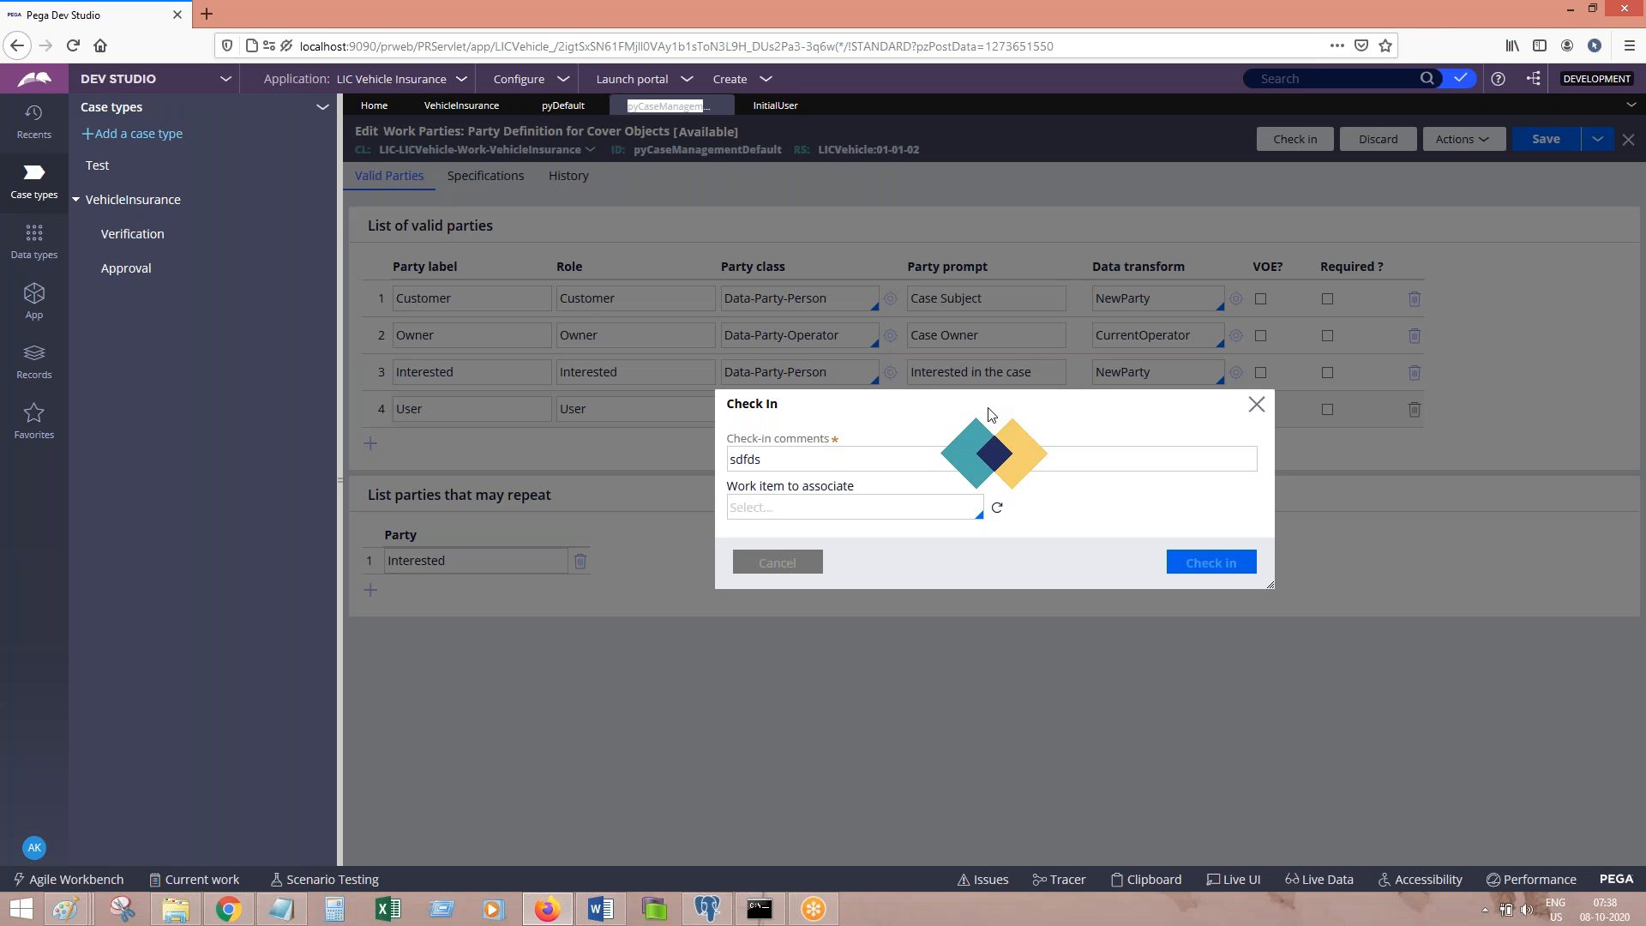
left_click(604, 911)
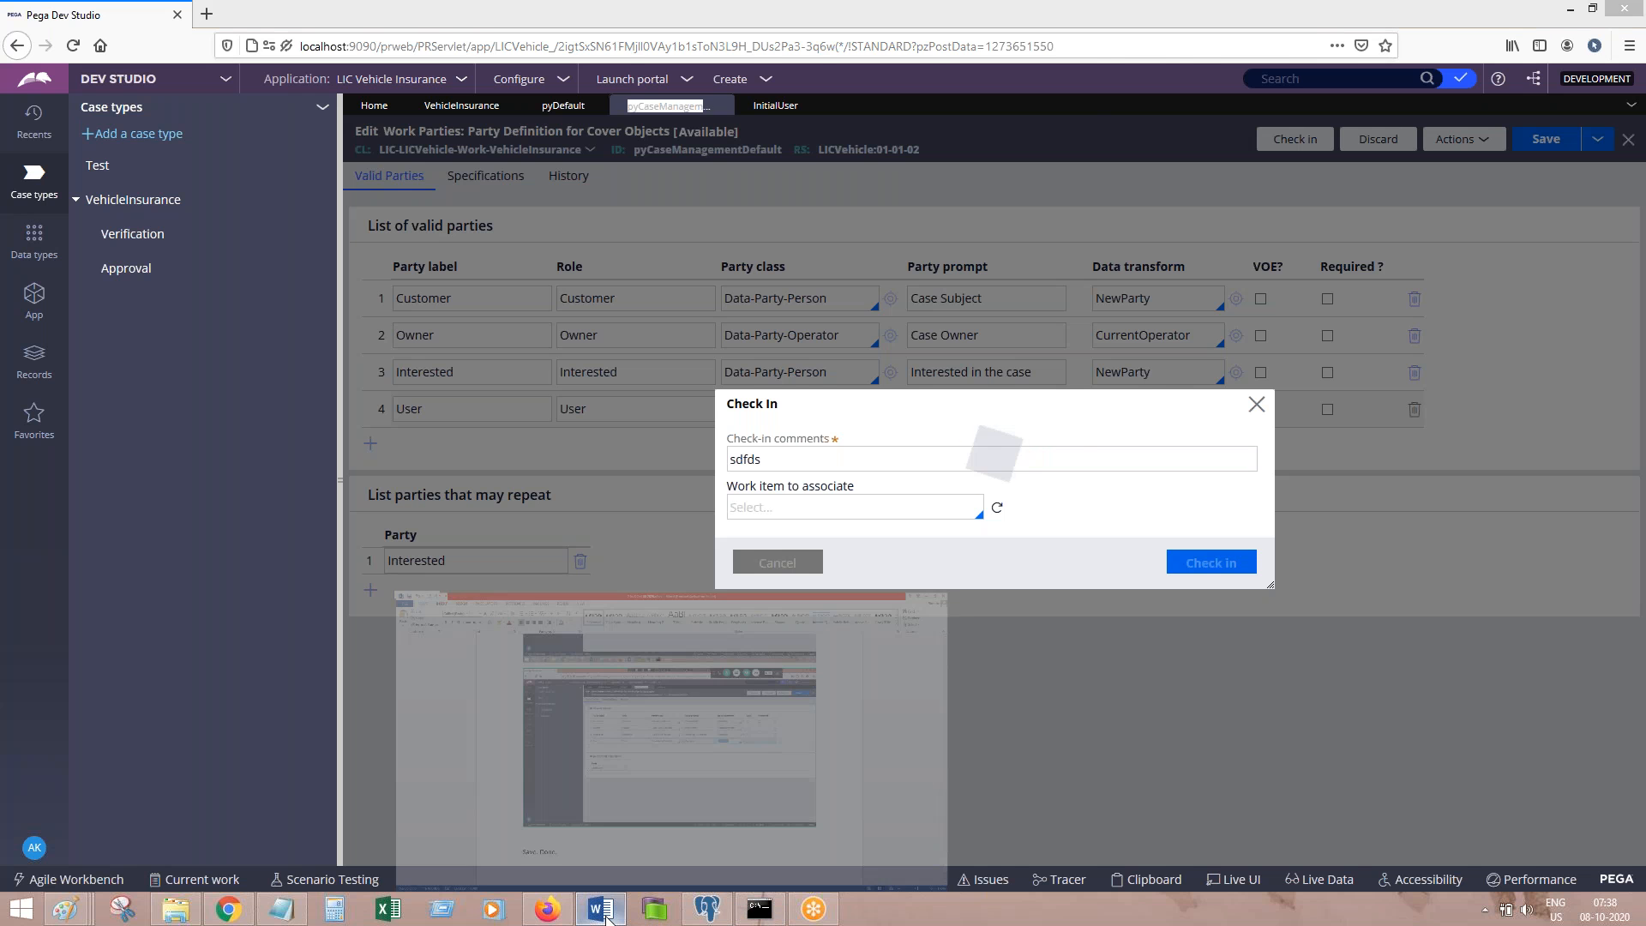
type("Create a case and look at the clipb")
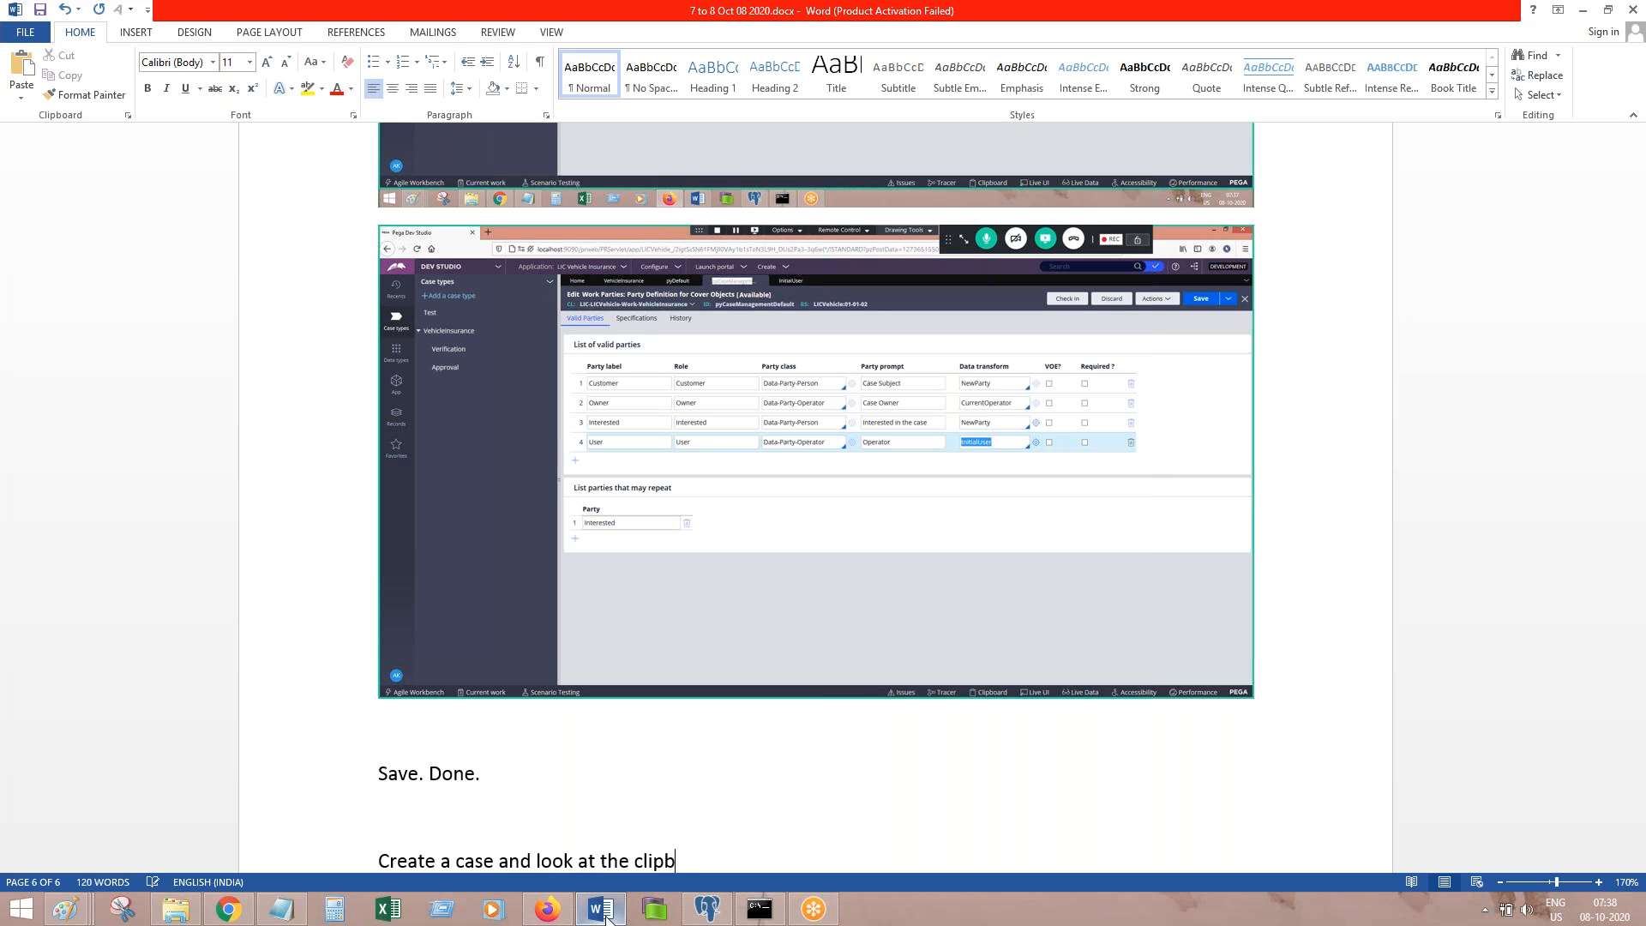
type("oard.")
key("Return")
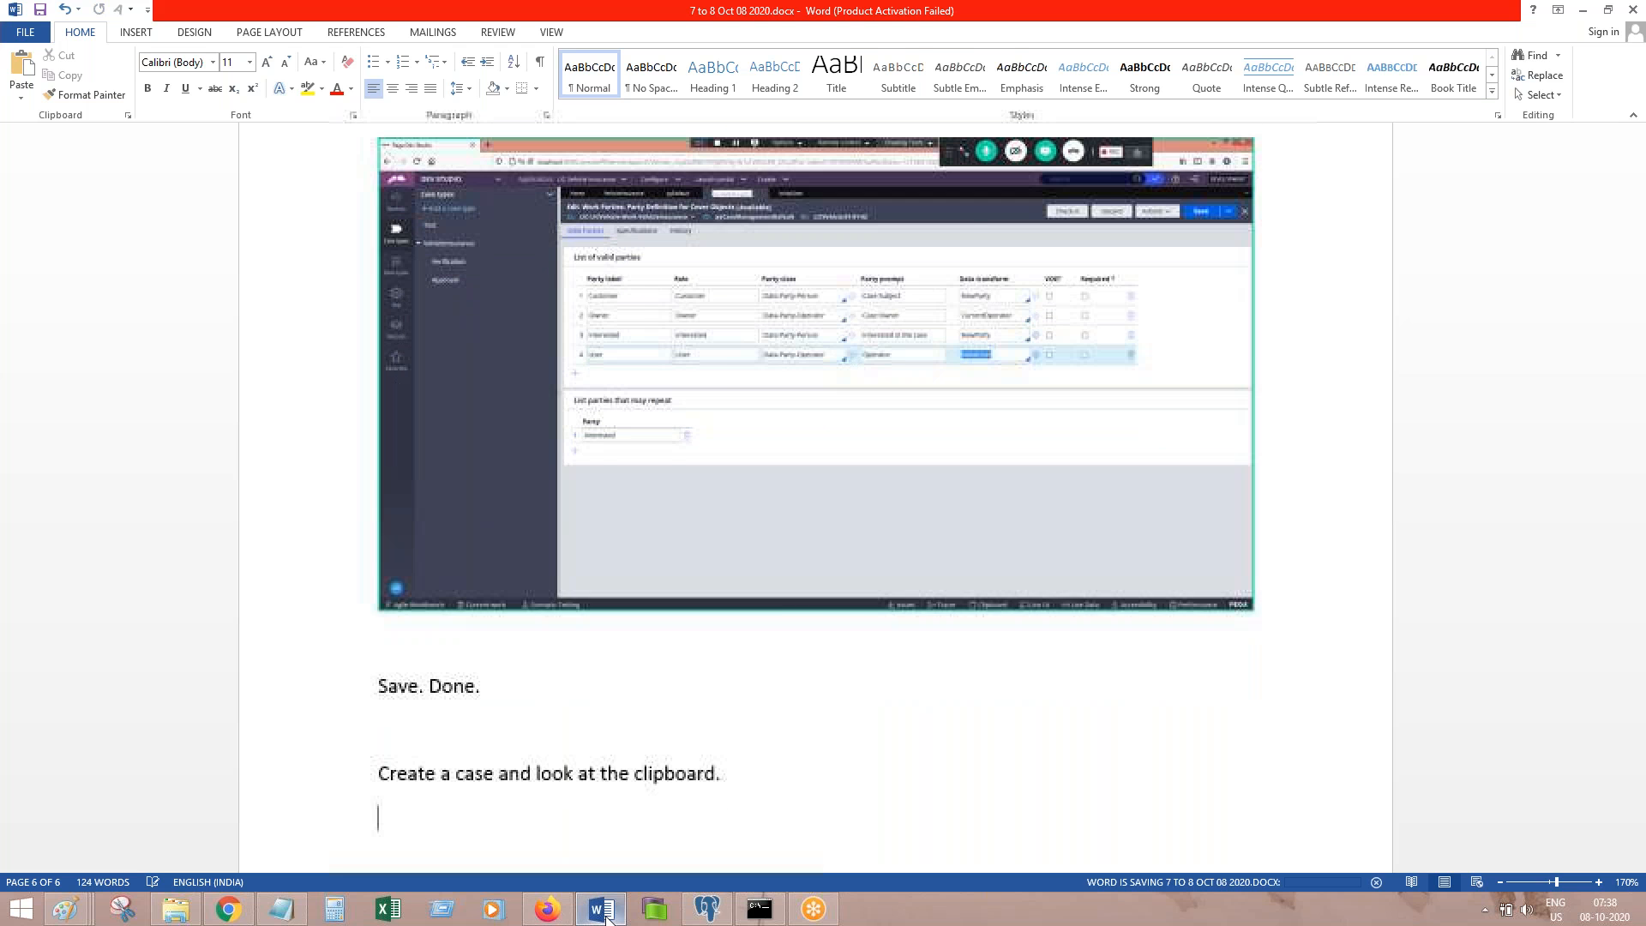
left_click(600, 909)
left_click(458, 104)
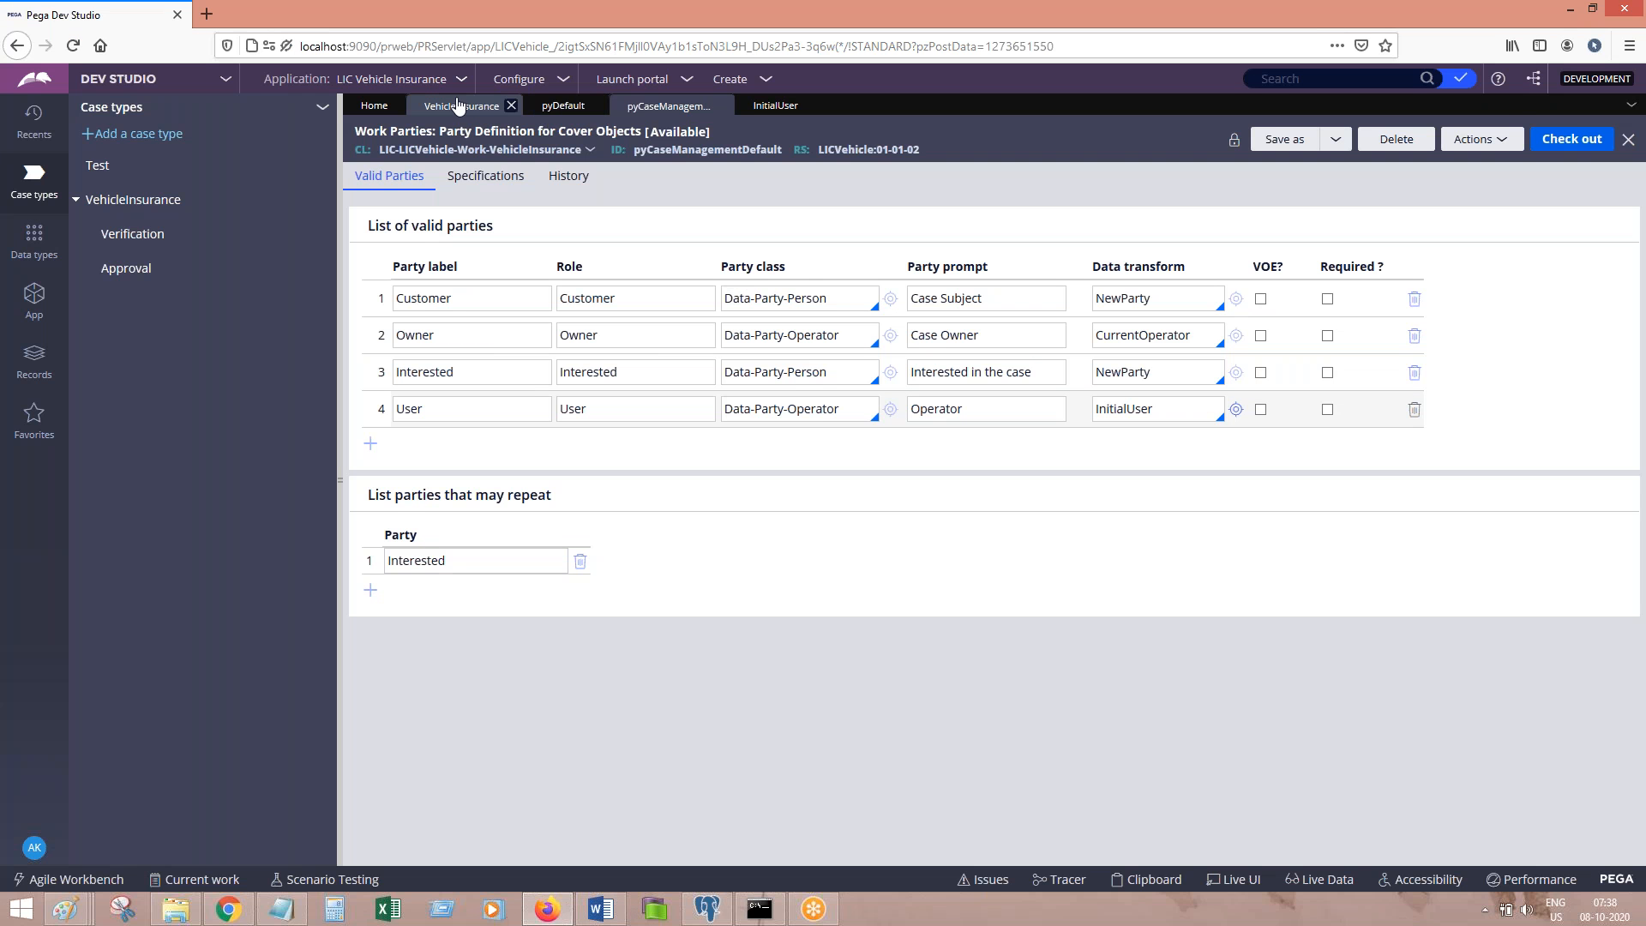
Step: Create a new VehicleInsurance case from the Create > New menu and submit its form
left_click(729, 79)
mouse_move(797, 98)
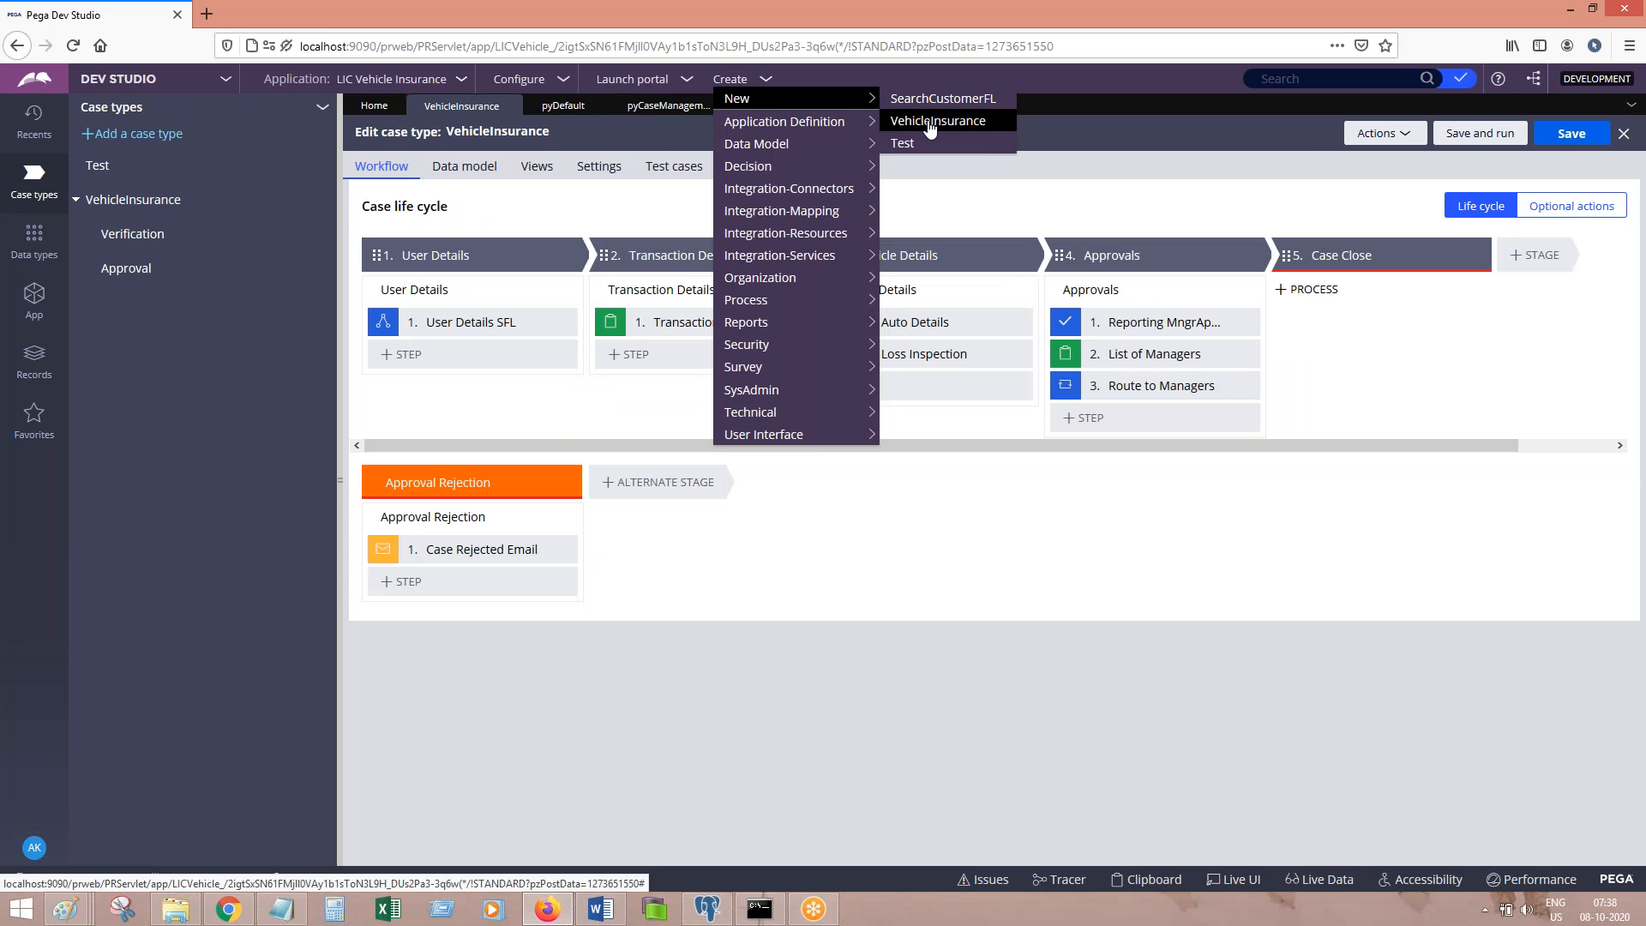
left_click(930, 122)
left_click(602, 910)
left_click(605, 914)
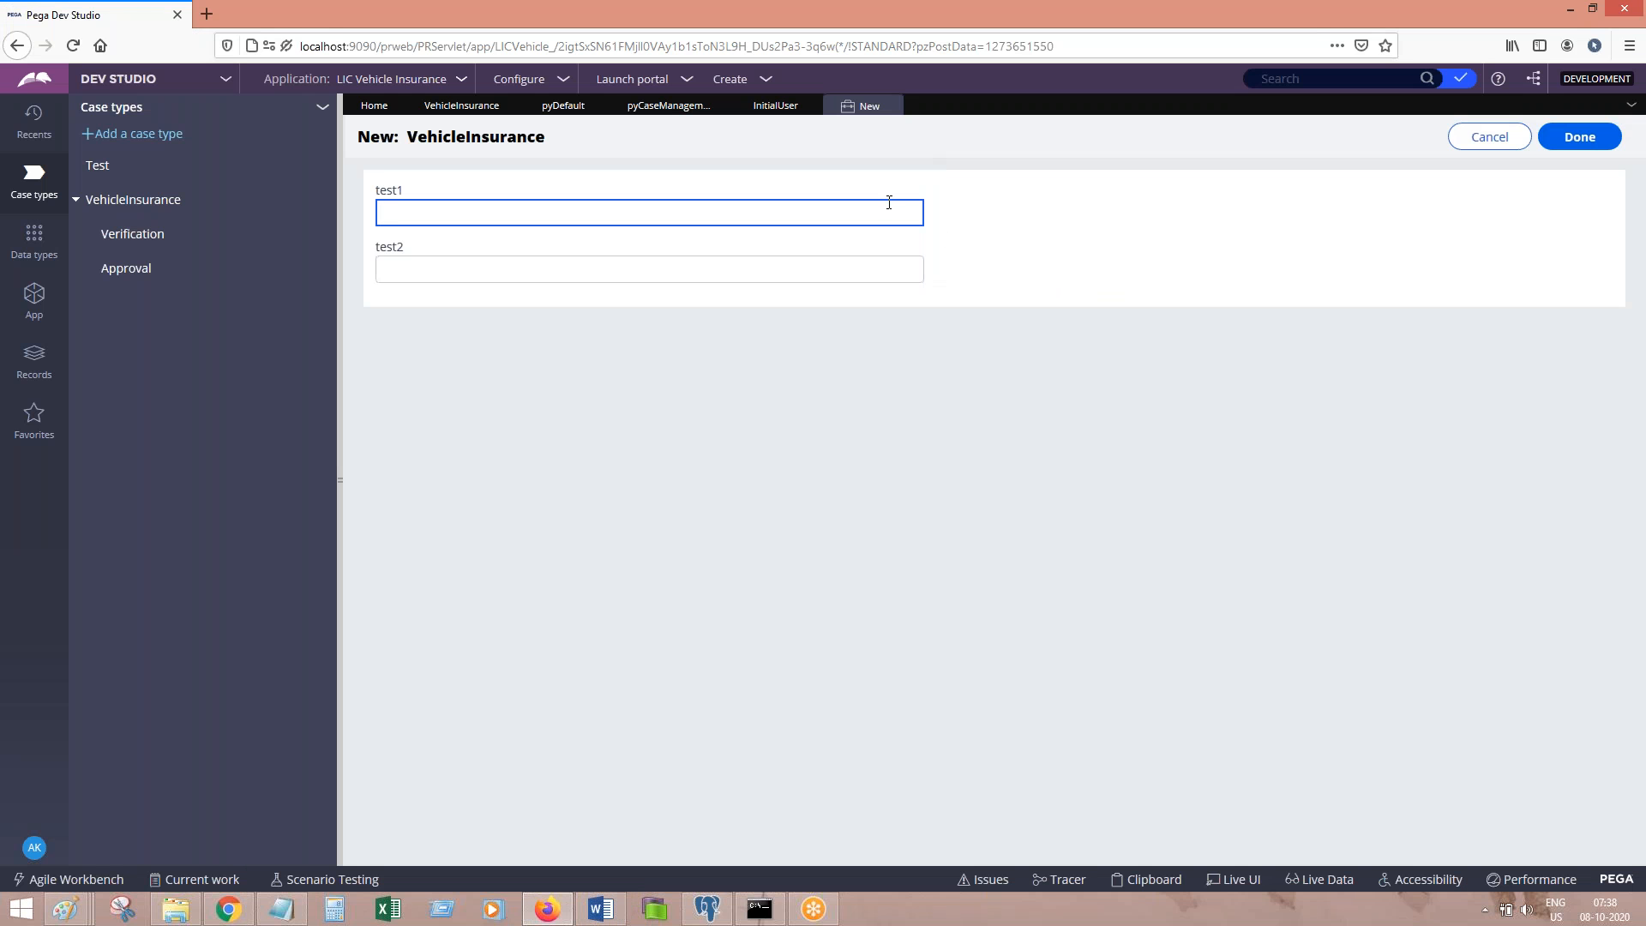
left_click(1577, 138)
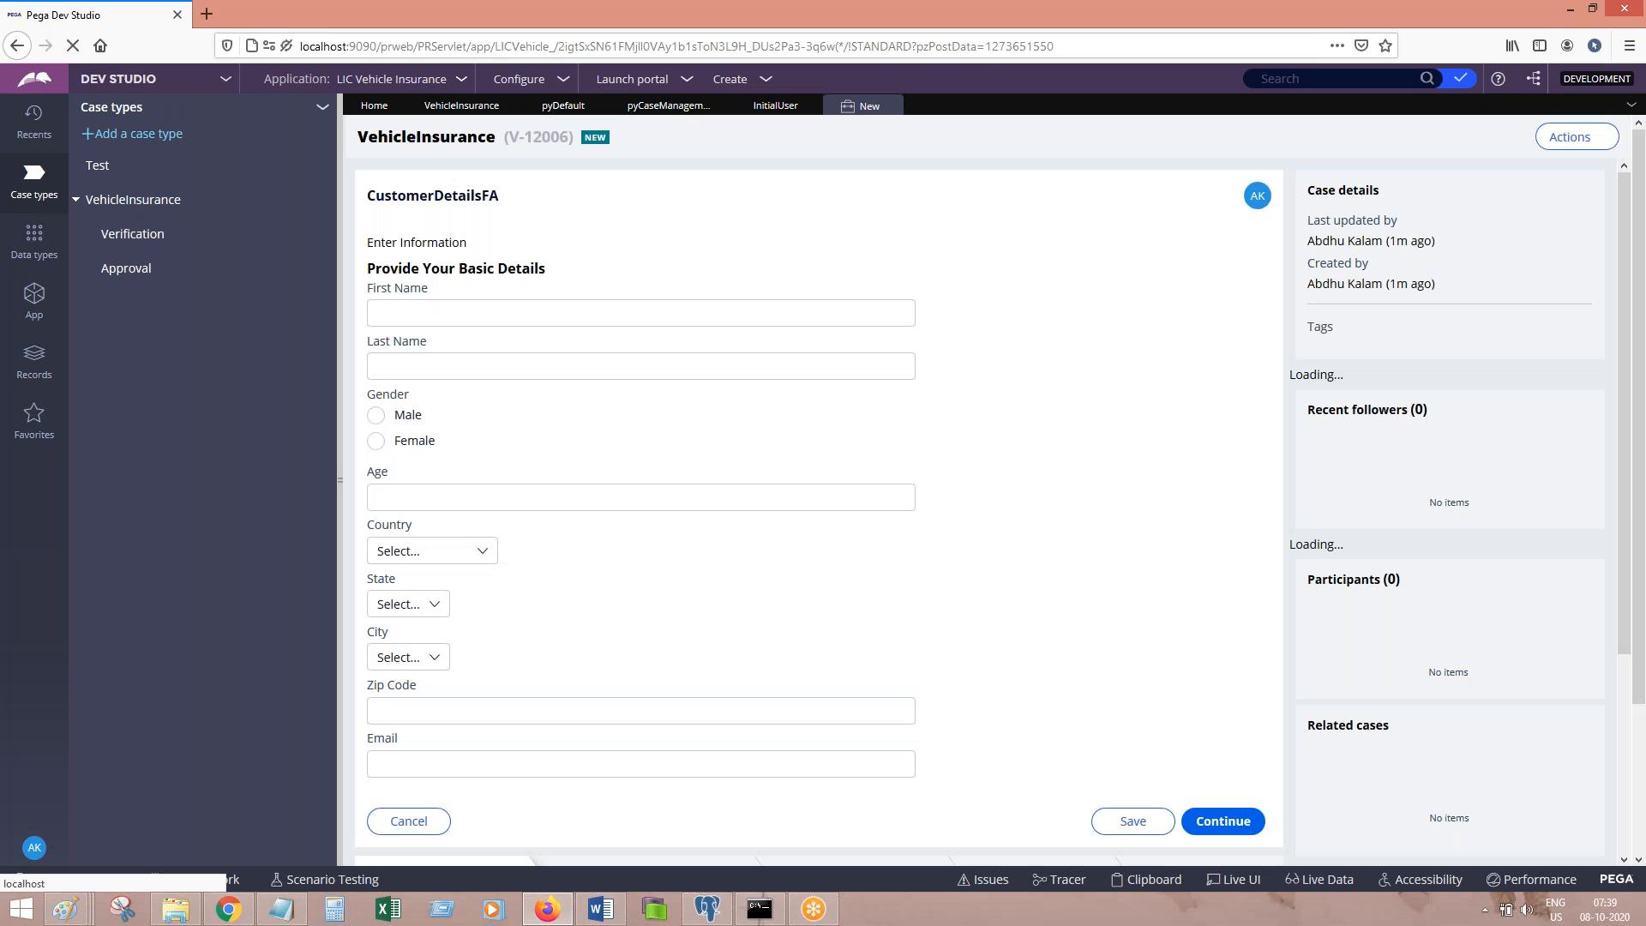
Step: Add the note 'go to clipboard' to the Word document
left_click(600, 910)
key("Return")
key("Return")
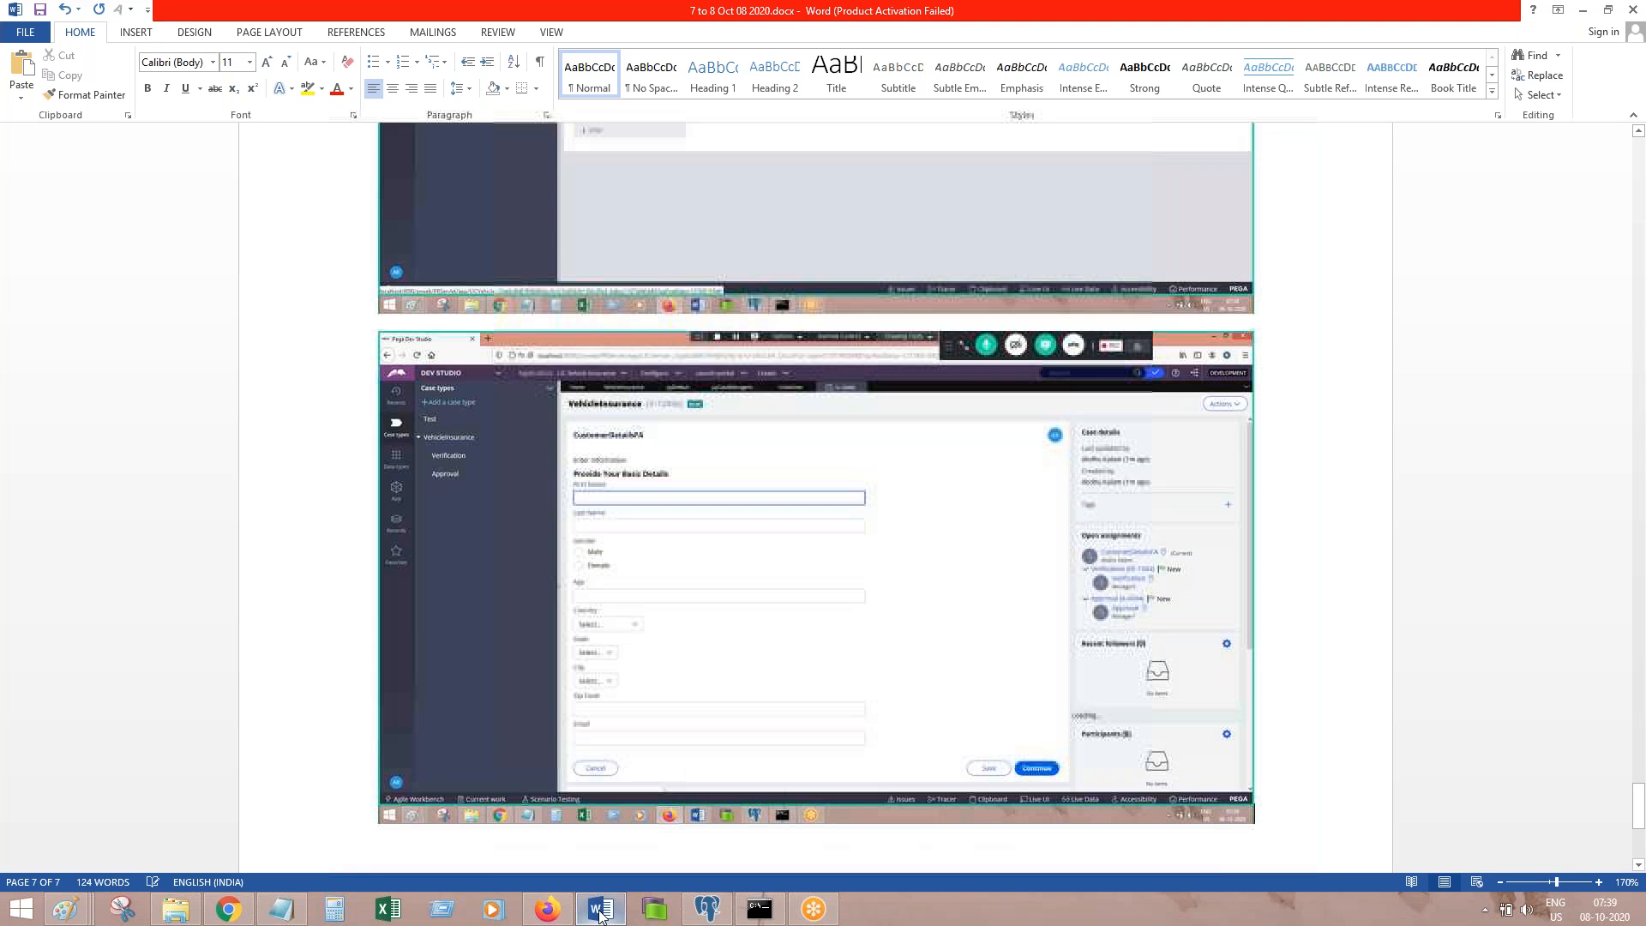
type("ho")
key("BackSpace")
key("BackSpace")
type("go to clipbo")
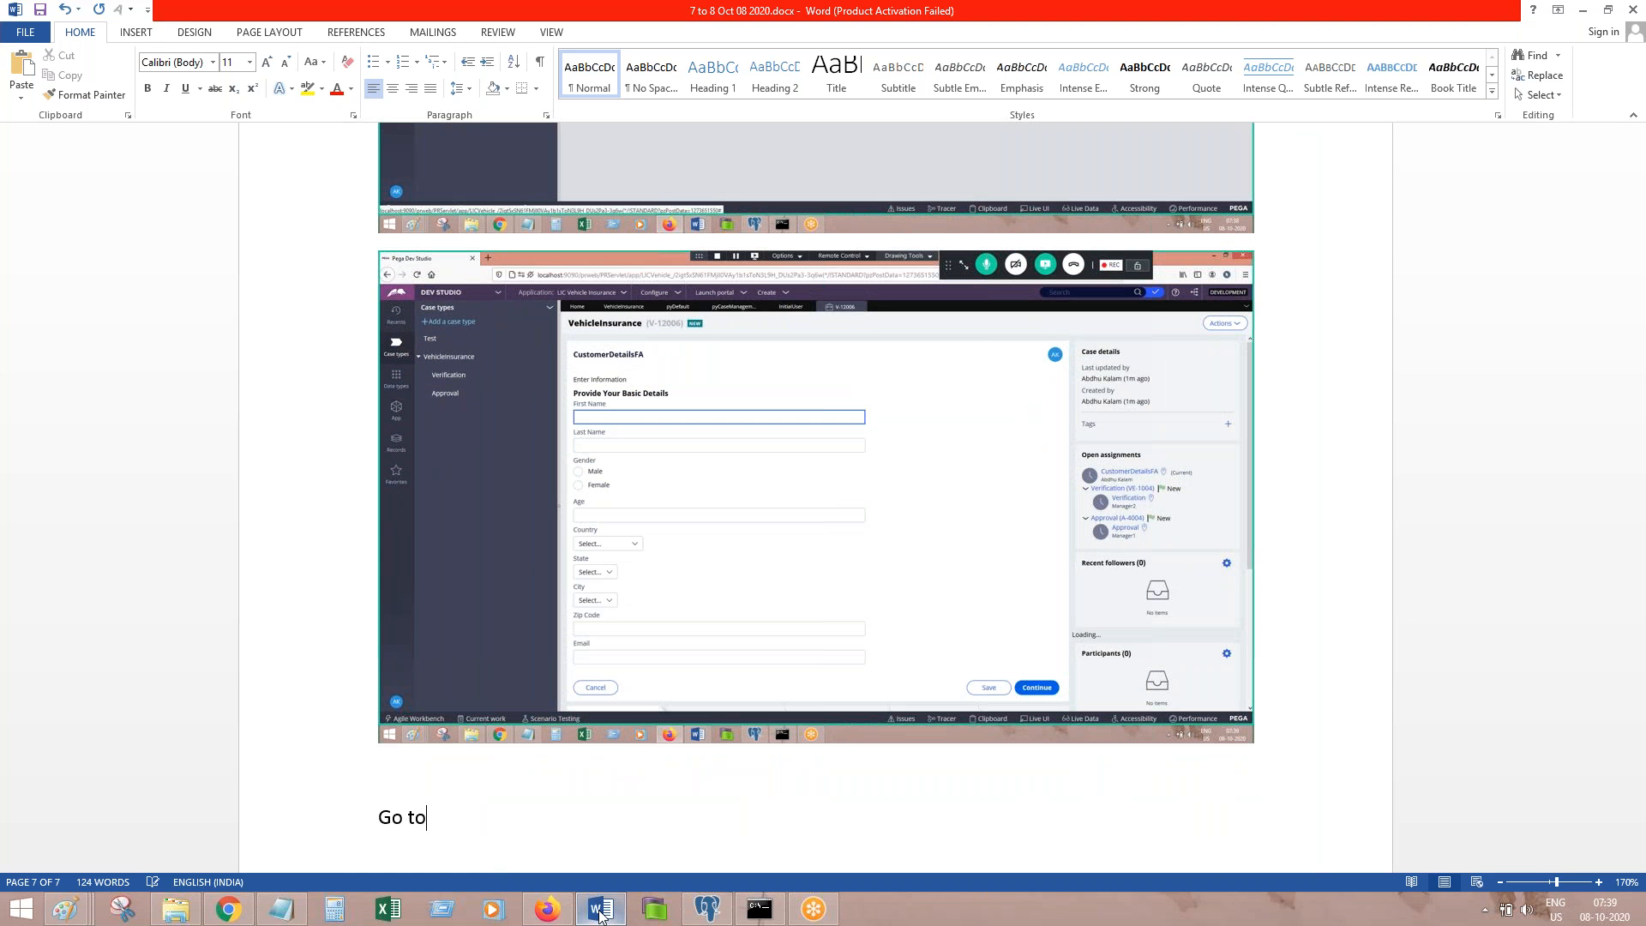
type("ard")
left_click(600, 911)
Step: Inspect the case's pyWorkPage and pyWorkParty pages in the Clipboard Viewer, then close and reopen it
left_click(1146, 880)
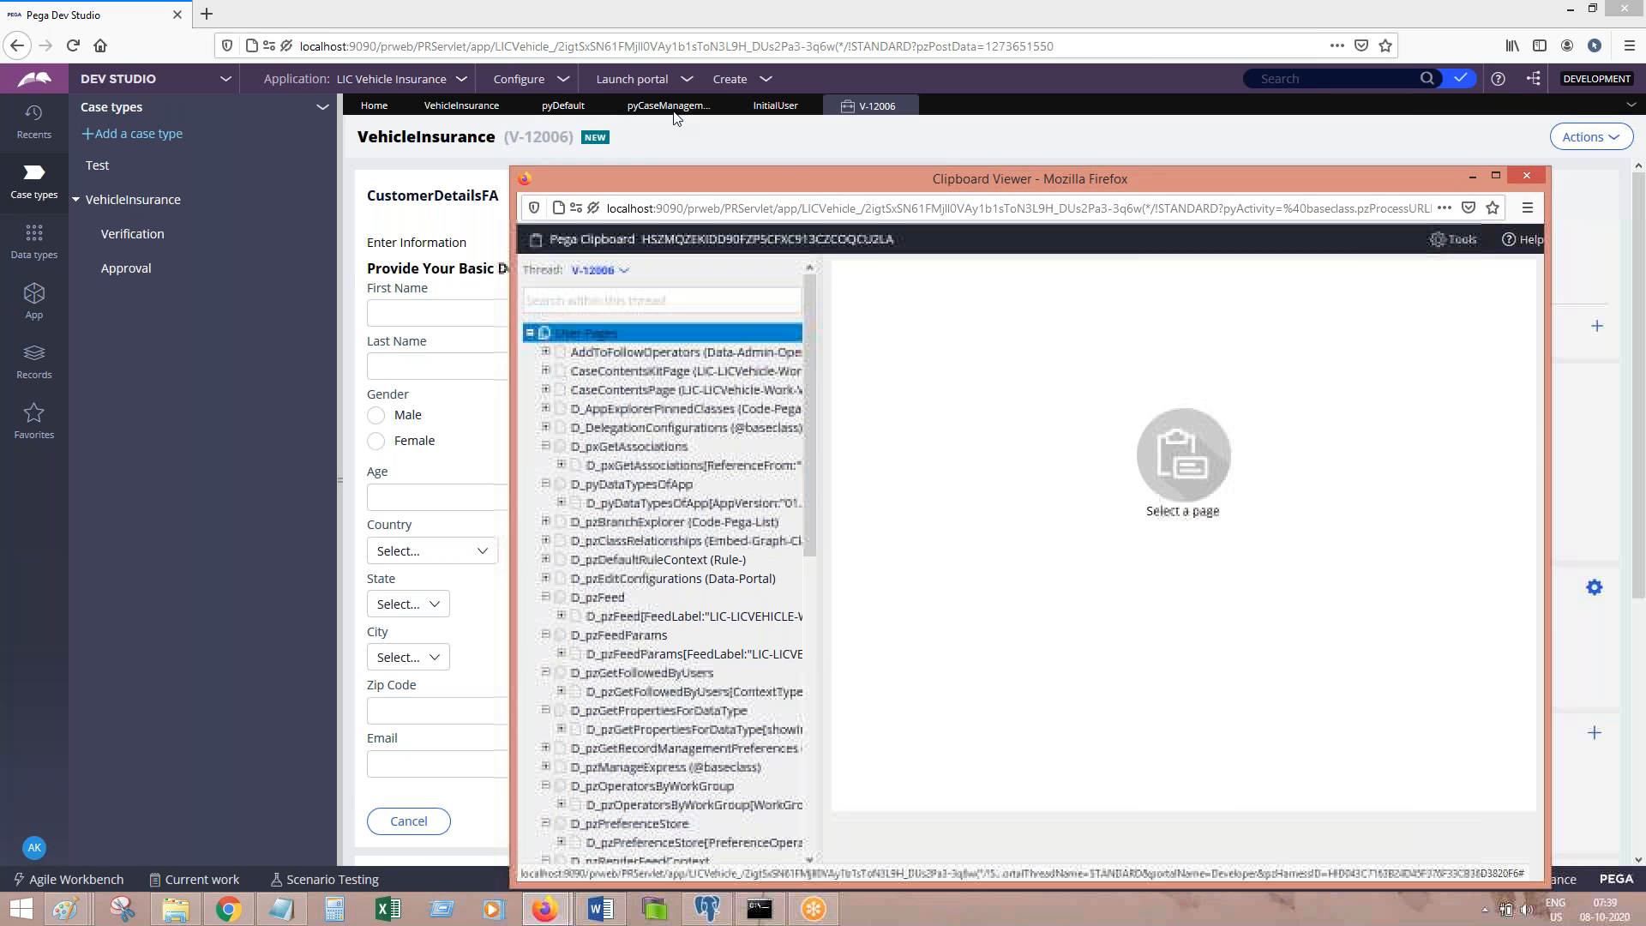
left_click_drag(819, 190, 634, 89)
scroll(636, 490, "down", 2)
scroll(636, 491, "down", 10)
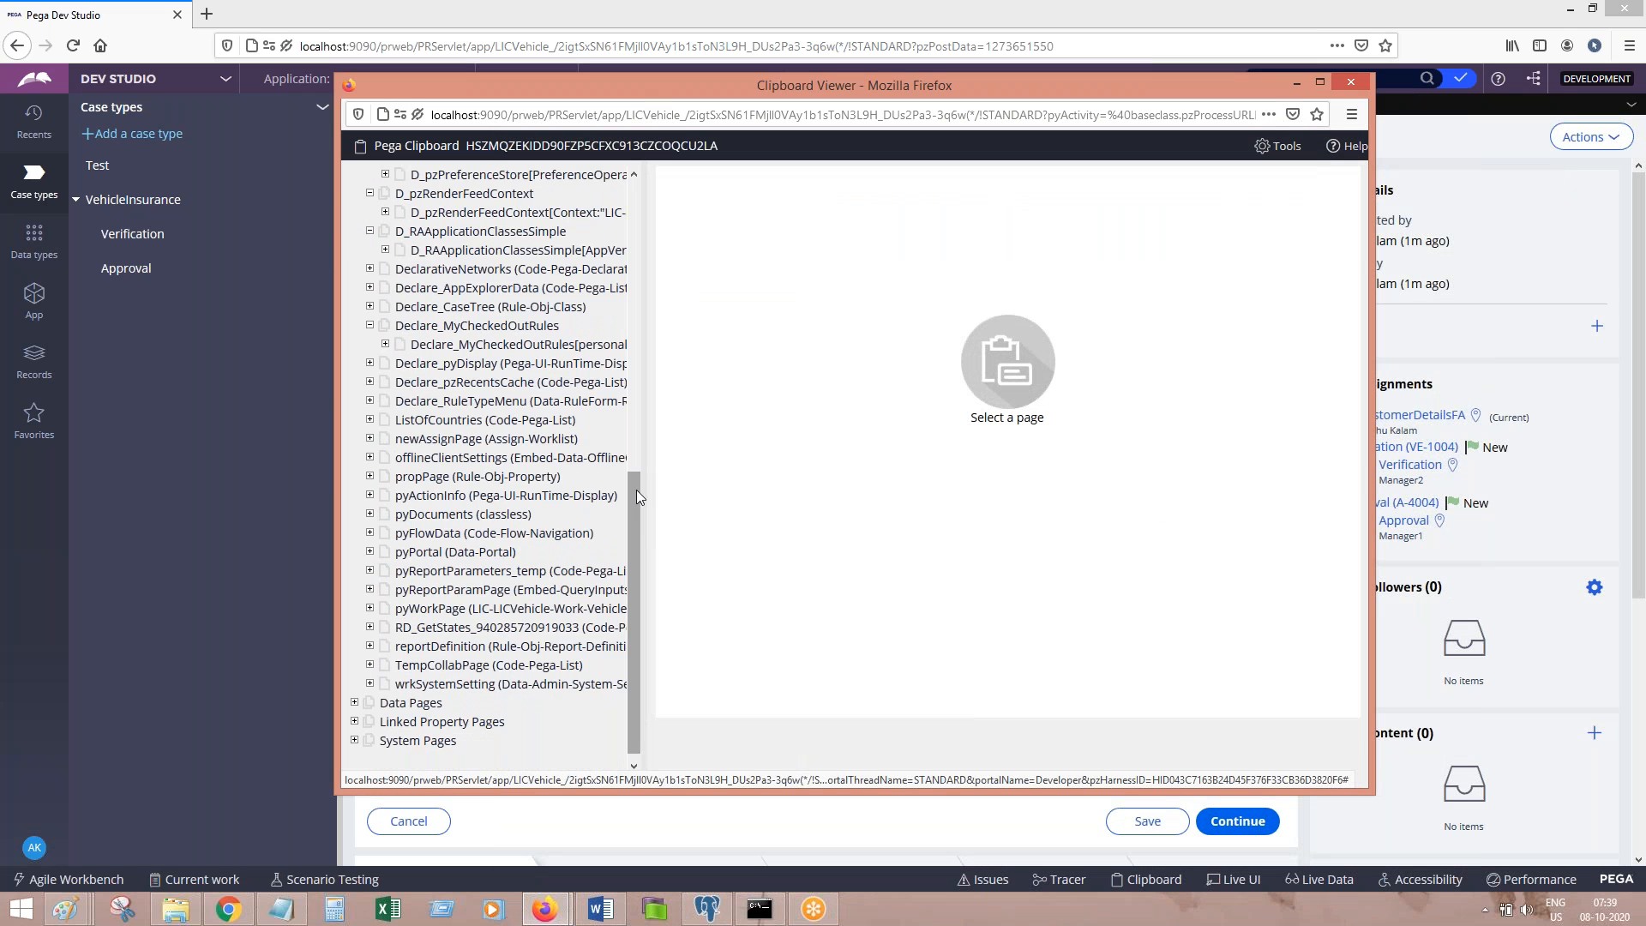
left_click(370, 608)
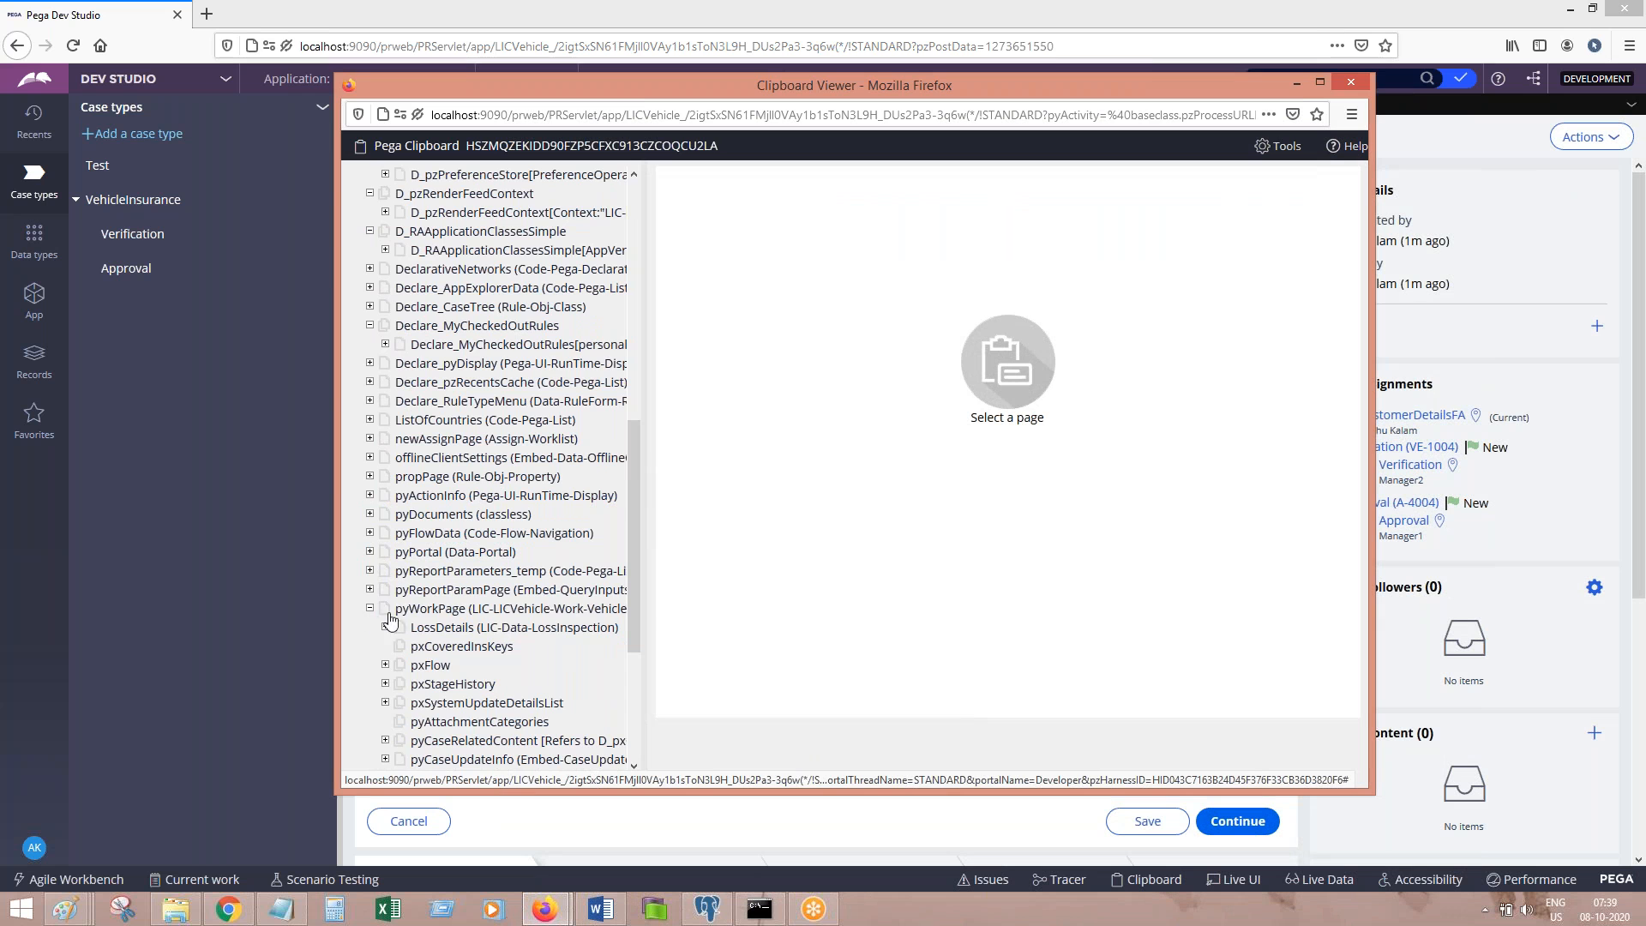
scroll(515, 664, "down", 5)
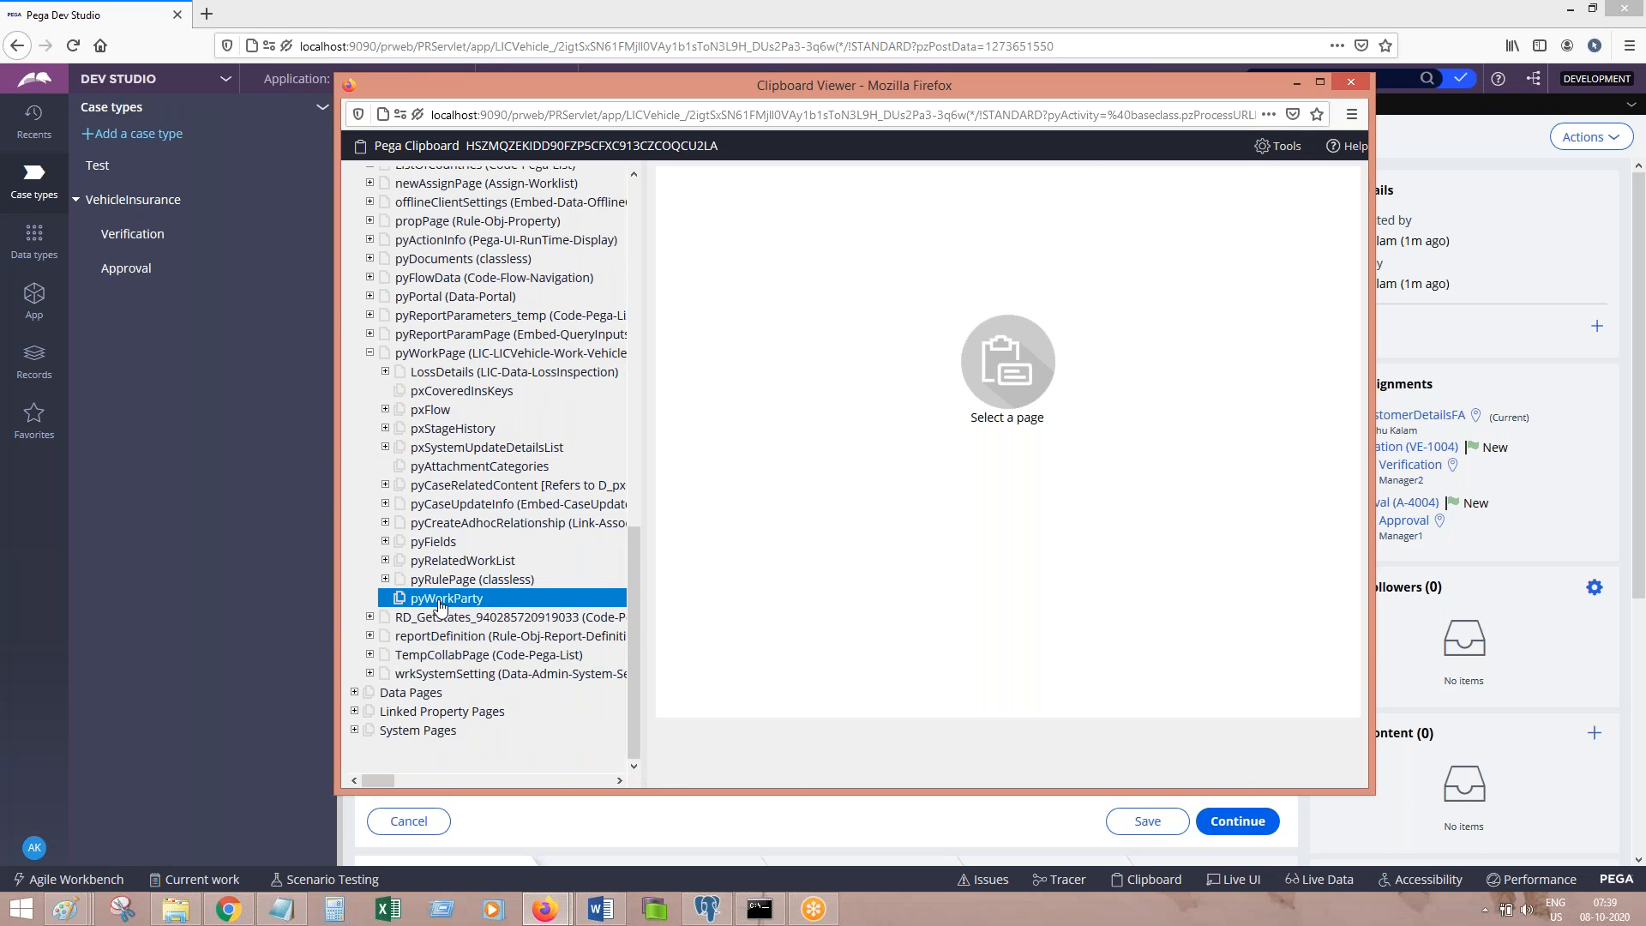
left_click(440, 605)
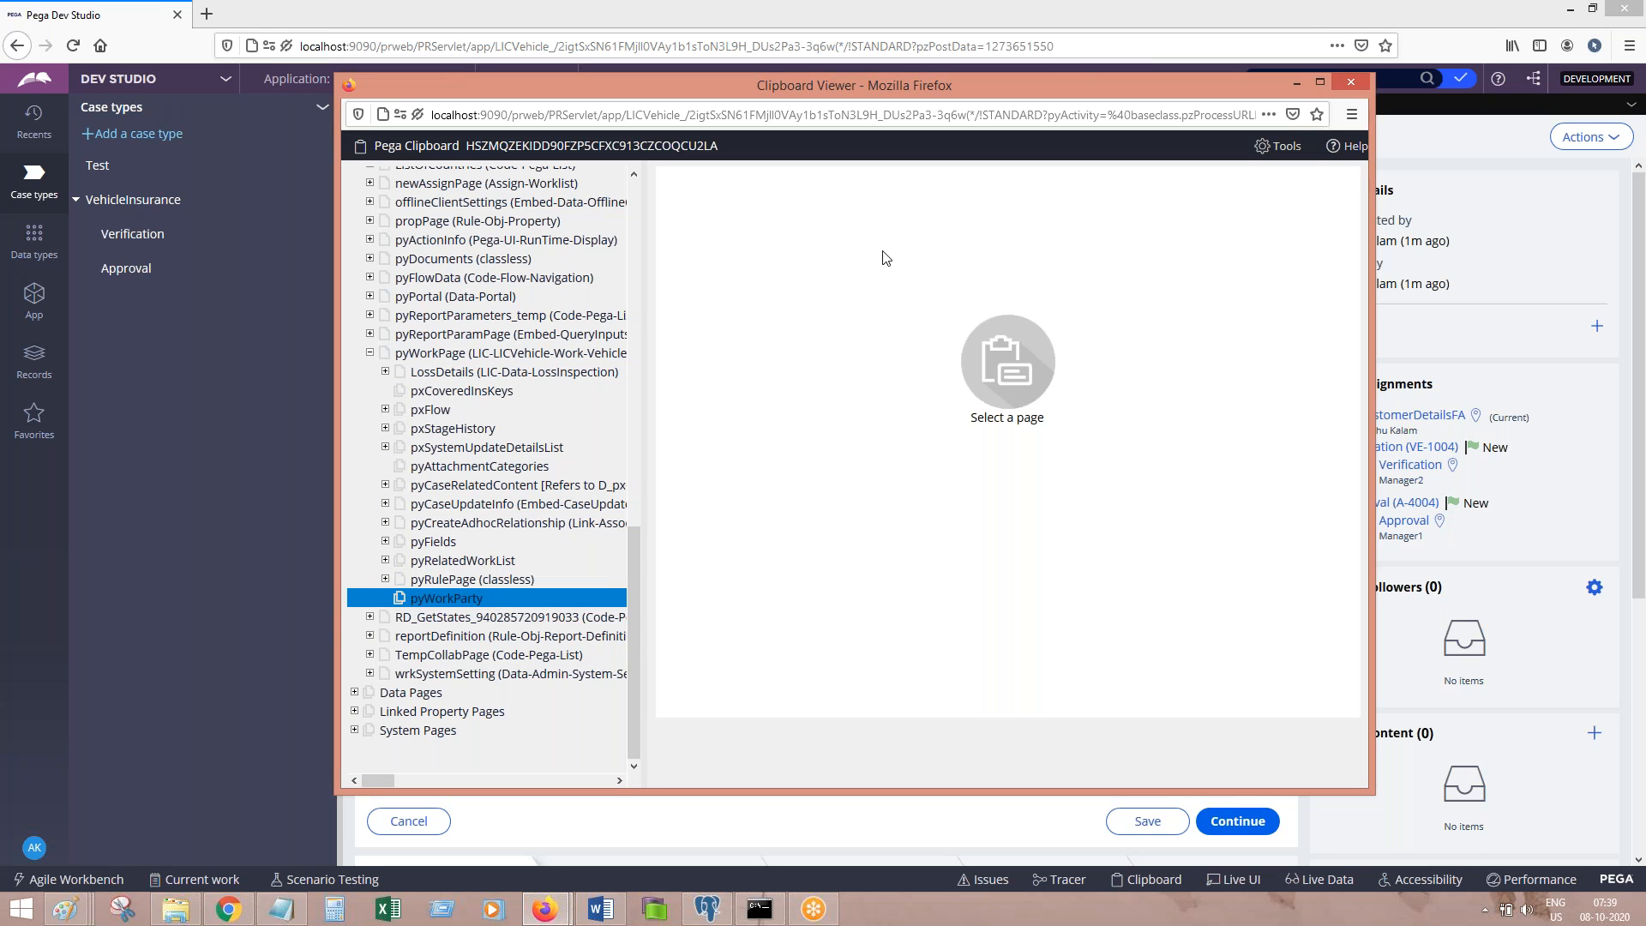
left_click(1349, 82)
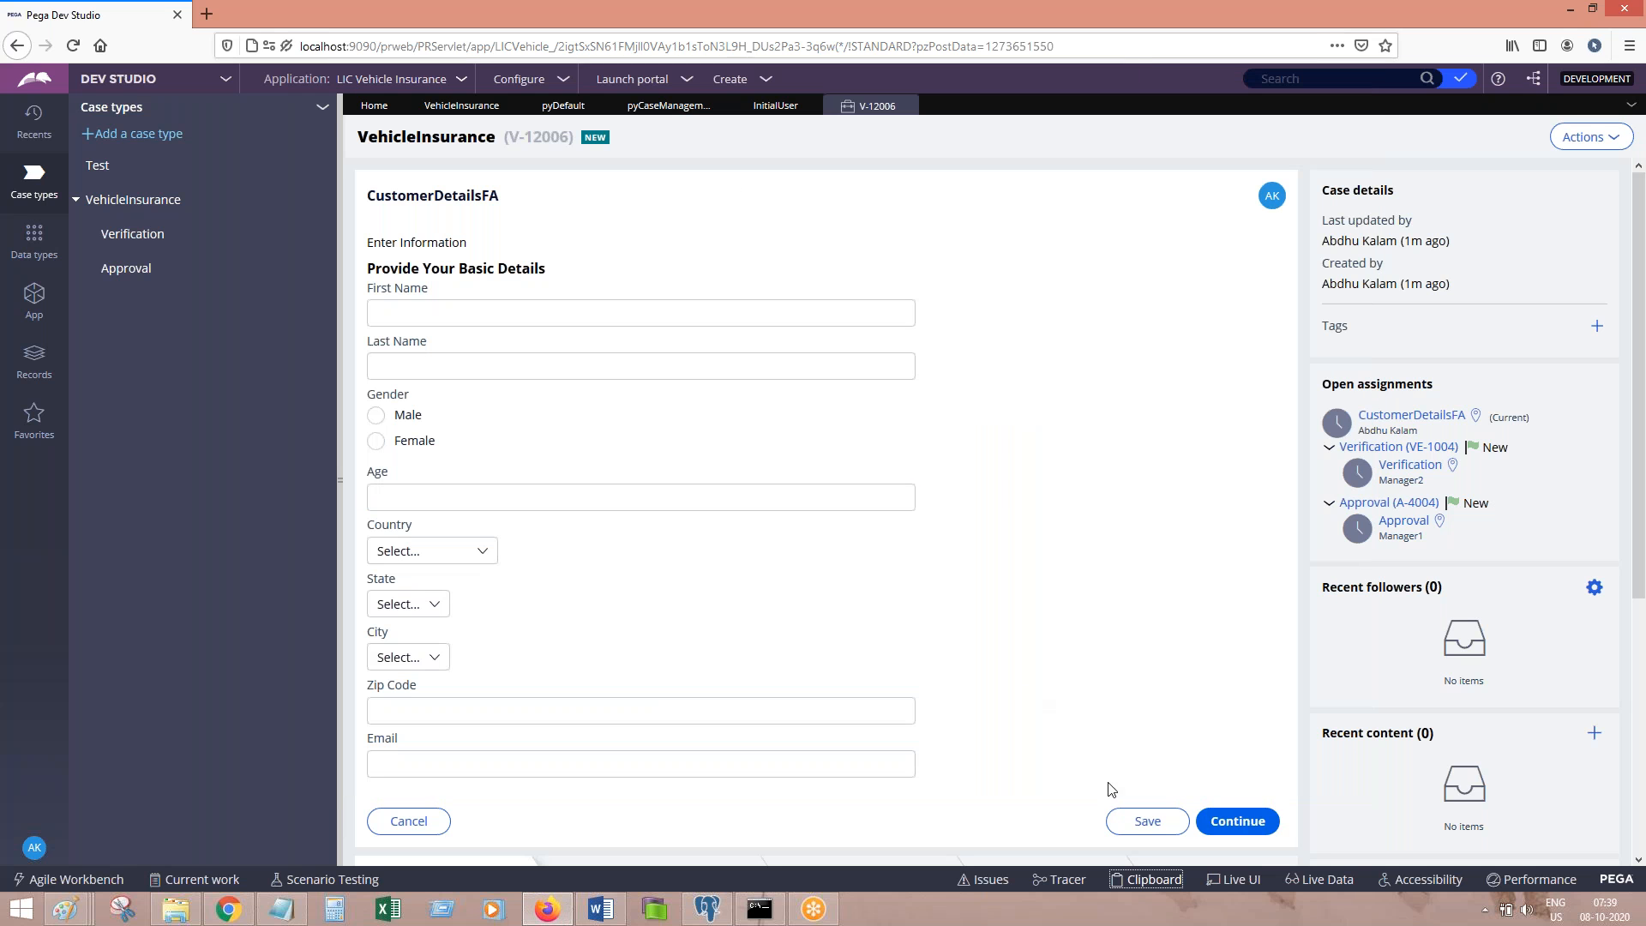
left_click(1145, 876)
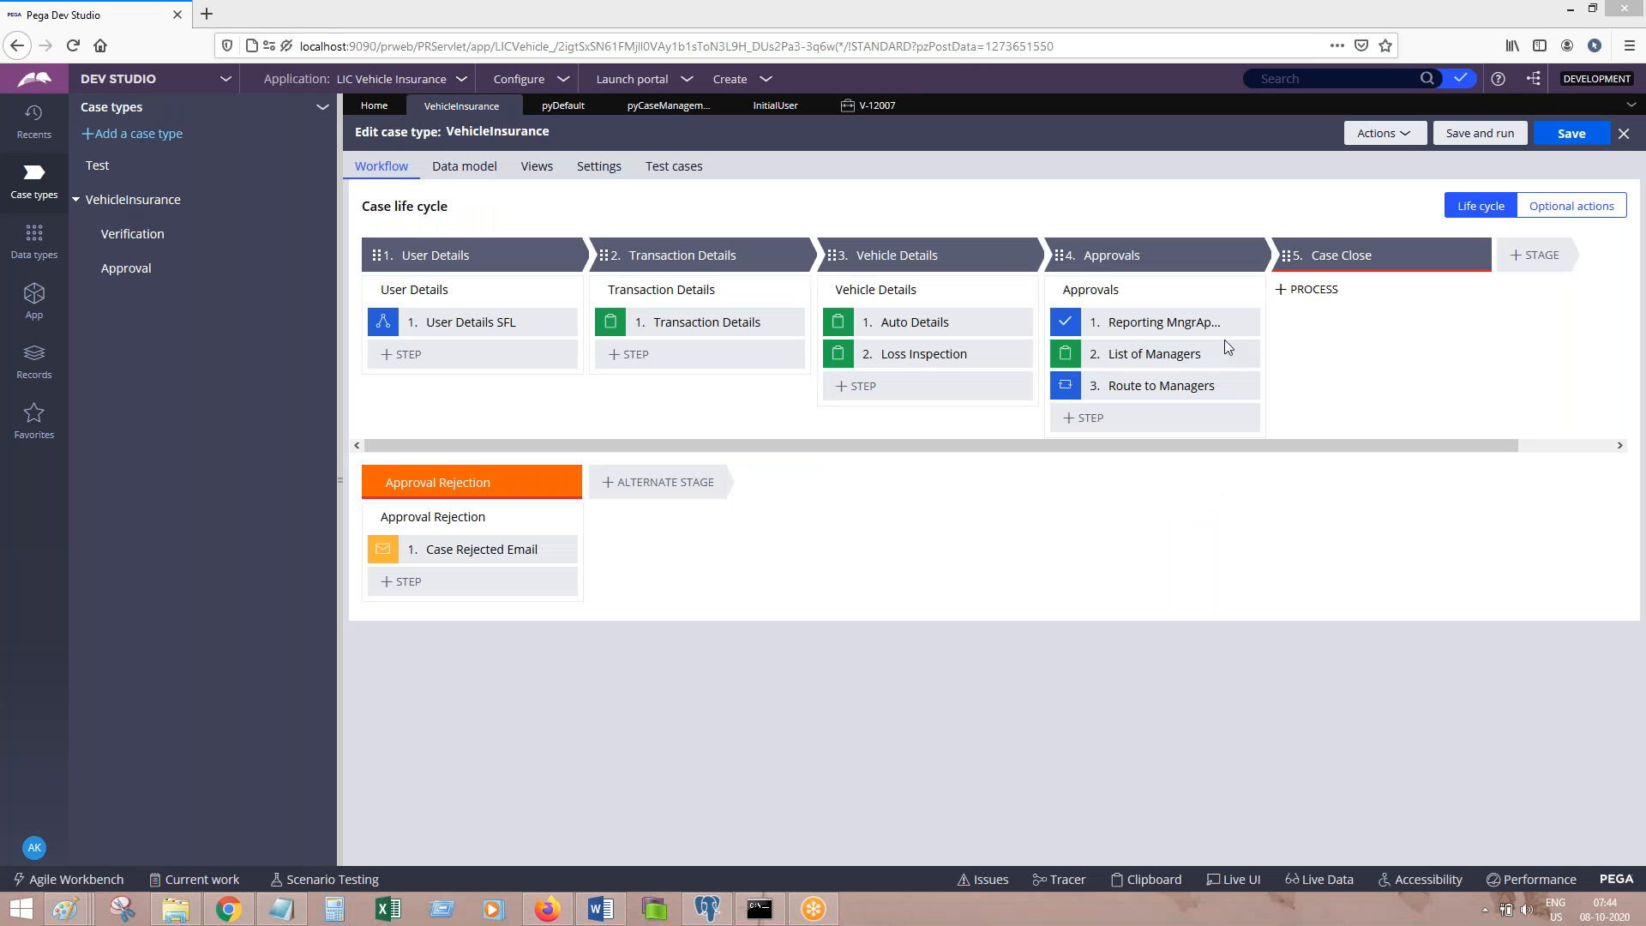
Step: Open case V-12007, inspect its pyWorkParty(User) page in the Clipboard Viewer, then close the viewer
left_click(547, 908)
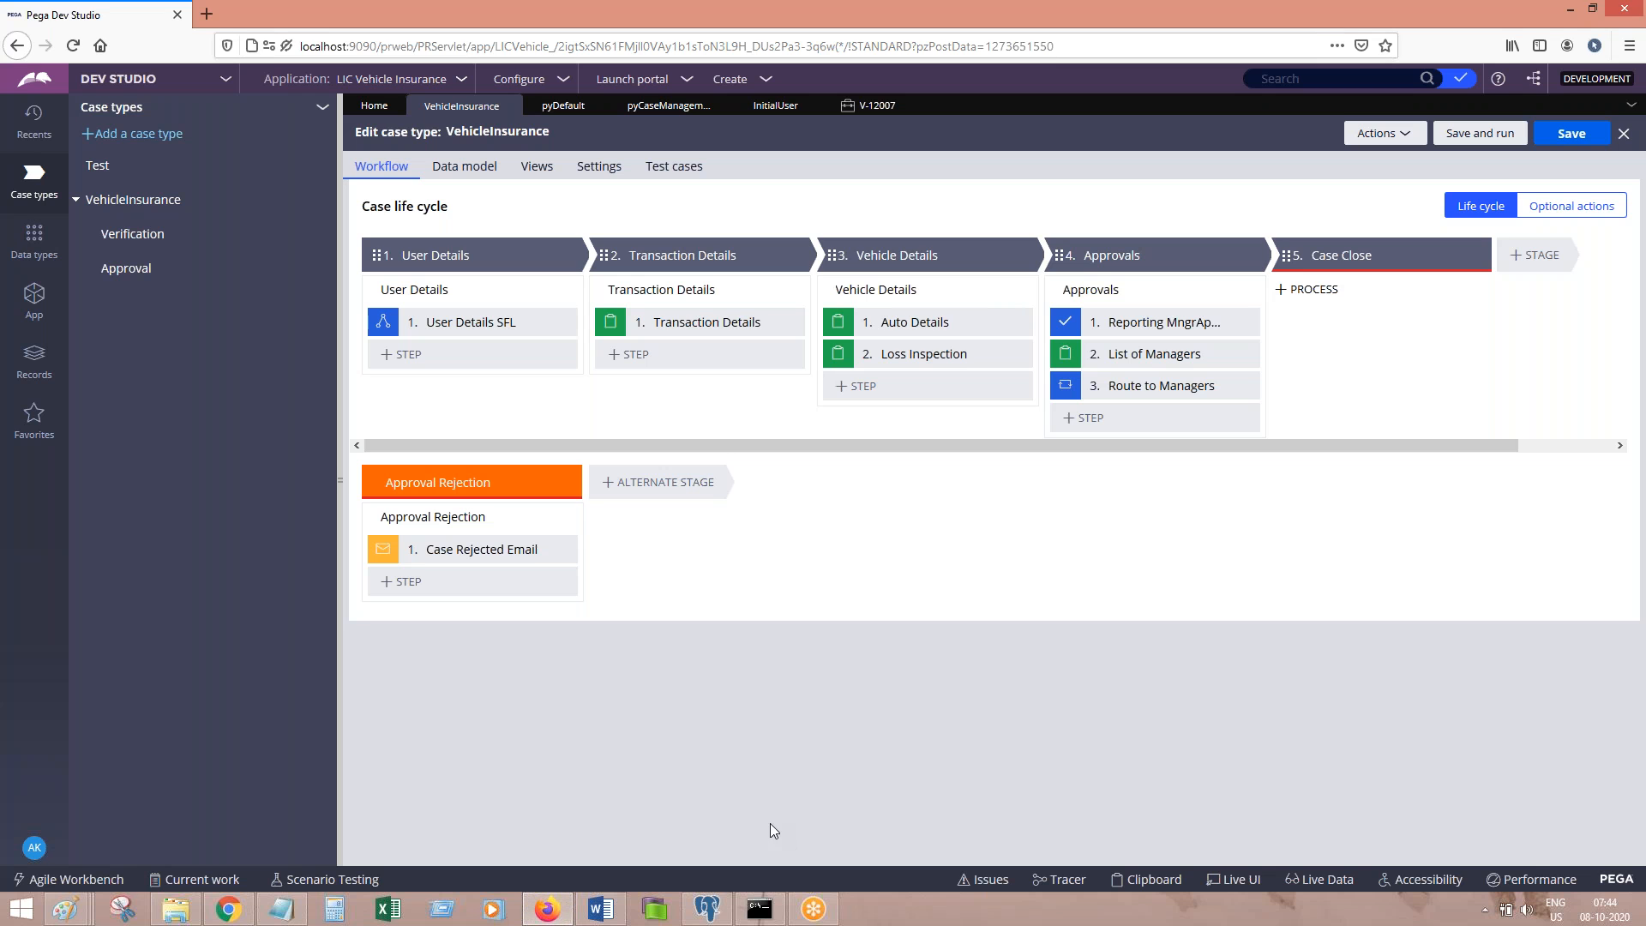
left_click(887, 107)
left_click(1132, 880)
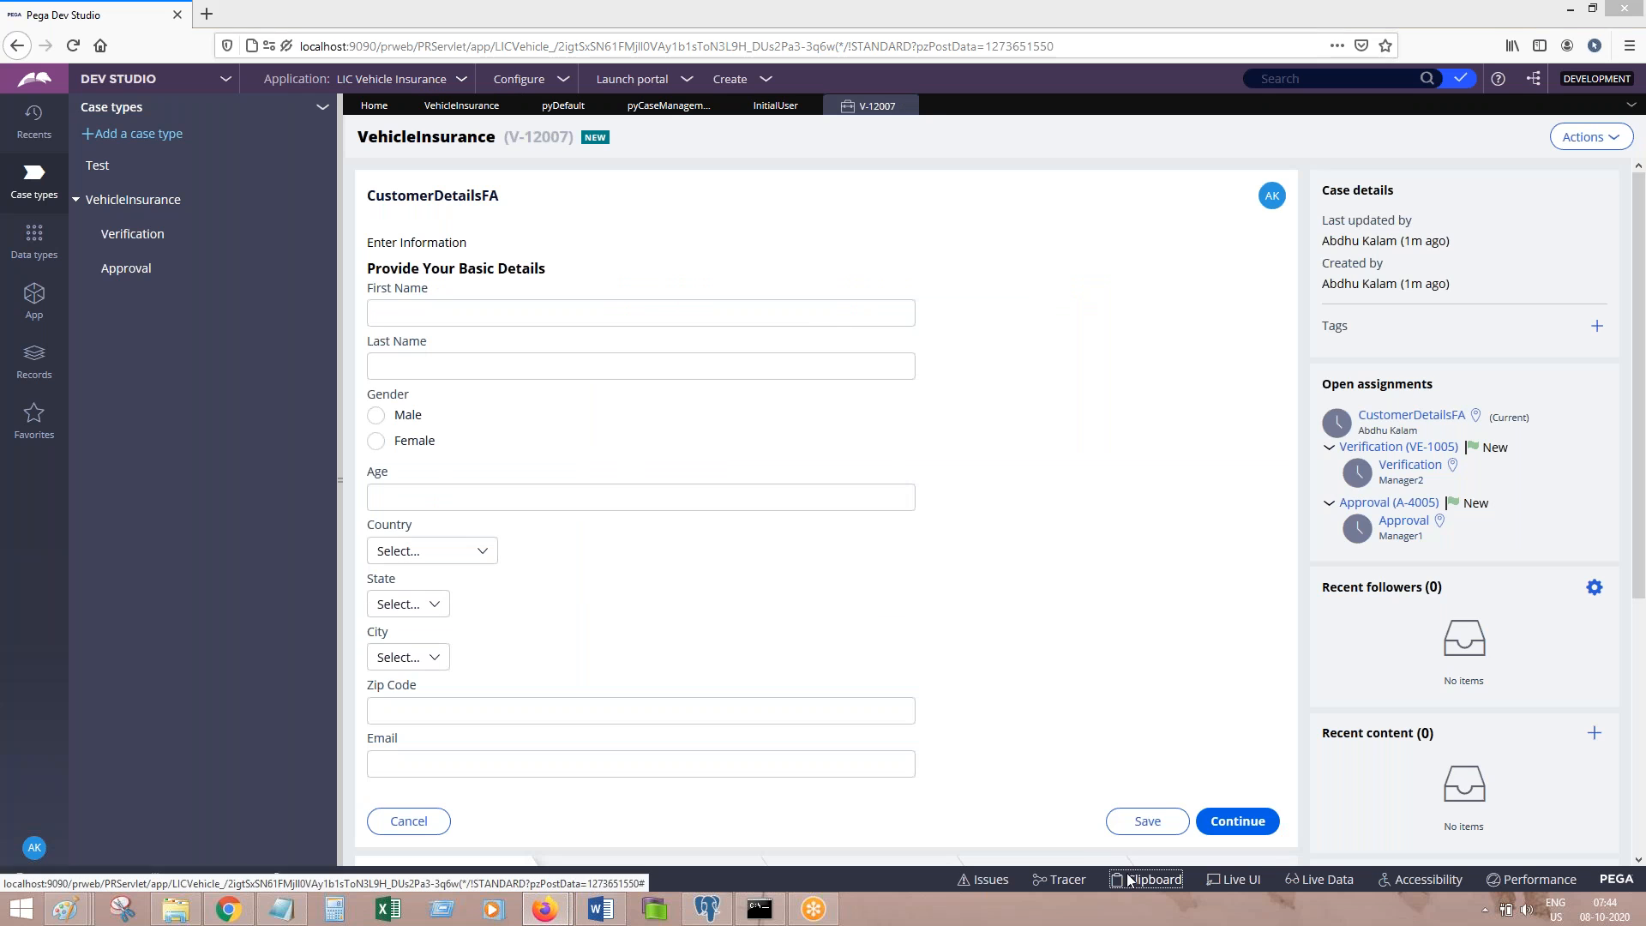
scroll(820, 706, "down", 15)
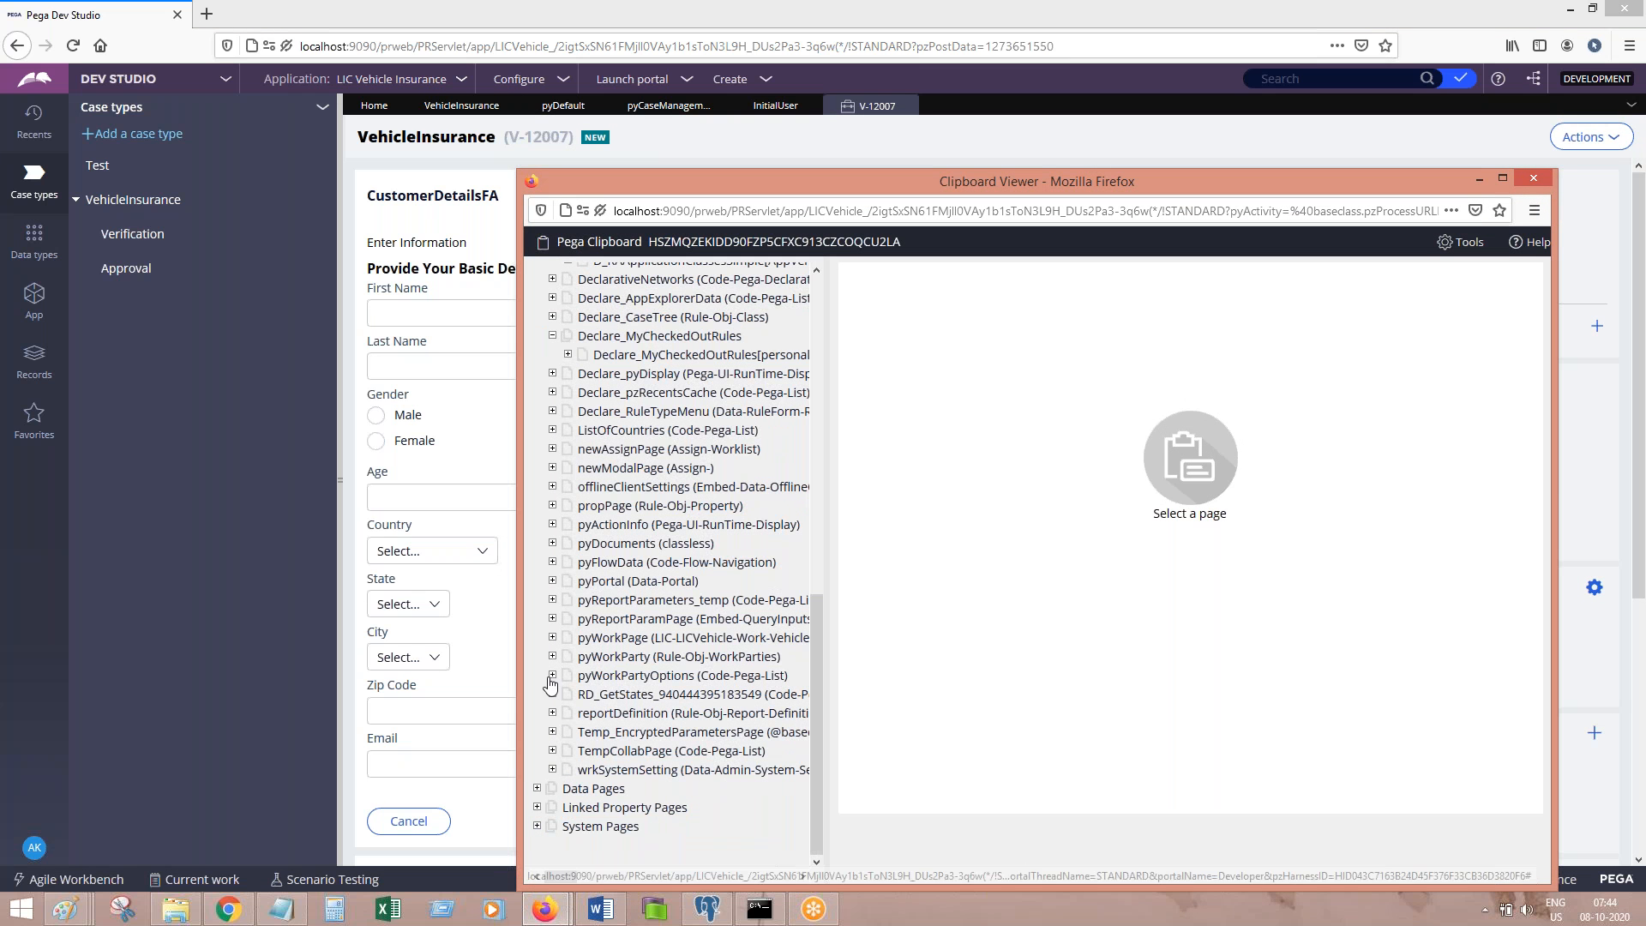
left_click(552, 657)
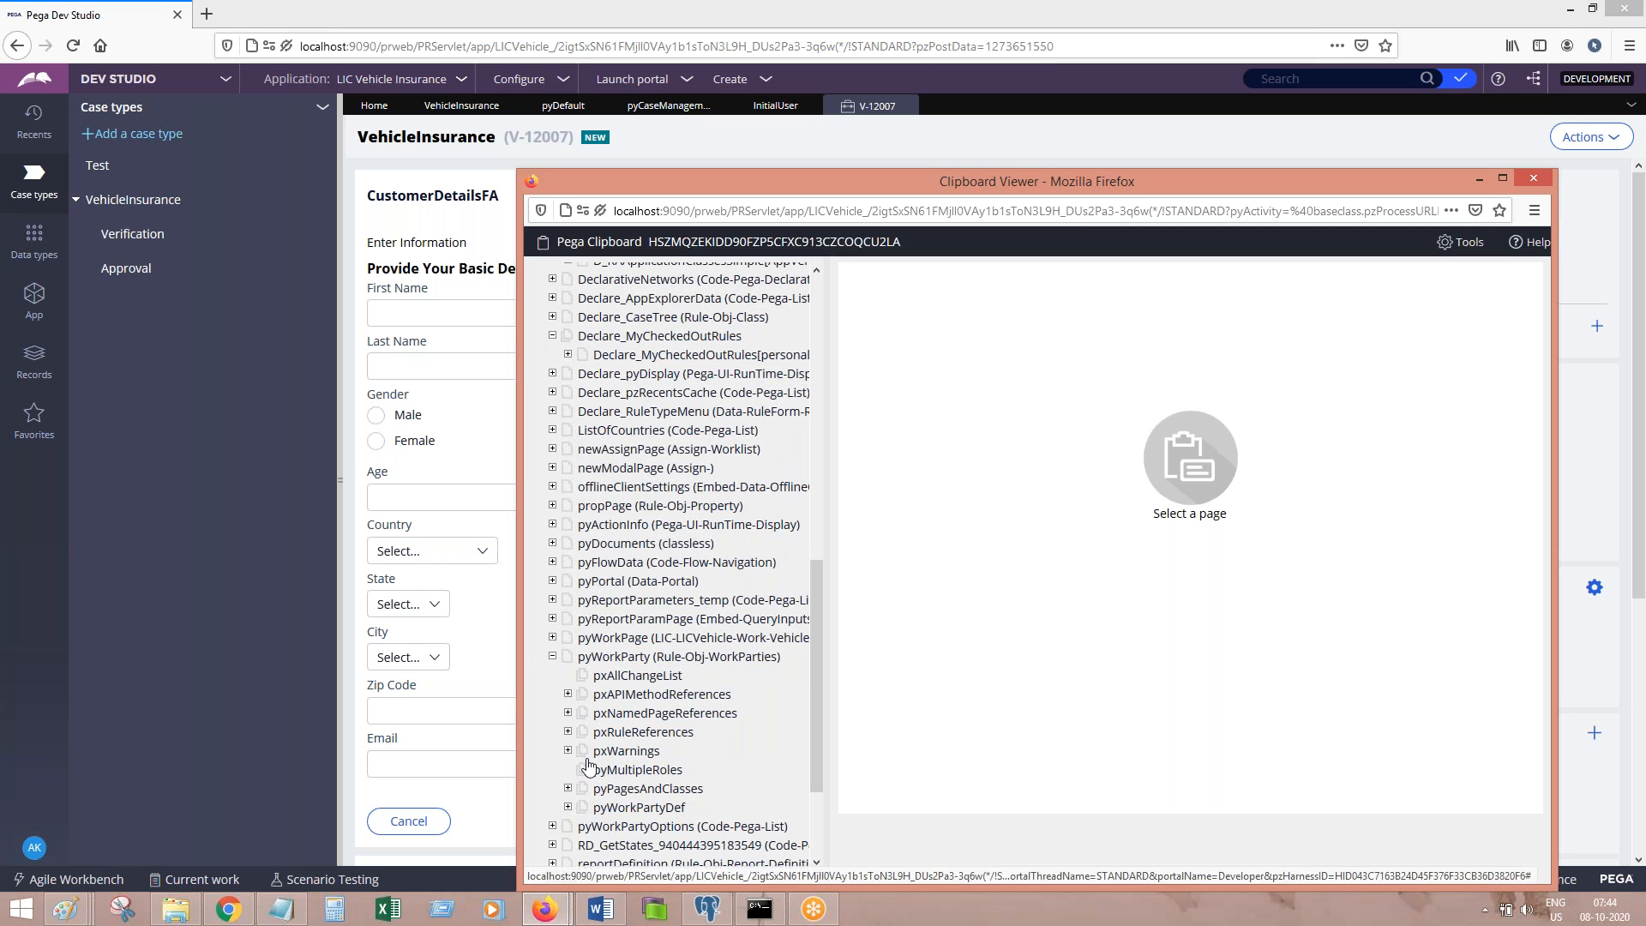
left_click(552, 637)
left_click(787, 696)
scroll(815, 730, "down", 5)
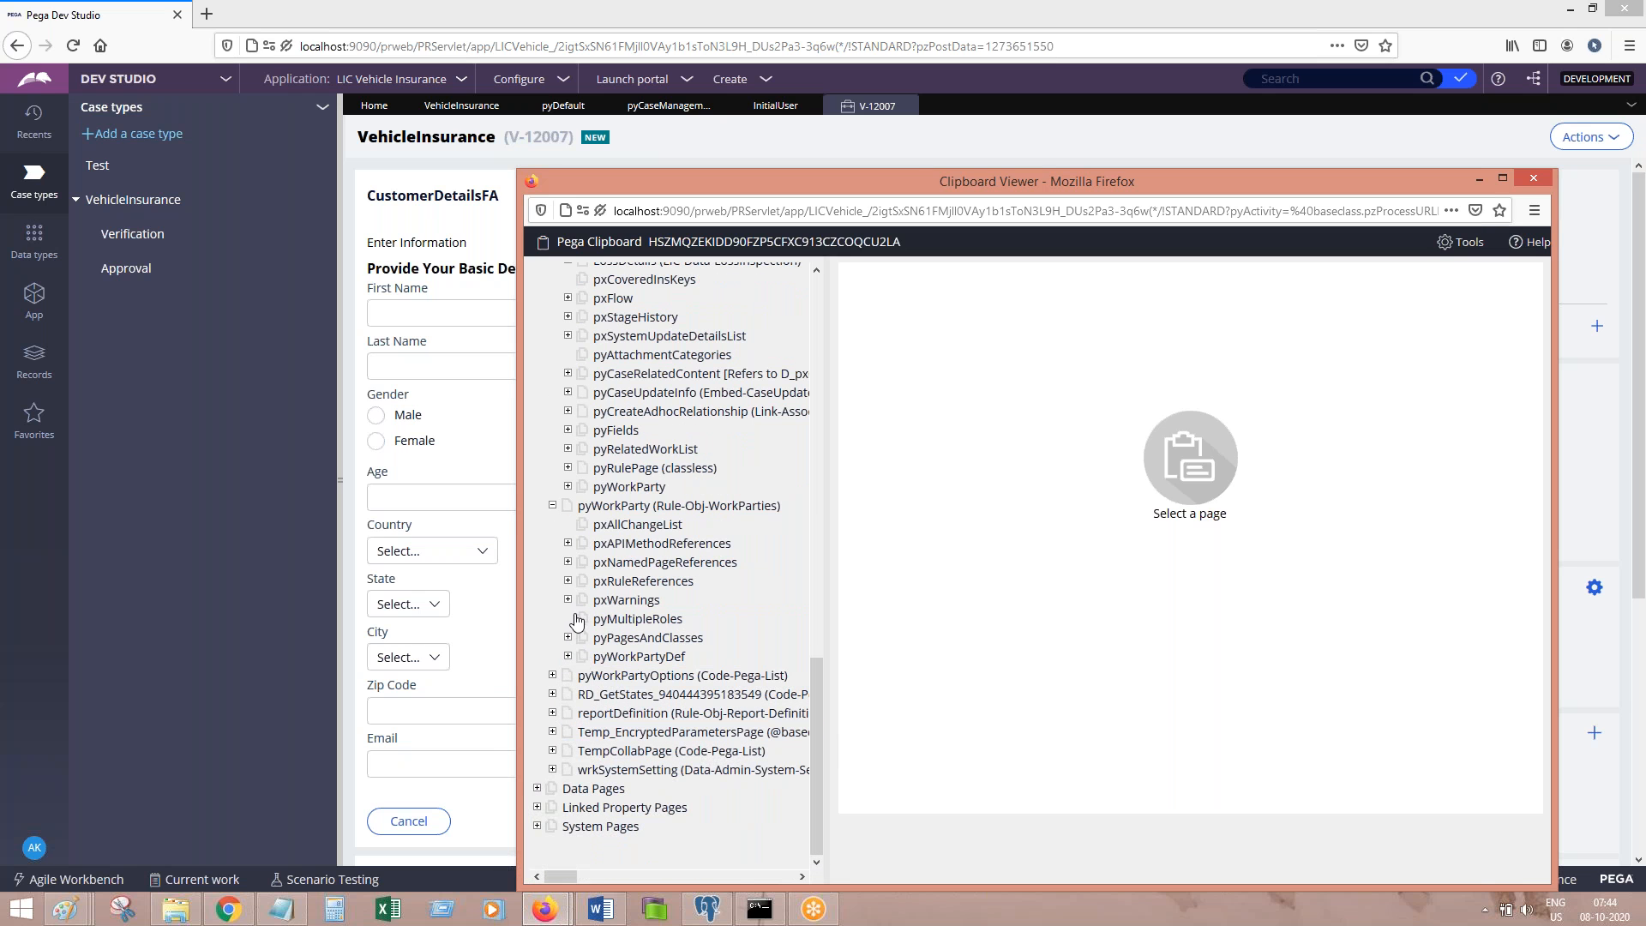
left_click(552, 505)
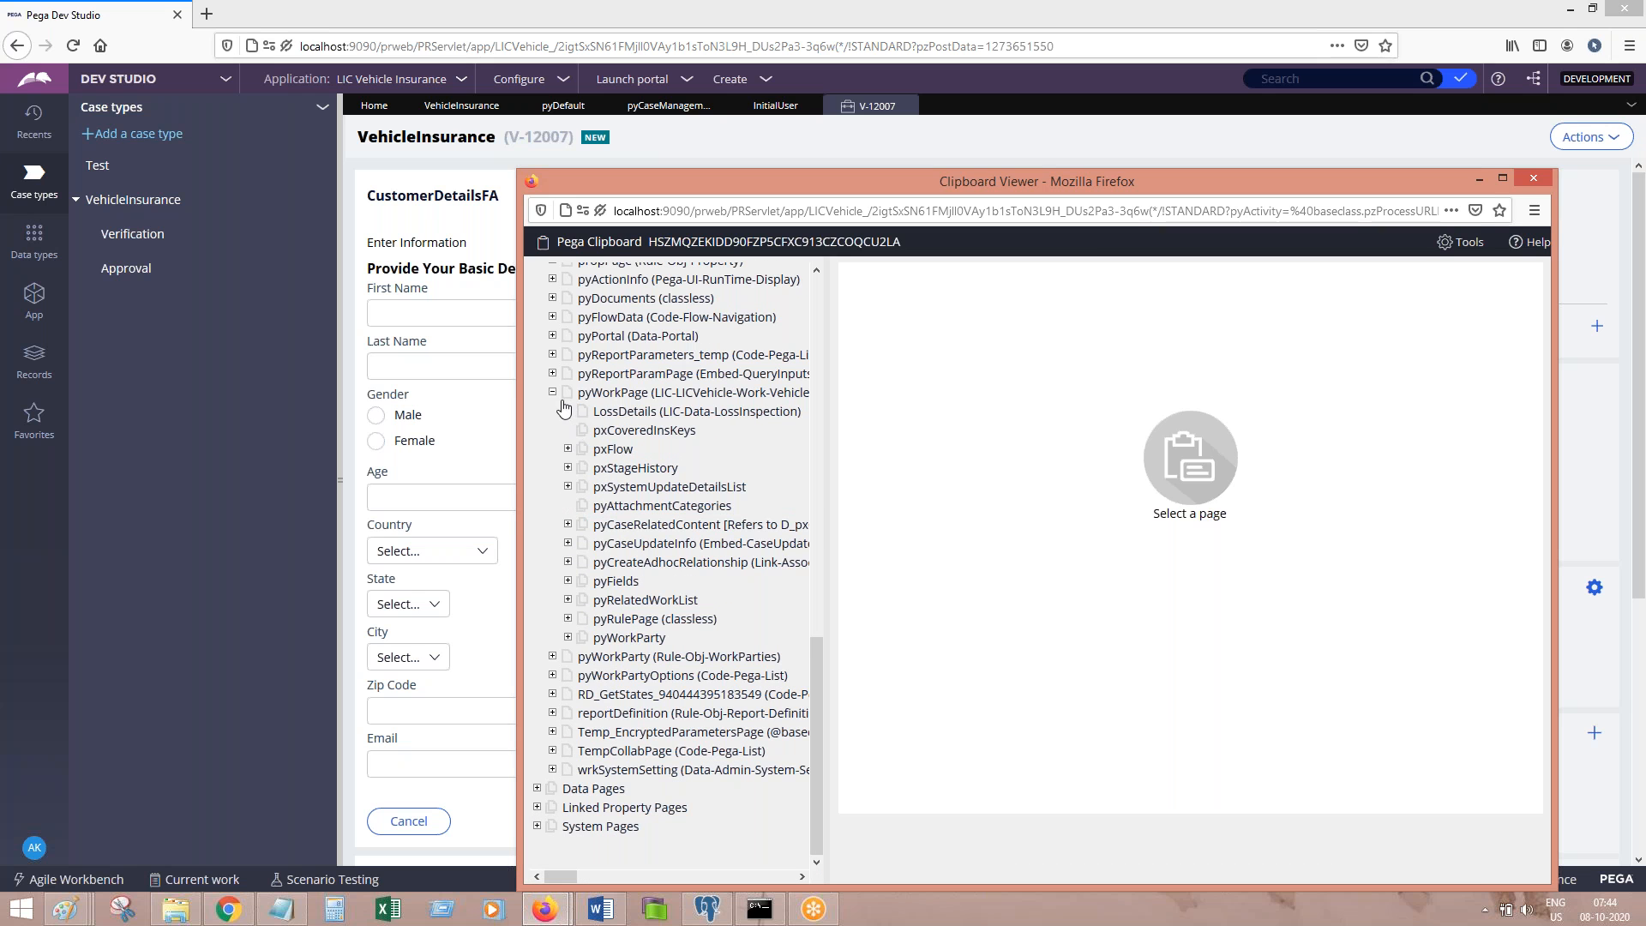
left_click(567, 637)
left_click(645, 657)
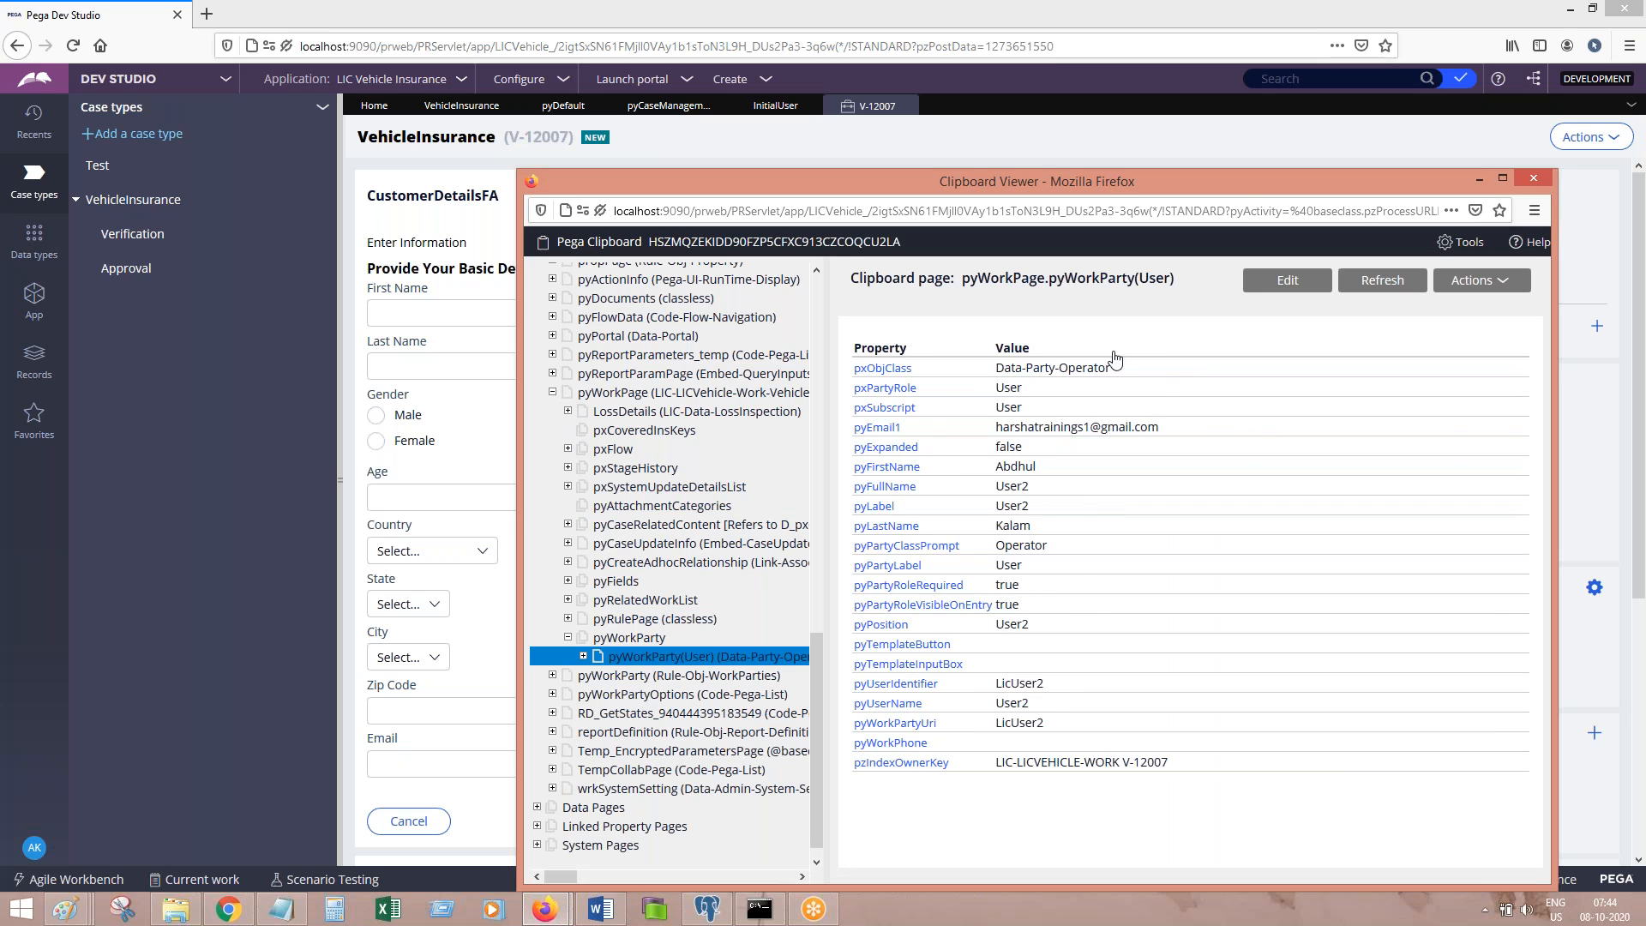
left_click(1541, 182)
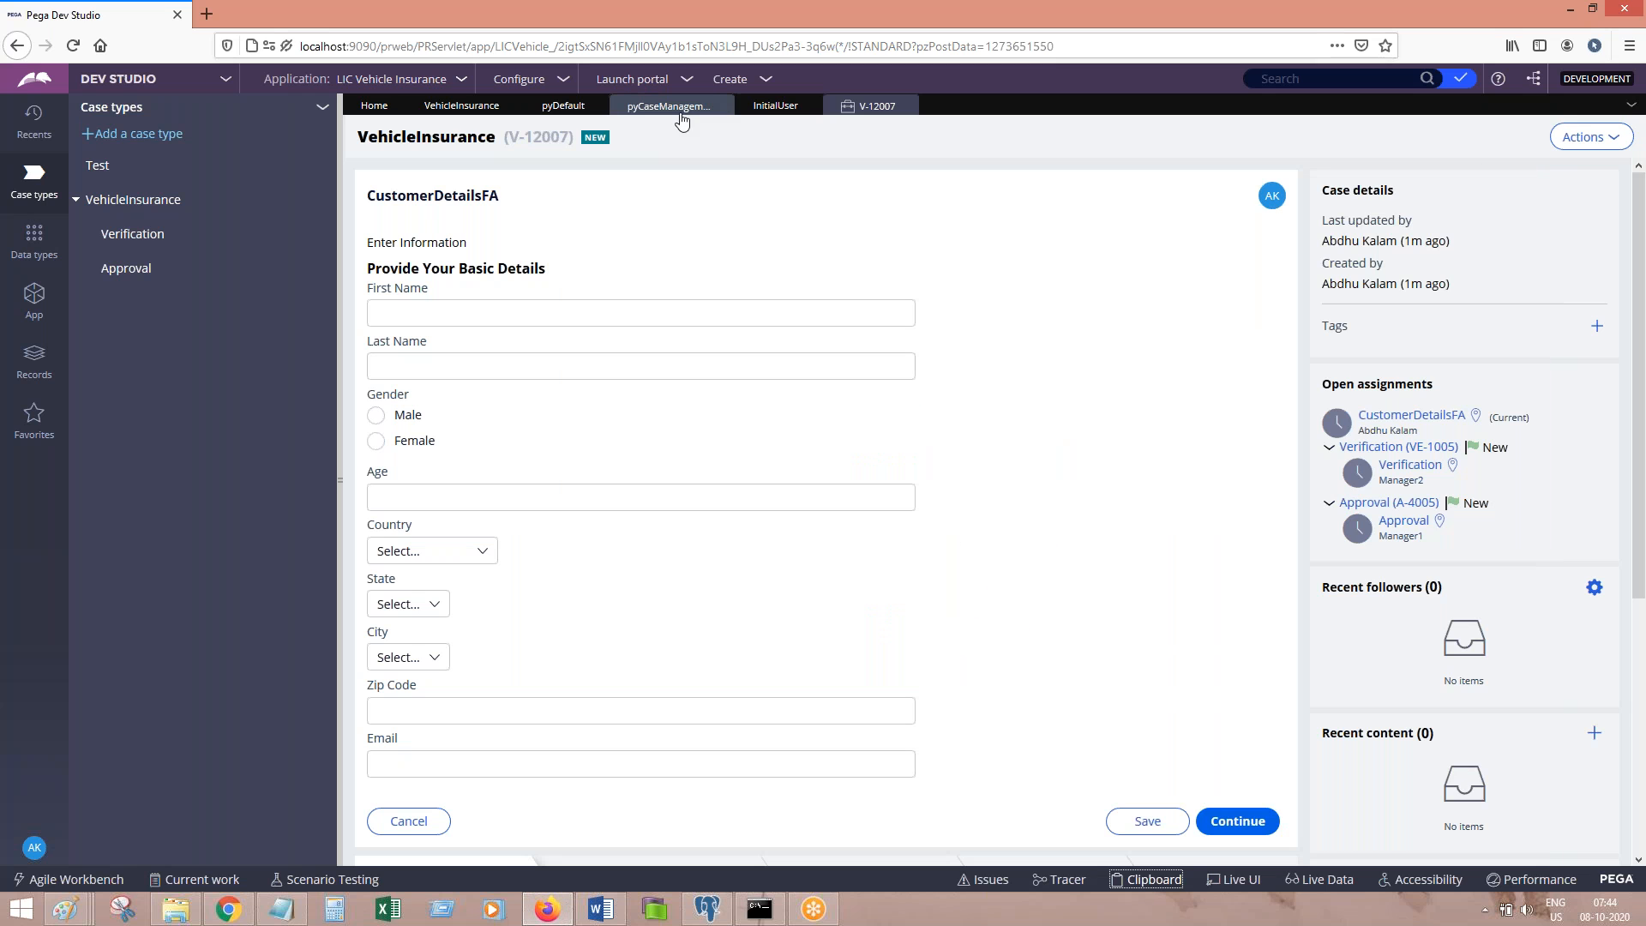
Step: Paste the case-type workflow screenshot into Word and add the note 'Open transaction detail process'
left_click(464, 107)
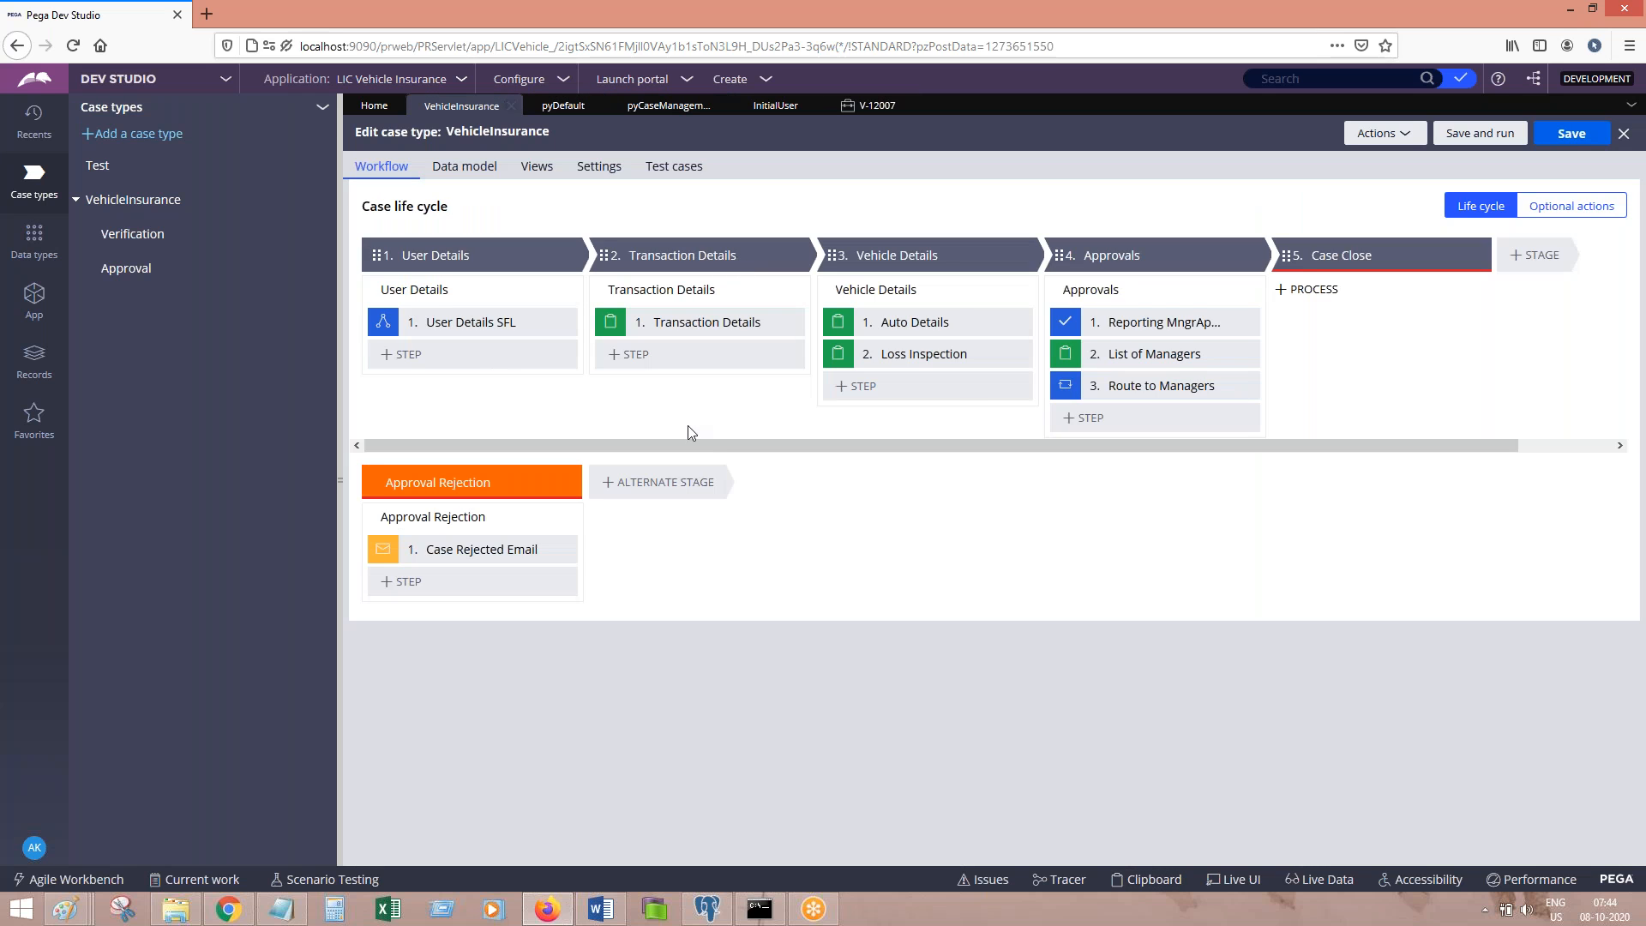
left_click(668, 293)
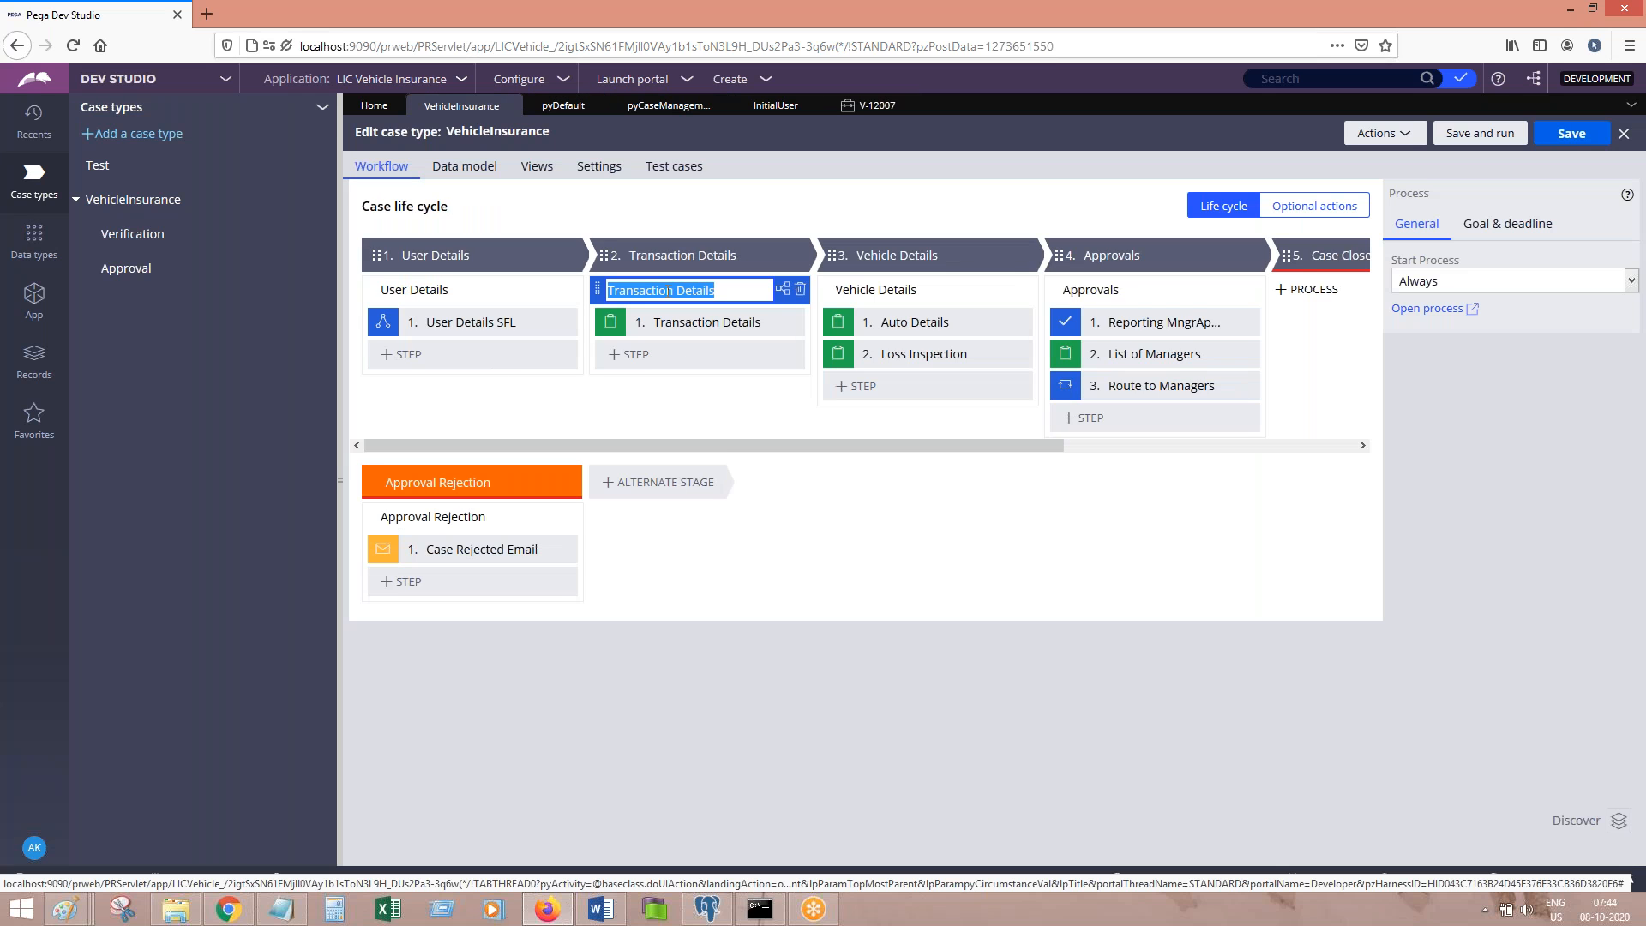
left_click(601, 908)
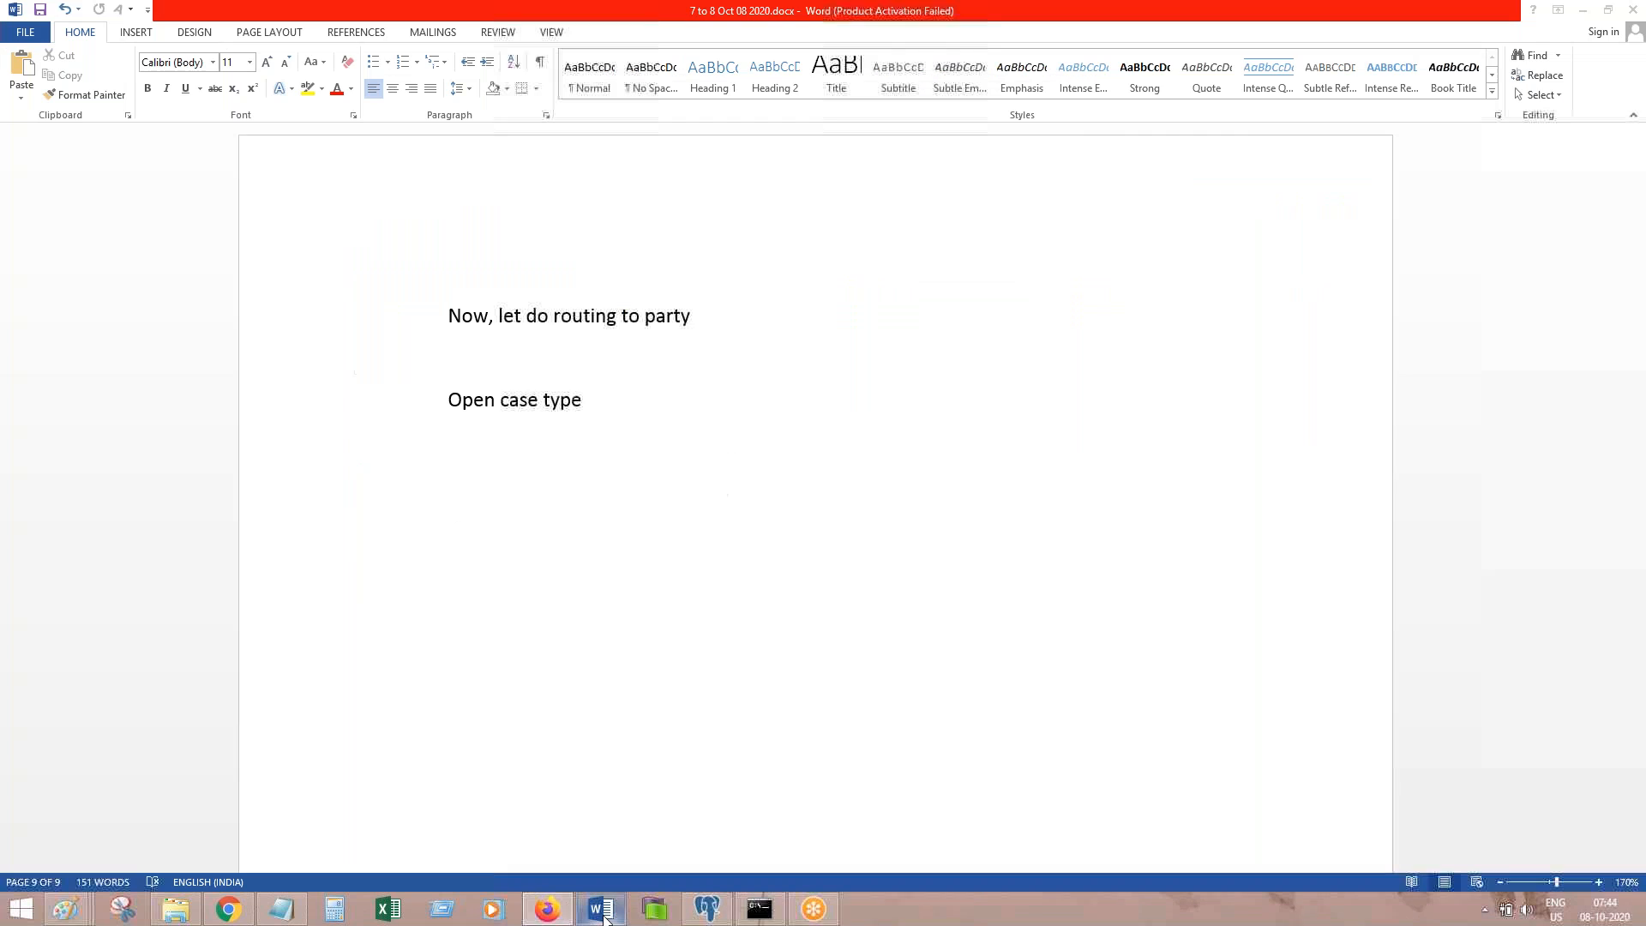
key("ctrl+v")
key("Return")
type("Open tran")
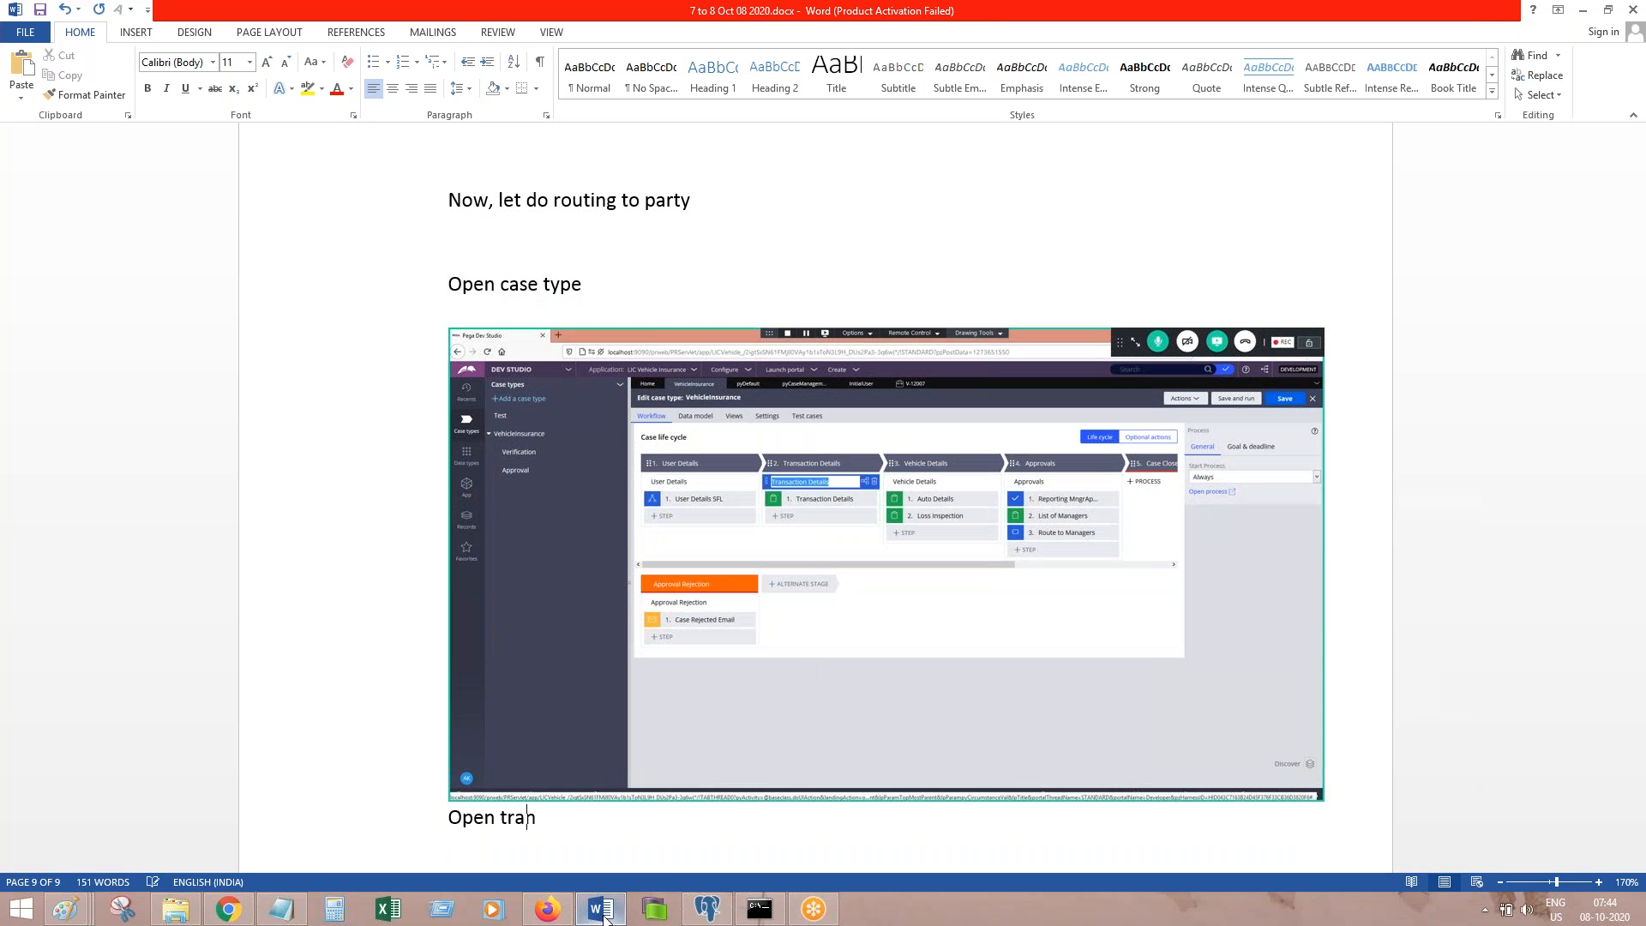
type("saction detail ")
type(" process")
Step: Open the Transaction Details flow and log its screenshot with 'Check out, double click on assignment' in Word
key("Return")
left_click(609, 904)
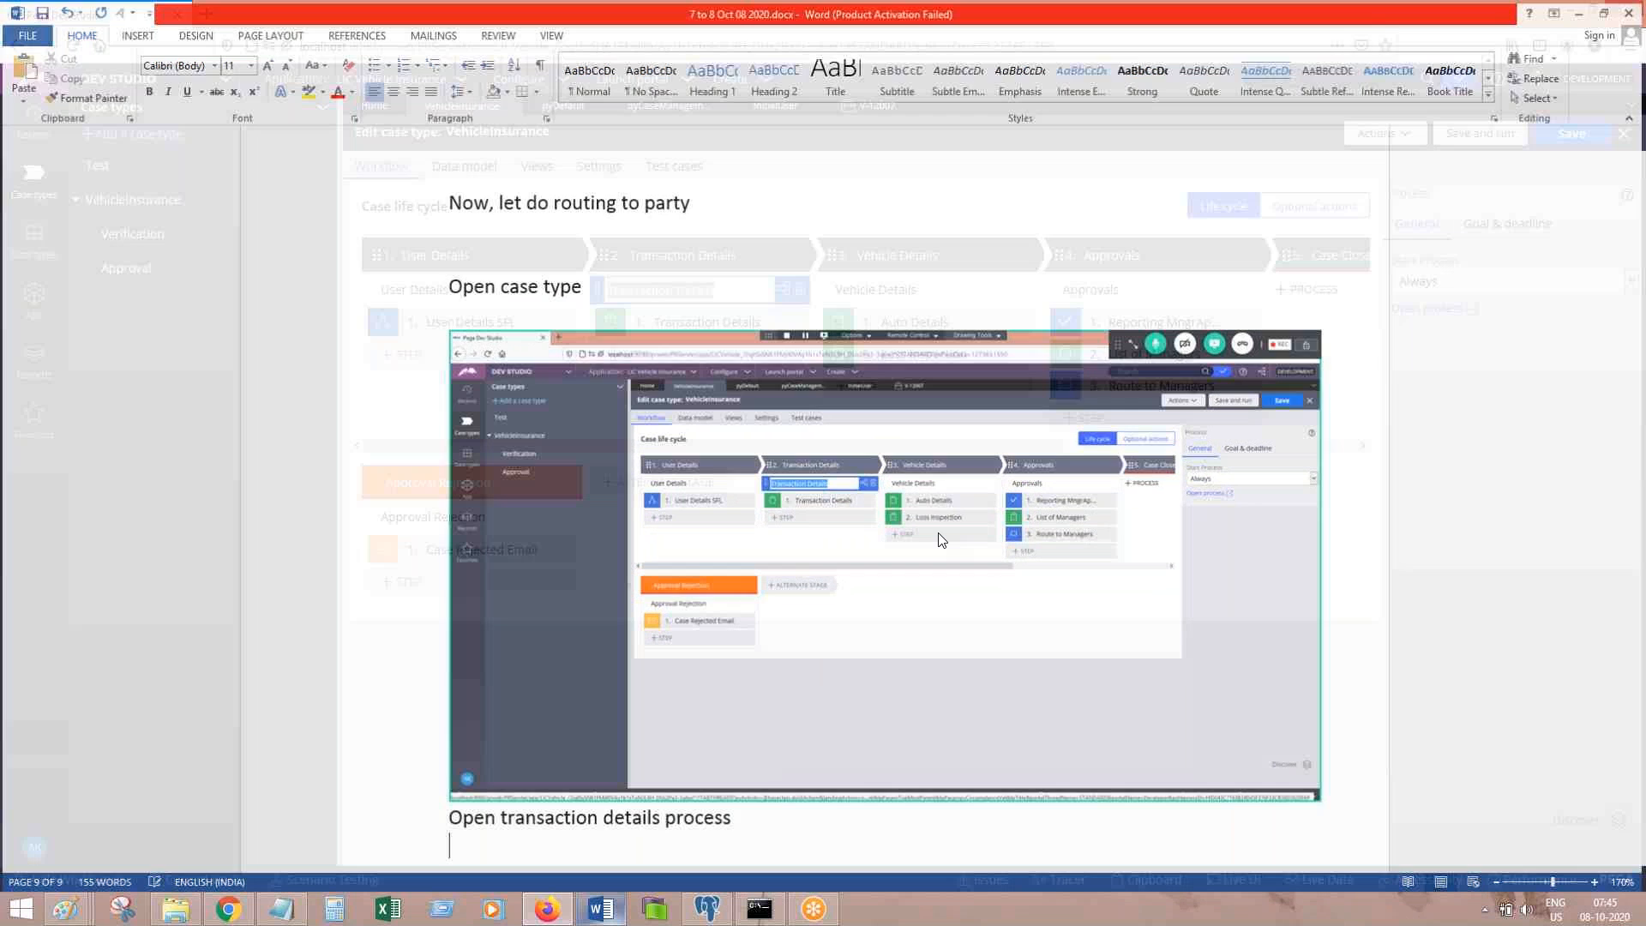
left_click(783, 288)
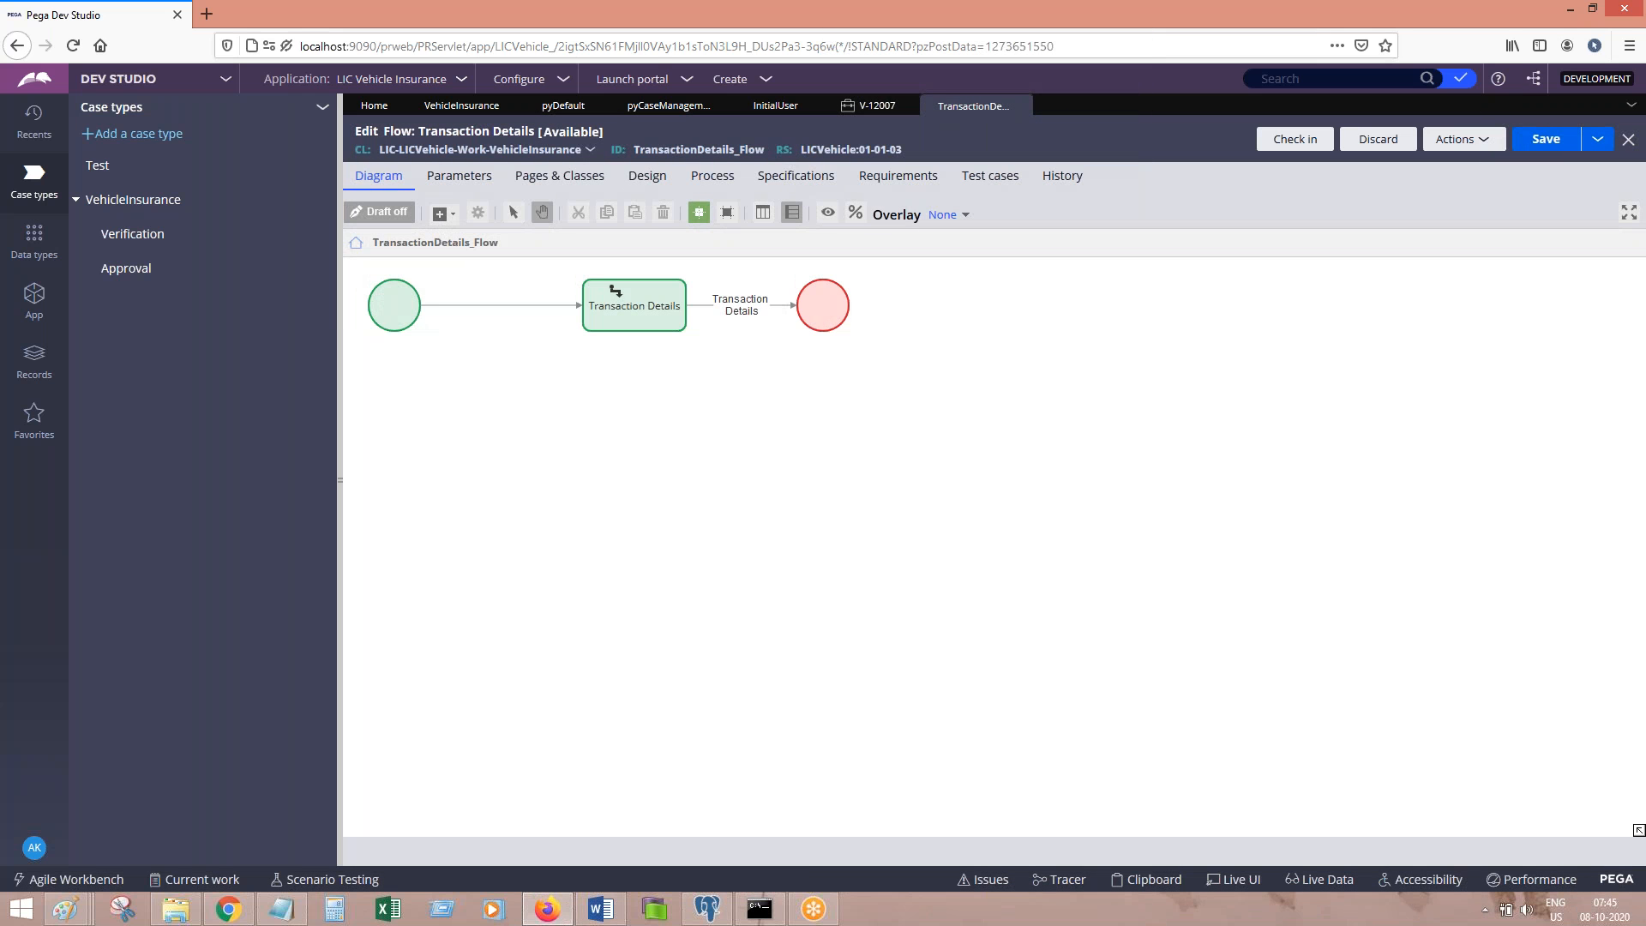
left_click(602, 920)
key("ctrl+v")
type("Check out, doube")
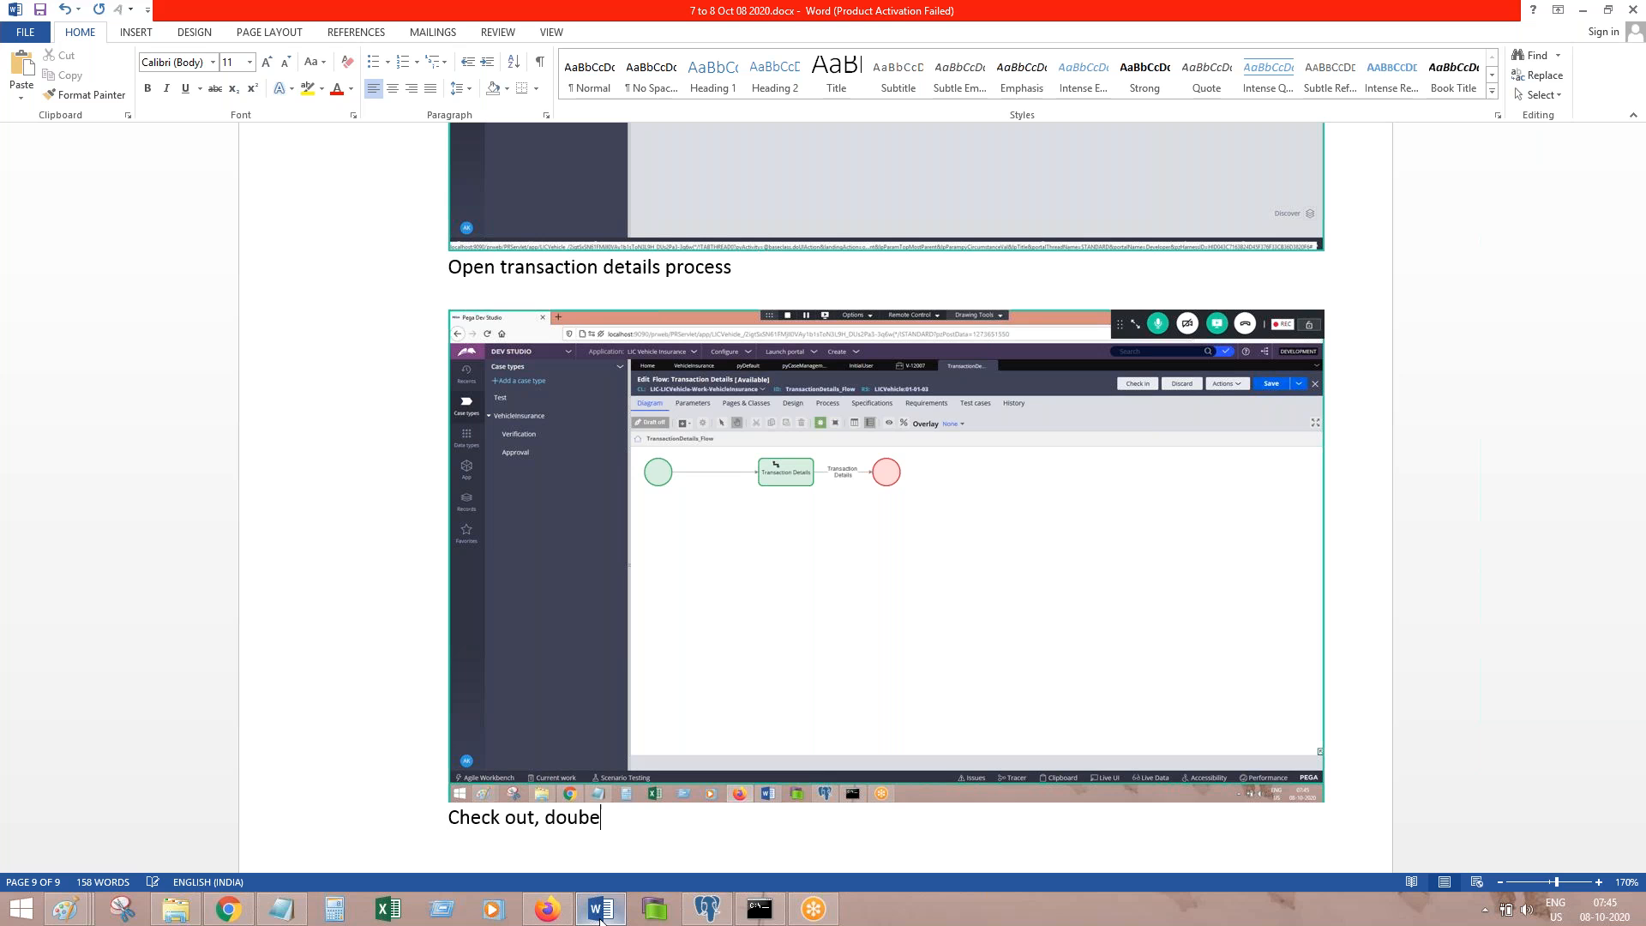
key("BackSpace")
type("le click on assignment")
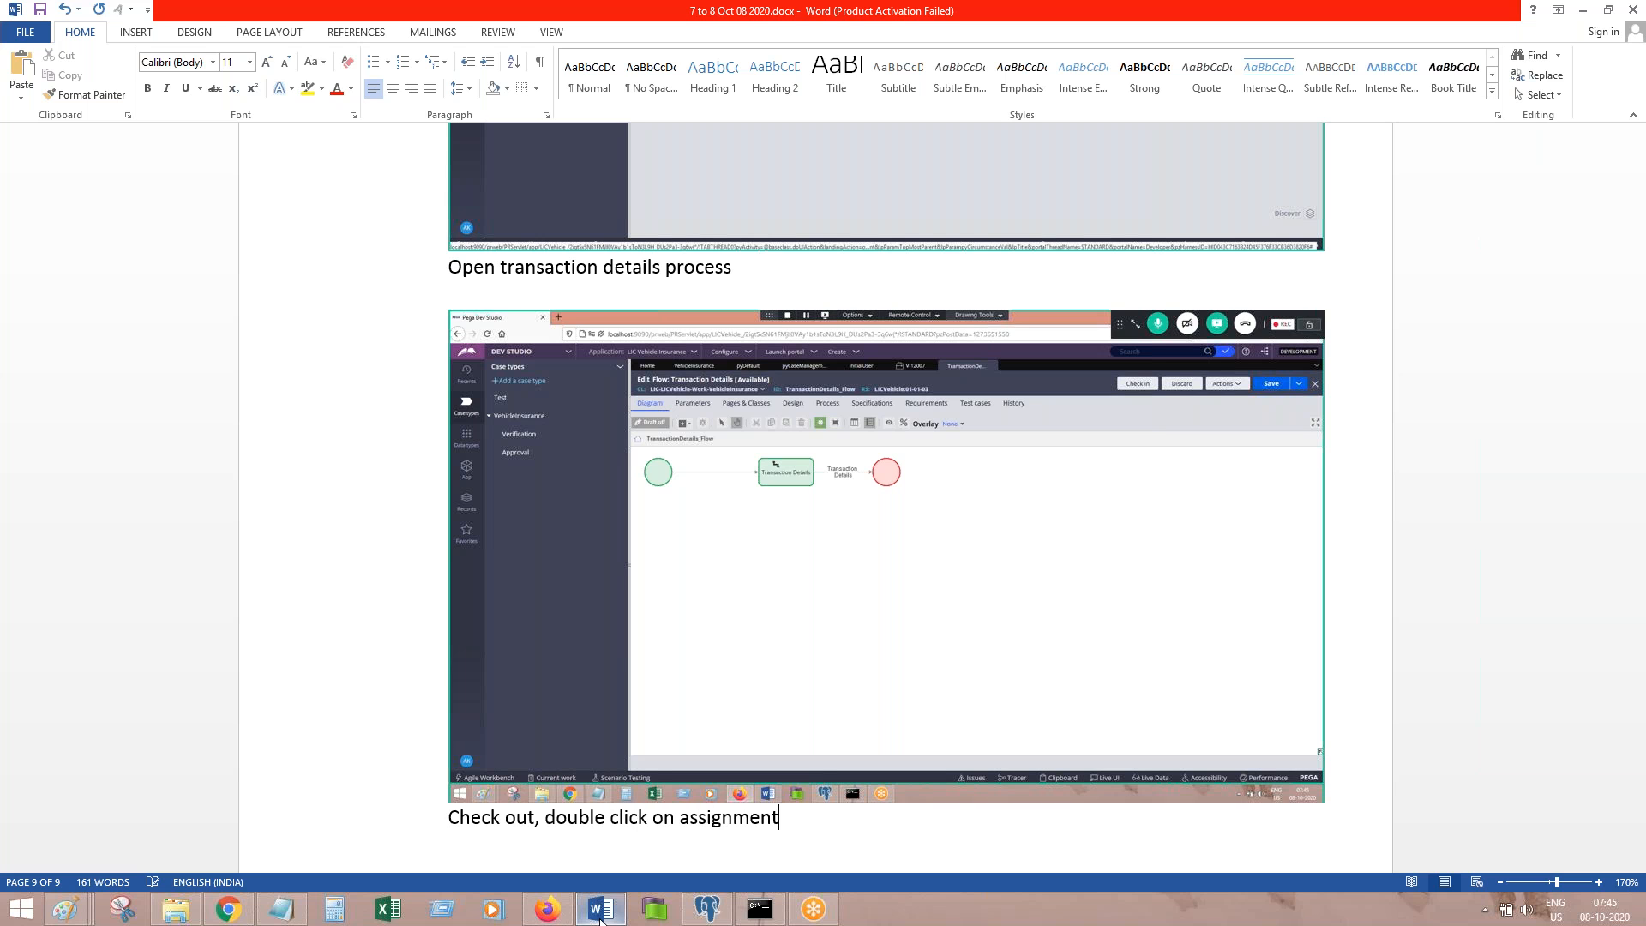
left_click(600, 910)
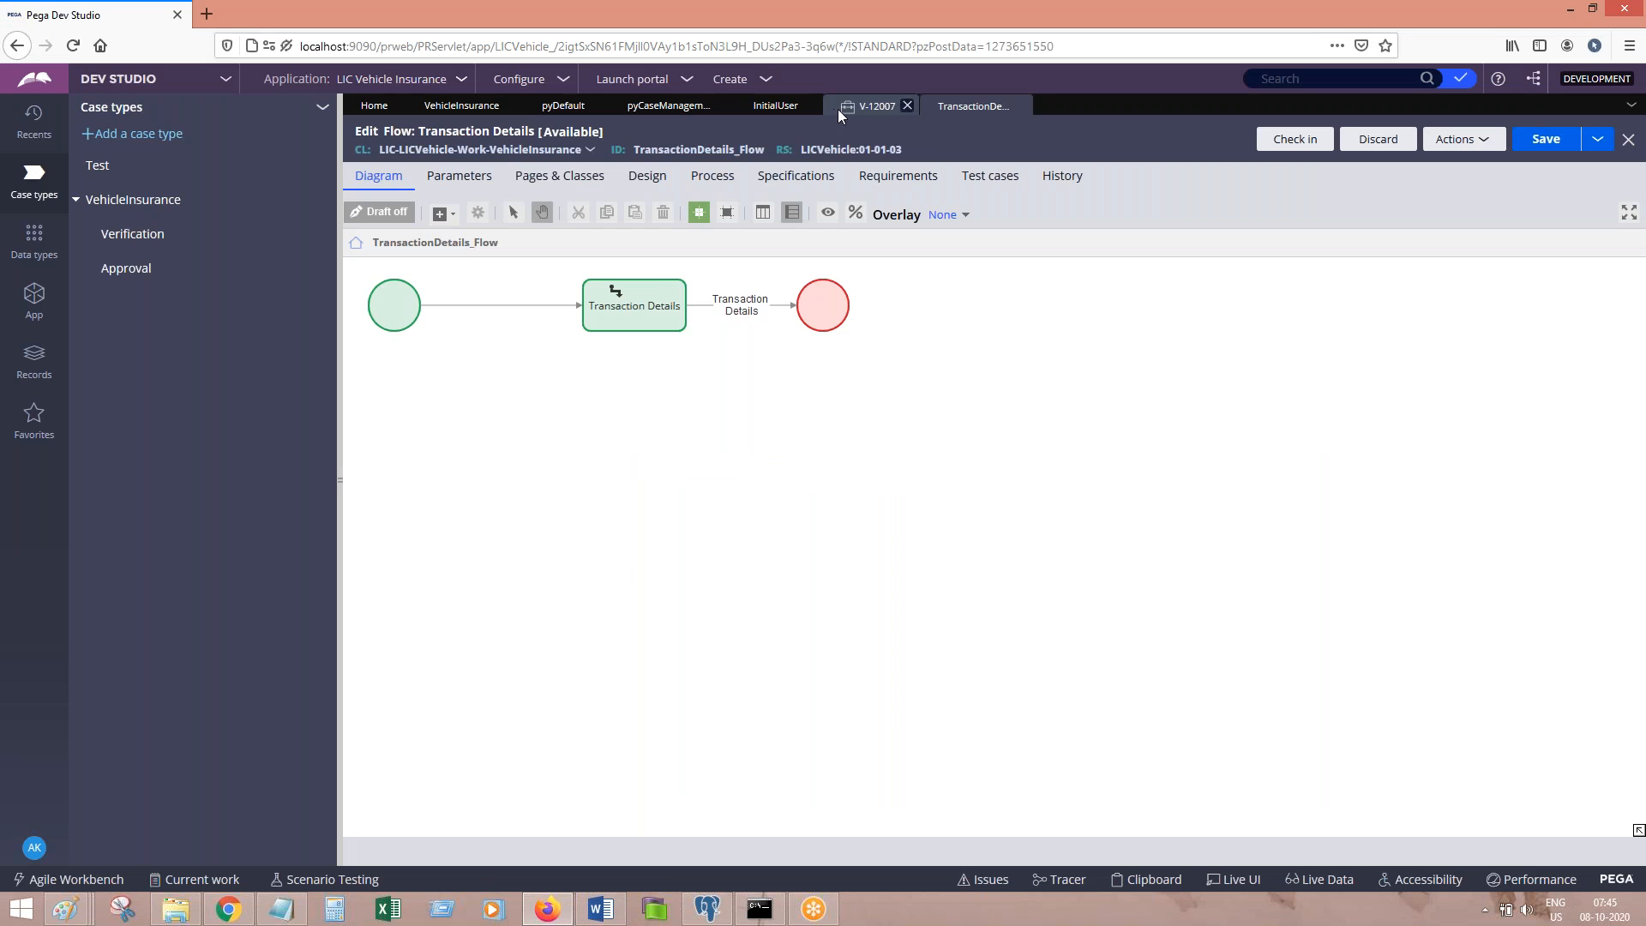
Step: Open the properties of the Transaction Details assignment shape in the flow diagram
left_click(461, 105)
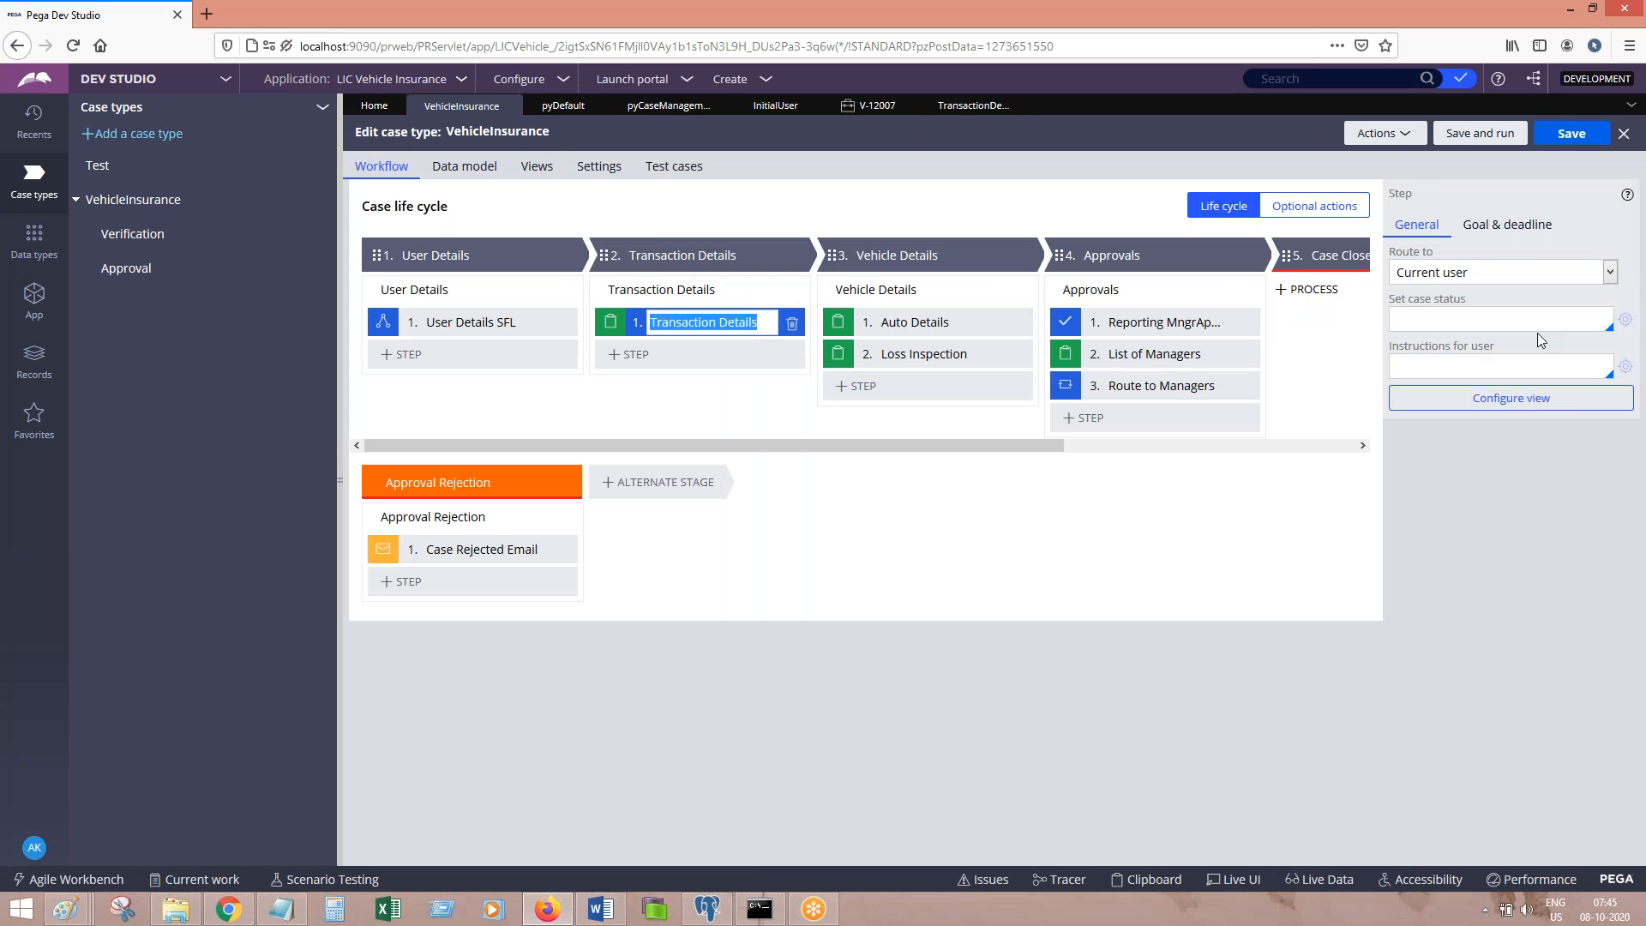
left_click(953, 105)
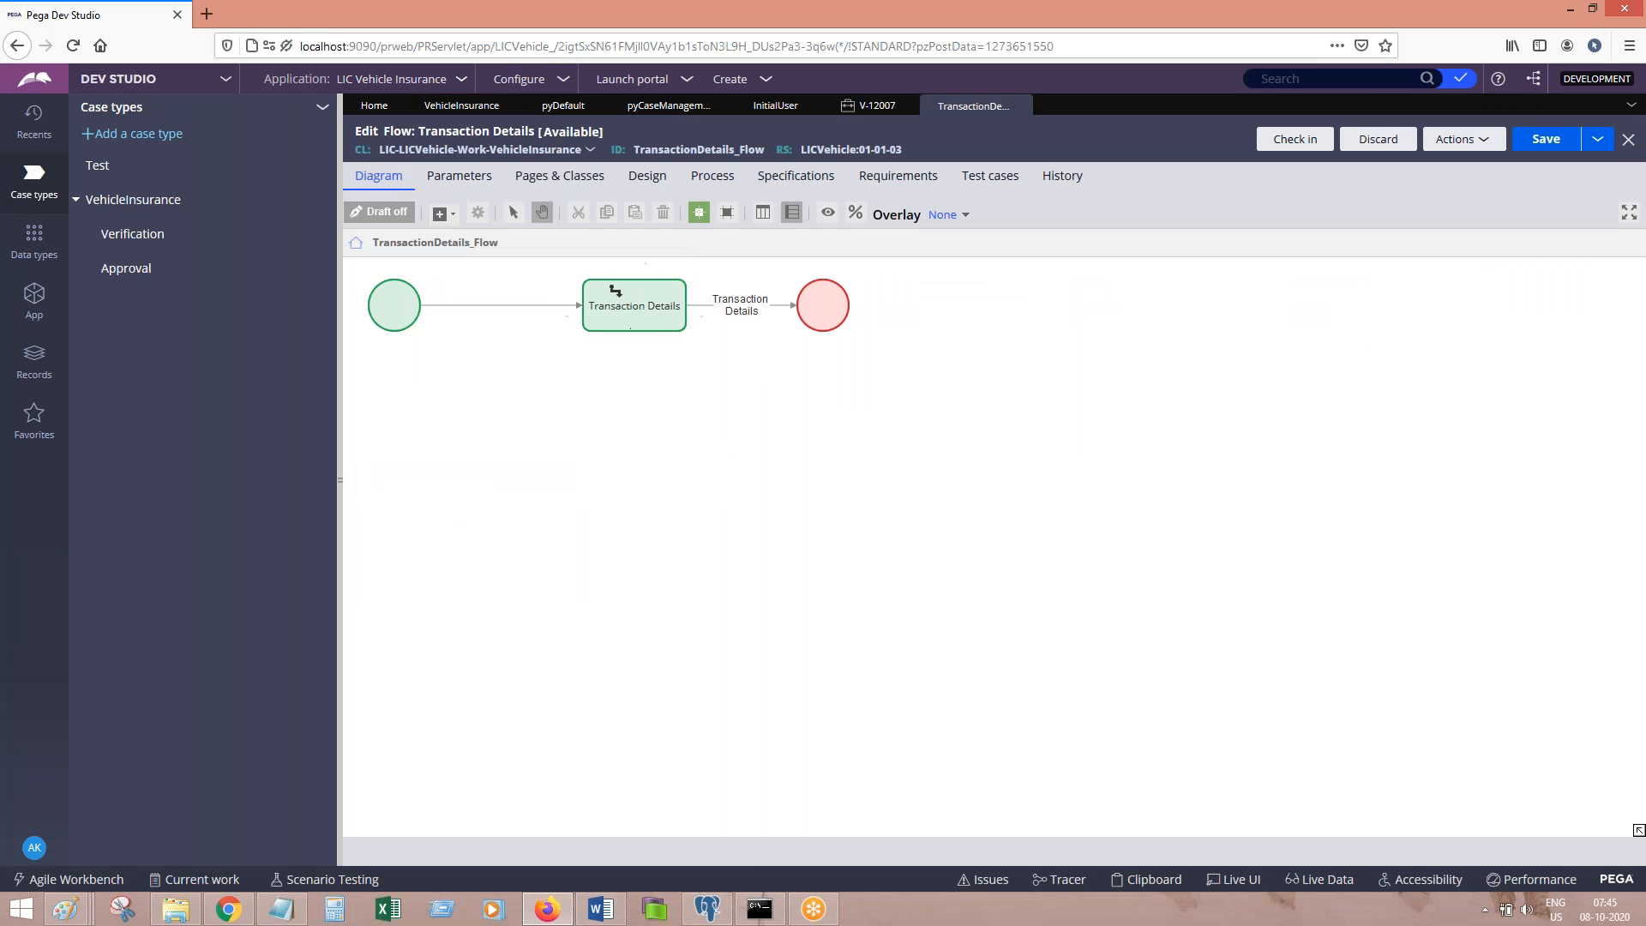
left_click(634, 308)
double_click(615, 291)
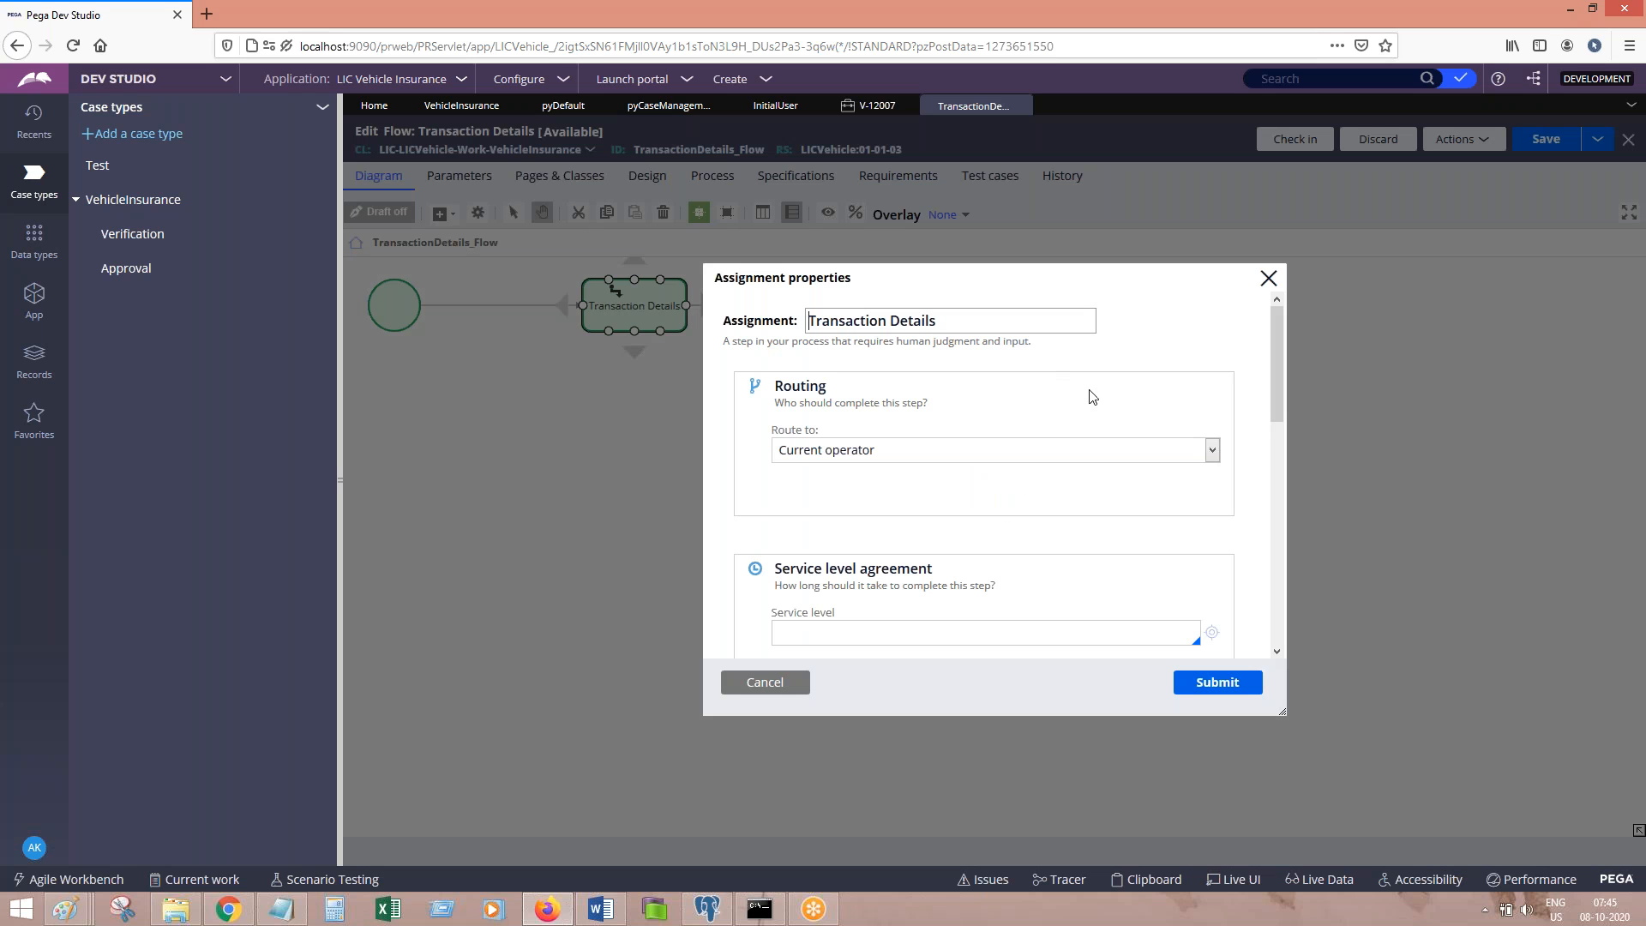
Step: Paste the assignment properties screenshot into Word with the note 'Custom'
left_click(1068, 451)
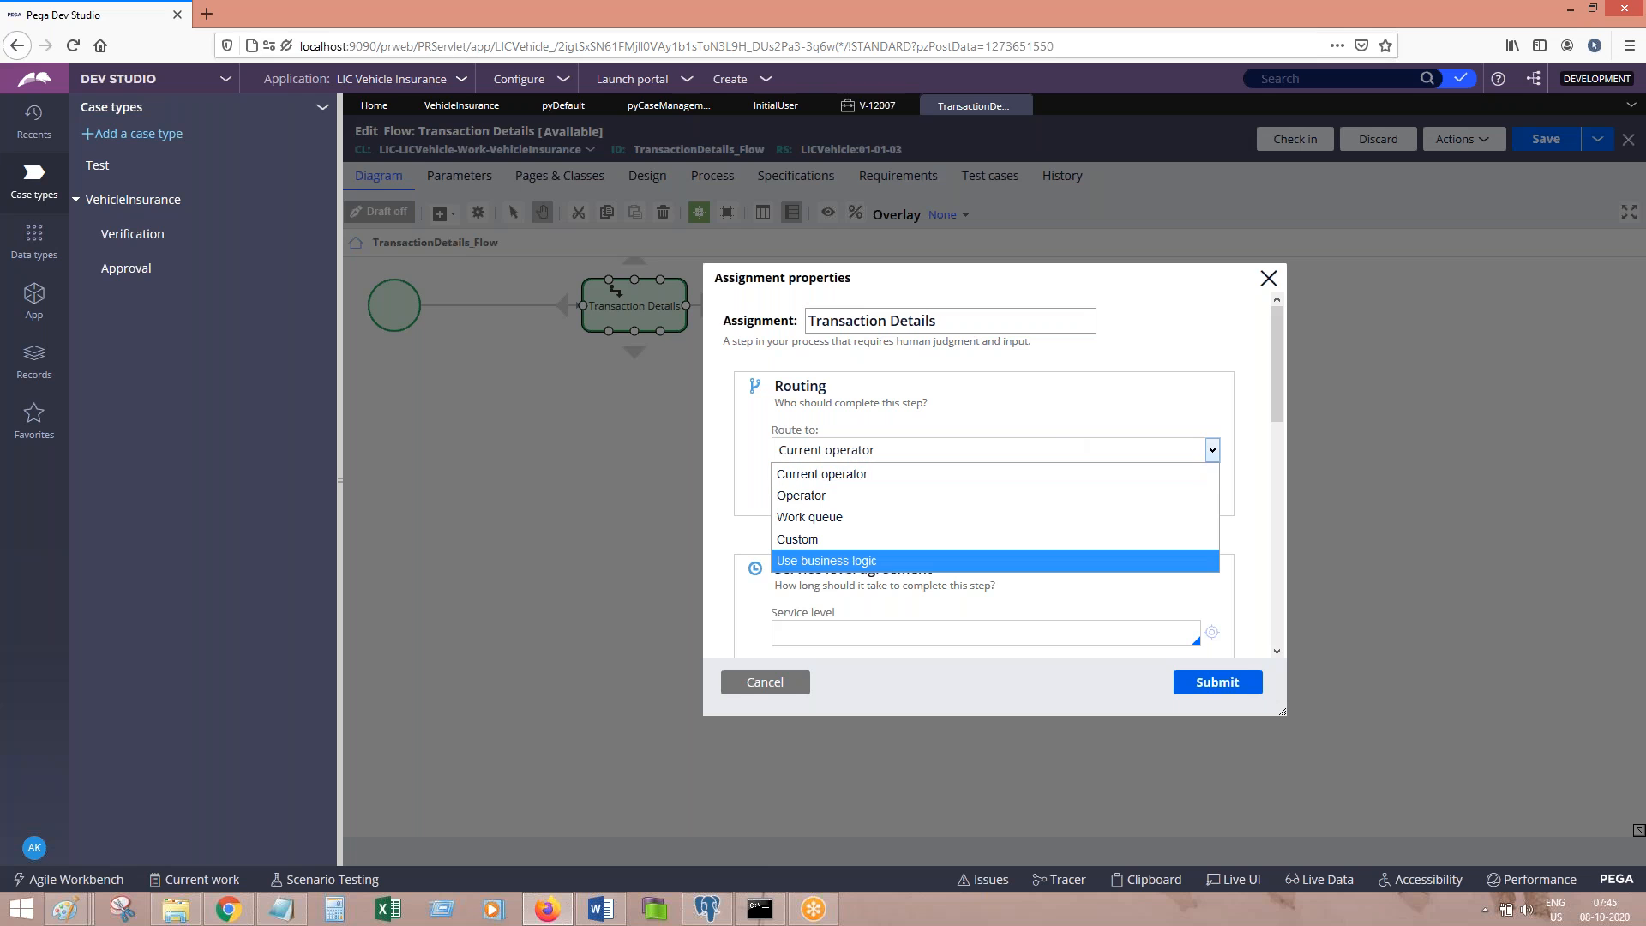
left_click(602, 910)
key("ctrl+v")
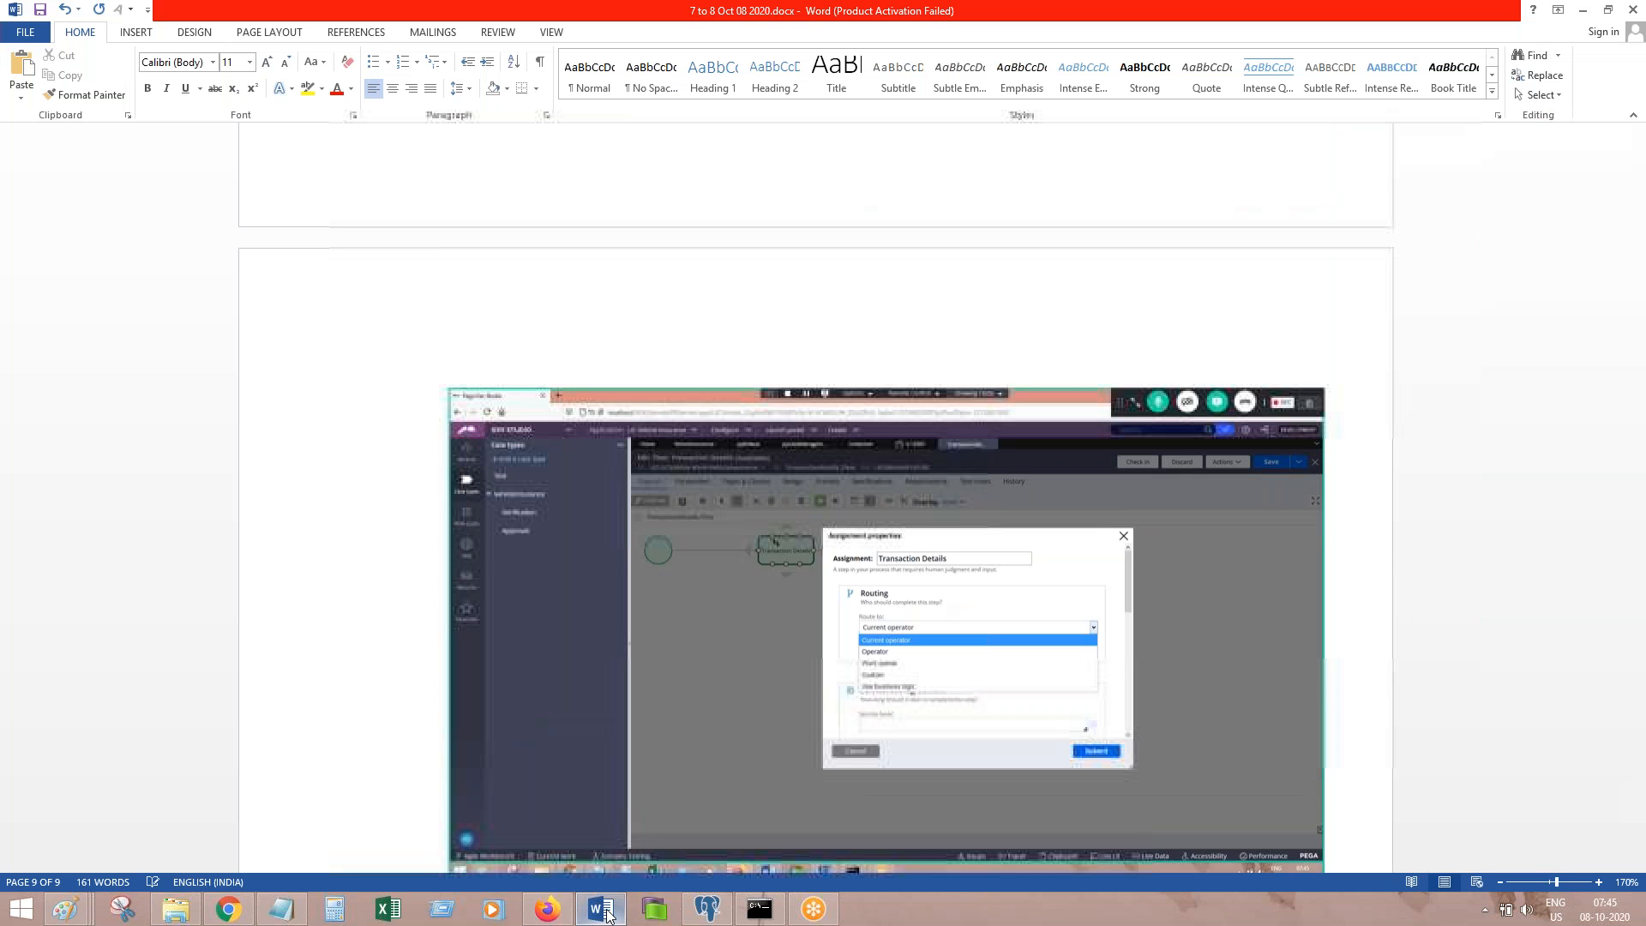
type("Custom")
key("Return")
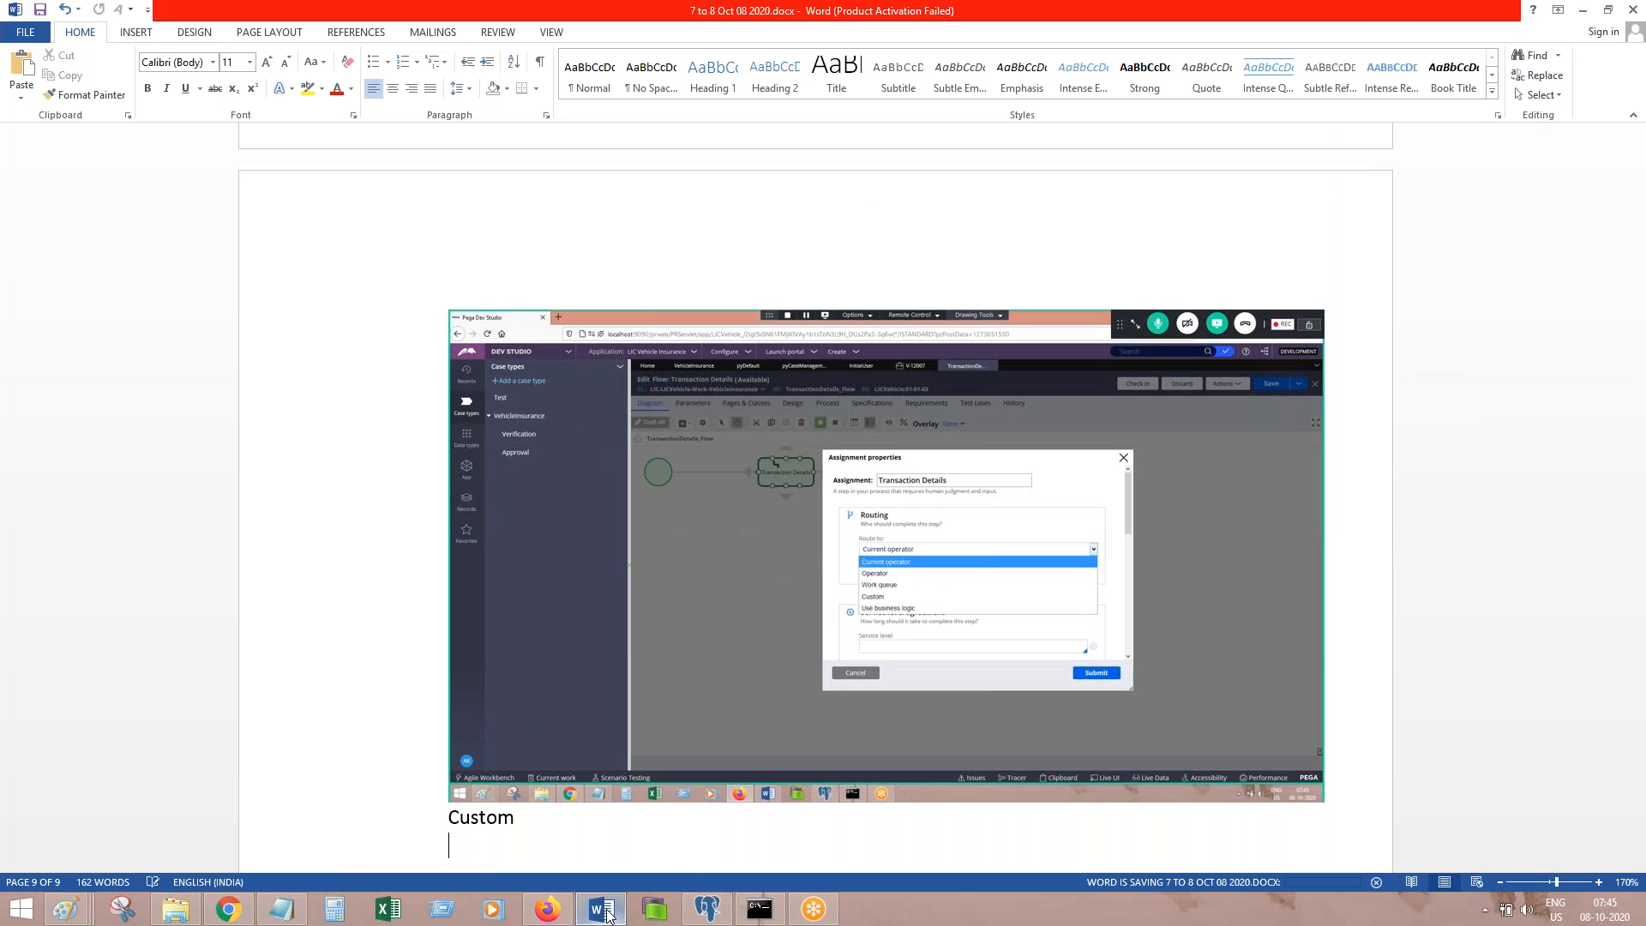
Step: Route the assignment with Custom routing, router ToWorkParty and party User, then submit
left_click(602, 910)
left_click(840, 450)
left_click(826, 538)
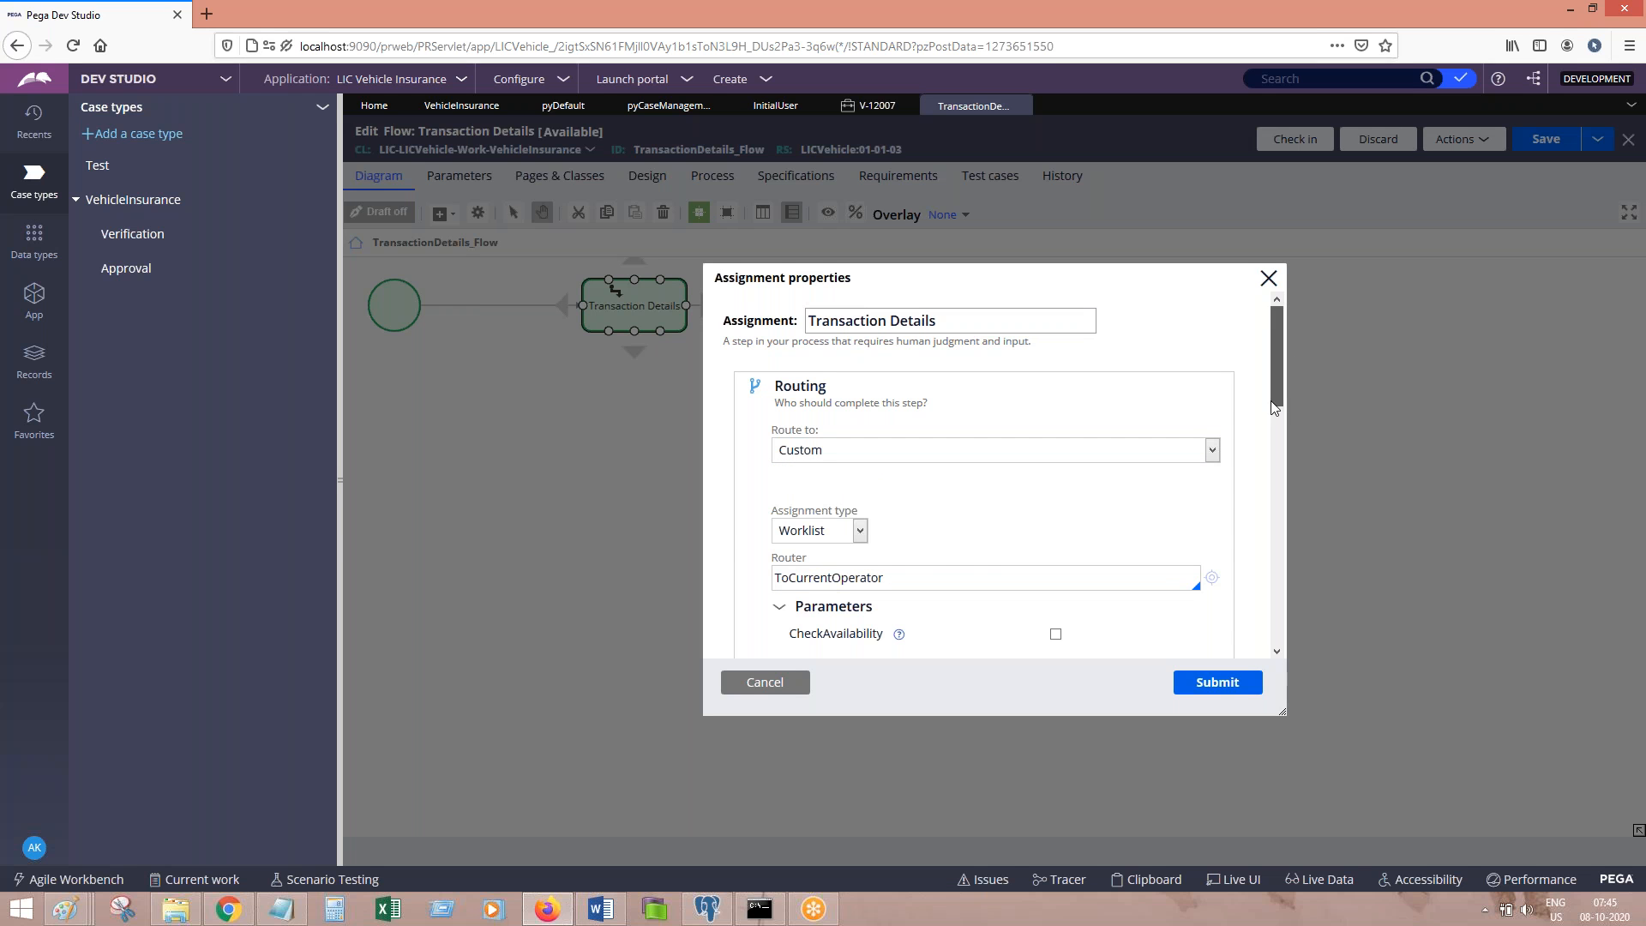
scroll(1274, 408, "down", 2)
left_click_drag(789, 409, 1054, 411)
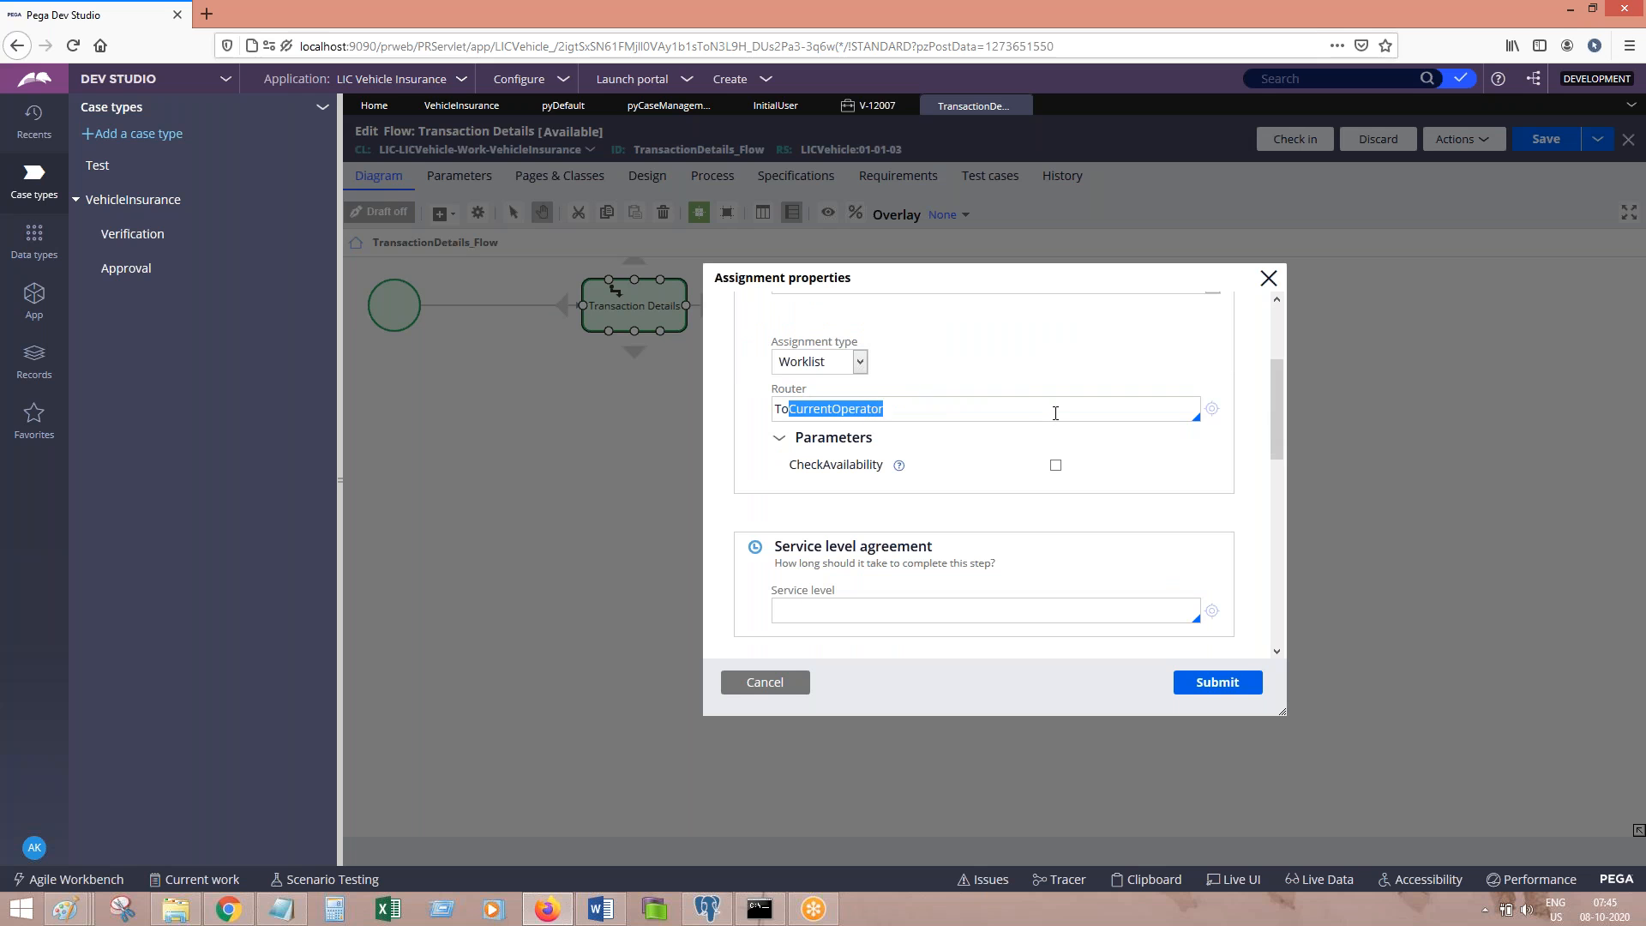
type("WorkParty")
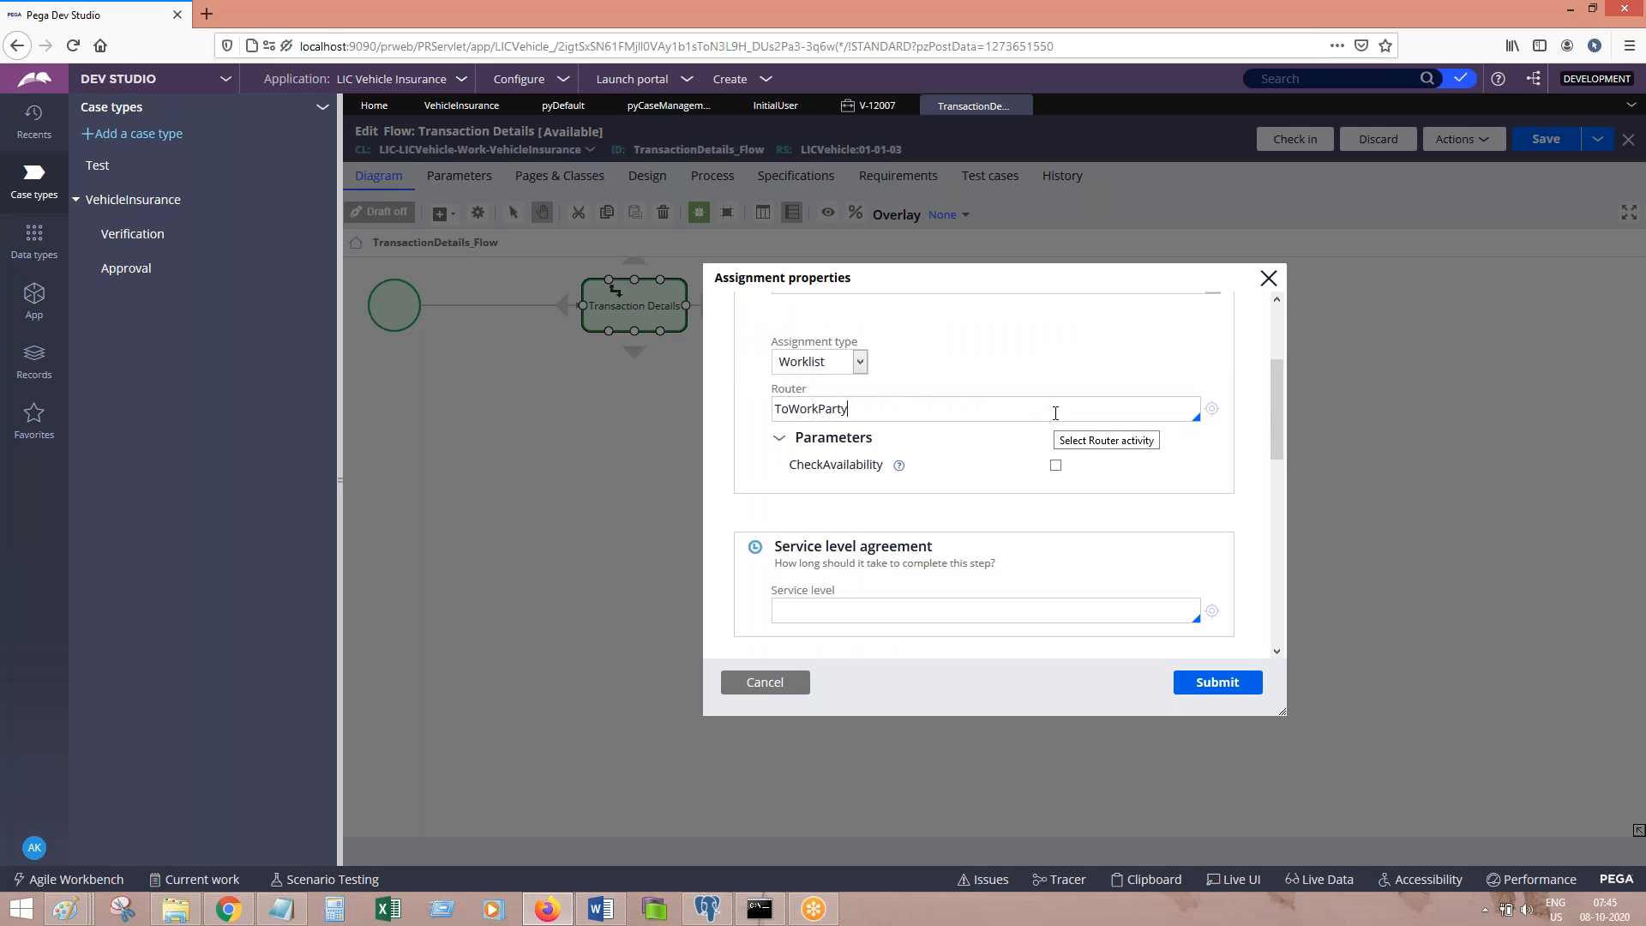
left_click(1055, 413)
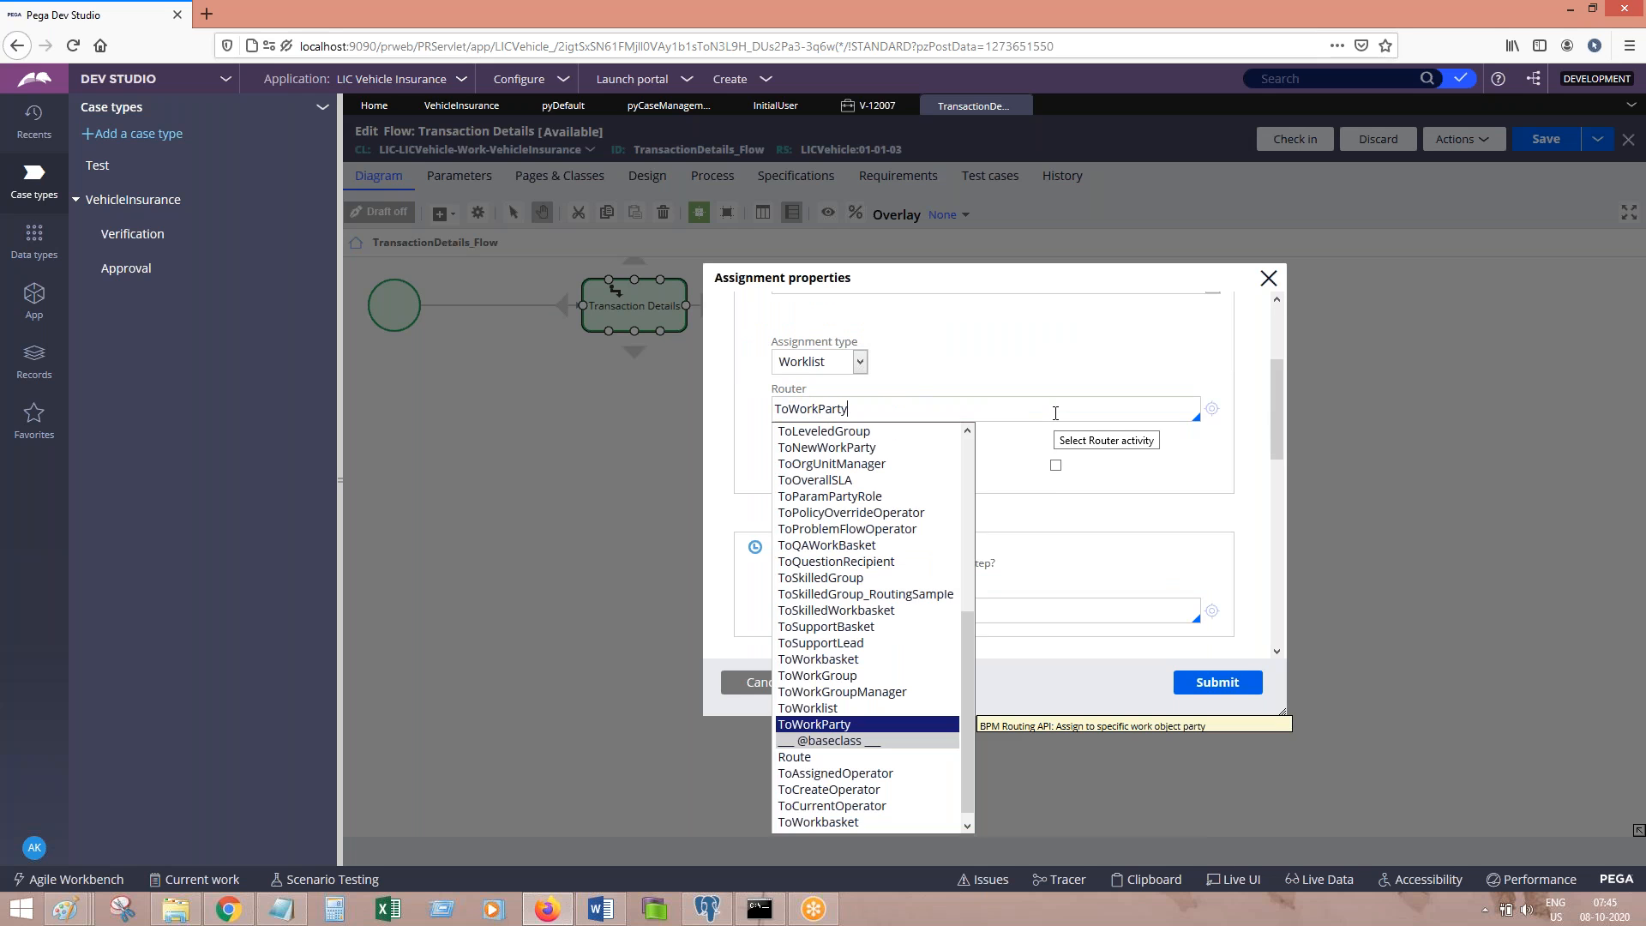
left_click(849, 725)
double_click(876, 398)
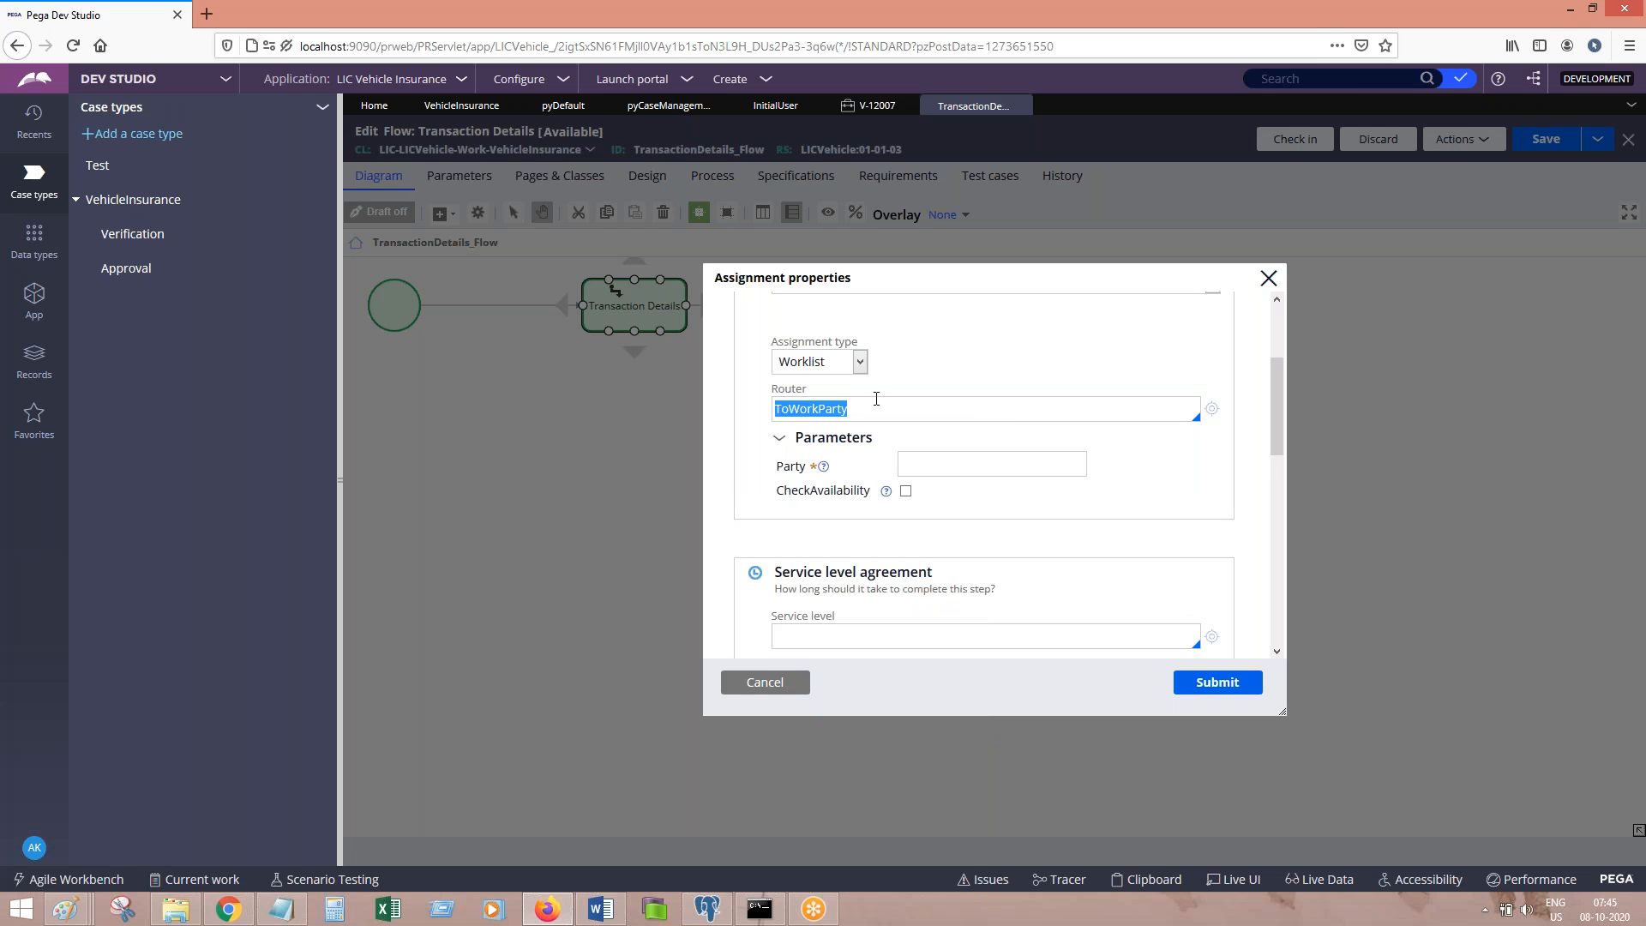
left_click(601, 908)
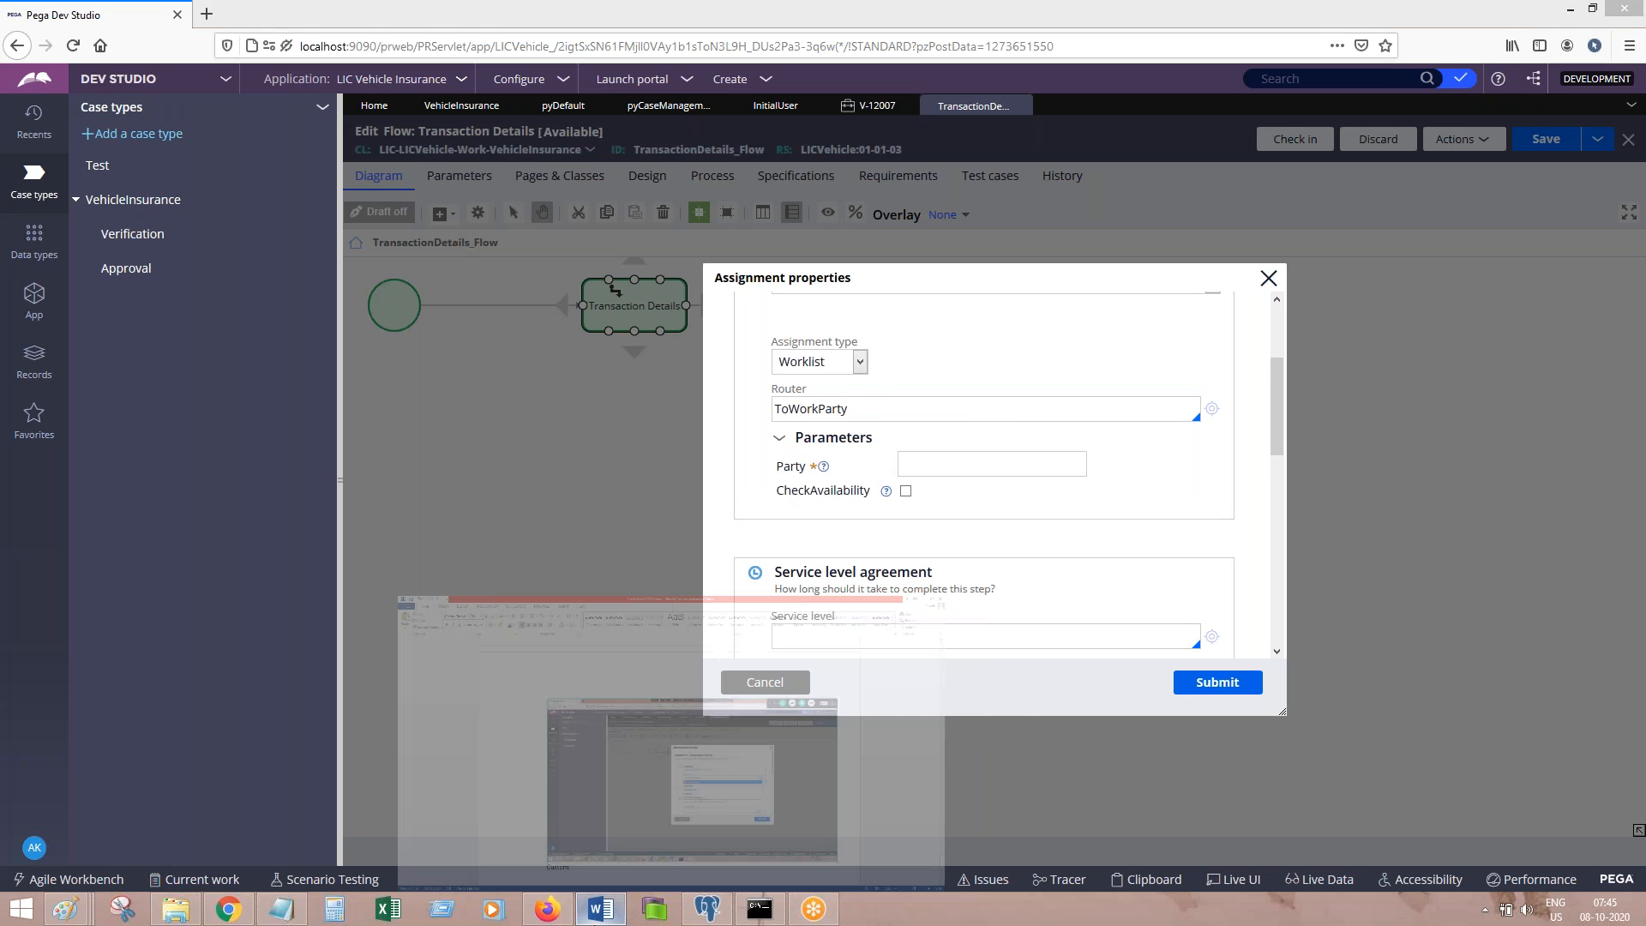
left_click(601, 909)
left_click(976, 462)
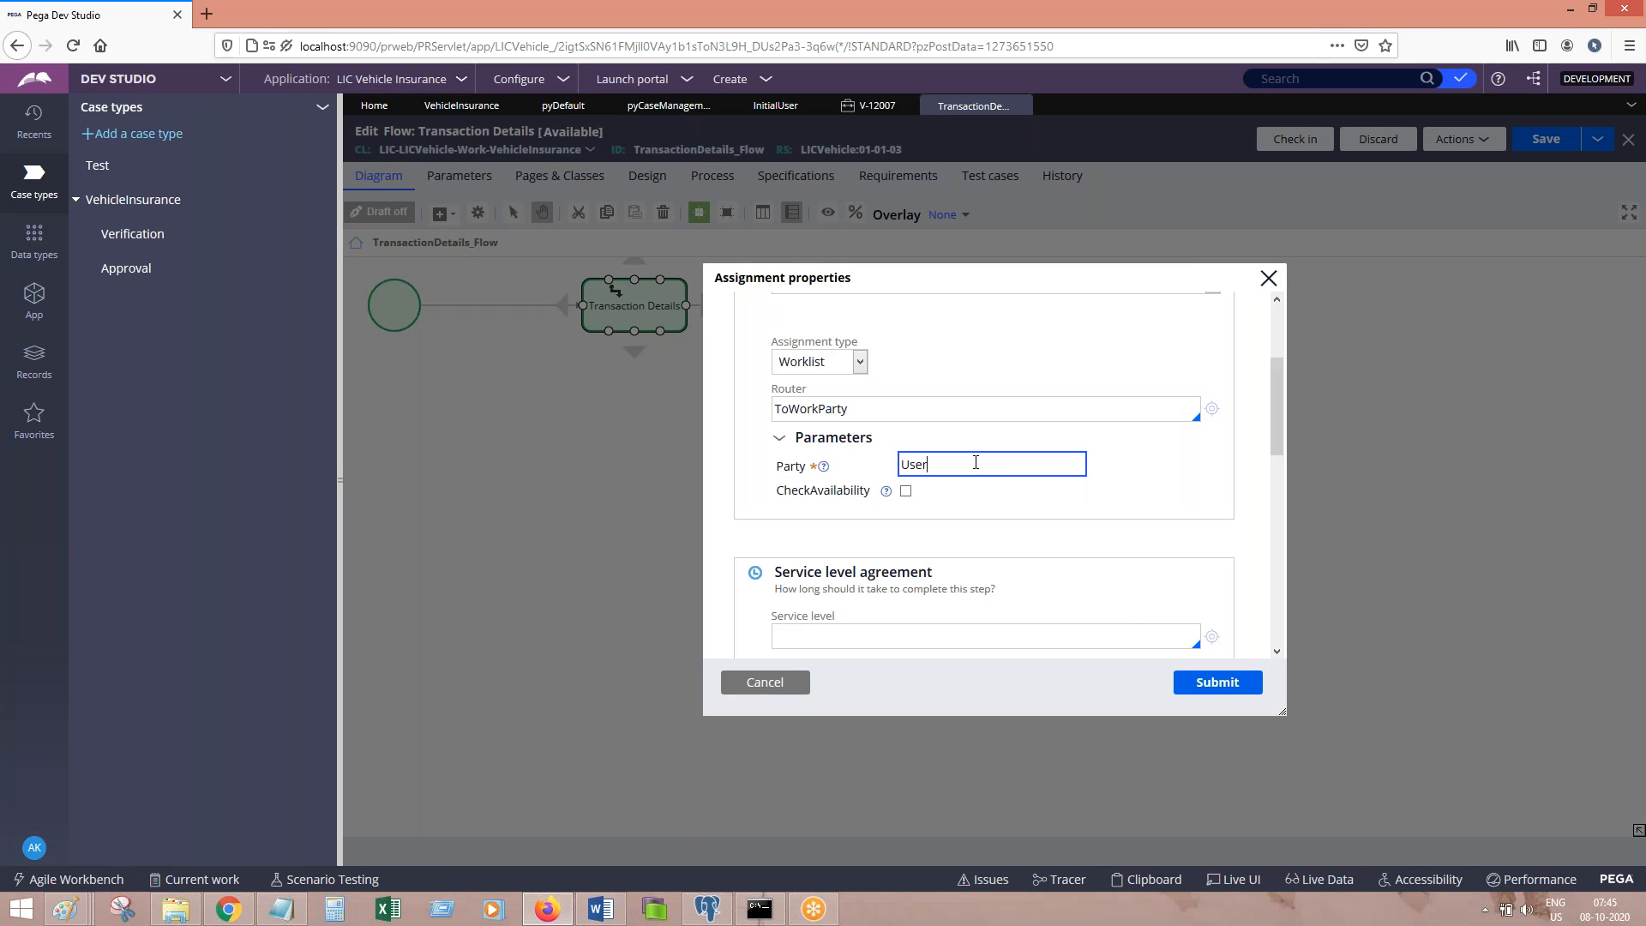
left_click(1182, 683)
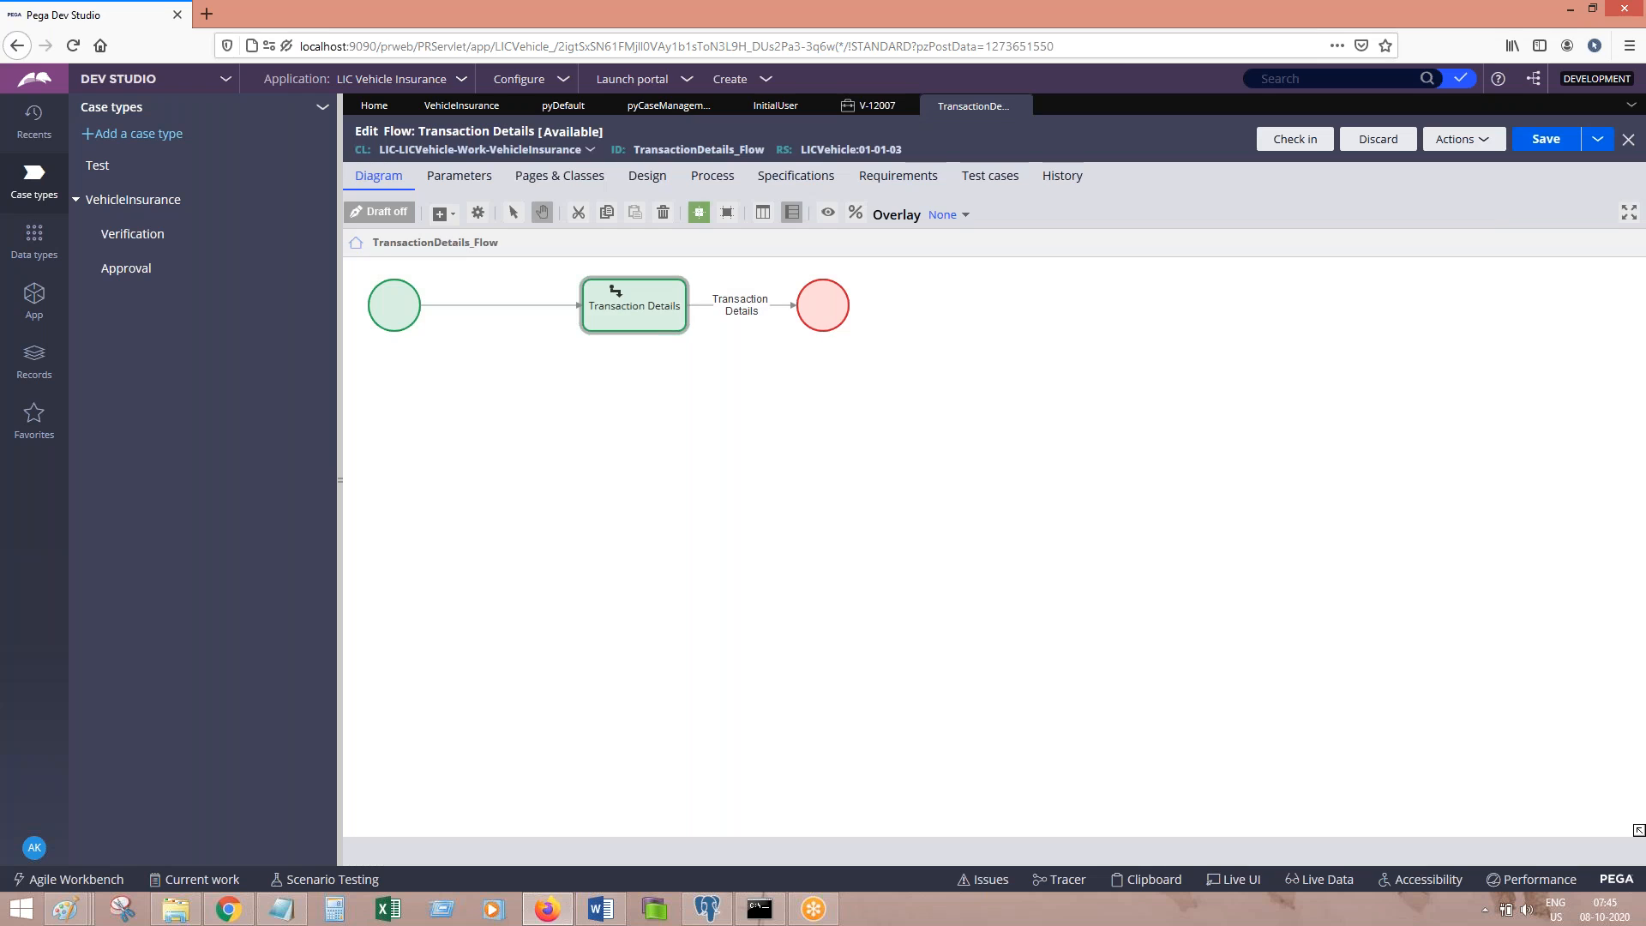
Step: Log the routing screenshot with 'Submit' in Word, then save the Transaction Details flow
left_click(591, 906)
key("ctrl+v")
key("Return")
type("Submit")
left_click(546, 909)
left_click(1544, 139)
Step: Check in the Transaction Details flow with the comment 'sdfds'
left_click(1283, 147)
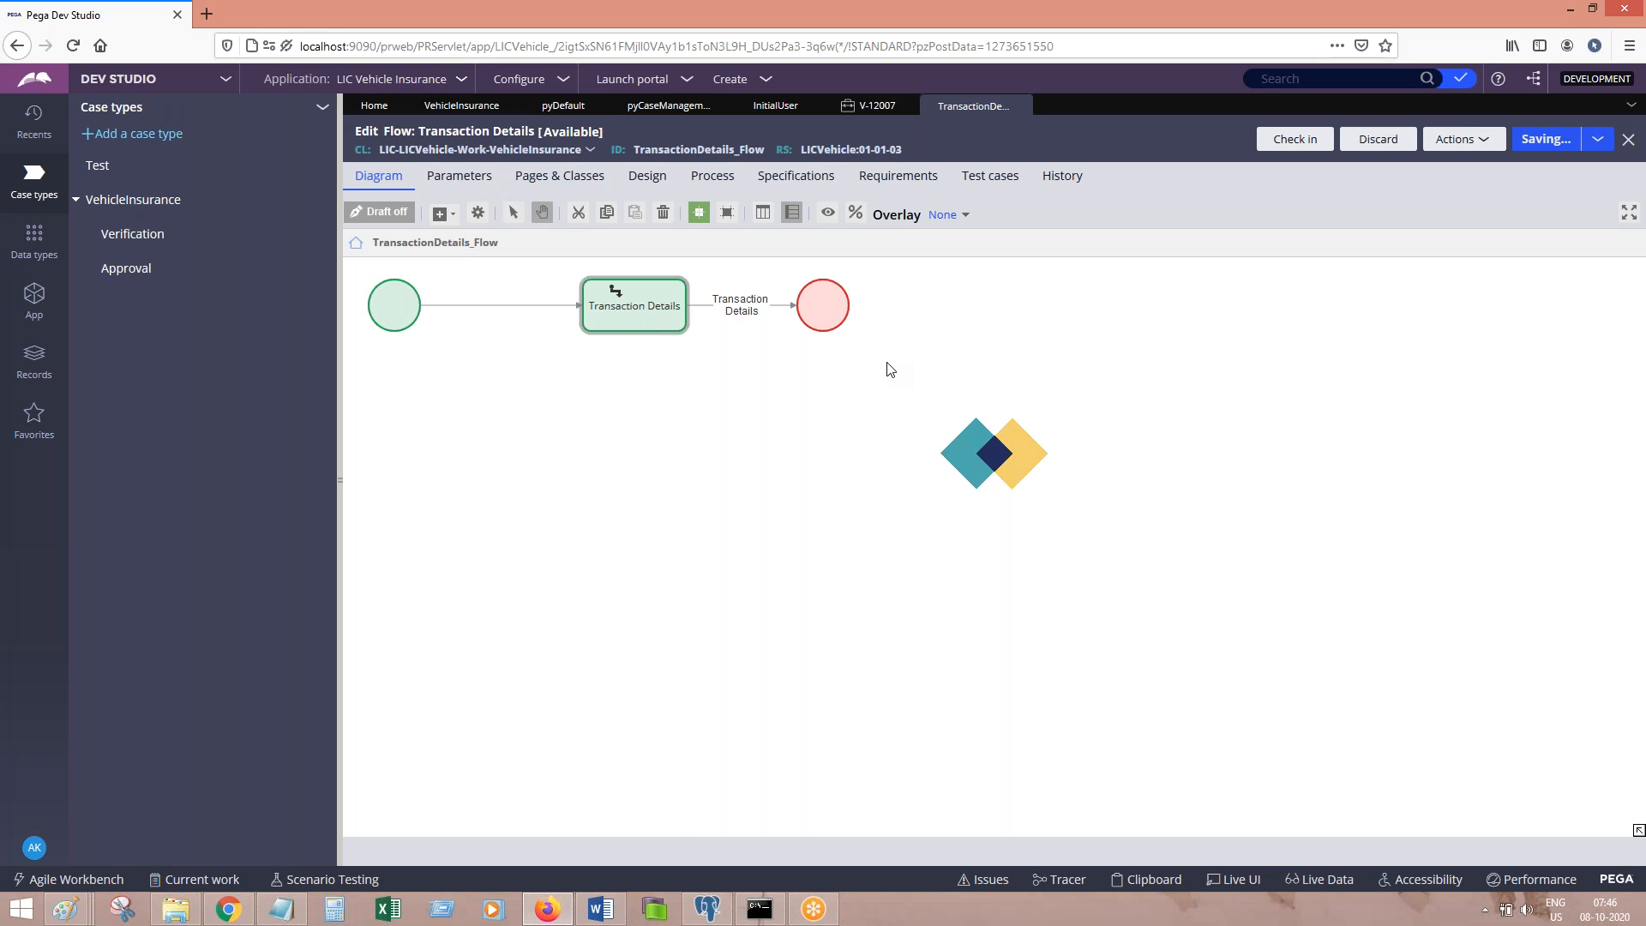
type("sdfds")
key("Return")
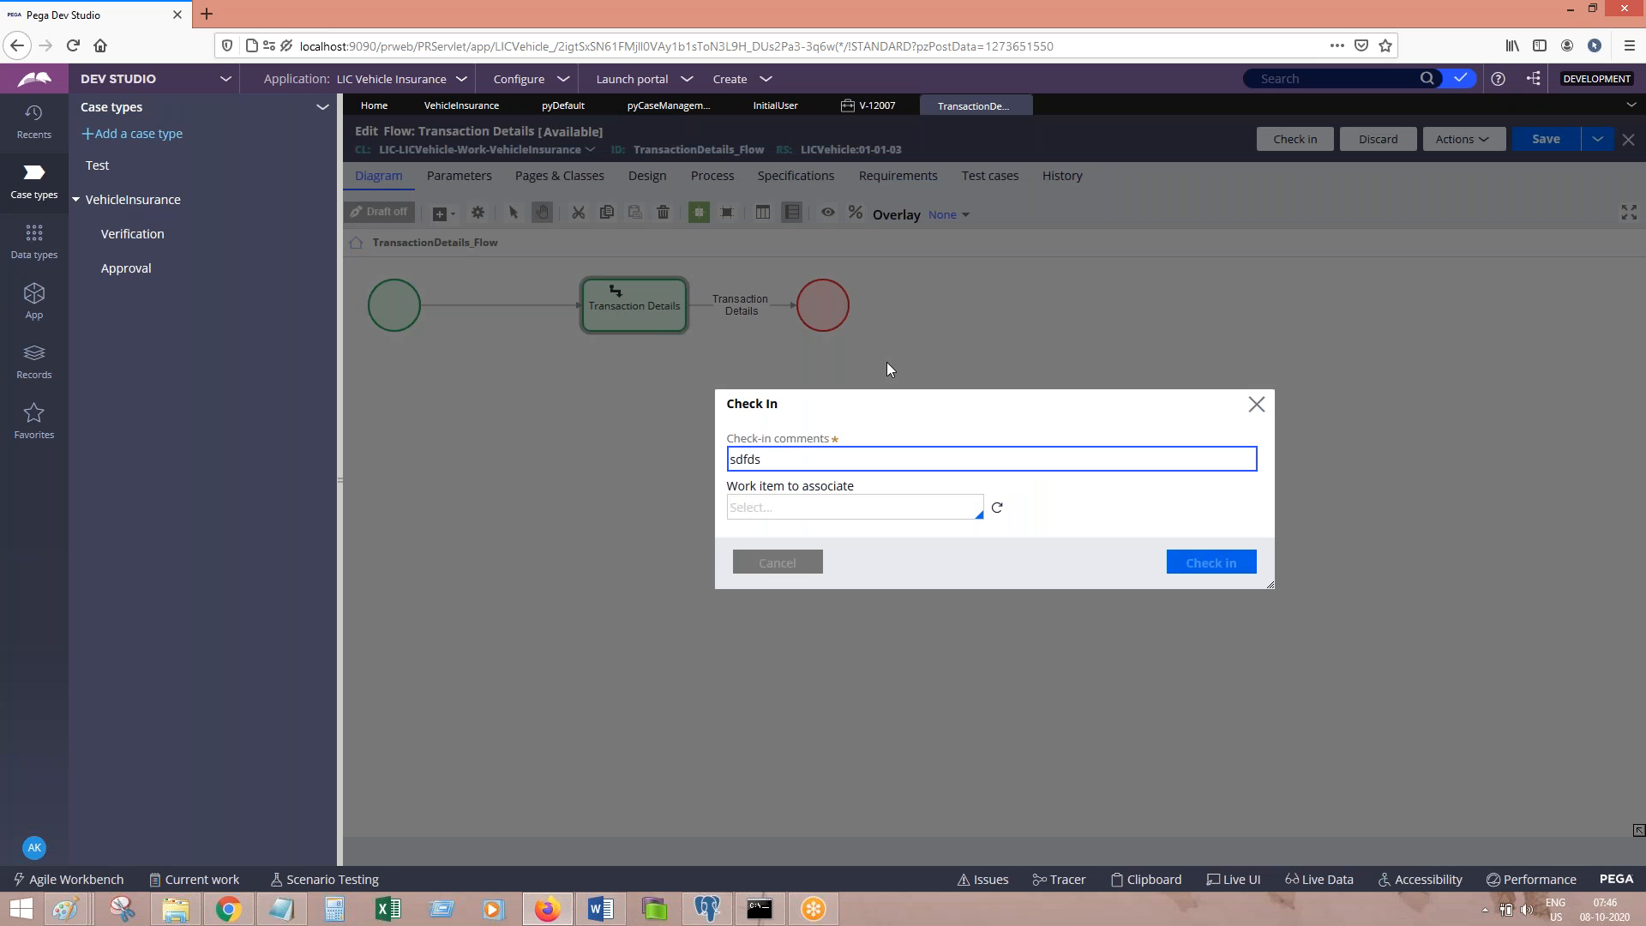
Step: Paste the check-in screenshot into Word, add 'Save check in.' and save the notes document
left_click(610, 914)
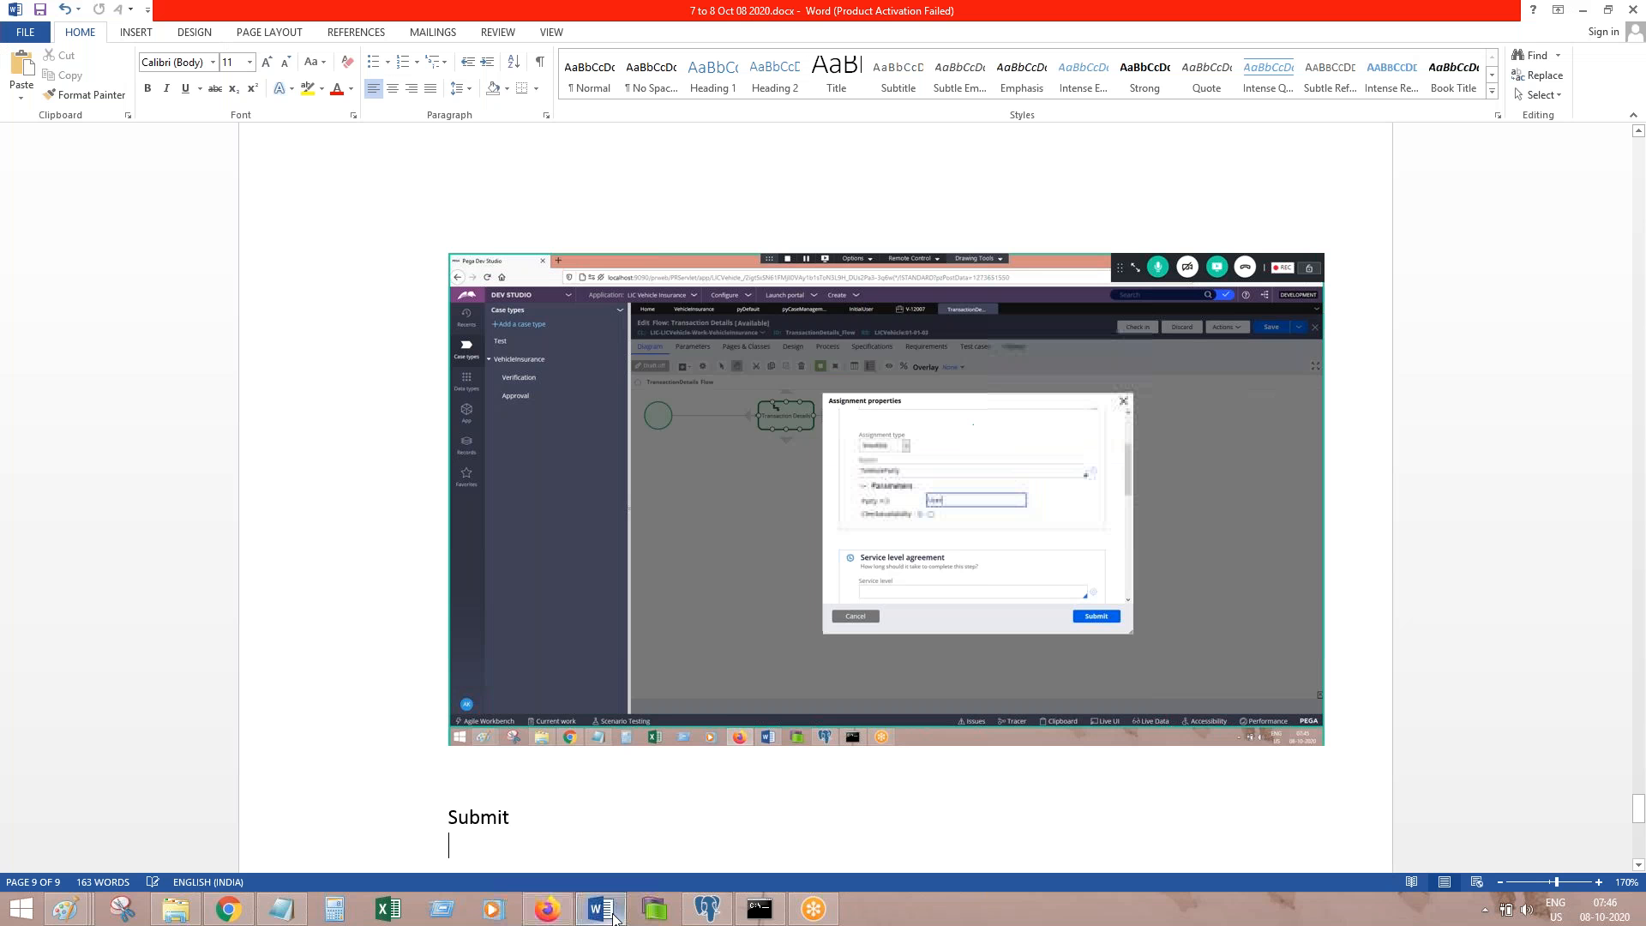
key("ctrl+v")
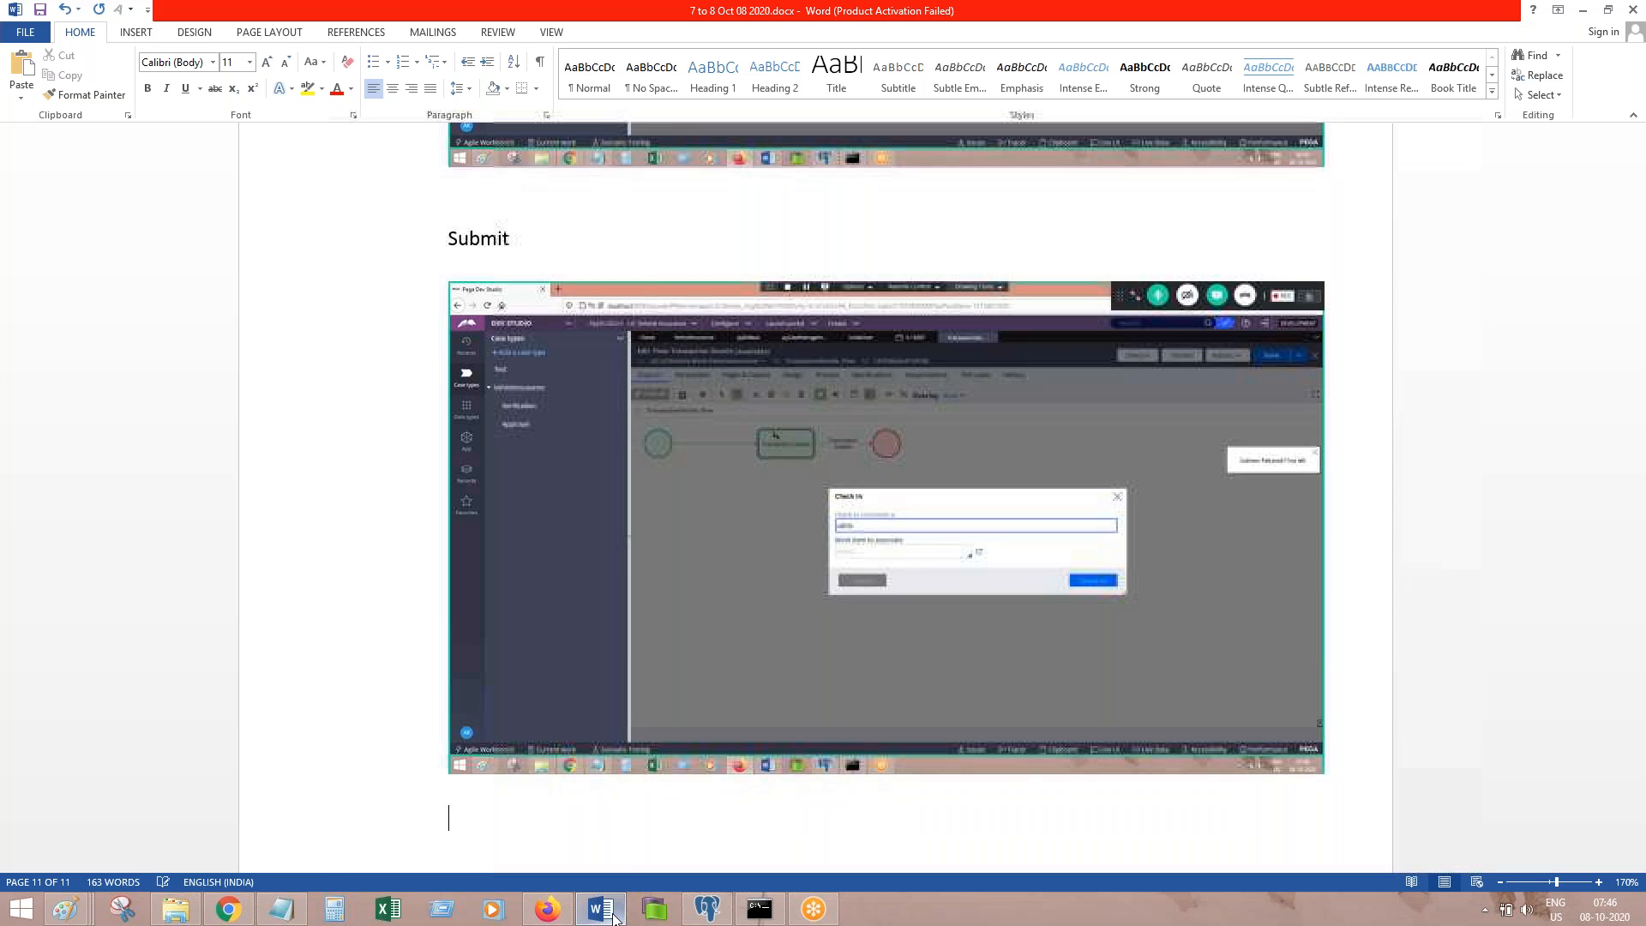
type("Sa")
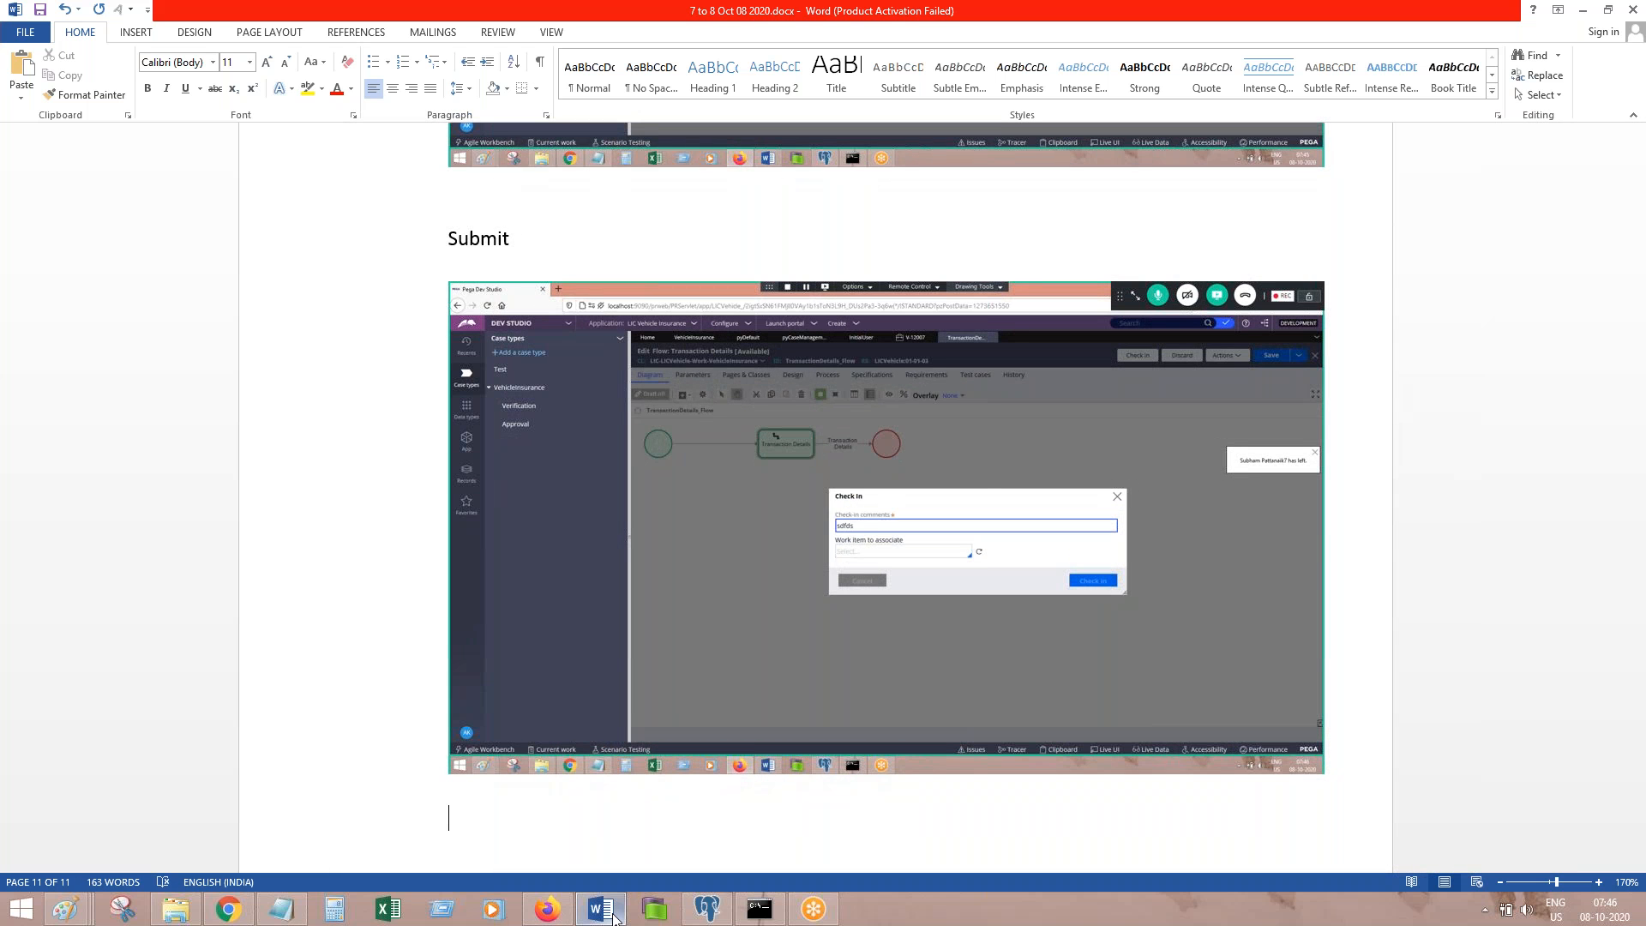
left_click(614, 917)
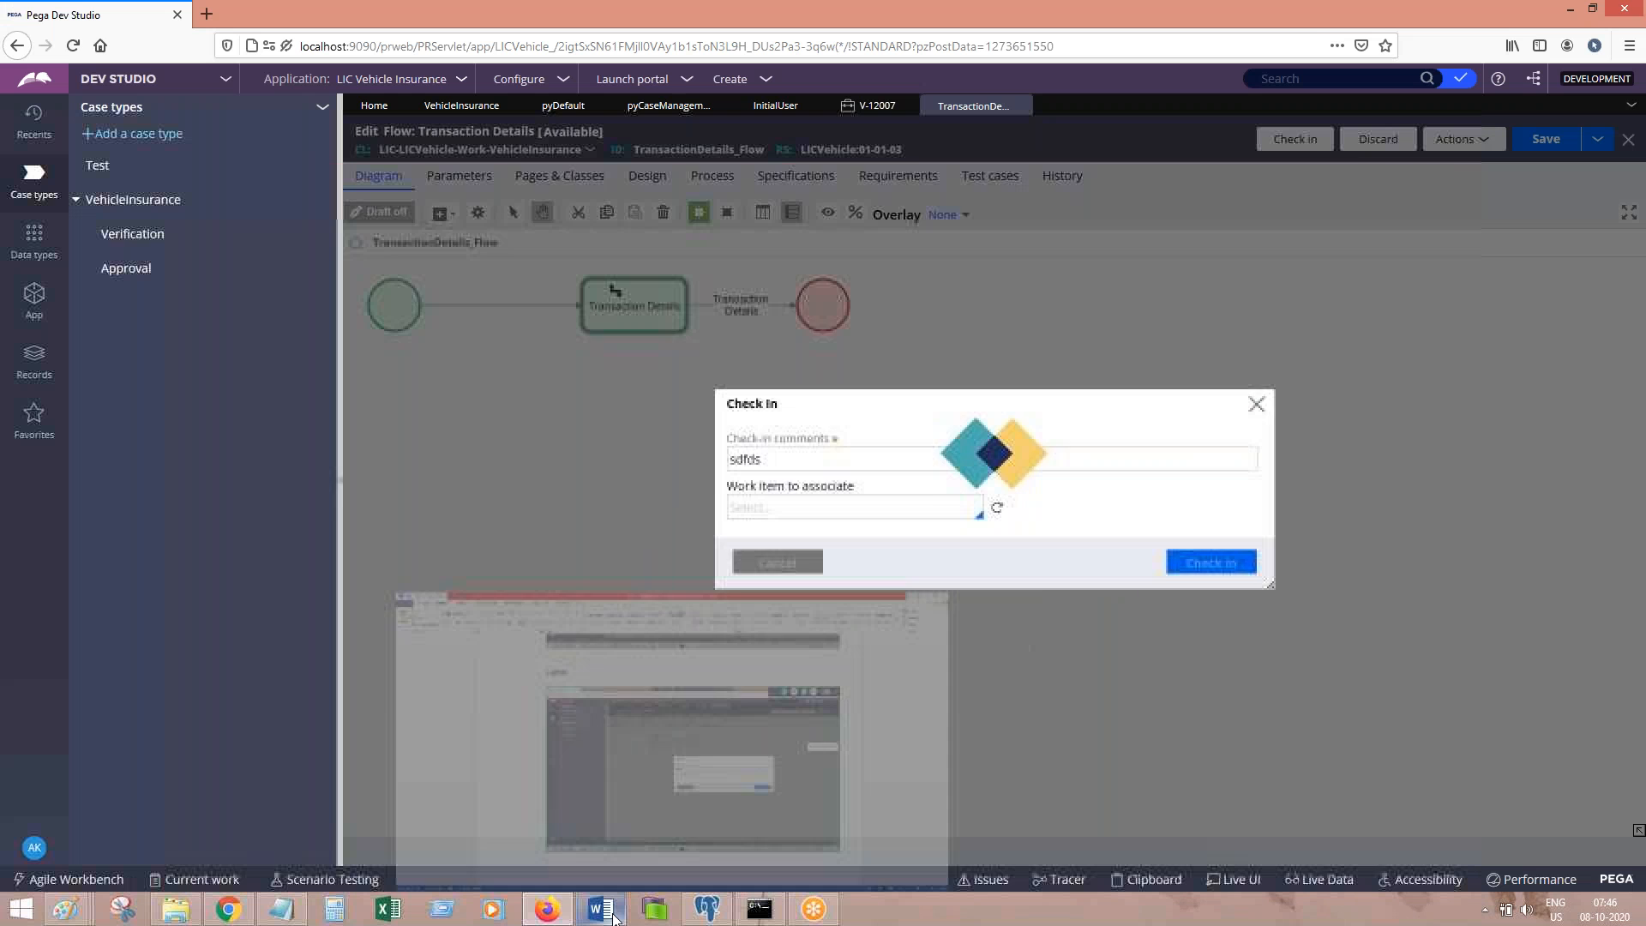
left_click(614, 917)
type("ve check in.")
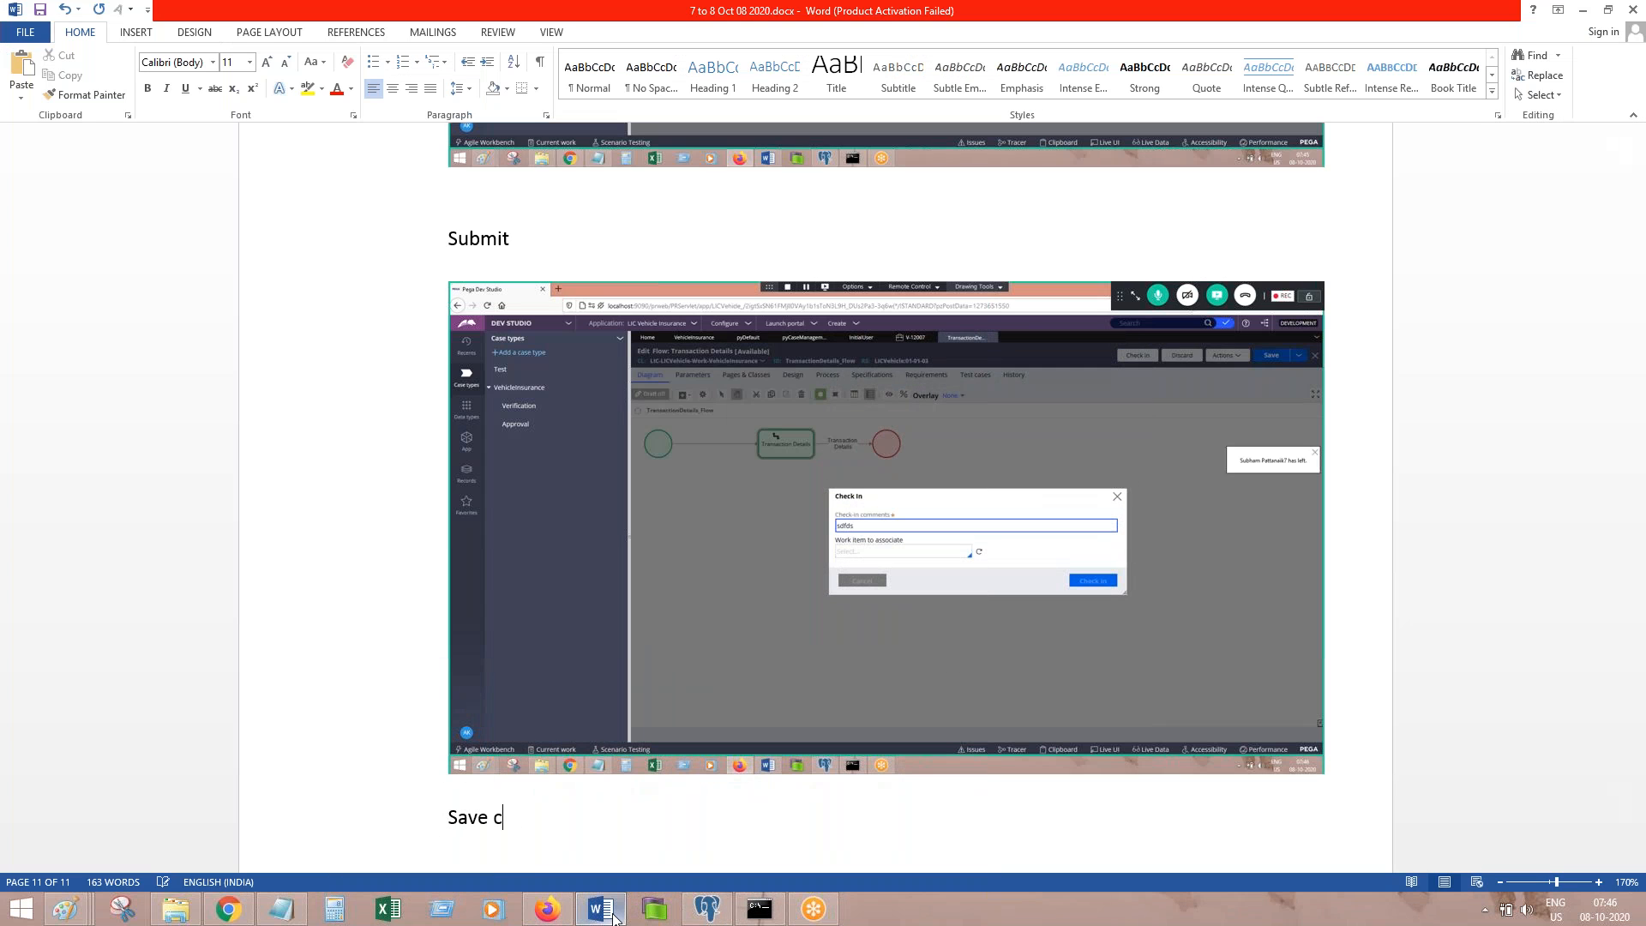
key("Return")
key("ctrl+s")
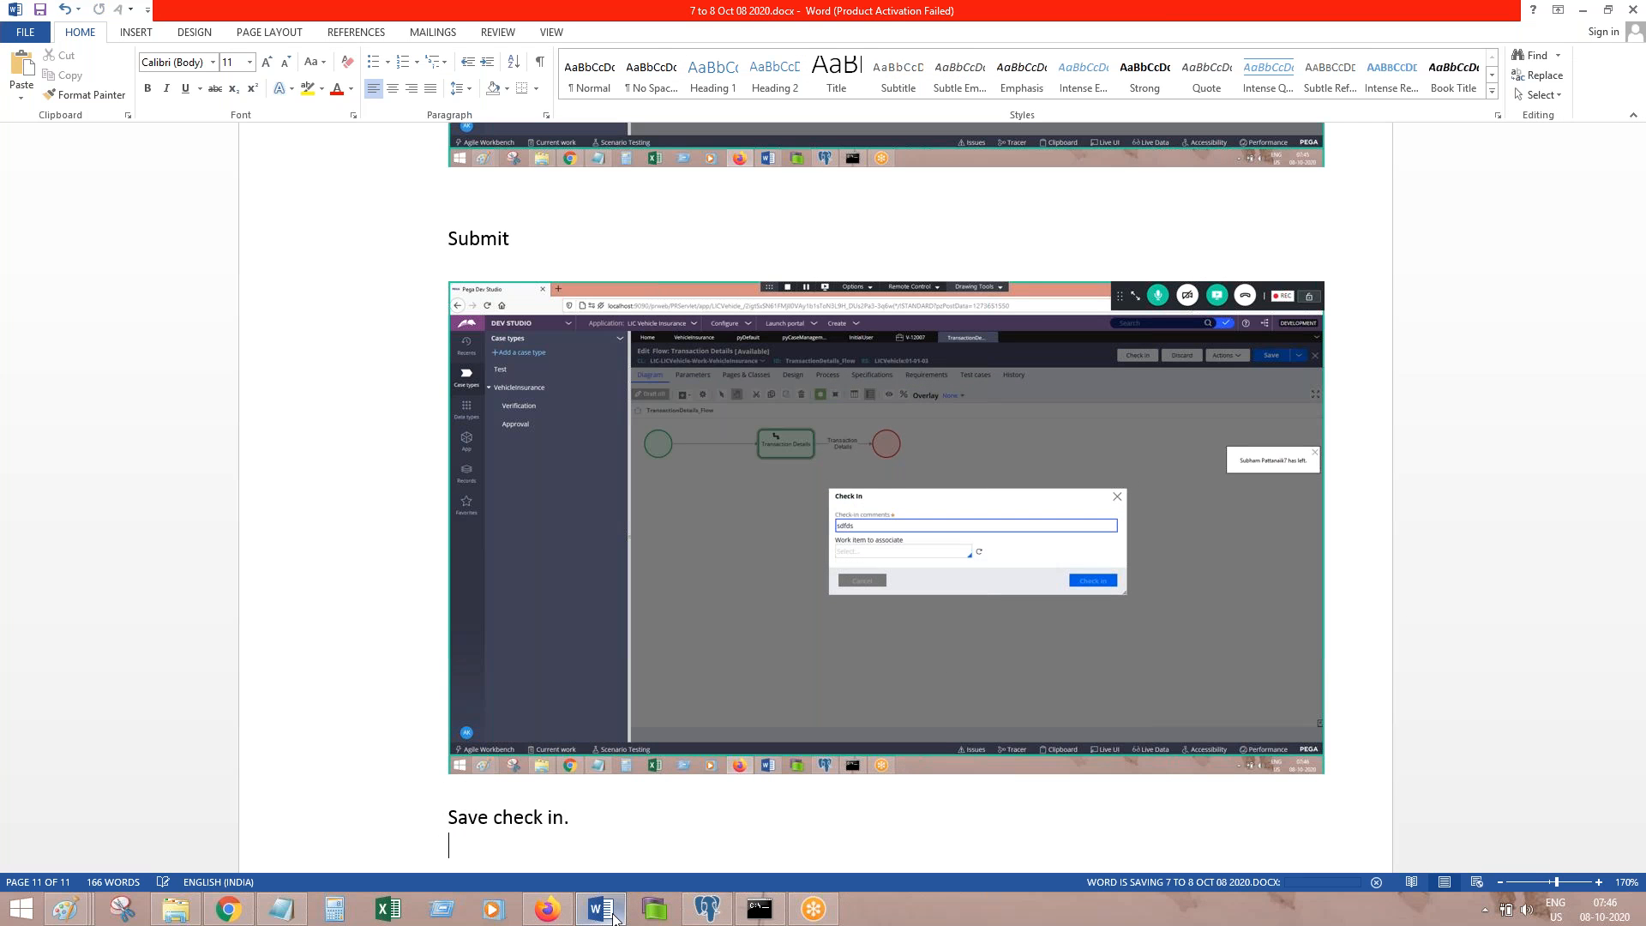
left_click(614, 917)
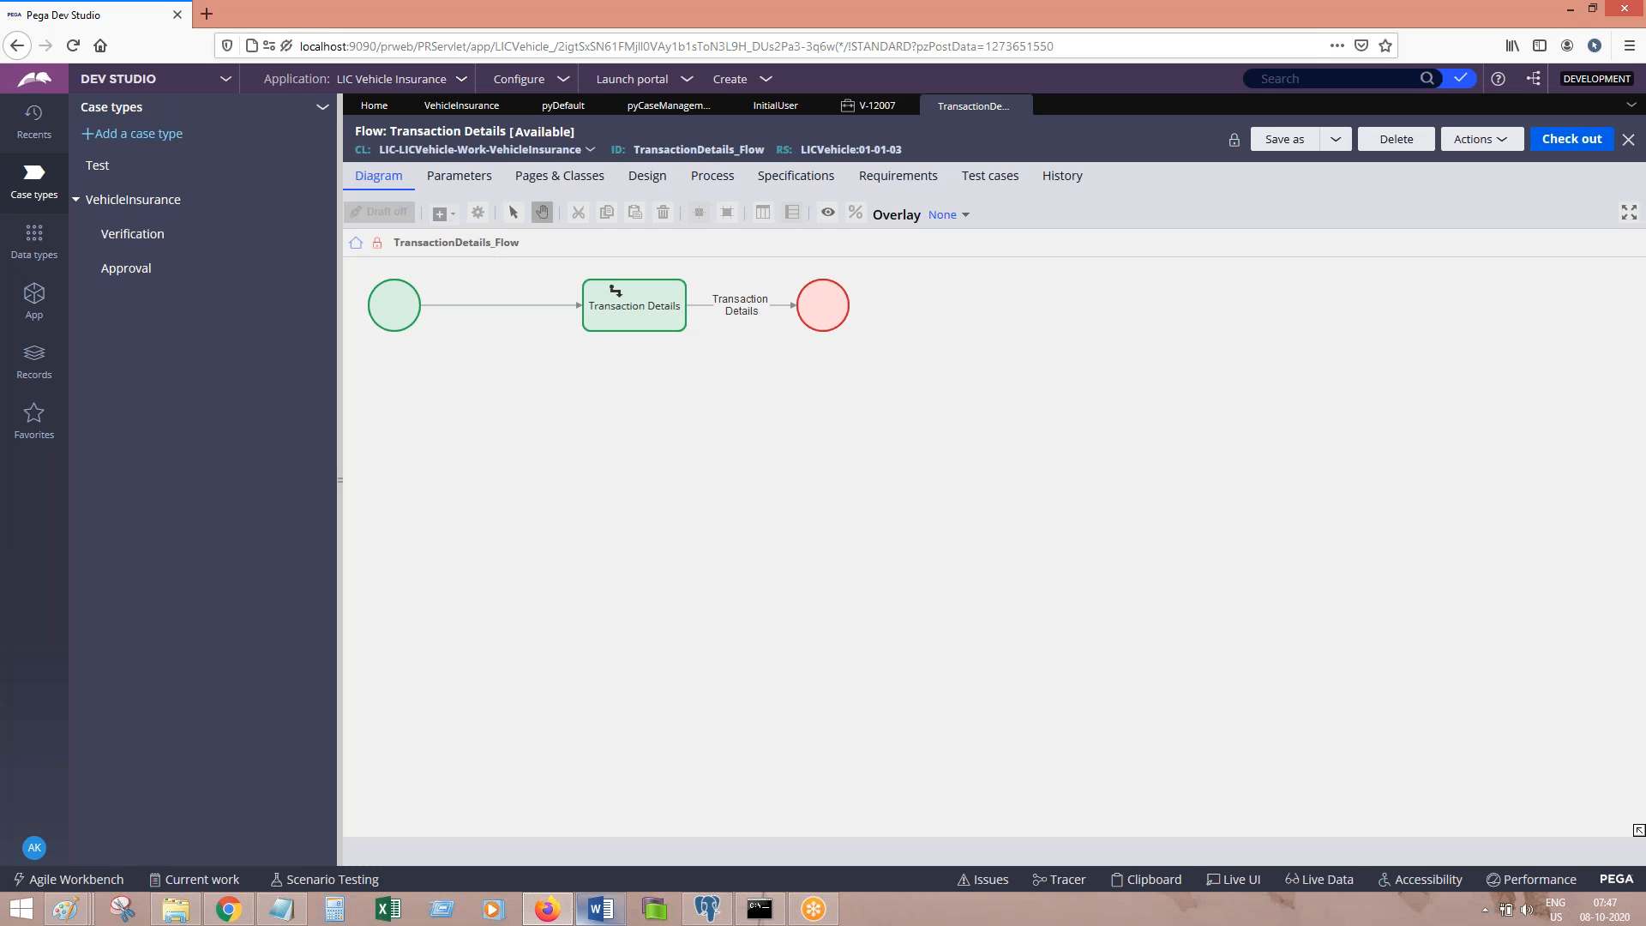
left_click(601, 910)
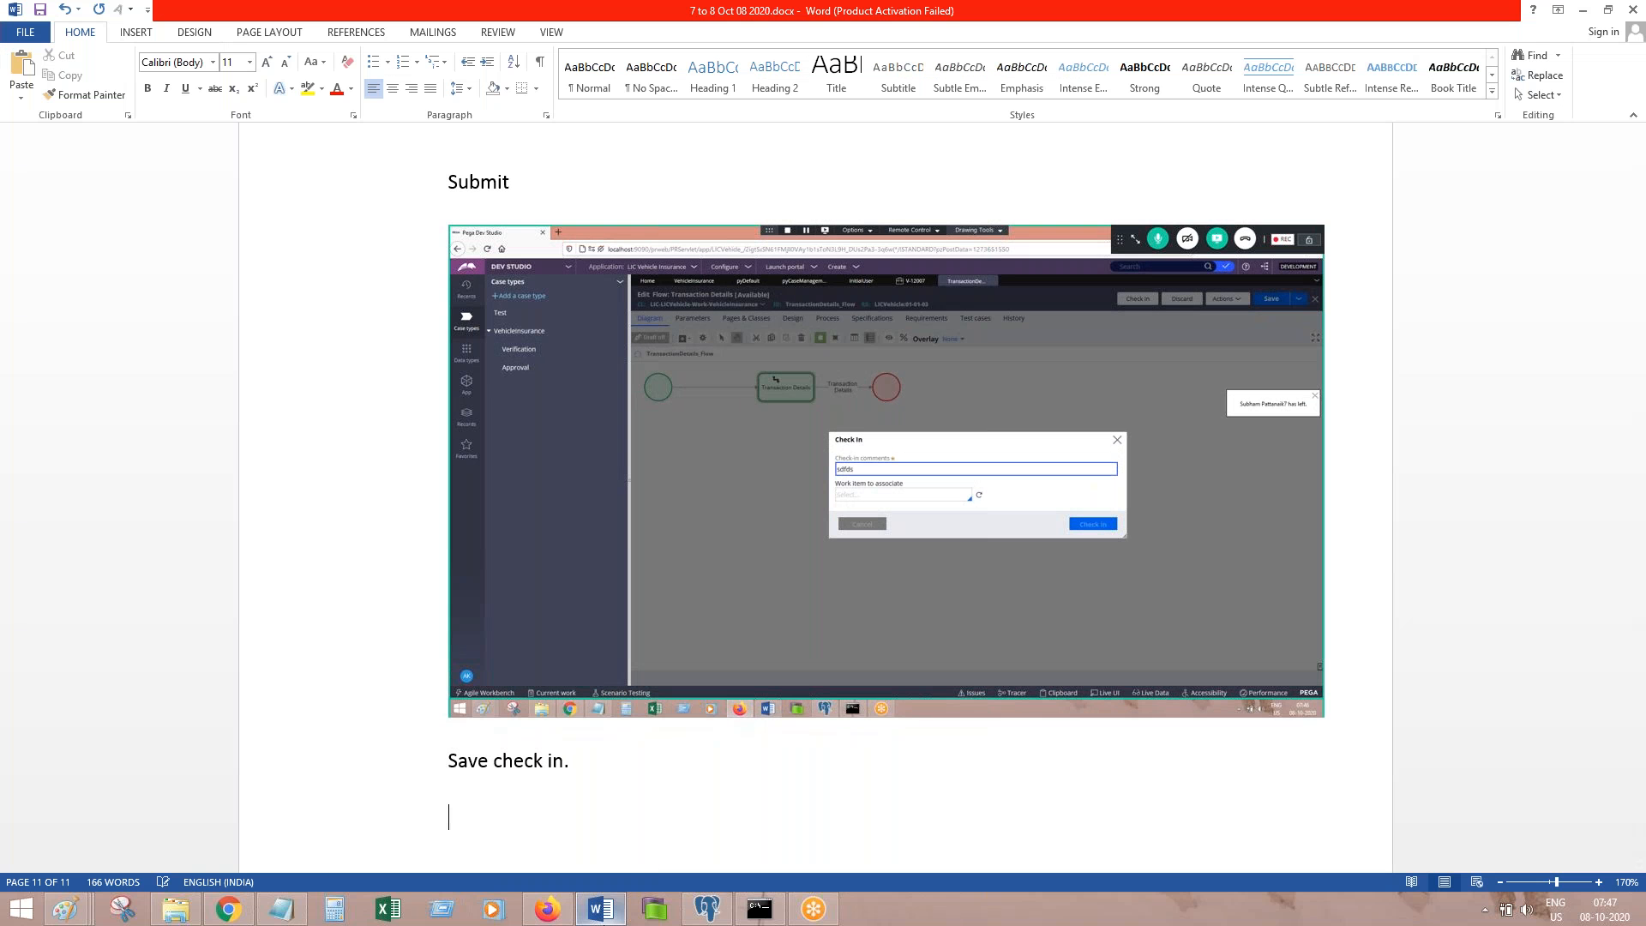
Step: Paste the check-in screenshot into the notes and write 'Done.' below it
key("ctrl+v")
key("Return")
type("Done.")
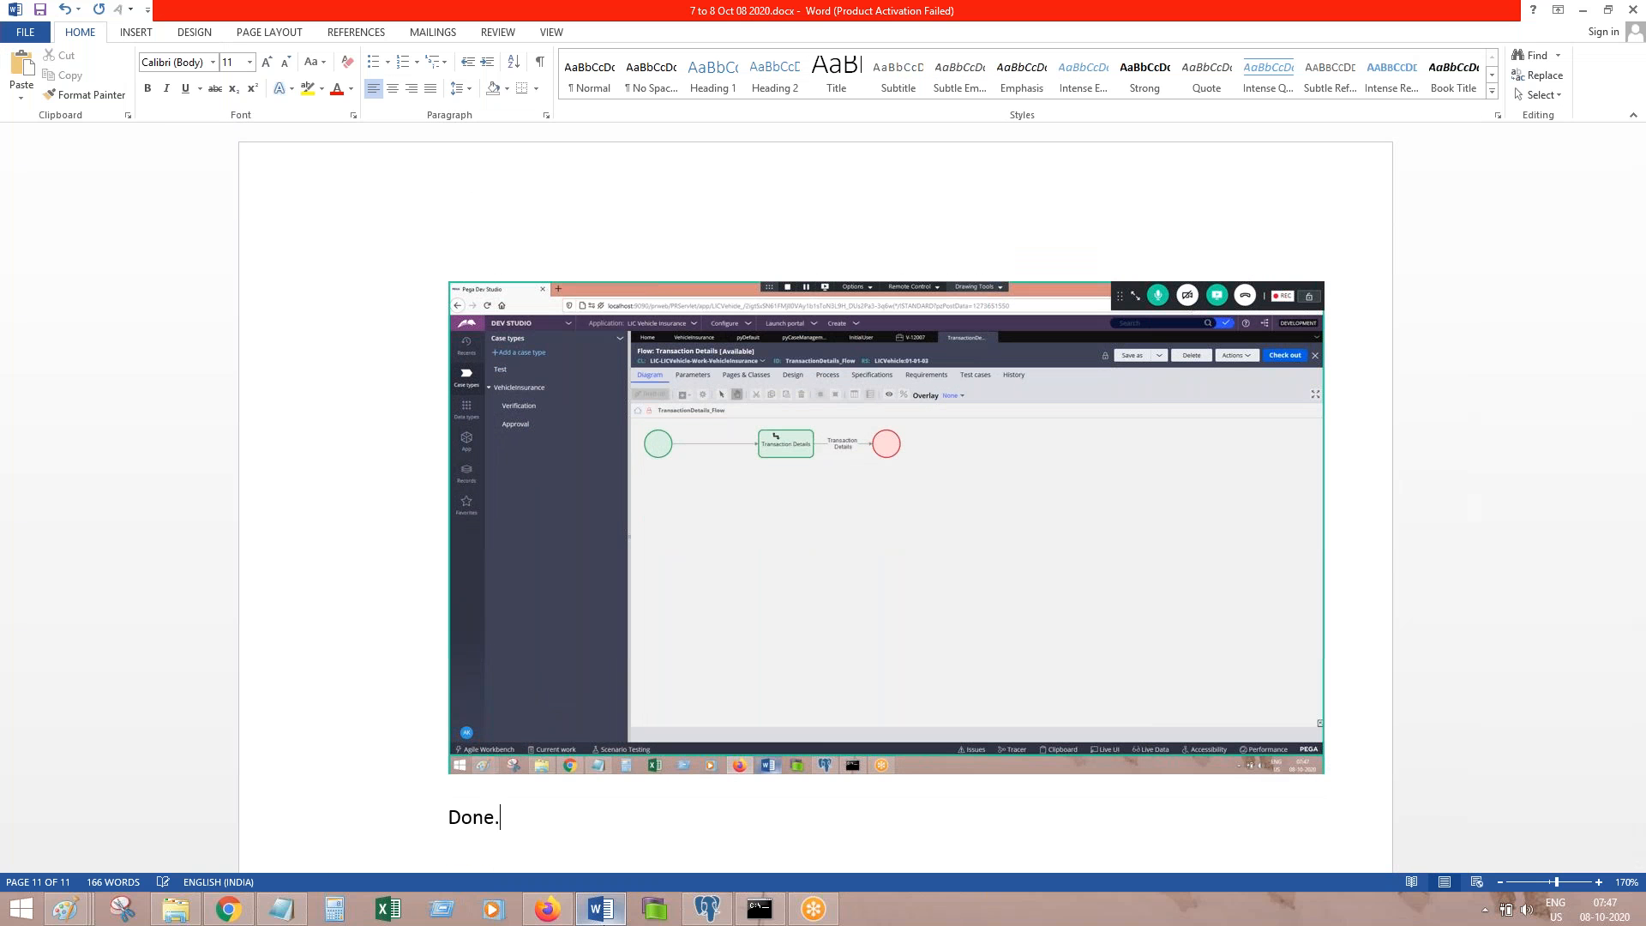
Step: Refresh the VehicleInsurance case type editor in Dev Studio
key("alt+Tab")
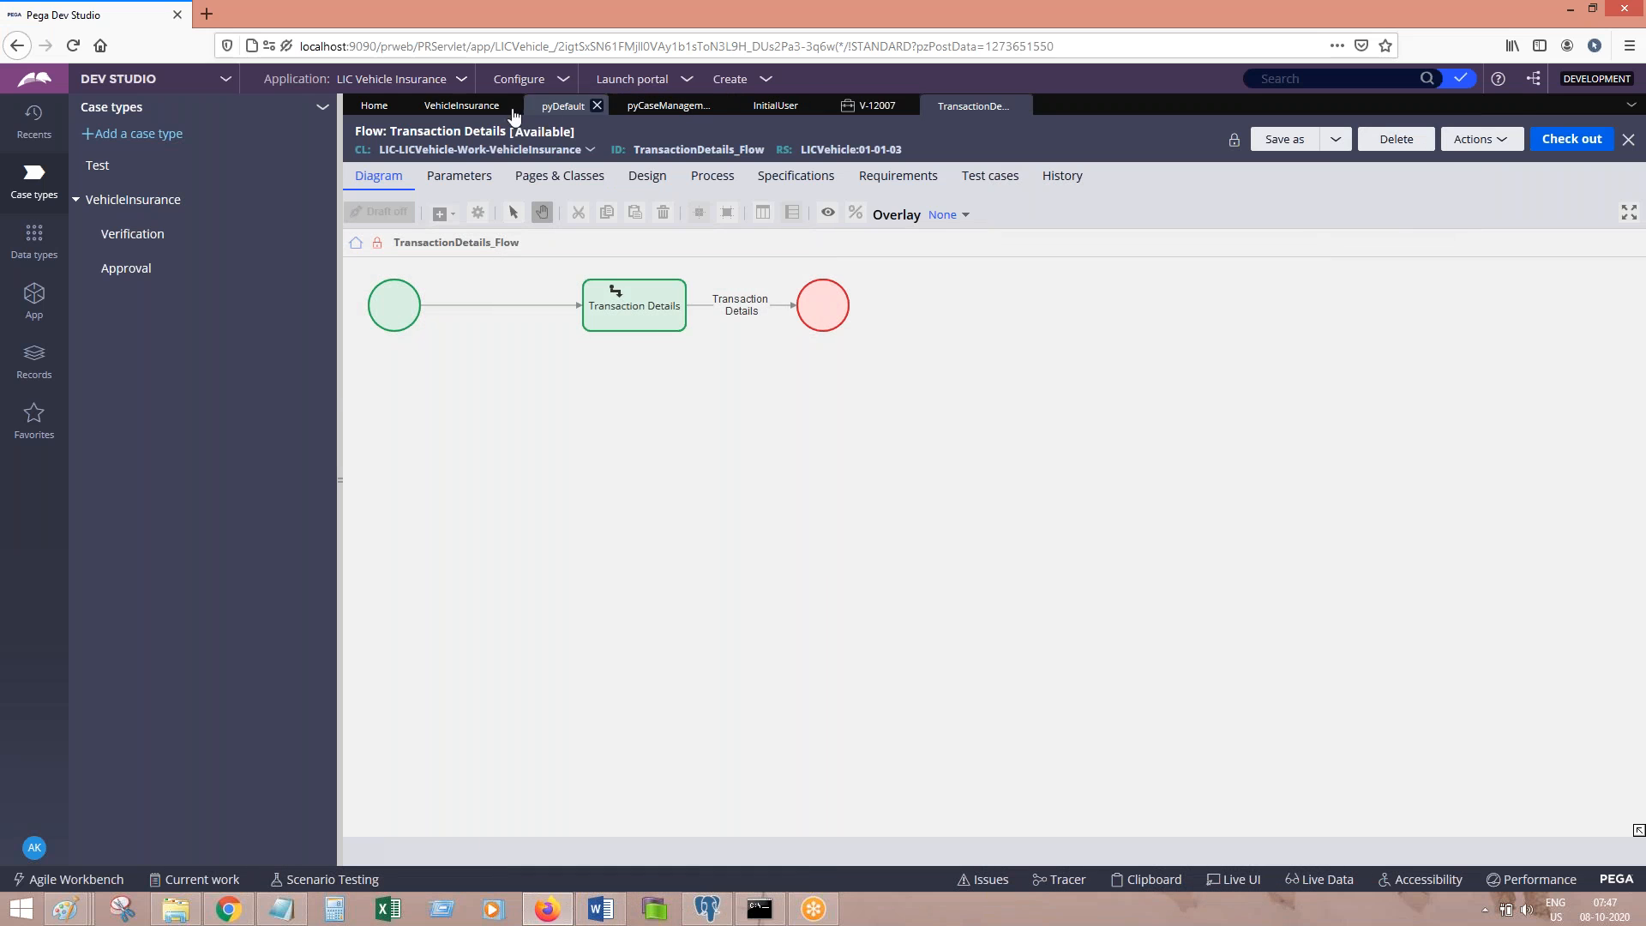
left_click(463, 105)
left_click(1387, 139)
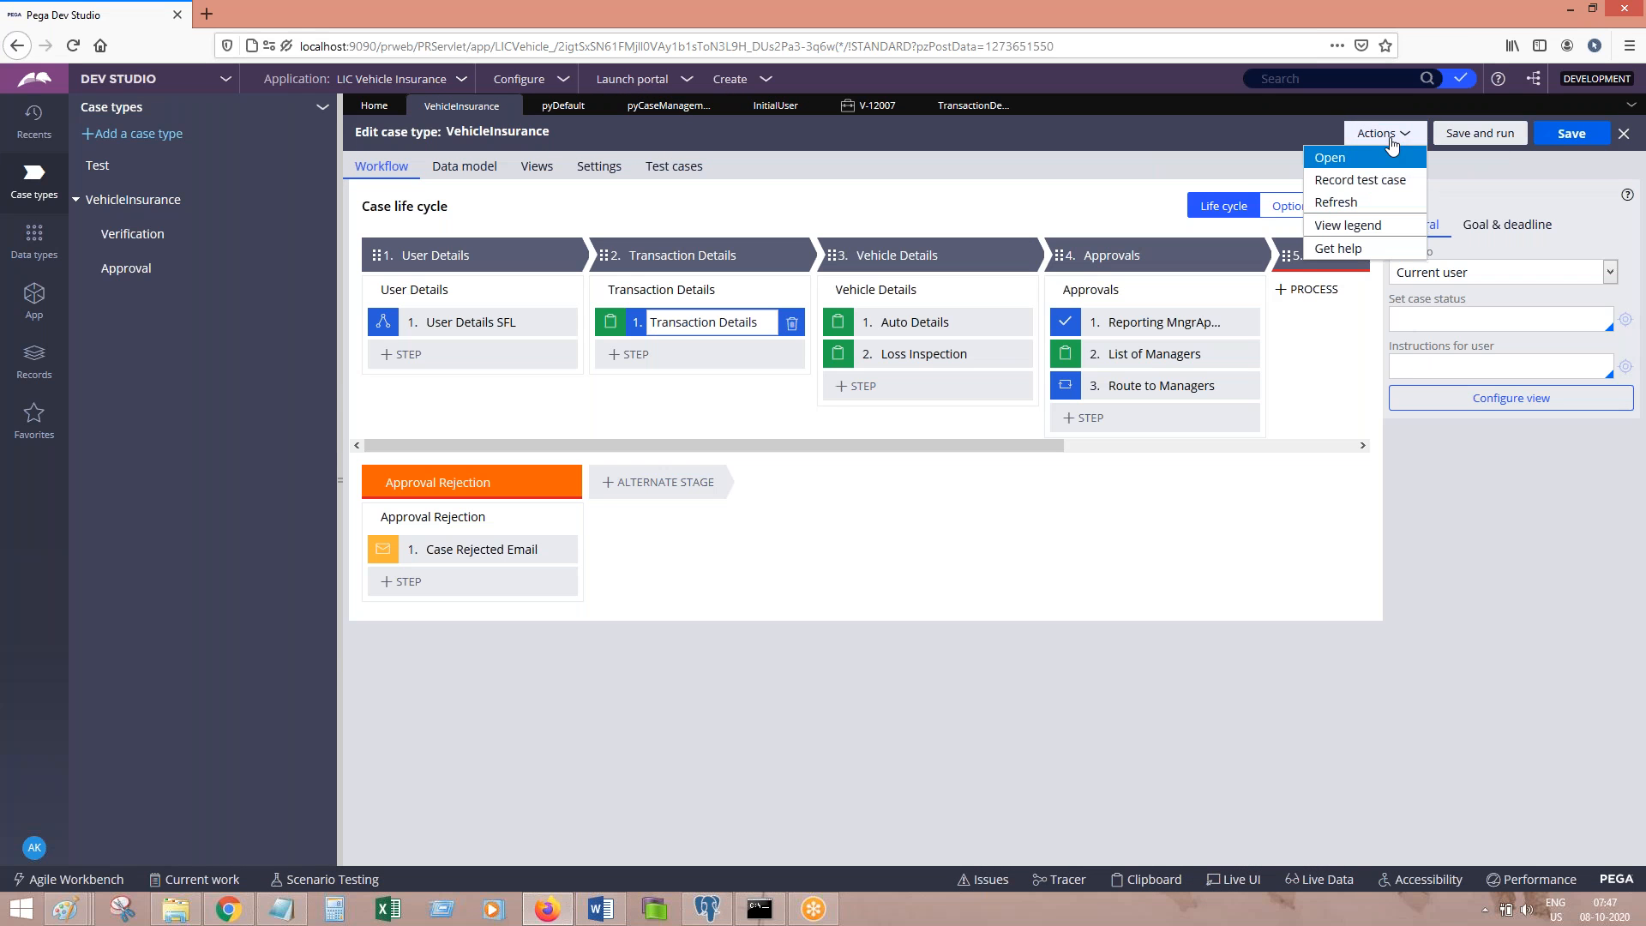
left_click(1339, 204)
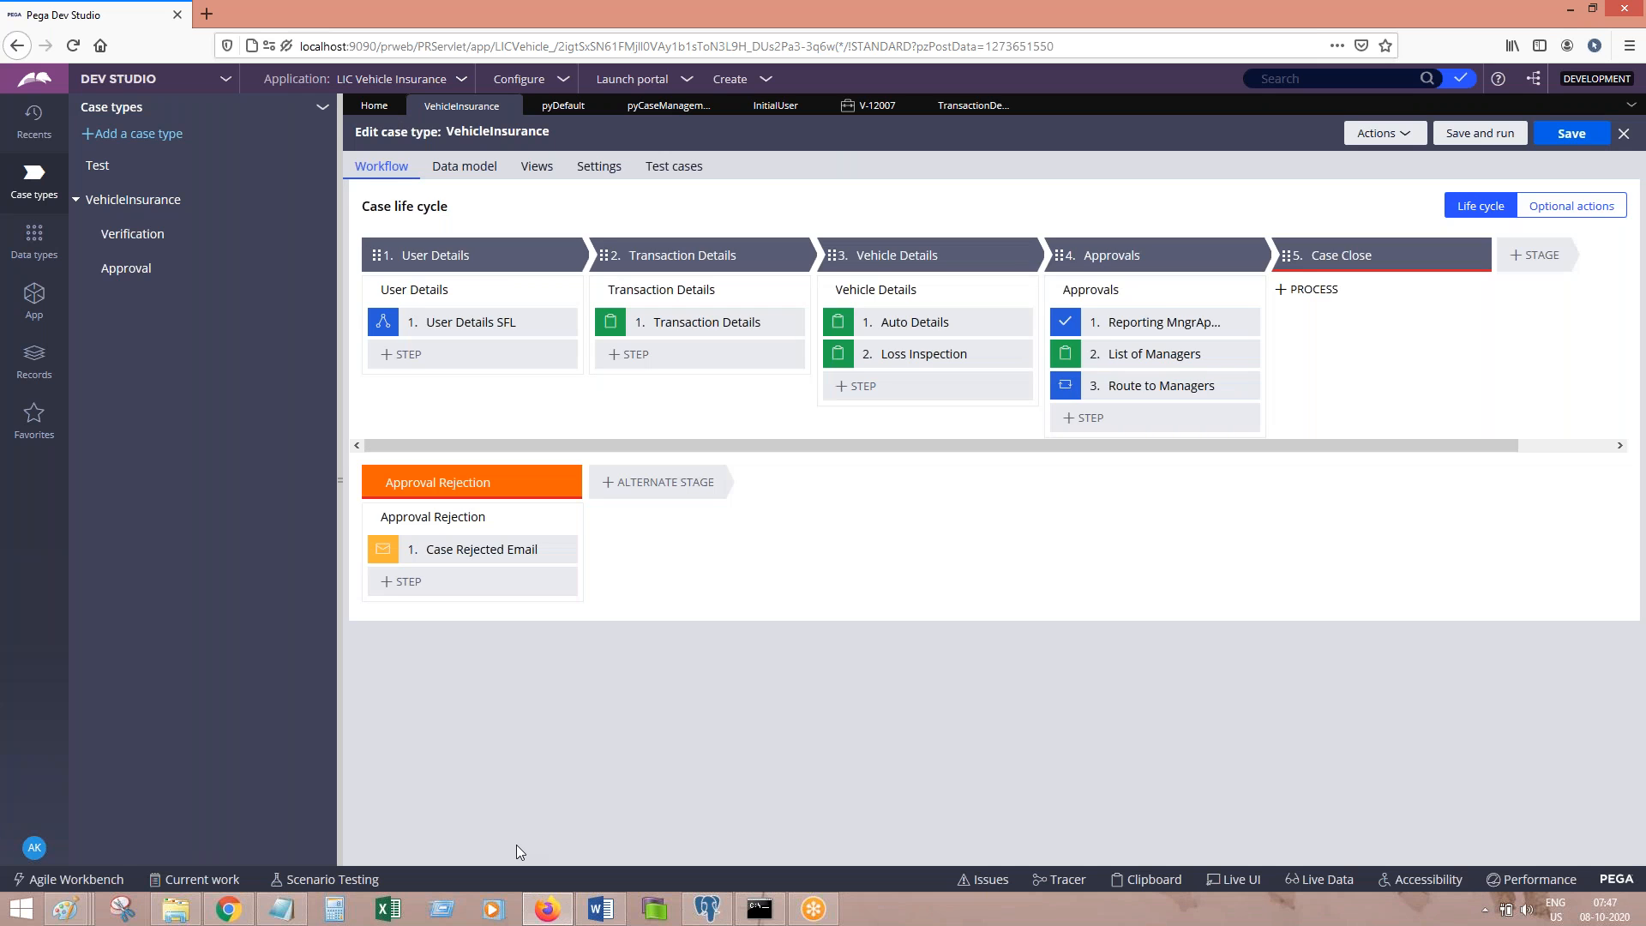
Step: Add the note 'Create a case and test' in a new paragraph
left_click(588, 909)
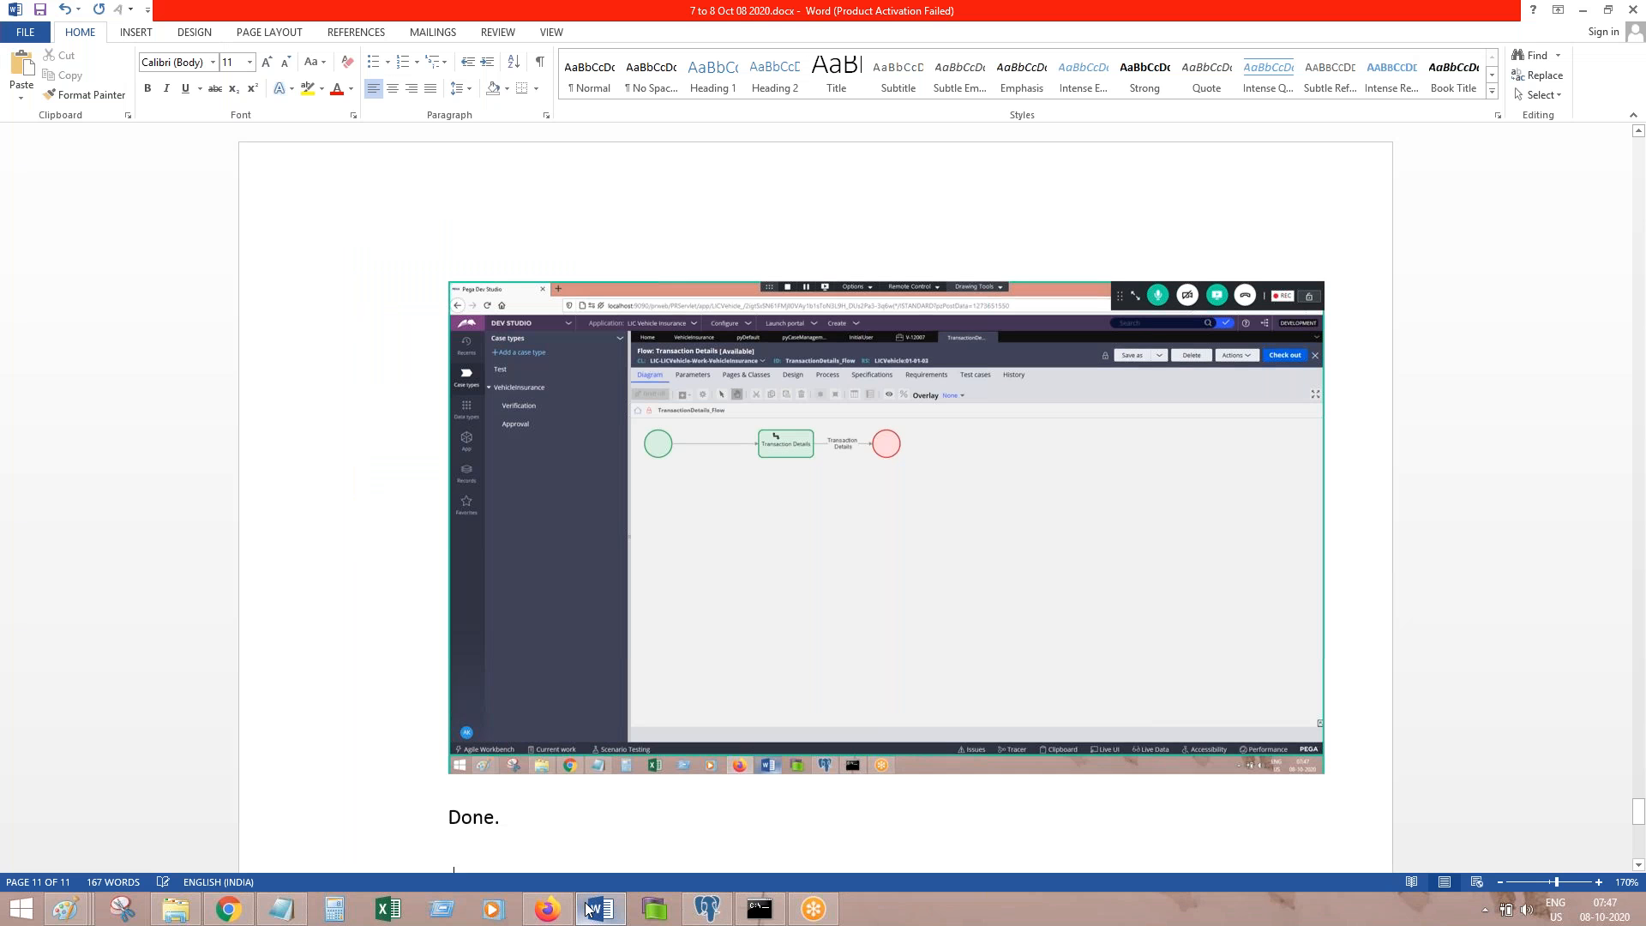
key("Return")
type("Create a case and tst")
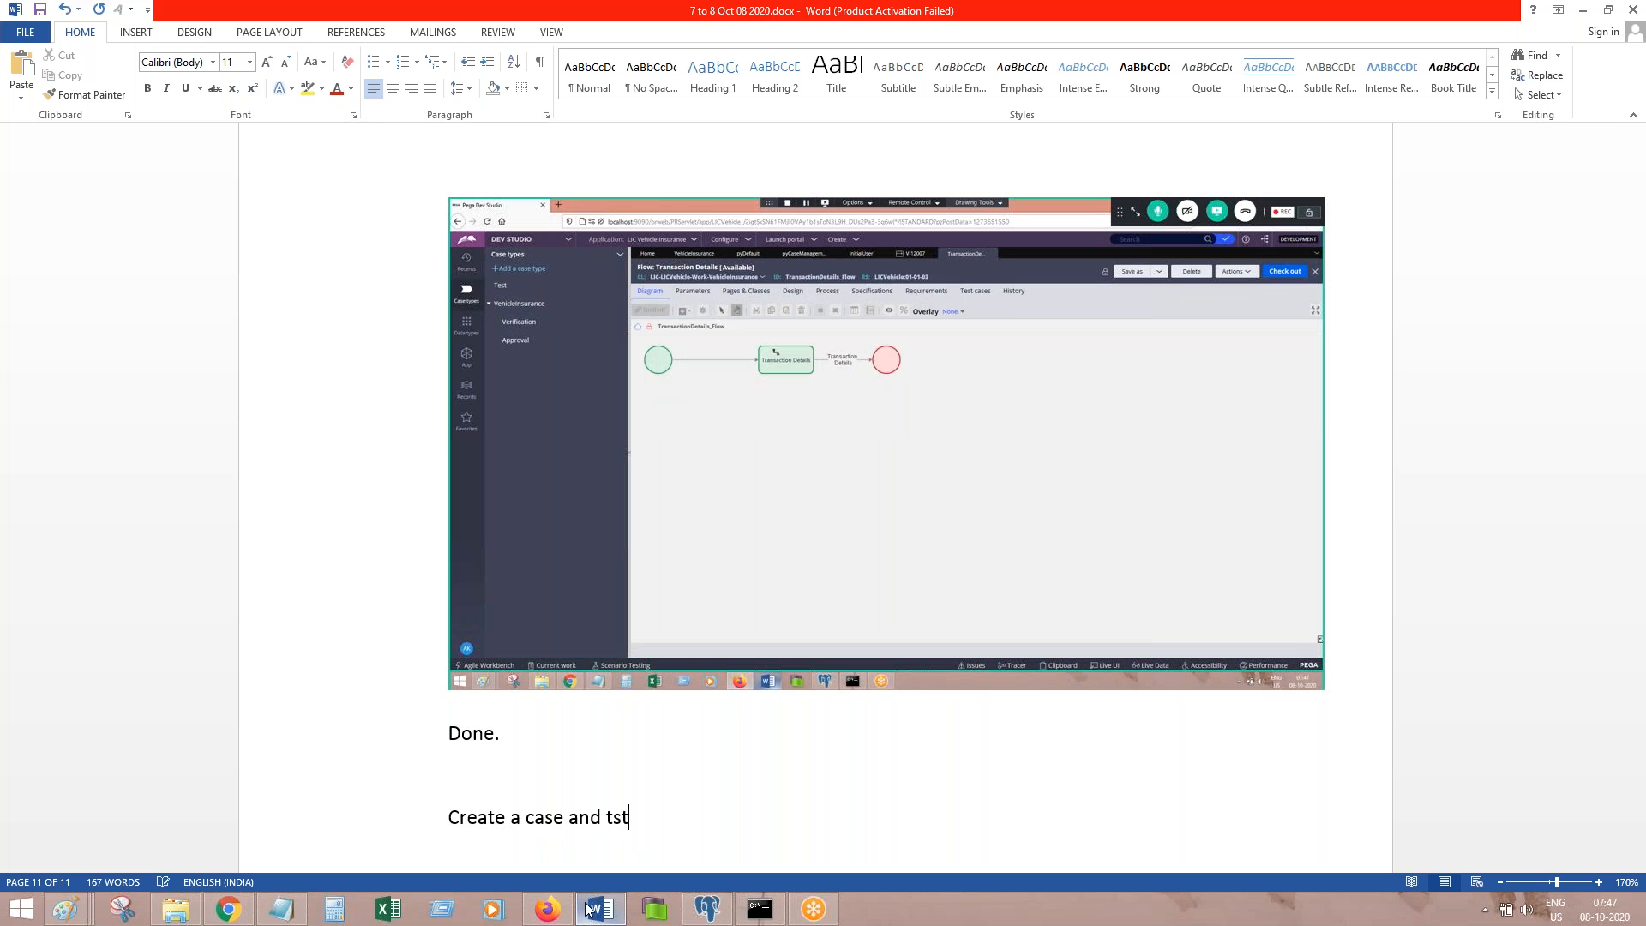
key("BackSpace")
type("st it.")
Step: Create and submit a new VehicleInsurance case, V-12008, with the User party
left_click(547, 909)
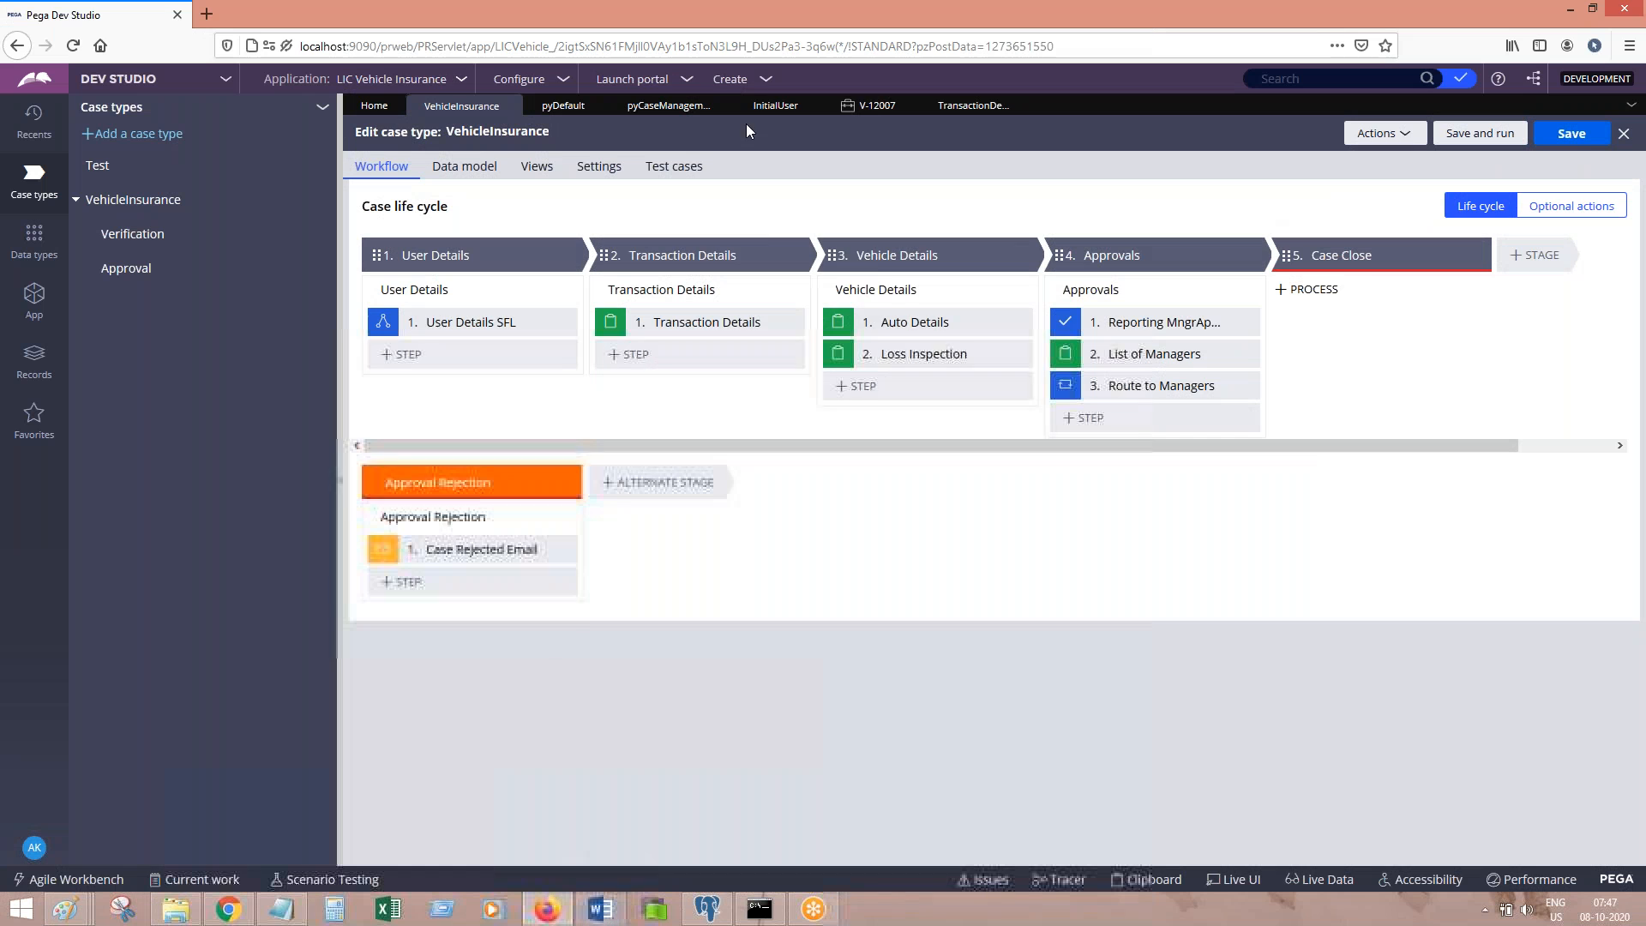
left_click(729, 78)
mouse_move(798, 101)
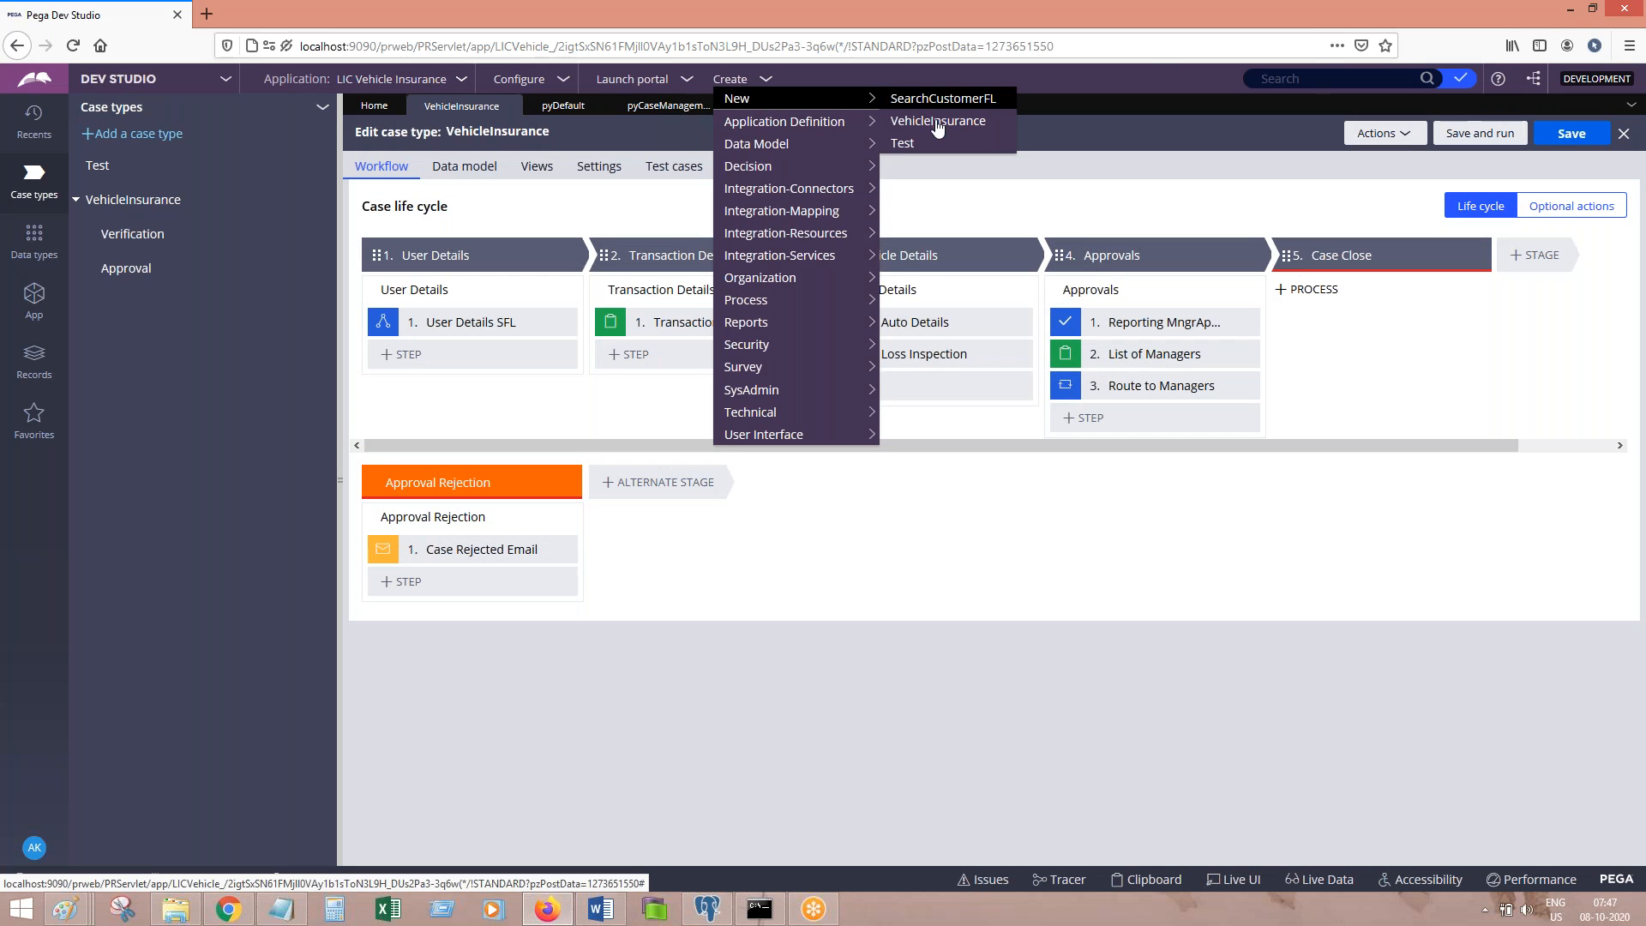
left_click(936, 123)
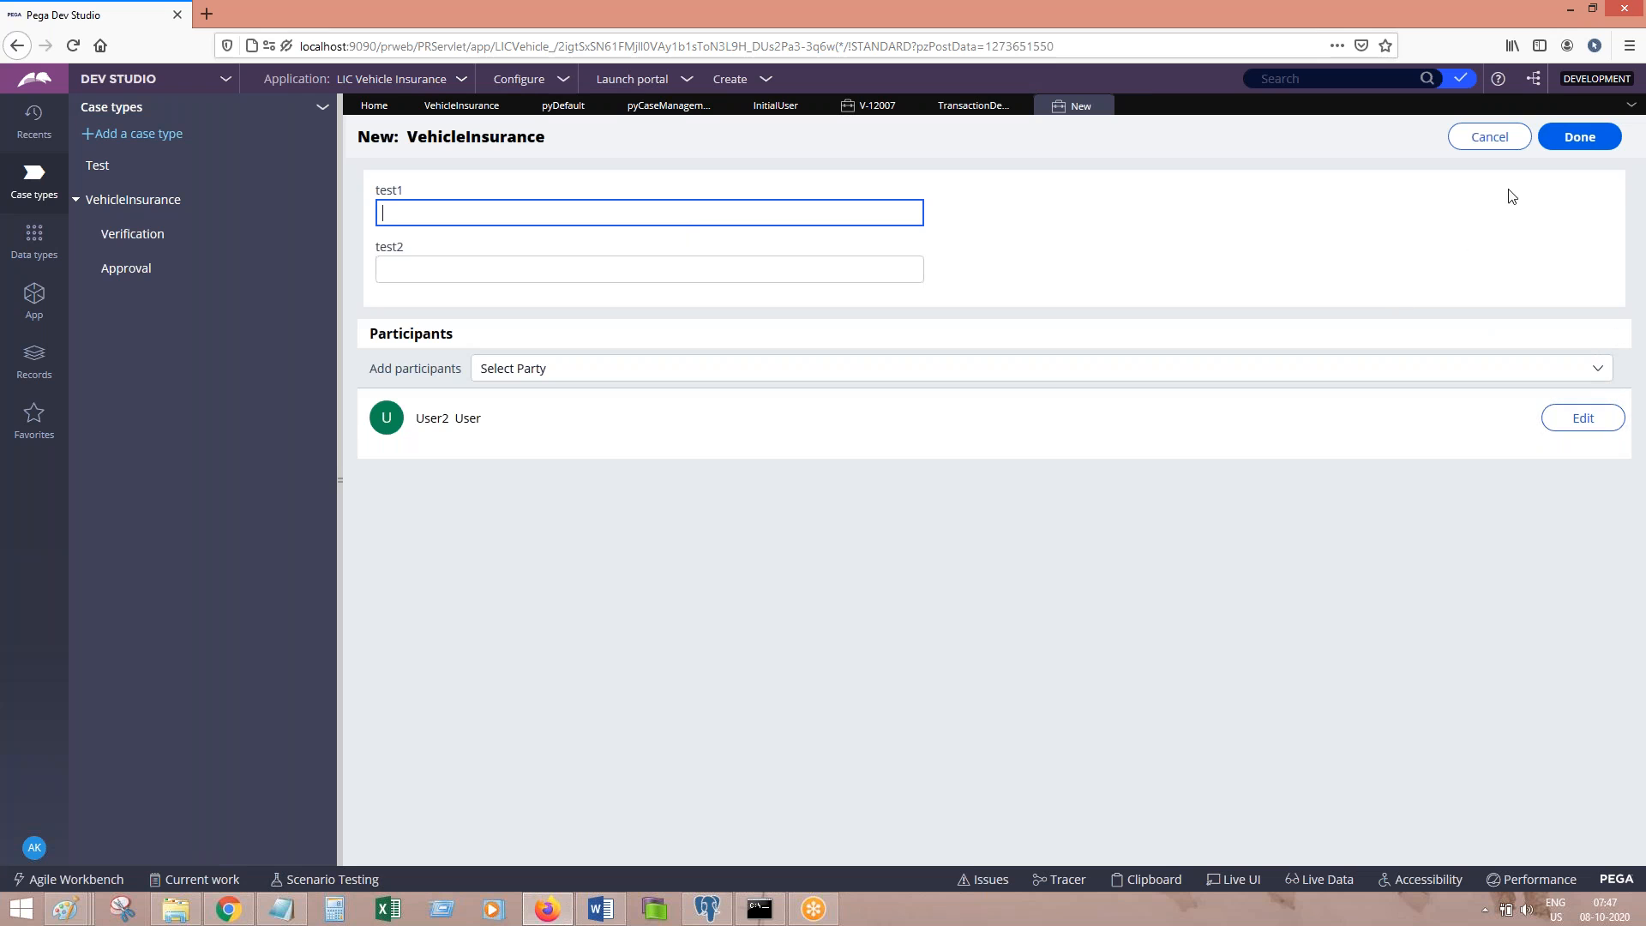
left_click(1579, 136)
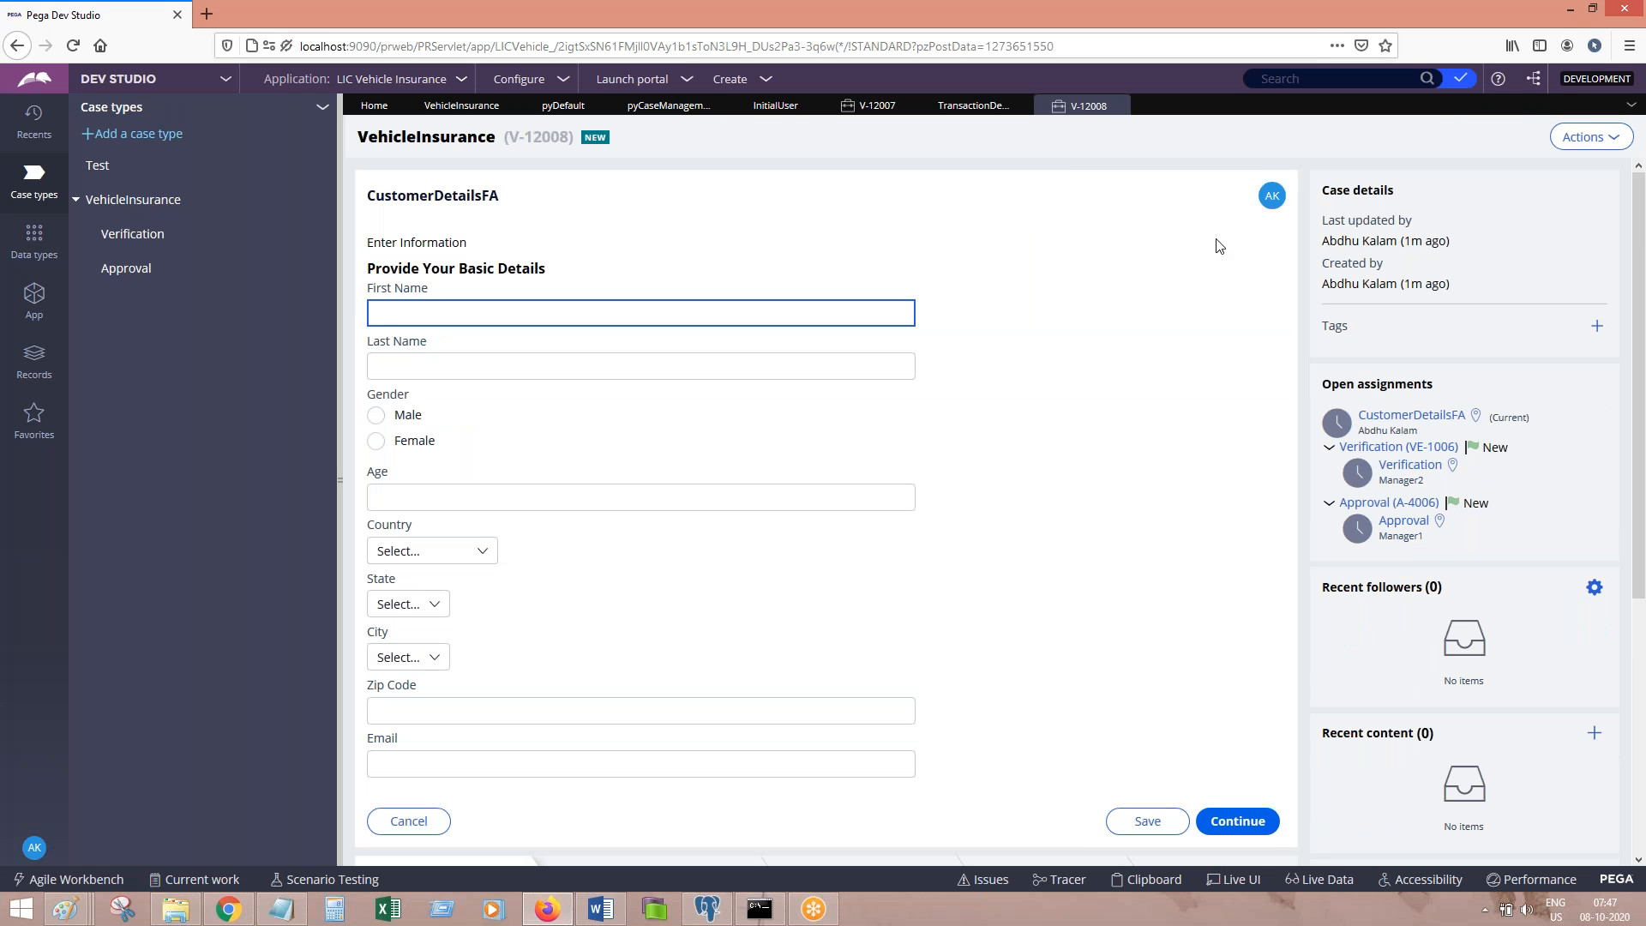
Step: Change case V-12008's stage to the next stage, Transaction Details
left_click(1589, 137)
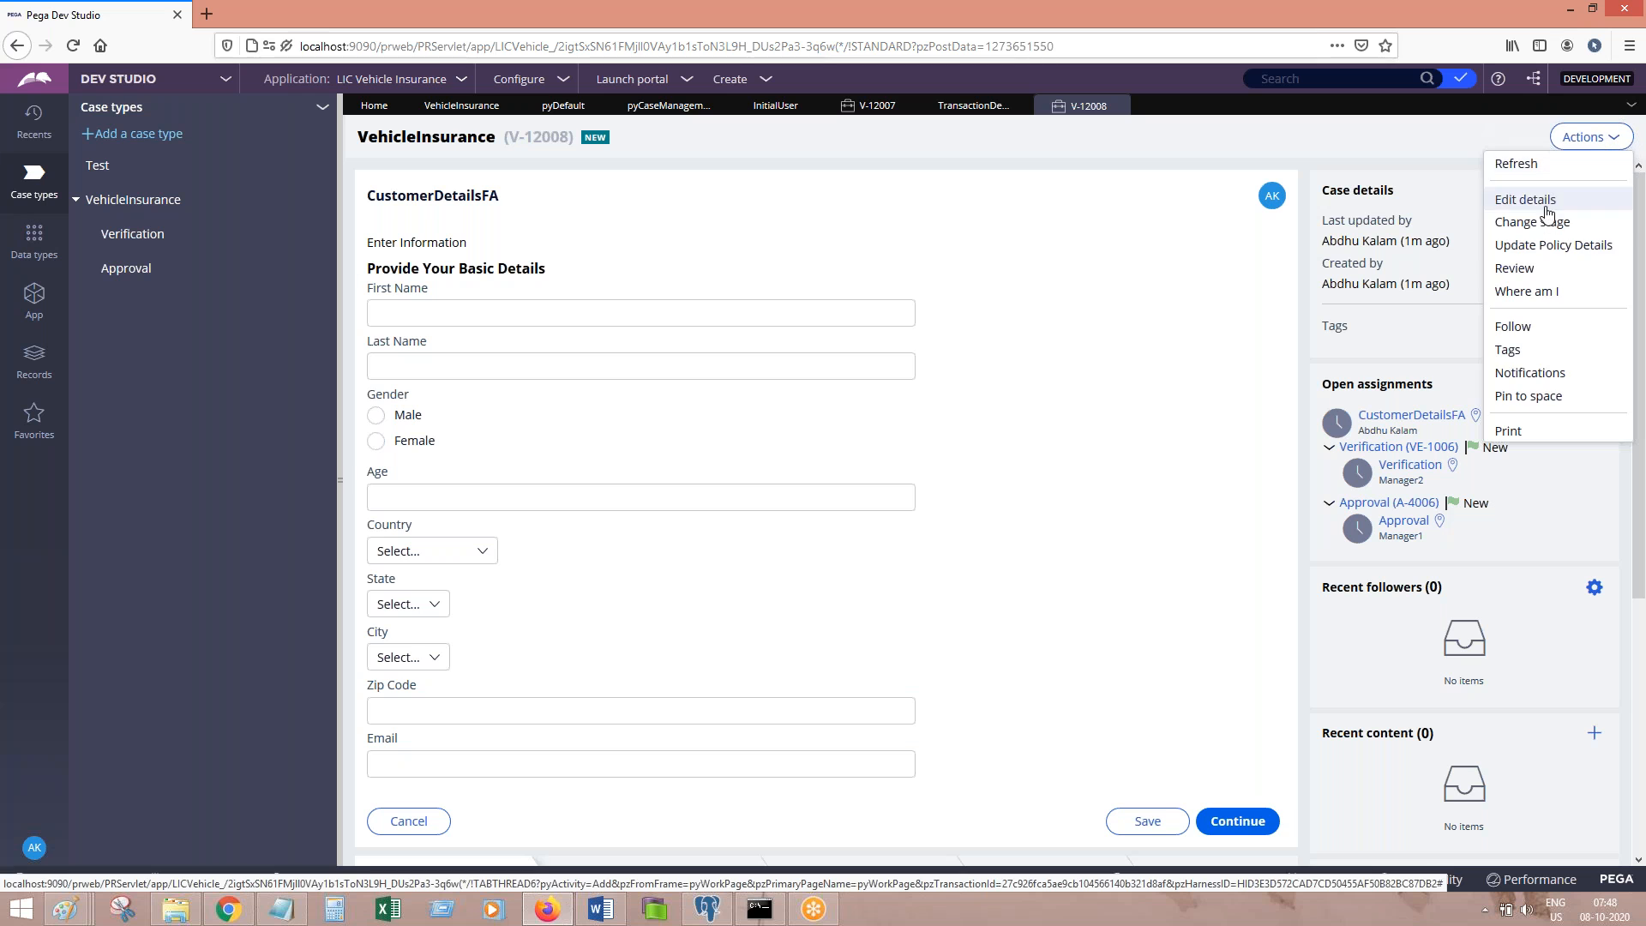
left_click(1548, 222)
left_click(462, 272)
left_click(463, 272)
left_click(1227, 471)
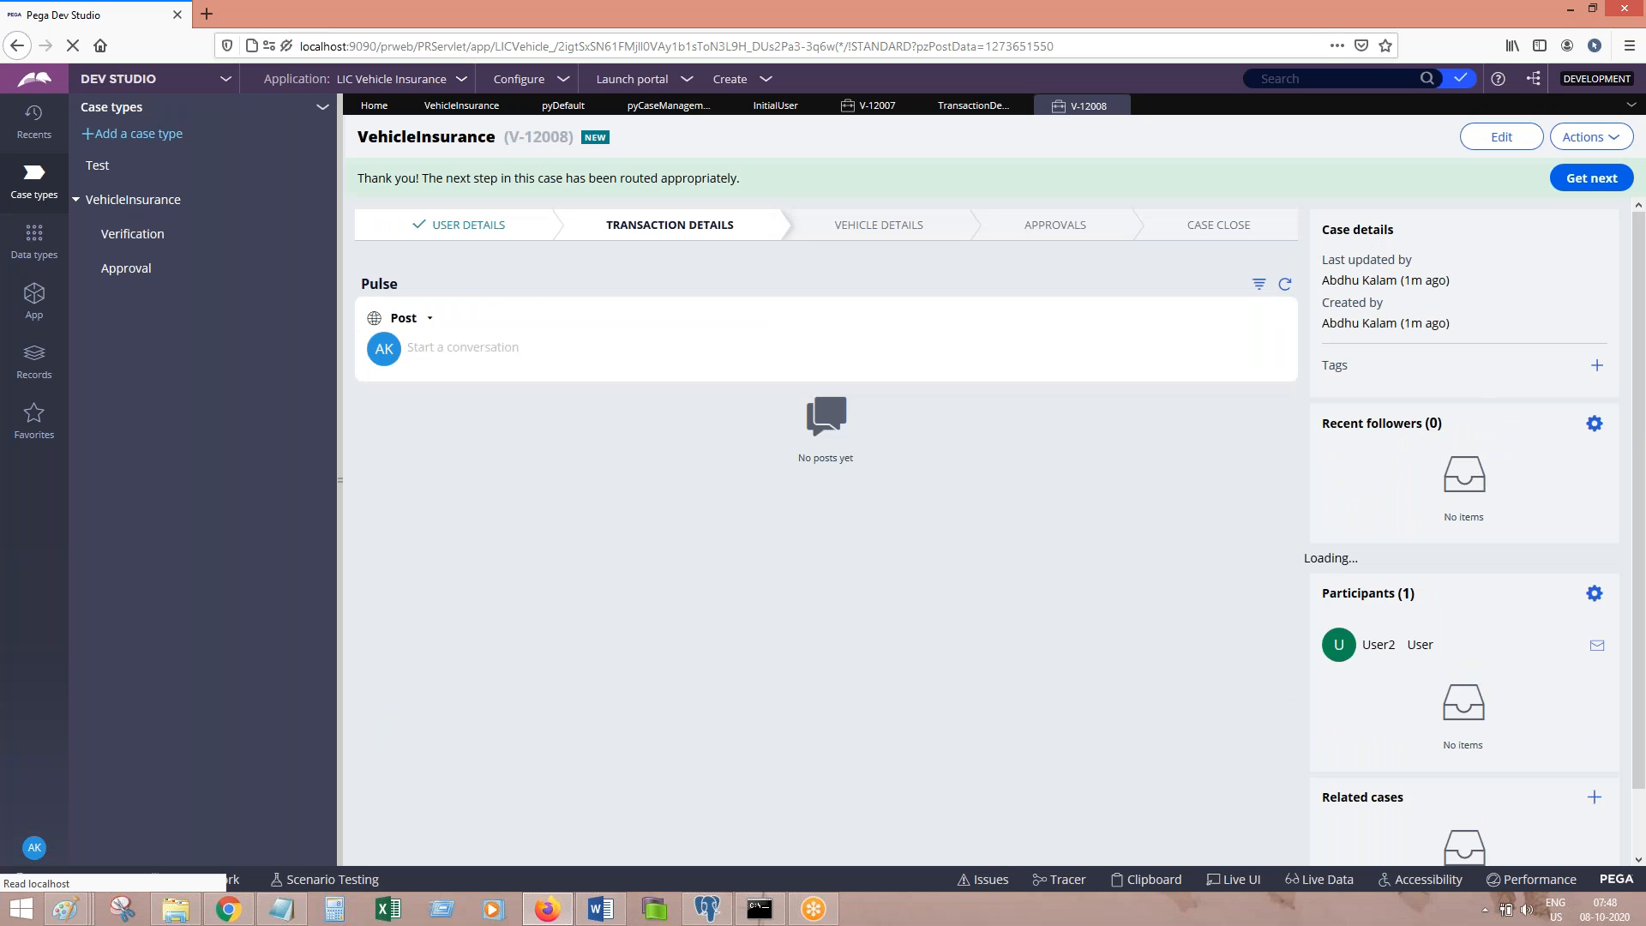
Step: Paste the routed-case screenshot into the notes with 'Routed.' and 'Login with user1 operator'
left_click(602, 911)
key("ctrl+v")
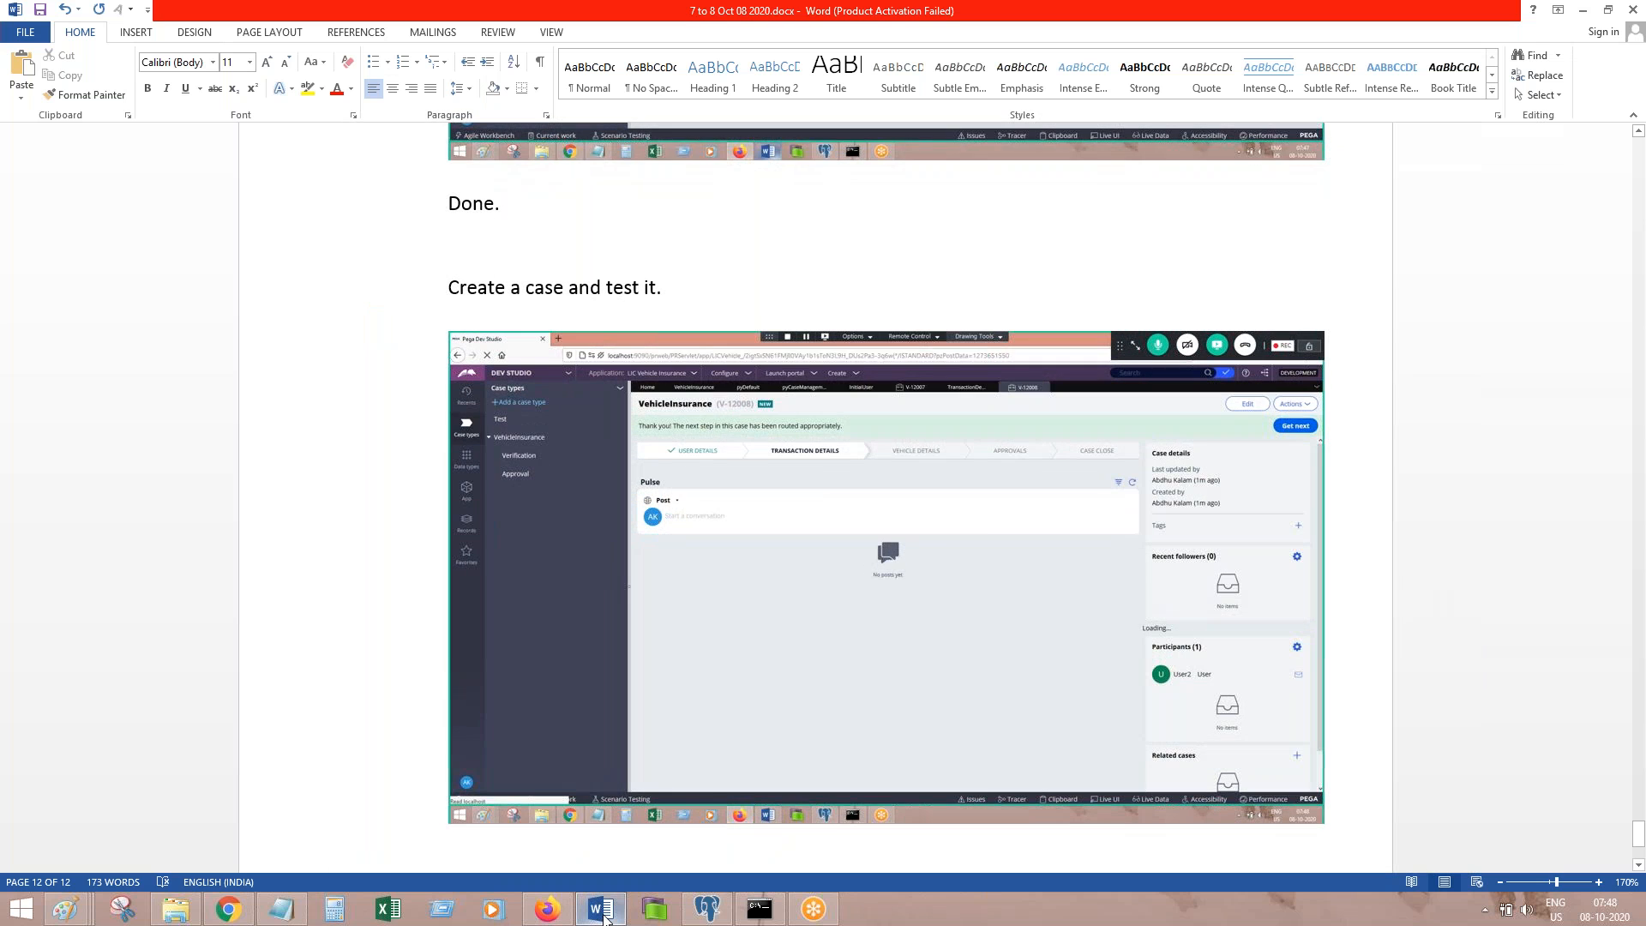
key("Return")
type("Routed.")
key("Return")
type("Login wi")
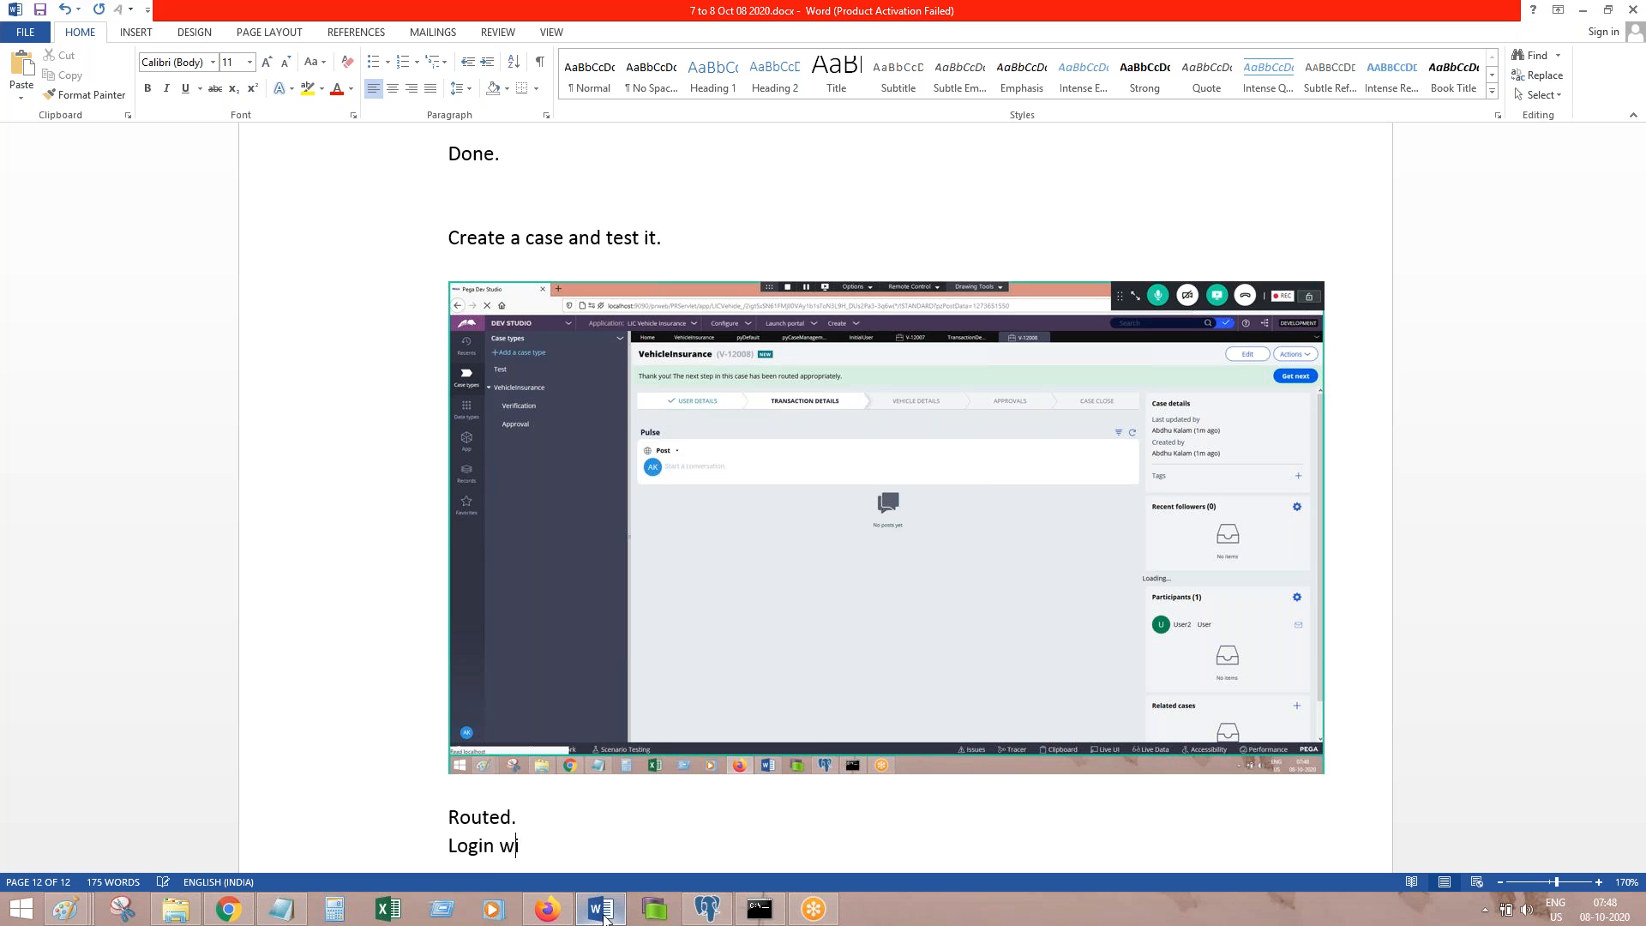
type("th user1 operator")
key("Return")
left_click(602, 909)
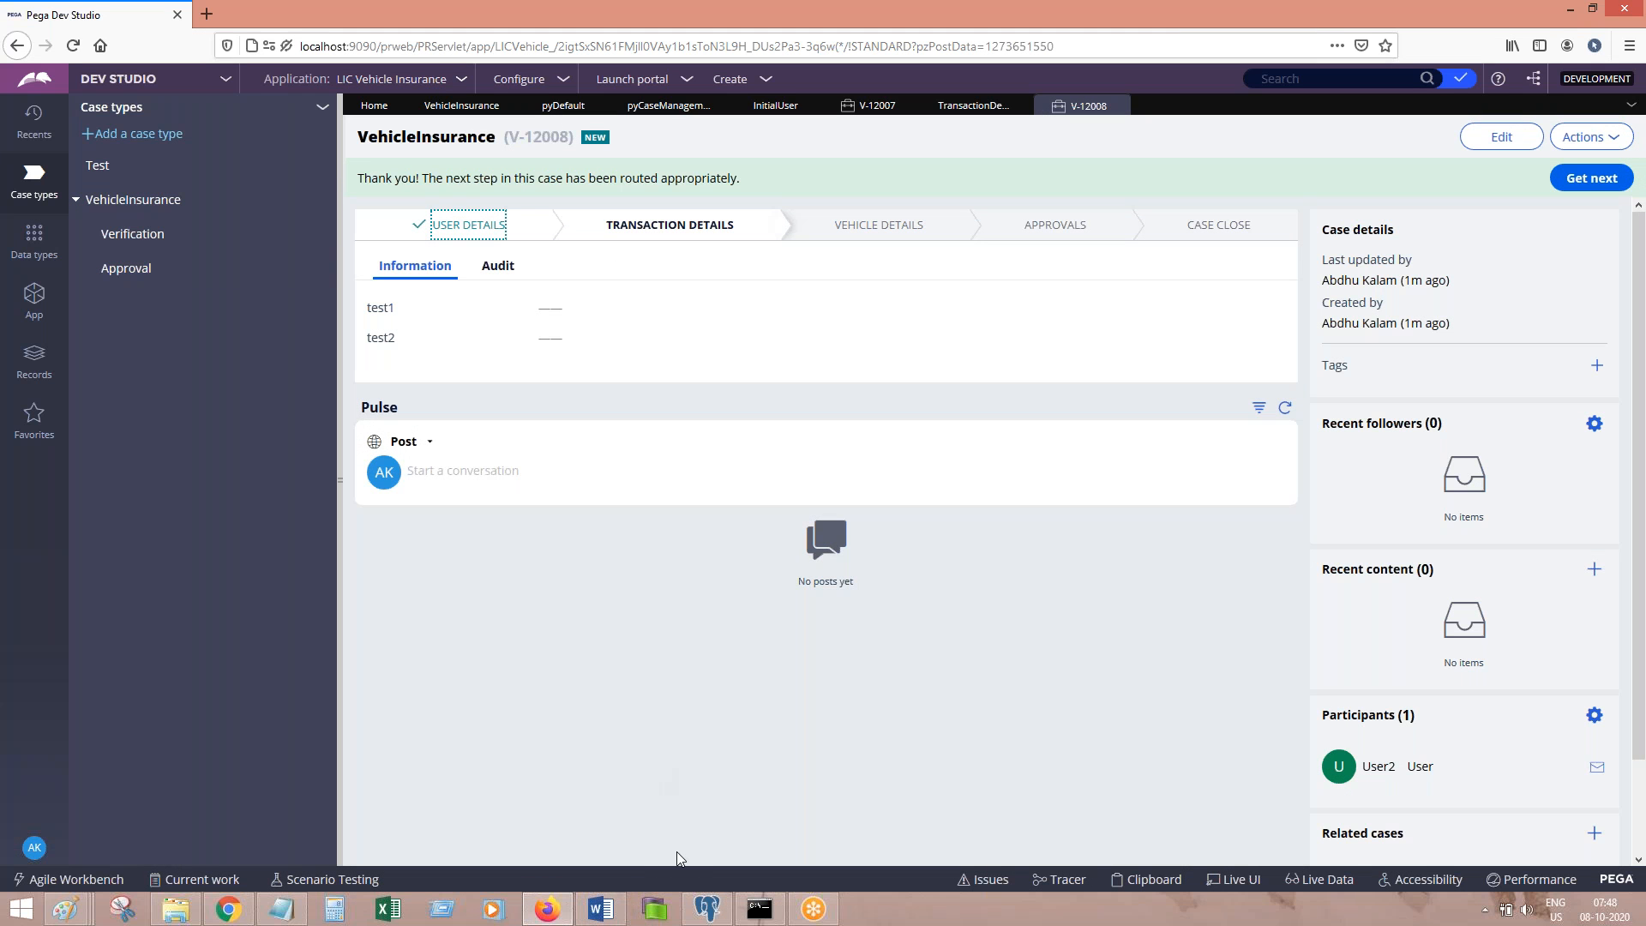
Step: Open a new Firefox private browsing window
right_click(549, 911)
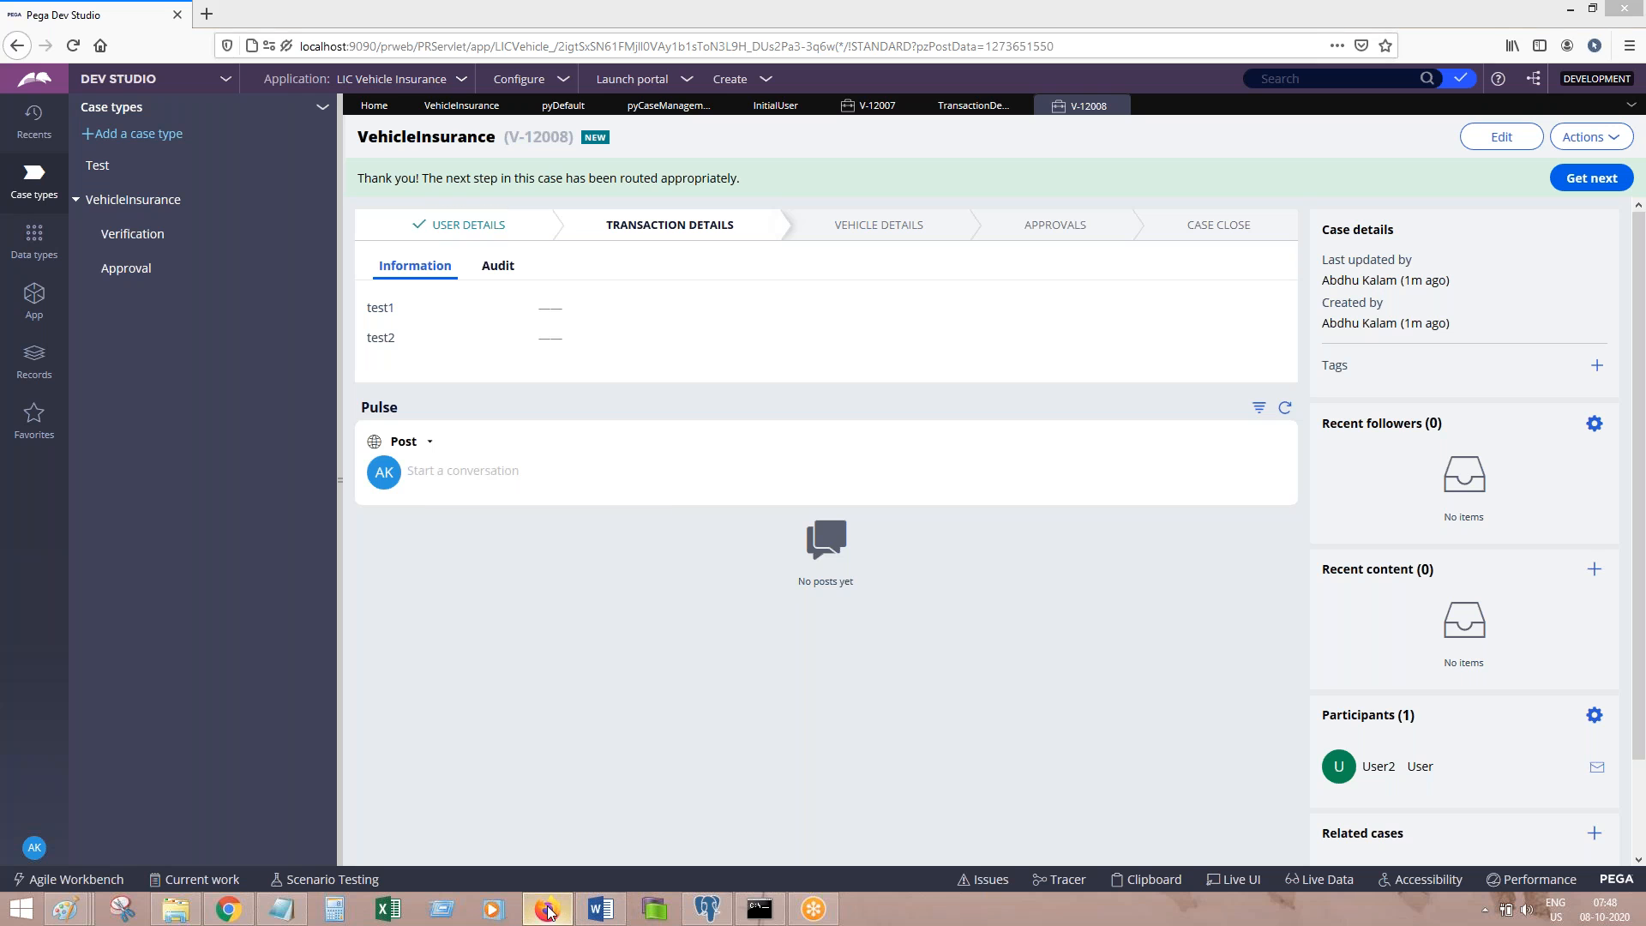
key("Escape")
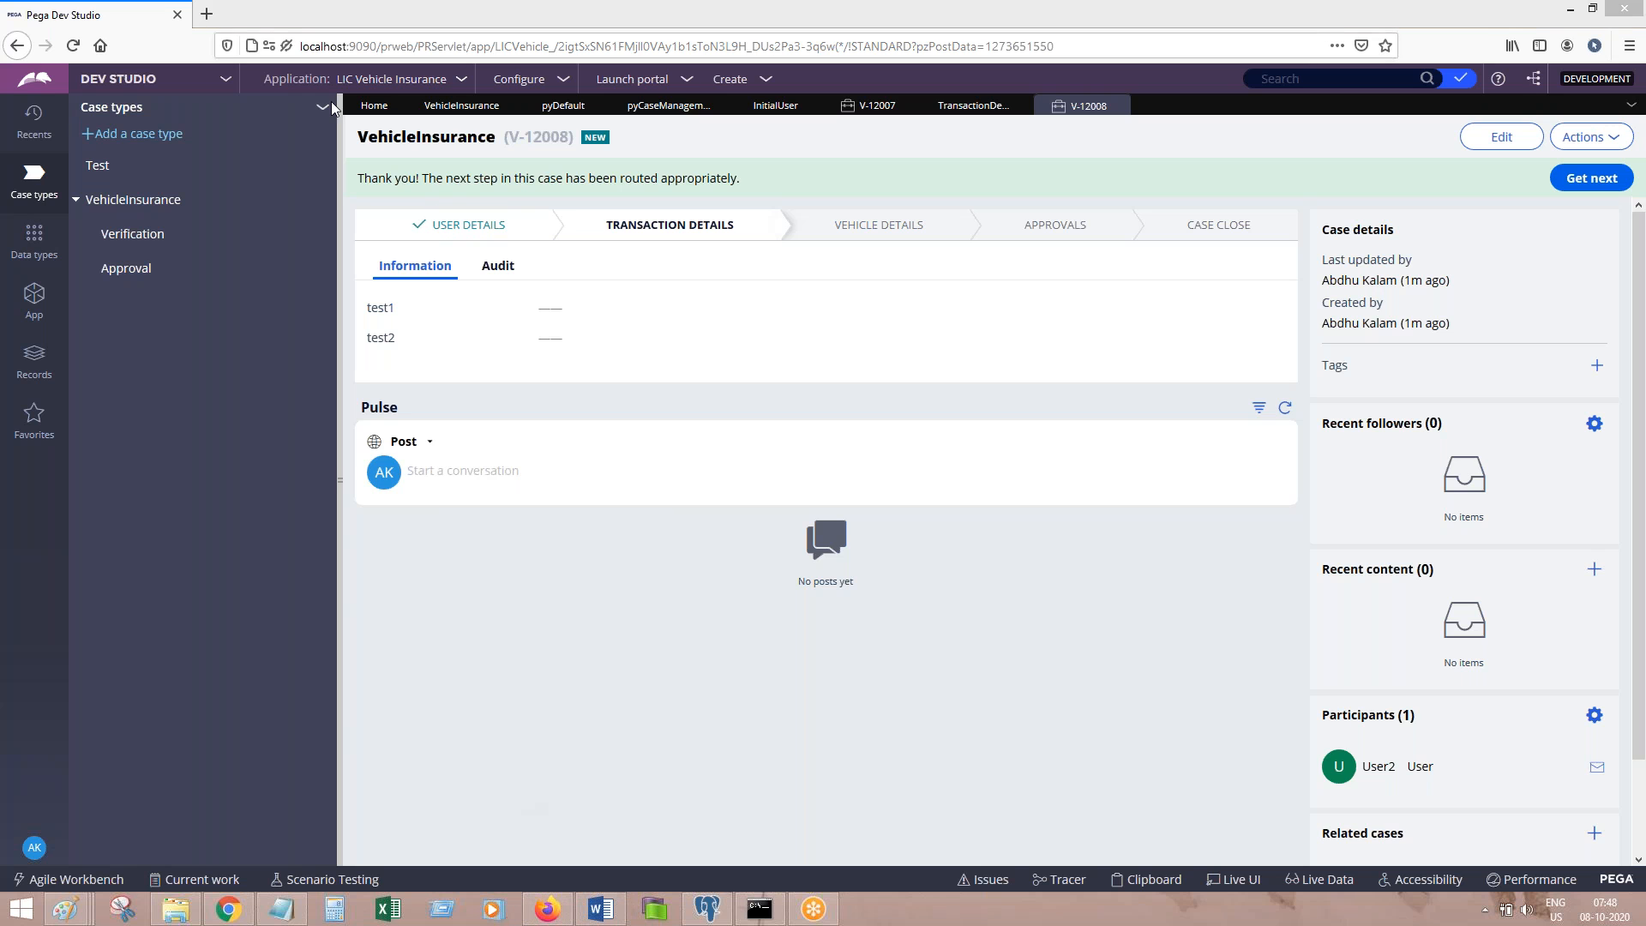
key("ctrl+shift+p")
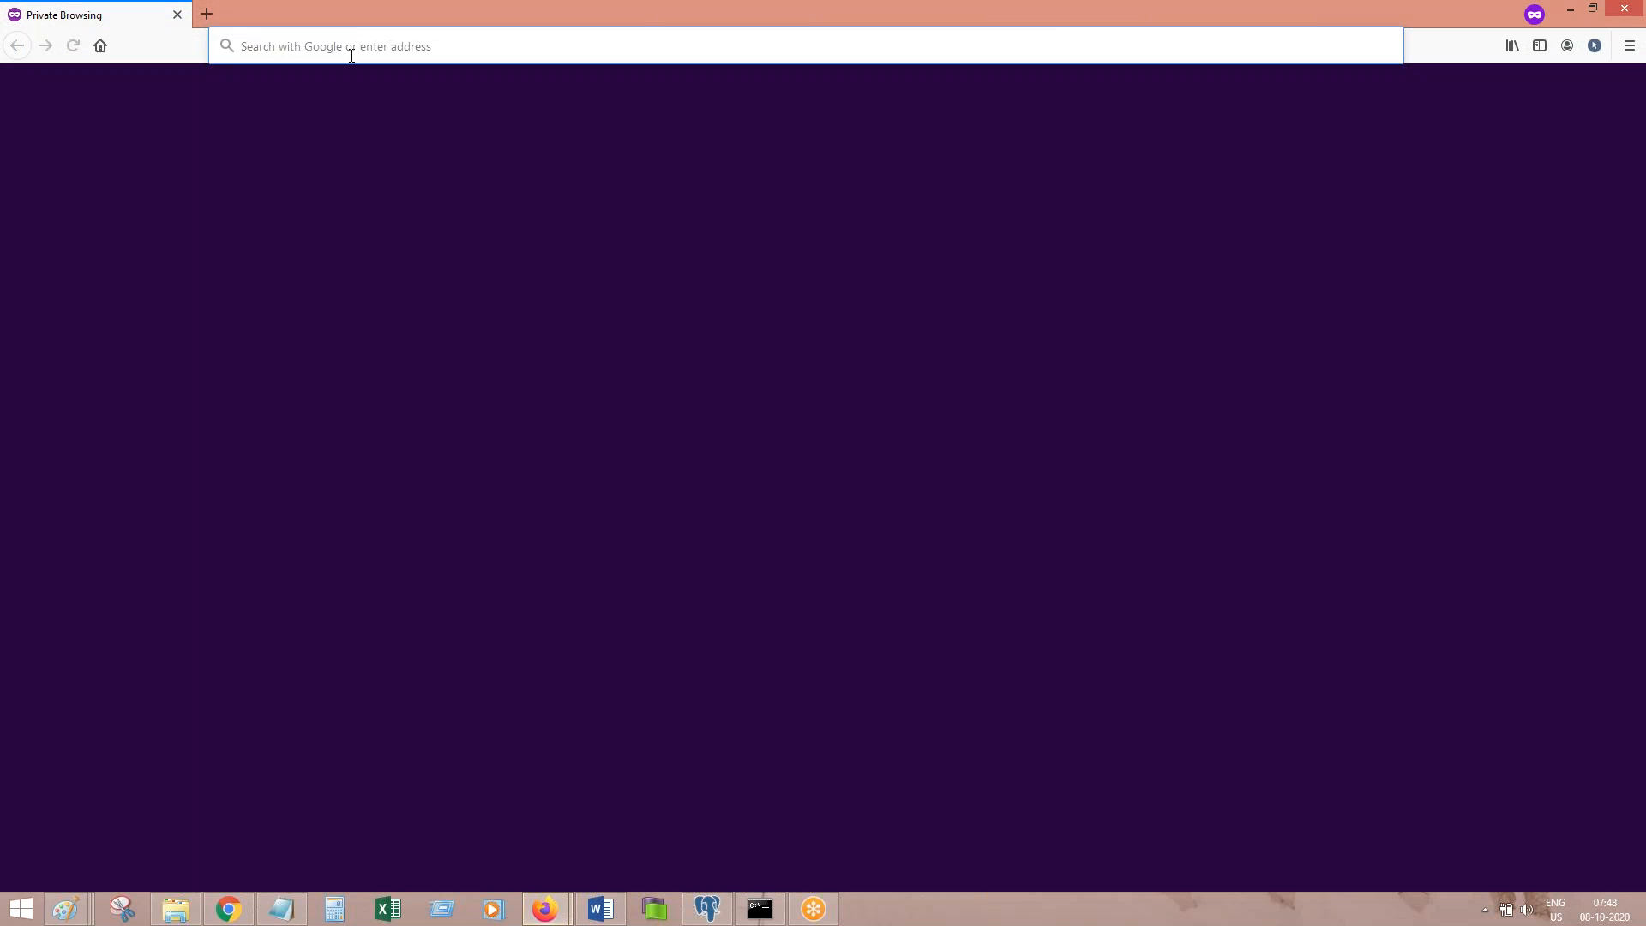
mouse_move(558, 917)
Step: Load the Dev Studio address in the private window, trimmed down to the Pega login page
left_click(454, 823)
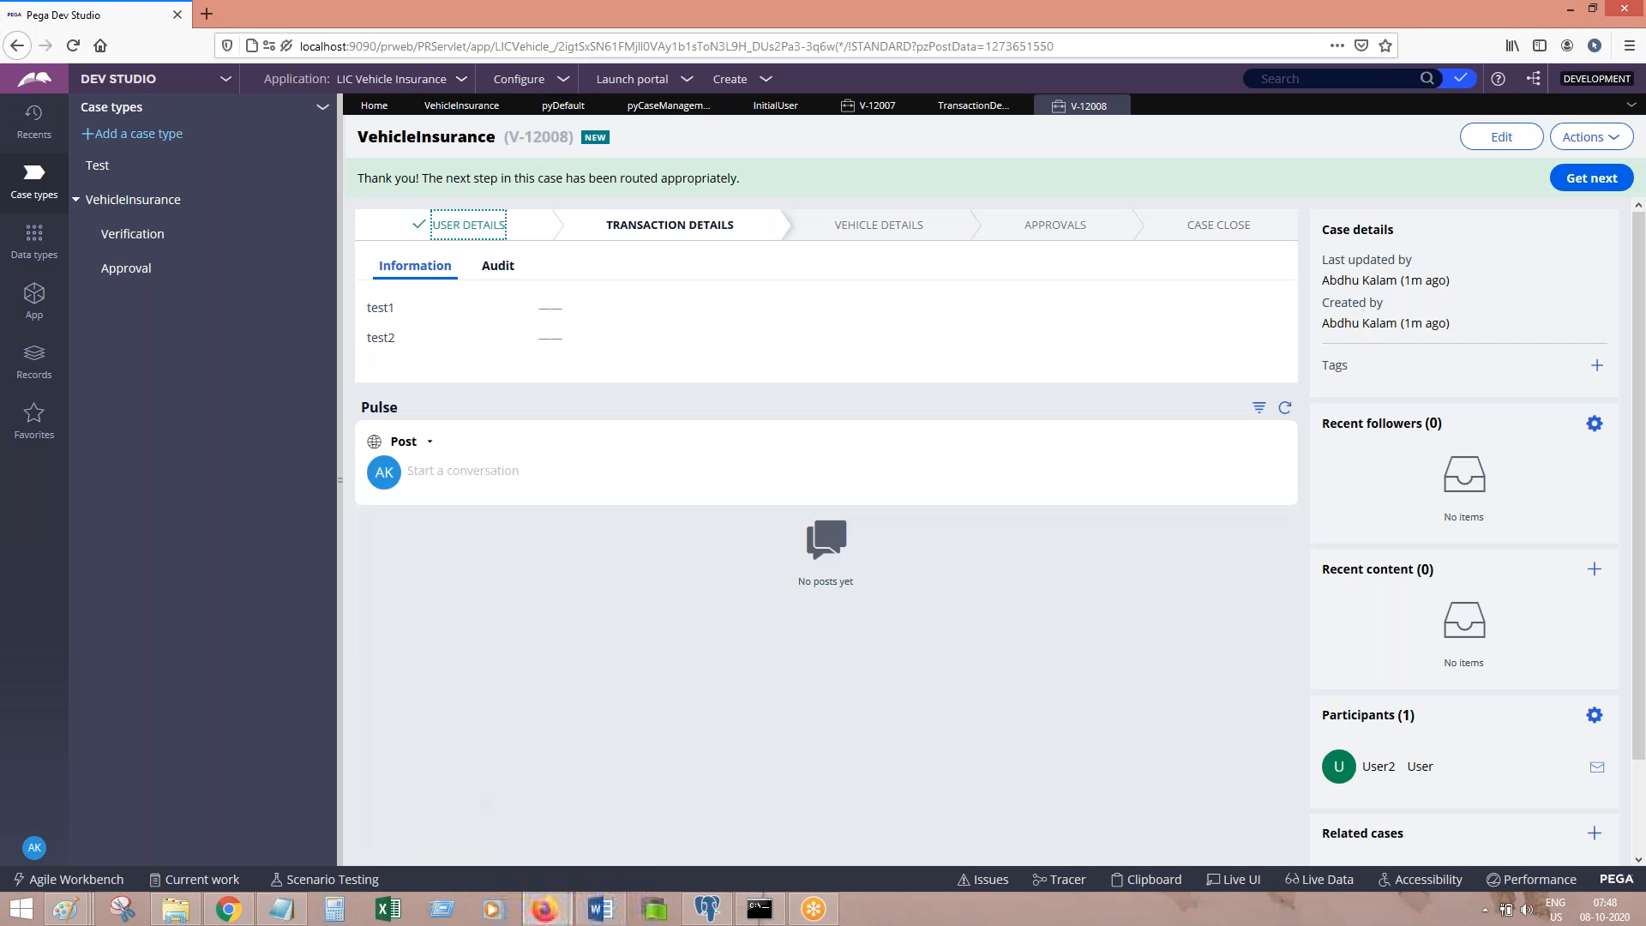
left_click(496, 48)
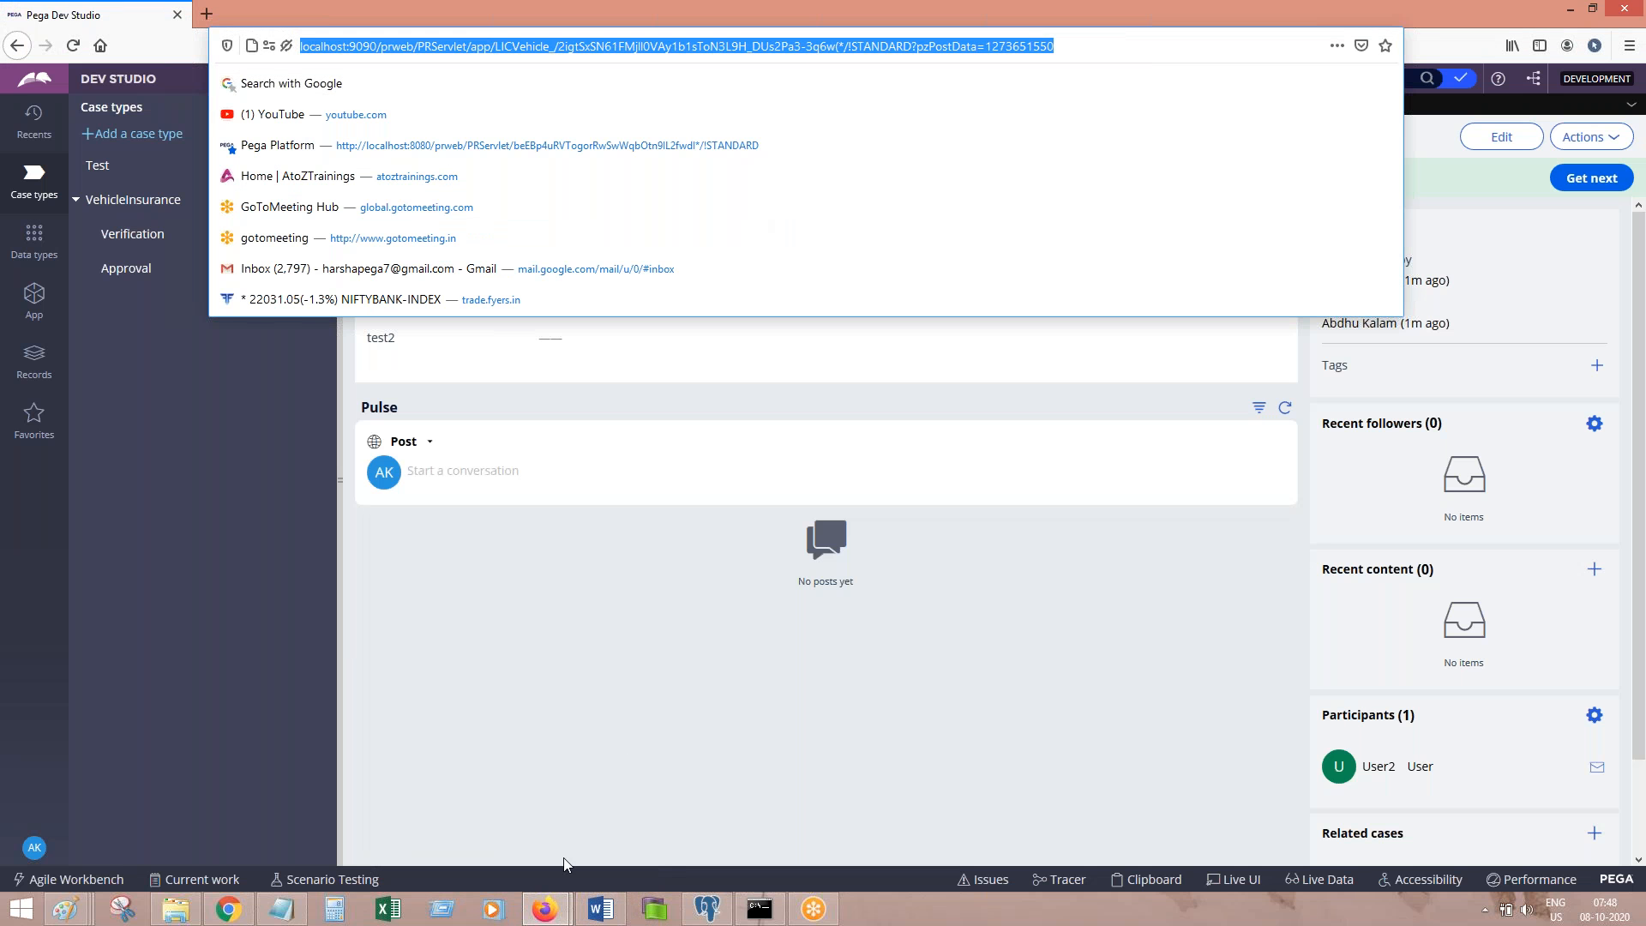
left_click(545, 909)
left_click(609, 822)
key("ctrl+v")
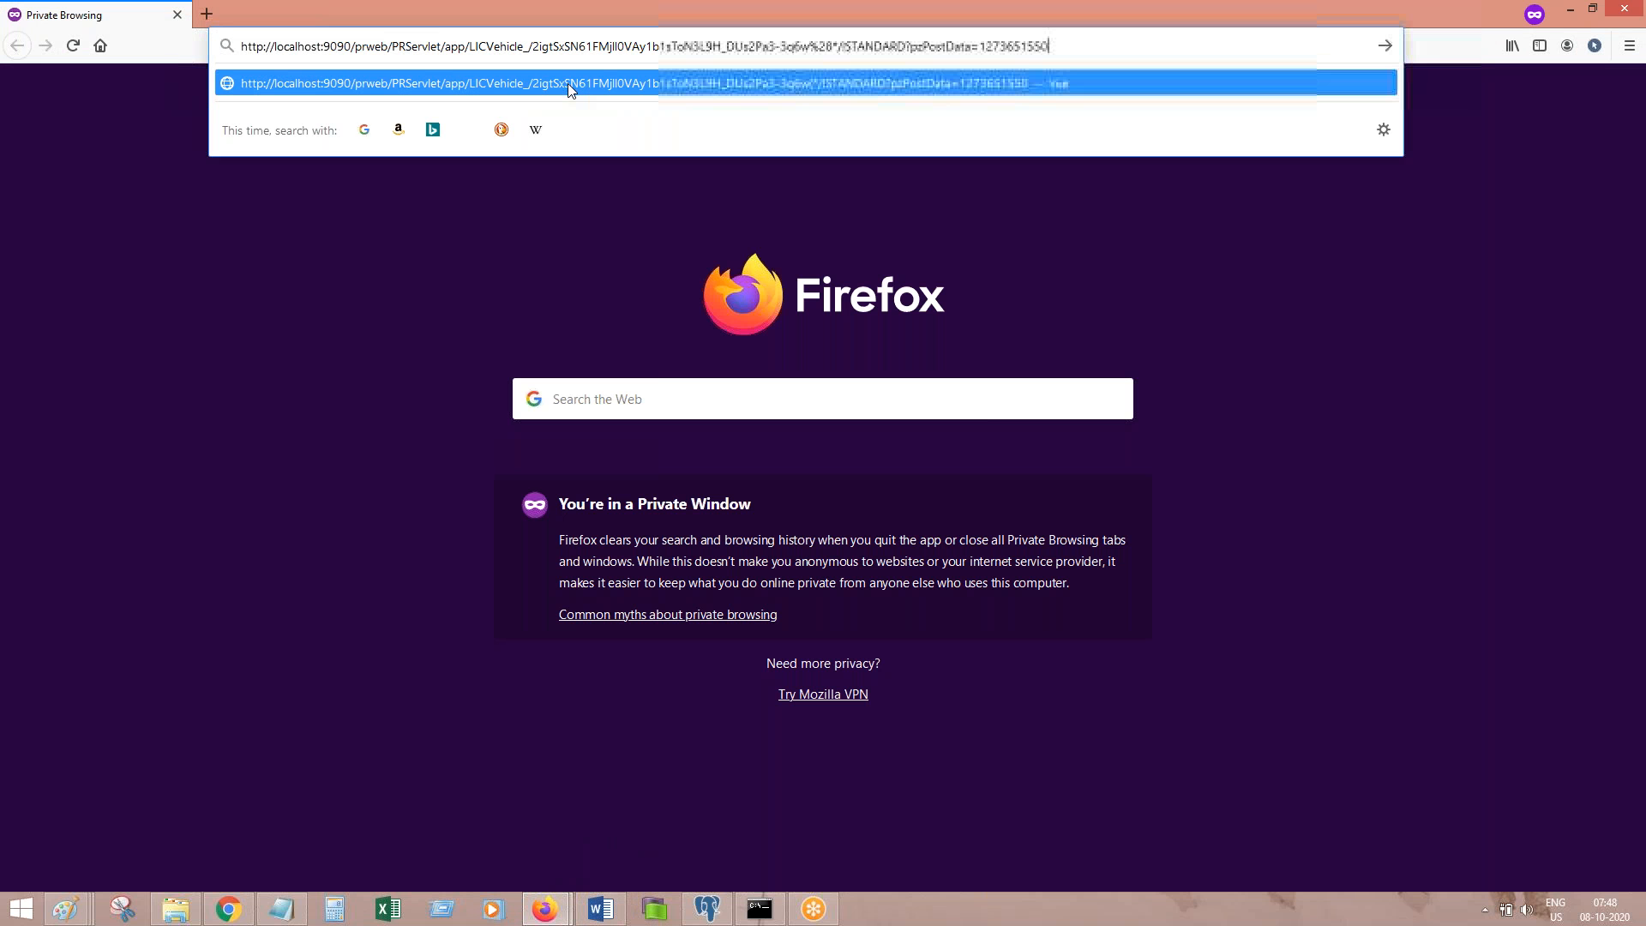
left_click(451, 45)
key("shift+End")
key("BackSpace")
key("Return")
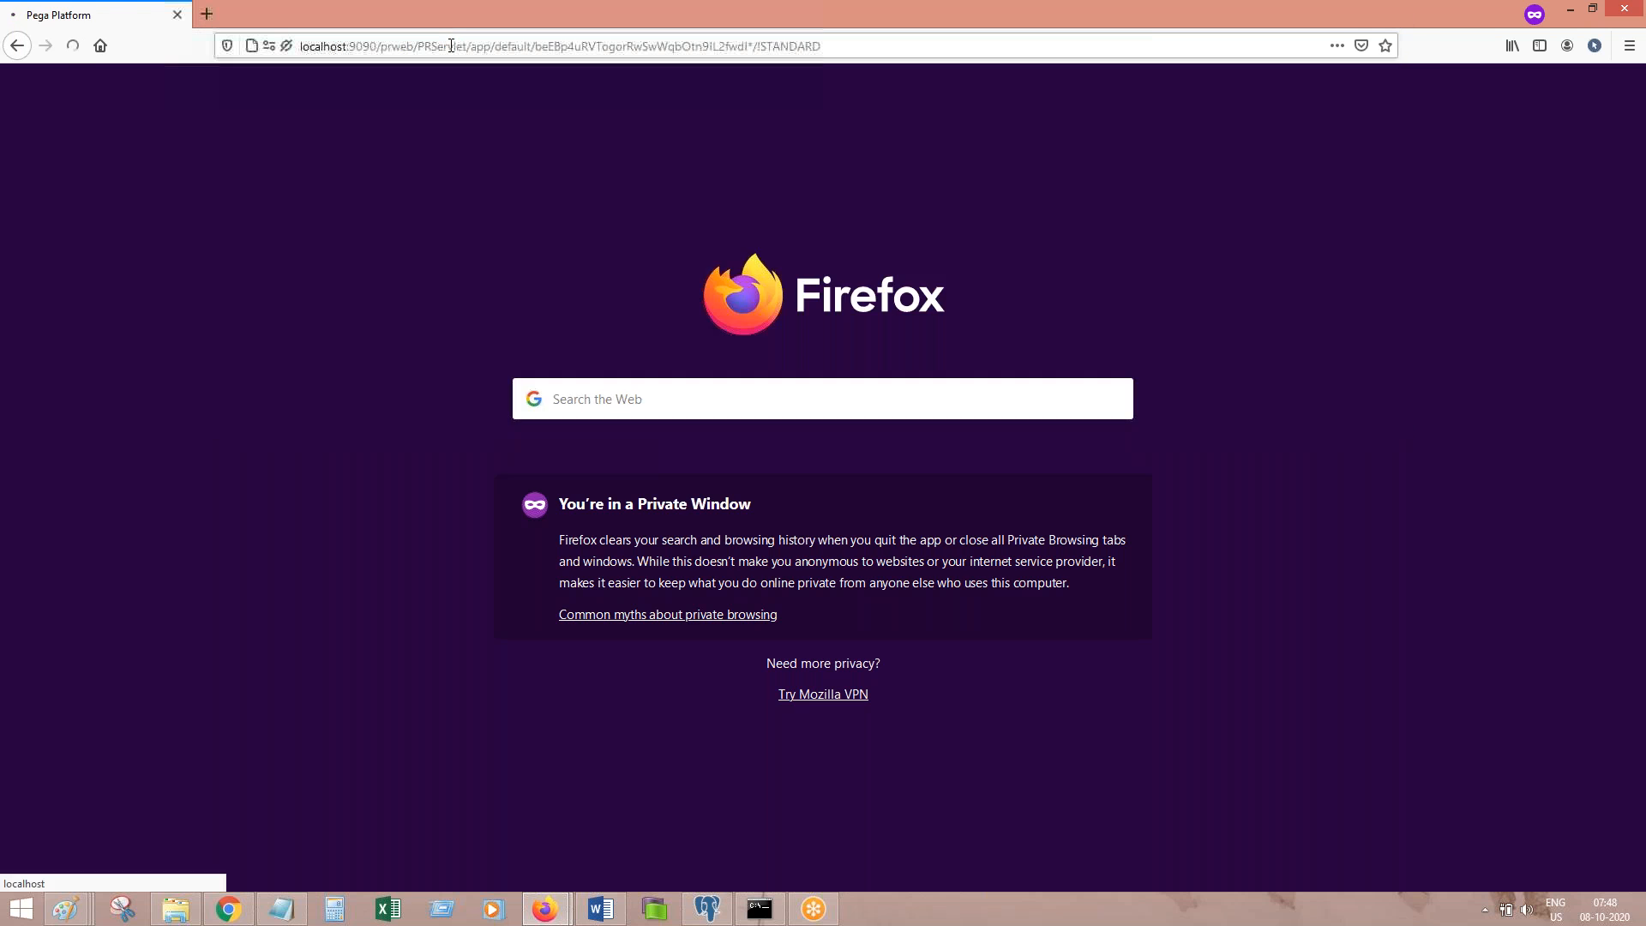
Step: Log in with the User party's operator ID and password, and paste the login screenshot into the notes
left_click(281, 908)
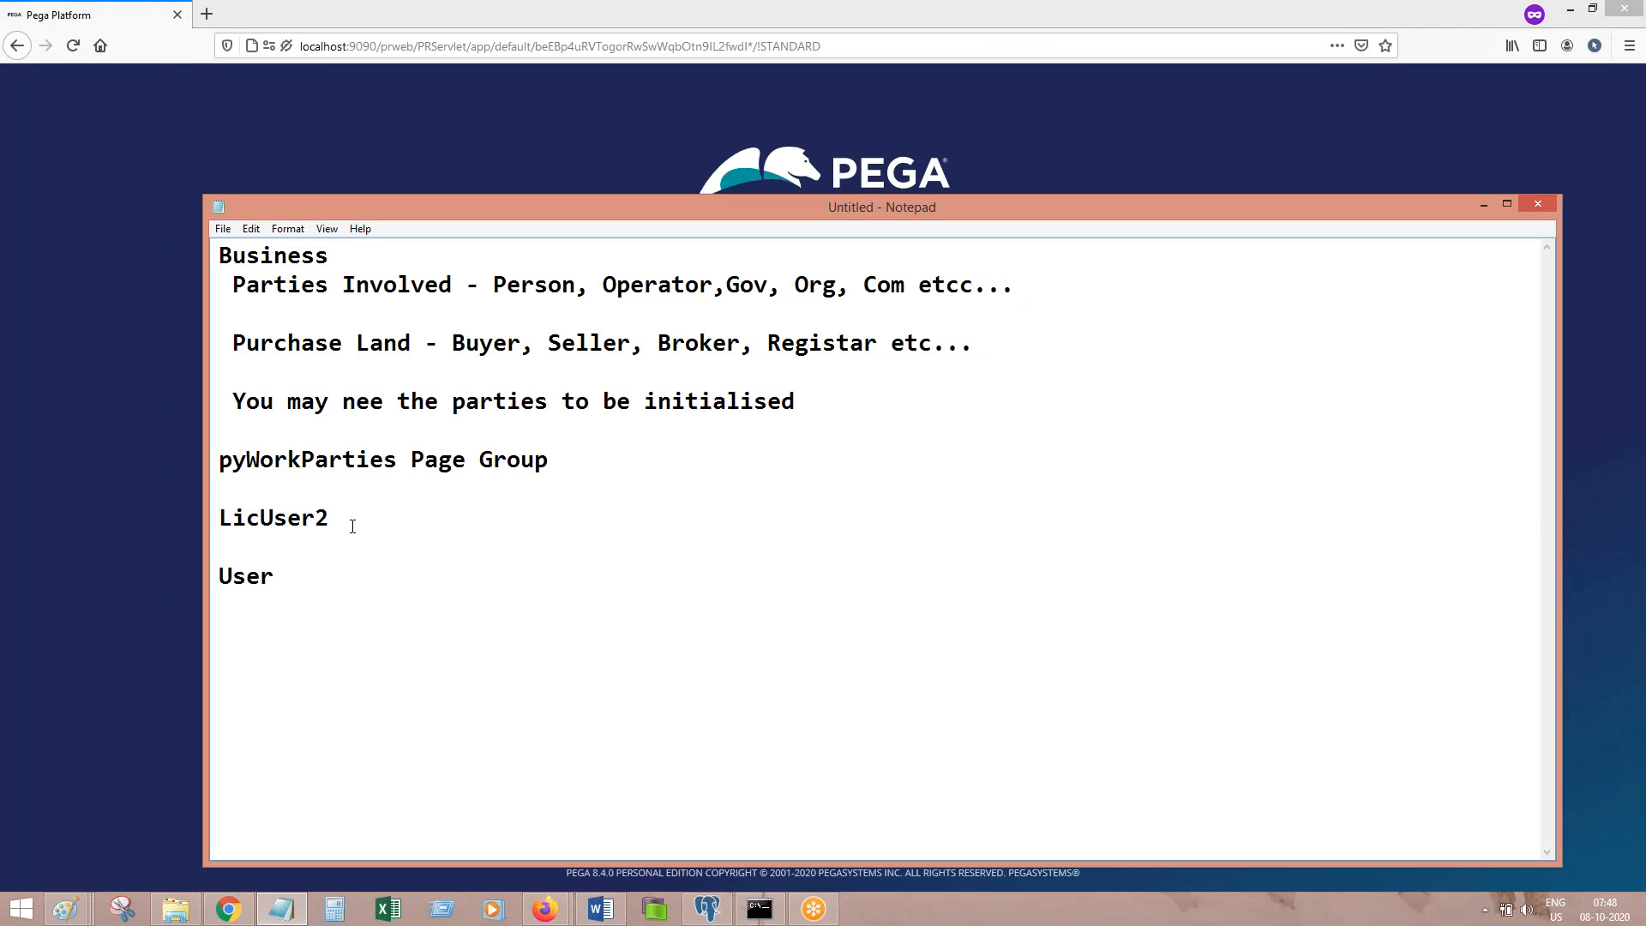
double_click(353, 526)
key("ctrl+c")
left_click(165, 518)
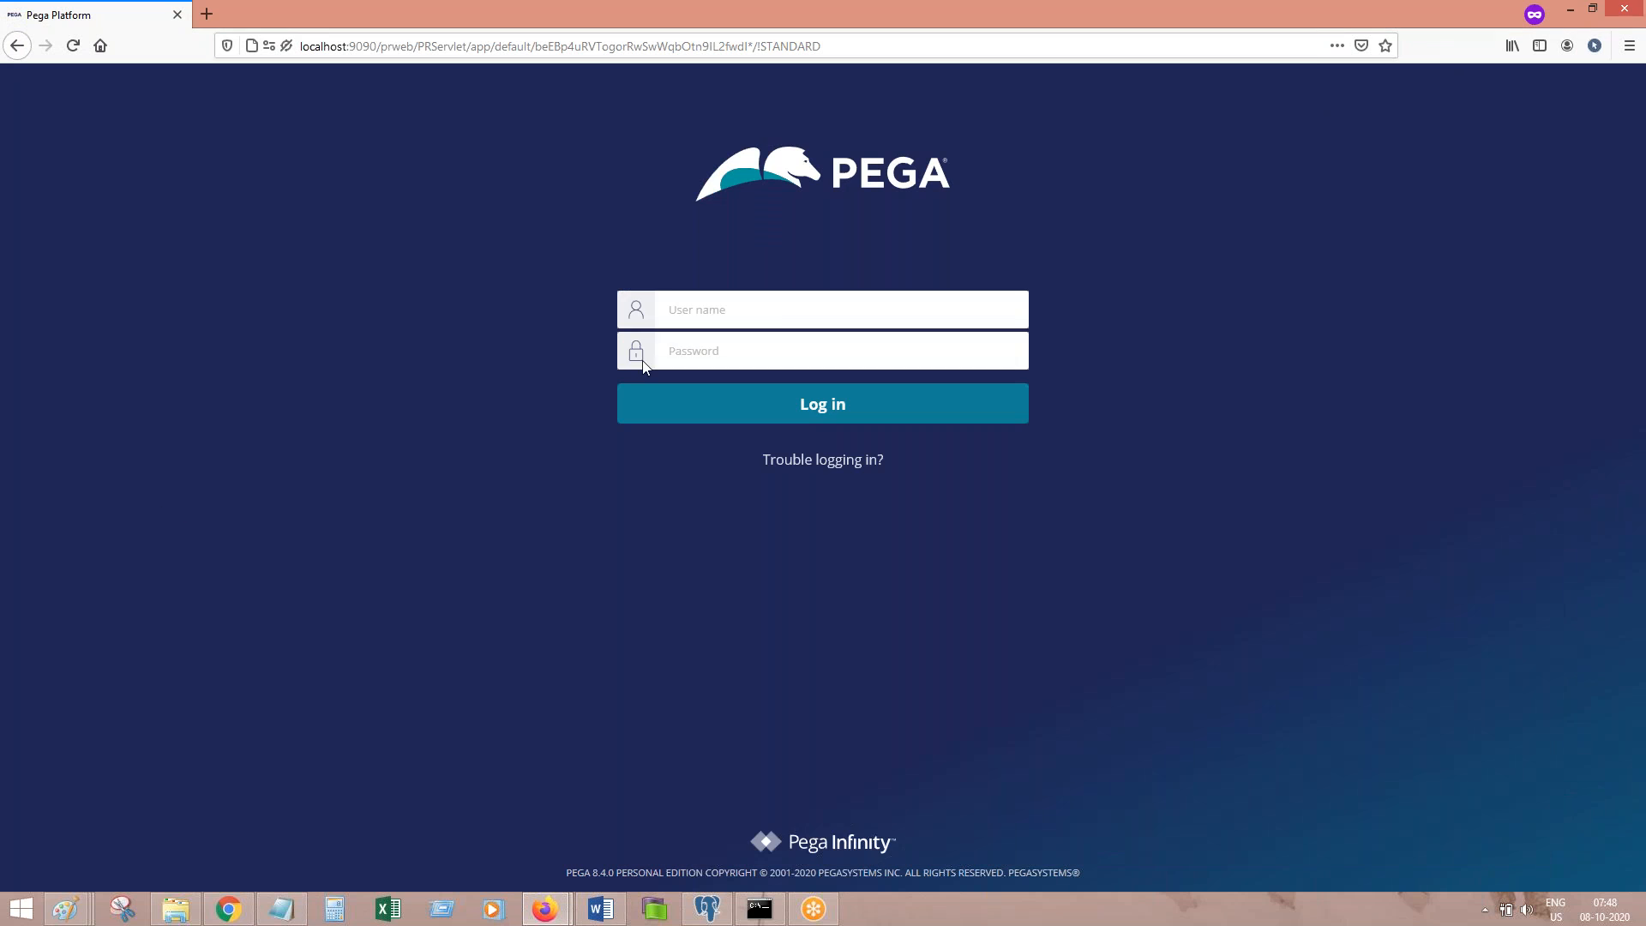
key("ctrl+v")
key("Tab")
type("rules")
left_click(815, 410)
left_click(598, 914)
key("ctrl+v")
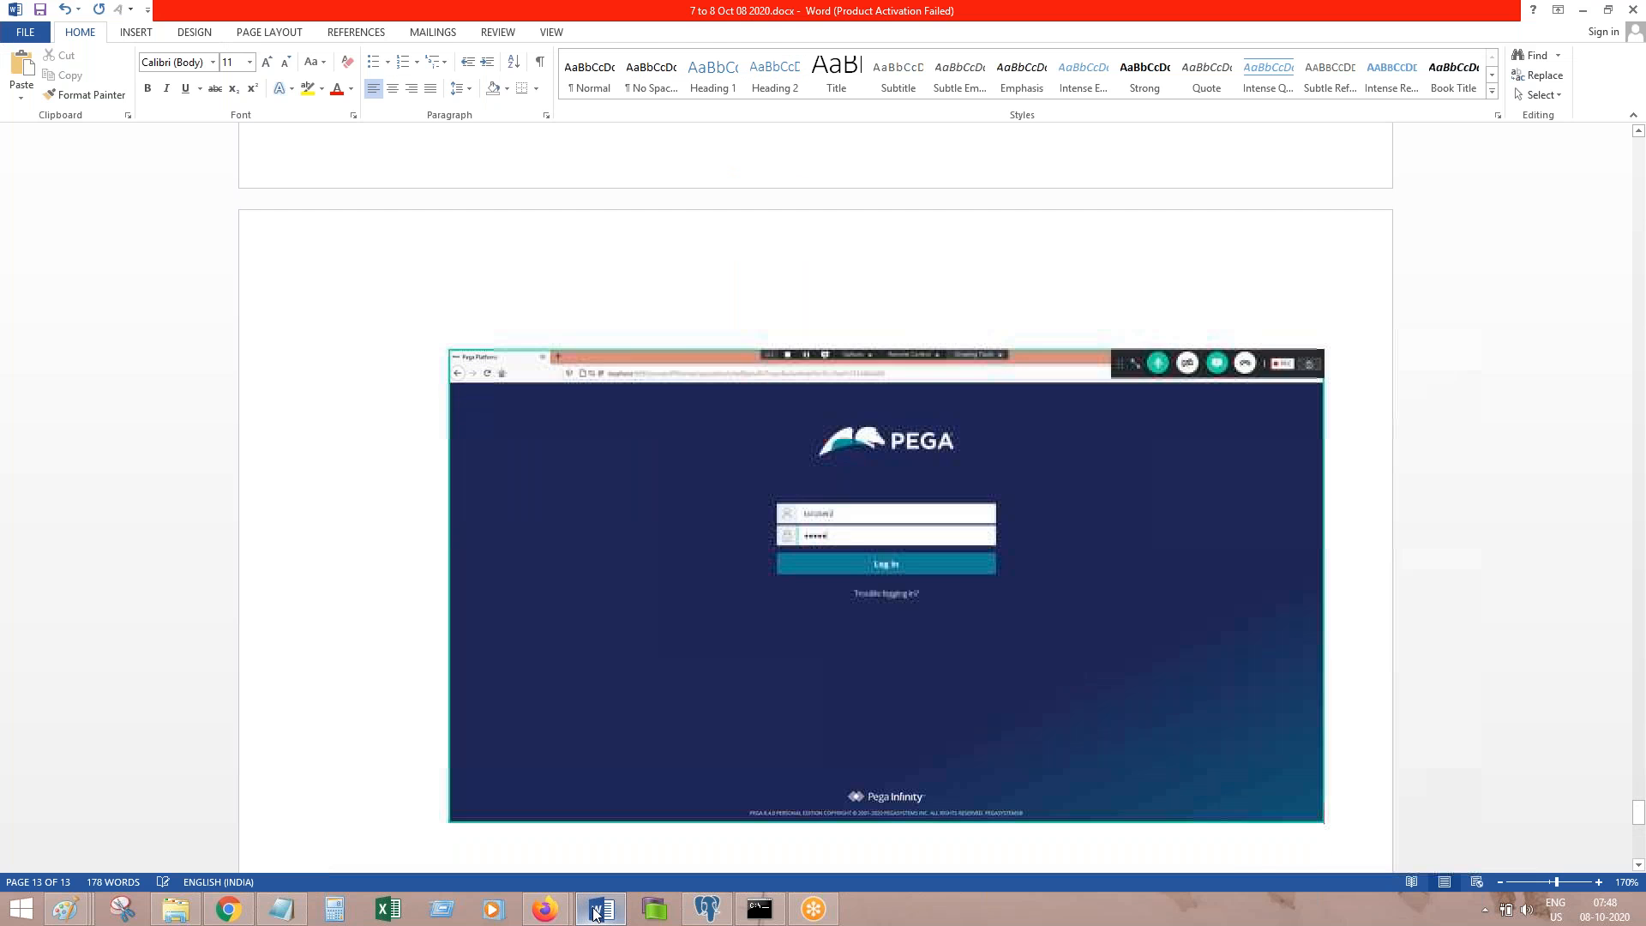
Step: Add the My Work screenshot and the note 'It is been routed' to the notes
left_click(597, 914)
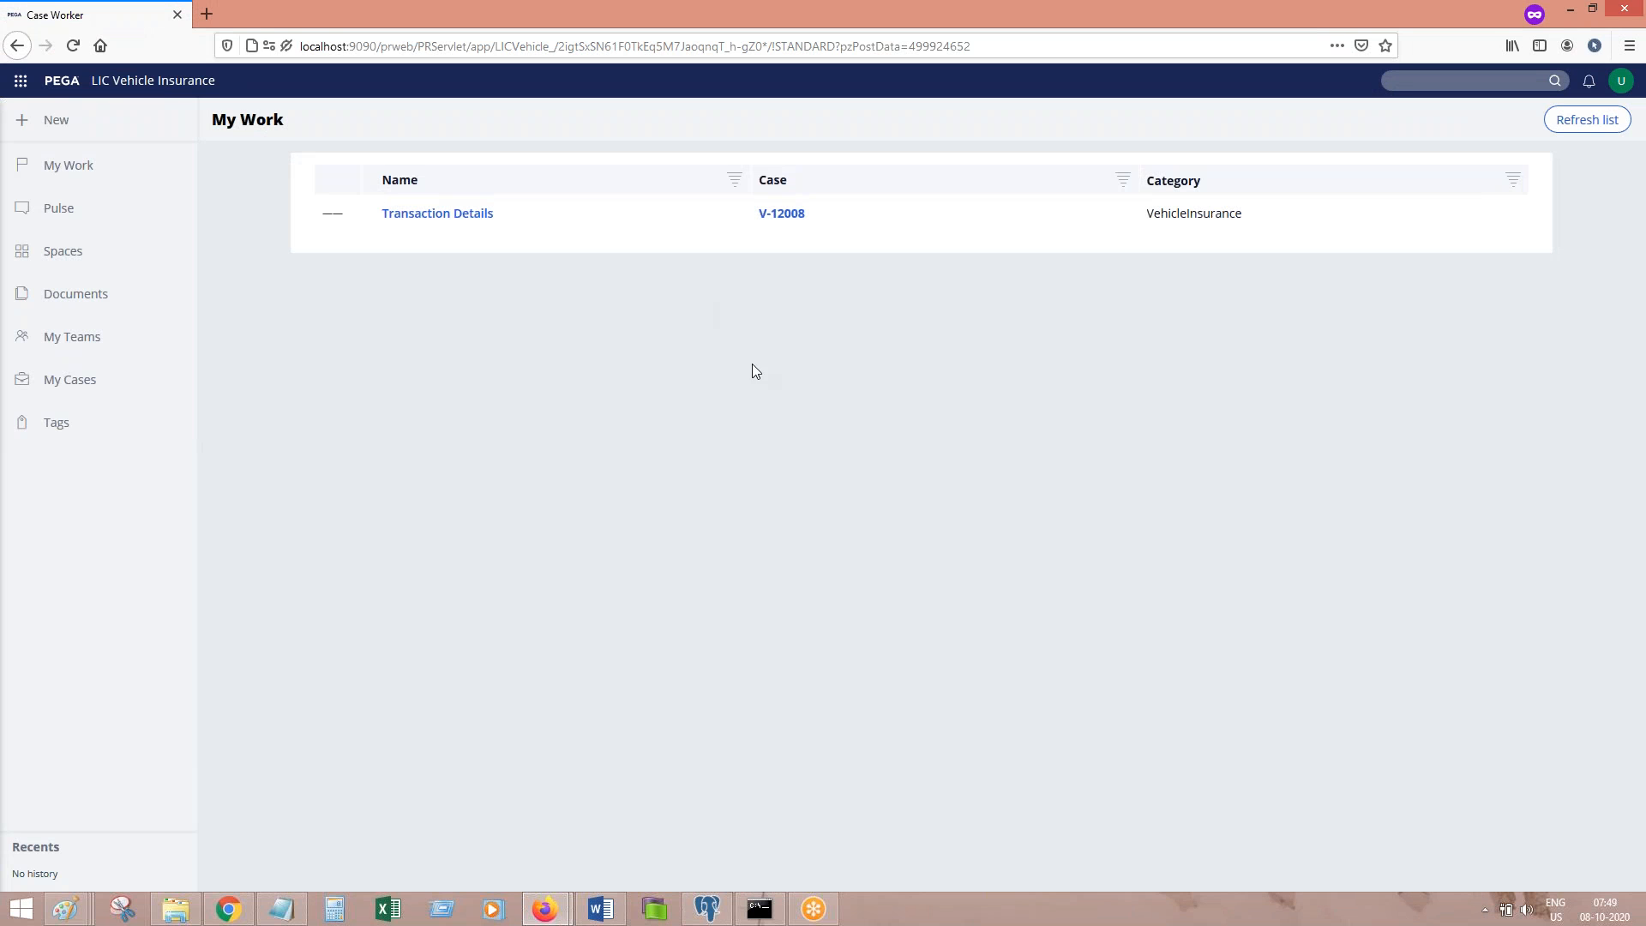
left_click(599, 909)
key("ctrl+v")
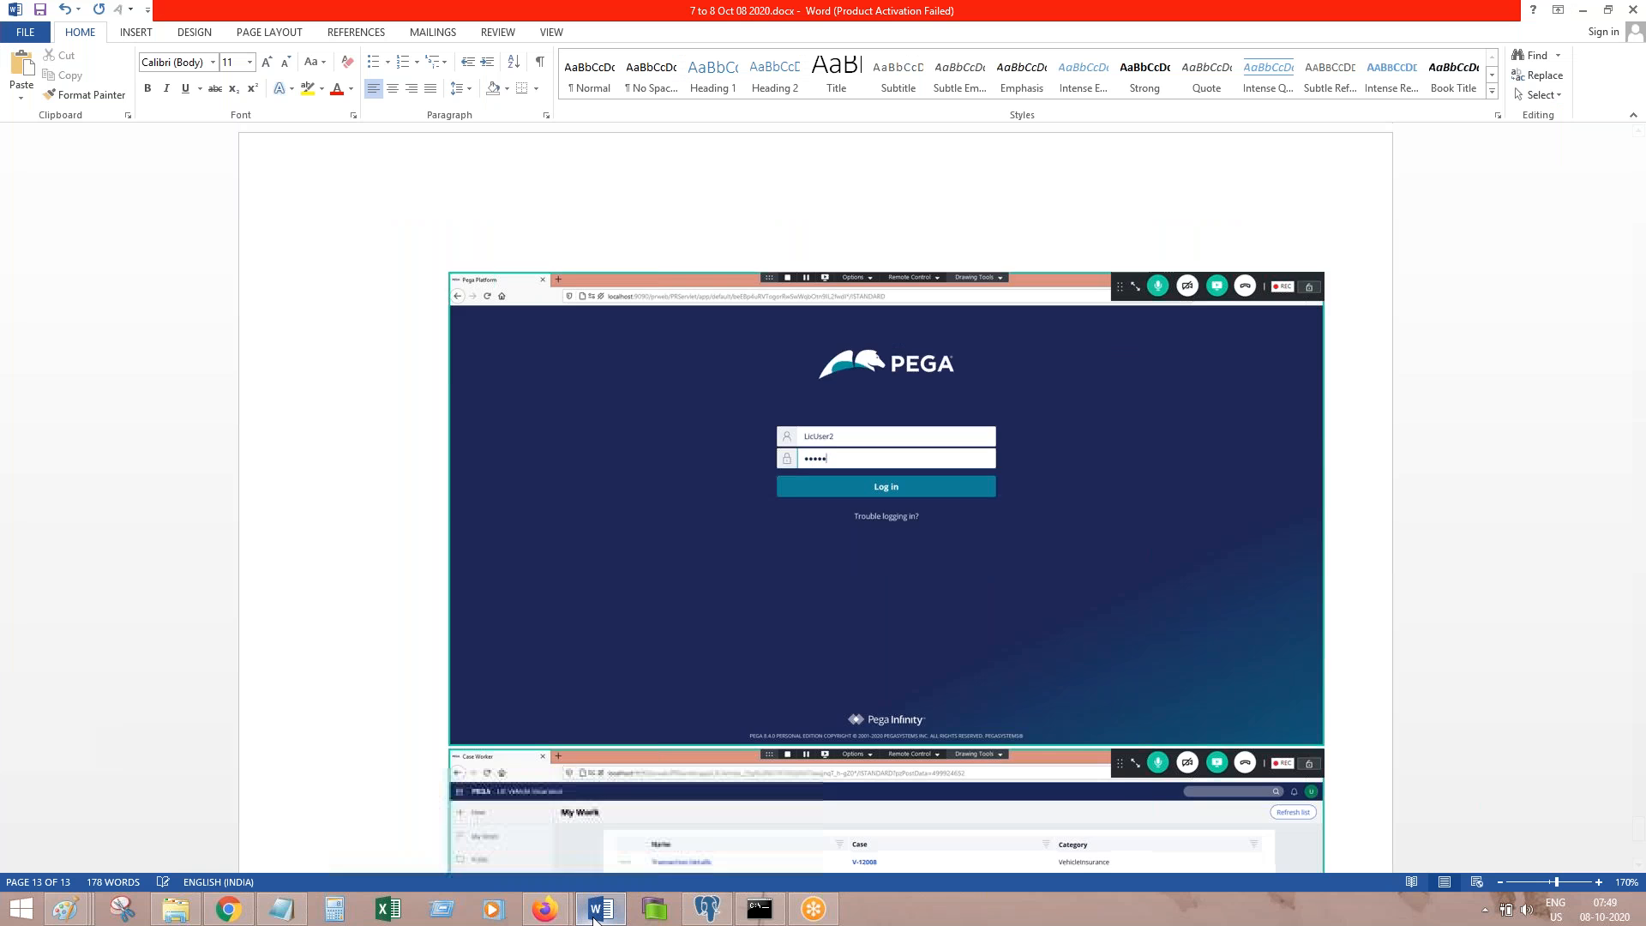
type("It is been")
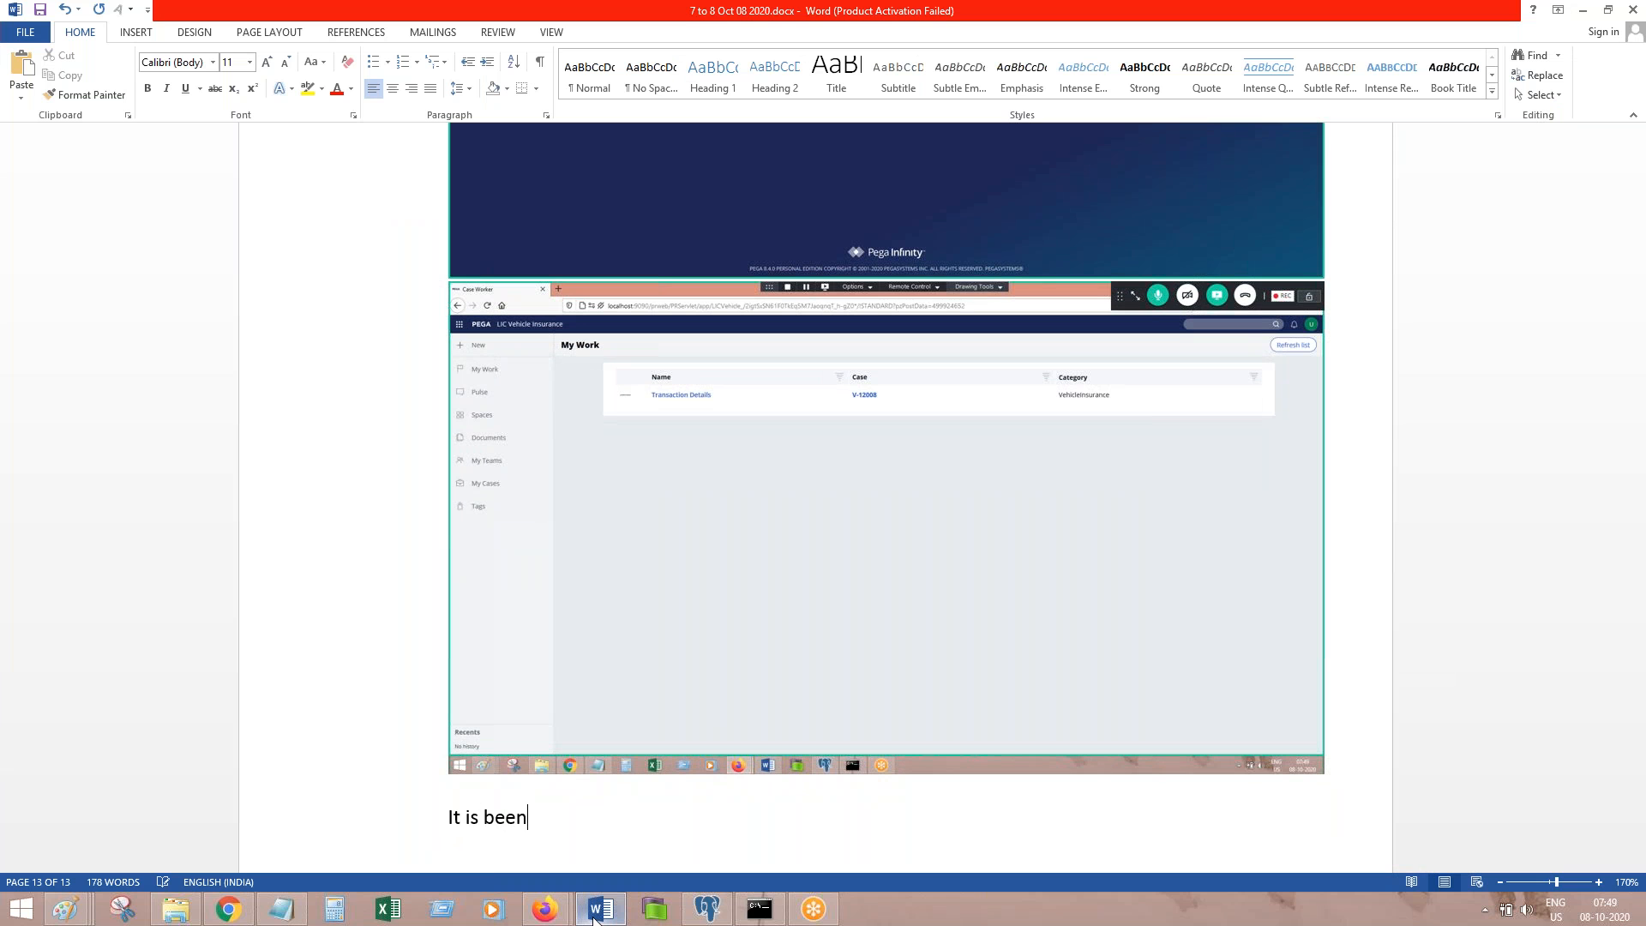
type(" routed.")
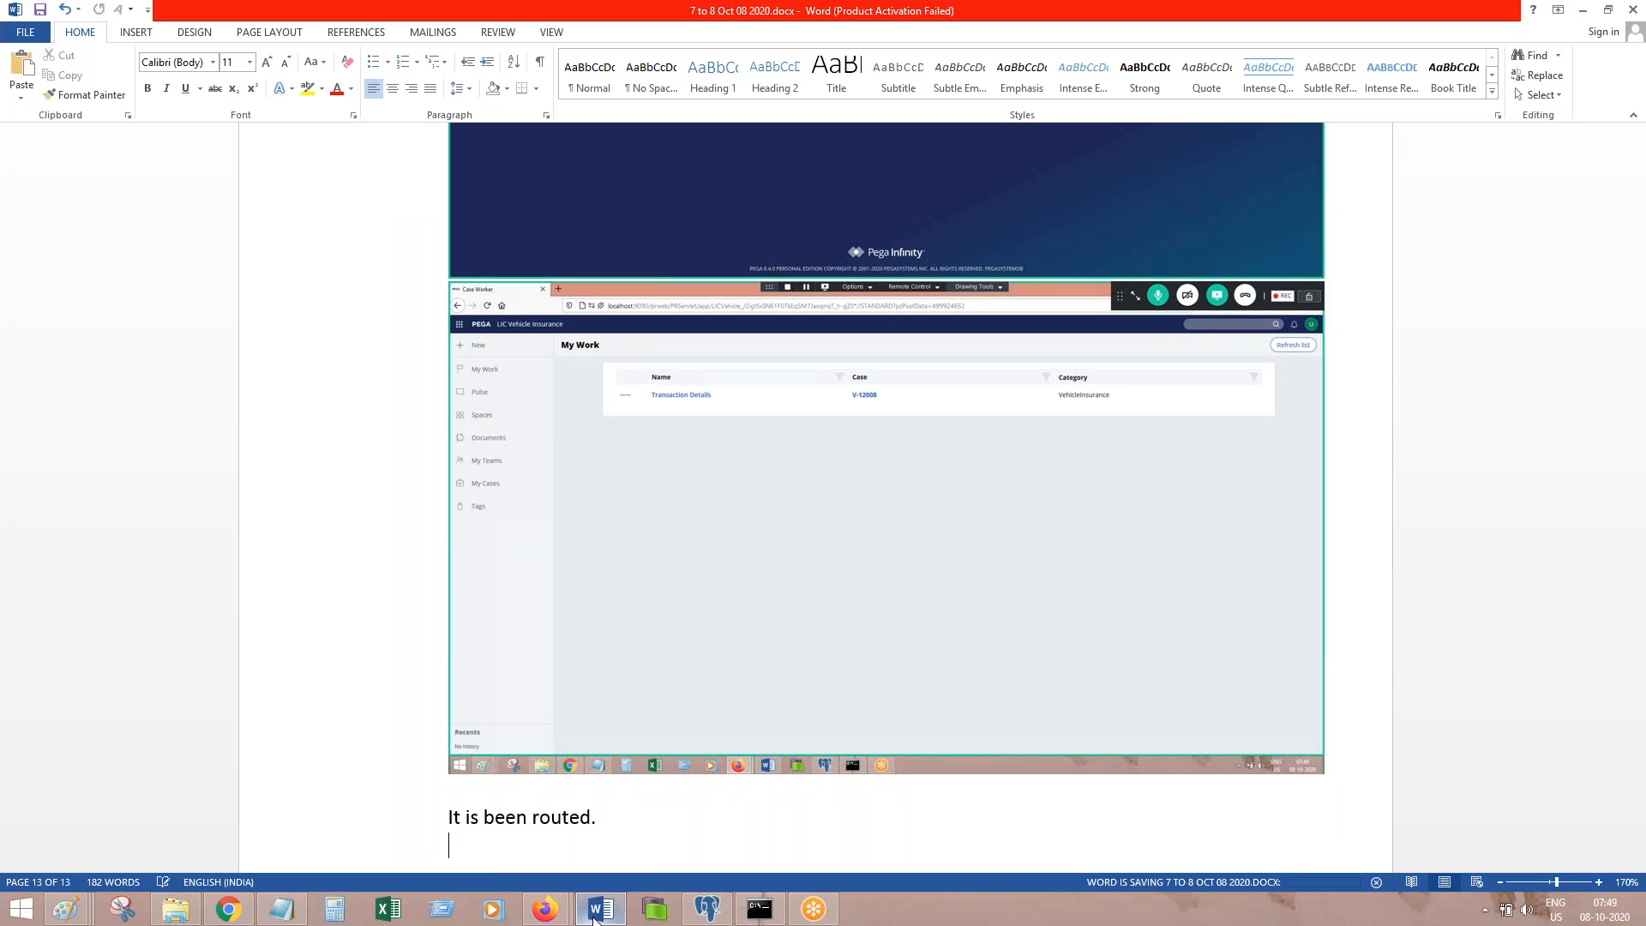
left_click(544, 909)
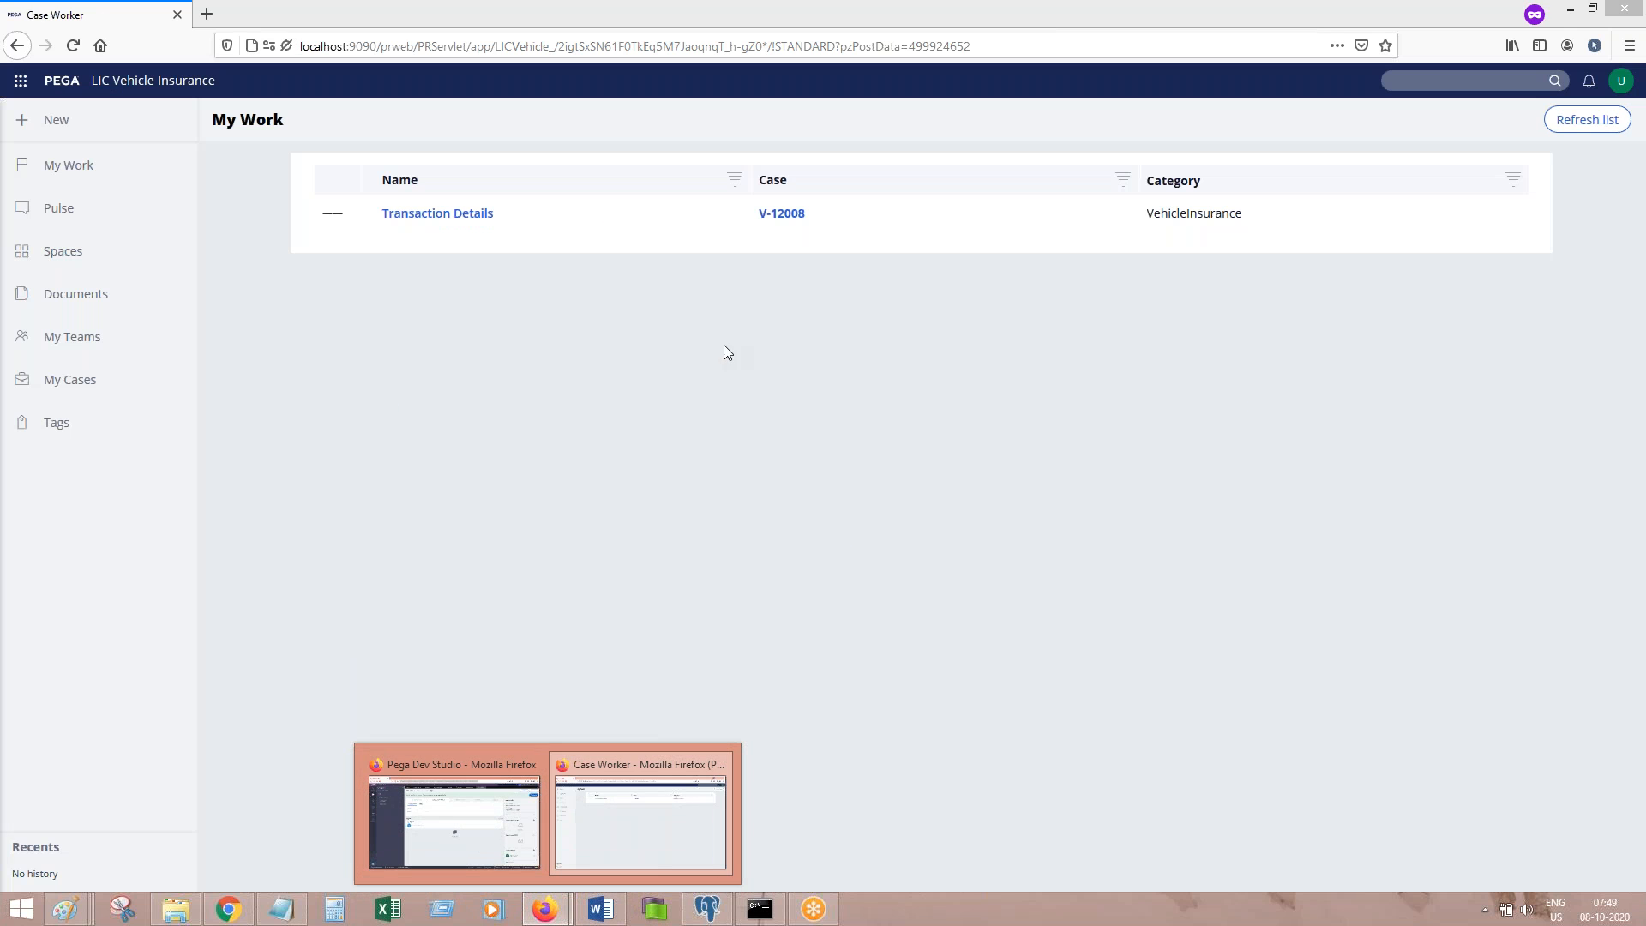
Step: Open V-12008 from My Work and record its Transaction Details screenshot with 'Done.' in the notes
left_click(790, 215)
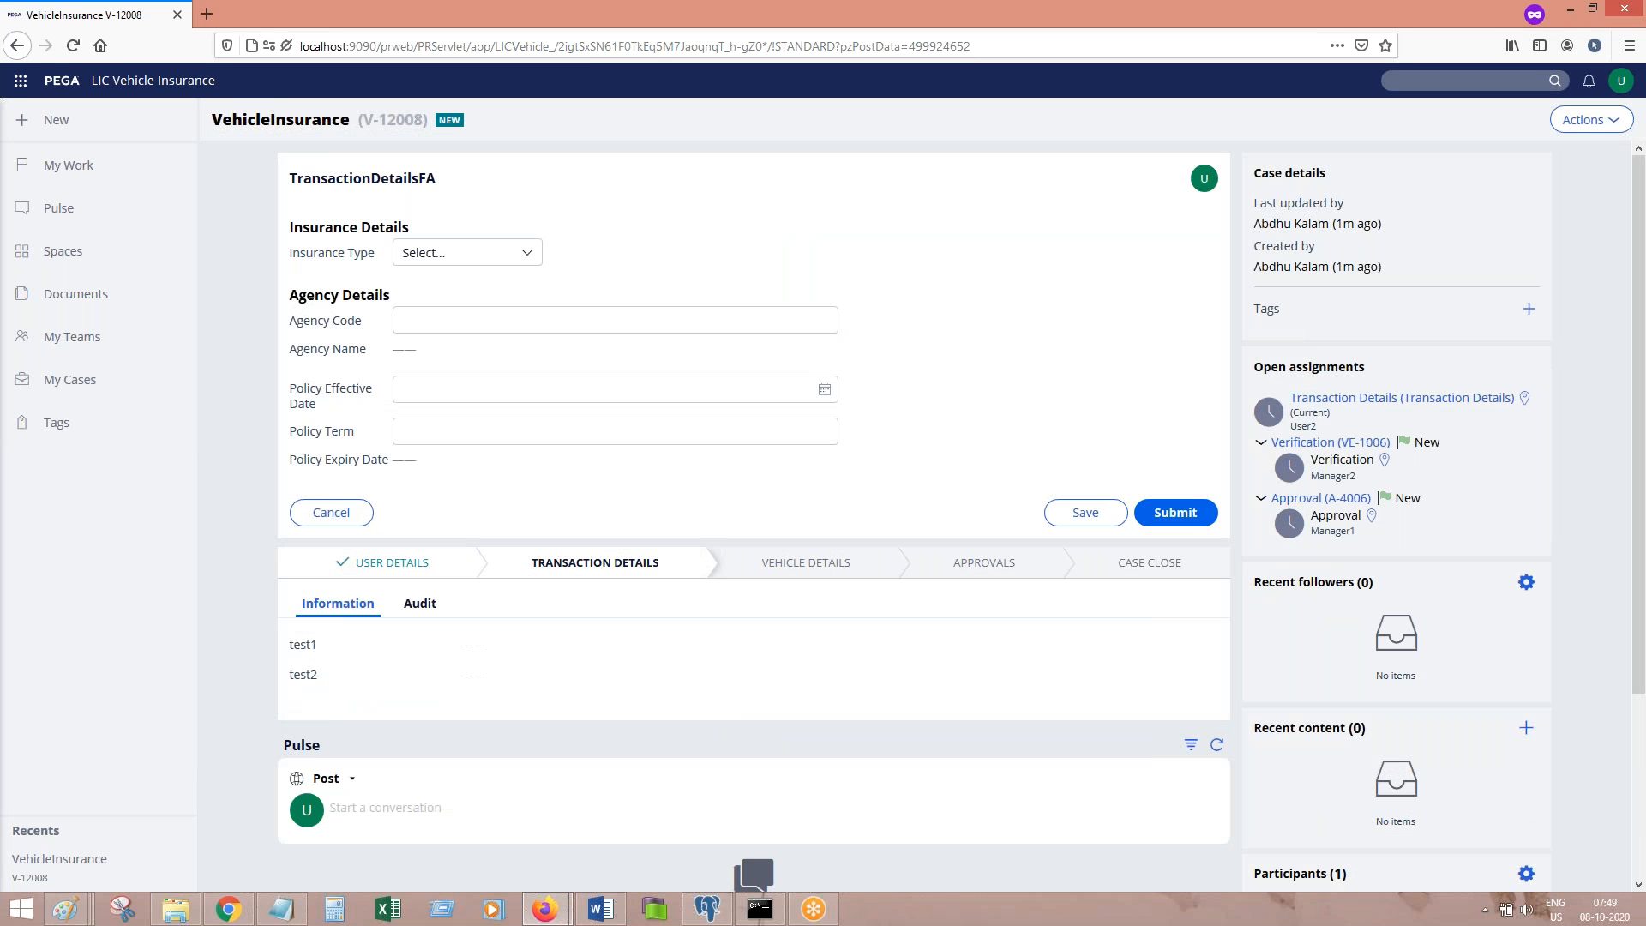
left_click(600, 909)
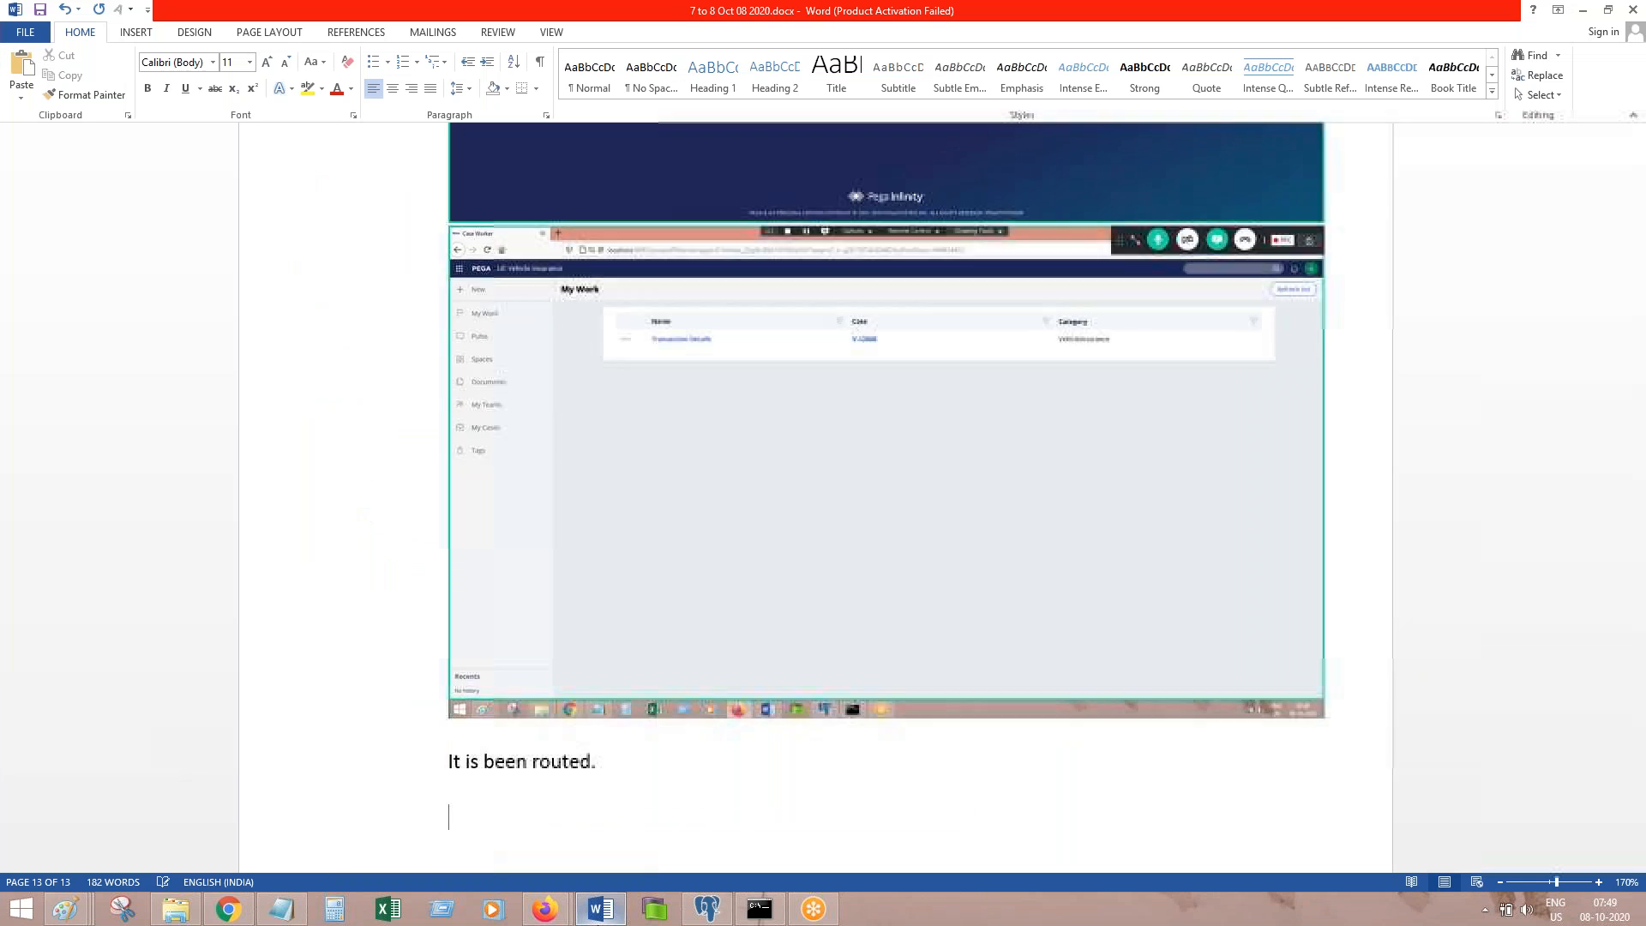
key("ctrl+v")
key("Return")
type("Done.")
key("Return")
key("Return")
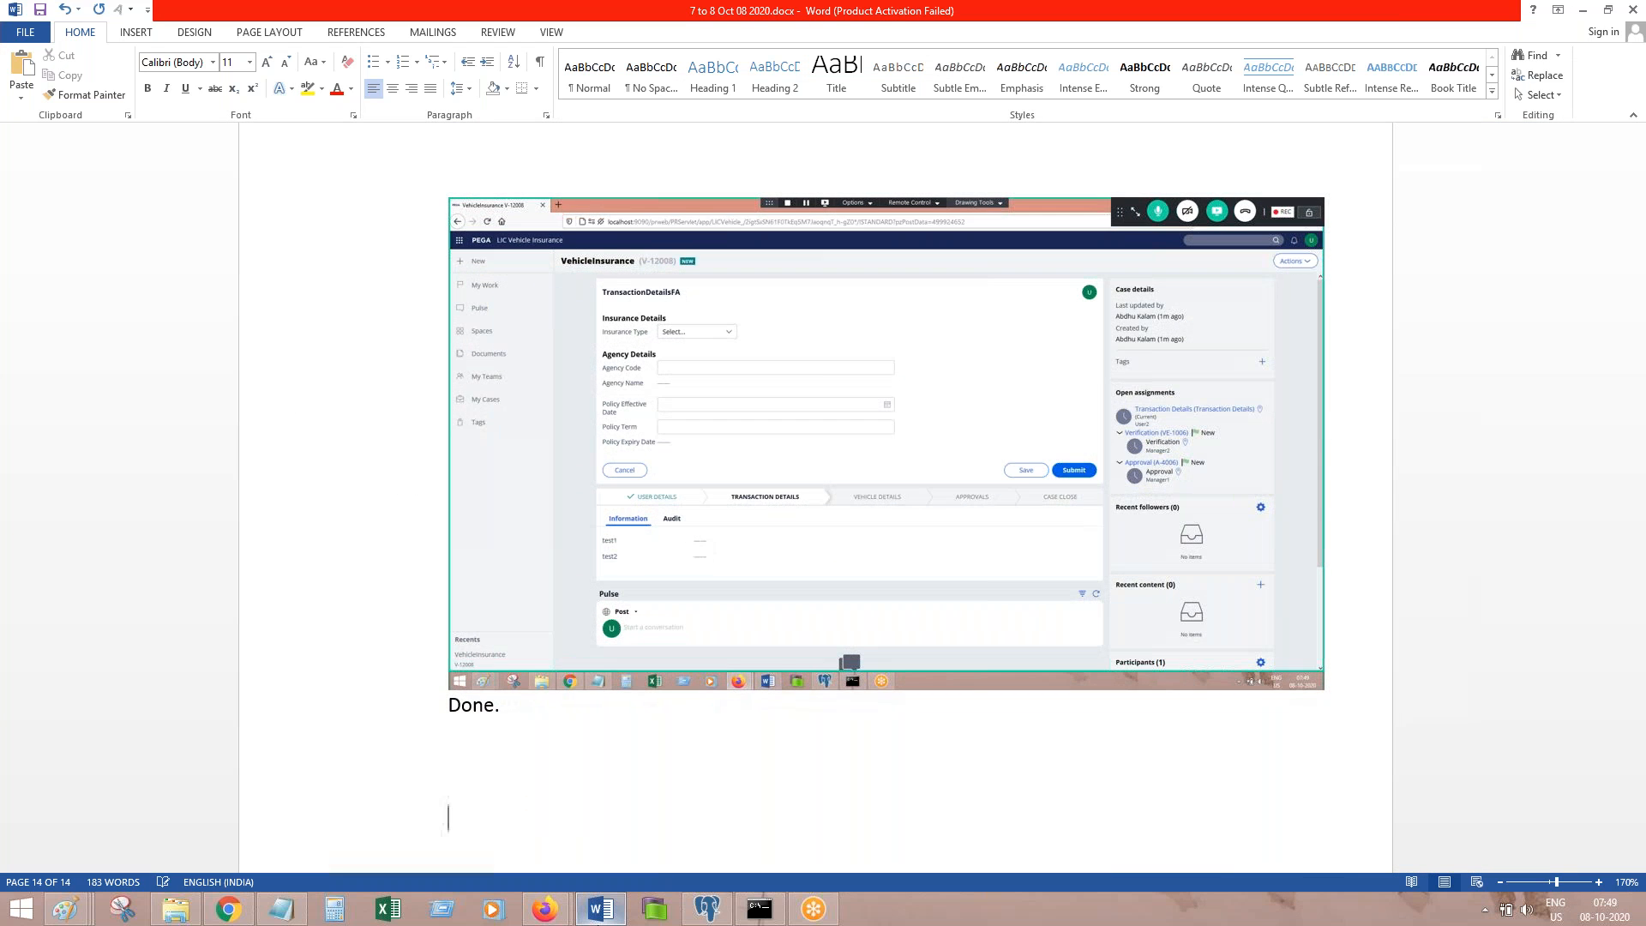
key("alt+Tab")
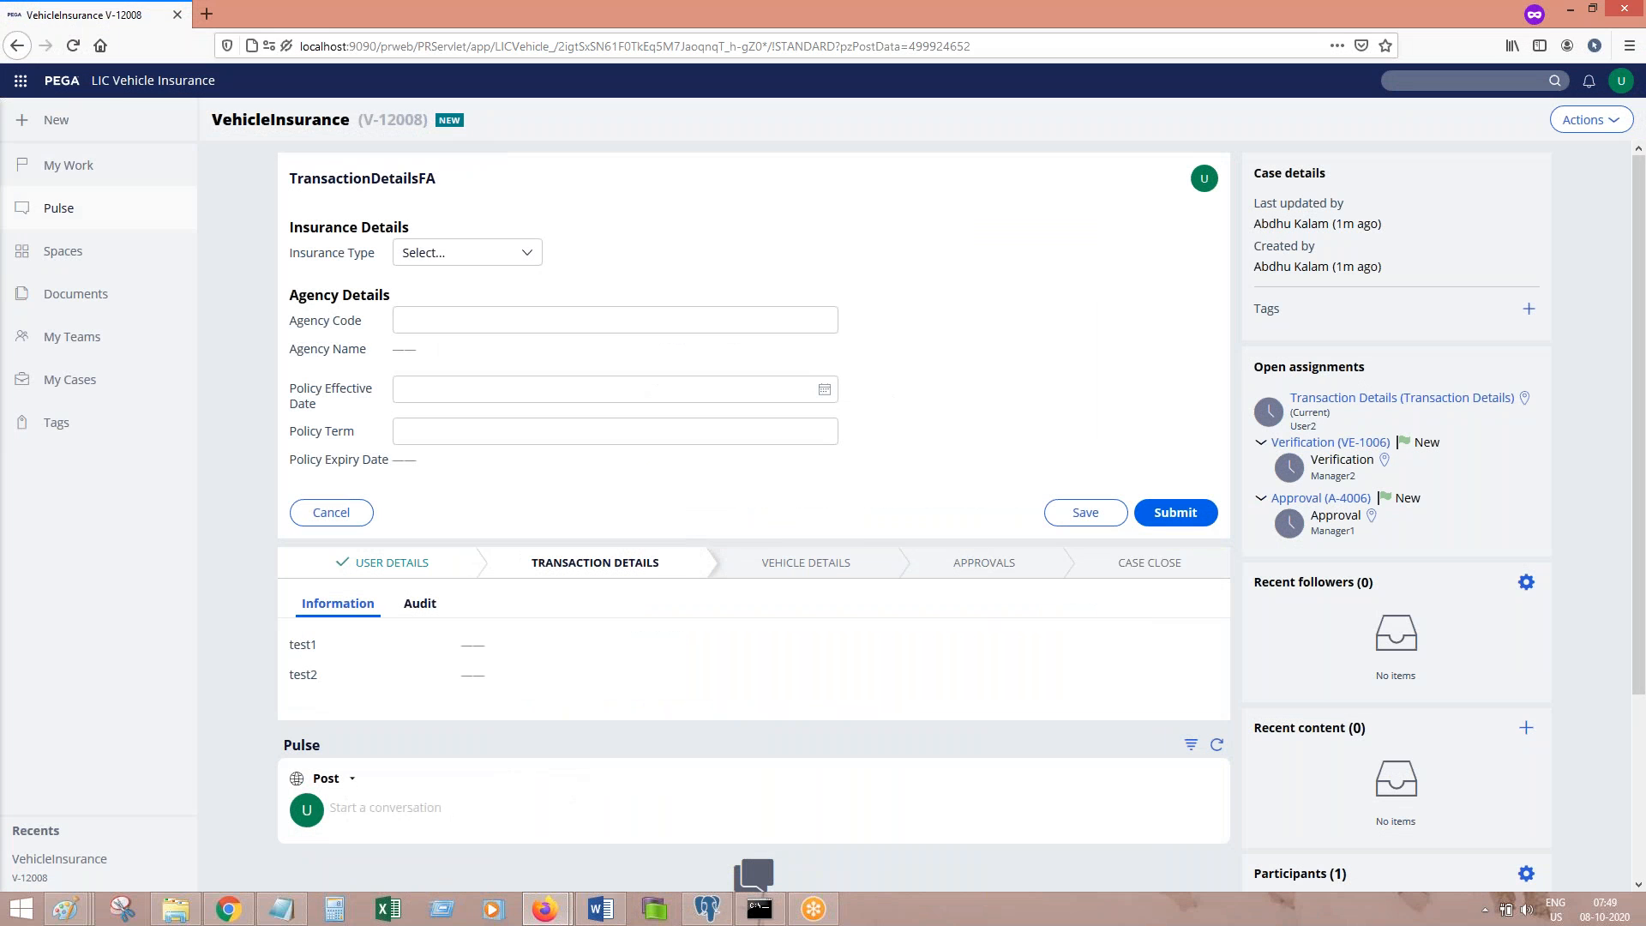
left_click_drag(1042, 8, 863, 307)
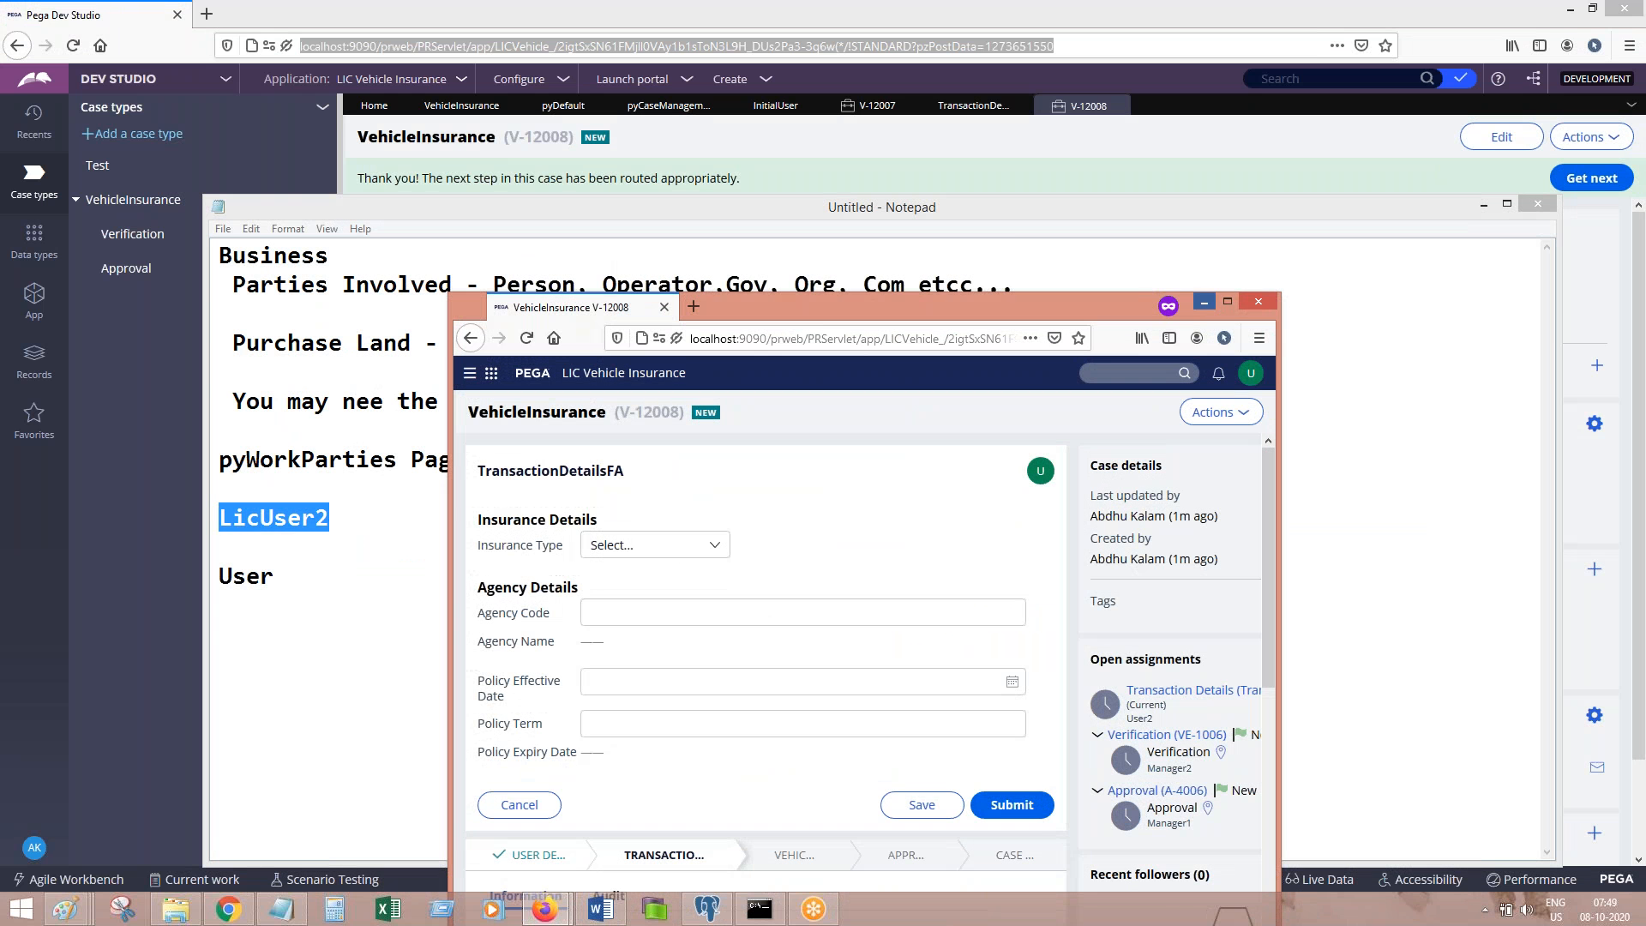
Step: Open InitialUser from the pyCaseManagementDefault Work Parties rule and check it out
left_click(1204, 302)
left_click(1480, 206)
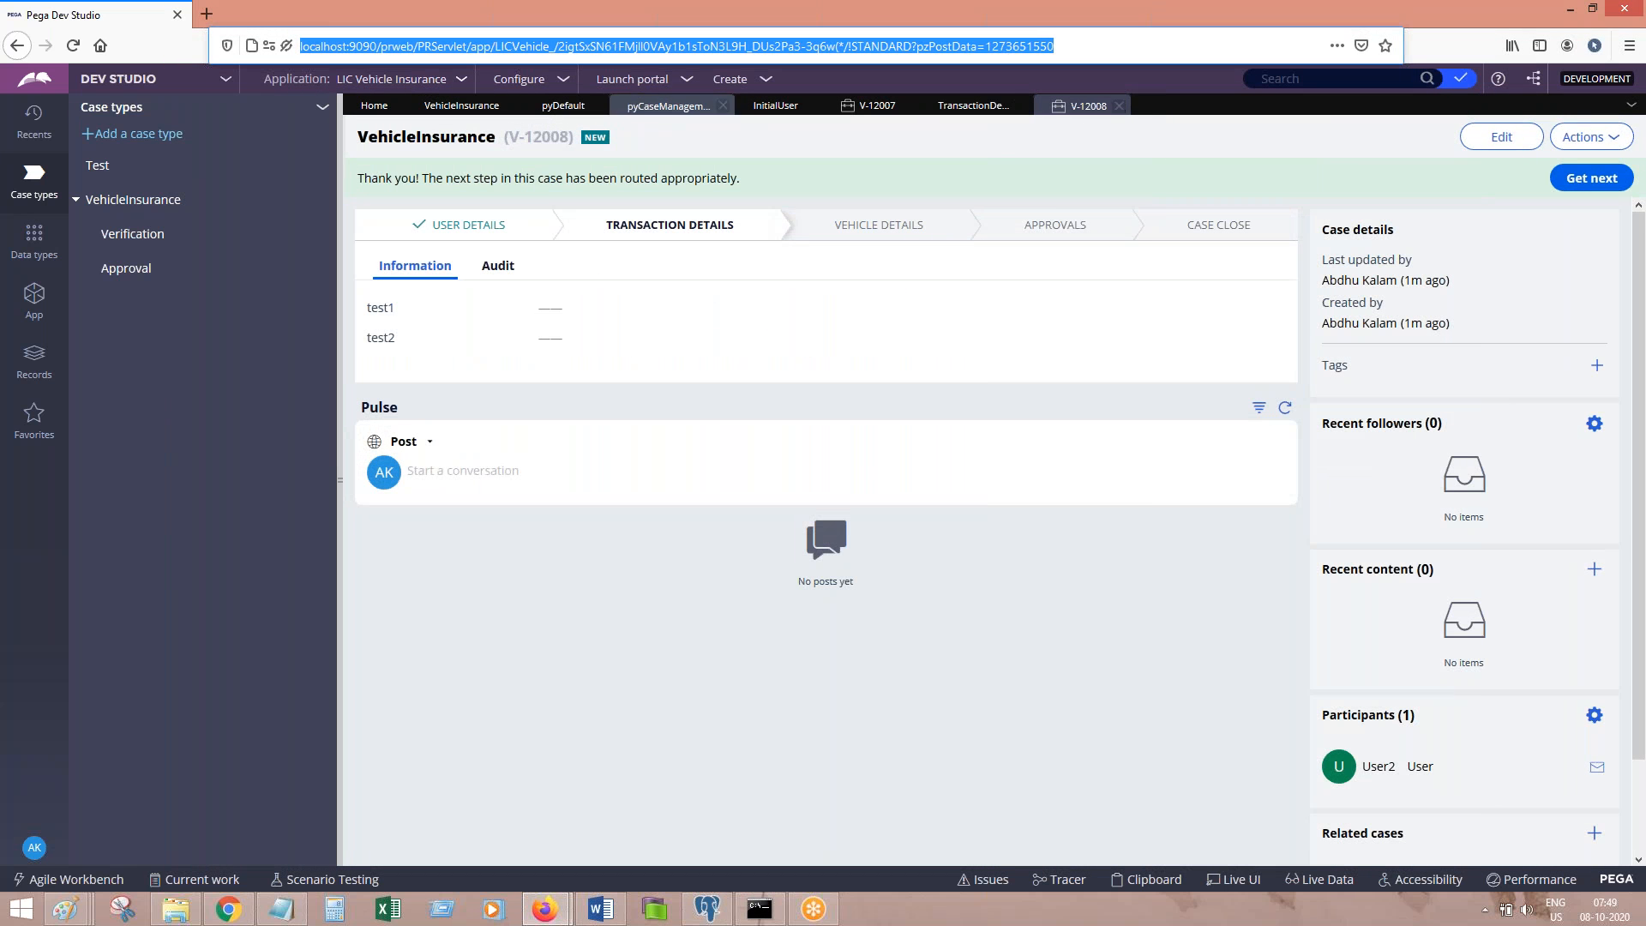
left_click(566, 108)
left_click(639, 108)
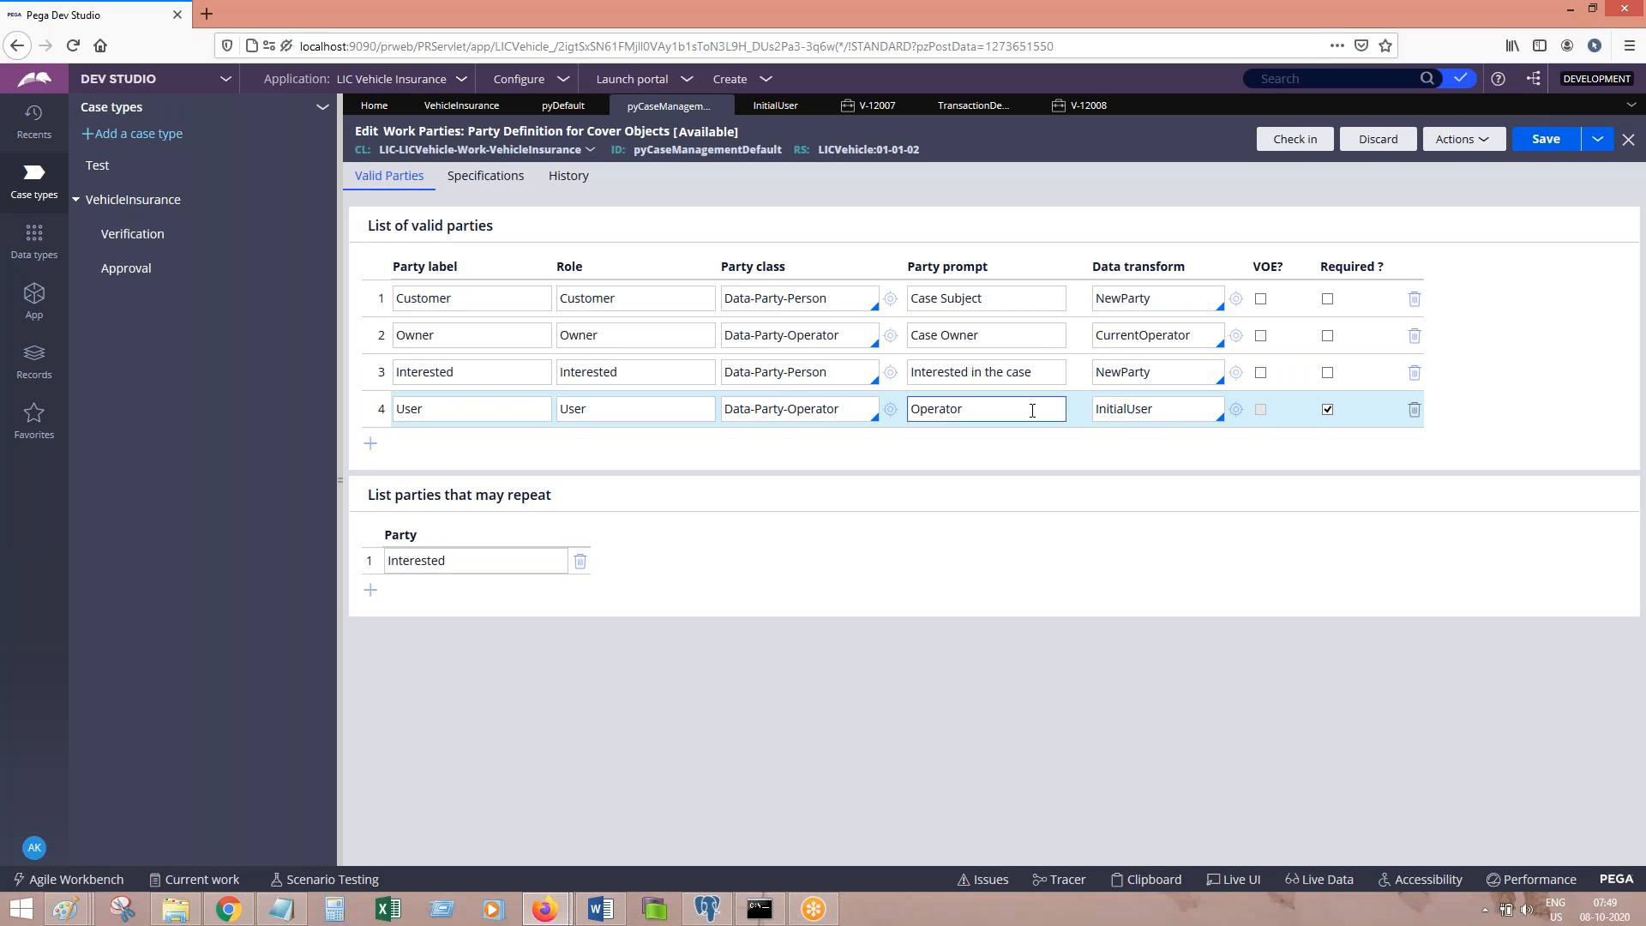
left_click(1235, 408)
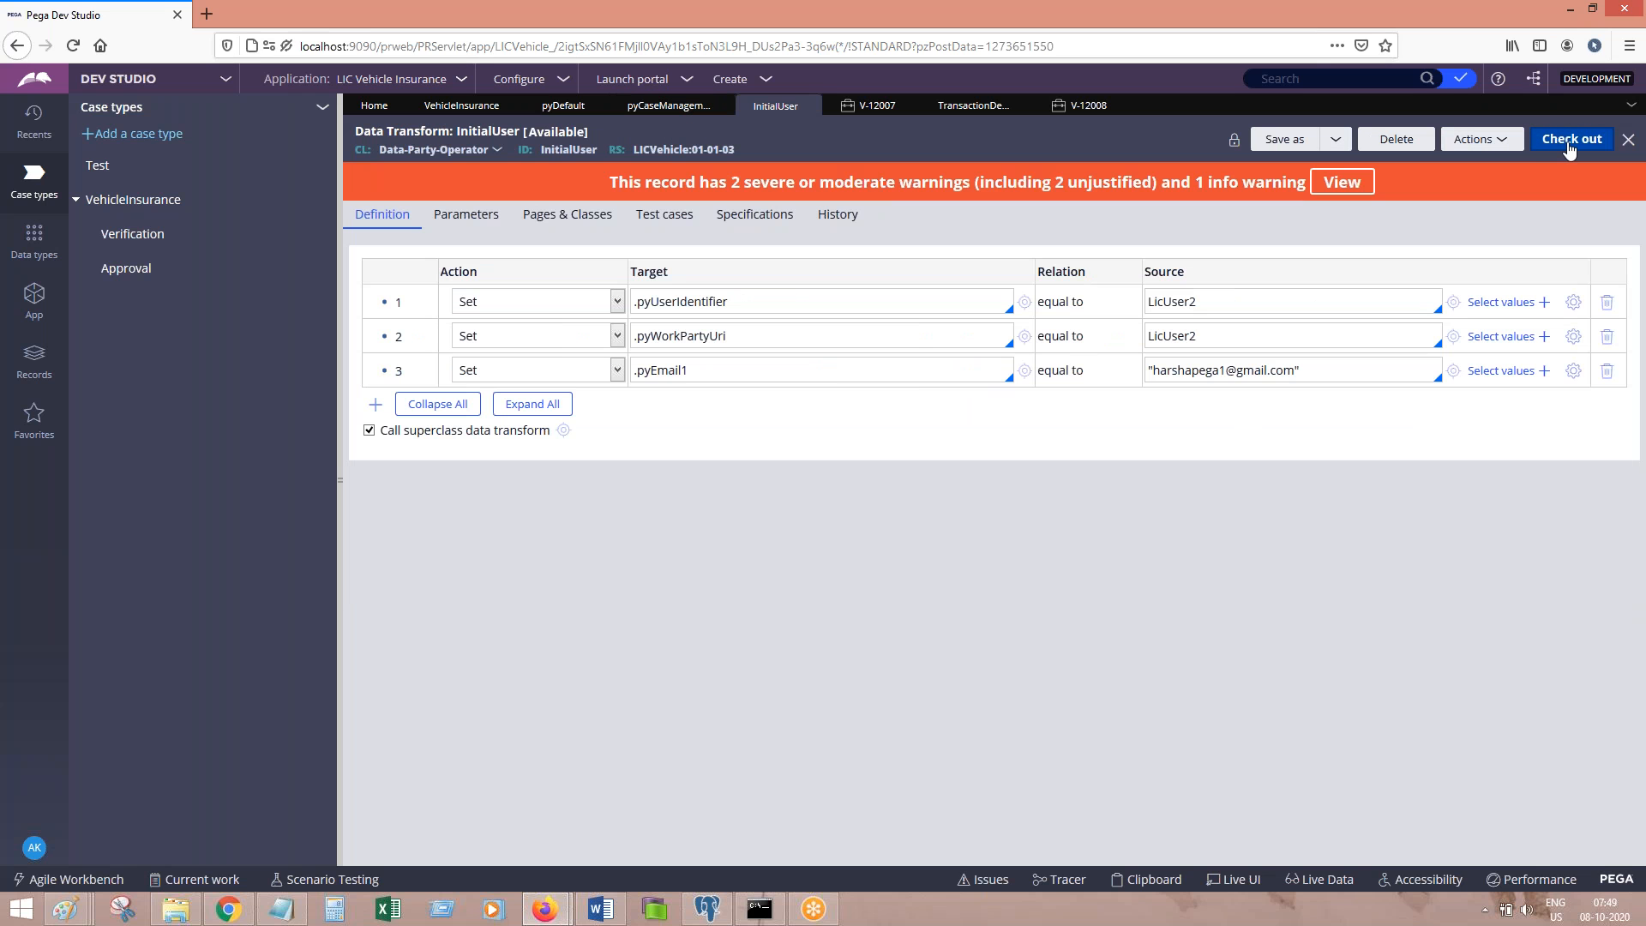
left_click(1605, 305)
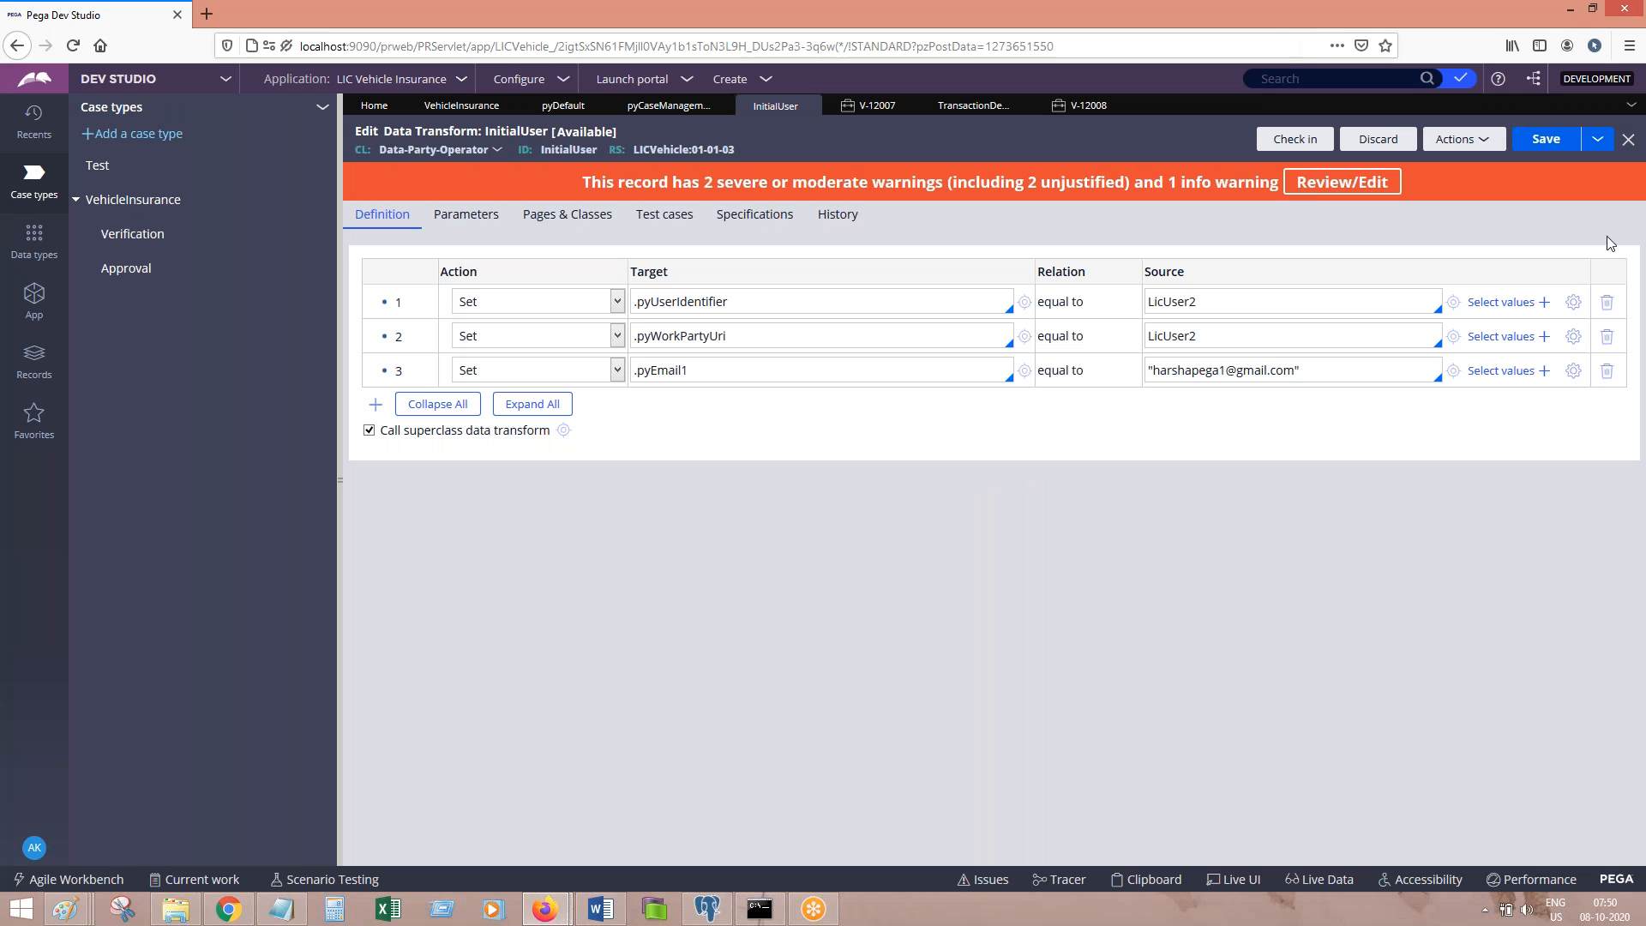
Step: Delete the .pyUserIdentifier row, save, and check InitialUser in with justification and comments
left_click(1607, 304)
left_click(1545, 139)
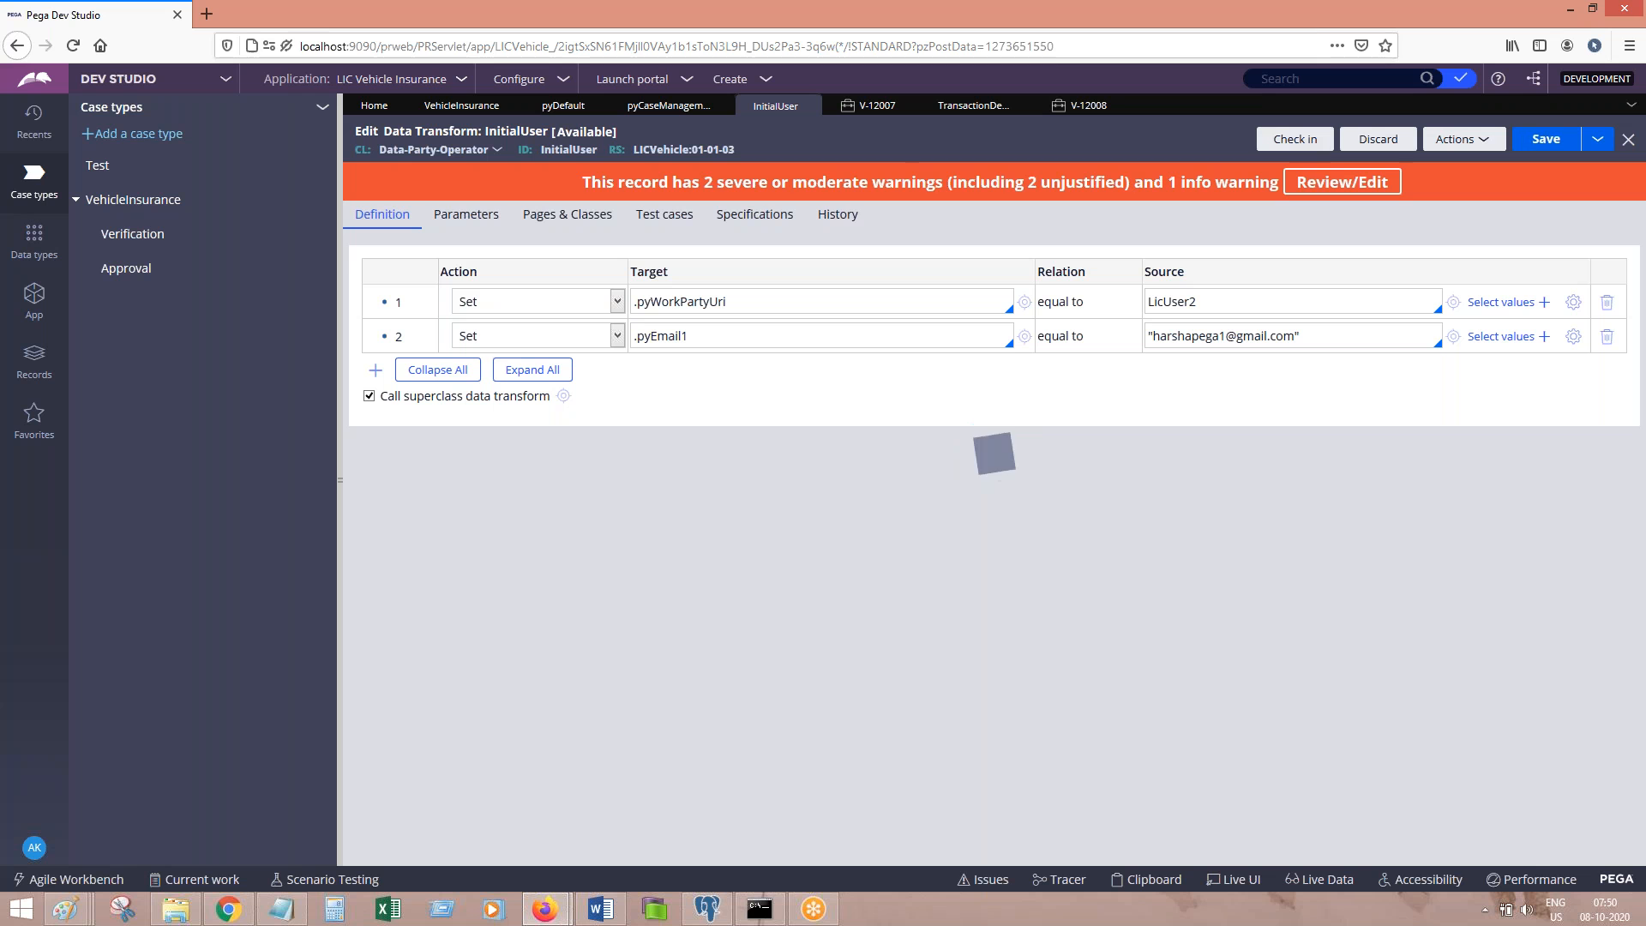
left_click(1278, 142)
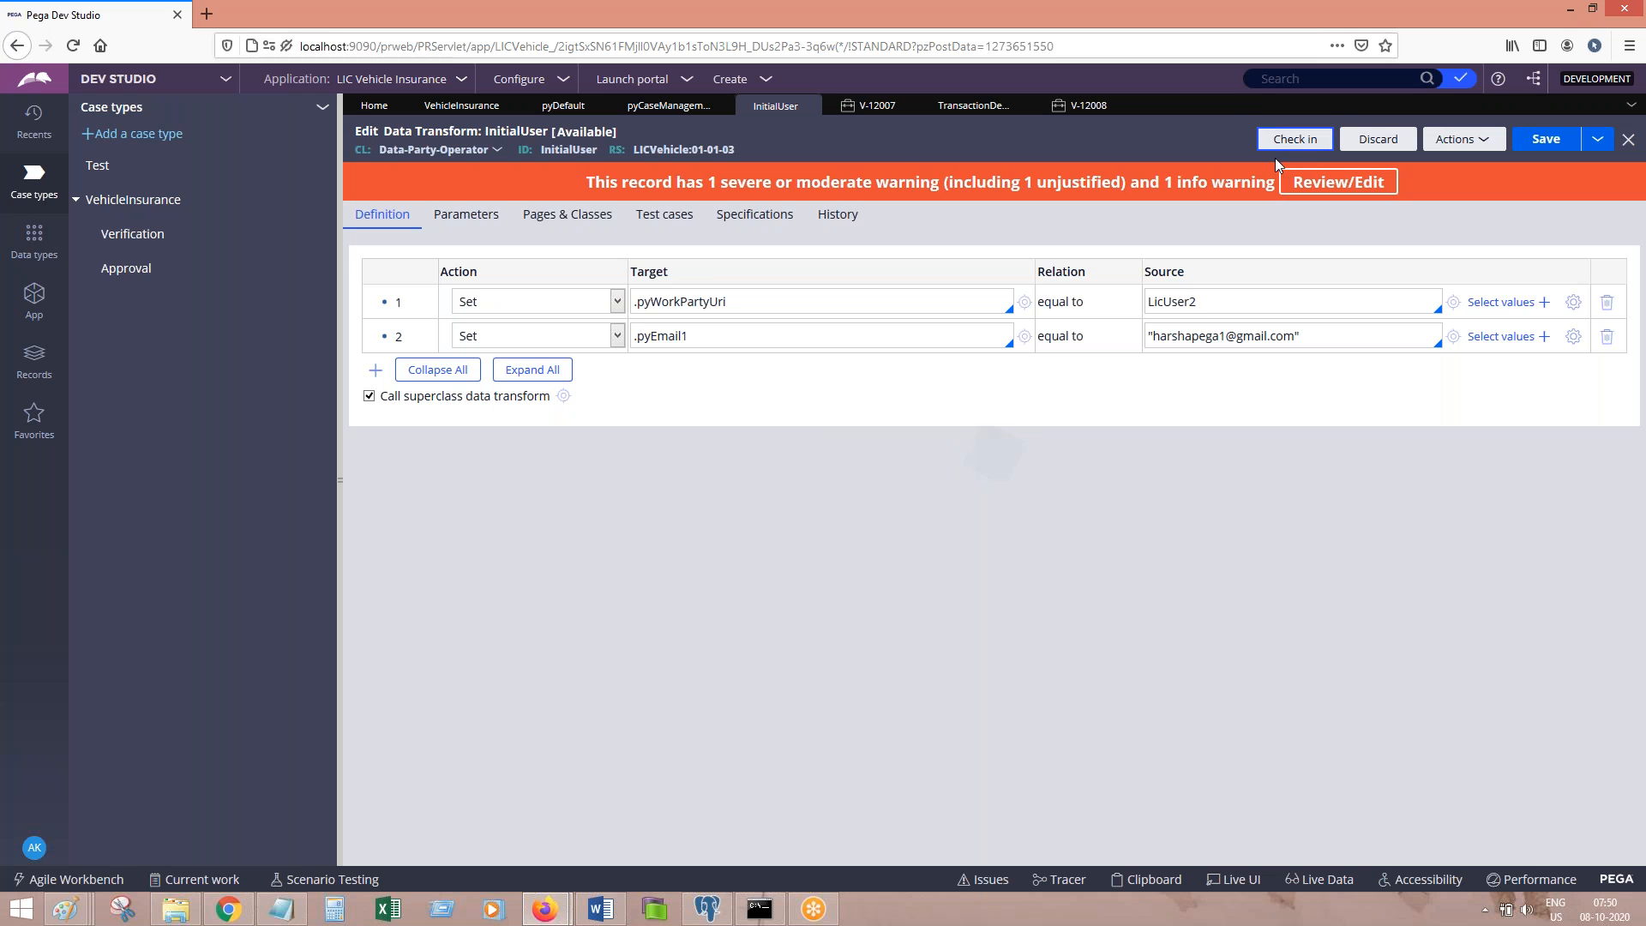
type("dfgfd")
key("Tab")
type("fgdfgdf")
key("Return")
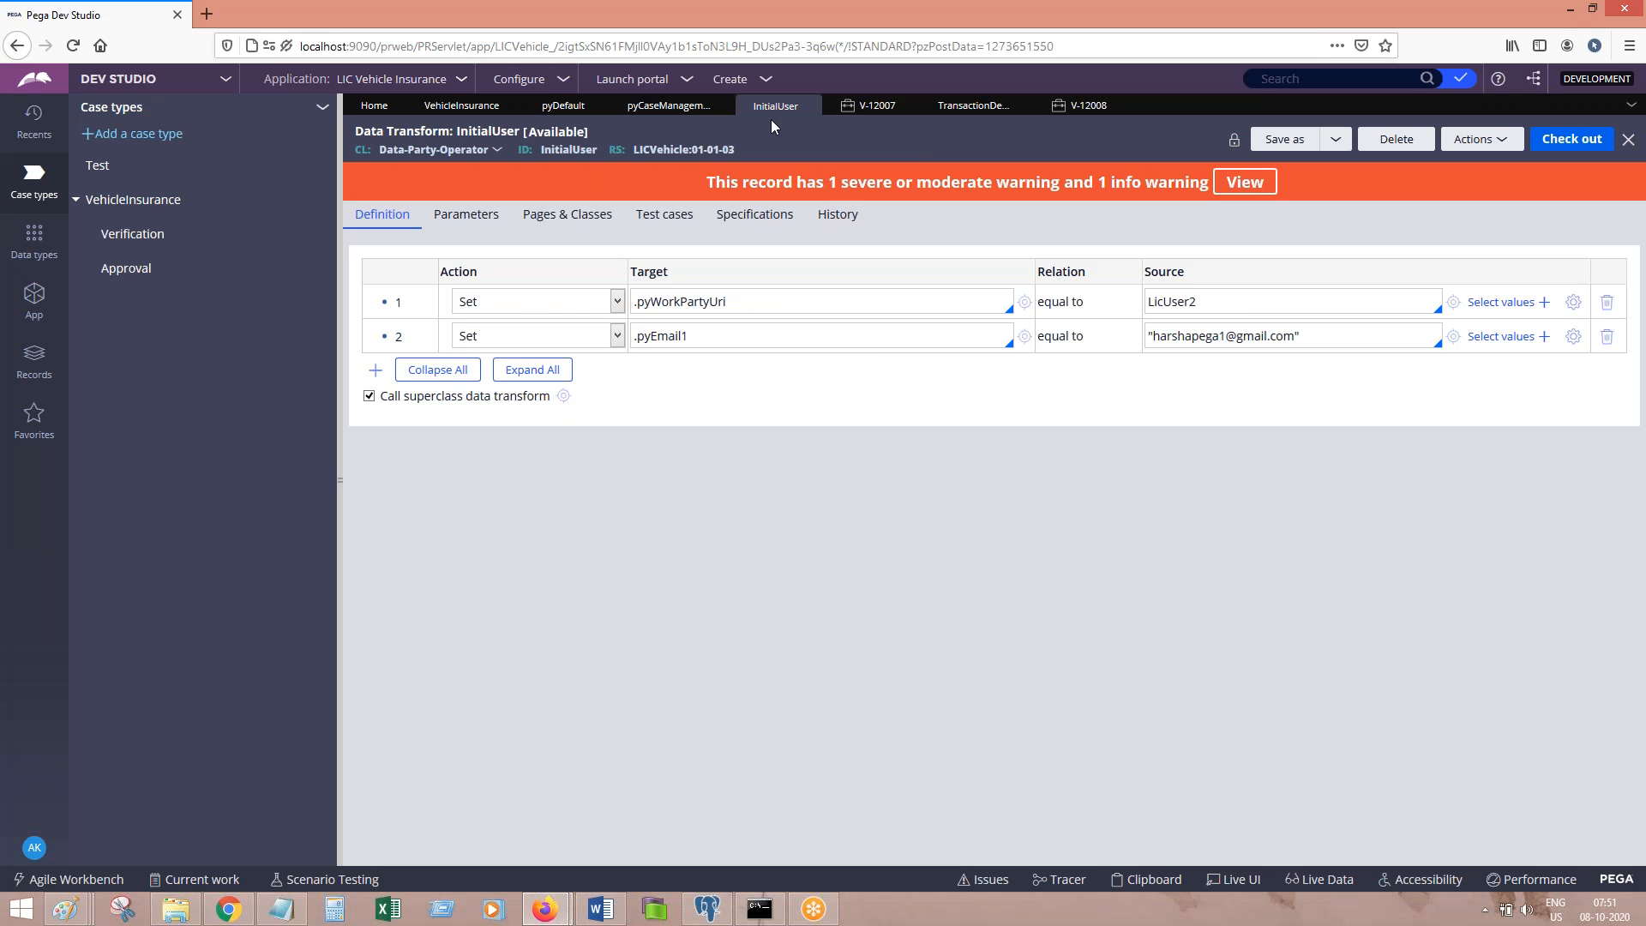
Step: Create a new VehicleInsurance case, V-12009, from the case type with User2 as participant
left_click(657, 106)
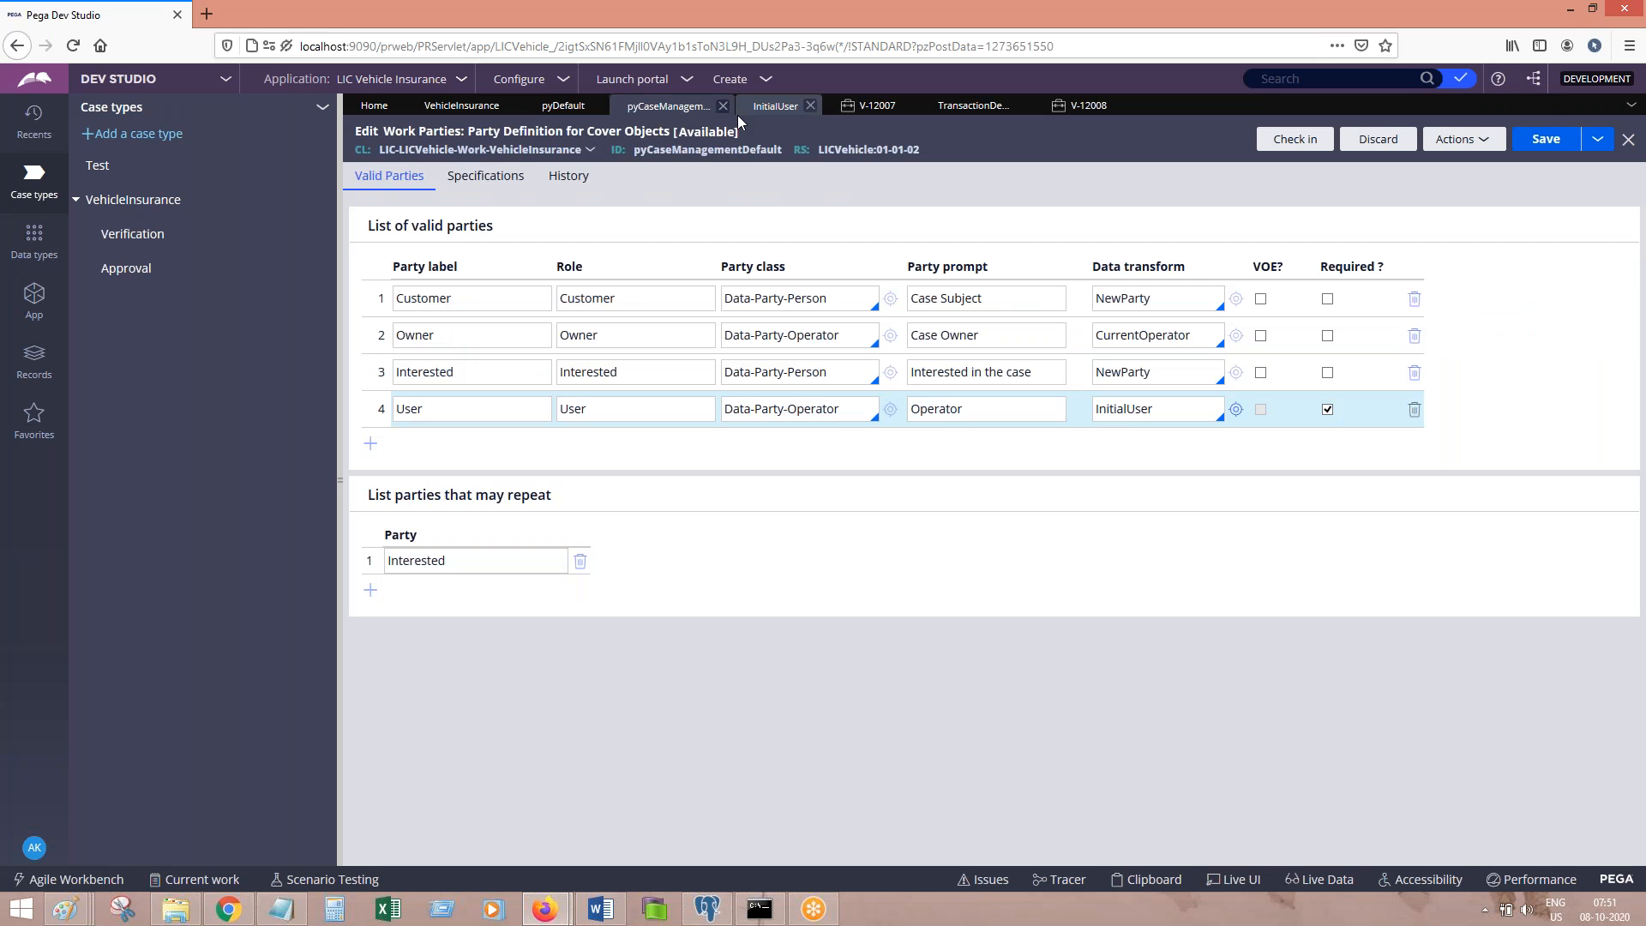
left_click(461, 105)
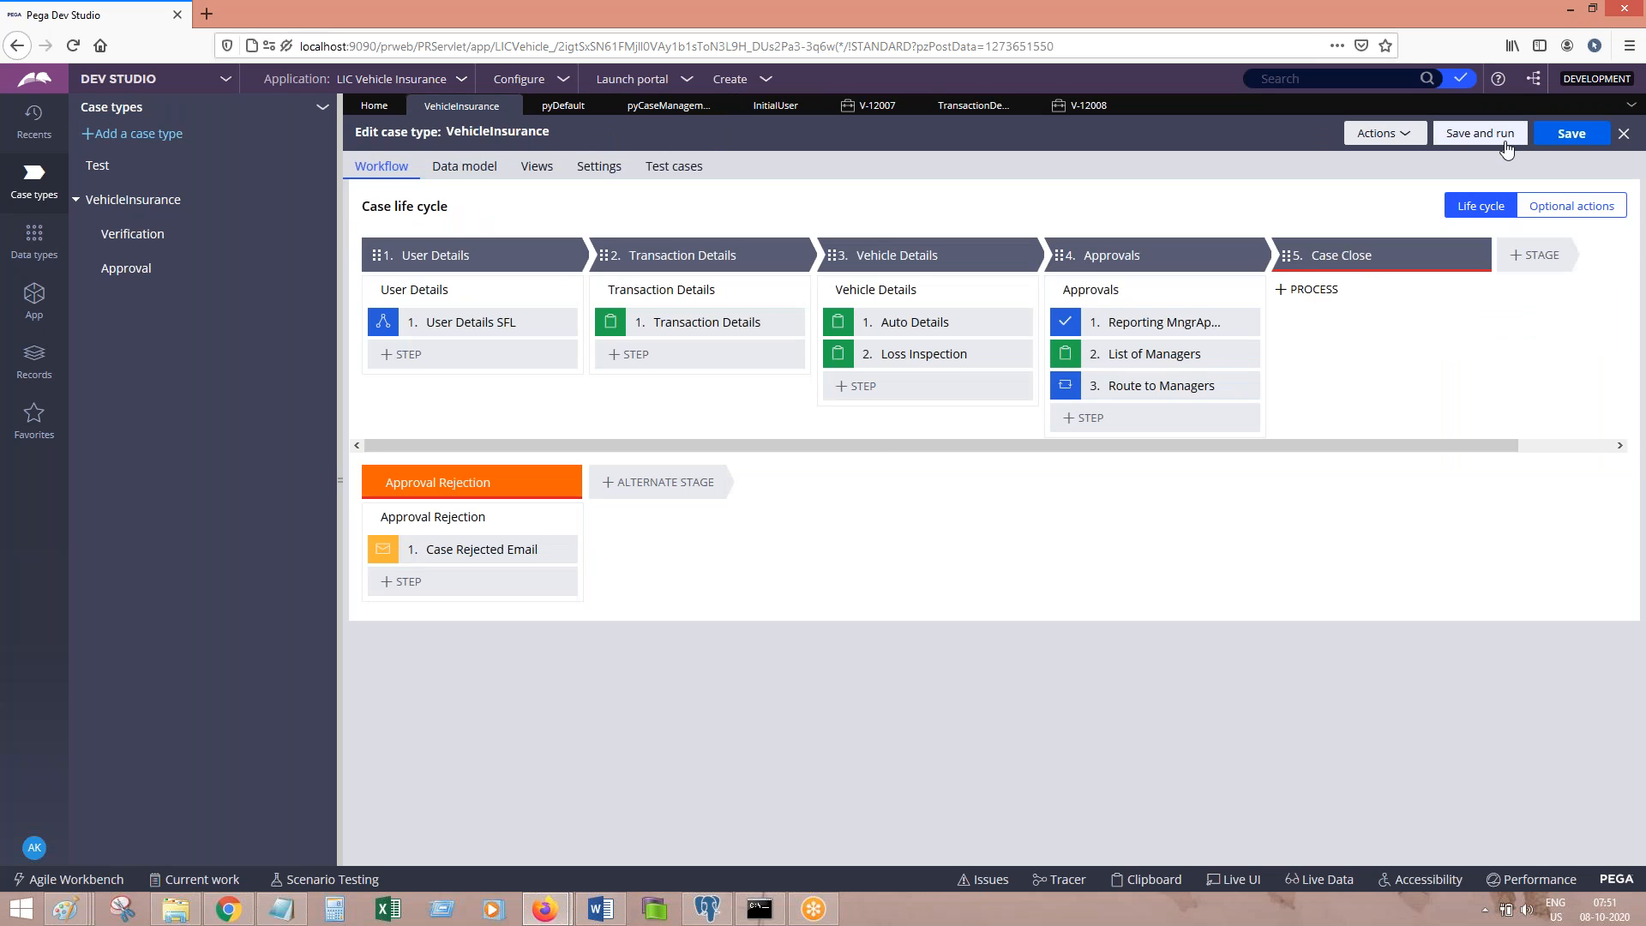
left_click(741, 79)
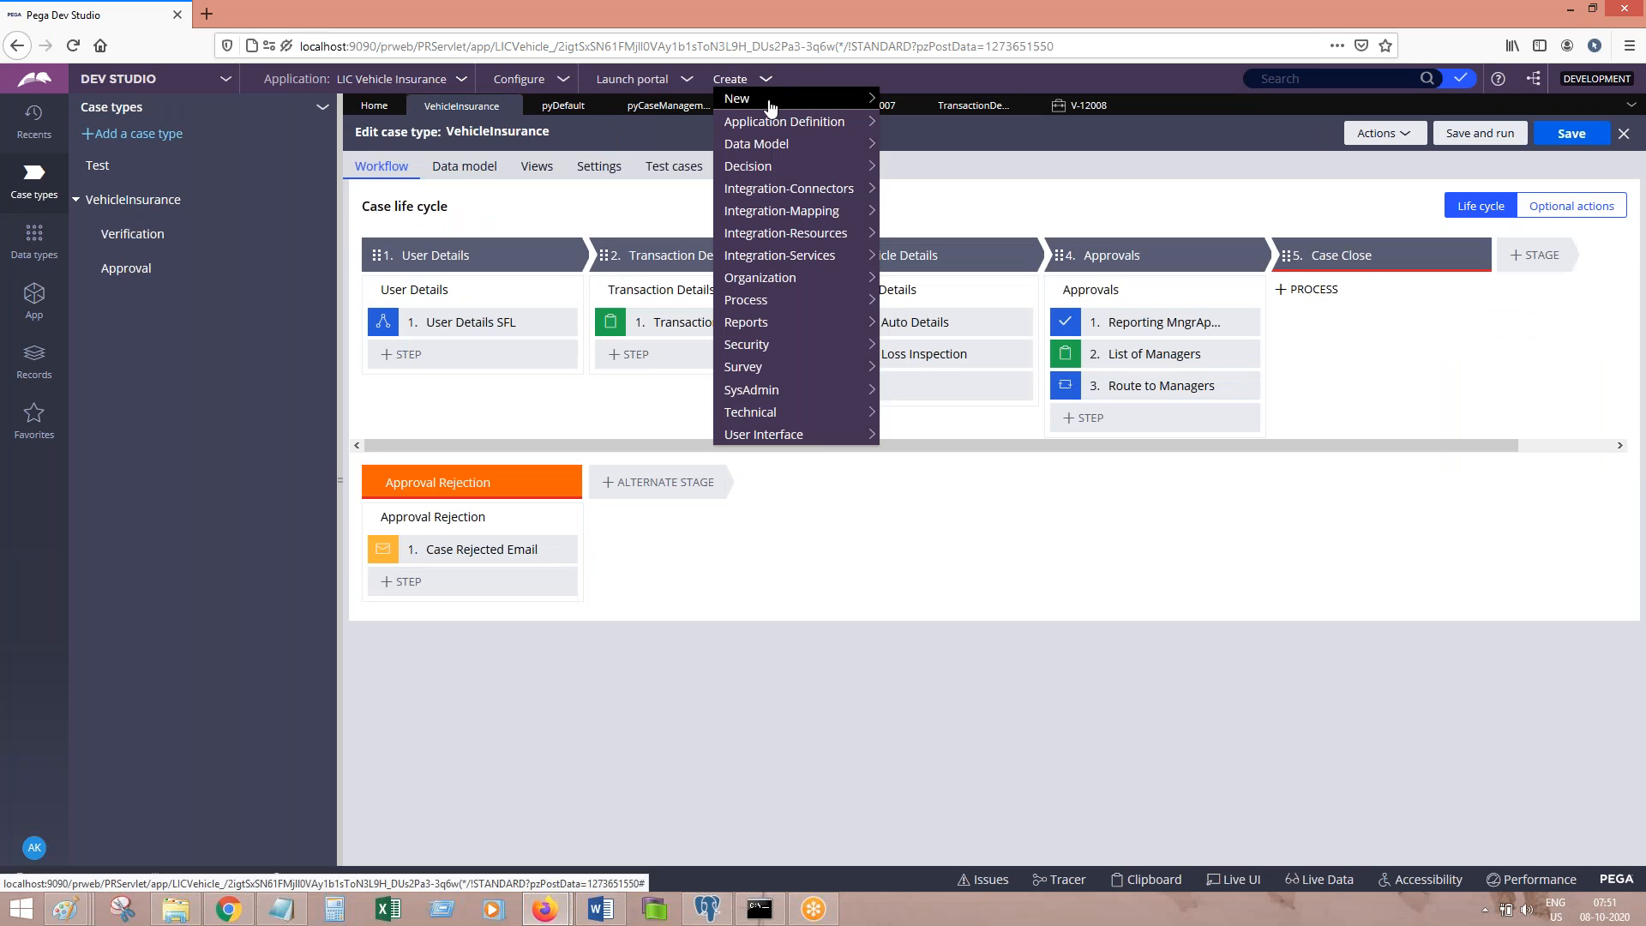
mouse_move(866, 98)
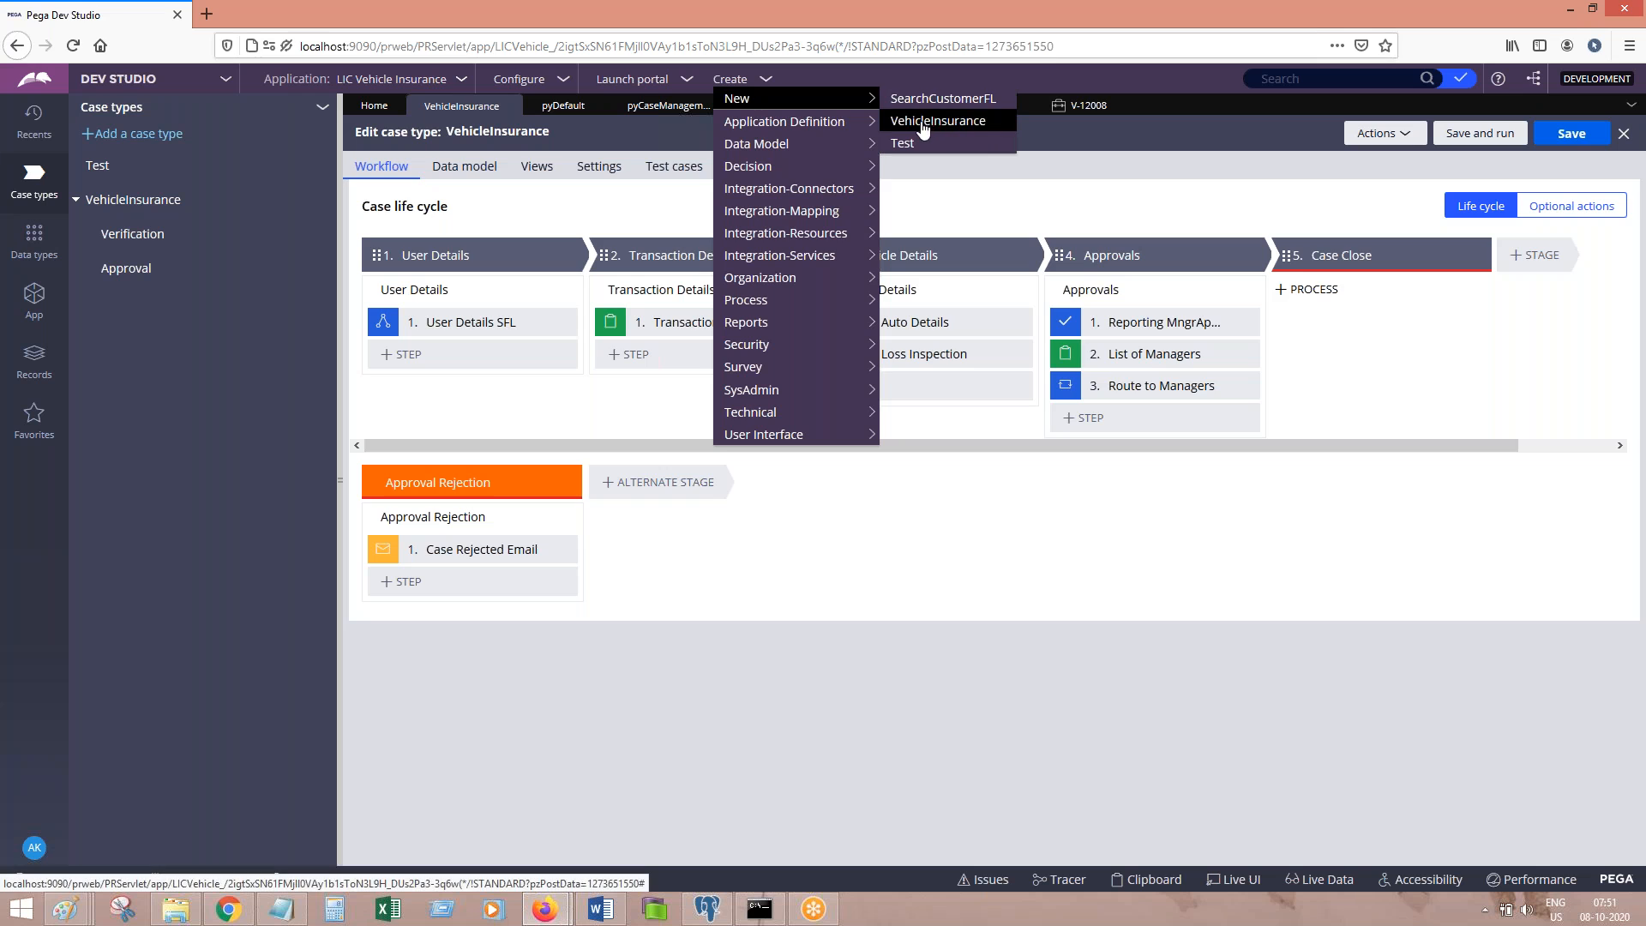
left_click(921, 120)
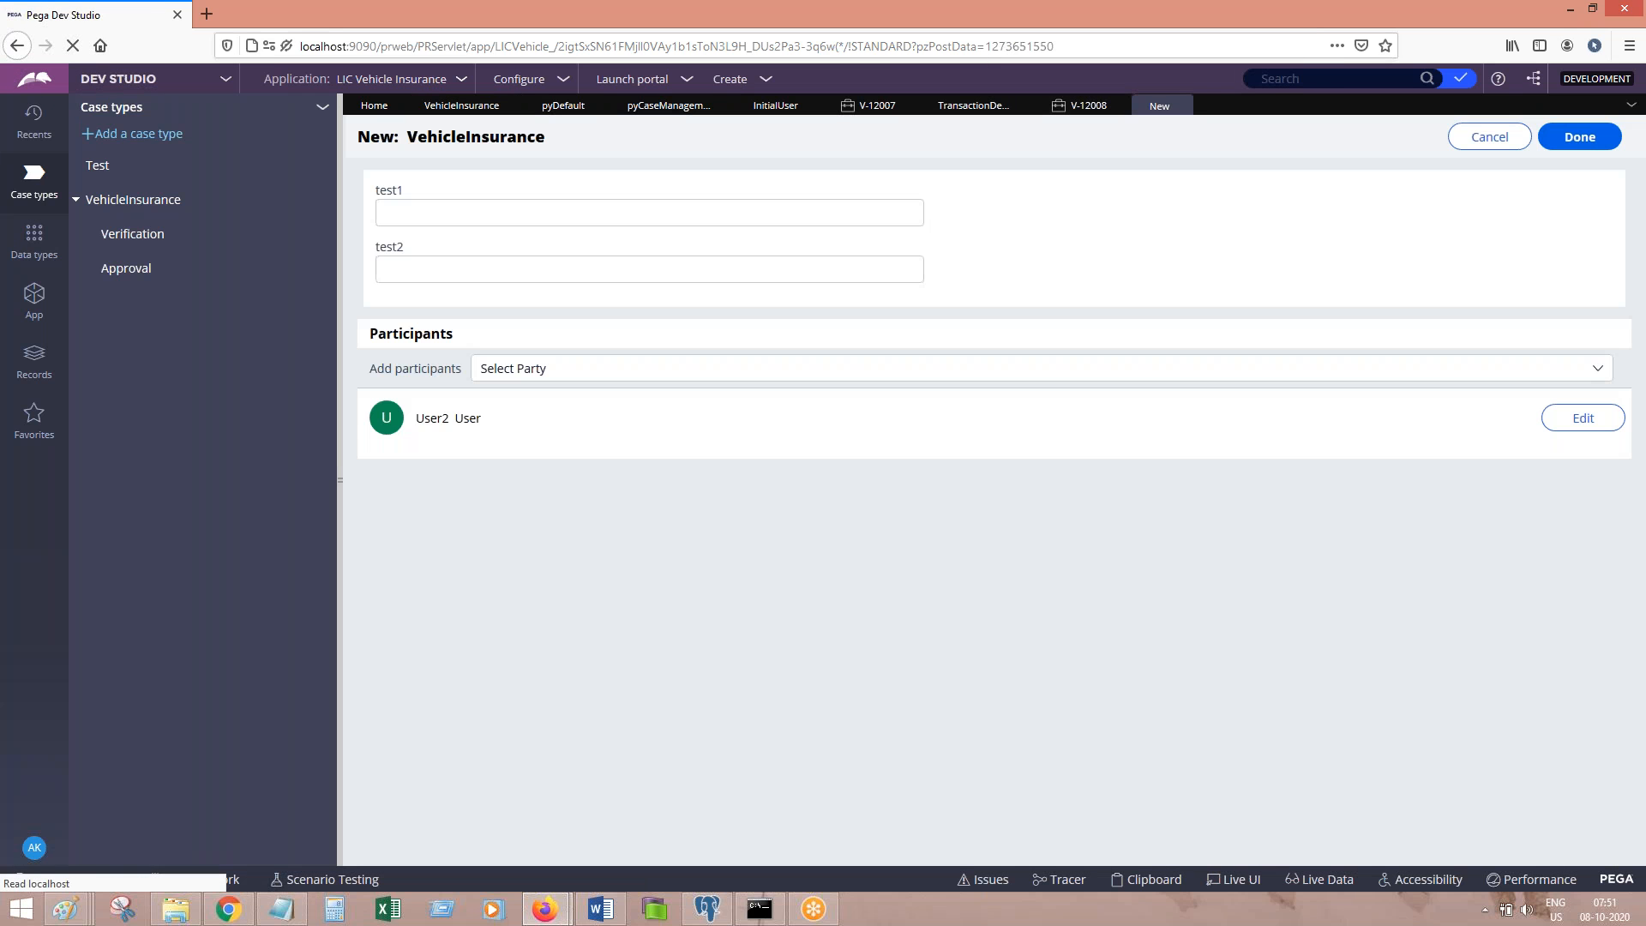
left_click(1593, 139)
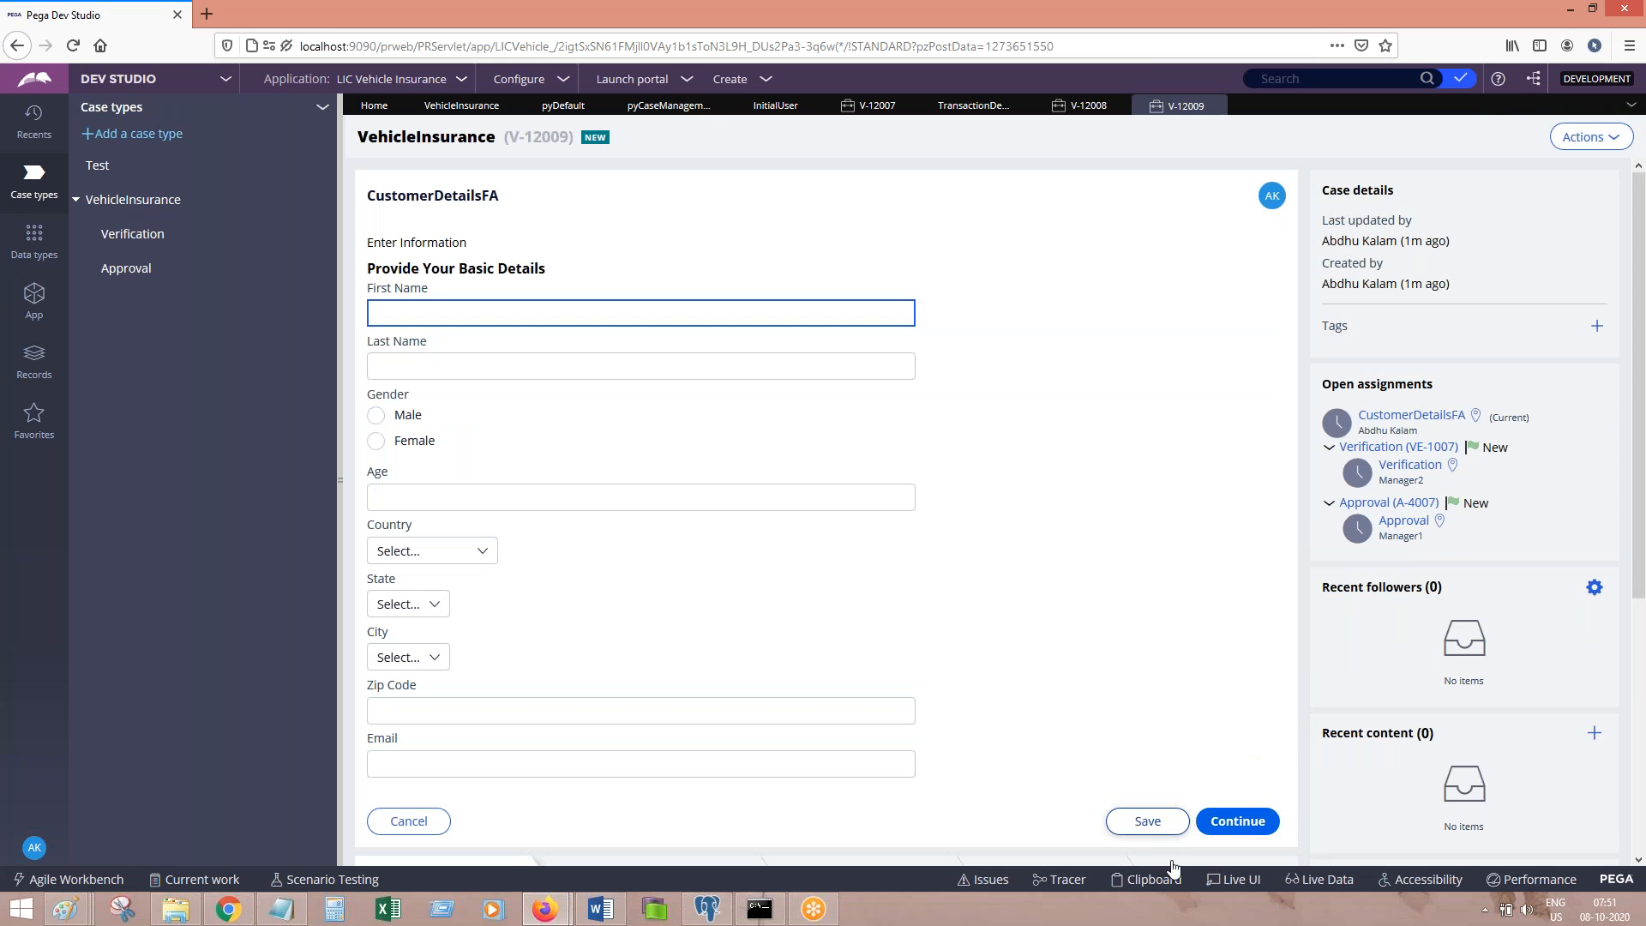
Step: In the Clipboard, expand pyWorkPage > pyWorkParty and view the pyWorkParty(User) properties
left_click(1158, 880)
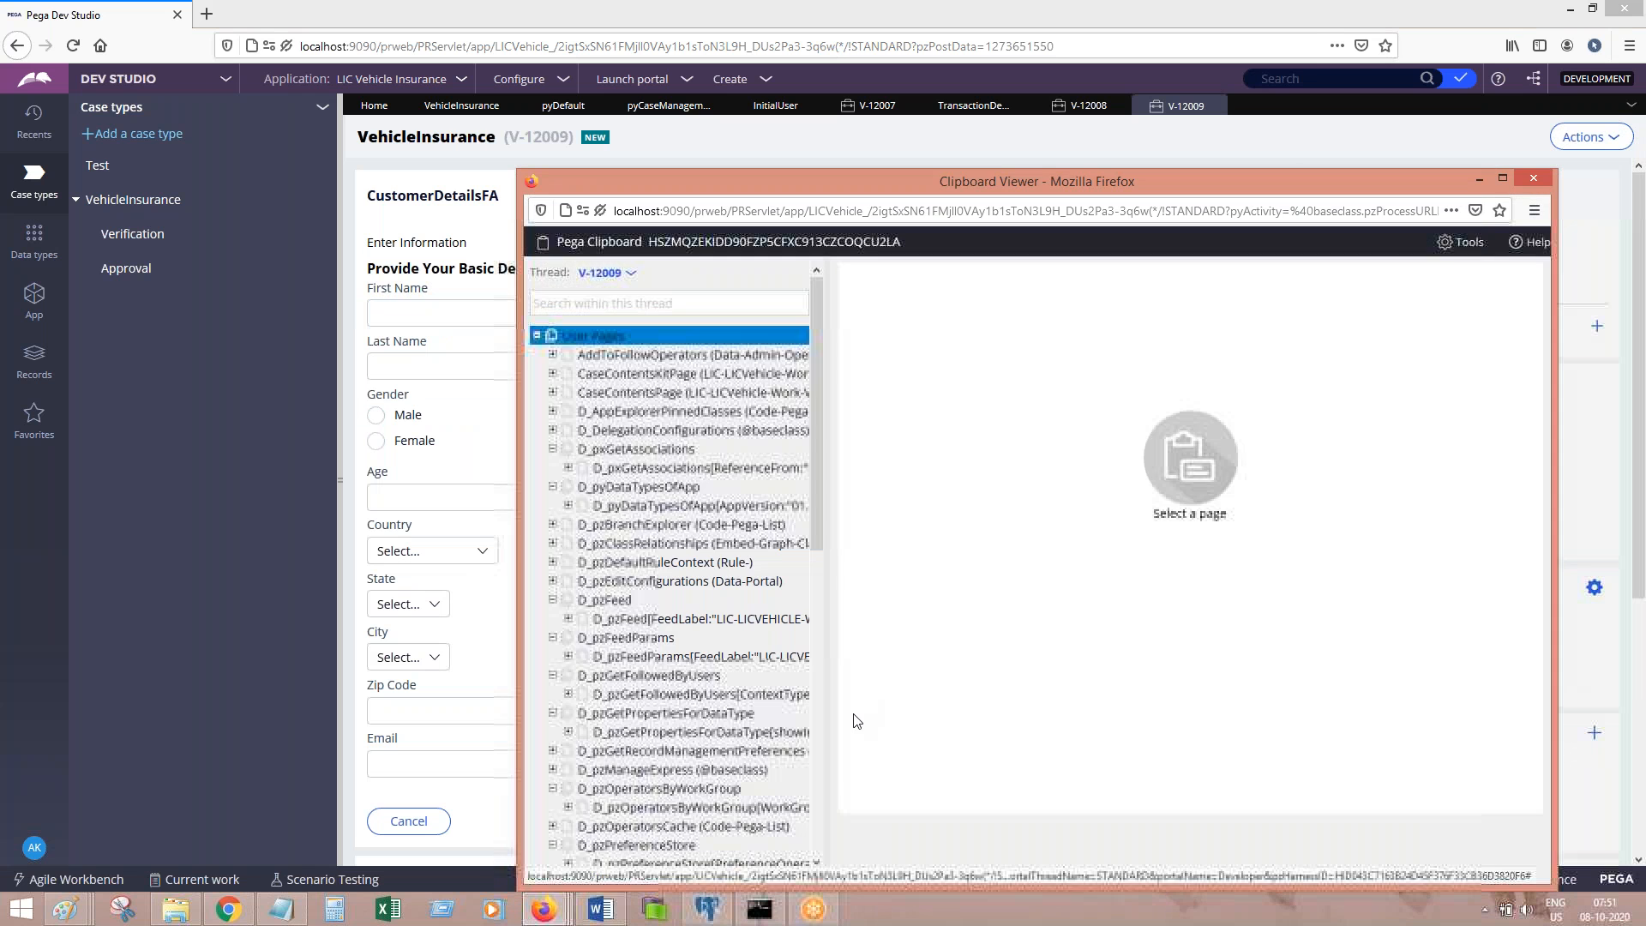
scroll(819, 746, "down", 10)
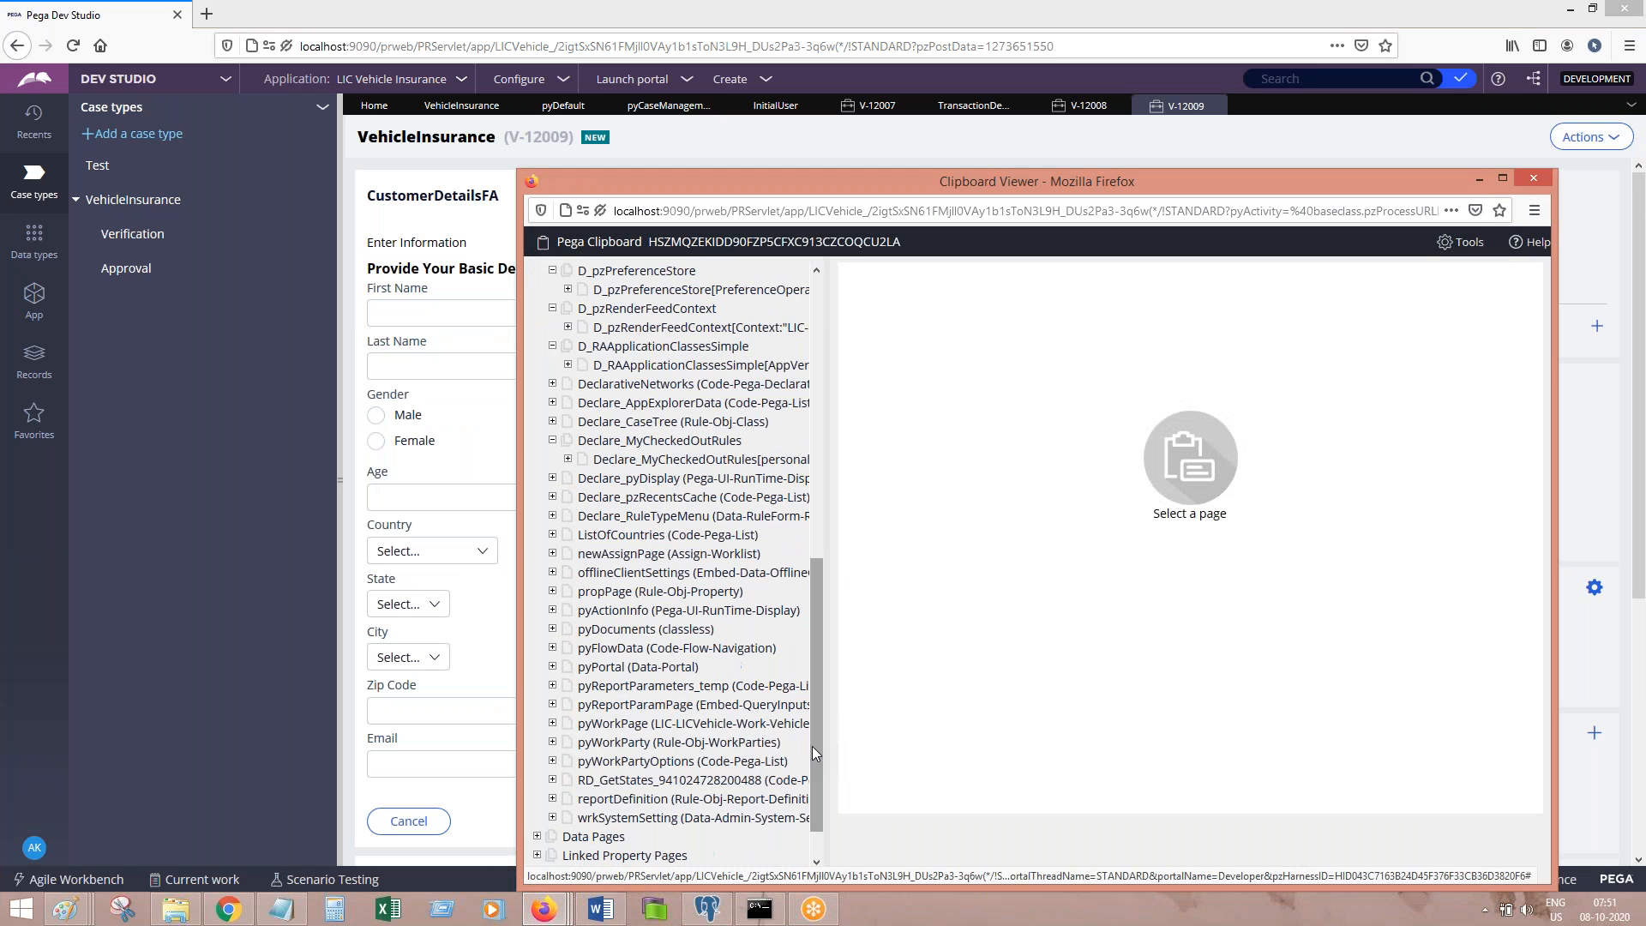
left_click(552, 723)
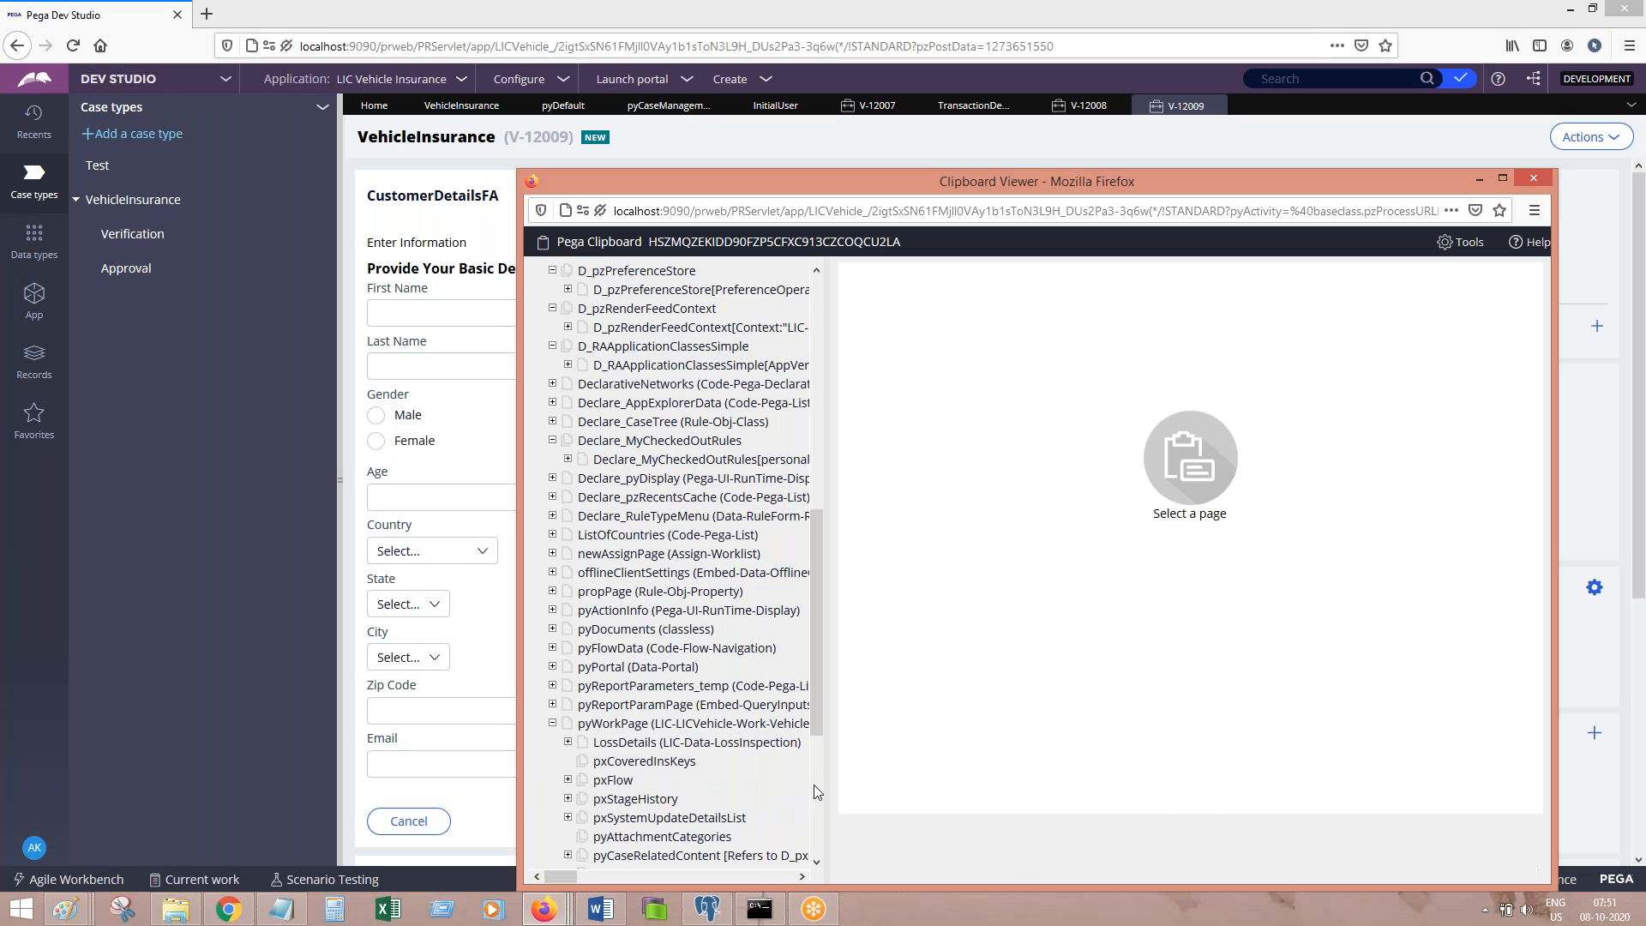
scroll(814, 784, "down", 2)
scroll(814, 784, "down", 4)
left_click(567, 674)
left_click(651, 694)
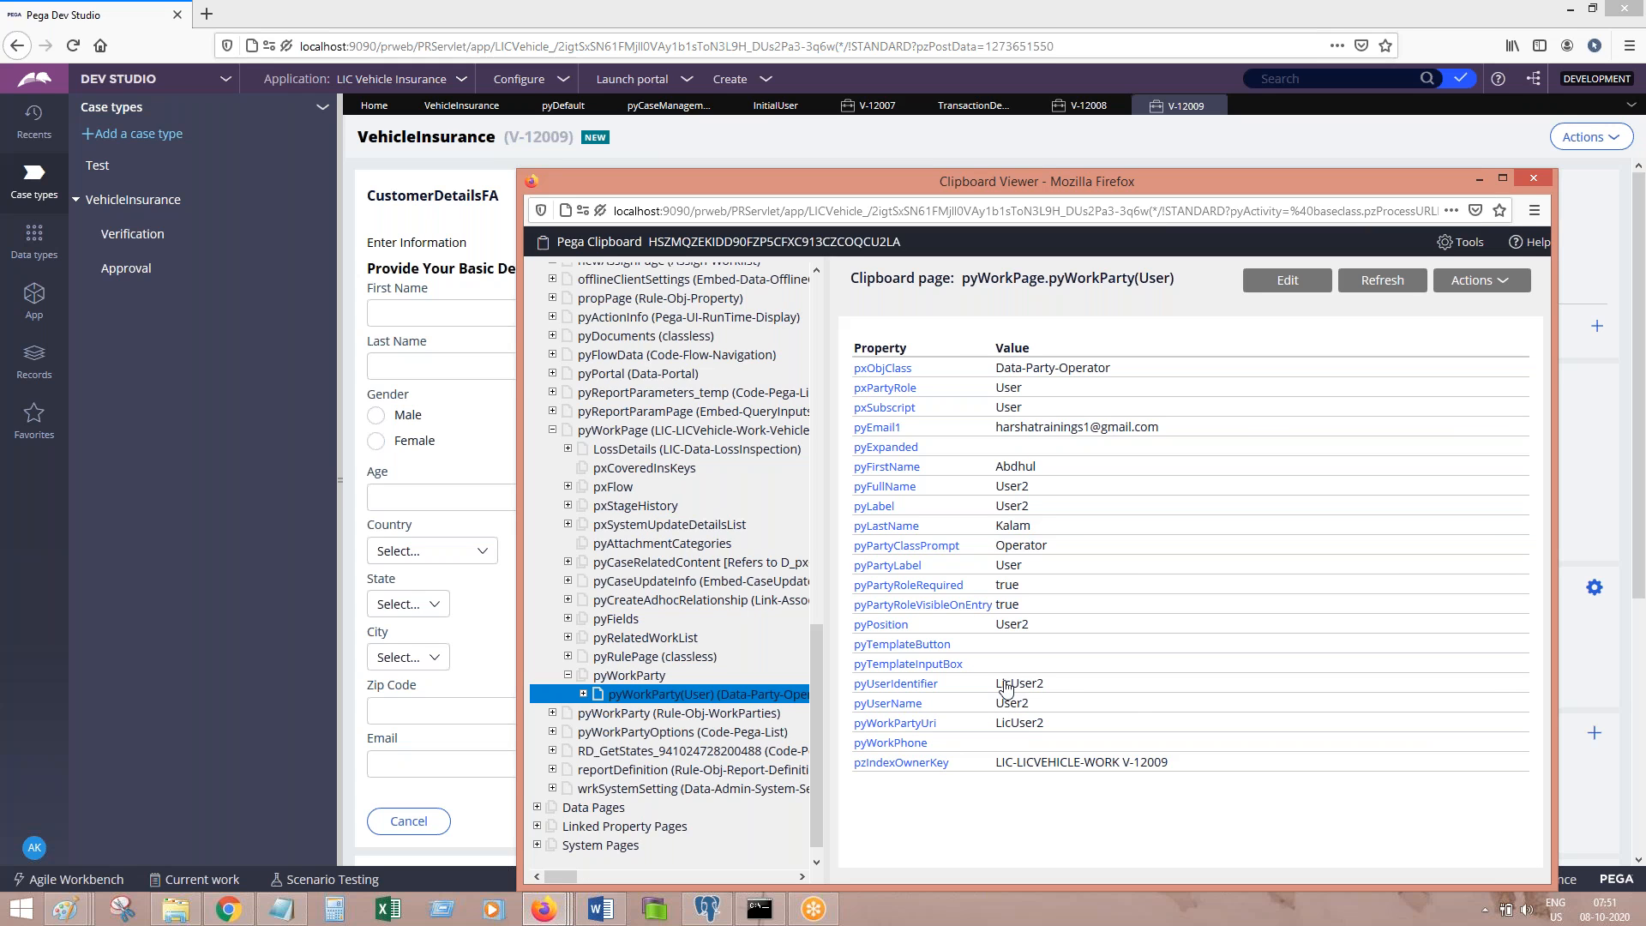
left_click(1326, 29)
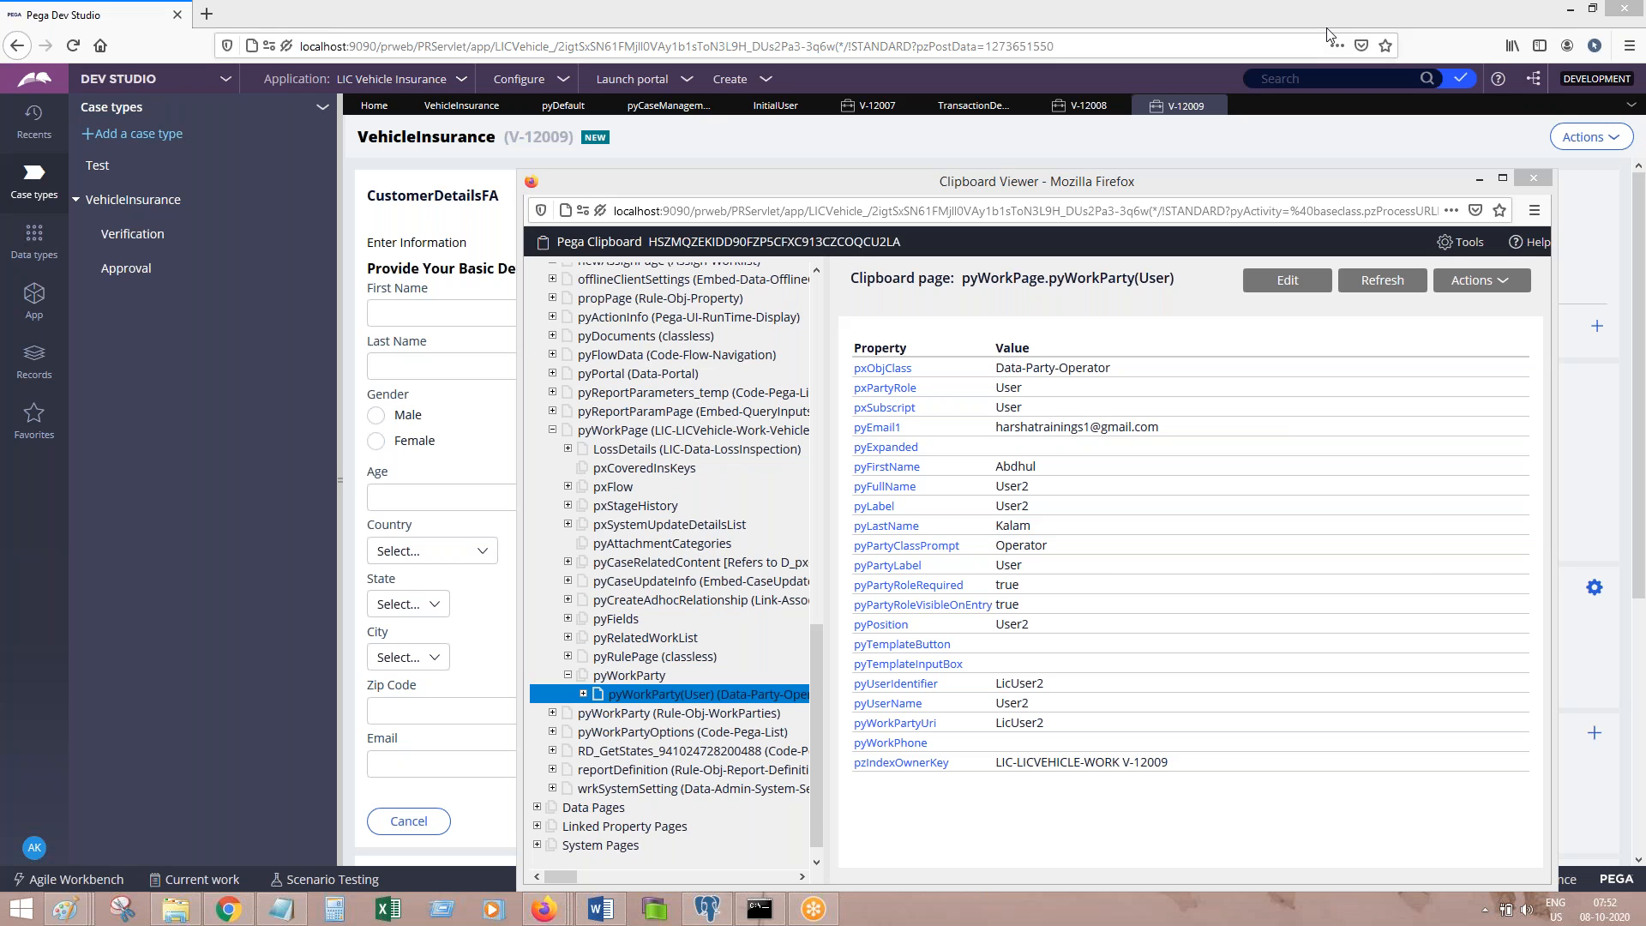
Step: Add the line 'one min pls' in Notepad after User
left_click(300, 916)
left_click(562, 580)
key("Return")
key("Return")
type("one min pls")
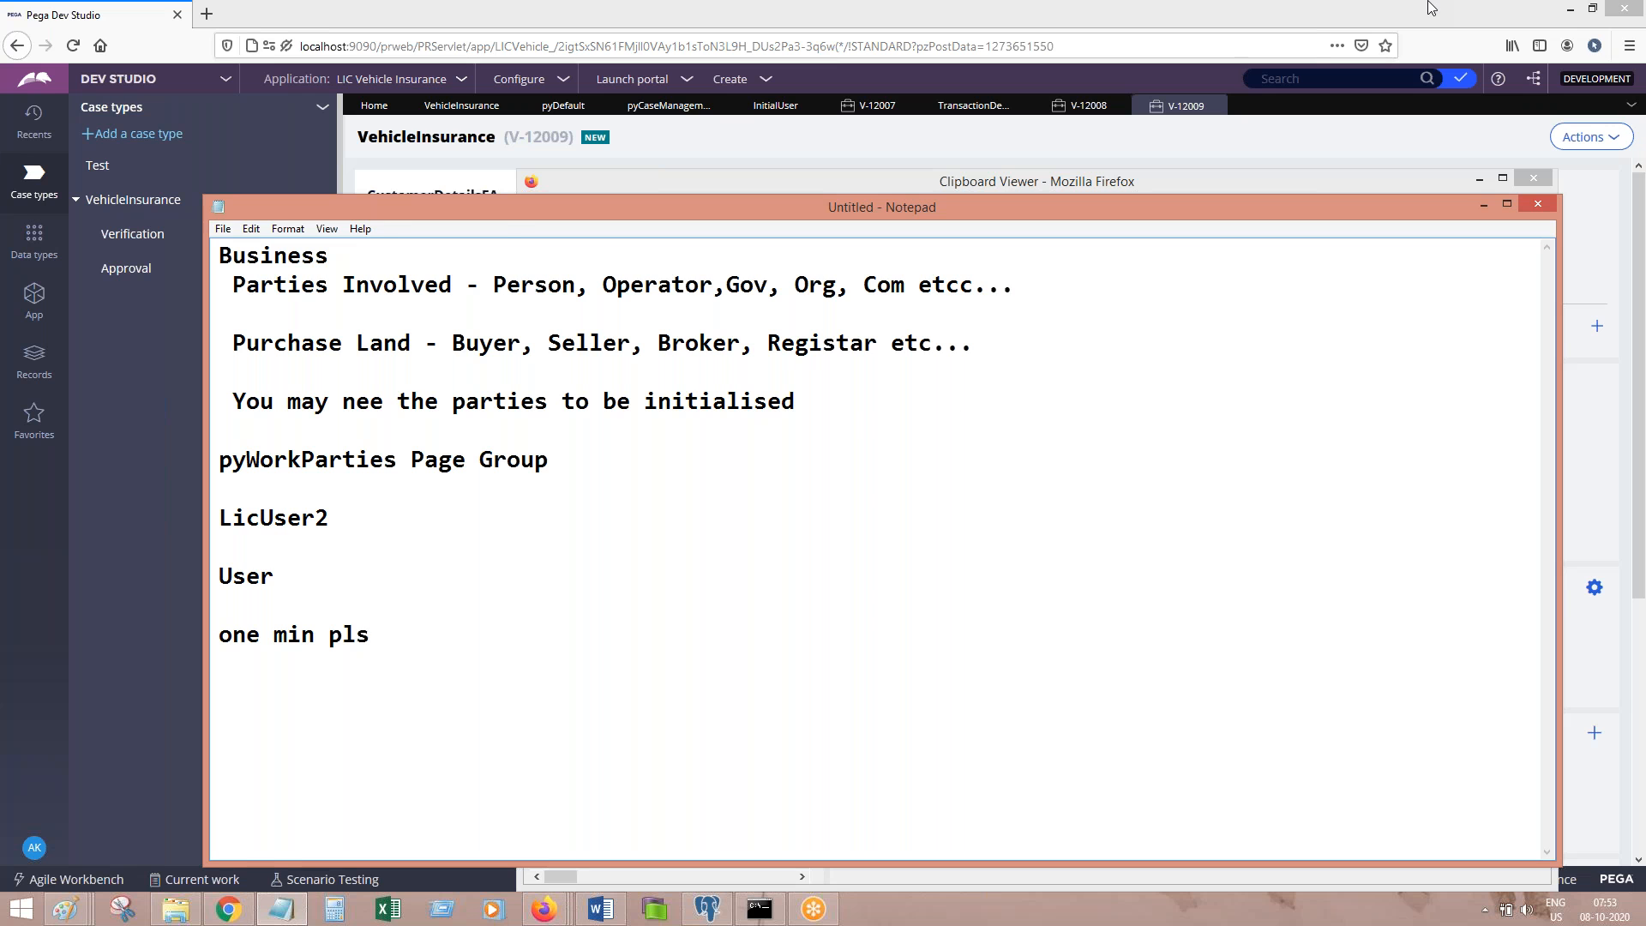
Step: Hide the Notepad notes so the Clipboard Viewer shows the pyWorkPage.pyWorkParty(User) page
left_click(1308, 30)
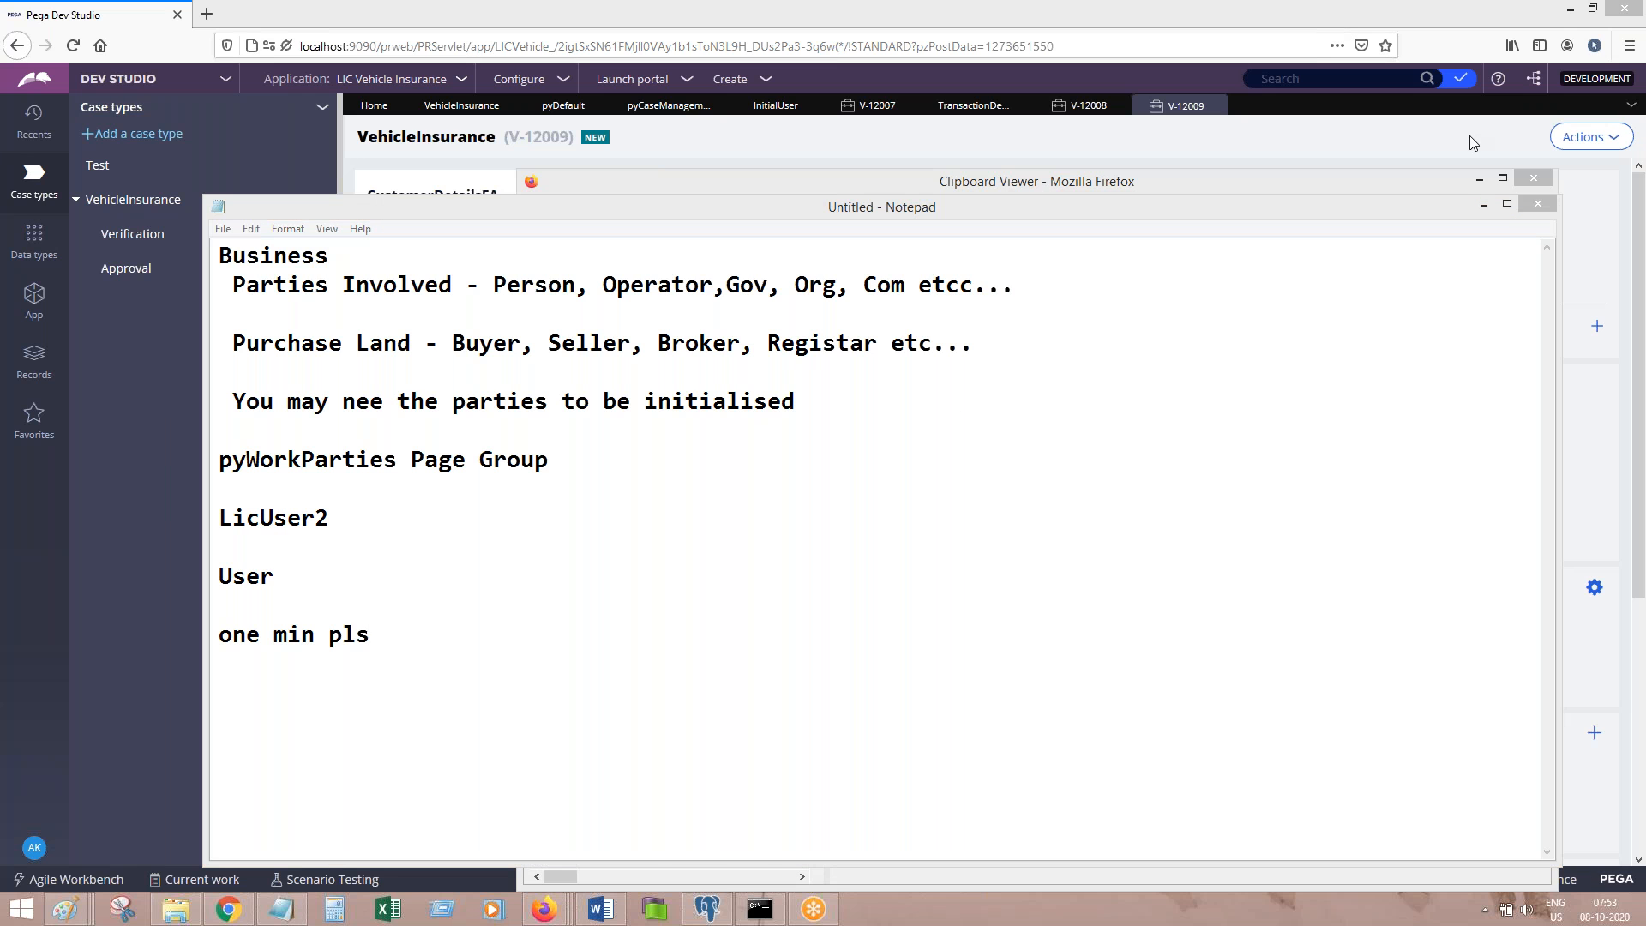
left_click(1483, 206)
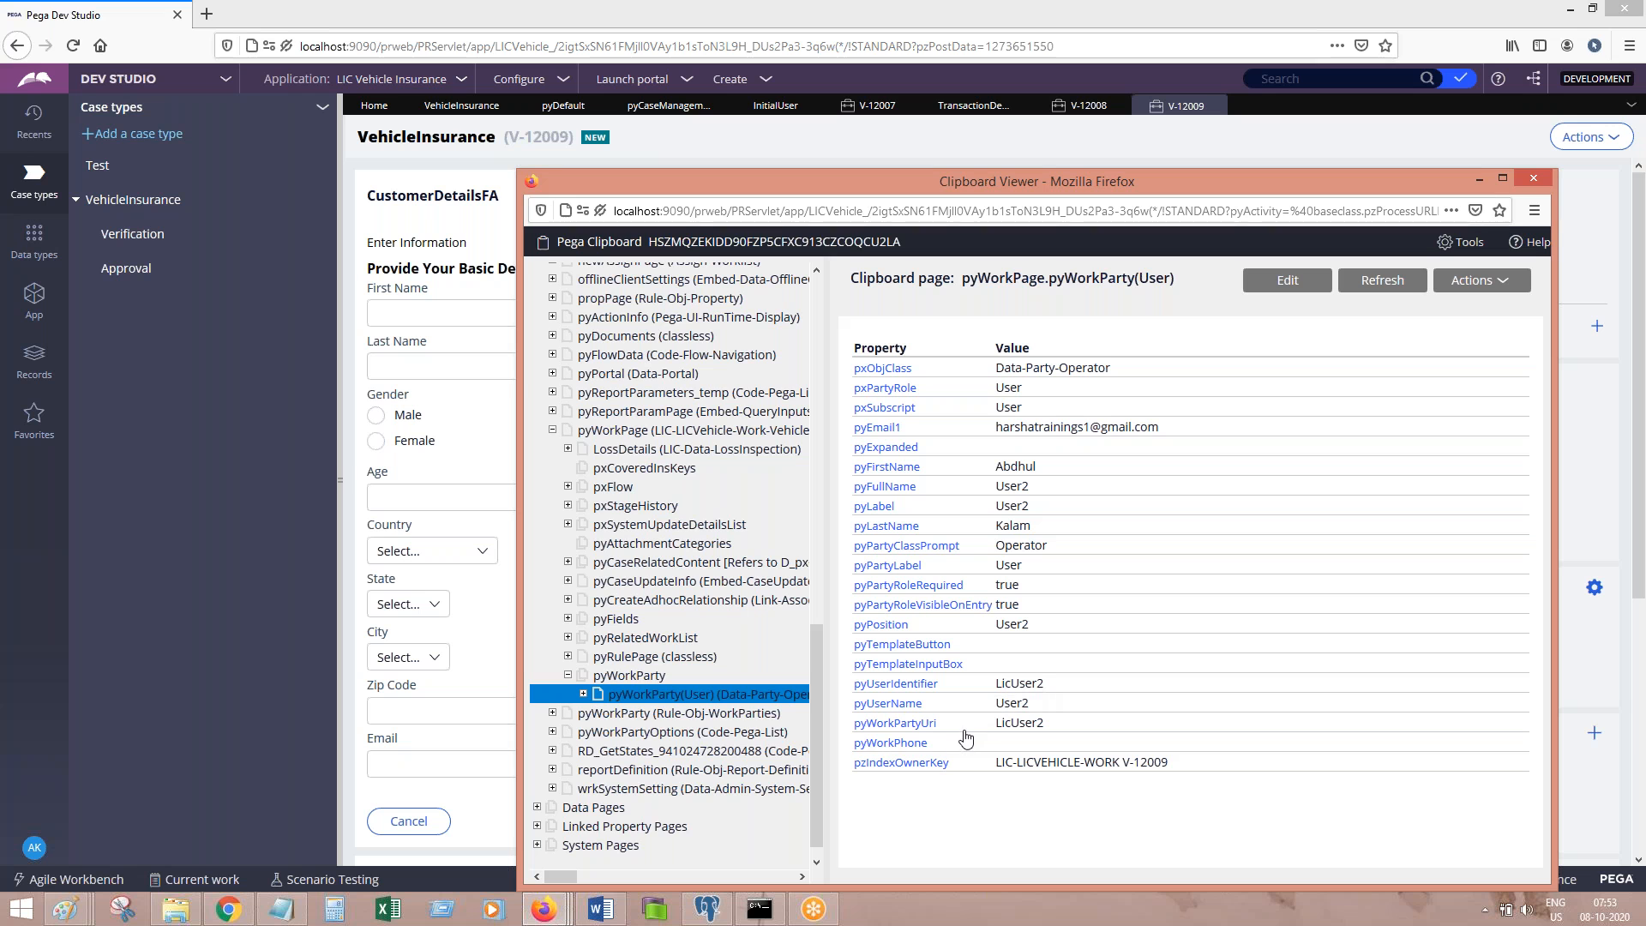
Step: Return to case V-12009 and submit User Details to advance it to Transaction Details
left_click(1469, 185)
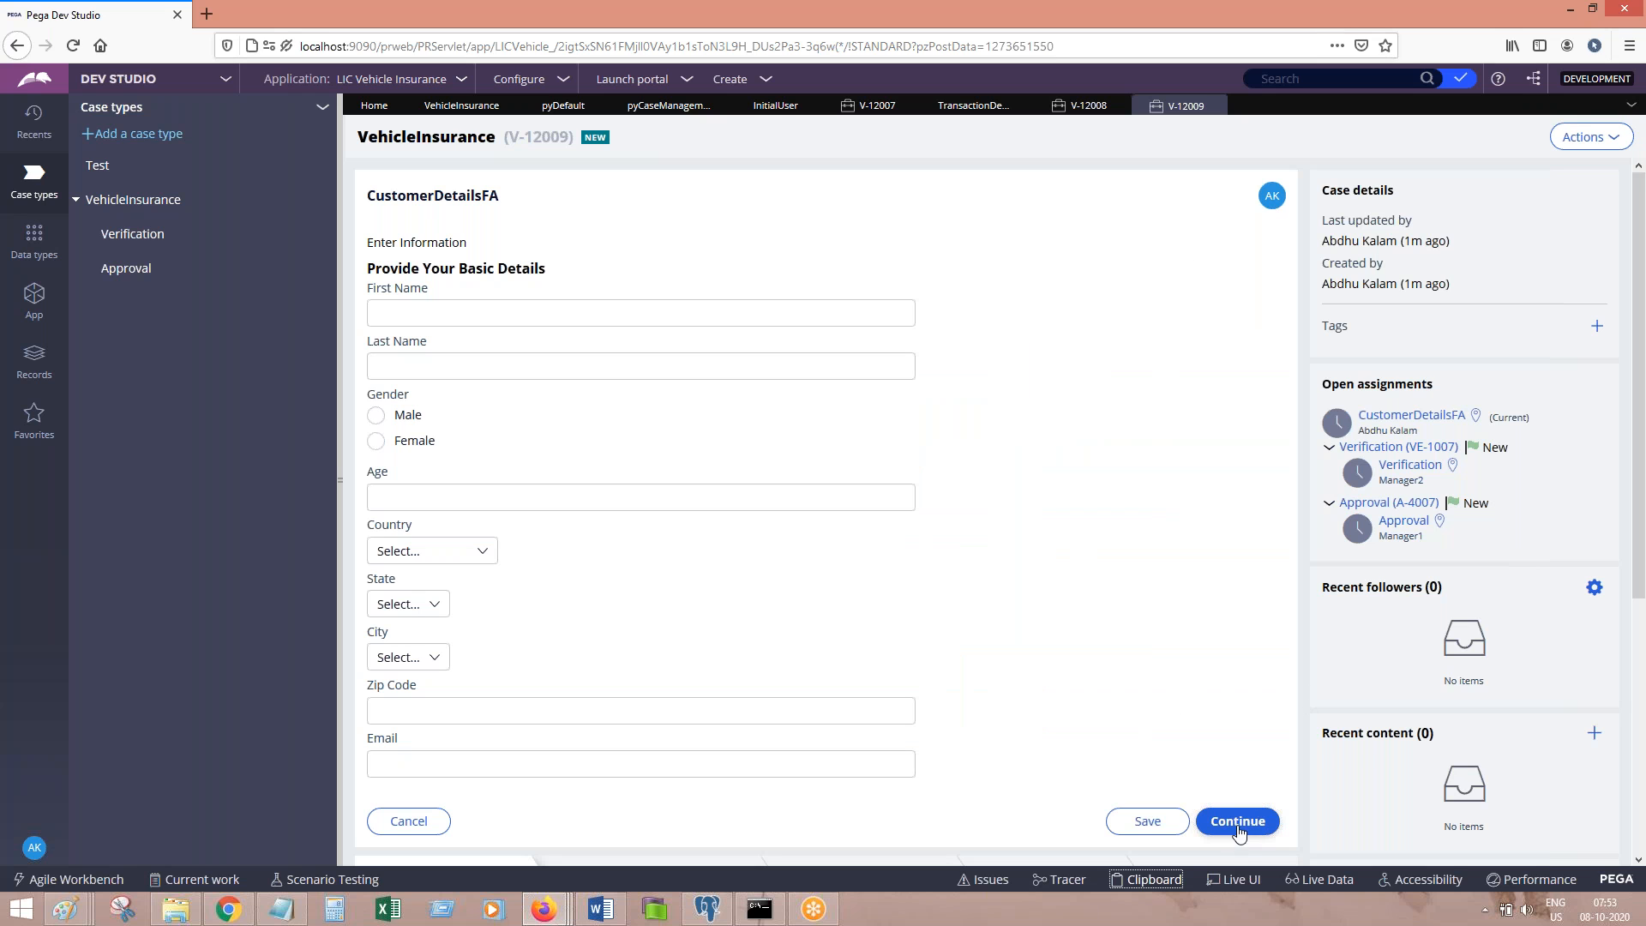
left_click(1590, 137)
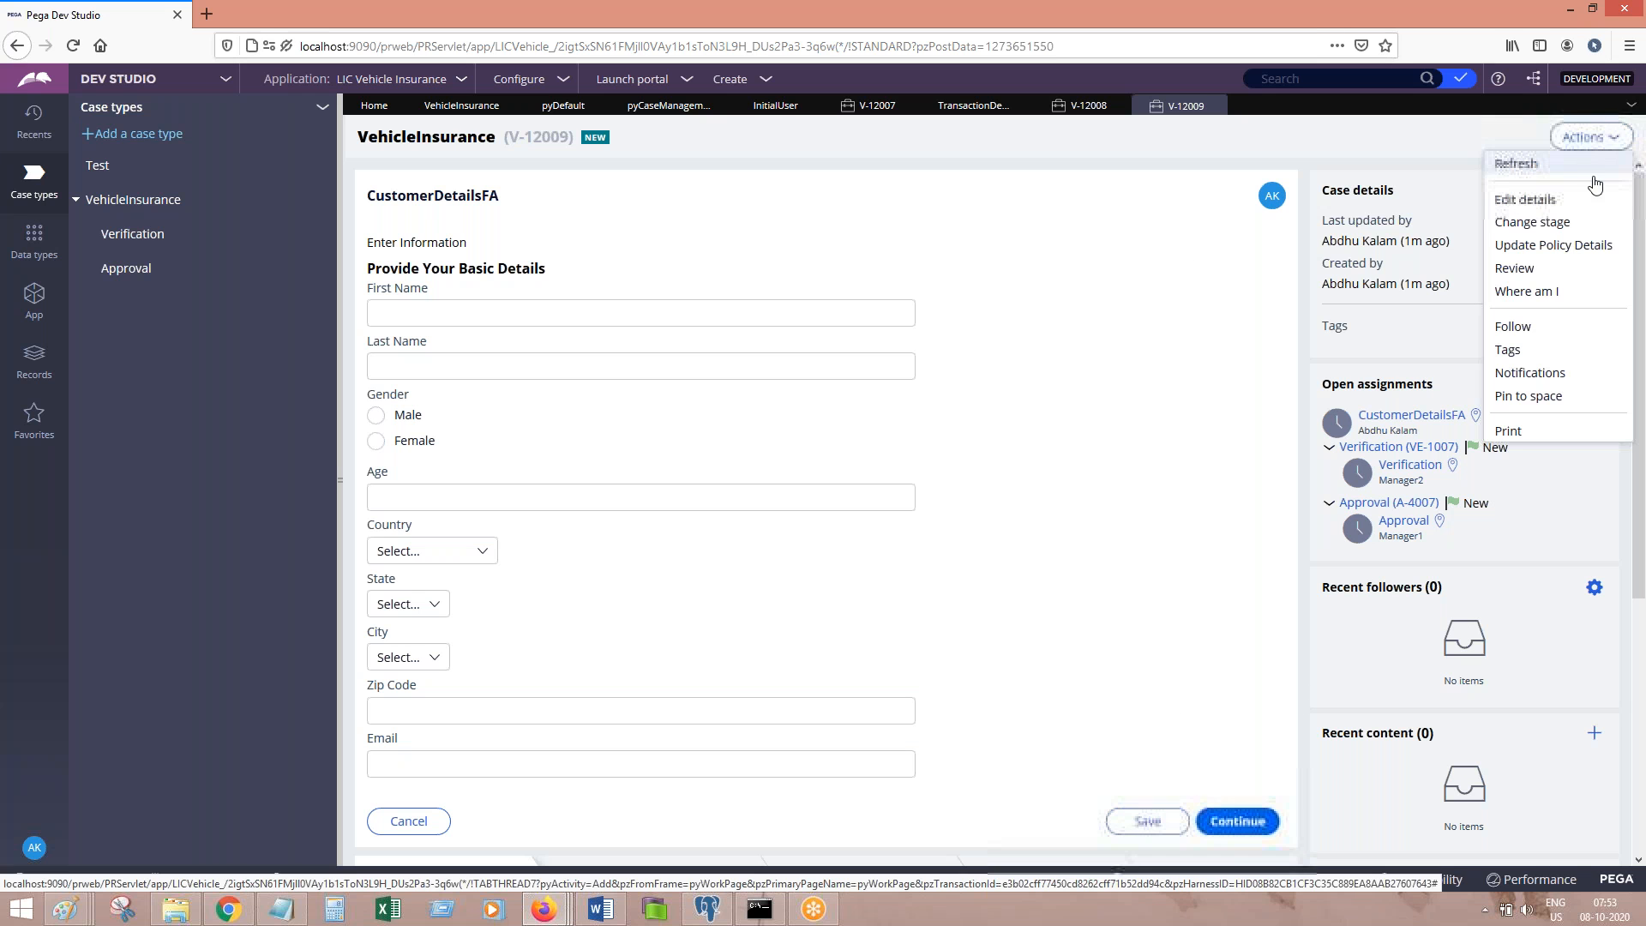
left_click(1547, 226)
left_click(1234, 473)
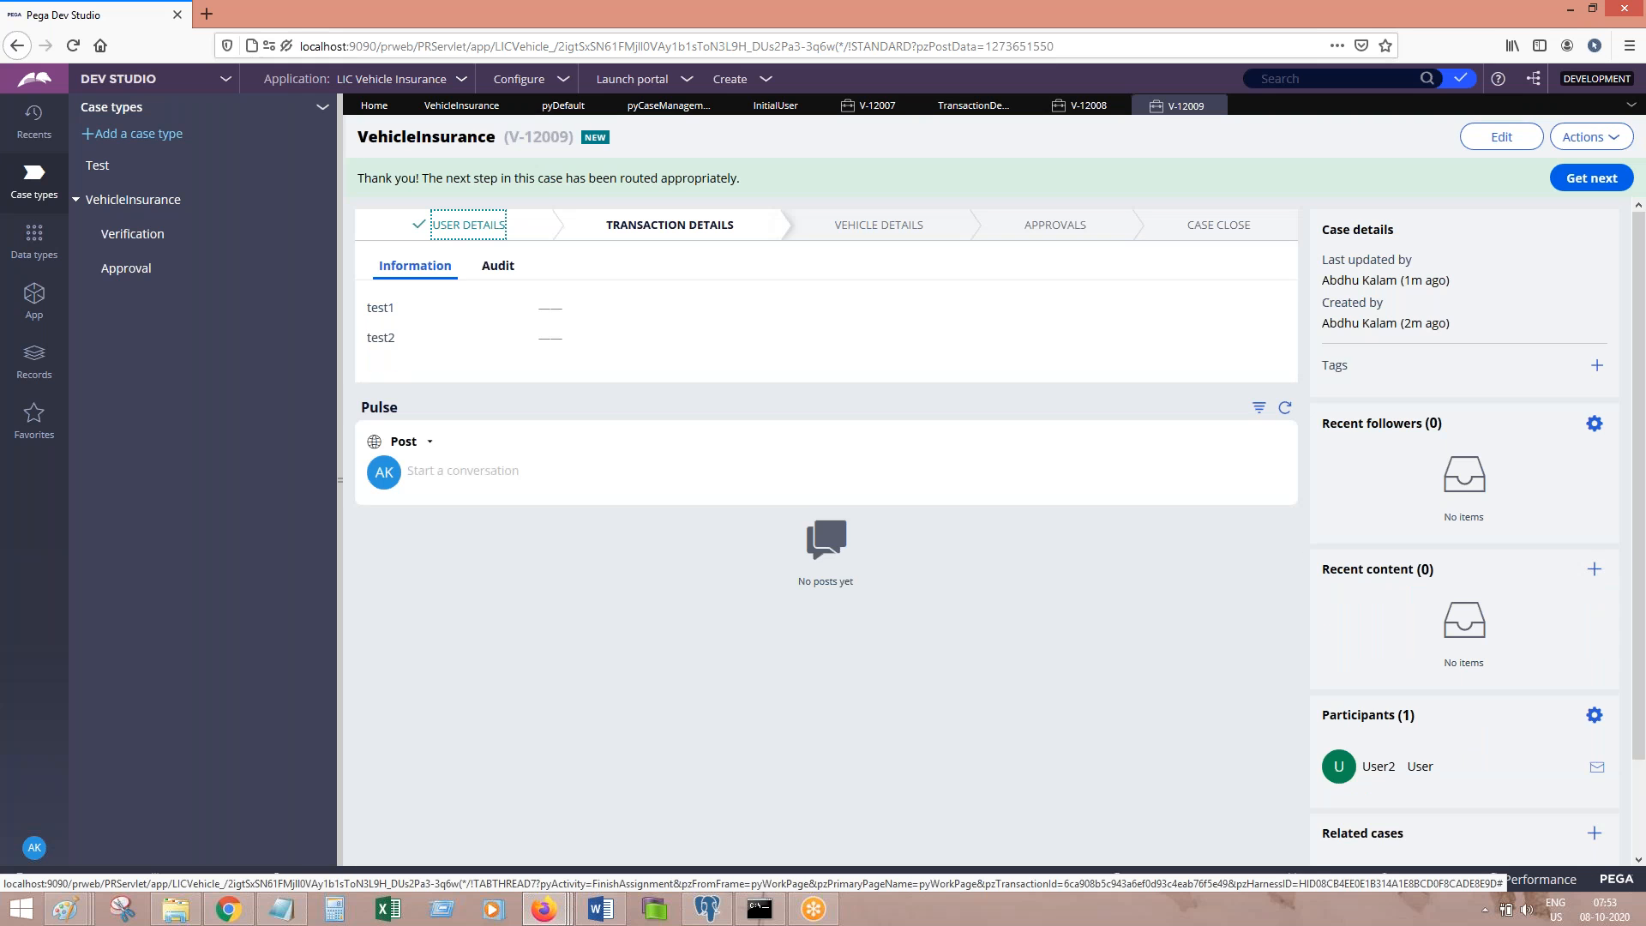
Step: Check My Work in the V-12008 window for the new Transaction Details assignment
mouse_move(543, 908)
mouse_move(567, 844)
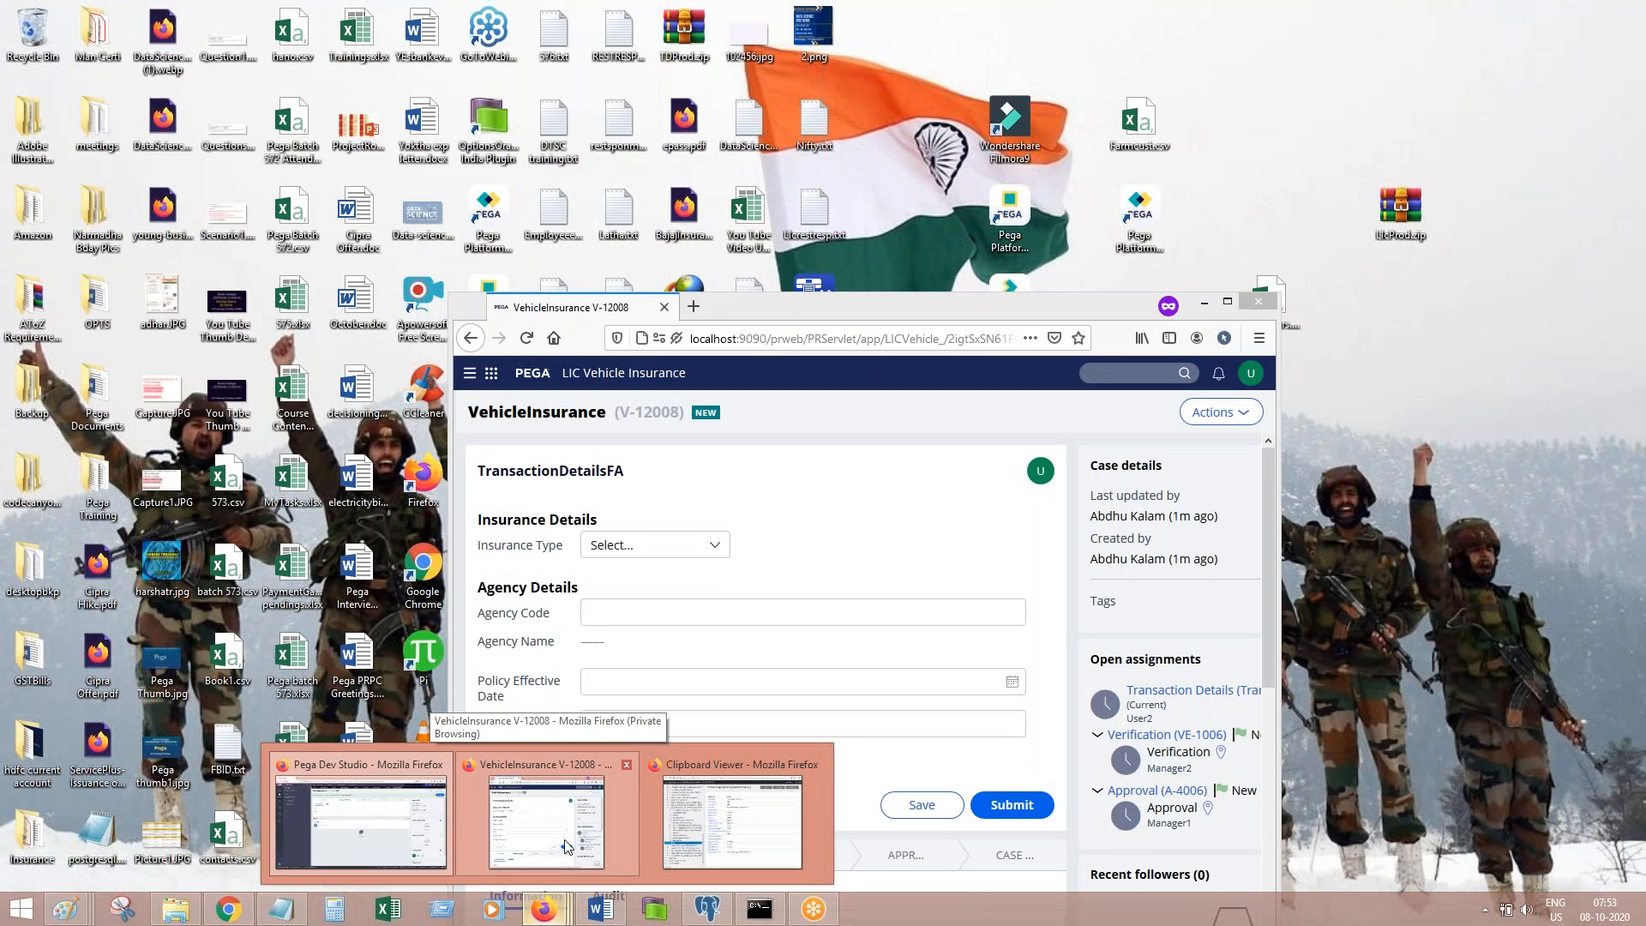
left_click(567, 845)
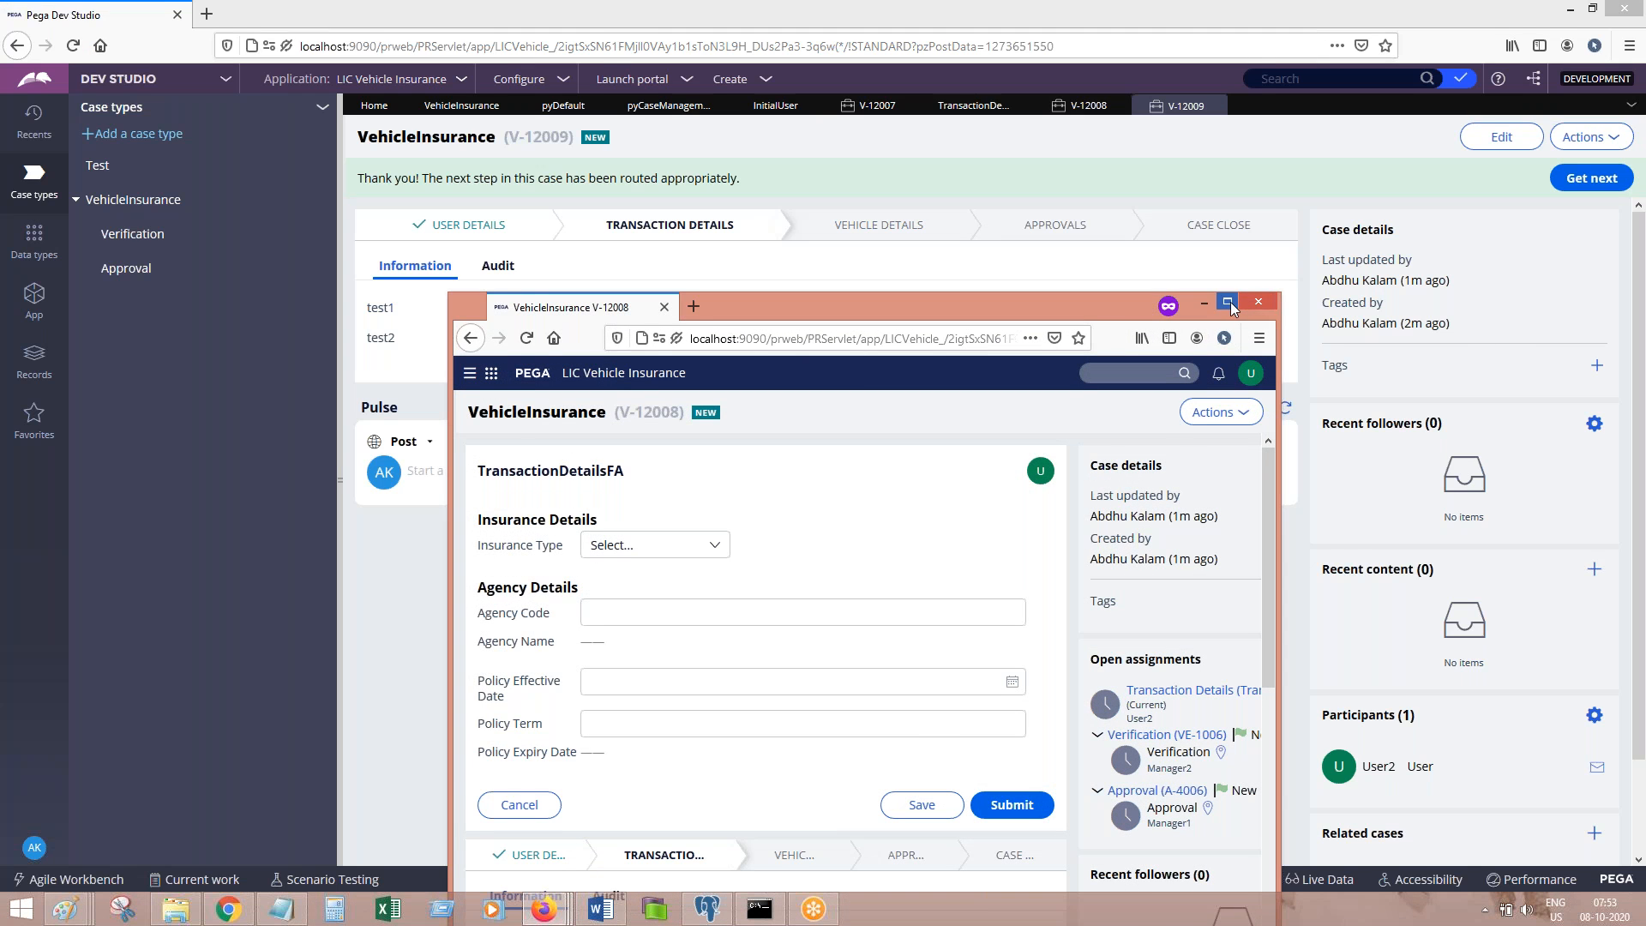
left_click(1229, 305)
left_click(68, 165)
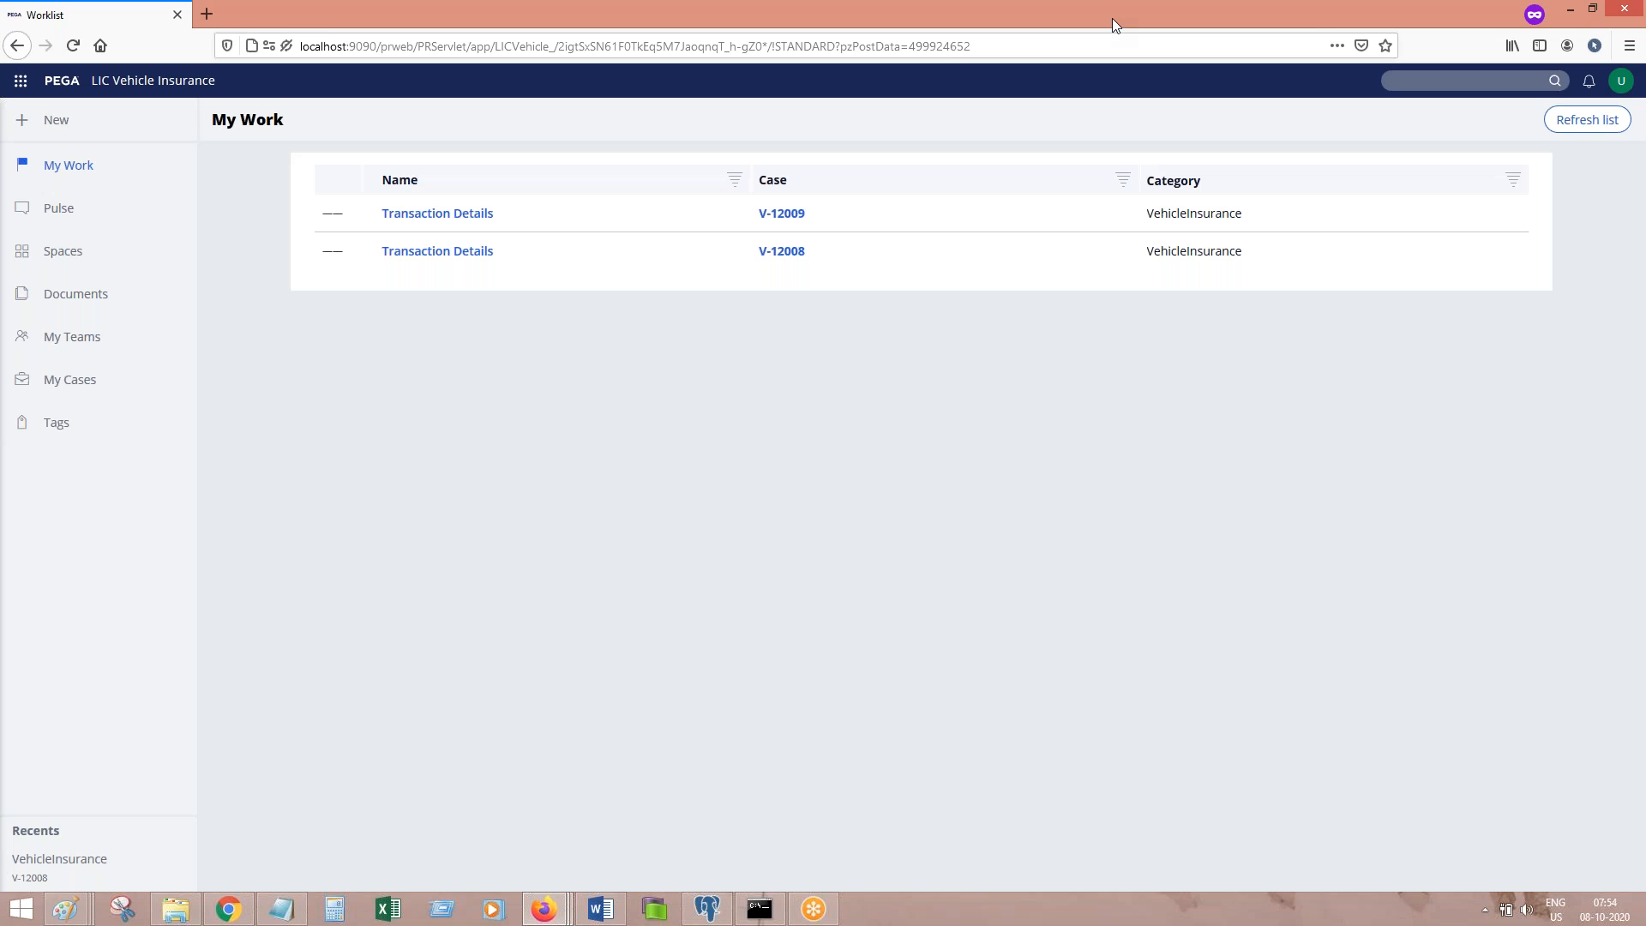
Step: Put away the worklist window and close the V-12009, V-12008 and V-12007 case tabs
left_click_drag(1112, 18, 1091, 236)
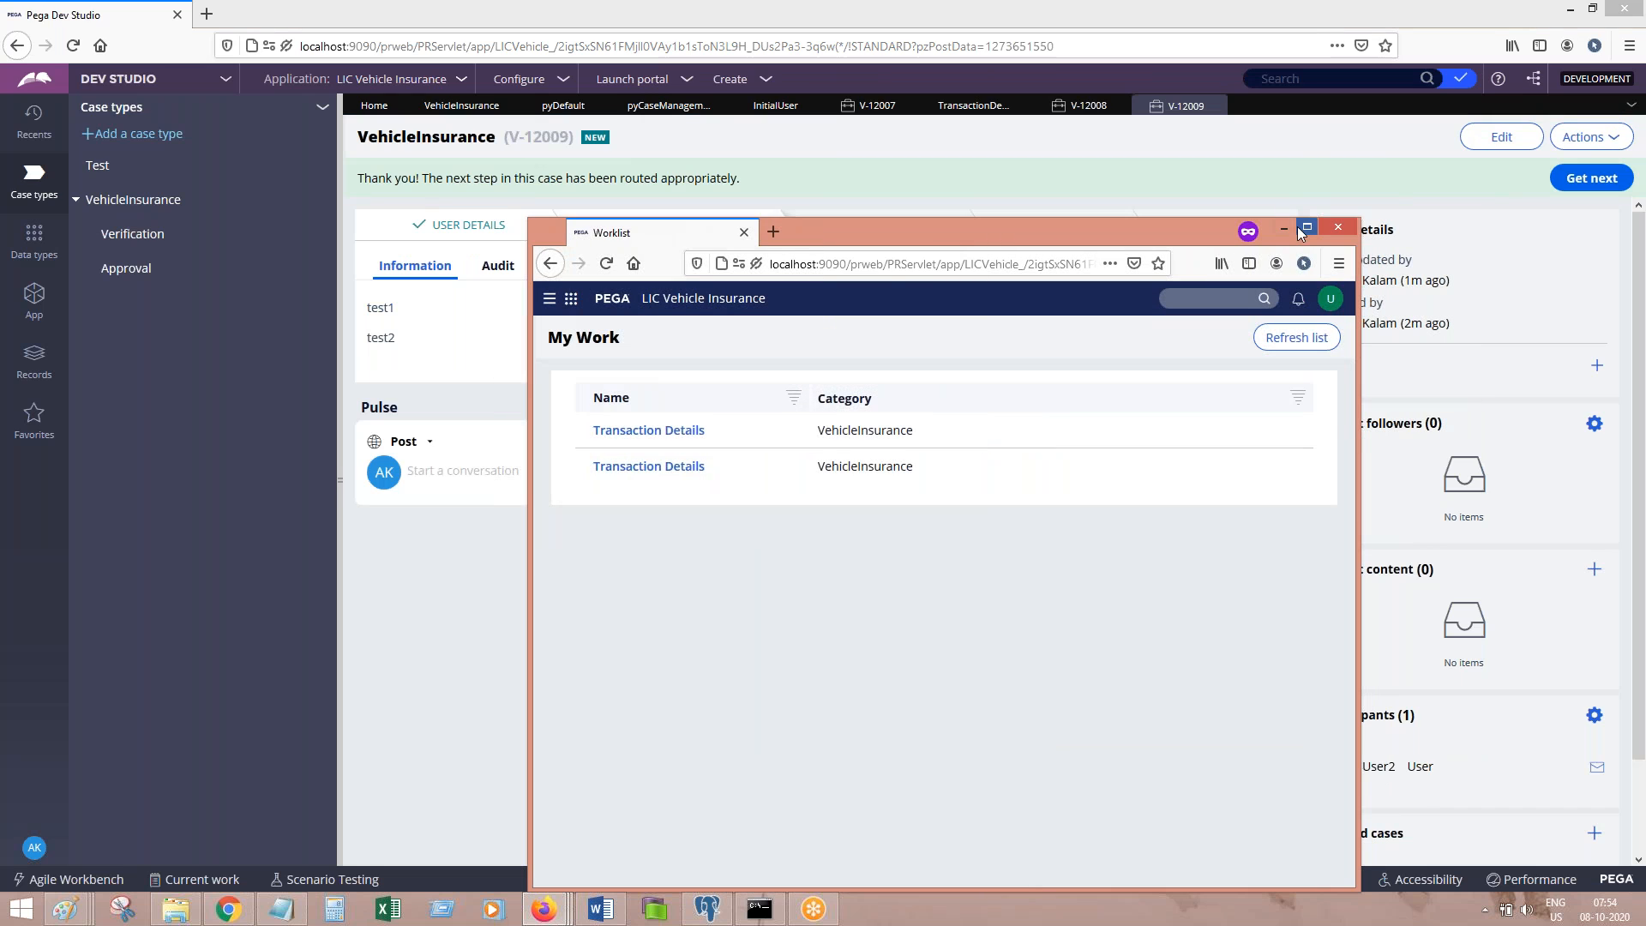
left_click(1285, 228)
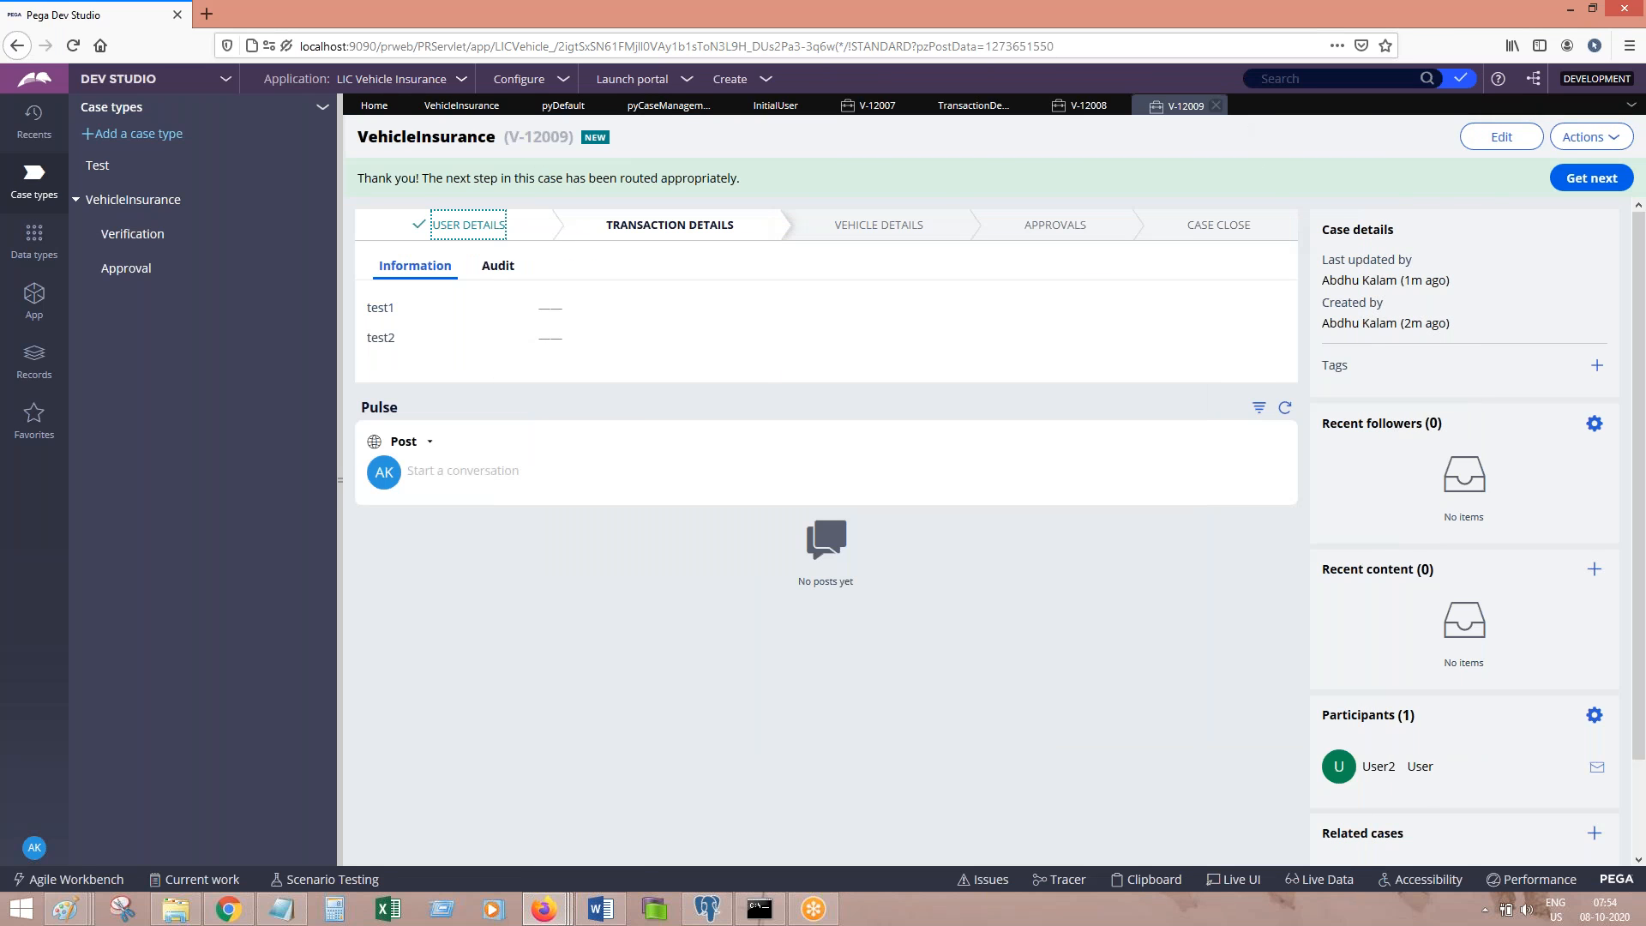
left_click(1217, 104)
left_click(1121, 107)
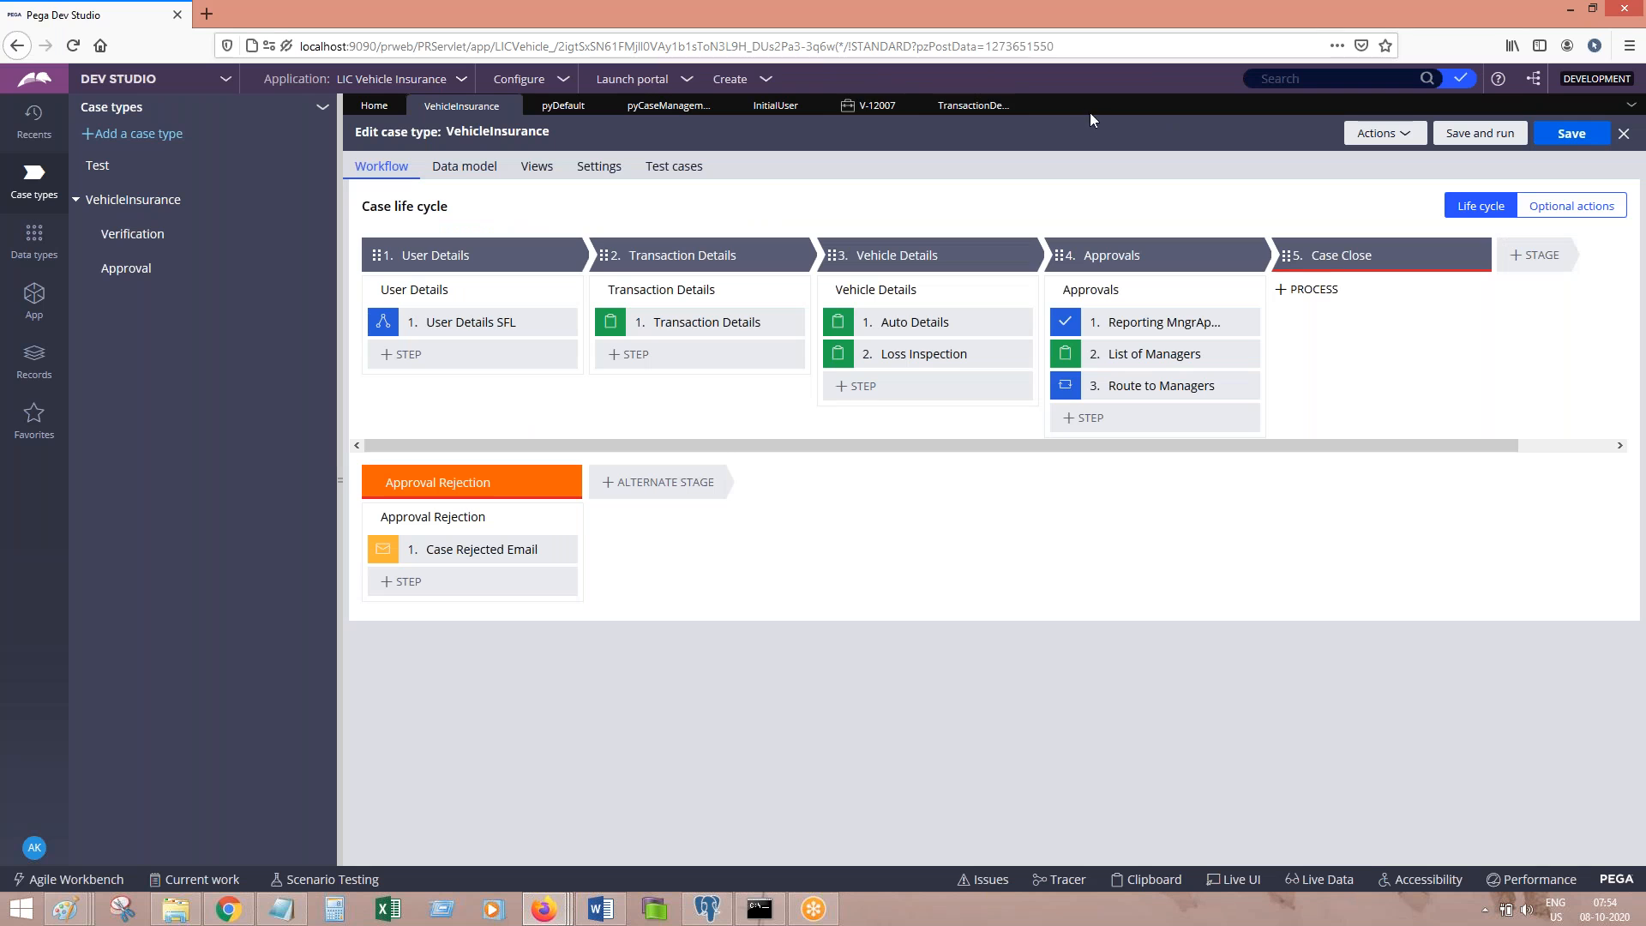
left_click(911, 107)
left_click(1281, 21)
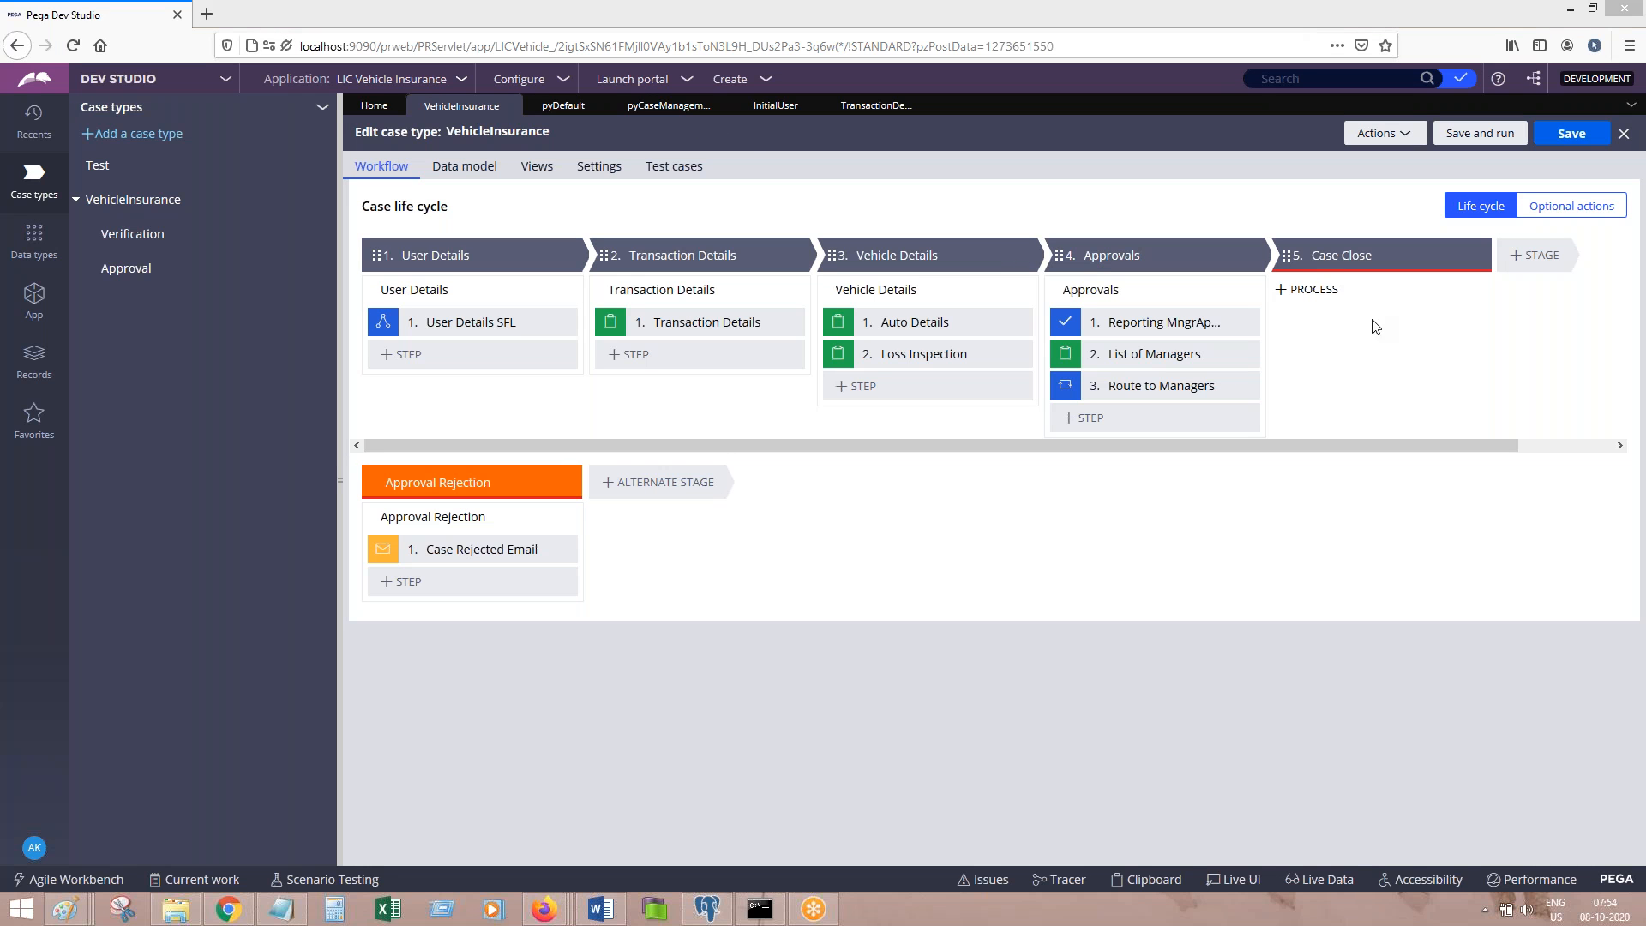